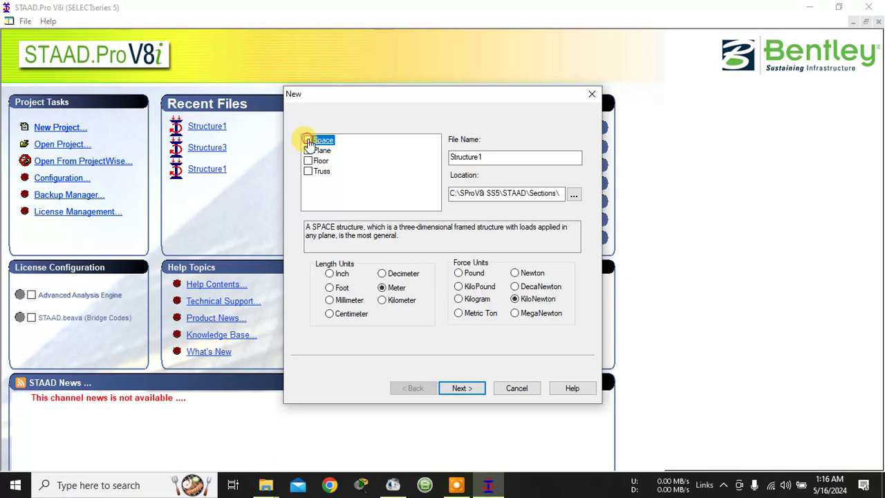
- Create a Space structure file named Structure1, overwriting the existing file, and close the snap grid settings
click(308, 142)
click(469, 390)
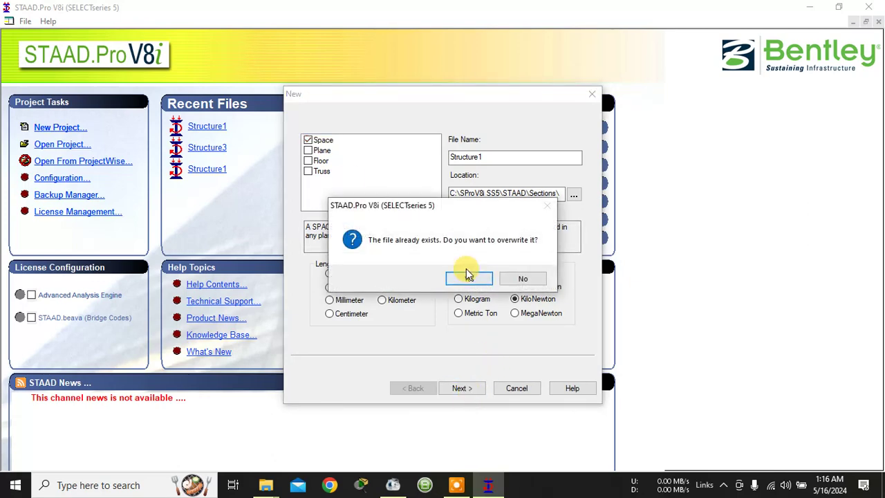
click(468, 276)
click(462, 387)
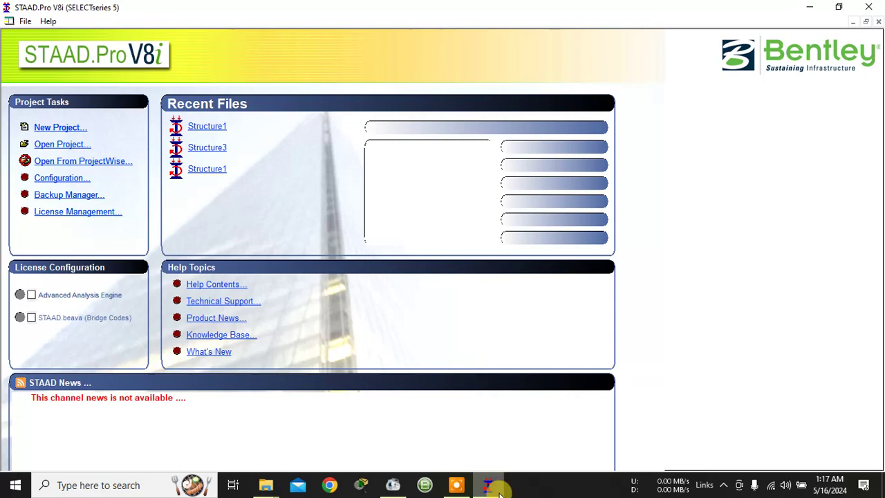
mouse_move(499, 491)
click(344, 417)
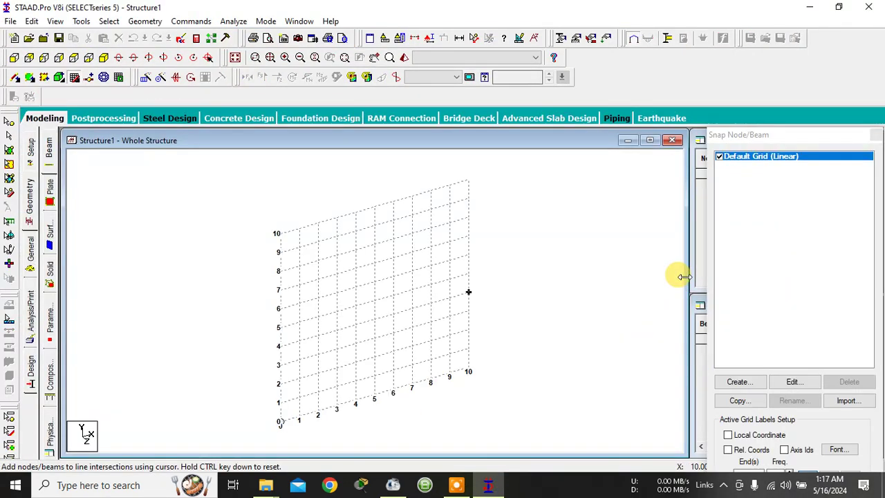
click(875, 139)
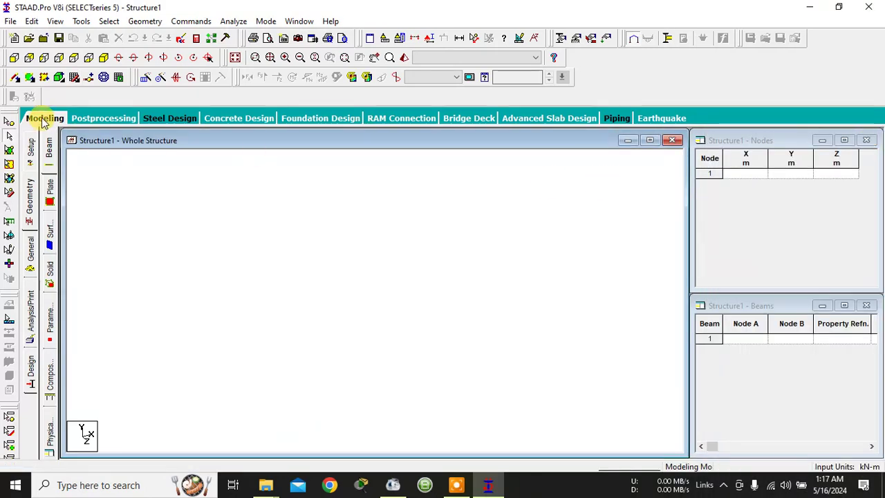
- Run the Structure Wizard and choose the Bay Frame prototype from the Frame Models
click(145, 22)
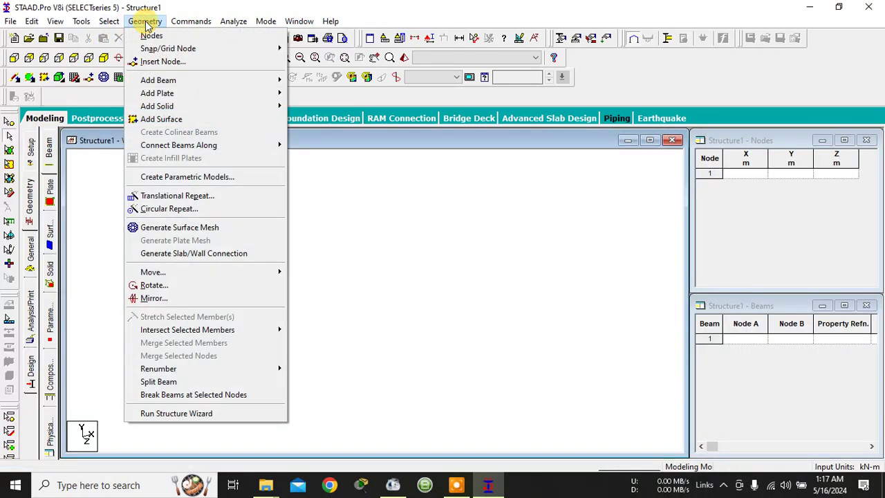
click(177, 412)
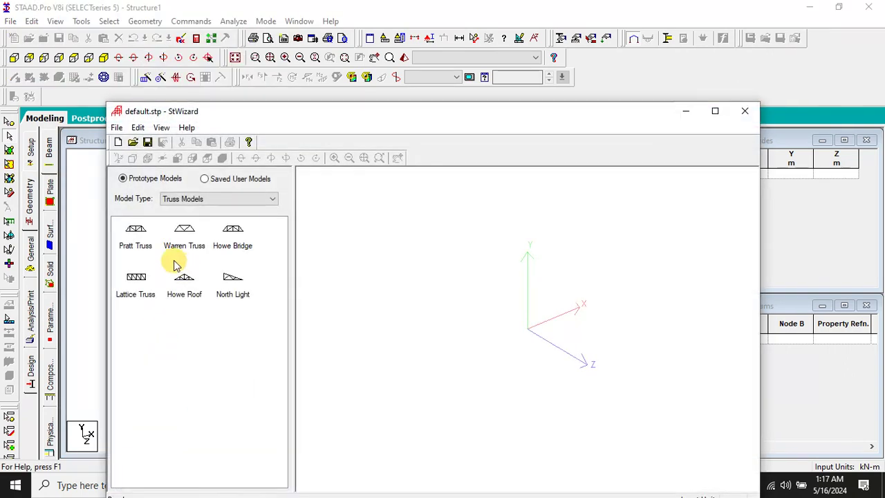
click(211, 201)
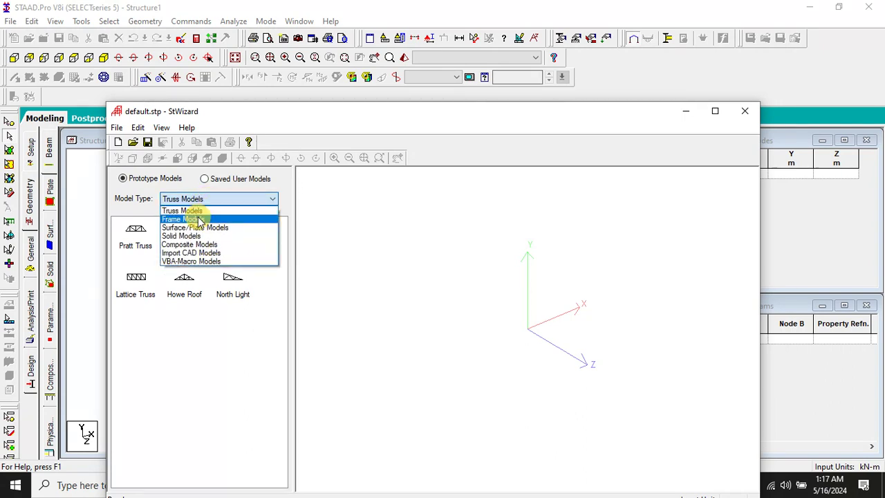
click(198, 220)
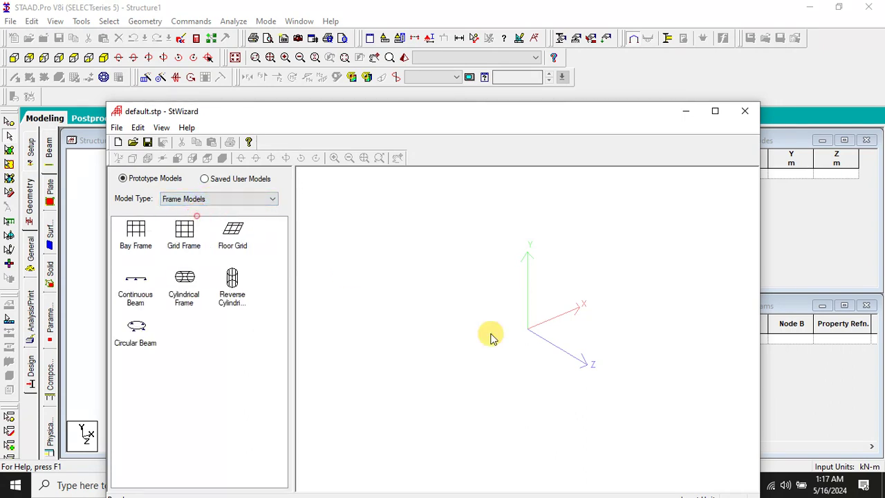
click(144, 232)
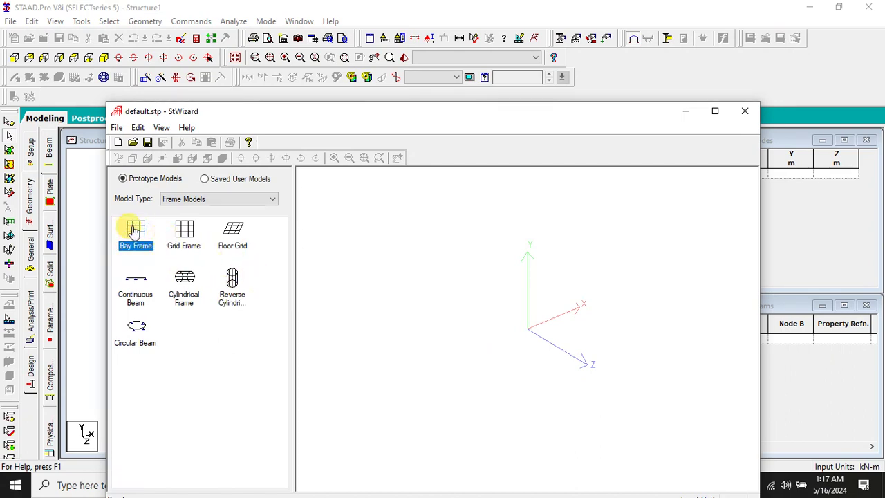
double_click(134, 229)
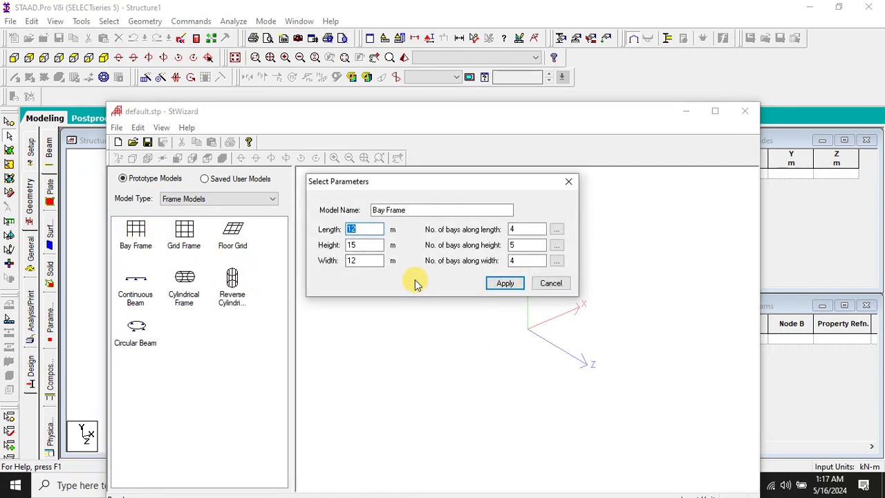
- Generate the bay frame with length 15 m, height 3 m, width 15 m and one bay along the height
double_click(365, 244)
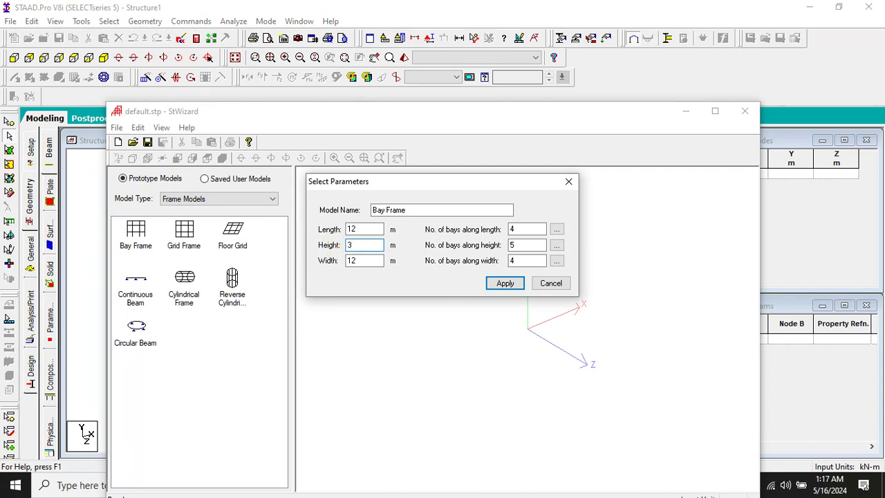
double_click(525, 247)
double_click(365, 262)
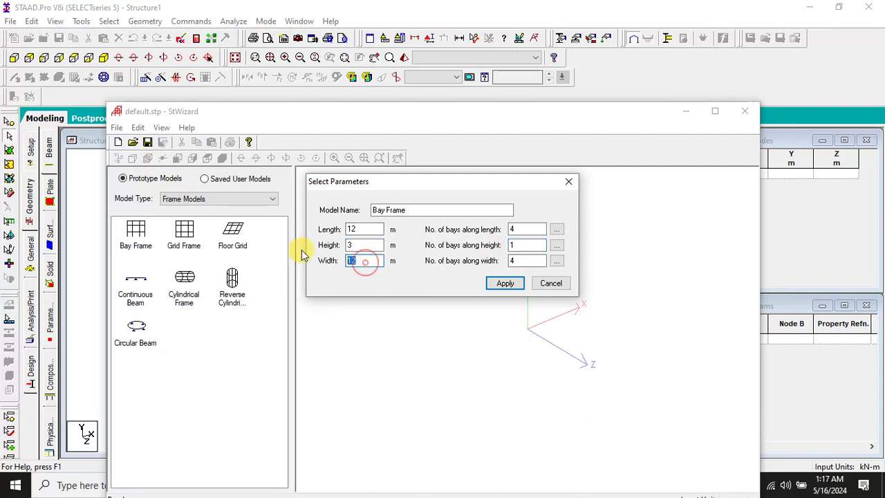
double_click(360, 229)
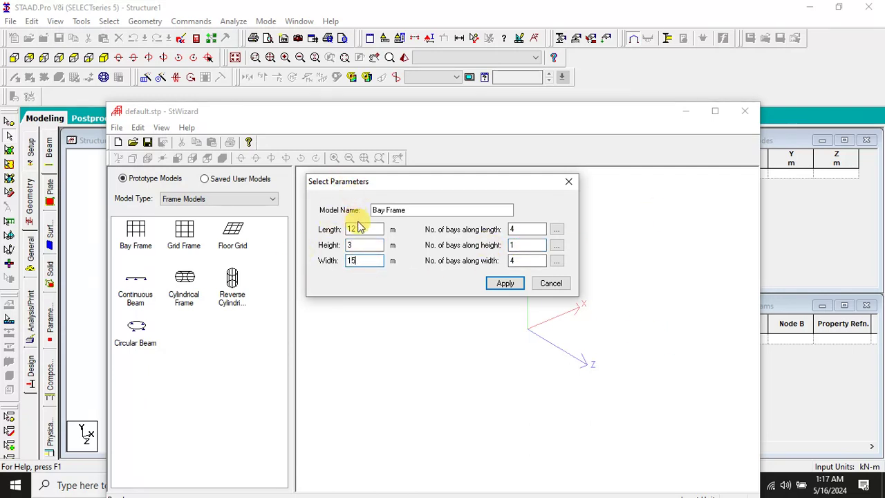
text(15)
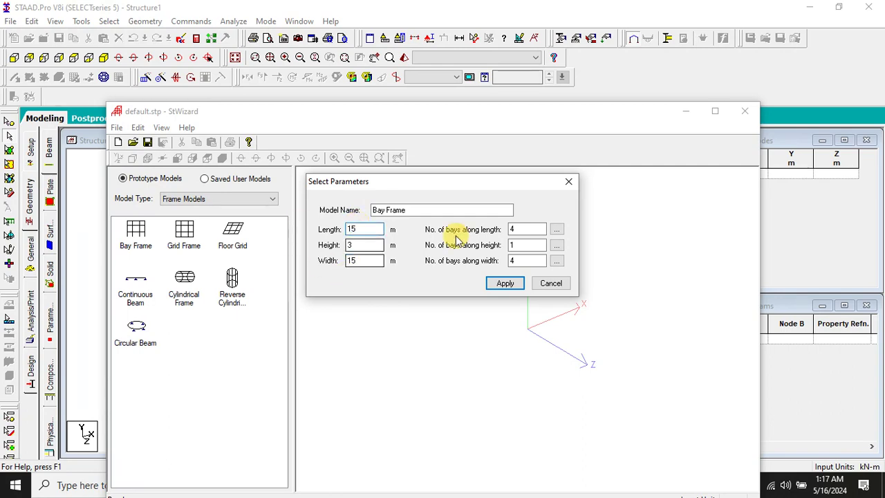
click(511, 285)
drag(559, 358, 452, 441)
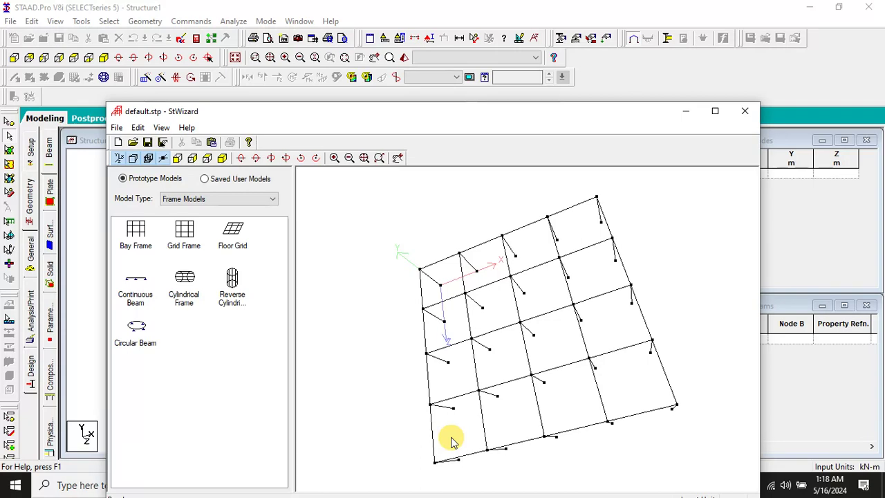
mouse_move(452, 441)
mouse_down()
mouse_move(449, 411)
mouse_move(461, 452)
mouse_move(520, 408)
mouse_move(430, 347)
mouse_move(456, 395)
mouse_move(419, 299)
mouse_move(455, 428)
mouse_up()
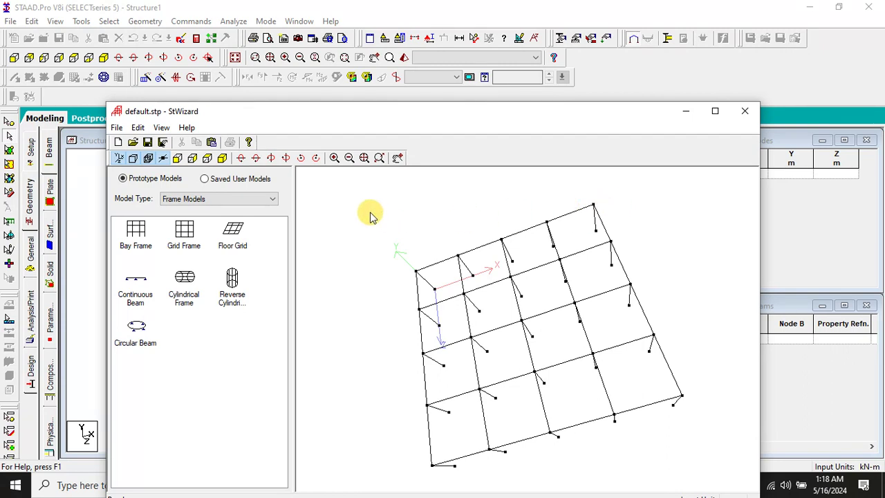
- Change the bay frame's height to 9 m with three bays along the height
double_click(585, 312)
double_click(350, 245)
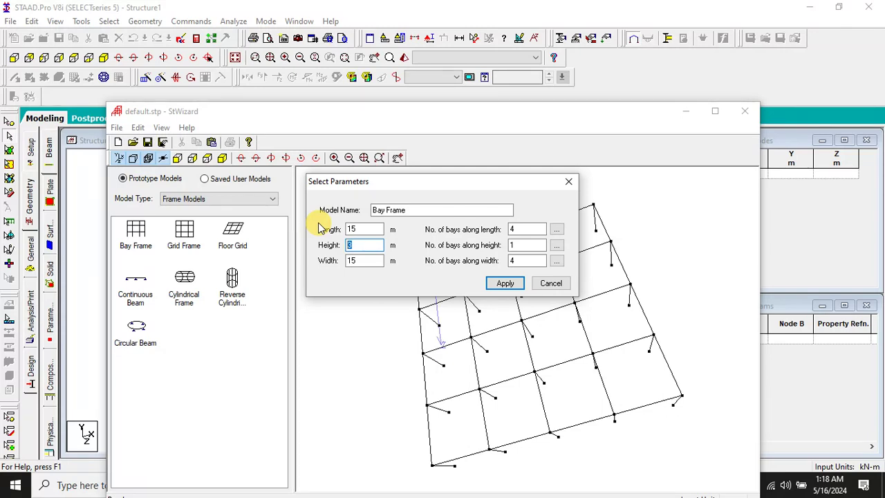
double_click(519, 245)
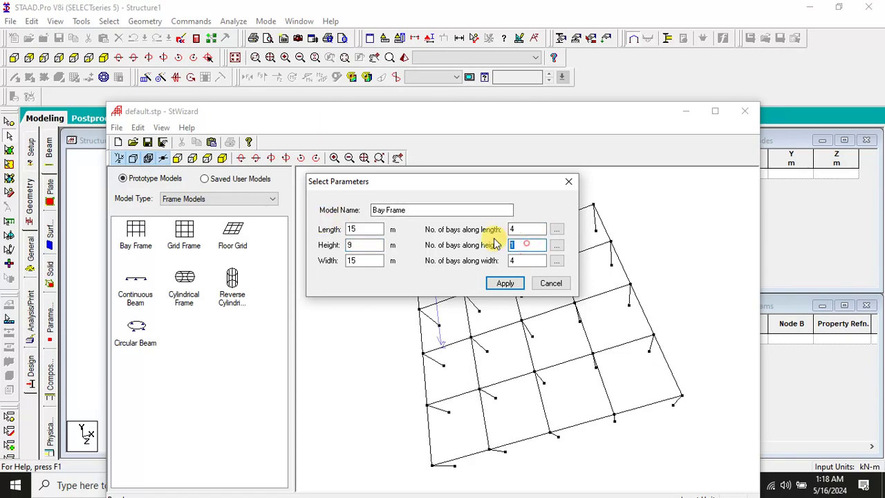
text(3)
click(508, 283)
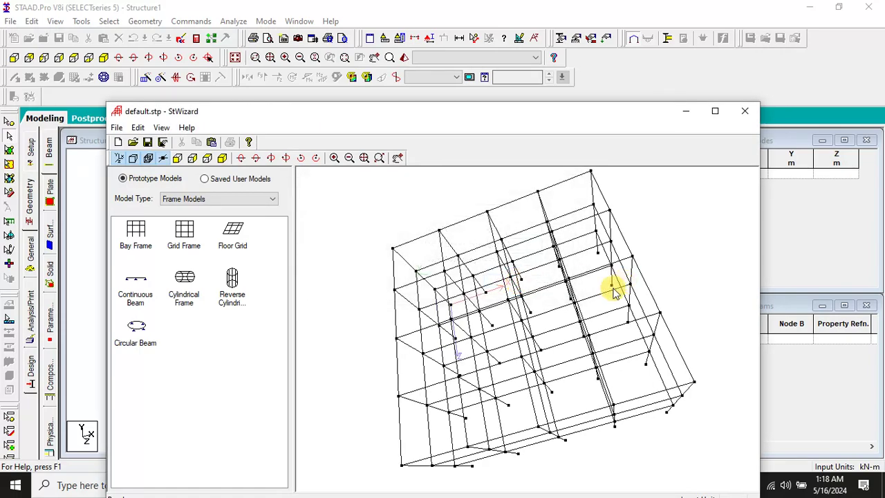
drag(616, 289, 632, 237)
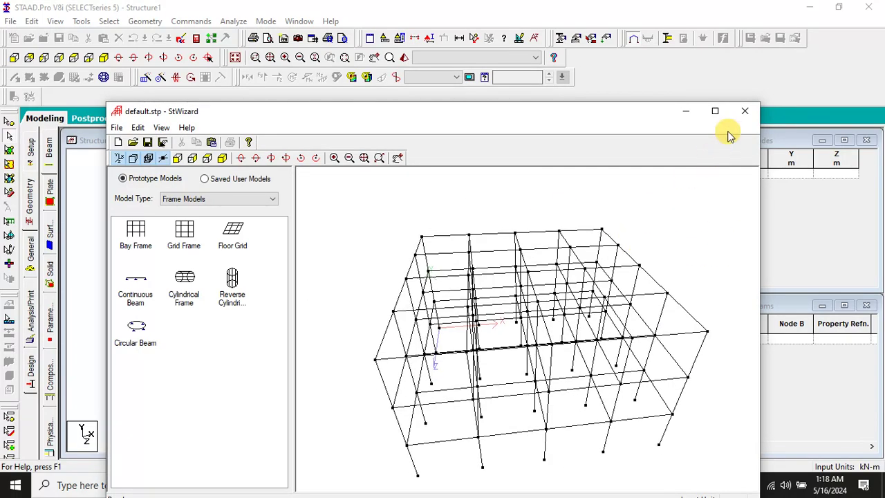
- Close the Structure Wizard and transfer the bay frame prototype into the STAAD.Pro model
click(747, 112)
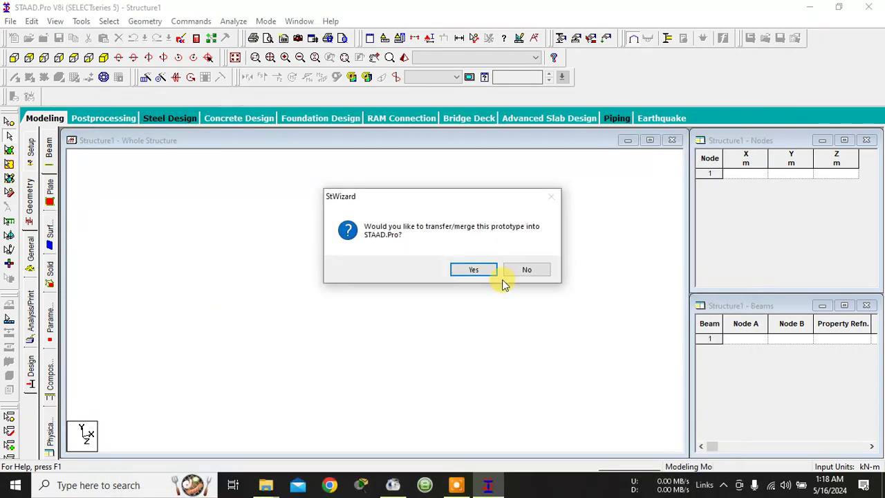
click(476, 269)
click(515, 185)
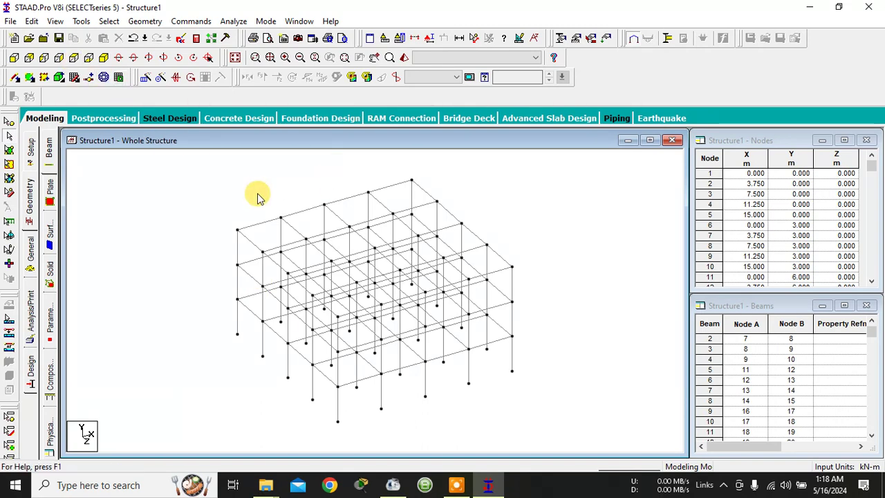
- Isolate the uppermost floor's beams with a window section in front view and show them in plan
click(15, 58)
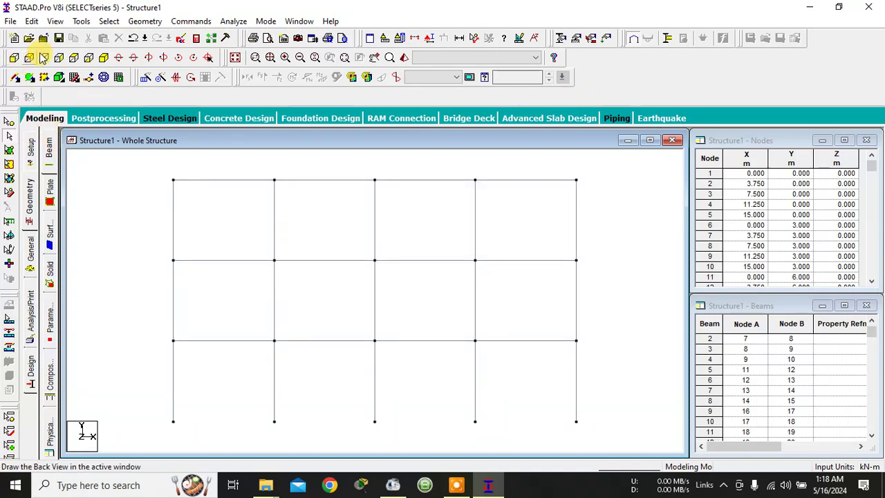
click(416, 40)
click(482, 167)
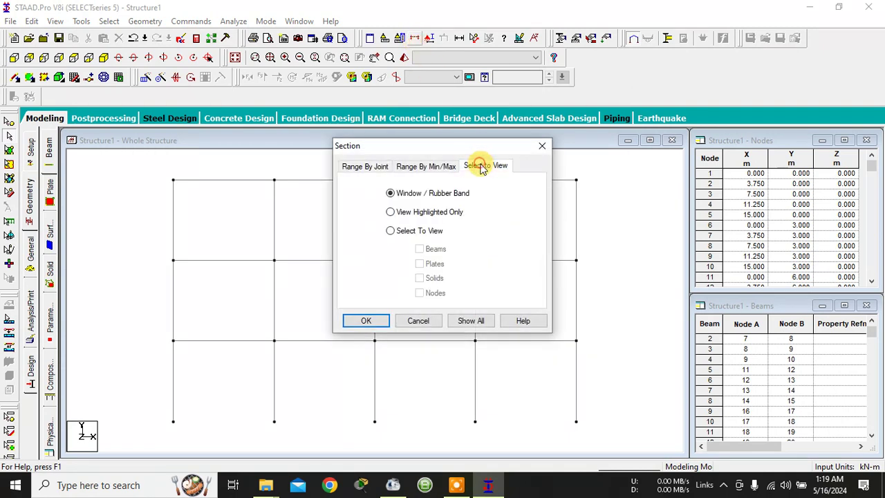
click(368, 321)
drag(153, 161, 601, 195)
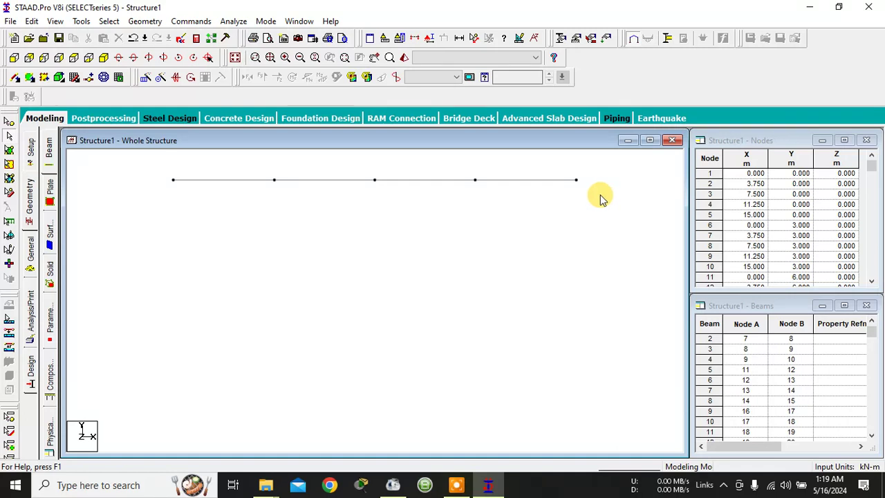
click(76, 62)
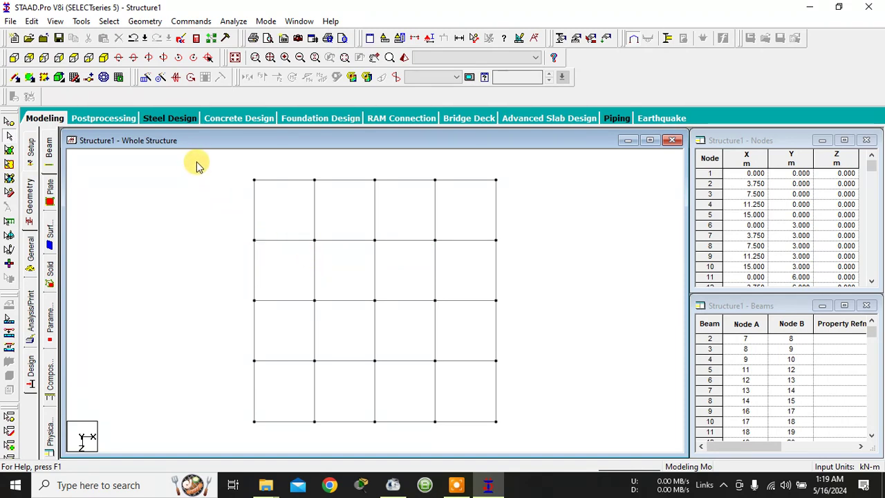
- Repeat the beams of the four central top-floor bays along Y in three linked steps of 3 m, and display the whole structure
drag(300, 233, 450, 377)
click(448, 369)
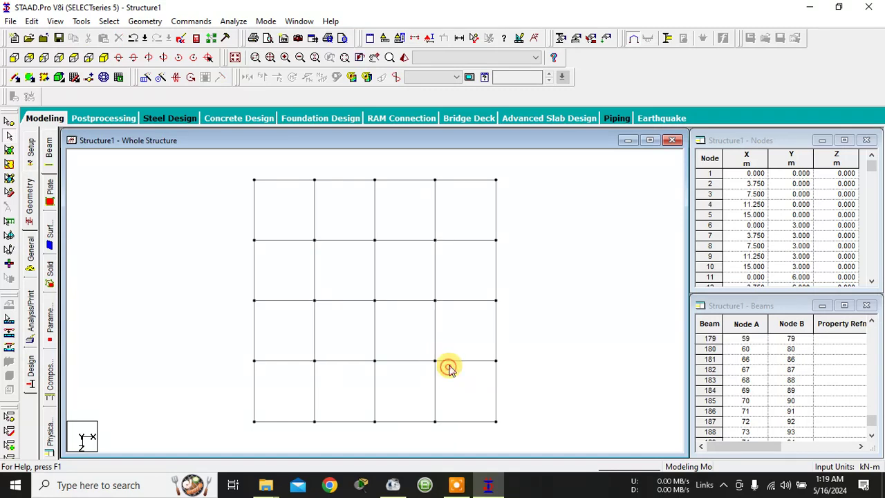
drag(303, 232, 450, 368)
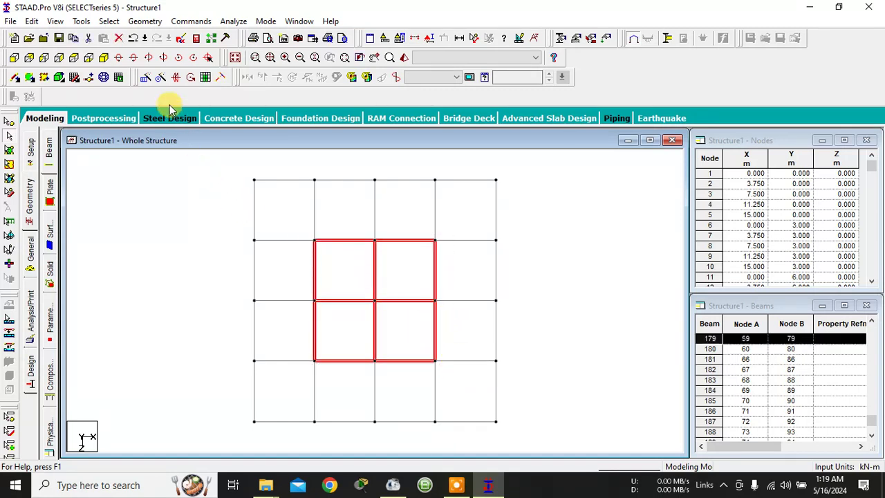
click(145, 78)
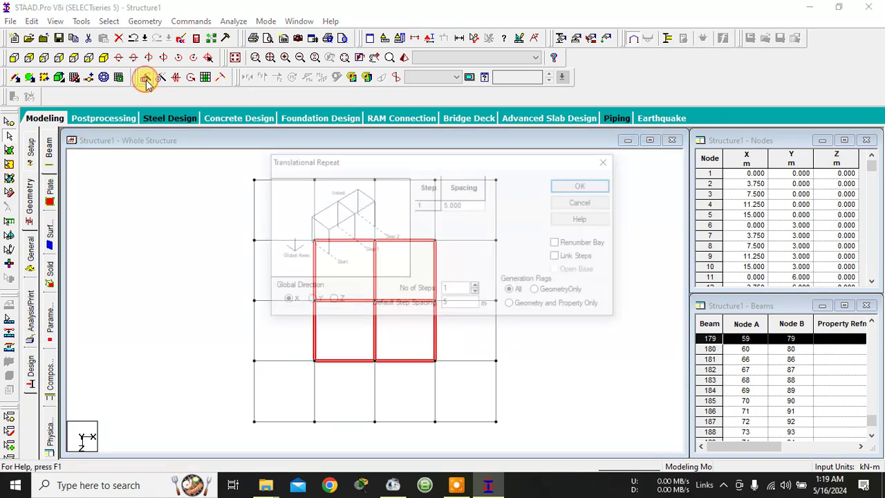
click(309, 300)
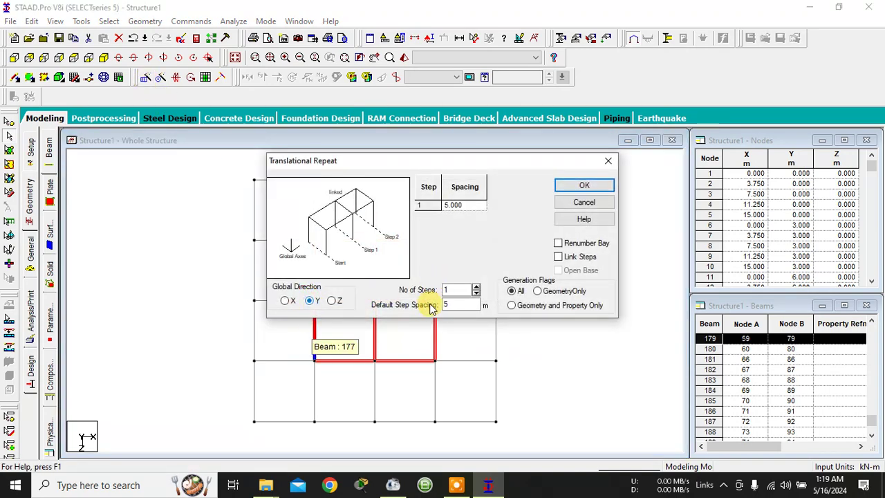
click(476, 287)
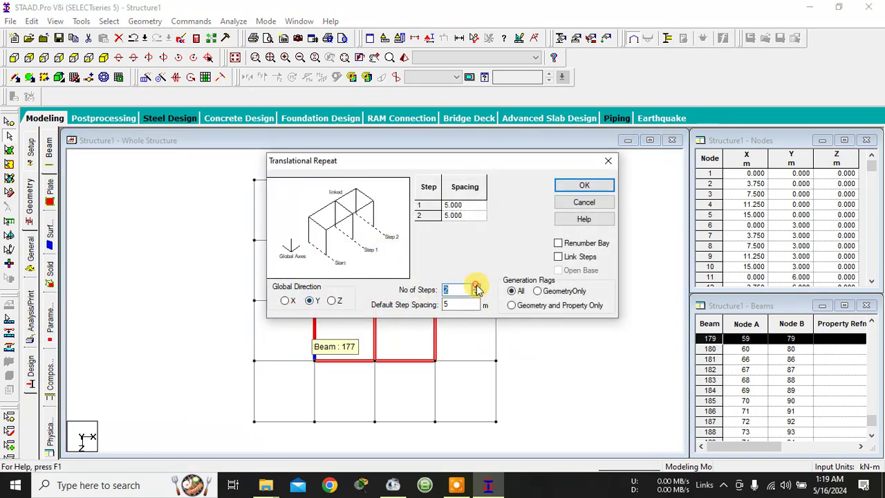
click(477, 287)
drag(461, 304, 409, 308)
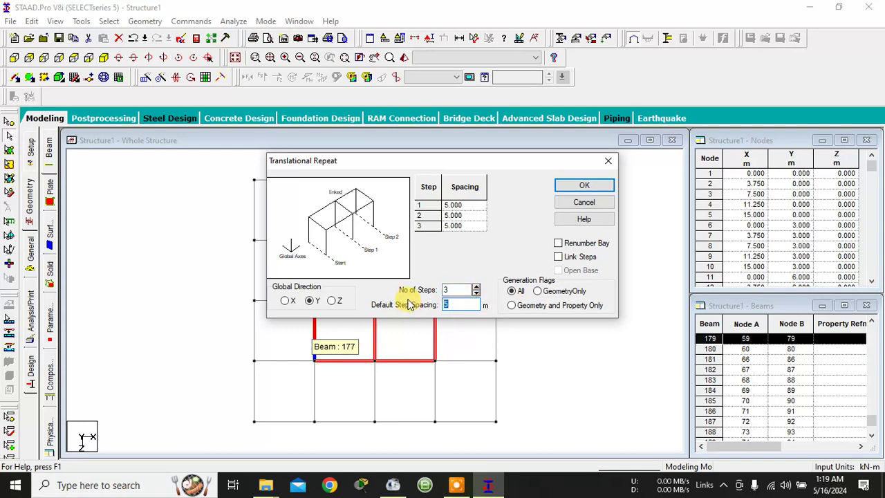
click(530, 242)
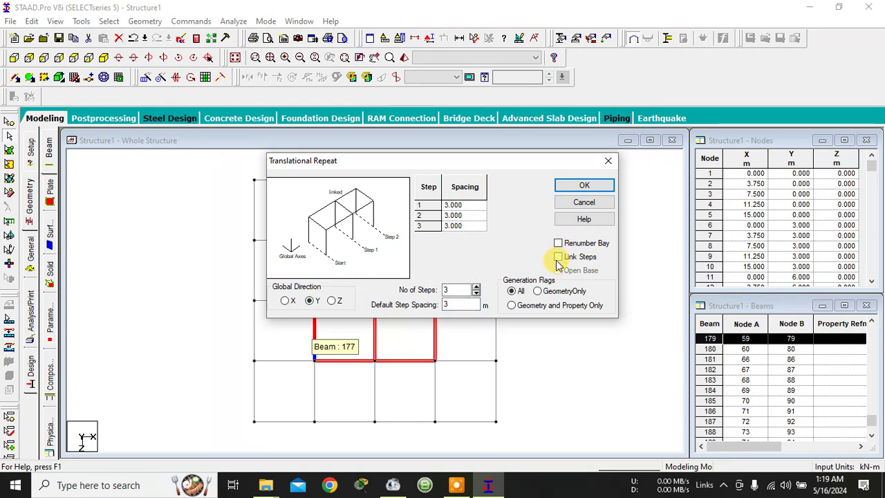
click(584, 186)
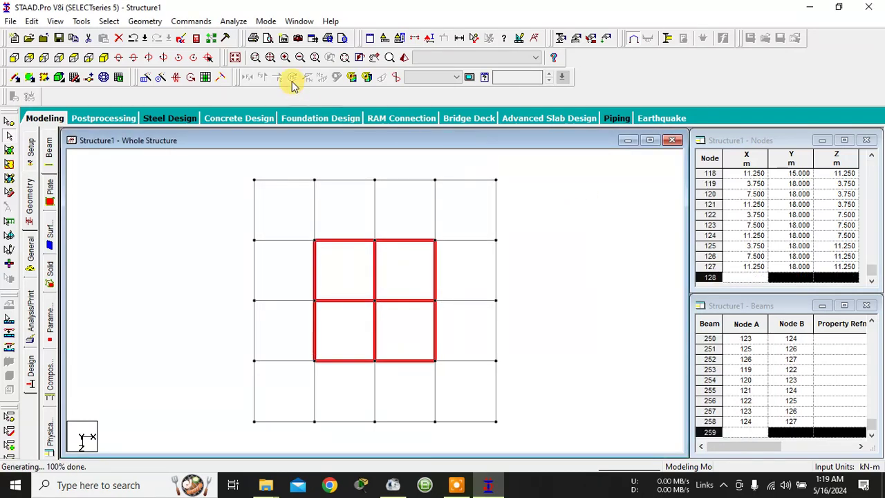
click(237, 61)
click(458, 178)
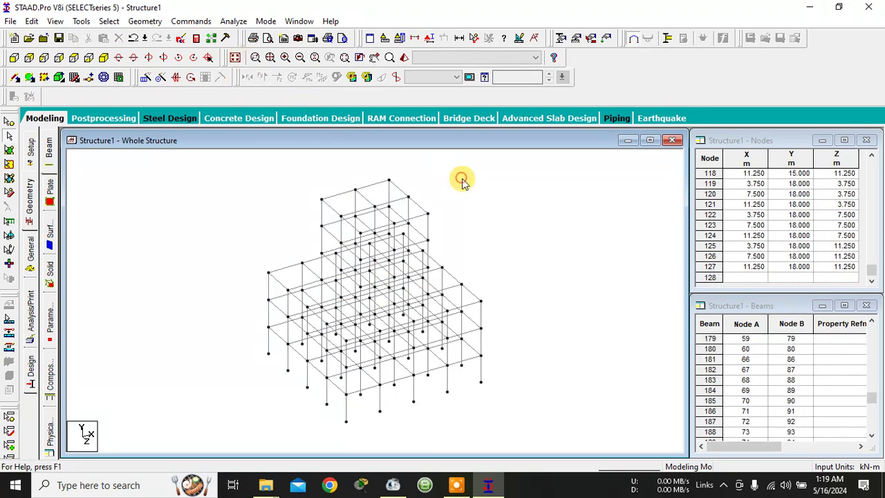
- Check the member dimensions of the whole frame in front view, and remove the dimension labels
click(17, 58)
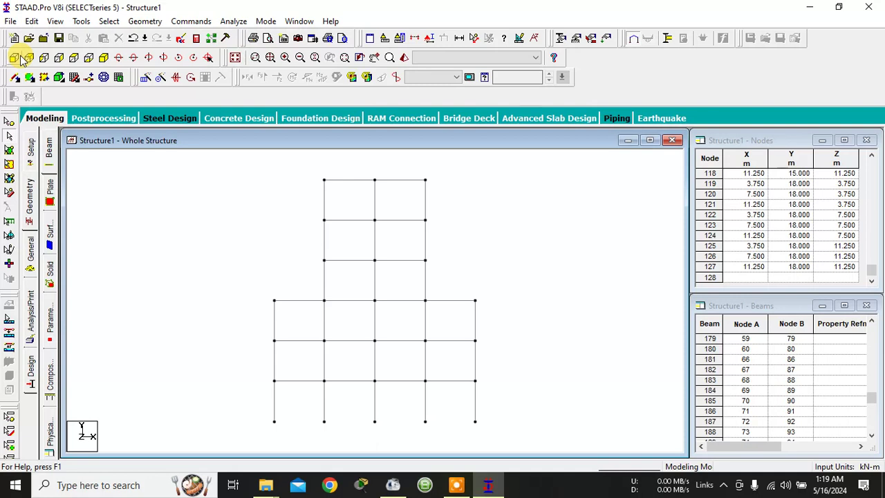
click(103, 59)
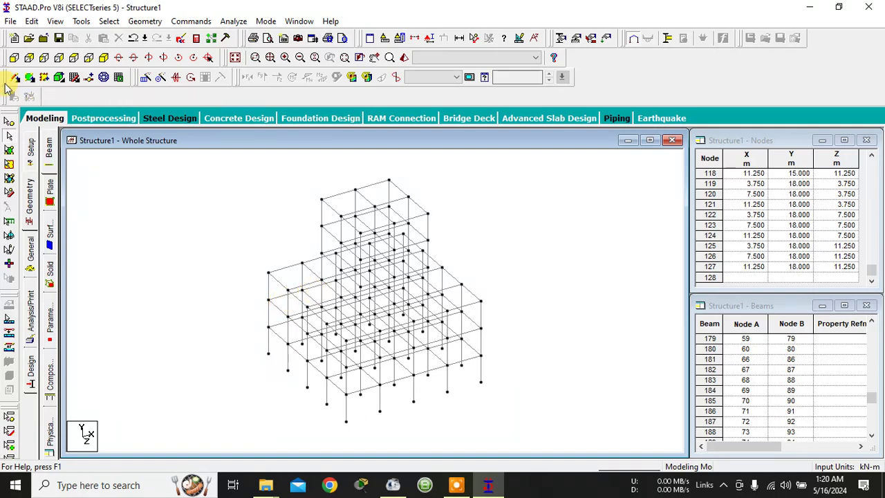
click(15, 58)
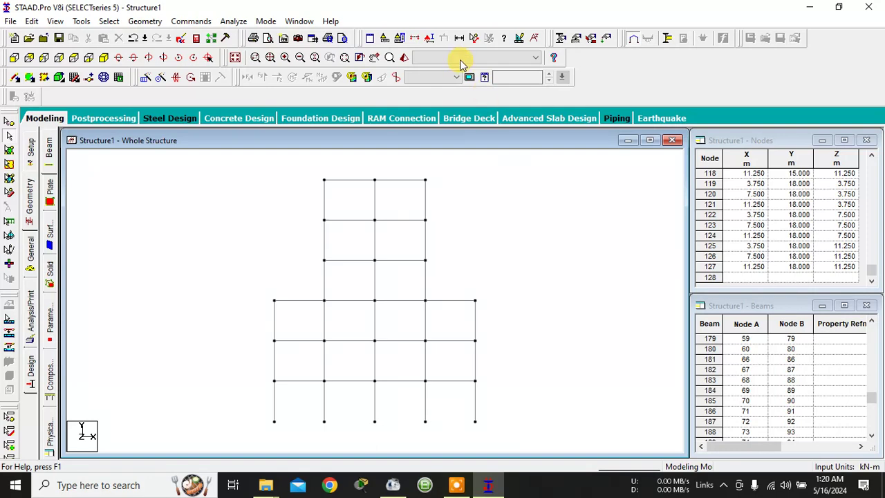
click(459, 38)
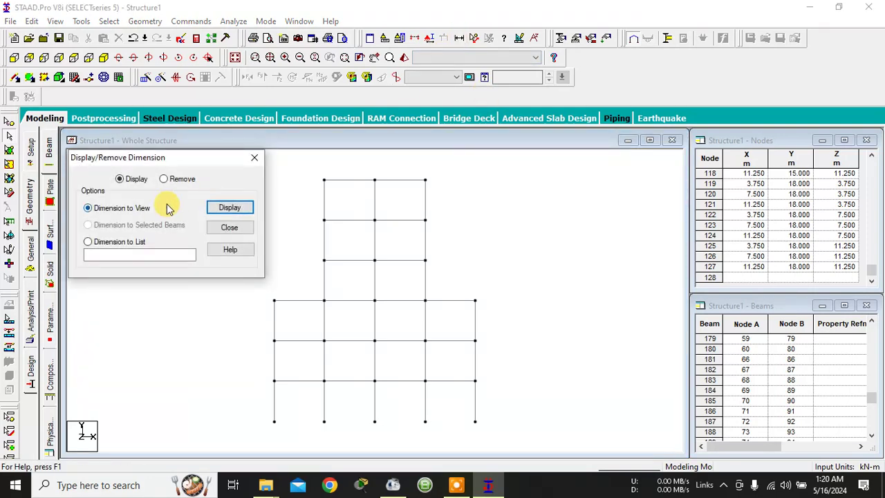
click(229, 209)
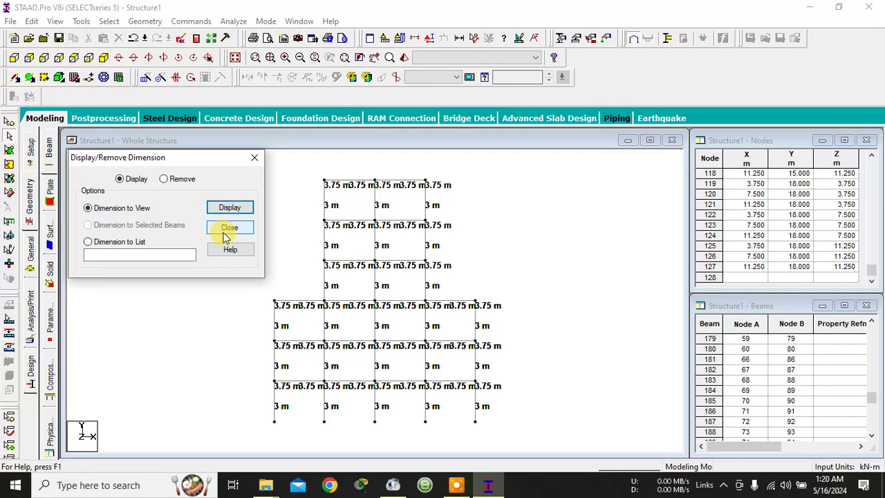
click(171, 178)
click(229, 206)
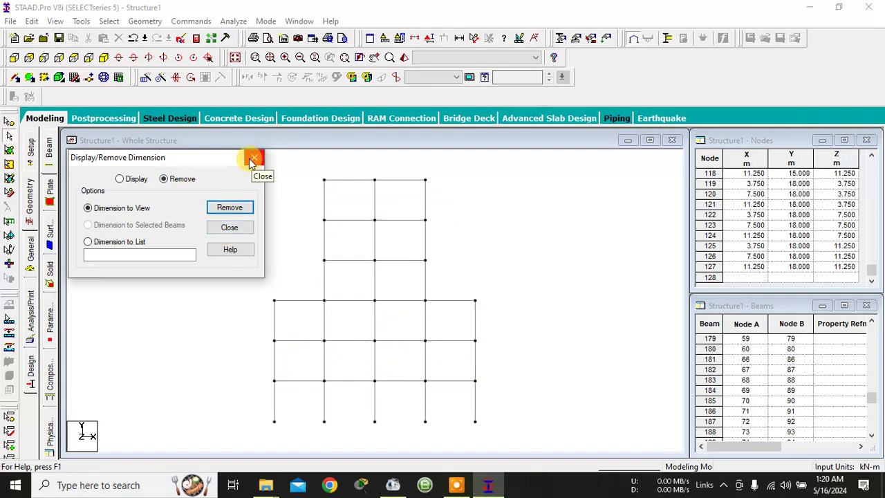
click(253, 159)
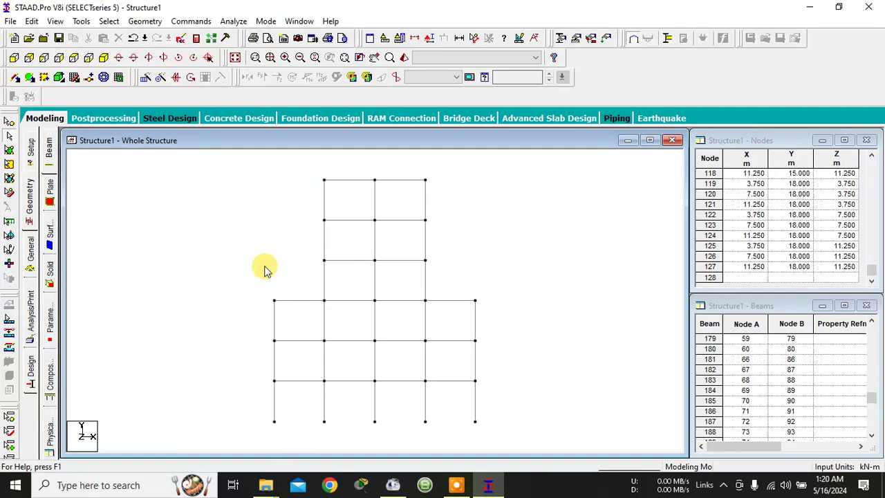
- Define a rectangular concrete section property with YD 0.4 m and ZD 0.4 m
click(33, 253)
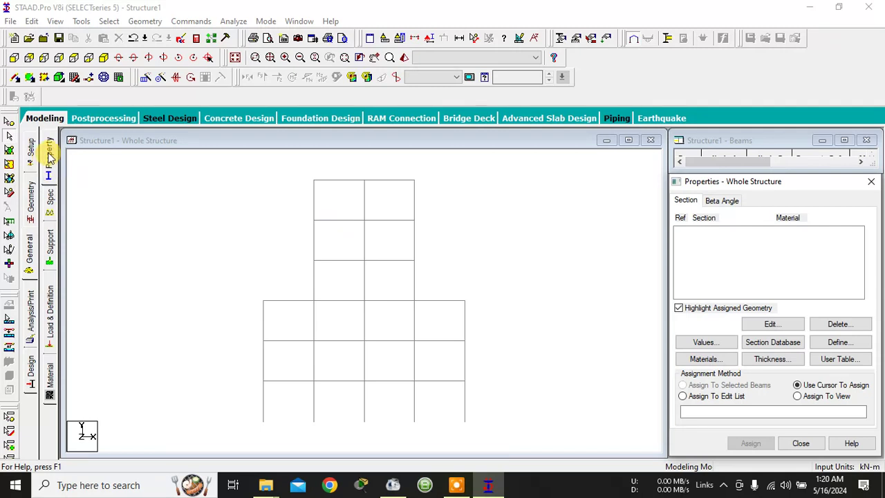
click(48, 158)
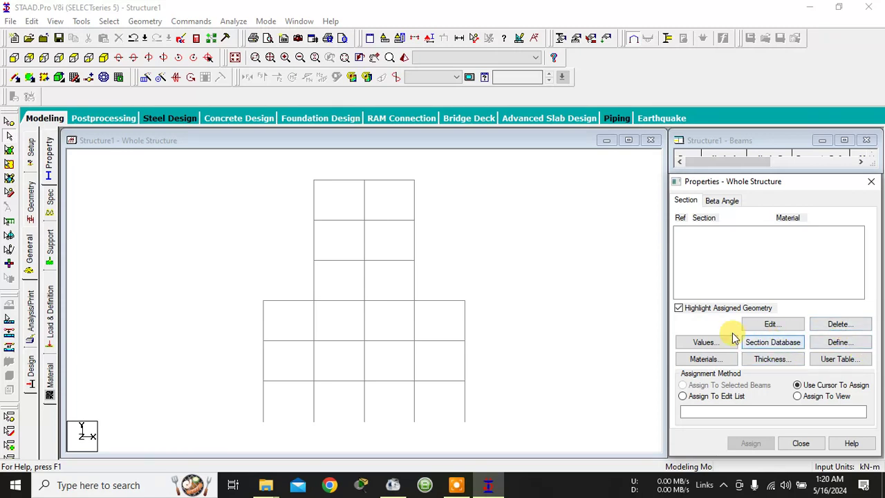
click(778, 343)
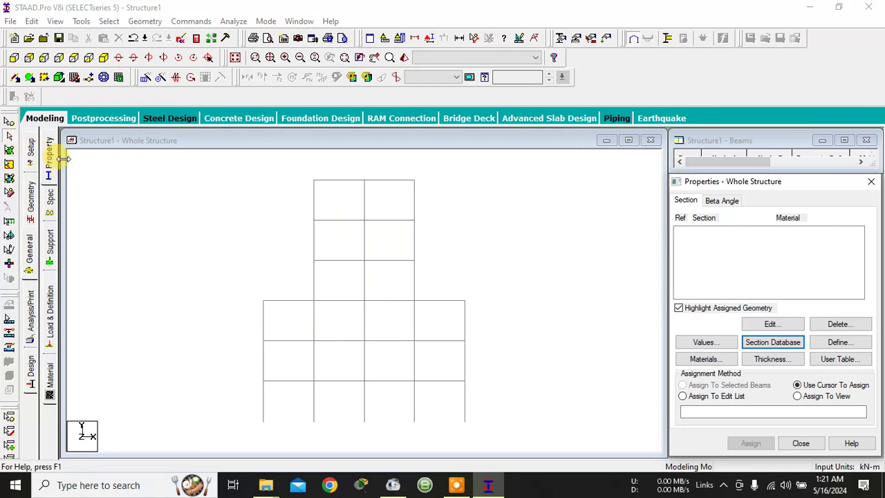
click(830, 342)
click(261, 139)
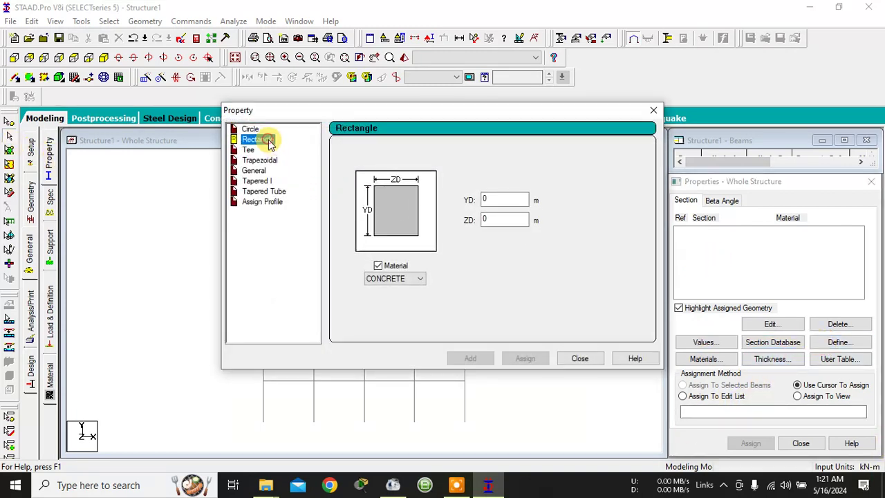
click(492, 198)
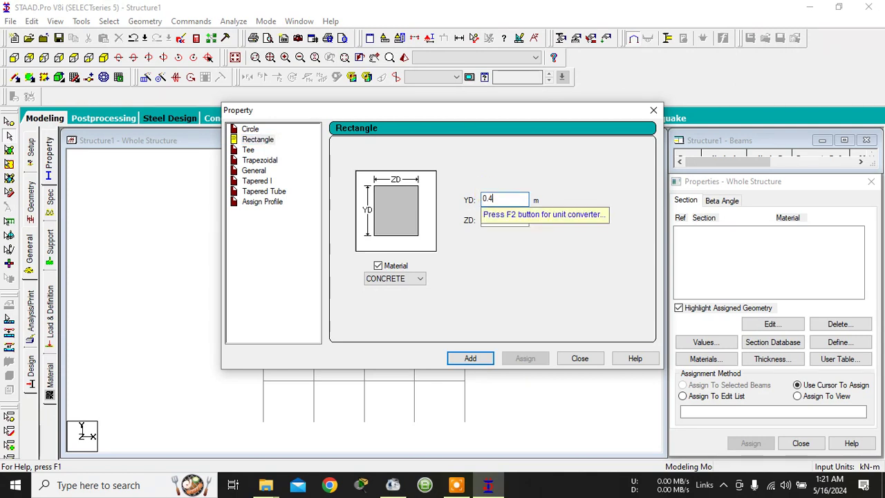
text(.4)
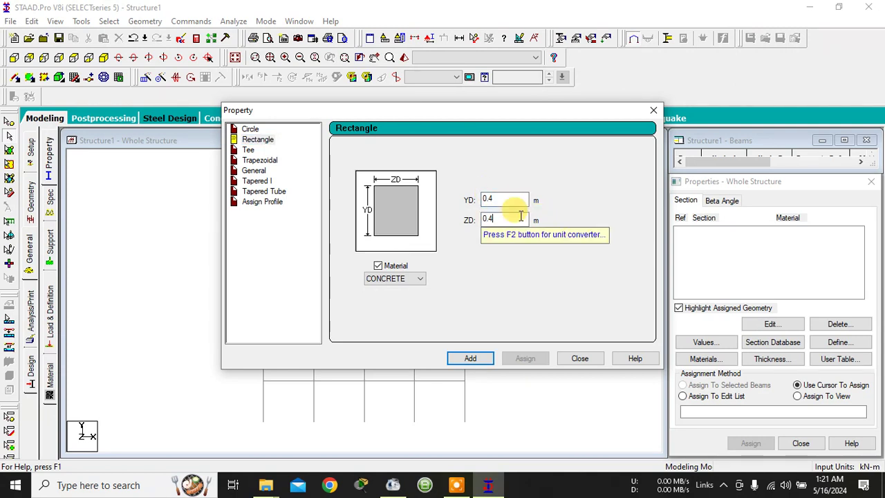
click(470, 359)
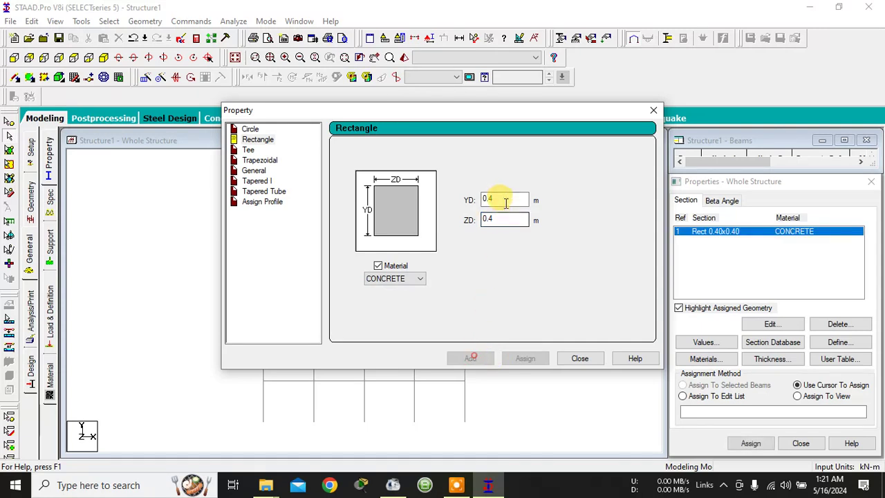
- Add a second rectangular concrete section of 0.35 m by 0.35 m and finish defining sections
click(505, 199)
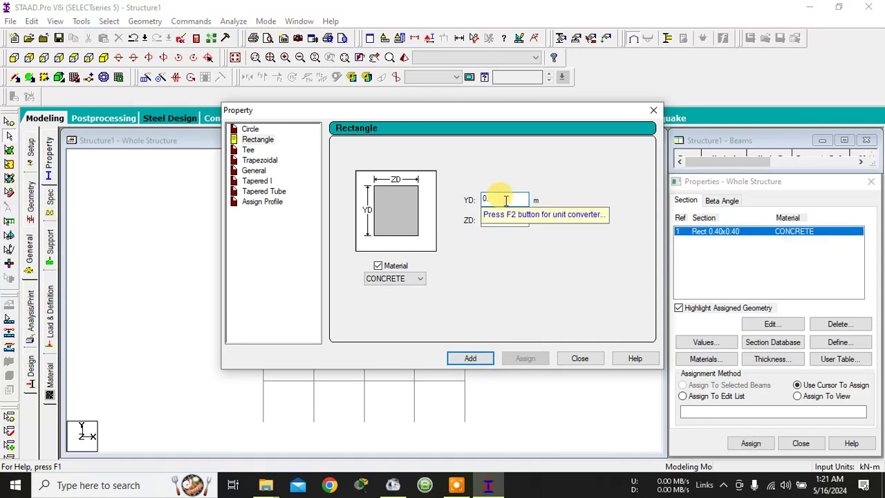
click(510, 220)
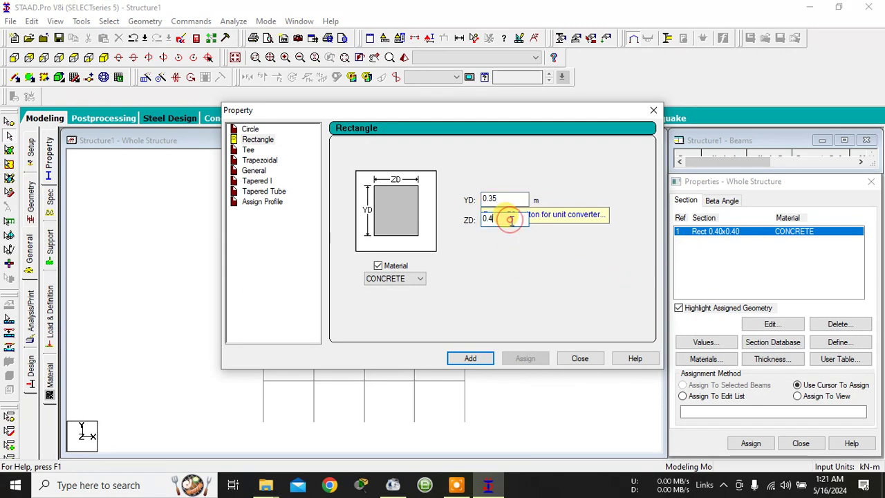
key(BackSpace)
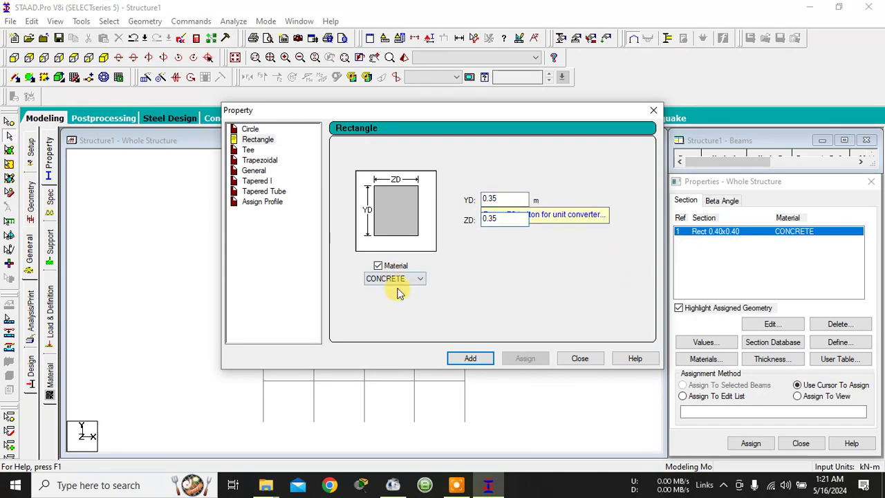
click(473, 358)
click(581, 359)
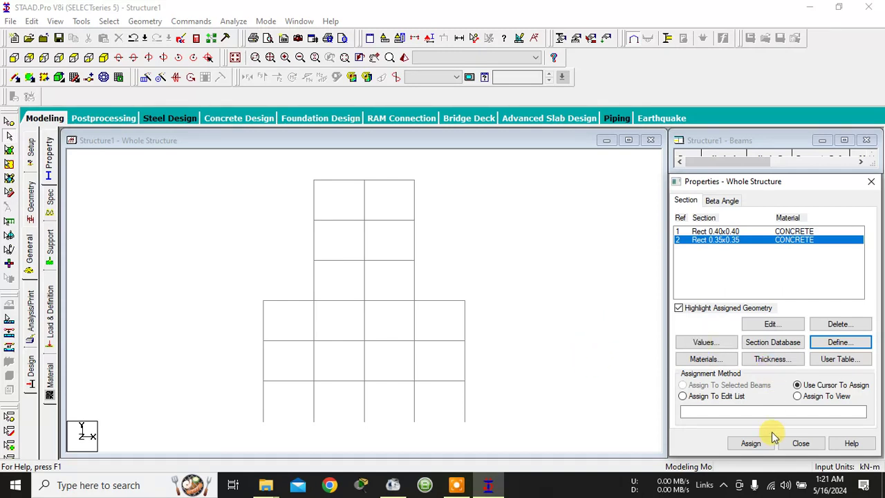
- Add a concrete plate element thickness of 0.125 m at all four nodes
click(790, 348)
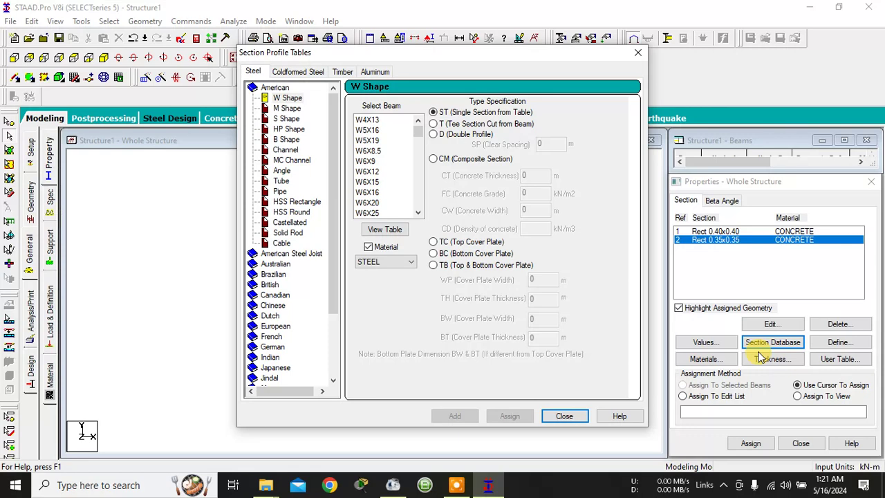
click(564, 415)
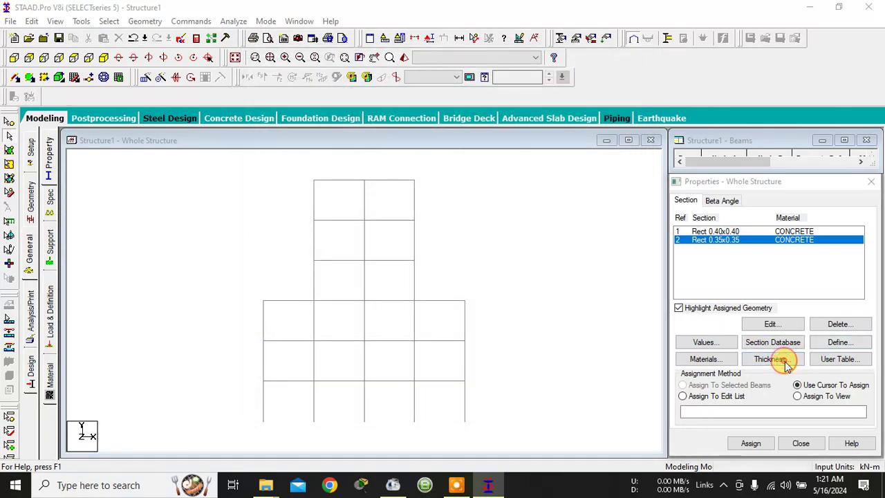
click(773, 359)
click(548, 188)
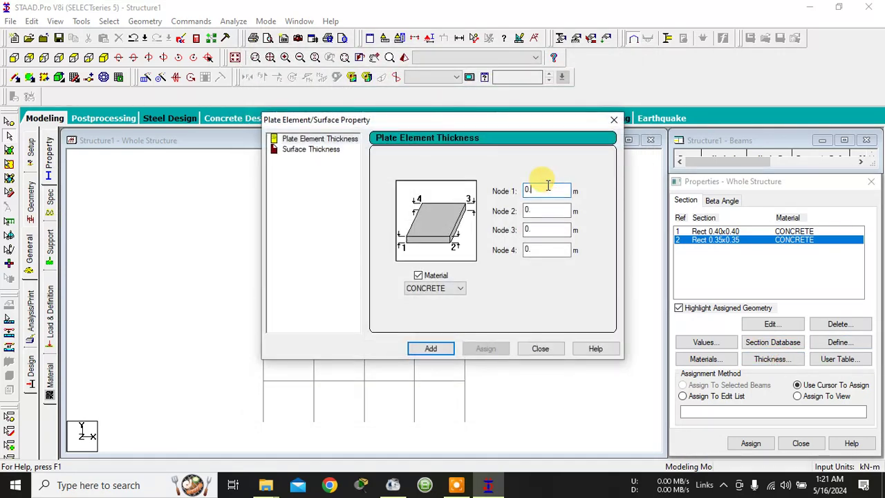
text(125)
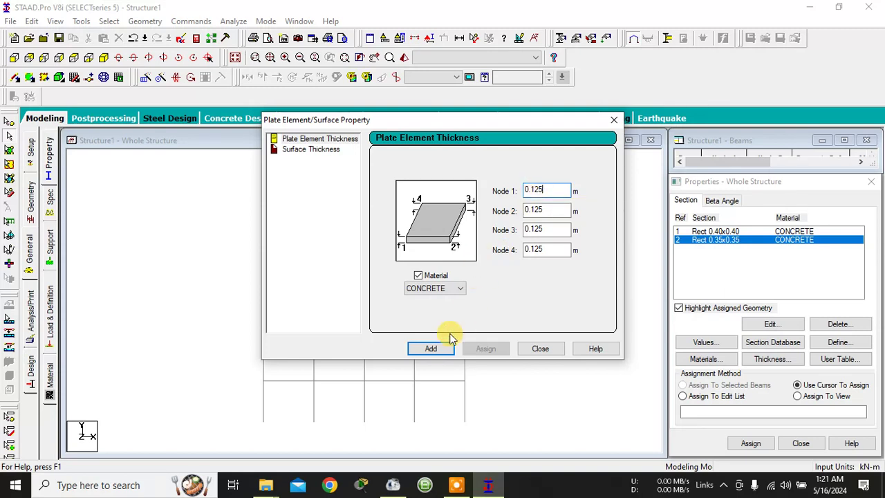
click(431, 349)
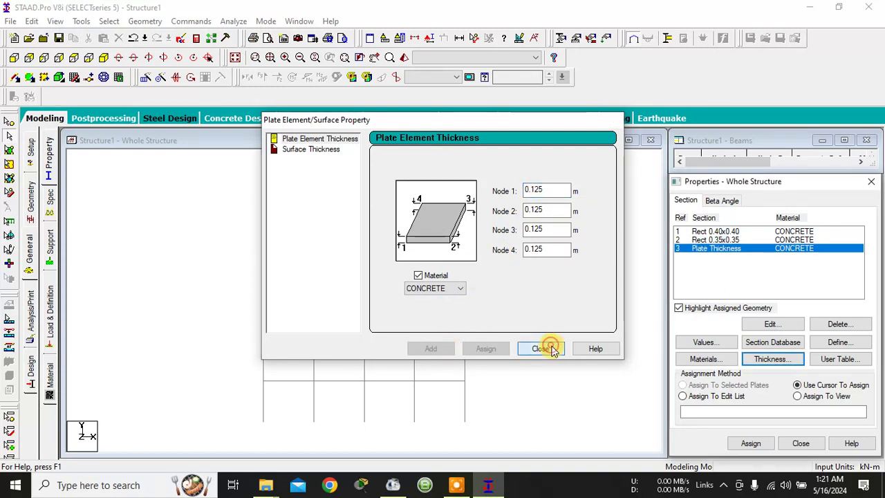
click(545, 349)
click(565, 328)
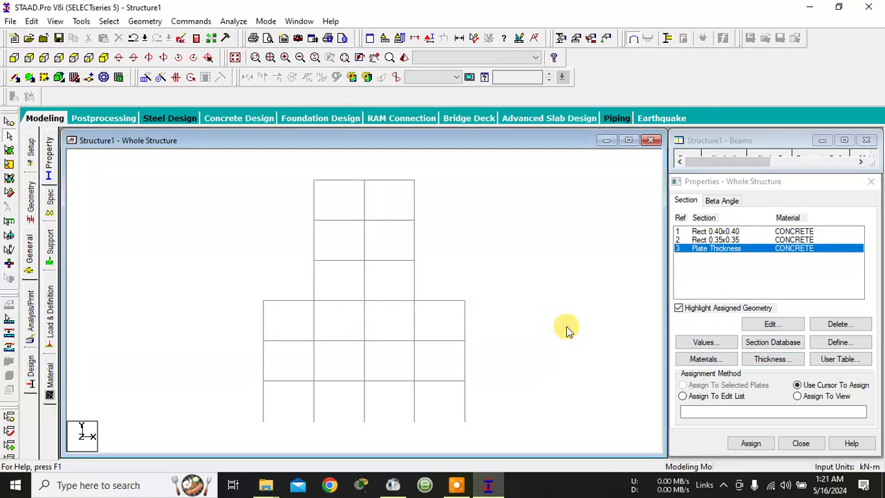
- Isolate the lowest floor's beams with a window section in front view and save the modified structure
click(31, 211)
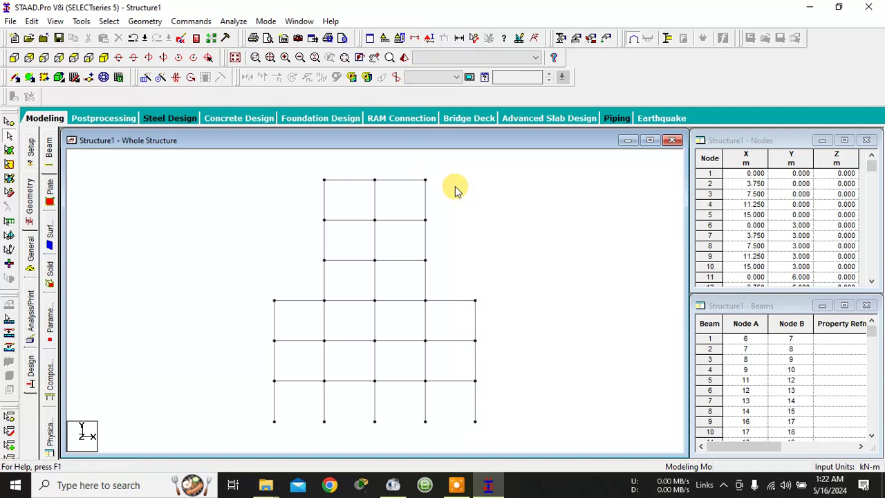
click(416, 39)
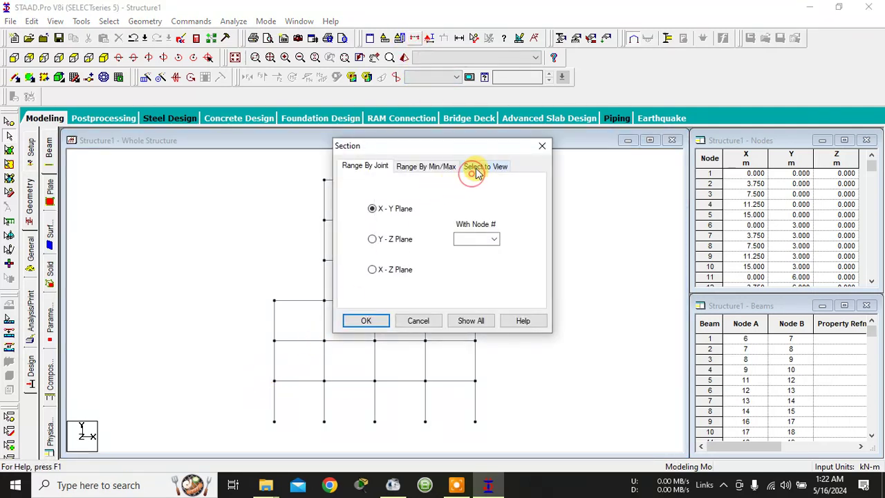
click(476, 173)
click(373, 319)
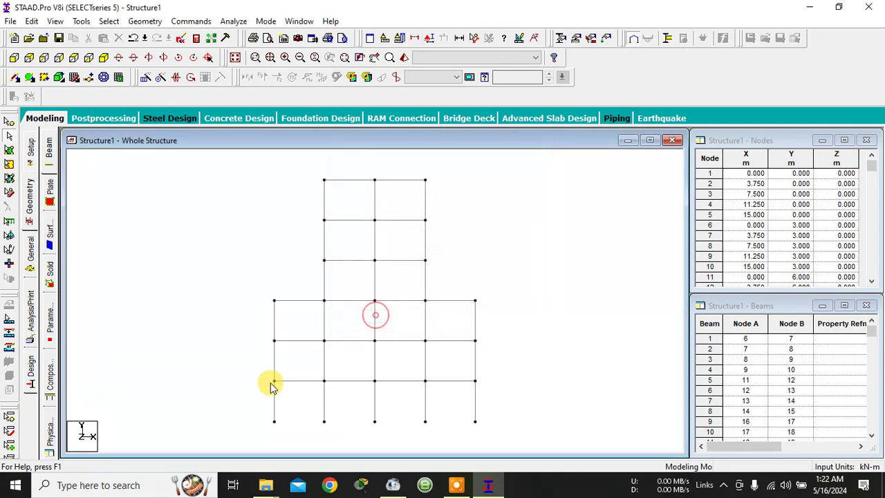
drag(253, 369, 491, 391)
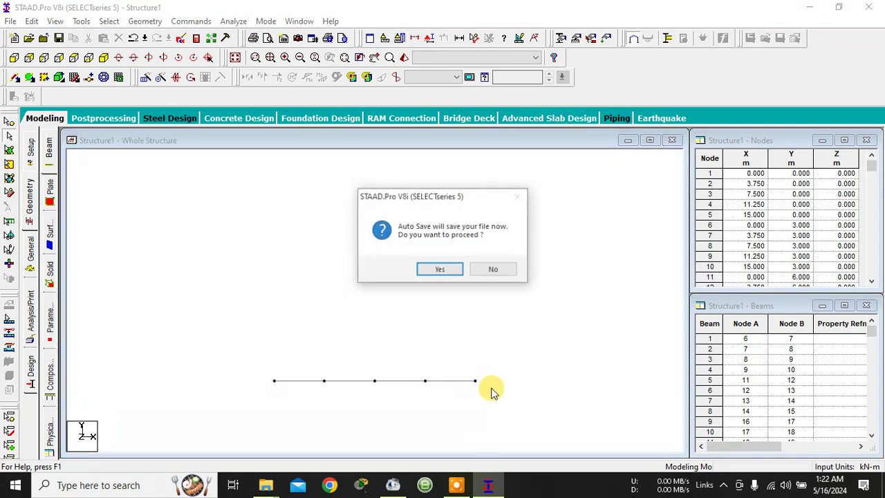
click(450, 271)
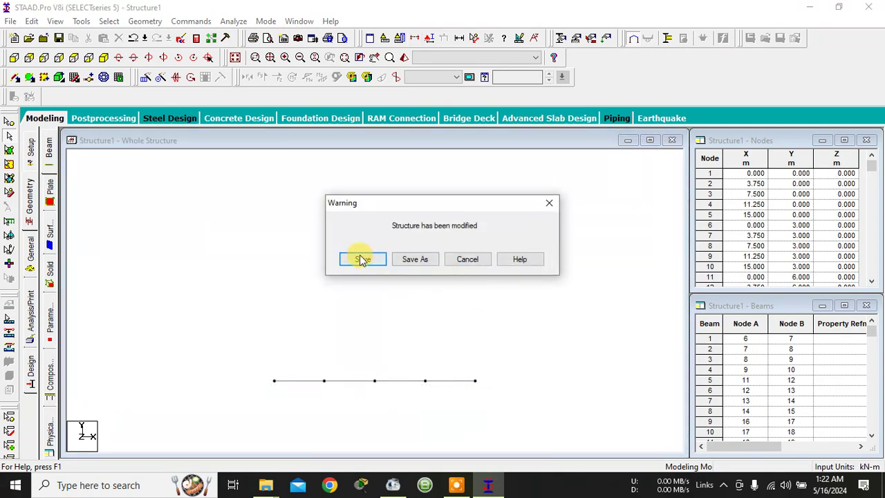
click(362, 260)
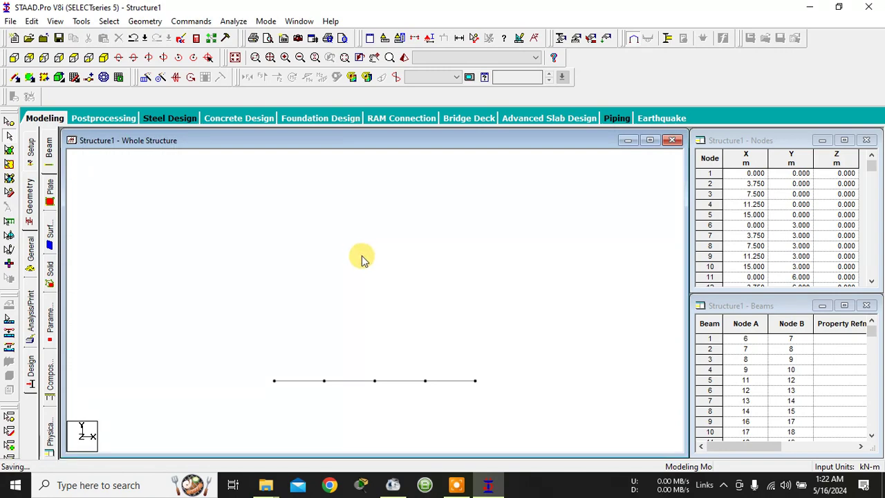
- Add a four-noded plate between the outer corner nodes of the lowest floor in top view and check it in the rendered view
click(73, 59)
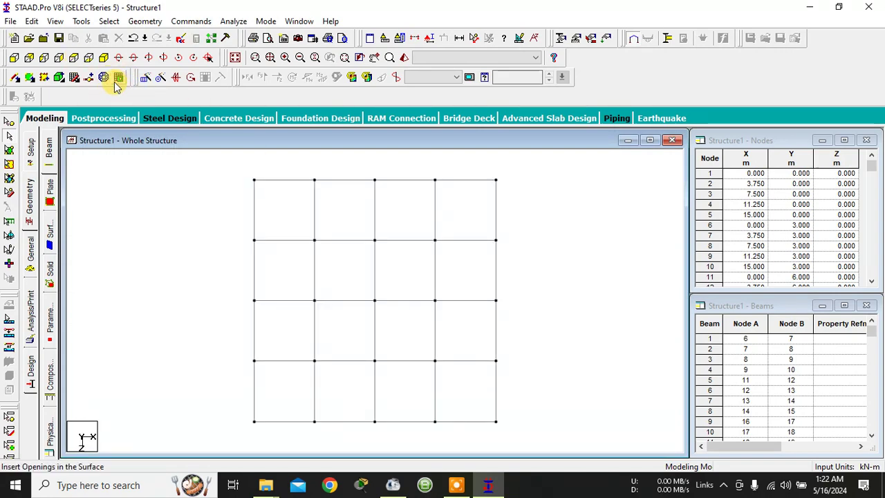
click(29, 79)
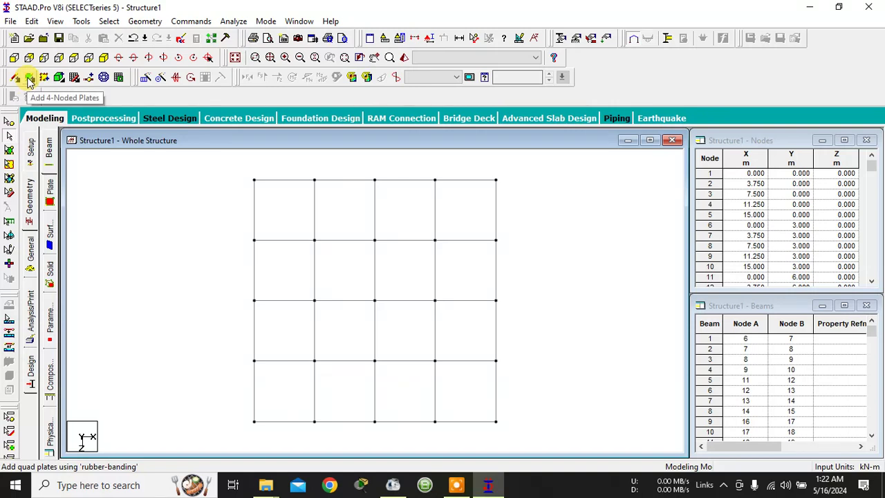
click(255, 180)
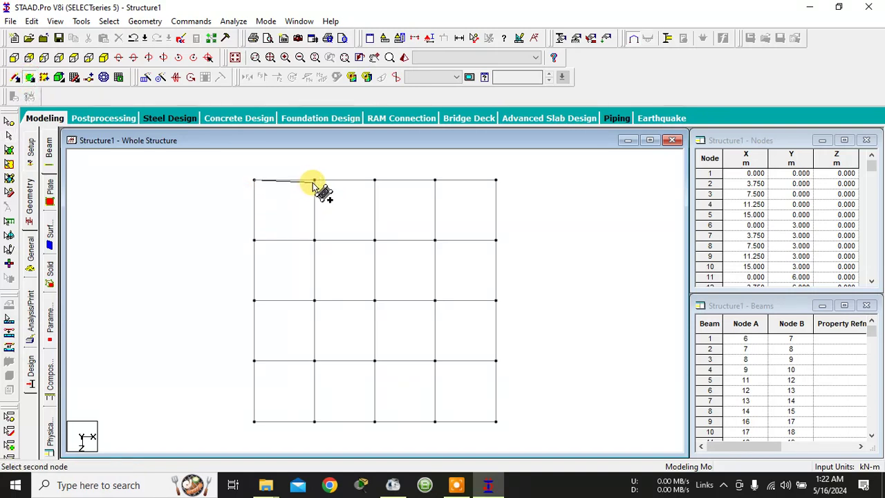
click(495, 181)
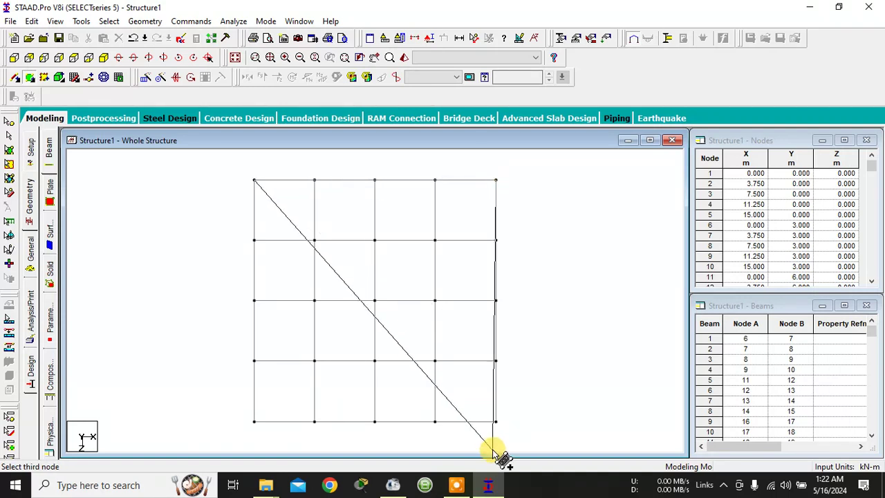
click(496, 421)
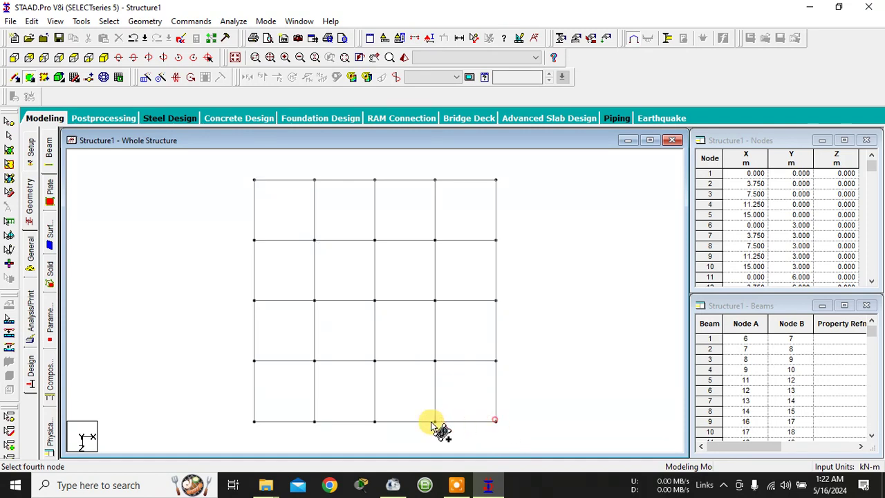
click(255, 422)
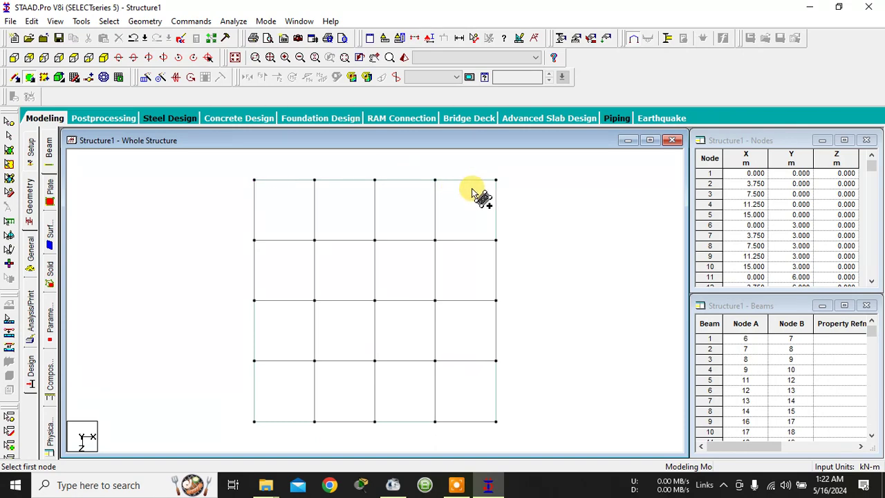
click(404, 59)
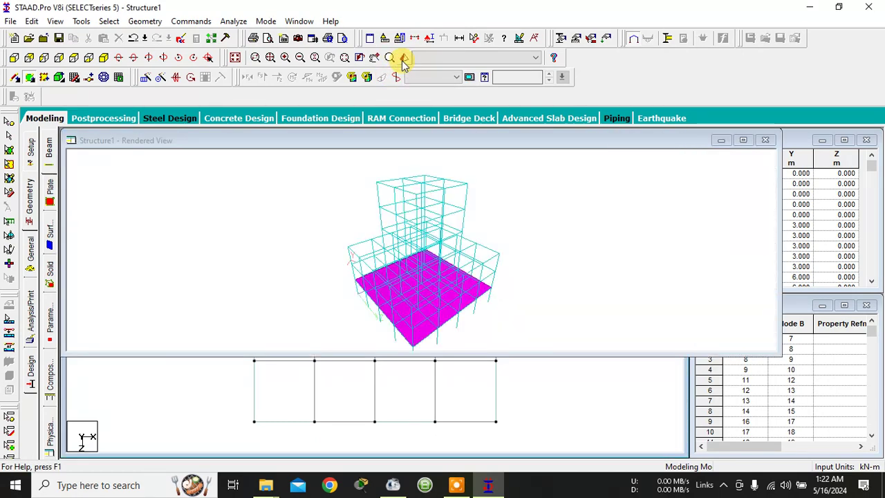
drag(460, 287, 476, 312)
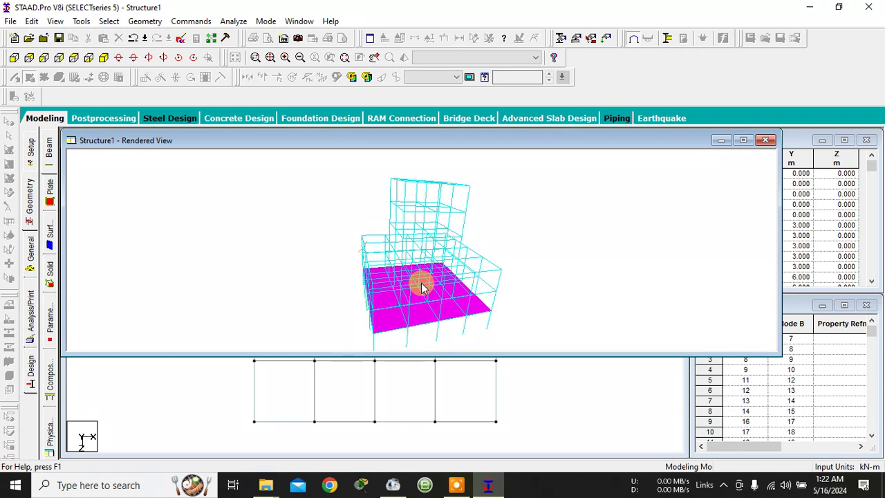
click(765, 140)
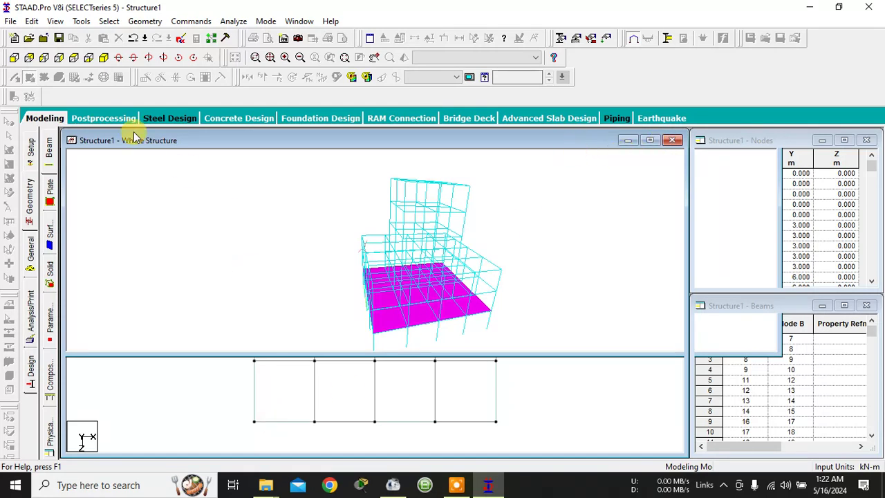
click(255, 362)
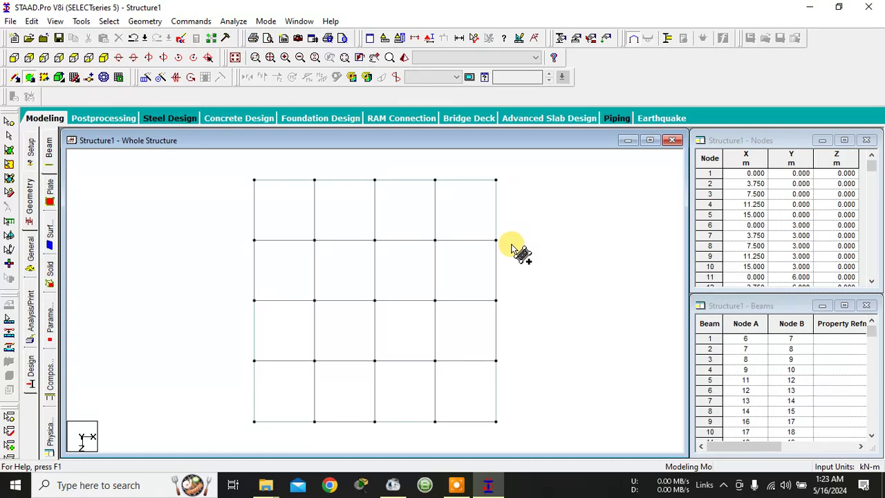
- Copy the floor plate along global Y in two steps of 3 m spacing and inspect the plates in the rendered view
click(9, 151)
click(349, 265)
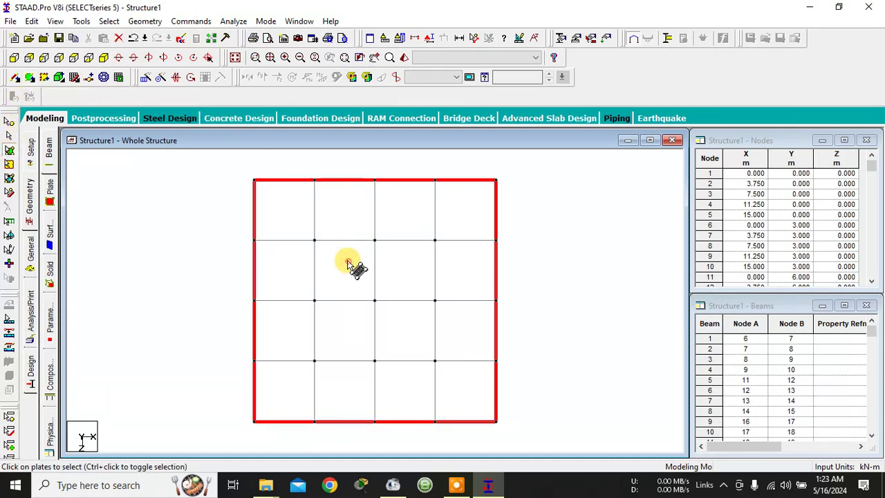
click(146, 80)
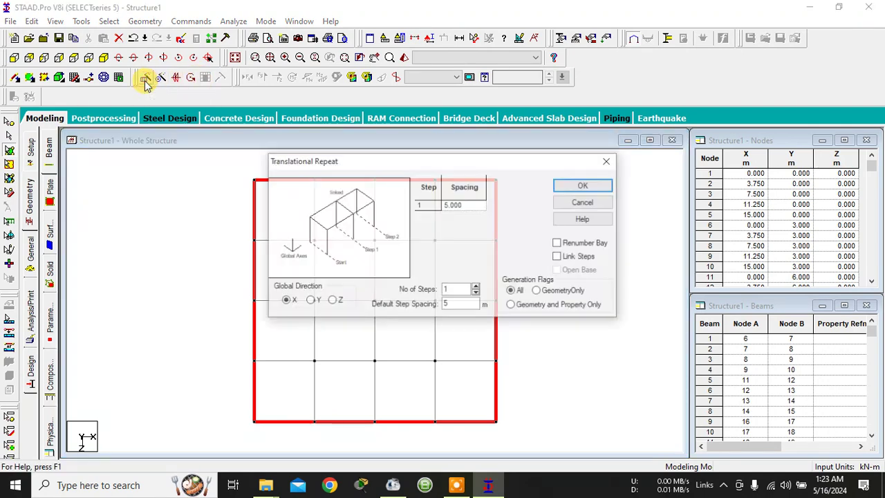
click(308, 301)
drag(468, 304, 362, 300)
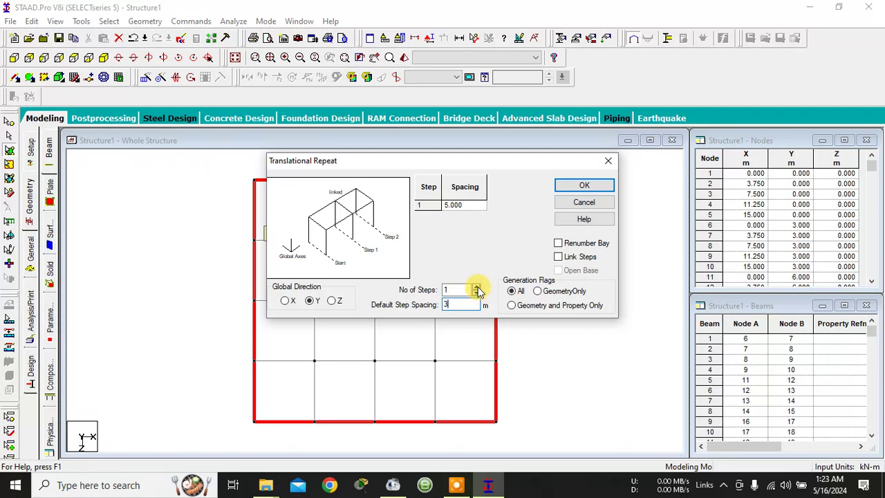
text(3)
click(477, 287)
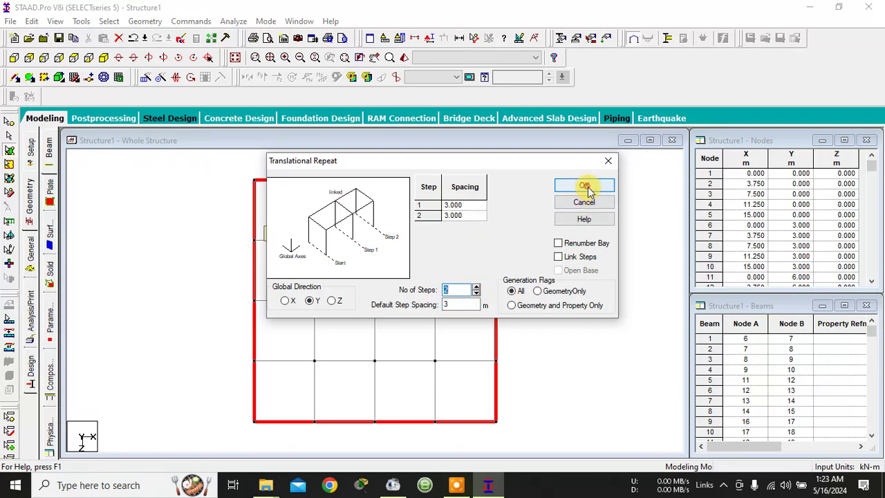
click(584, 186)
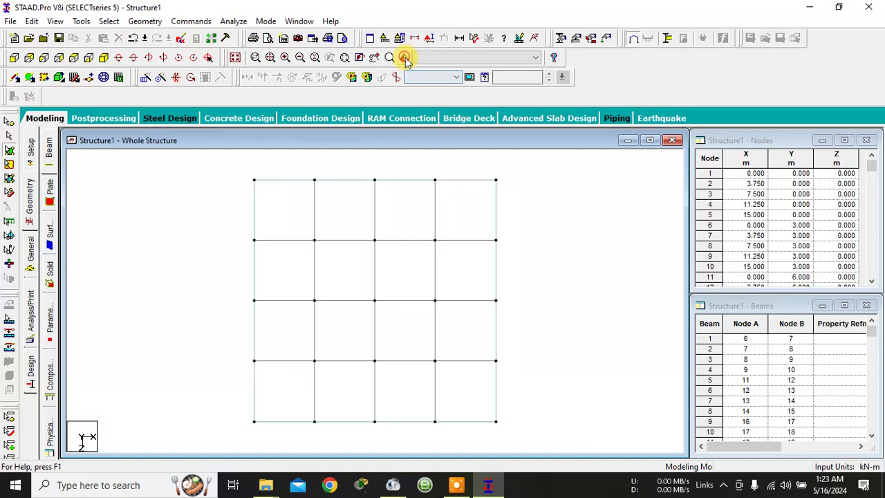
click(404, 58)
drag(465, 332, 391, 348)
drag(447, 353, 463, 341)
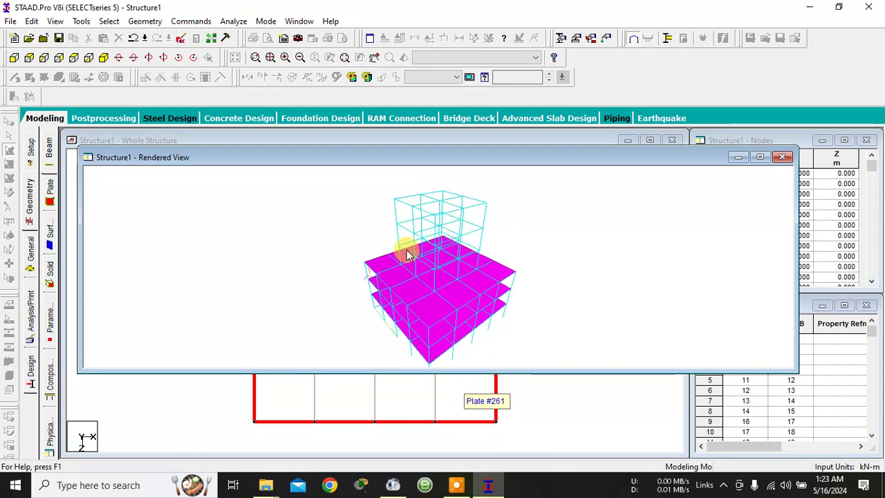
drag(539, 265, 470, 271)
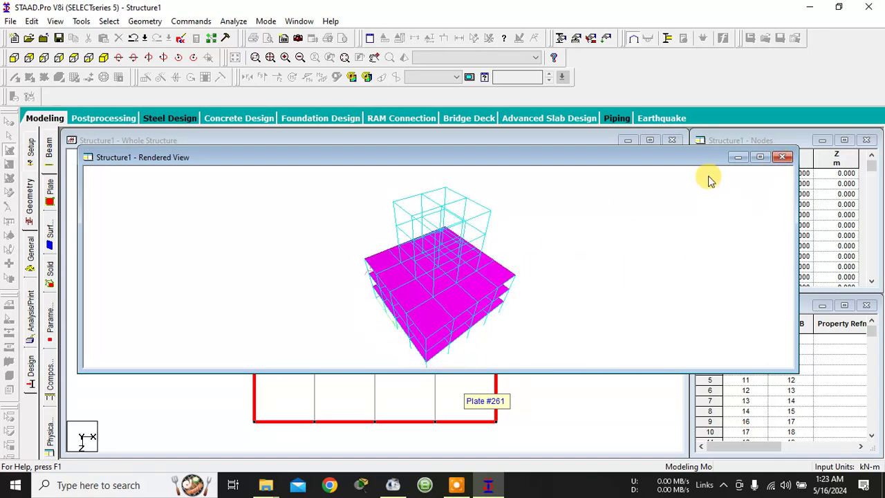
click(782, 159)
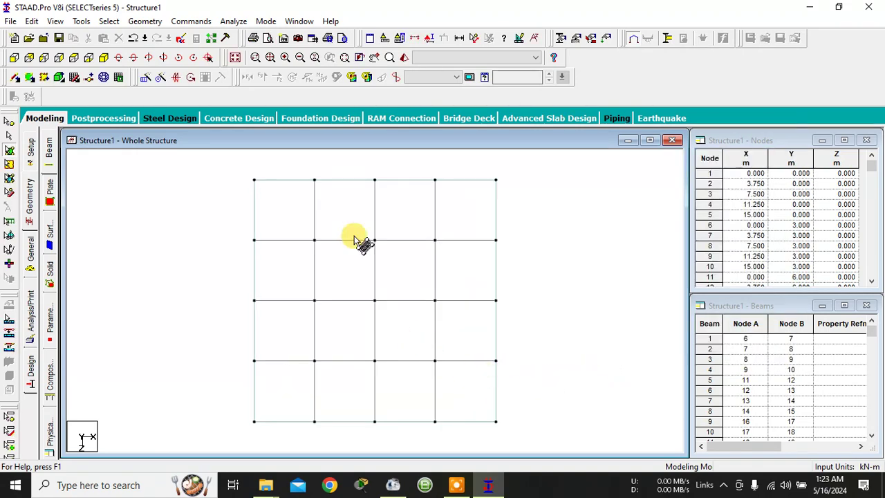
- Restore the whole structure and isolate the lowest tower floor's beams with a window section in front view
click(235, 58)
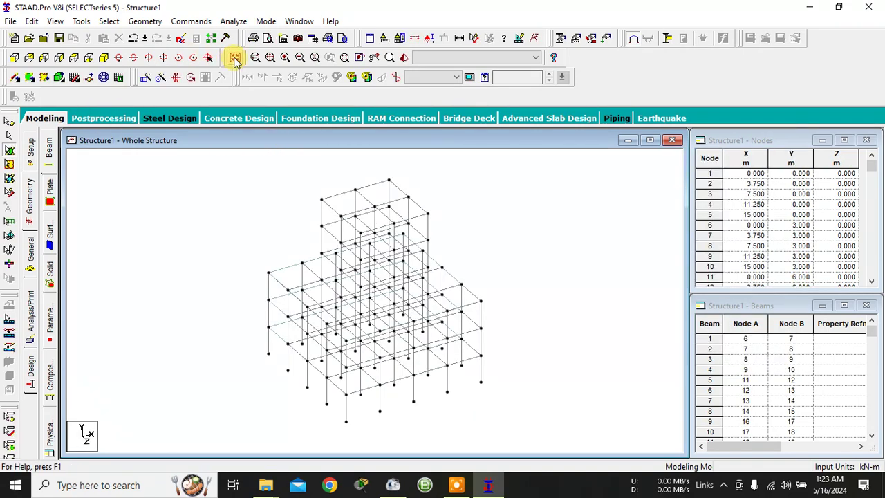
click(18, 59)
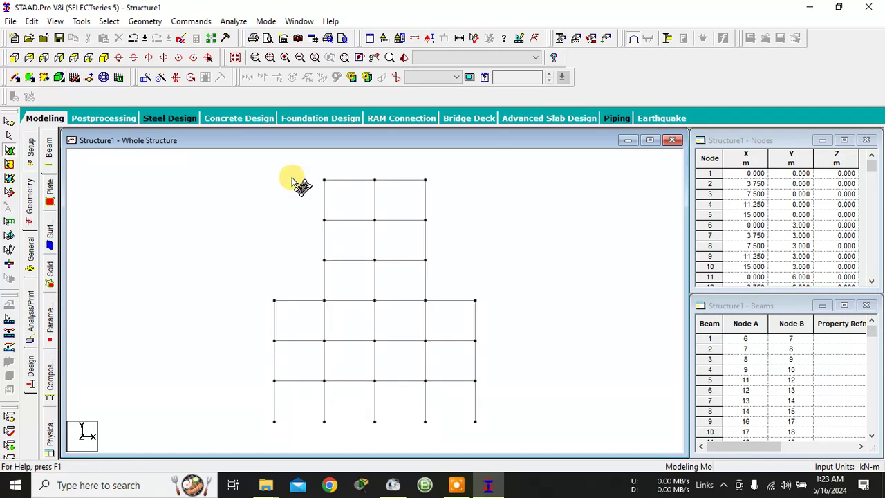
click(413, 38)
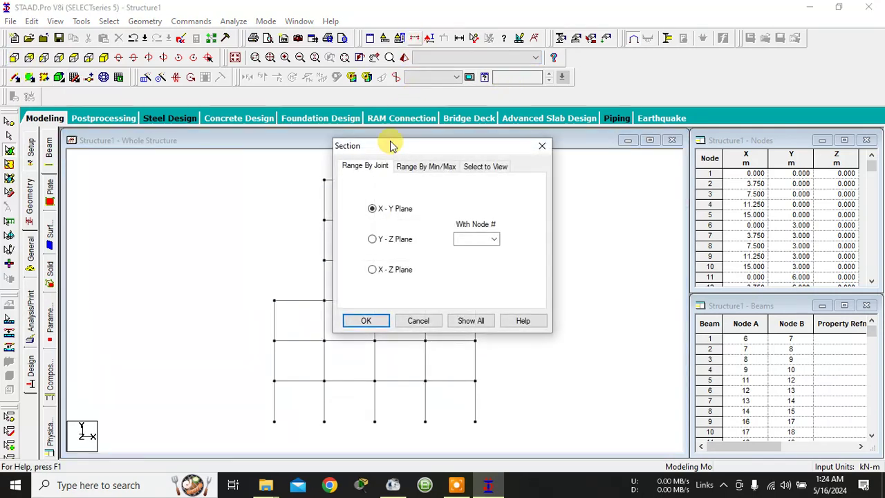
click(477, 166)
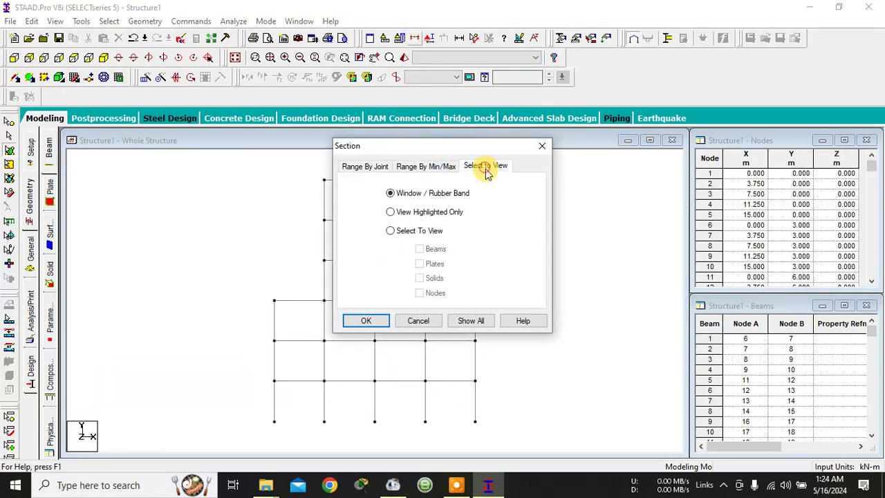
click(368, 320)
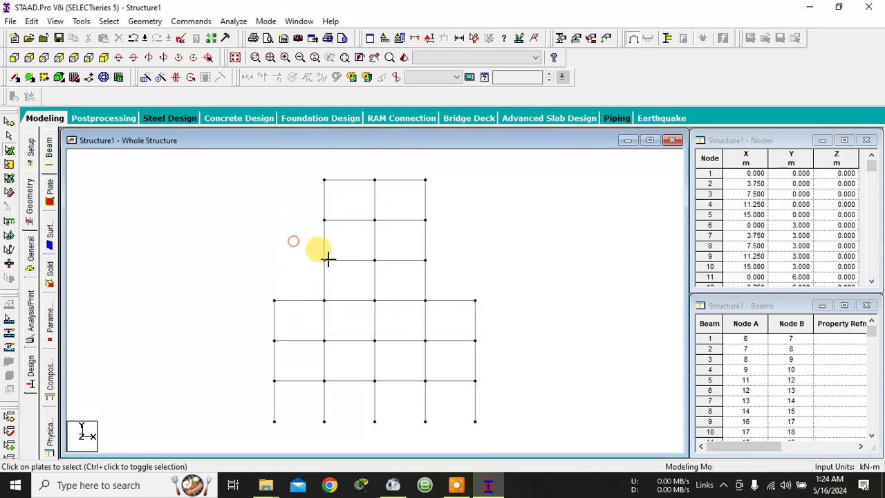
drag(329, 259, 457, 271)
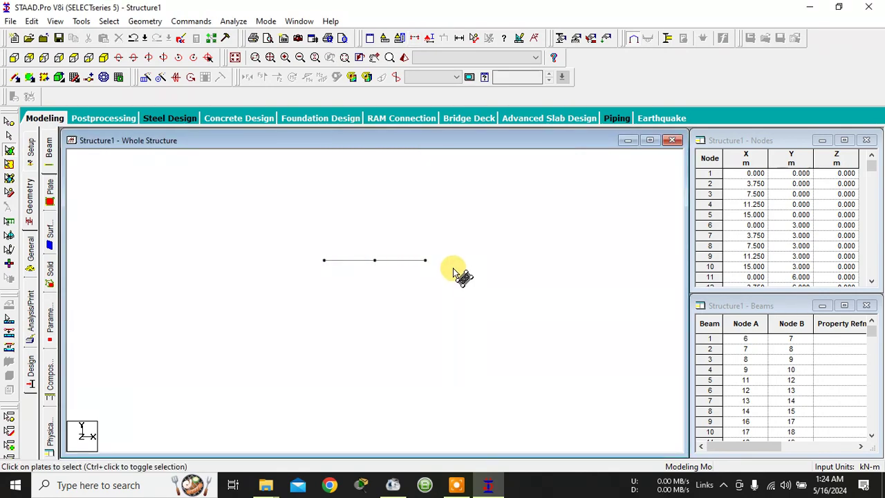
- Add a four-noded plate between the tower floor's corner nodes in top view and check it in the rendered view
click(75, 60)
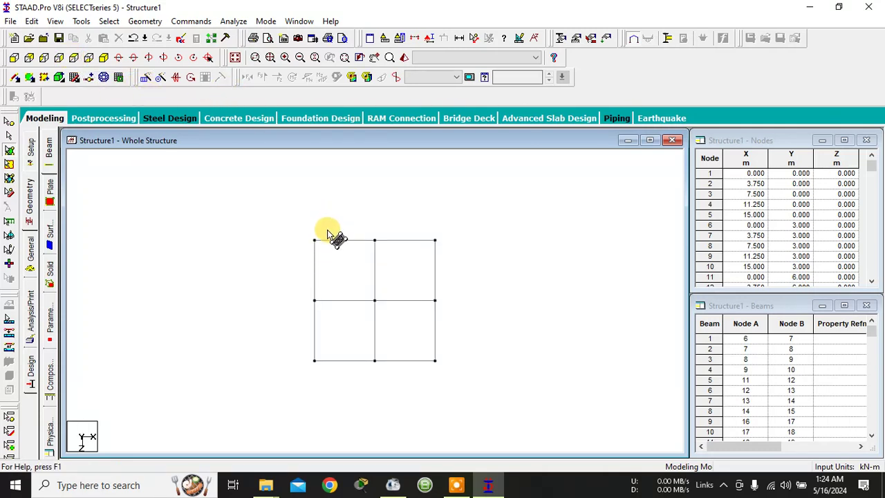
click(29, 77)
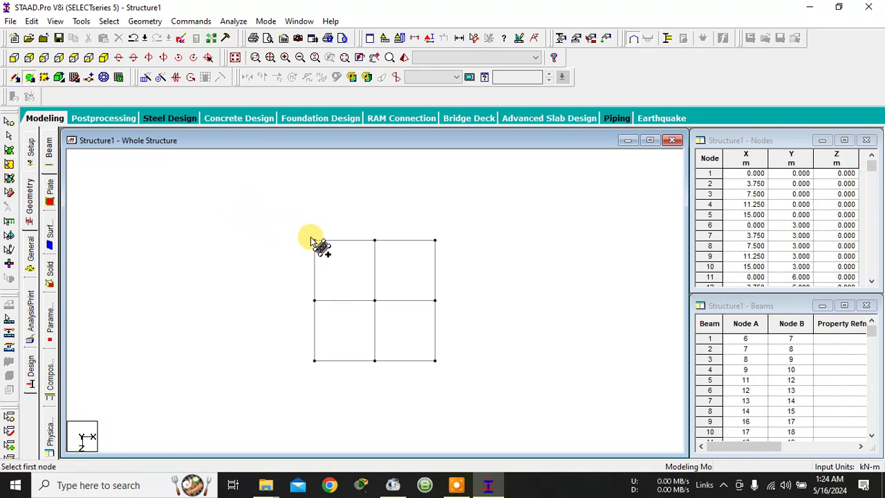
click(315, 360)
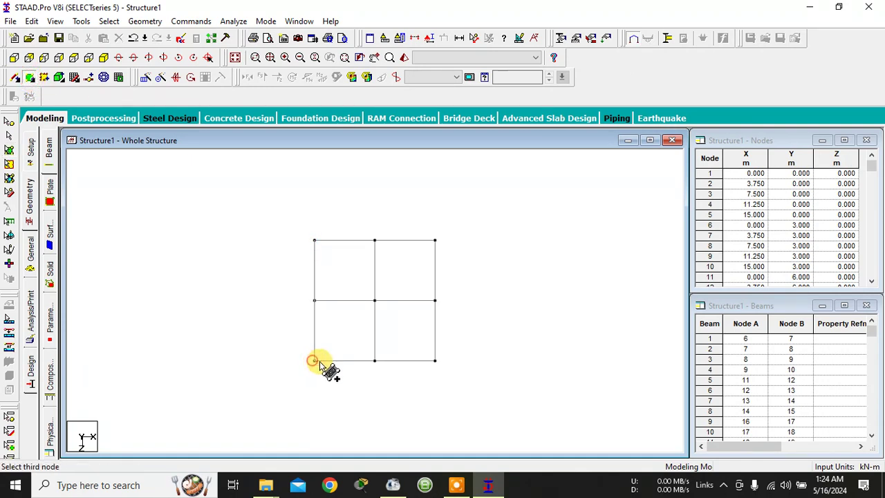
click(435, 360)
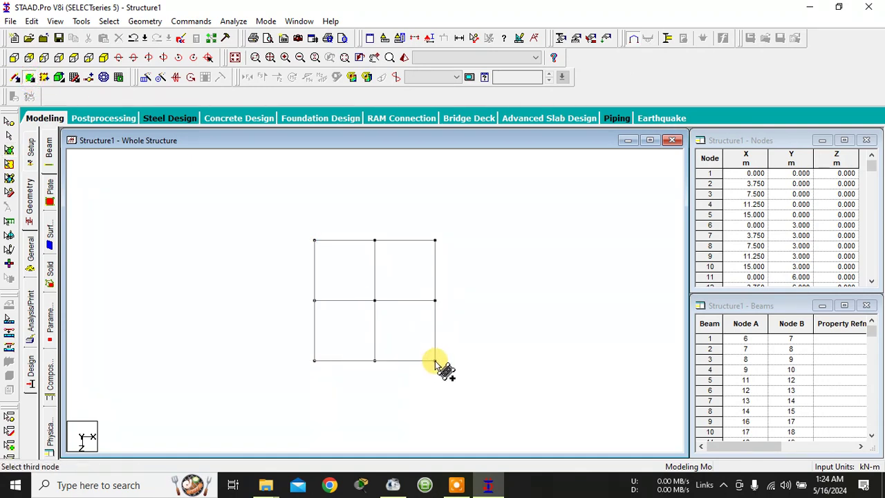
click(435, 241)
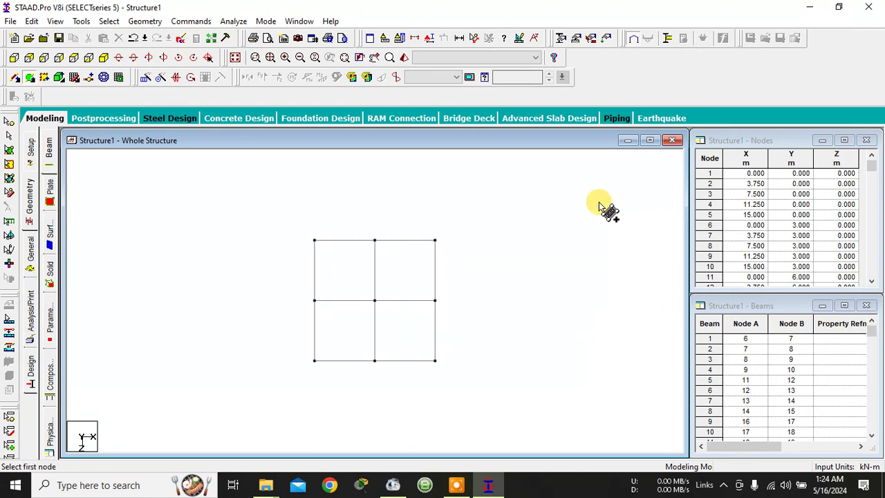
click(403, 58)
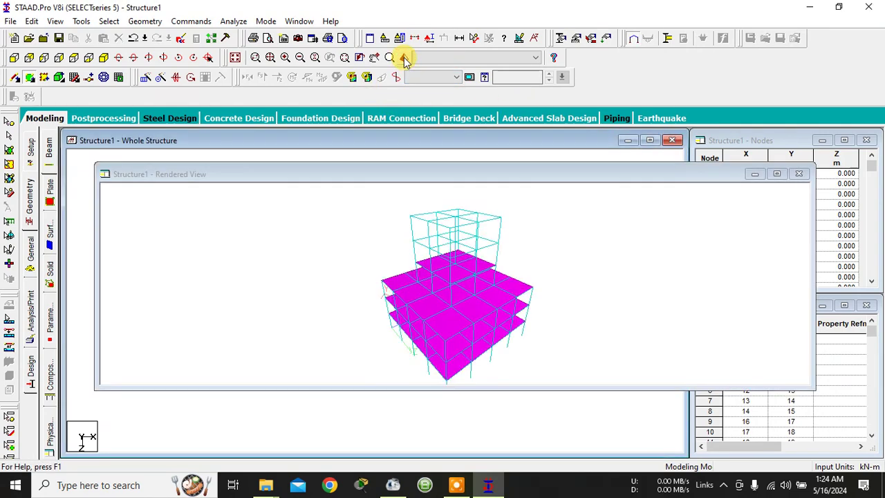
mouse_move(456, 263)
mouse_down()
mouse_move(474, 237)
mouse_move(450, 261)
mouse_move(452, 276)
mouse_up()
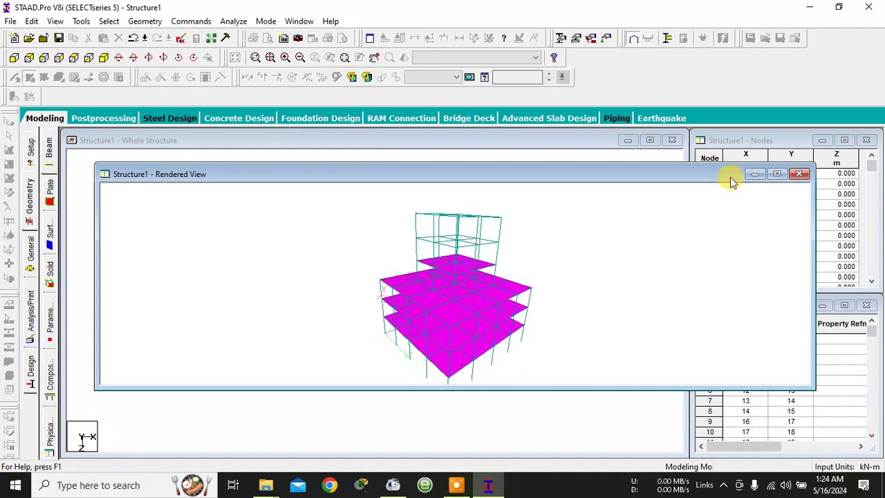
click(799, 175)
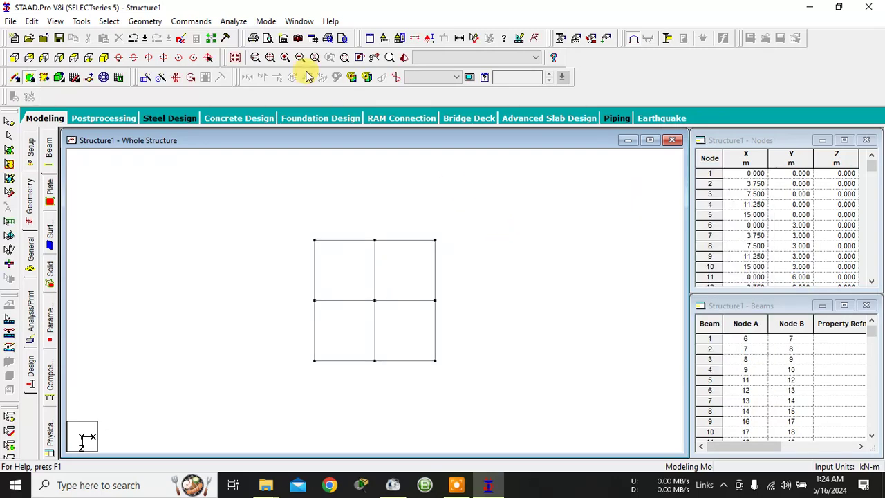
- Select the plate on the tower's lowest floor
click(10, 177)
click(349, 290)
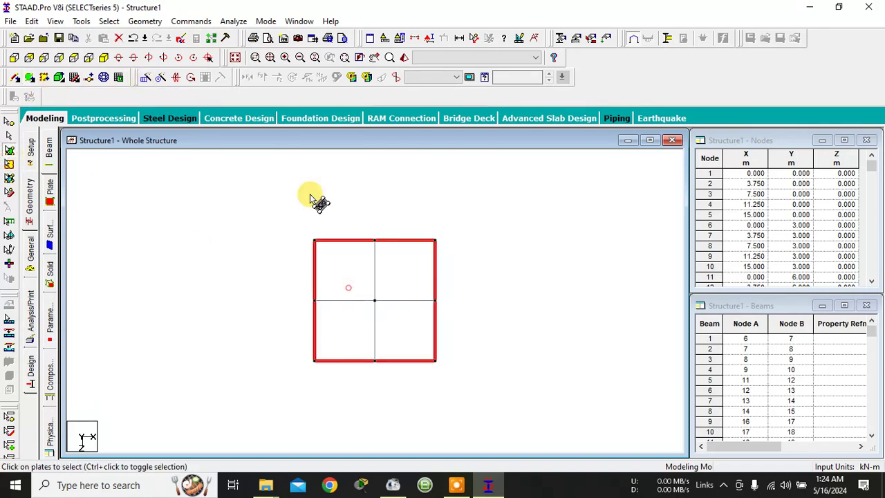
- Try to copy the tower floor plate along global X in two steps of 3 m spacing, and undo the copy
click(146, 76)
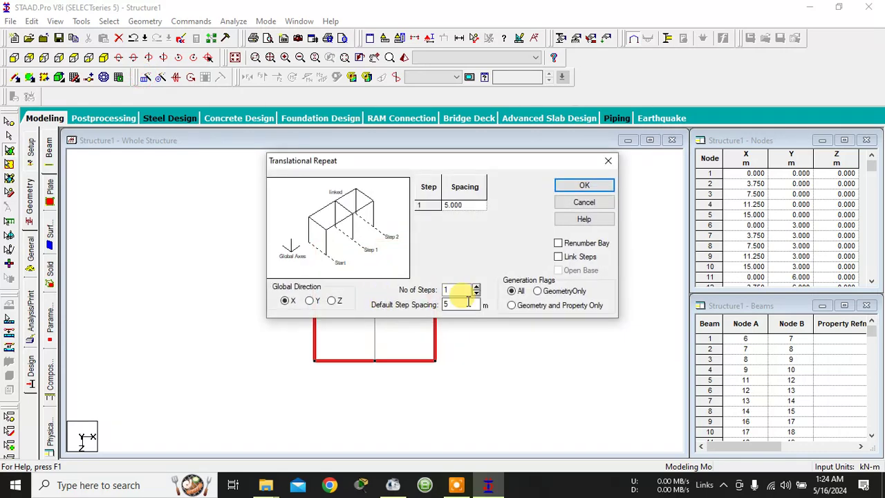
drag(460, 302, 425, 301)
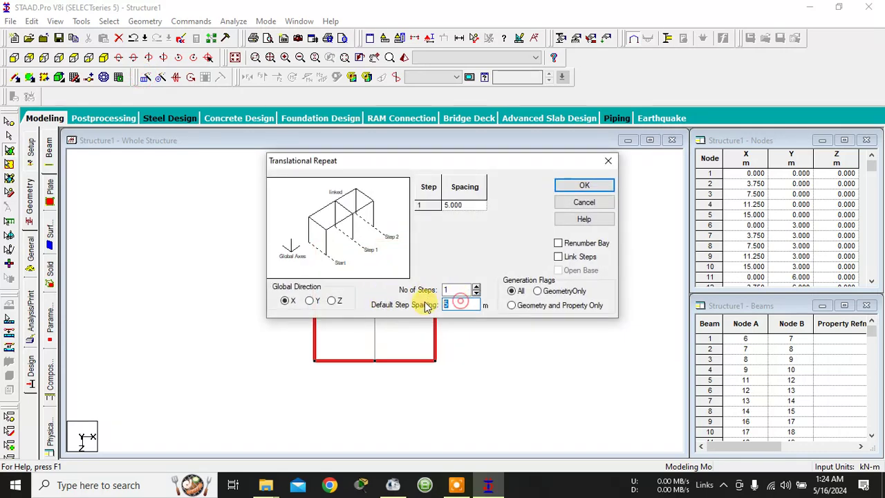
click(476, 287)
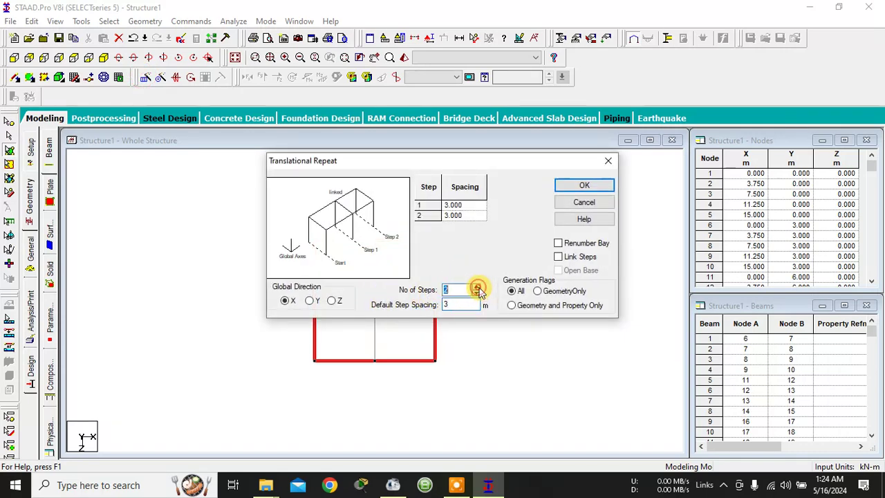
click(598, 186)
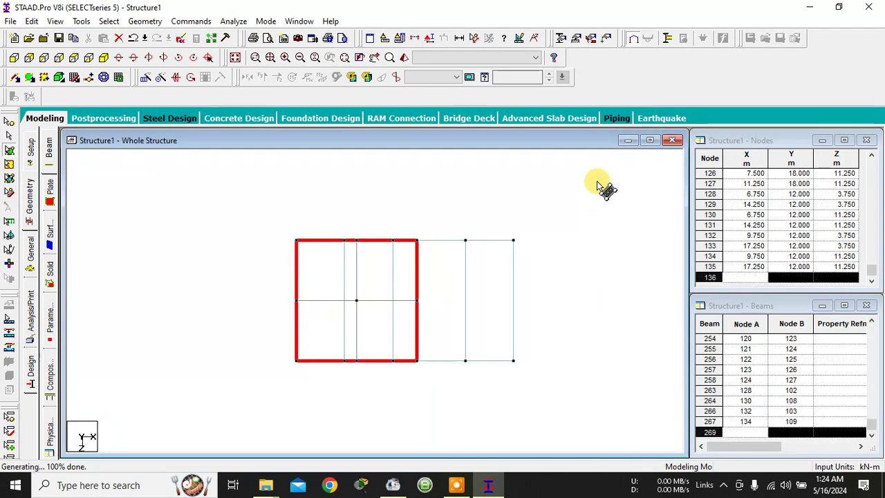
key(ctrl+z)
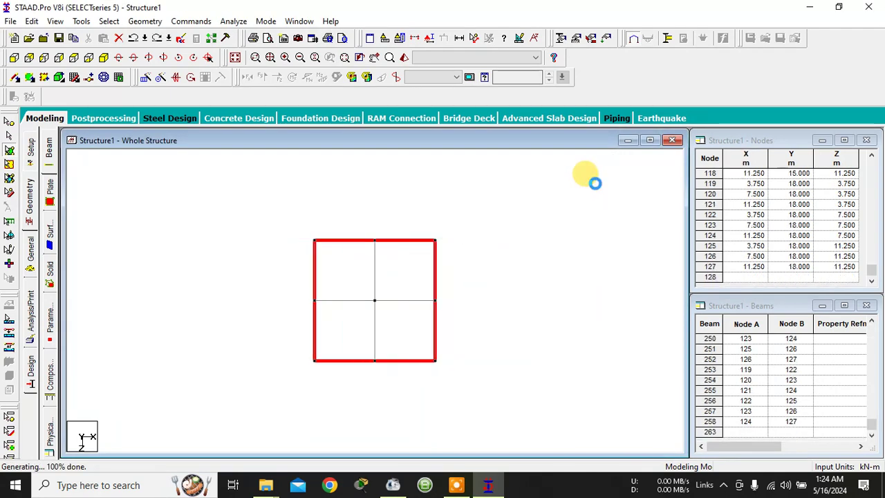
- Copy the tower floor plate along global Y in two steps of 3 m spacing and inspect the plates in the rendered view
click(146, 77)
click(311, 301)
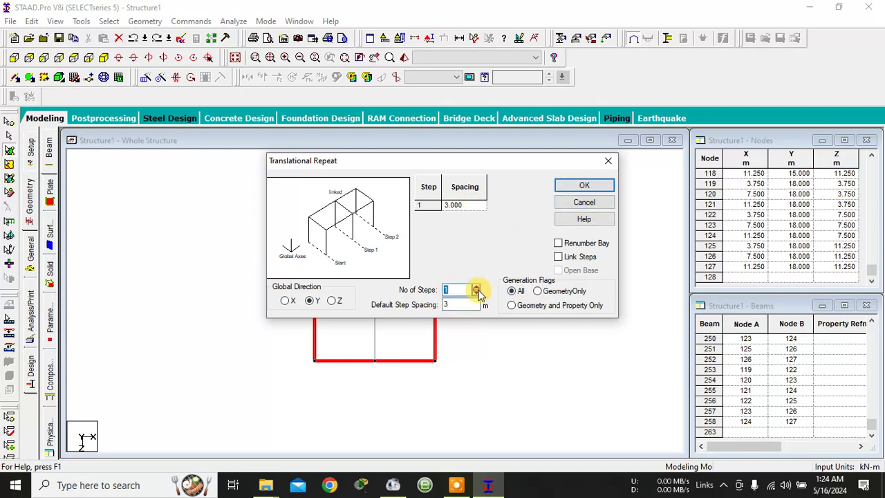
click(575, 185)
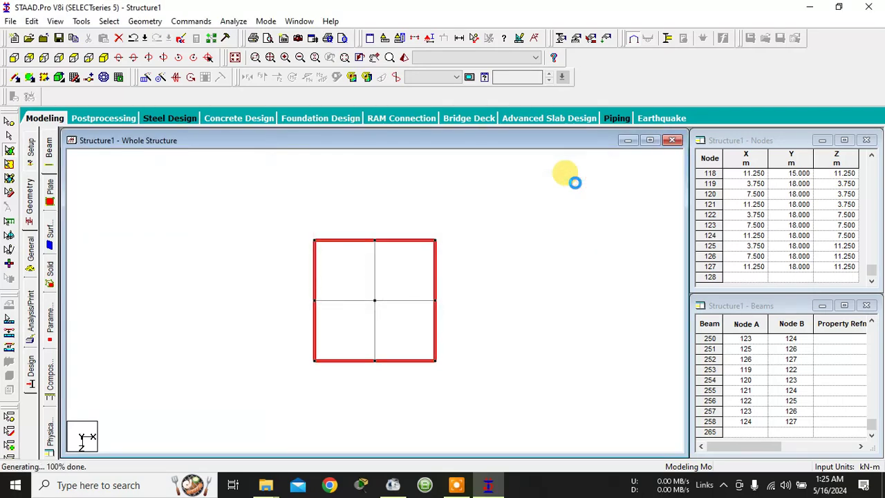
click(404, 58)
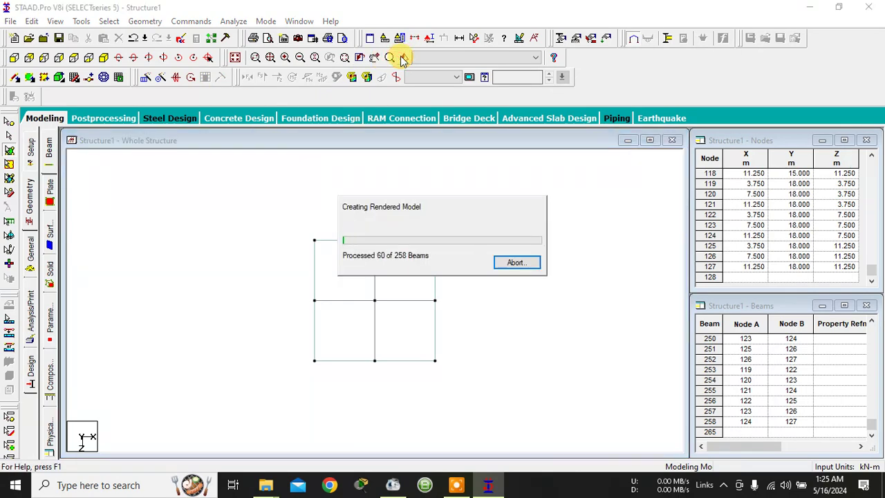
drag(477, 249, 381, 247)
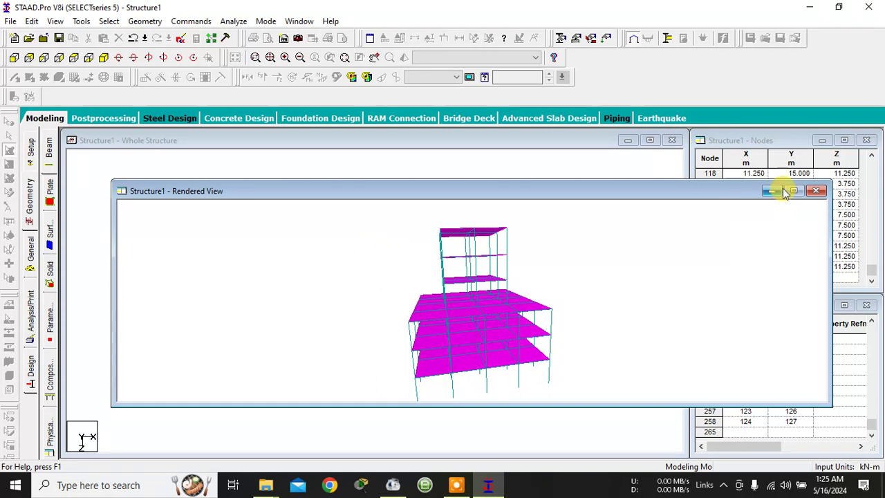
click(818, 192)
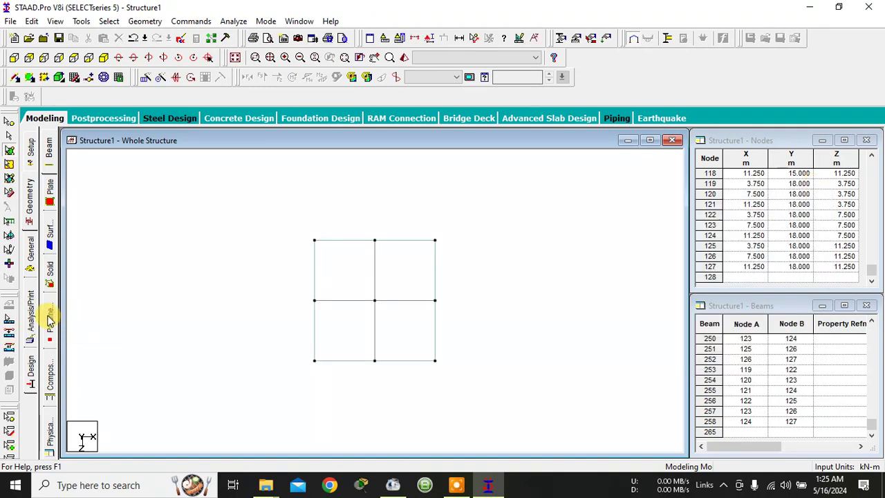
- Restore the whole structure and assign the concrete plate thickness property to all plates in the view
click(30, 243)
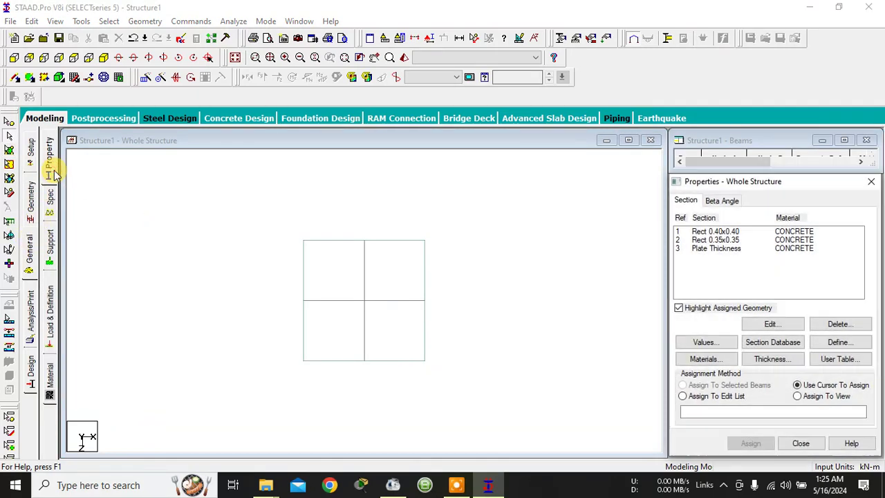
click(704, 251)
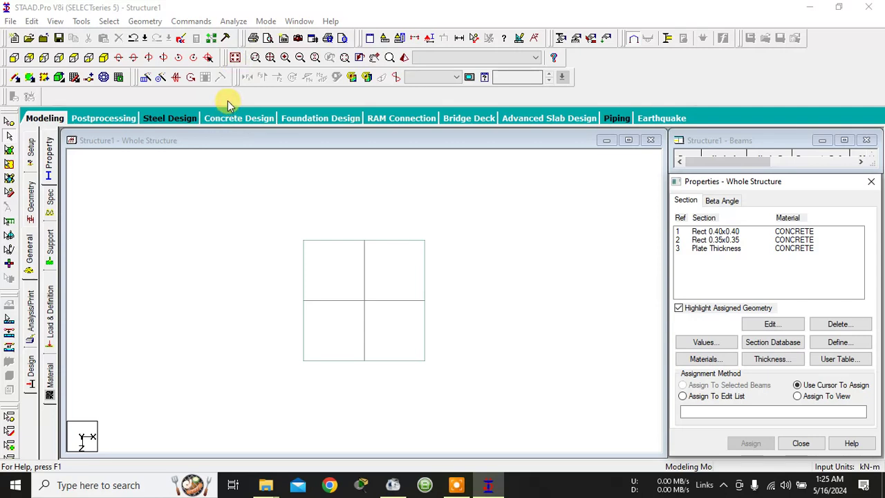
click(235, 57)
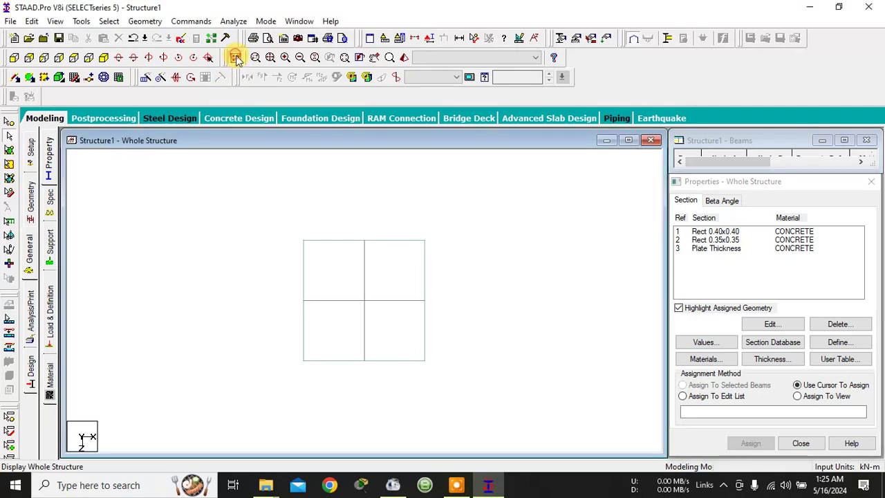
click(723, 249)
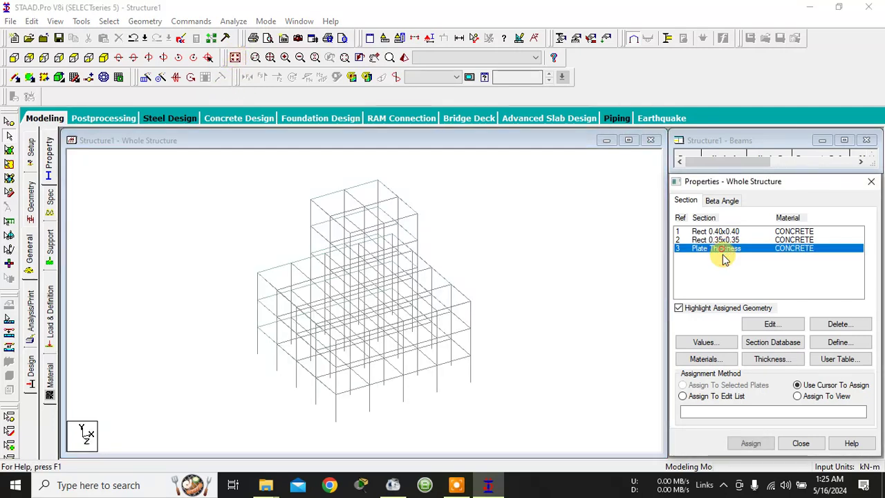
click(814, 399)
click(752, 444)
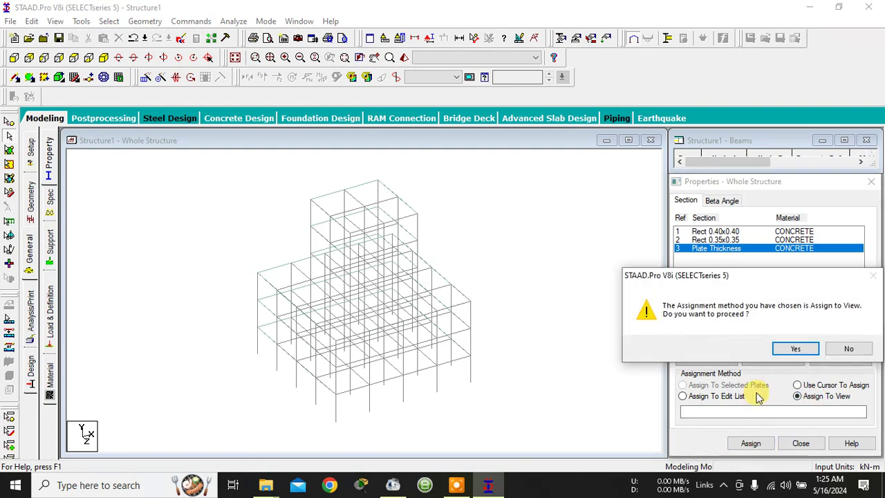
click(804, 350)
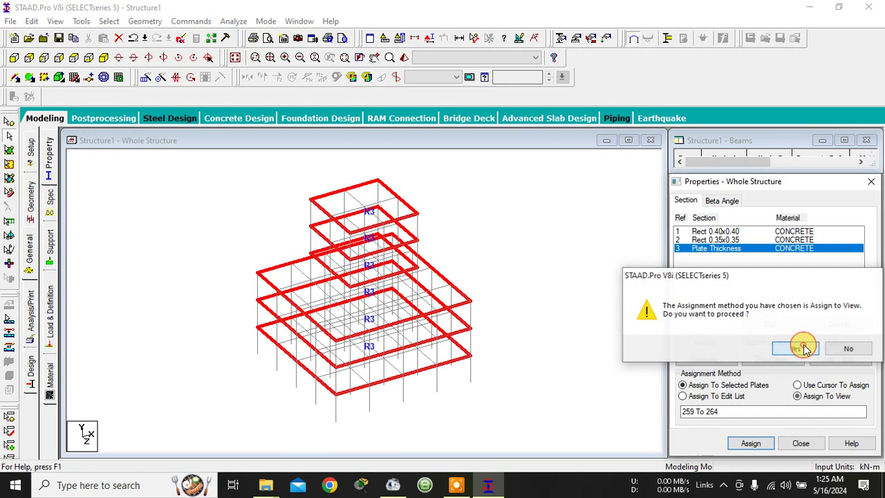
click(550, 298)
- Assign the Rect 0.40x0.40 concrete section to all columns, selected as the beams parallel to Y
click(705, 231)
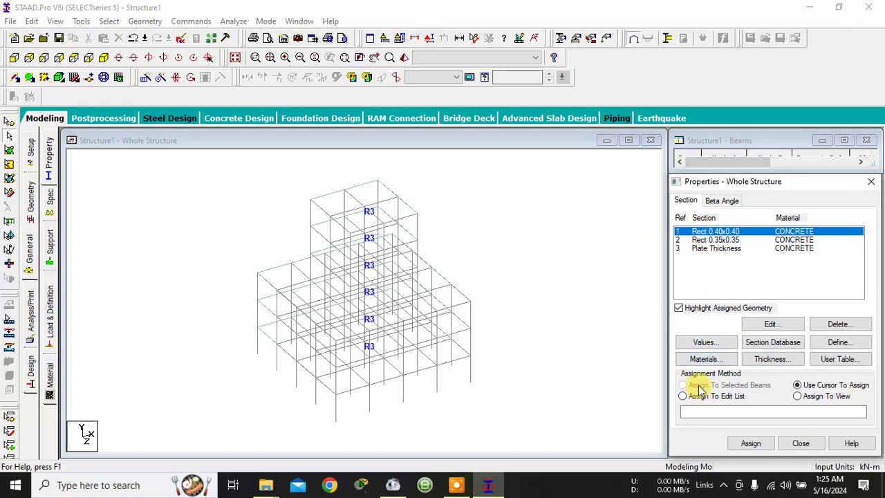
click(109, 21)
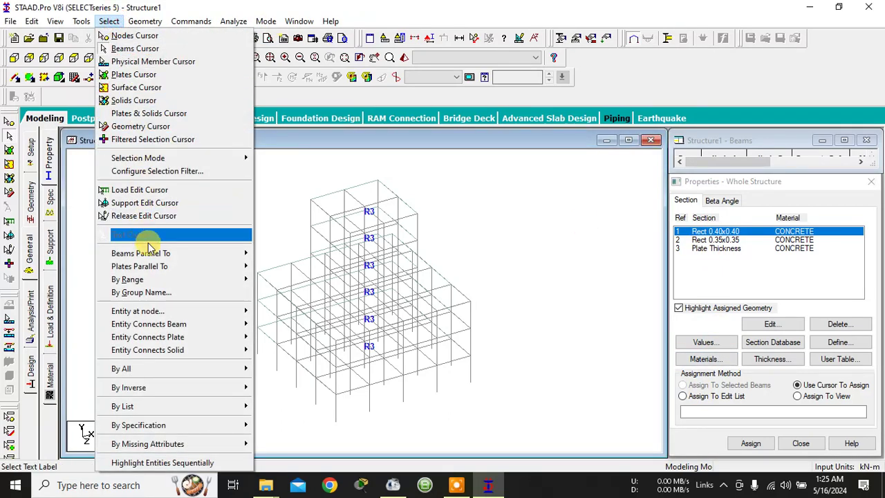
click(156, 253)
click(267, 266)
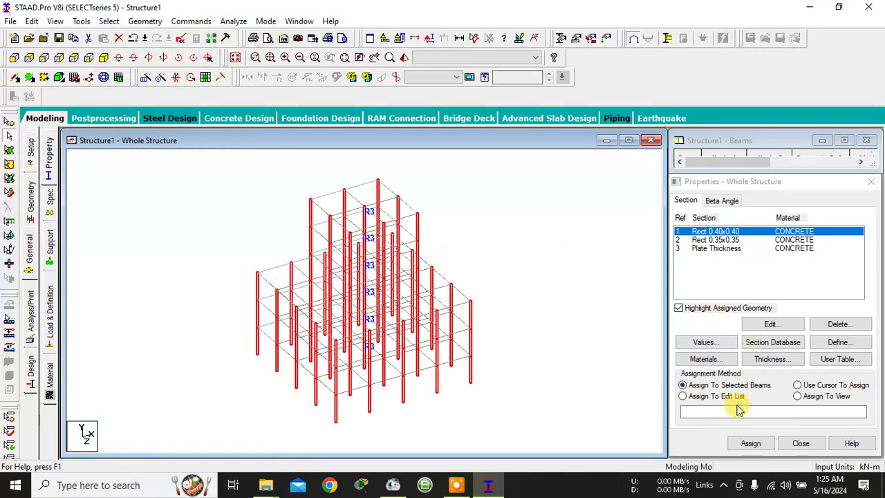
click(751, 446)
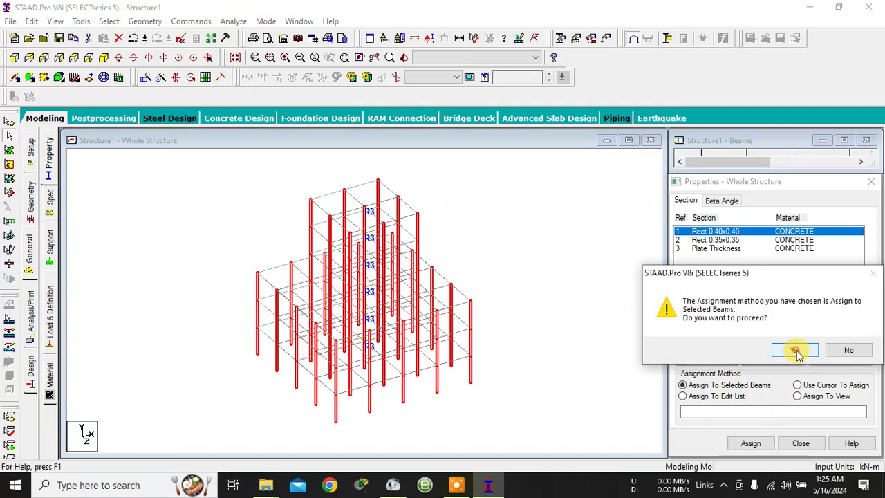
click(795, 350)
- Assign the Rect 0.35x0.35 concrete section to all floor beams, selected as the beams parallel to X and Z
click(732, 240)
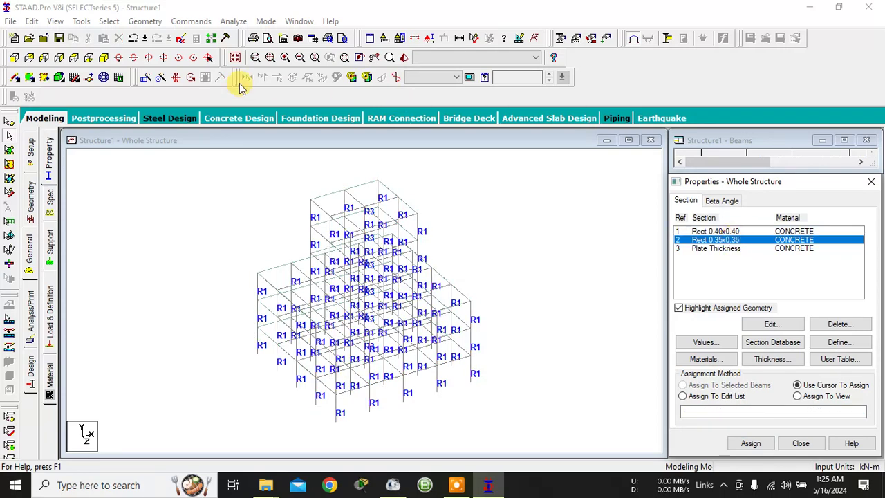
click(108, 20)
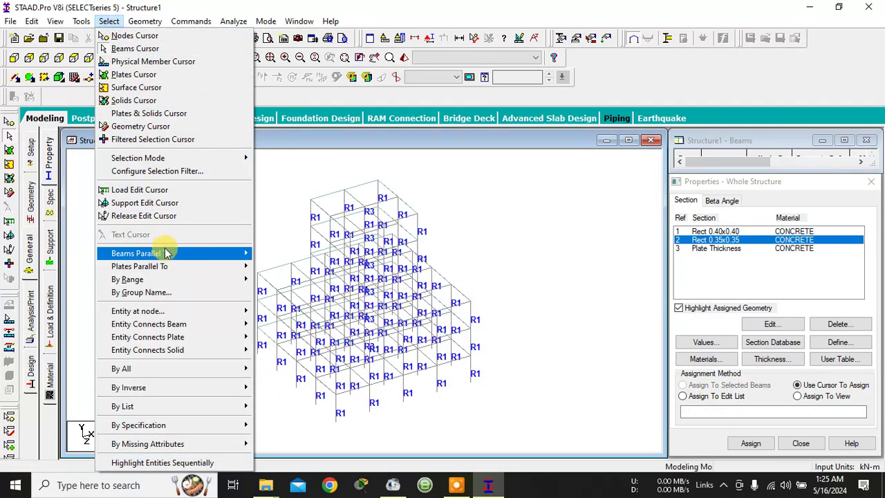
mouse_move(168, 254)
click(272, 254)
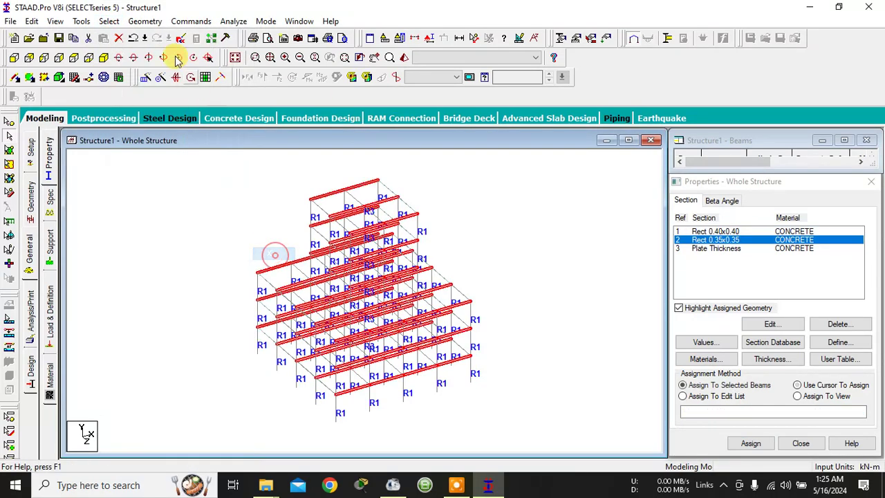
click(108, 20)
mouse_move(237, 253)
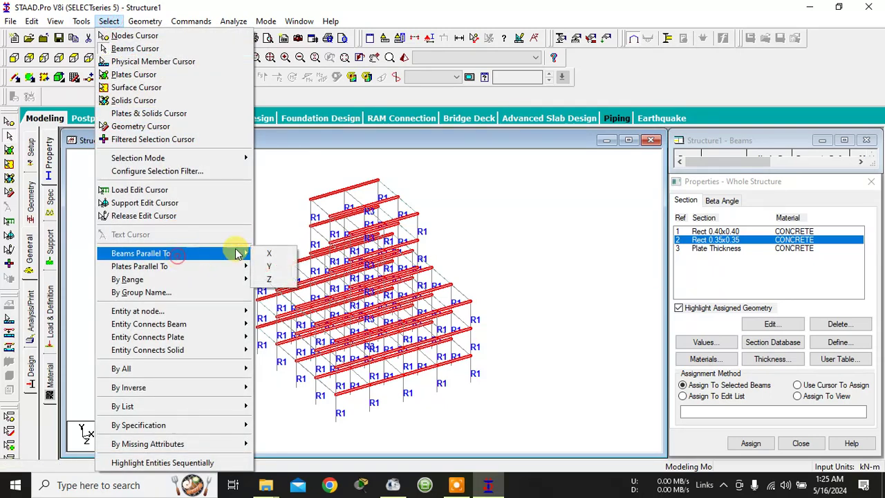
click(282, 280)
click(751, 444)
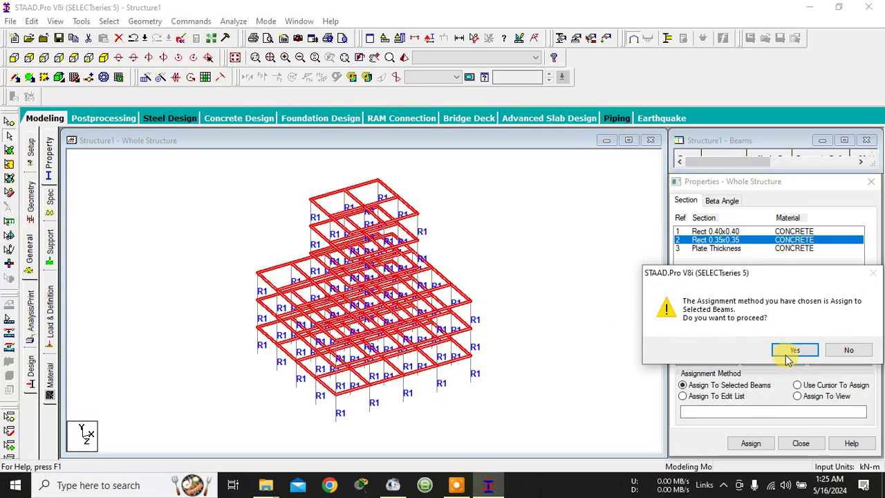
click(788, 352)
click(550, 287)
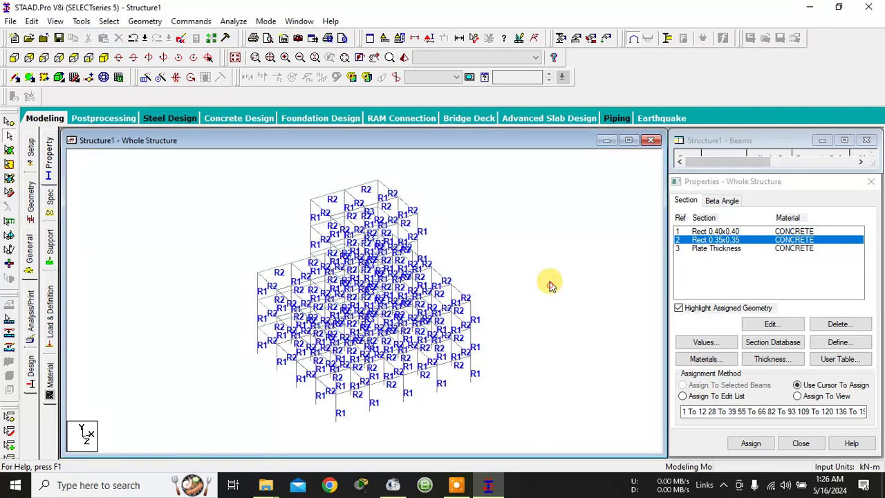
- Show the structure in front view on the support page and create a fixed support
click(51, 253)
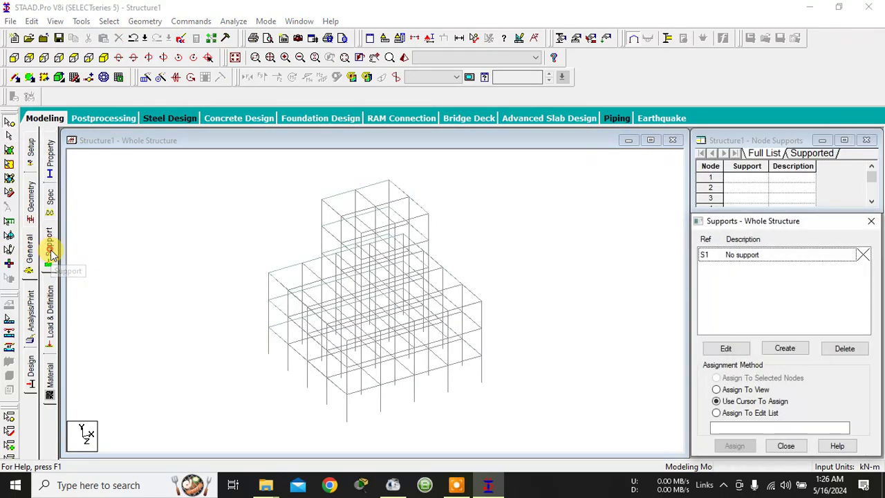
click(13, 58)
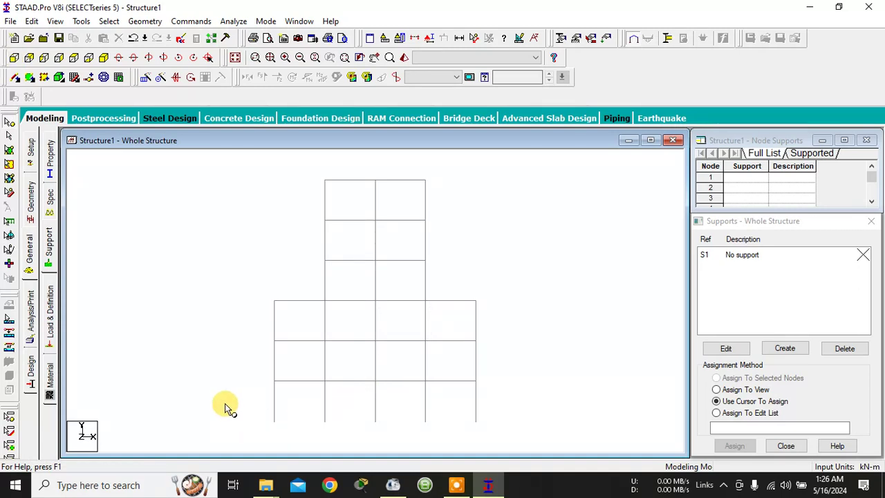
drag(225, 404, 562, 431)
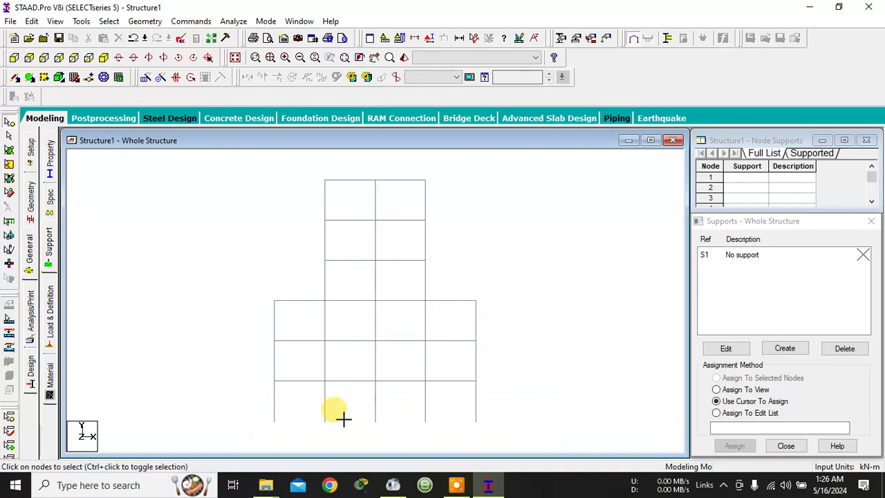
click(807, 350)
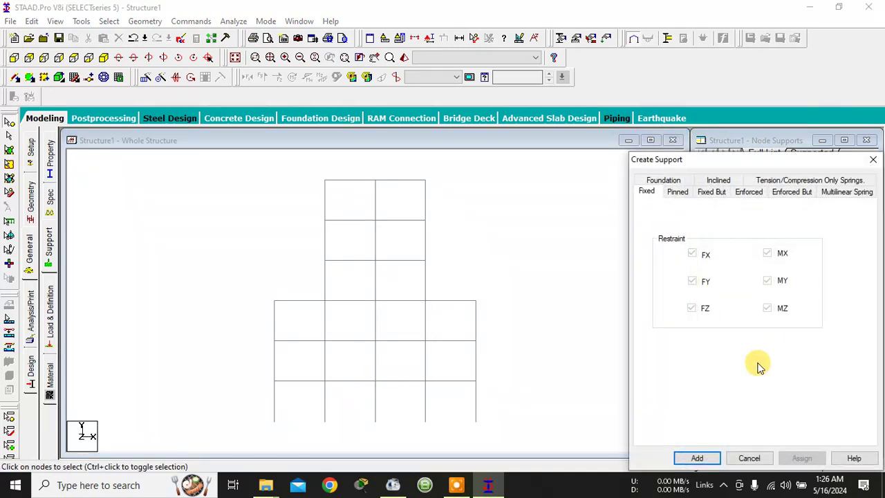
click(697, 456)
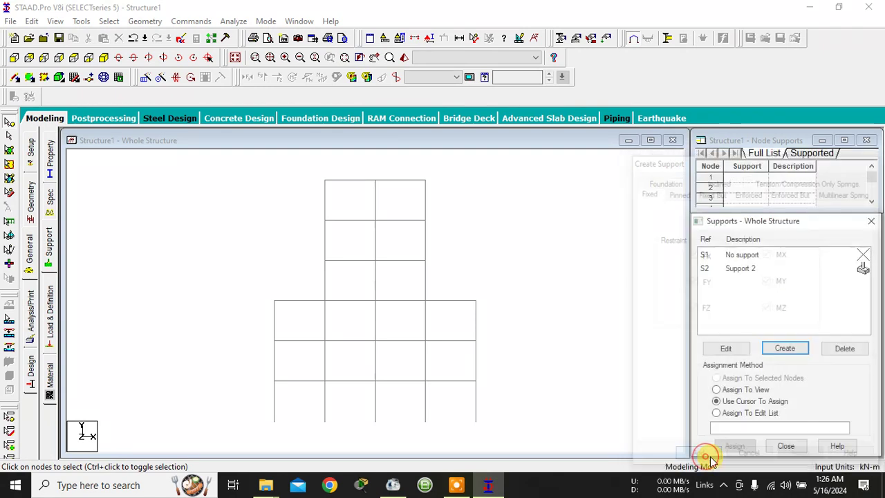
- Assign the fixed support to all column base nodes, selected with a window in front view
click(752, 269)
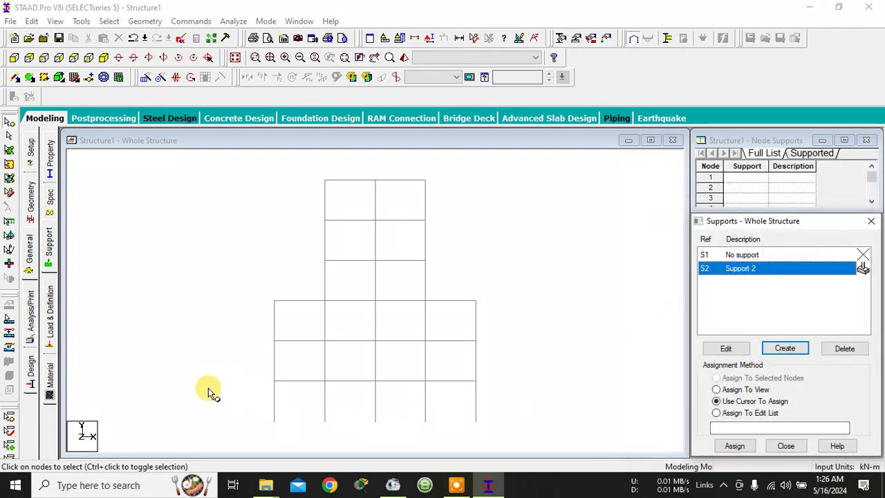
drag(213, 396, 530, 427)
click(716, 378)
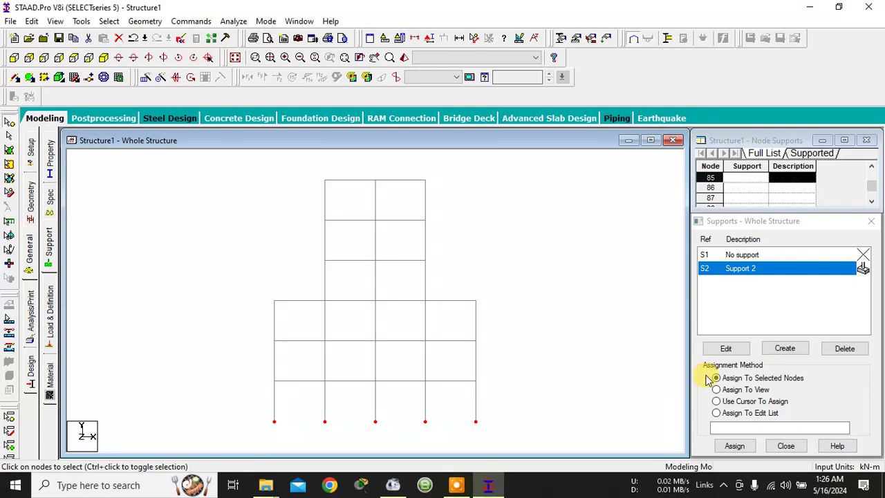
click(734, 446)
click(787, 369)
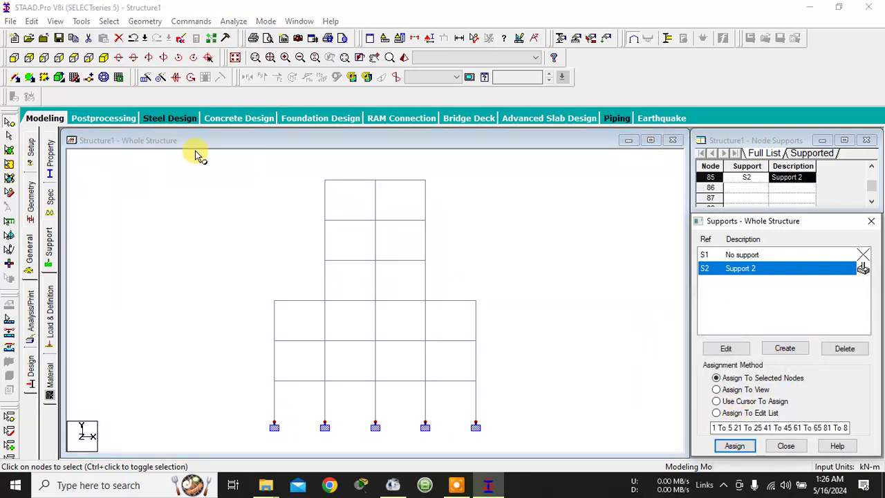
- Show the supported structure in isometric view and try to display it as a 3D rendering
click(102, 58)
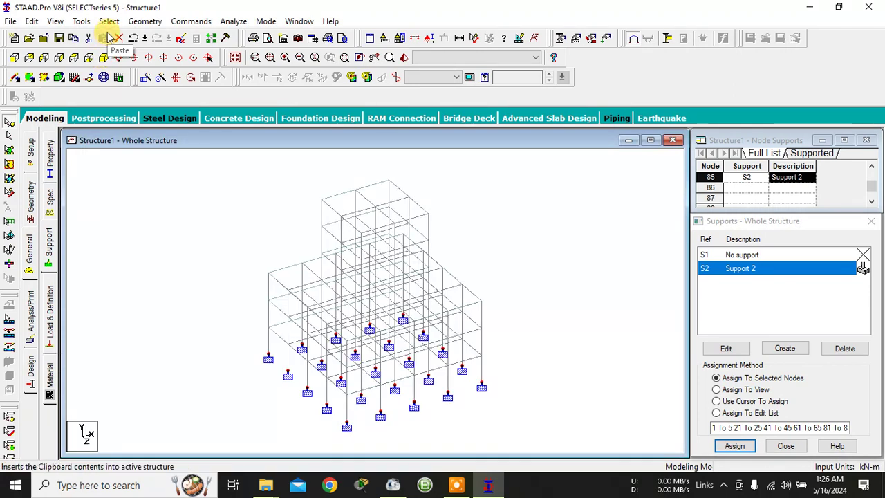
click(406, 58)
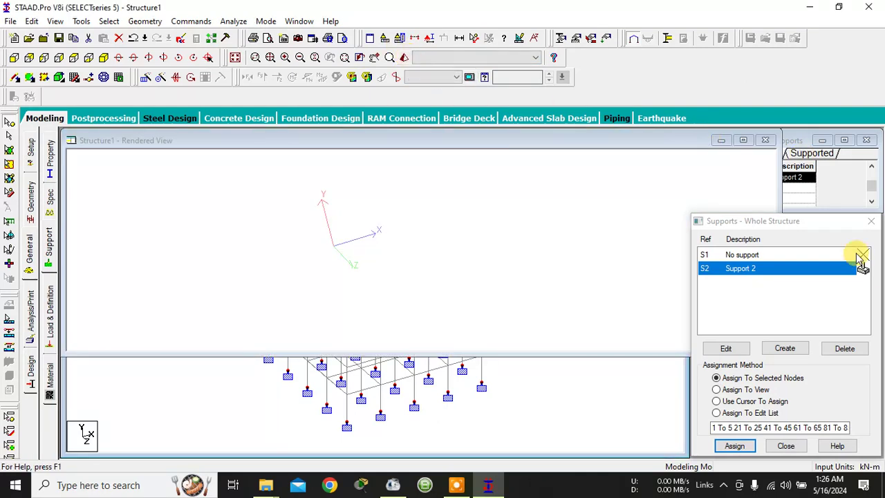
click(872, 222)
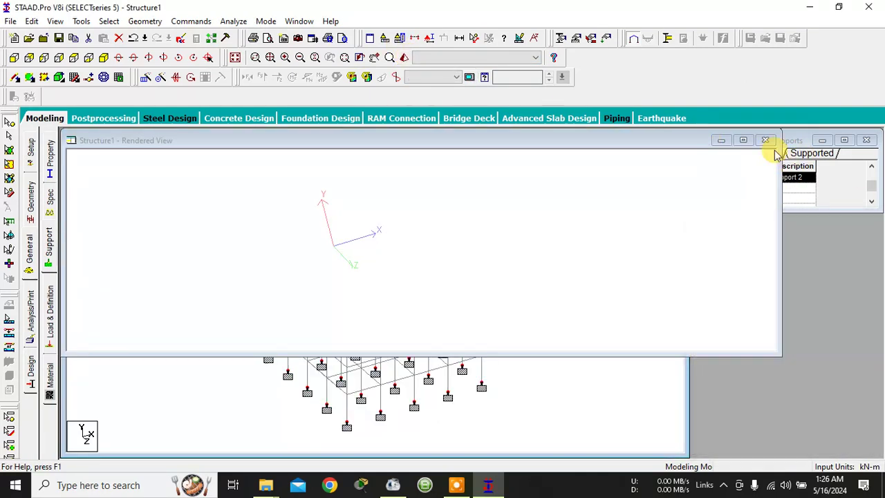
click(766, 142)
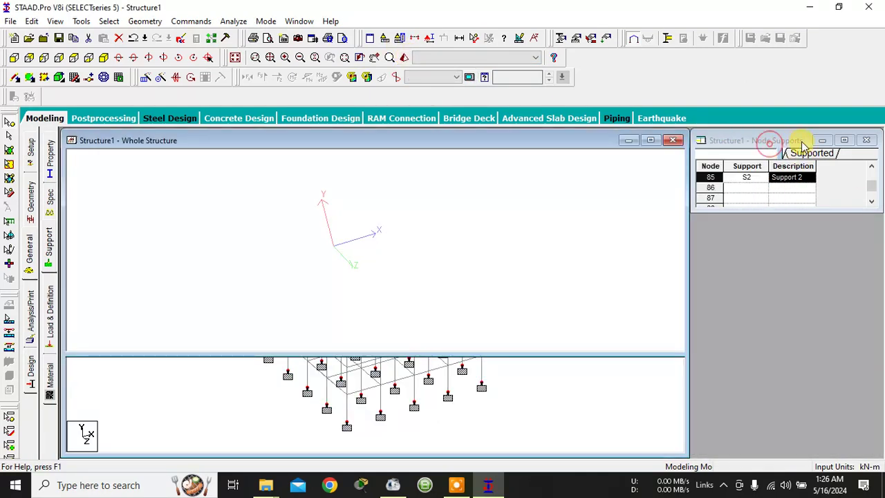
click(673, 142)
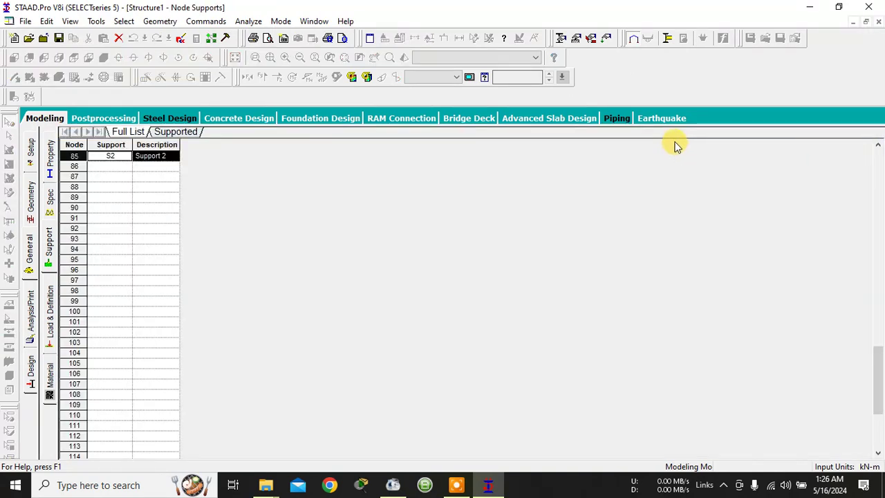
click(29, 244)
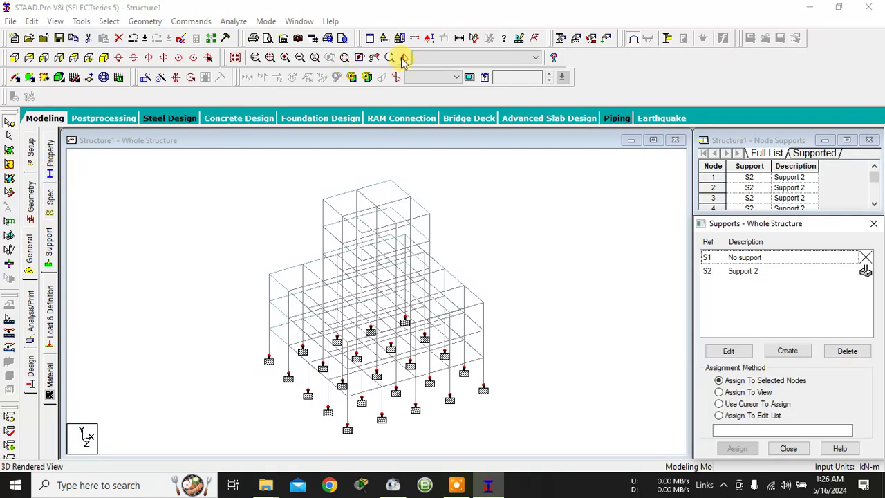
click(875, 224)
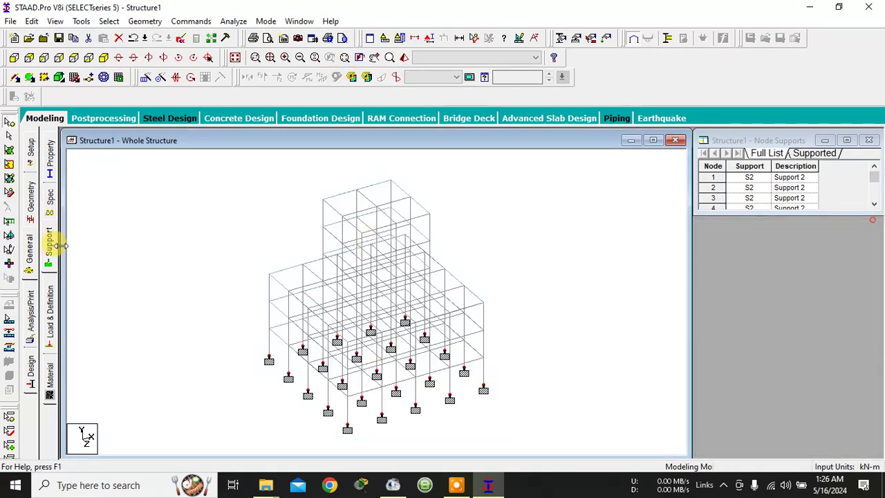
- Try the 3D rendering again from the property page, highlight the Rect 0.35x0.35 members, and clear the selection
click(49, 161)
click(395, 58)
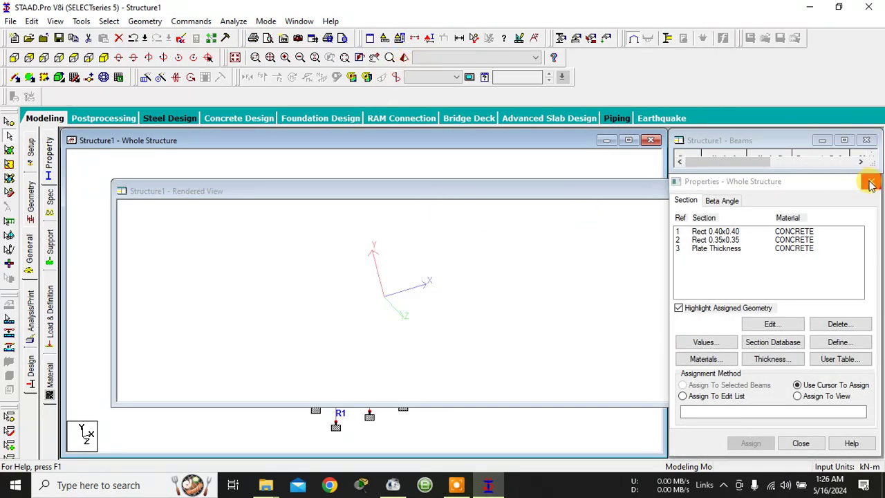
click(769, 239)
click(873, 183)
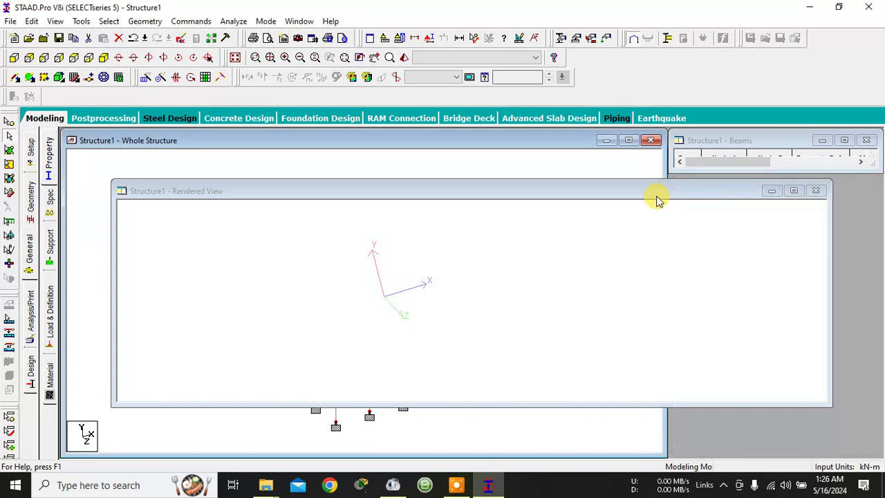
click(827, 187)
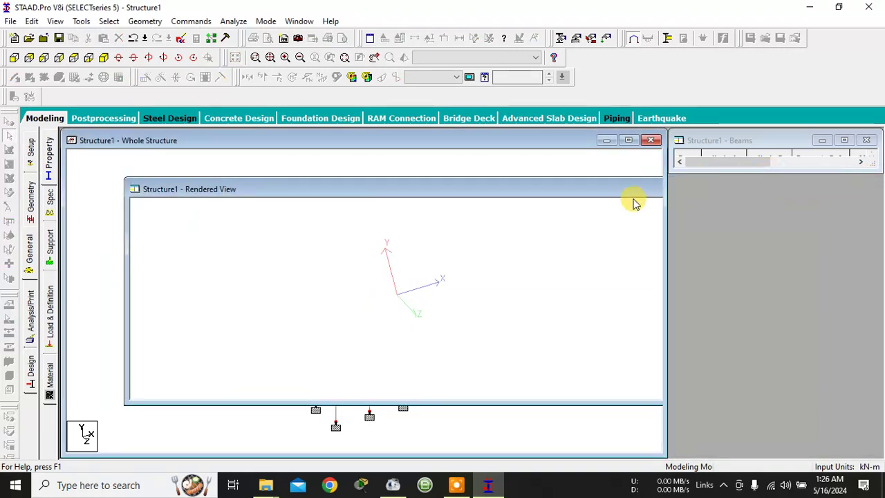
click(450, 427)
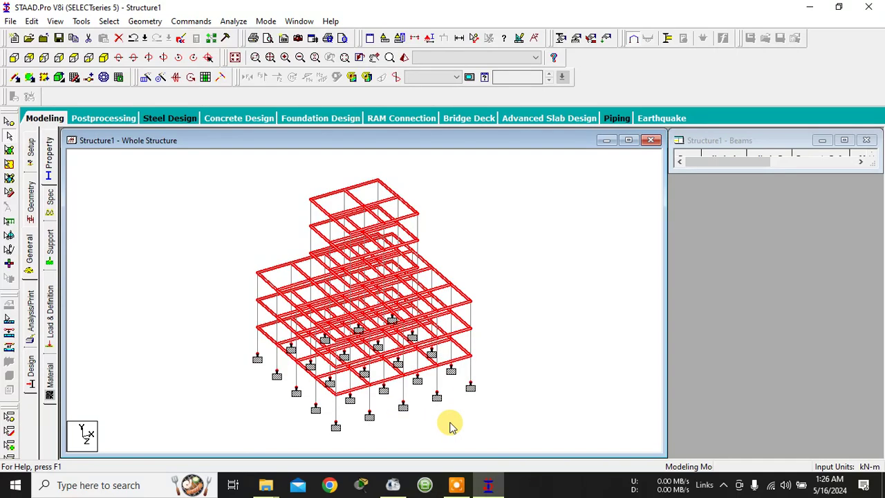
click(596, 344)
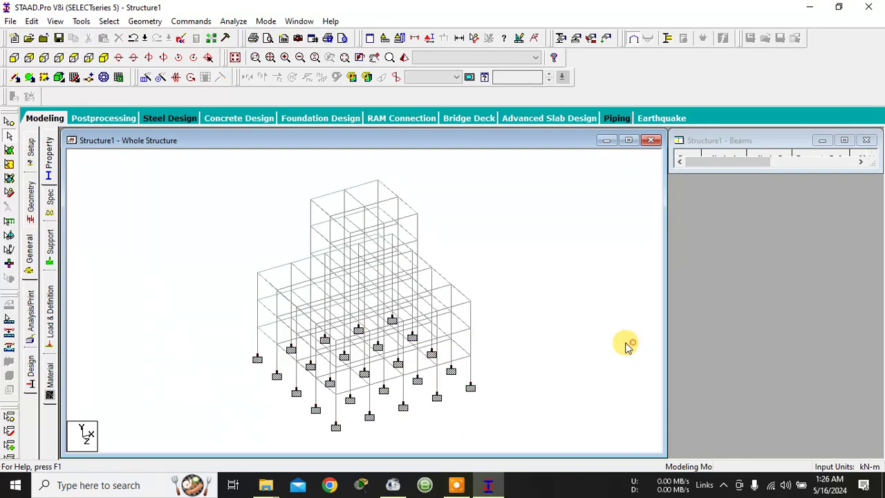
- Render the whole structure in 3D, orbit it to inspect the members and floor plates, and enlarge the view
click(405, 58)
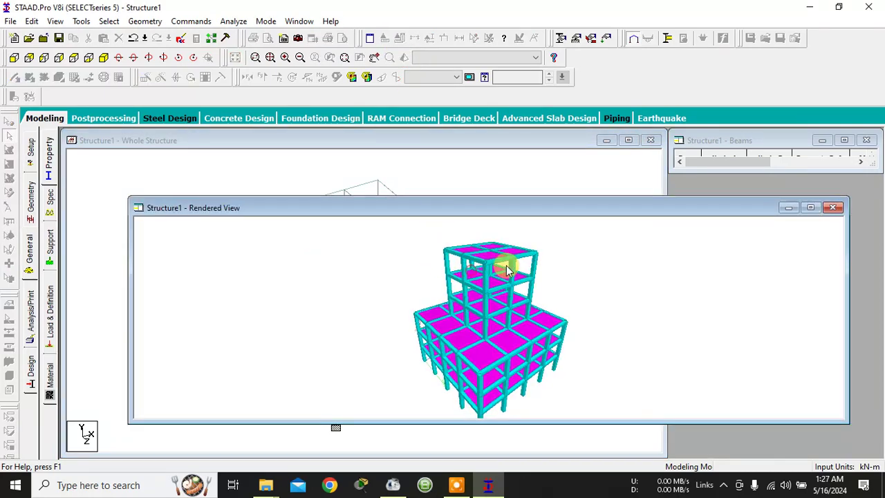
drag(504, 259, 414, 381)
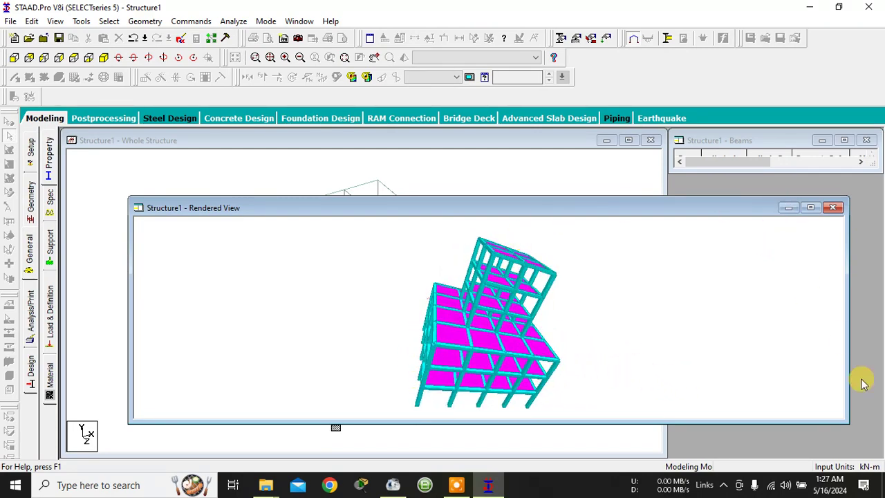
drag(849, 423, 871, 447)
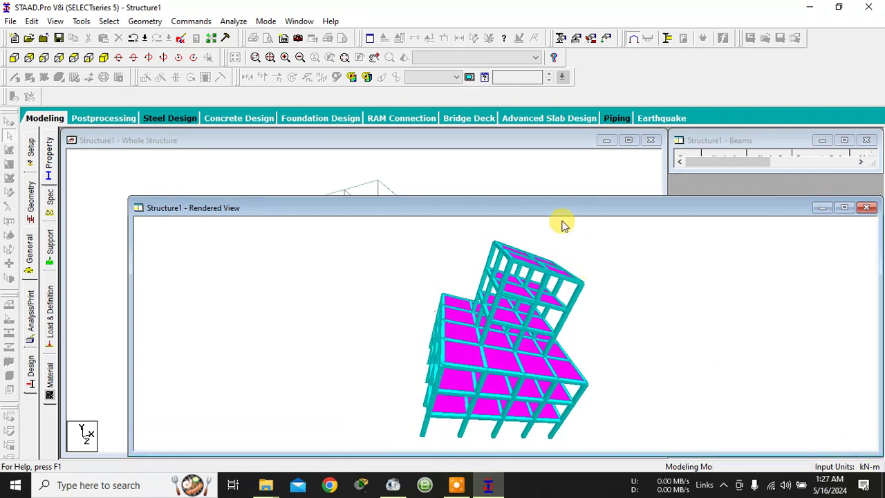
- Save the modified structure and inspect the rendered model from the front in a further enlarged view
click(457, 271)
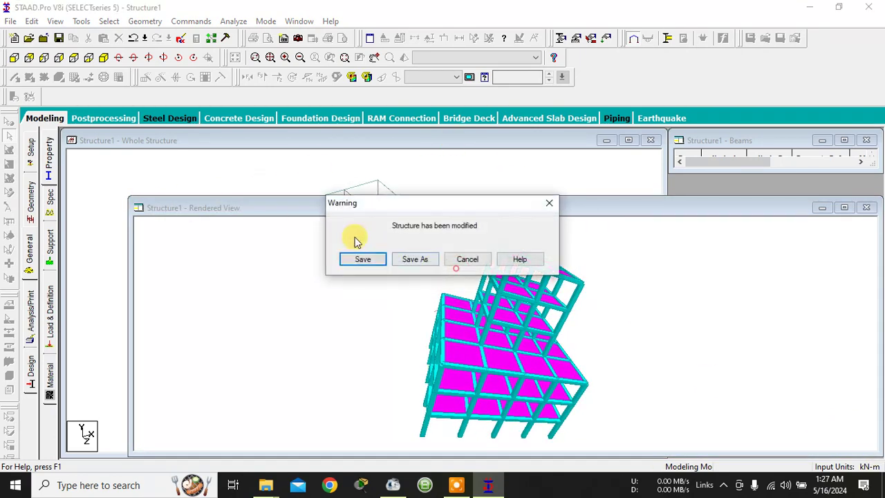
click(364, 257)
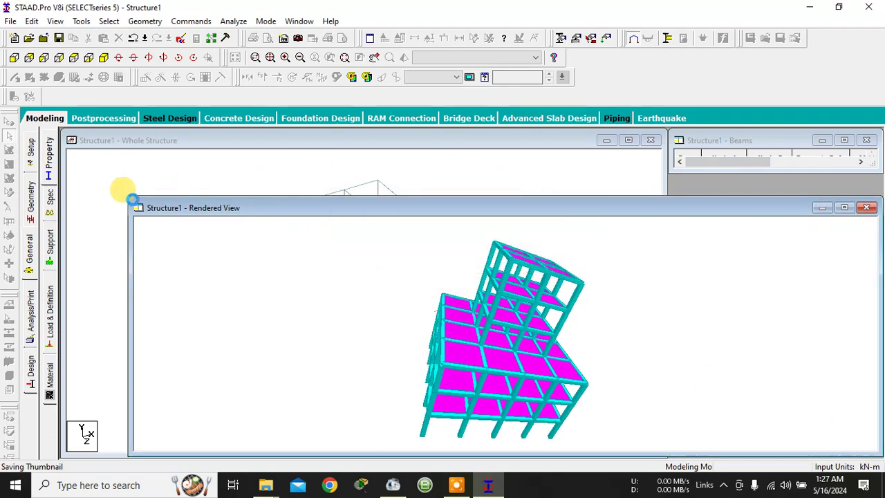
drag(130, 195, 59, 122)
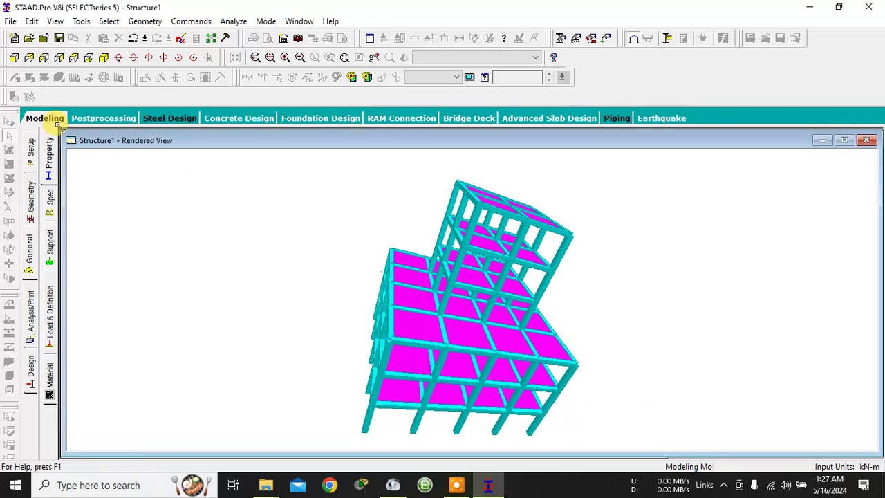
drag(477, 314, 350, 283)
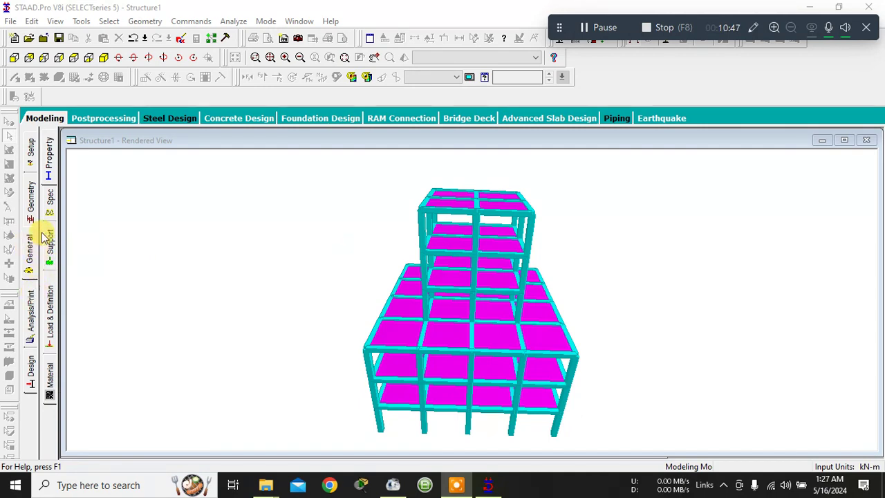
- Add primary load case 1 with loading type Dead and the title DL under the load cases details
click(49, 326)
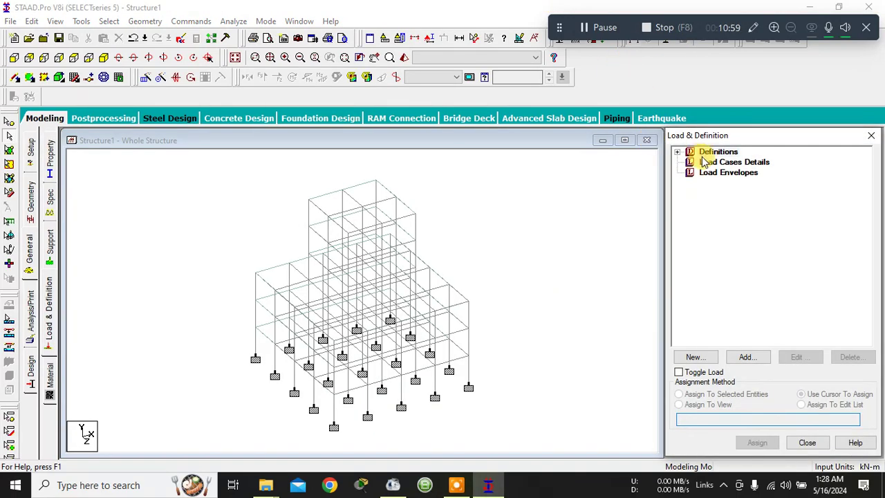
click(707, 162)
click(751, 361)
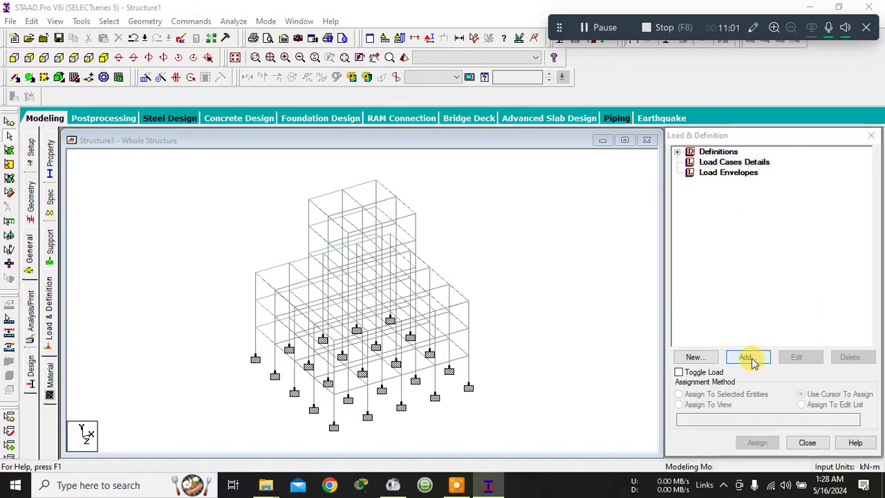
click(494, 170)
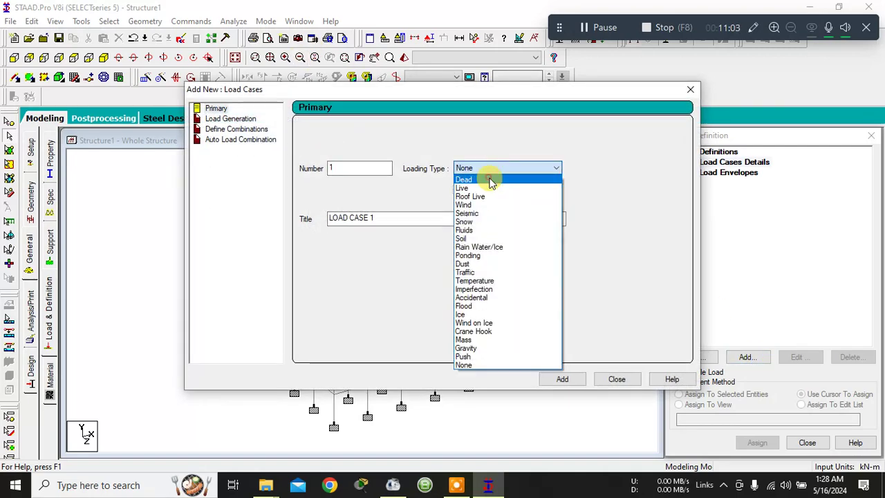
click(489, 180)
triple_click(402, 223)
text(d)
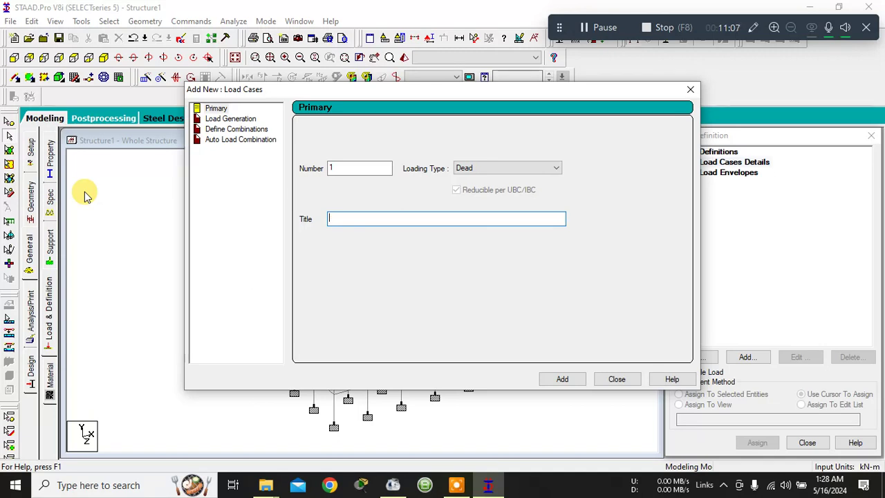
text(F\)
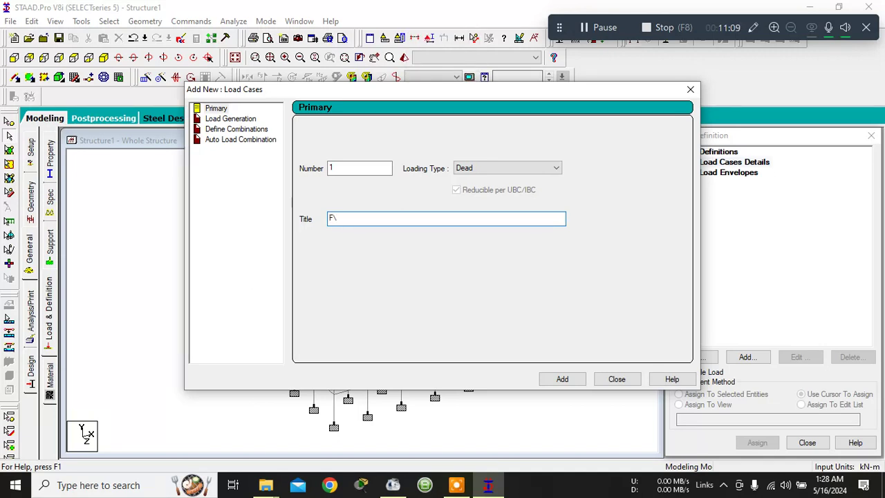
text(DL)
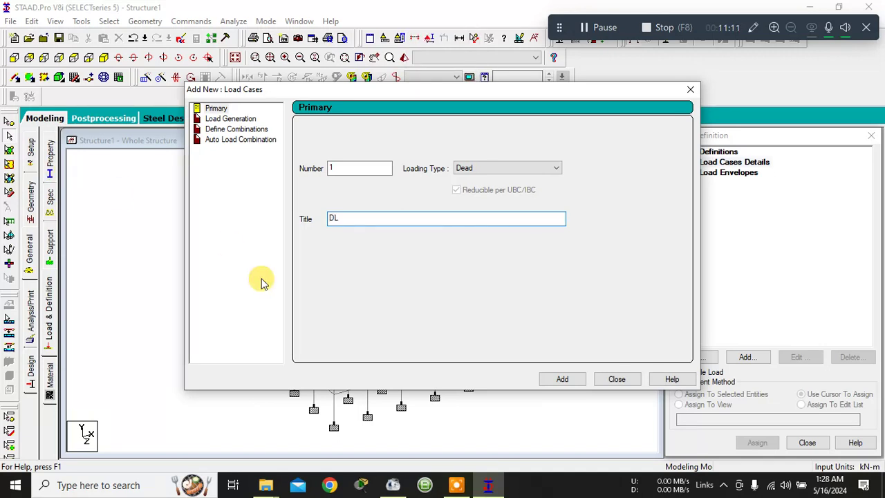
click(562, 379)
- Add primary load case 2 with loading type Live and the title LL
click(517, 168)
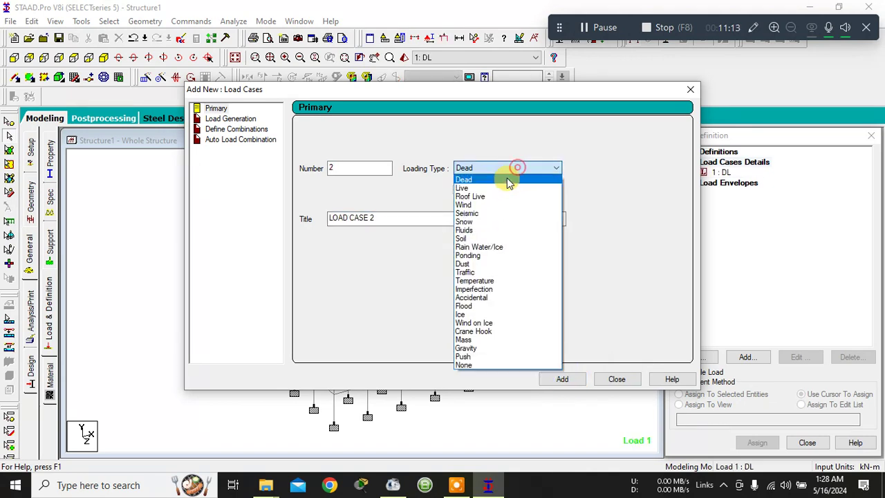
click(498, 189)
drag(428, 217, 173, 200)
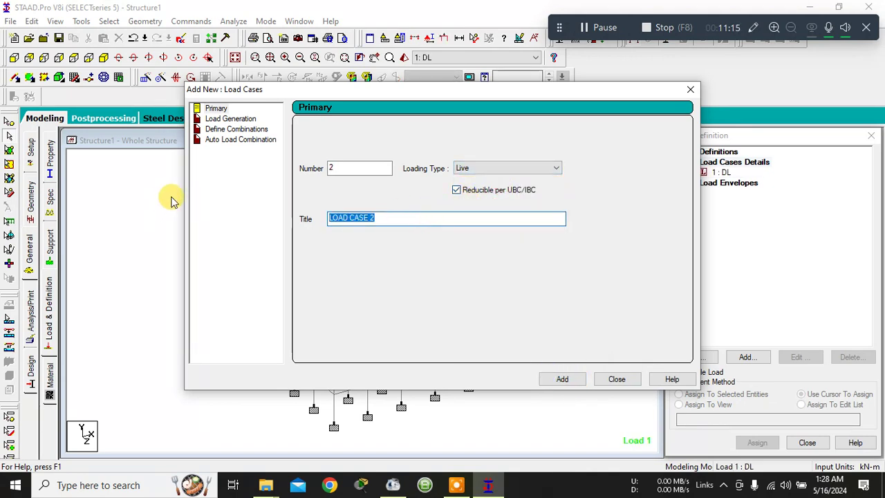
text(LL)
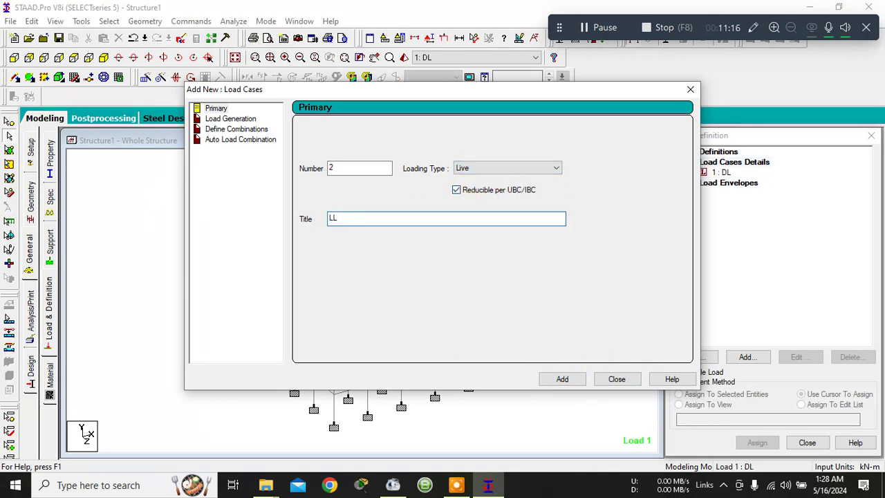
click(568, 380)
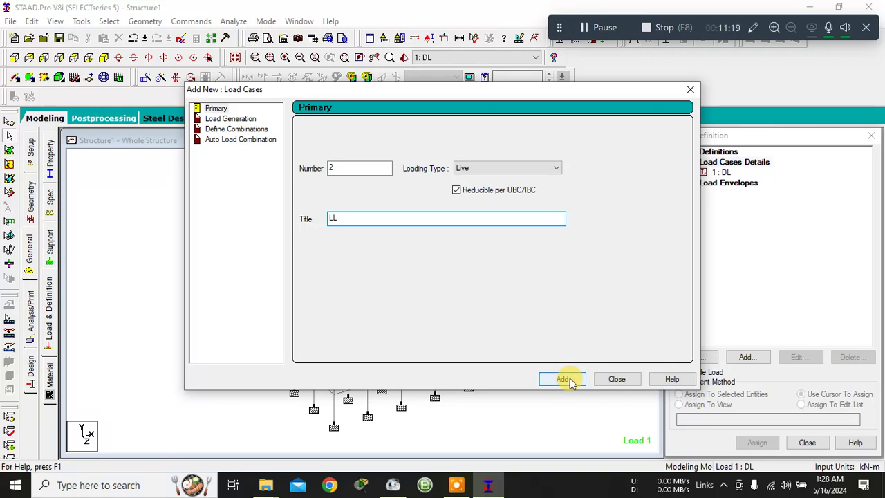
- Add primary load case 3 with loading type Wind and the title WL
click(503, 170)
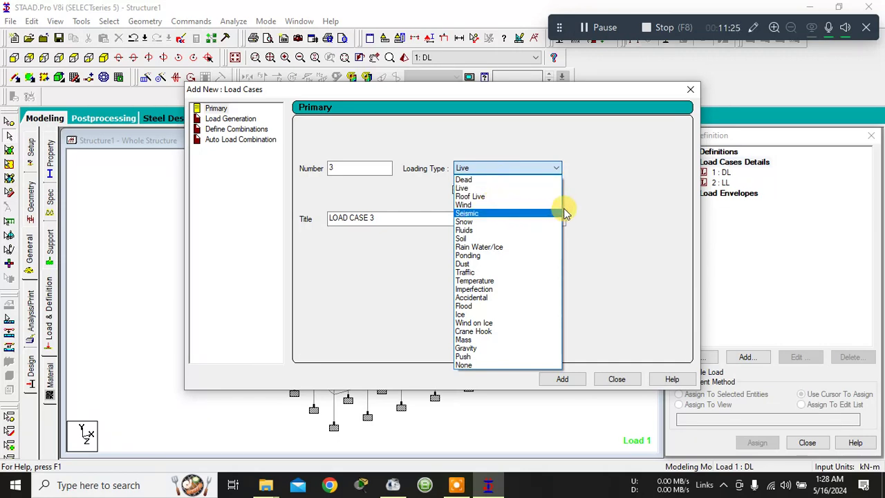
click(518, 205)
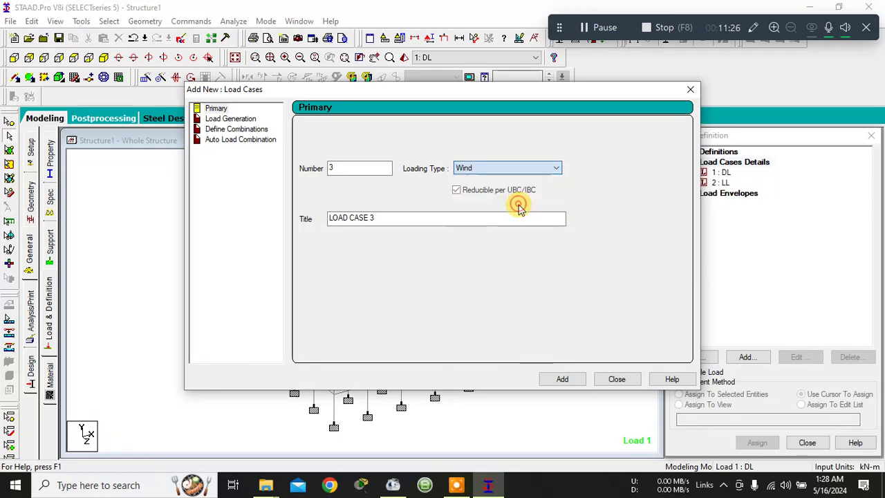
double_click(436, 218)
text(WL)
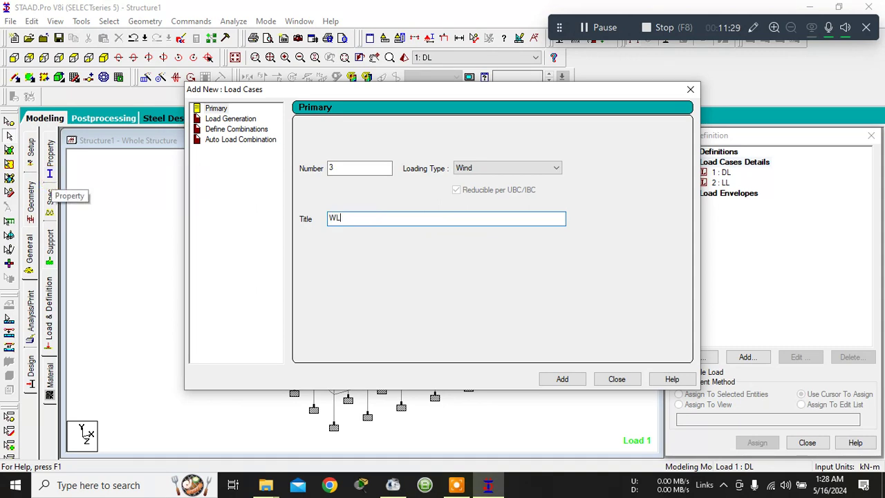
click(561, 380)
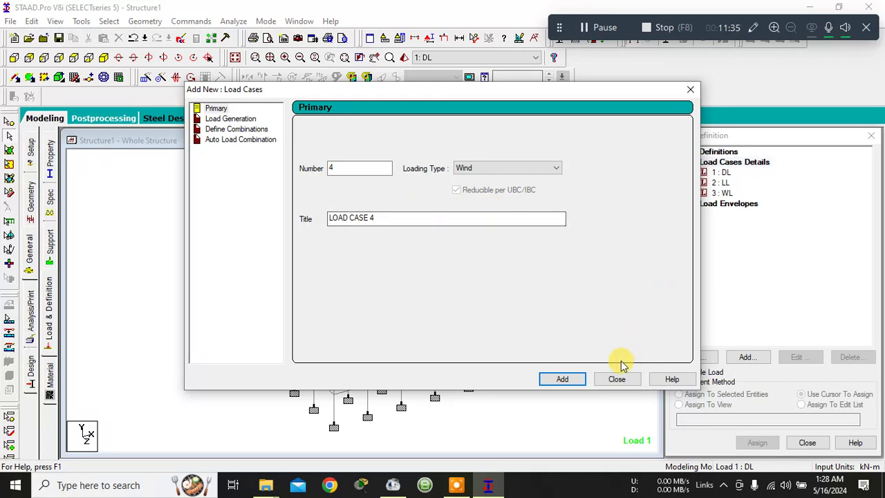
- Add primary load case 4 with loading type Seismic and the title SL, and finish adding load cases
click(471, 168)
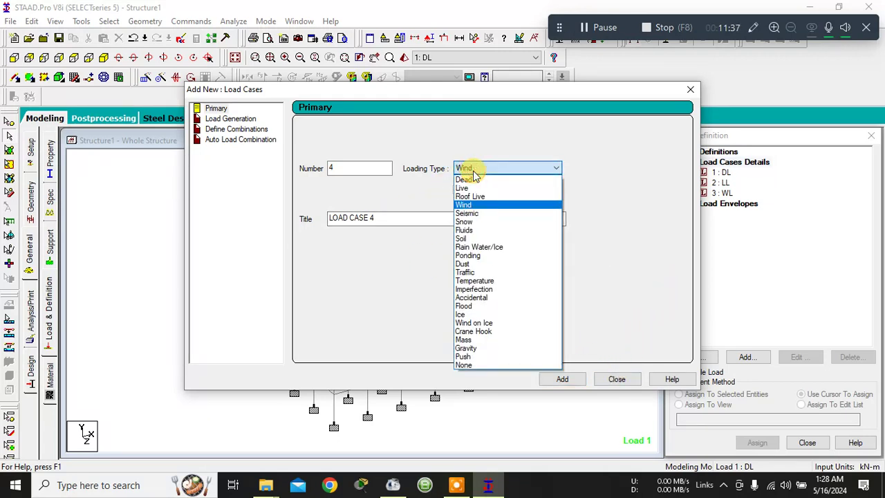
click(474, 213)
drag(395, 220, 283, 237)
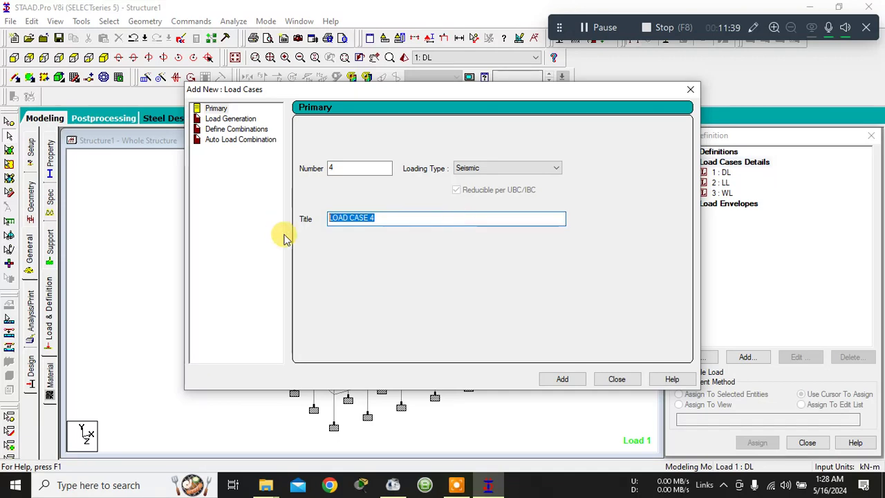
text(SL)
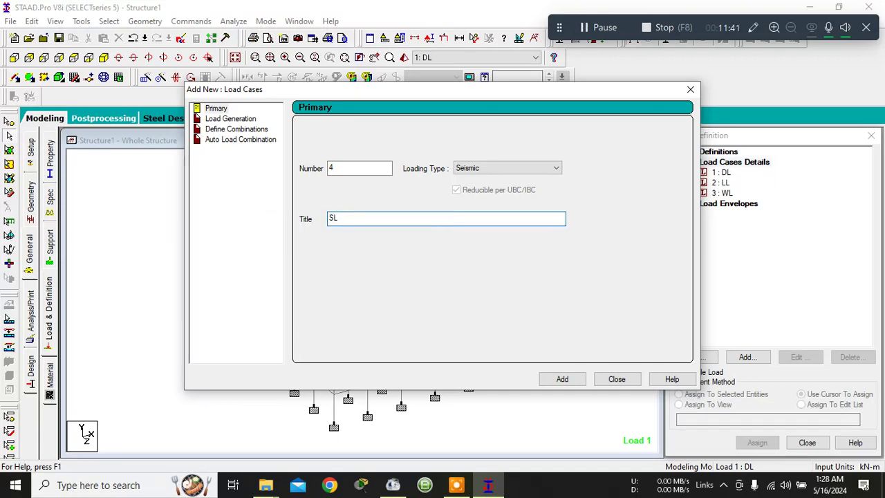
click(573, 384)
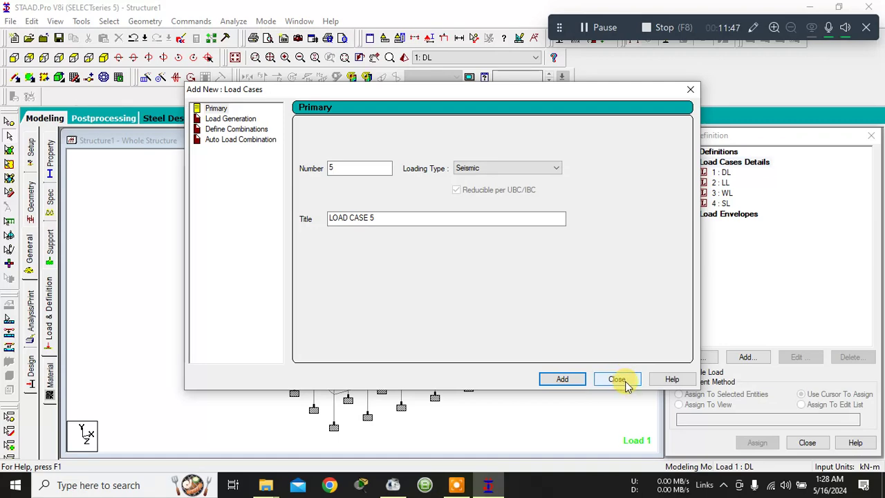
click(617, 379)
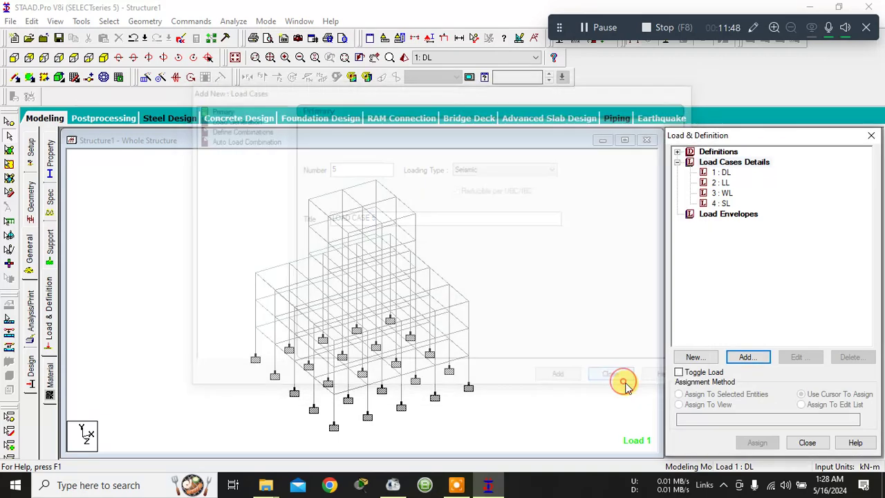
- Add a selfweight load in the Y direction with a factor of -1 to load case DL
click(722, 173)
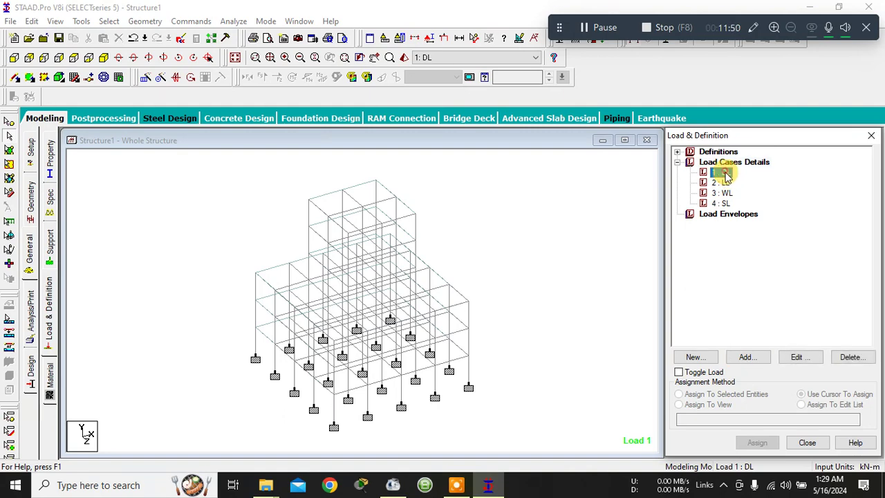
click(747, 359)
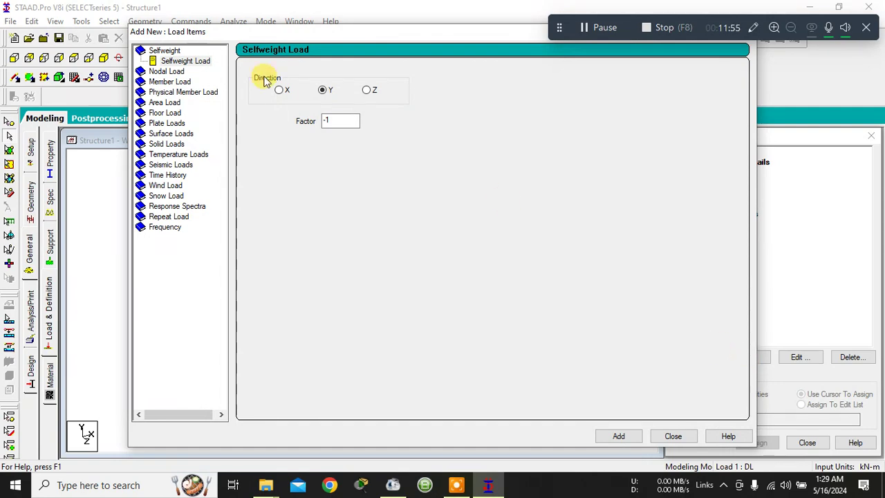
click(617, 435)
click(671, 436)
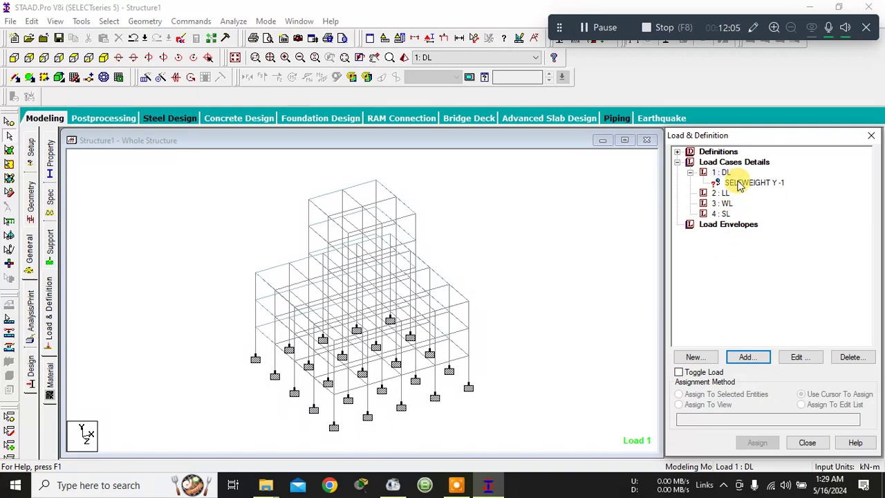
- Begin a floor load item defined by Y range and acting in Global Y under load case DL
click(750, 358)
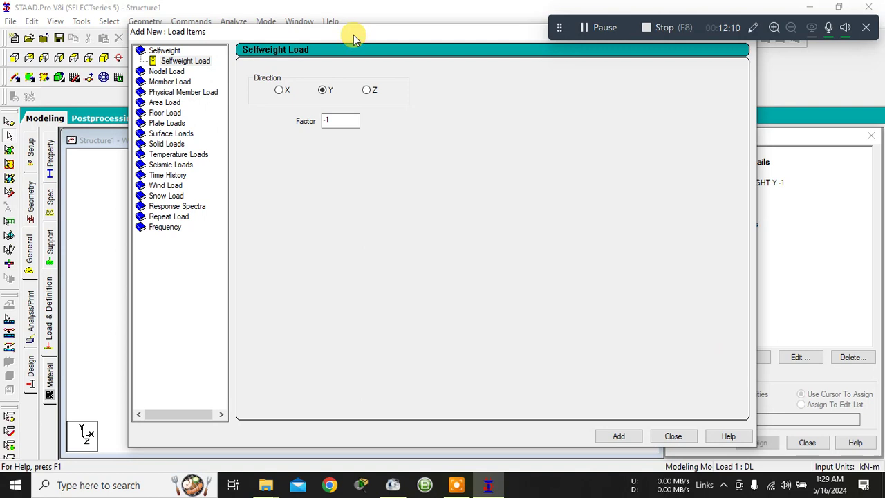
drag(362, 33, 283, 59)
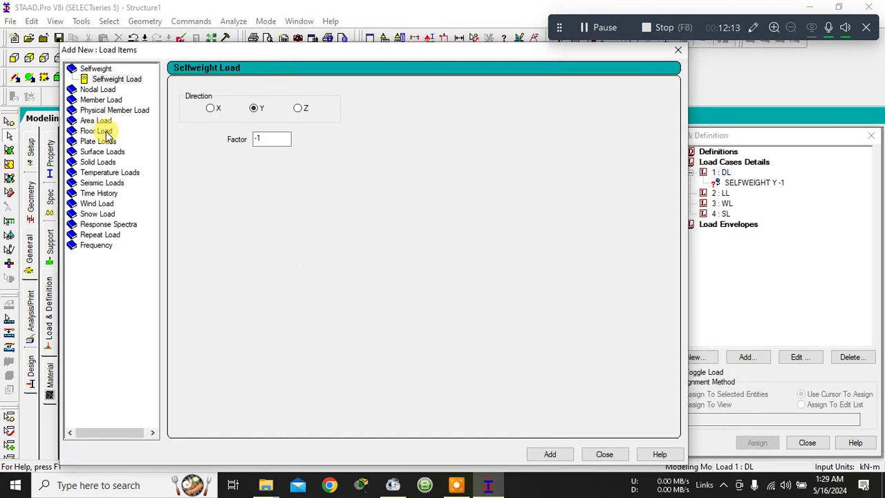
click(96, 131)
double_click(232, 150)
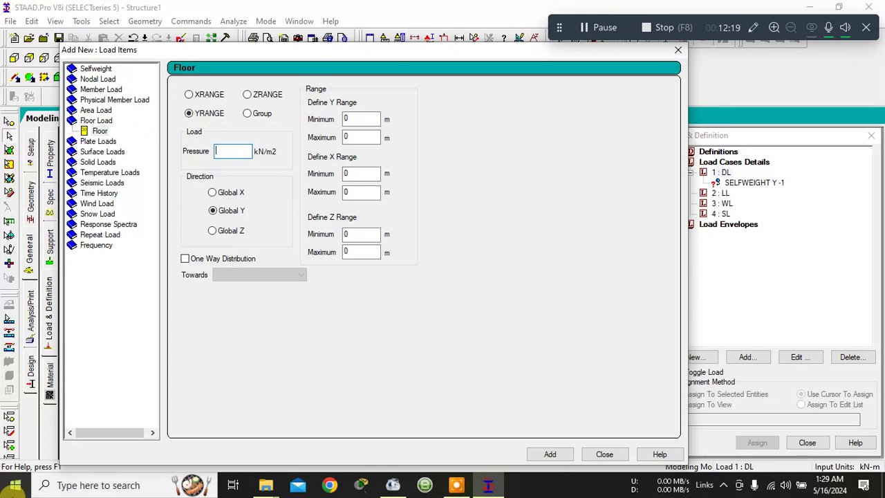
- Switch to the Windows Calculator, compute 24 × 0.125, and move it clear of the floor load settings
click(93, 485)
text(CALculator)
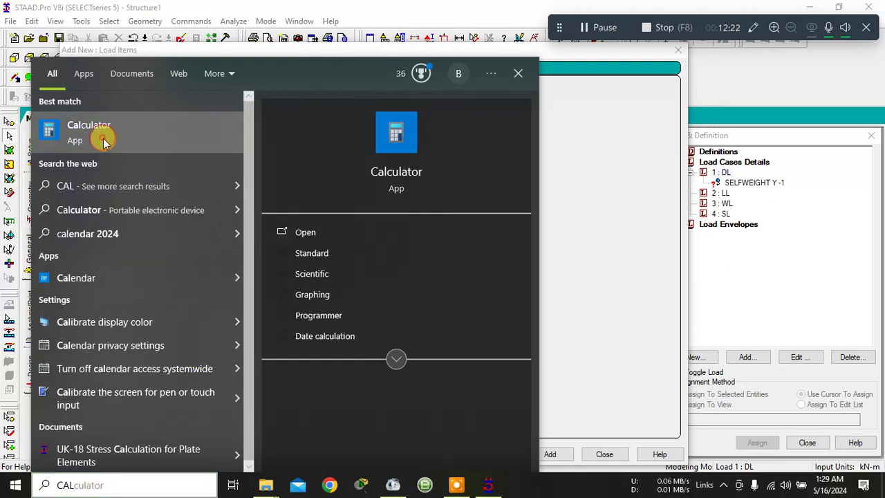
click(104, 140)
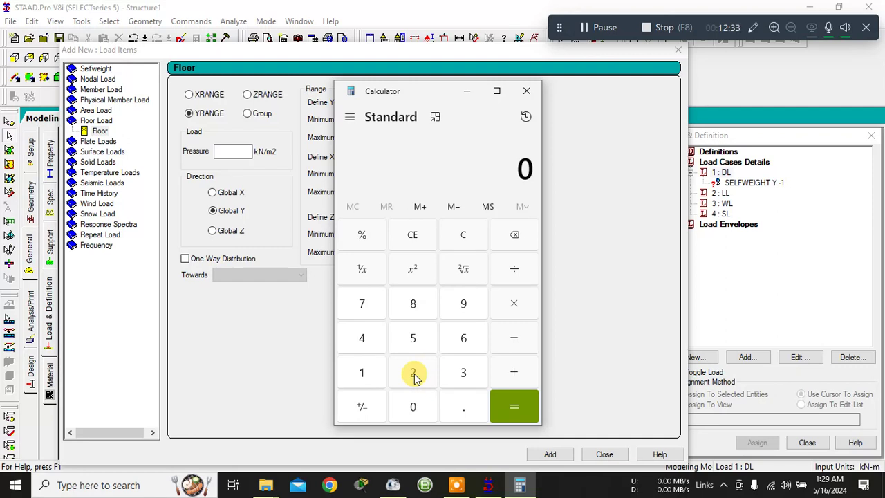
click(367, 338)
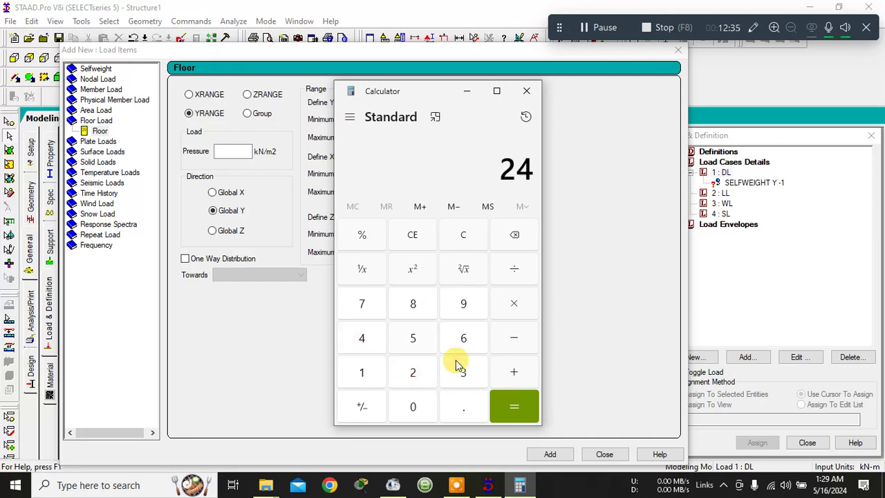
click(414, 400)
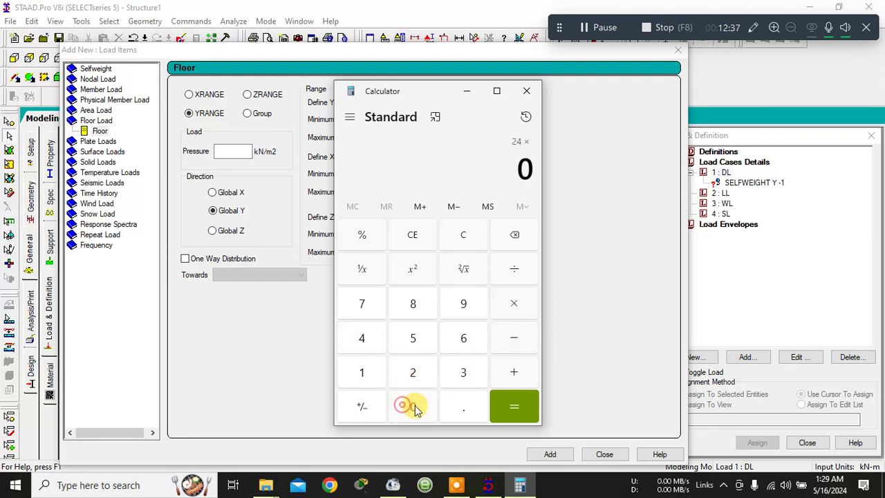
click(446, 401)
click(367, 377)
click(407, 370)
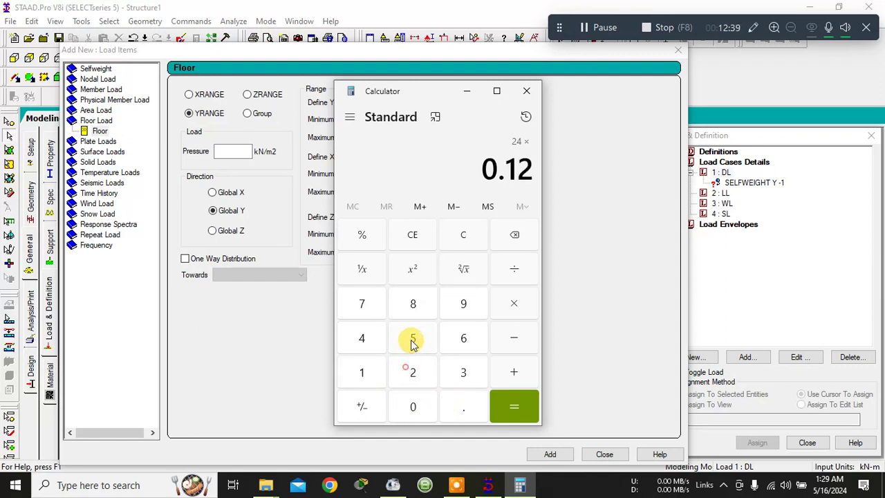
click(412, 339)
click(520, 409)
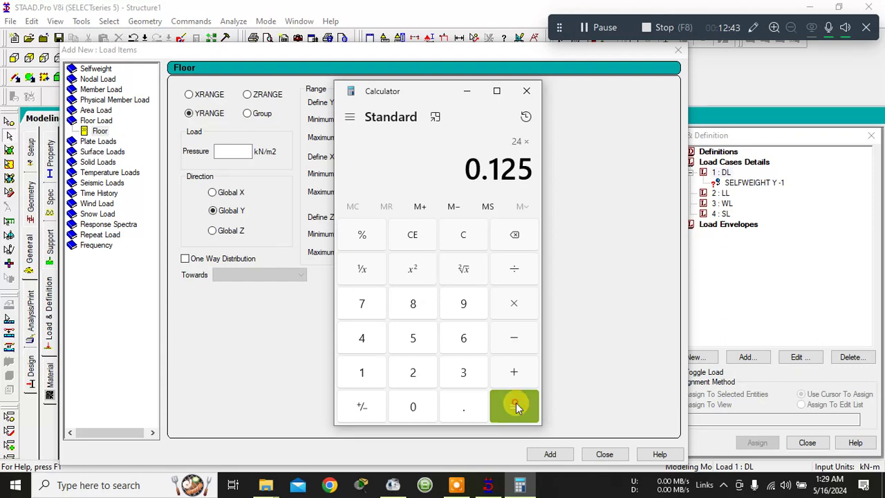
click(518, 408)
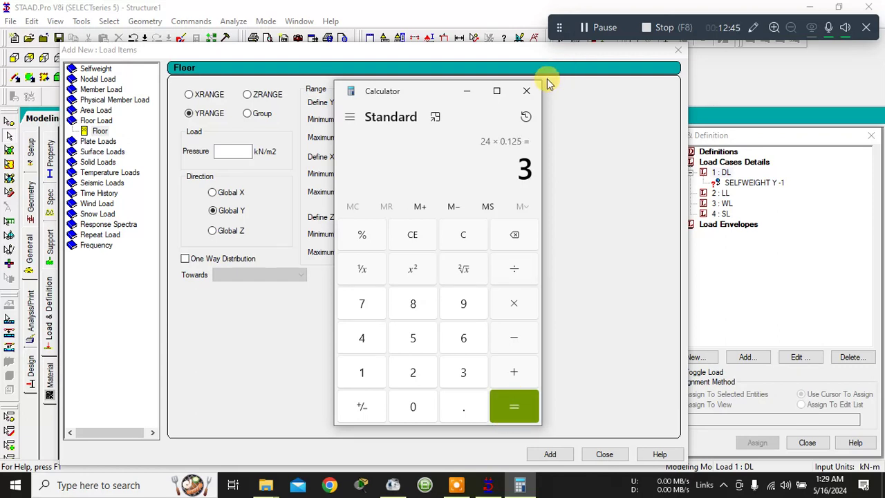
drag(448, 91, 618, 93)
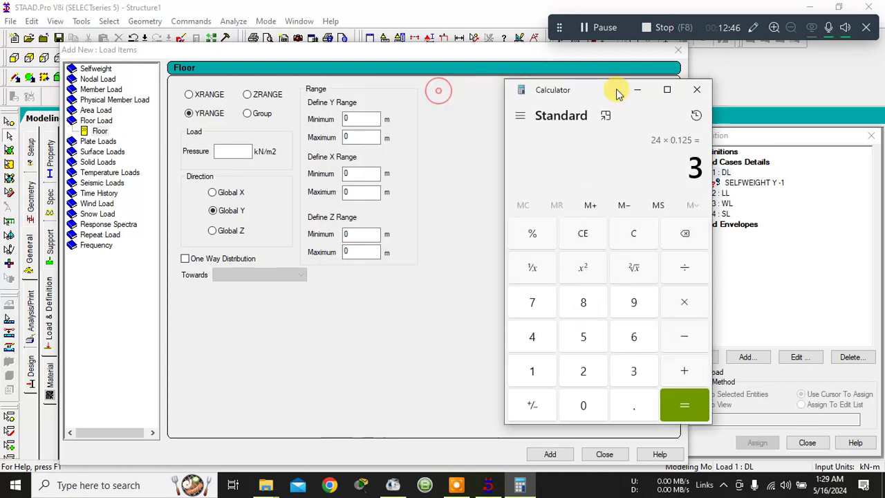
- Set the floor load pressure to -3 kN/m2 and move the load dialog aside to uncover the model
click(225, 149)
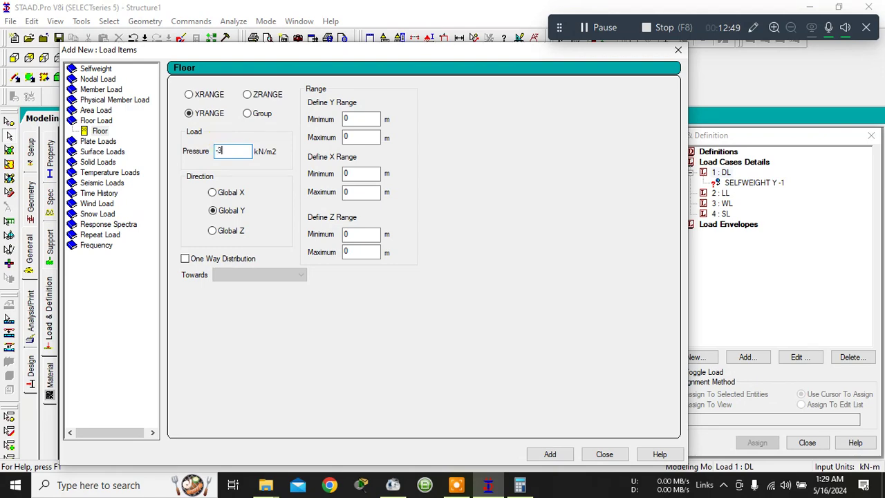
double_click(355, 120)
drag(361, 52, 522, 47)
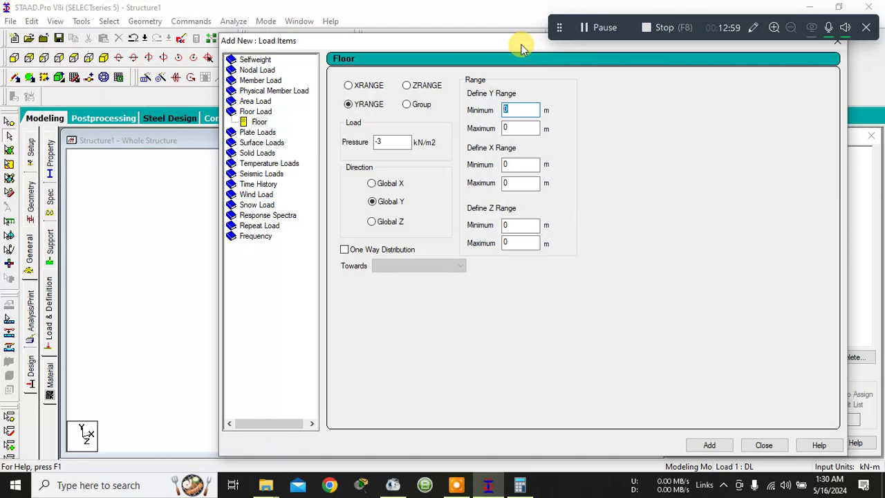
drag(522, 47, 684, 80)
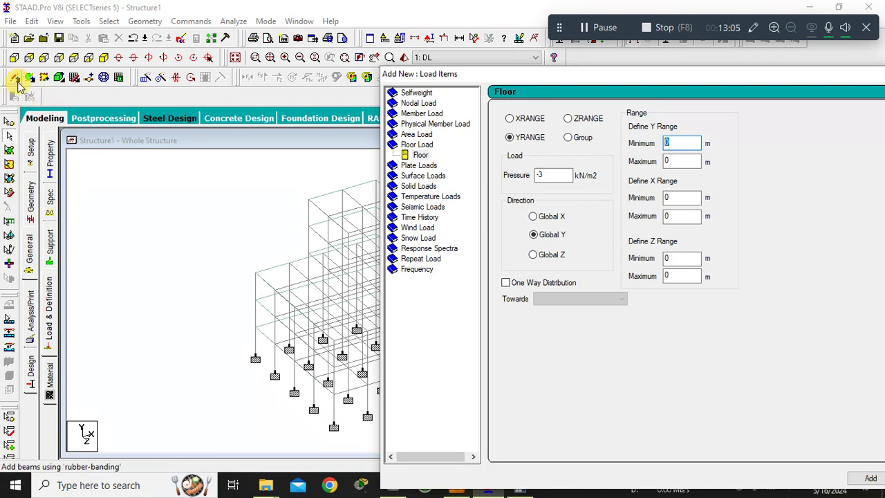
- Check the coordinates of a corner node on the lowest floor level and a corner node at the tower roof
click(9, 122)
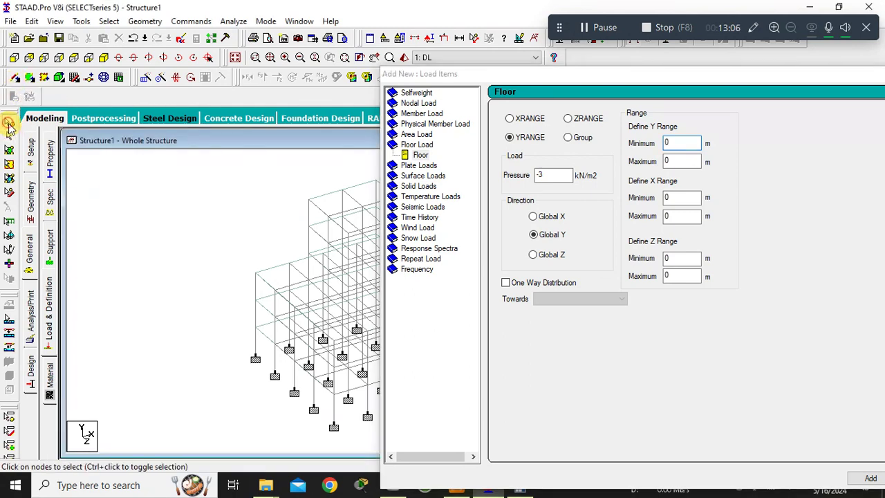
double_click(255, 329)
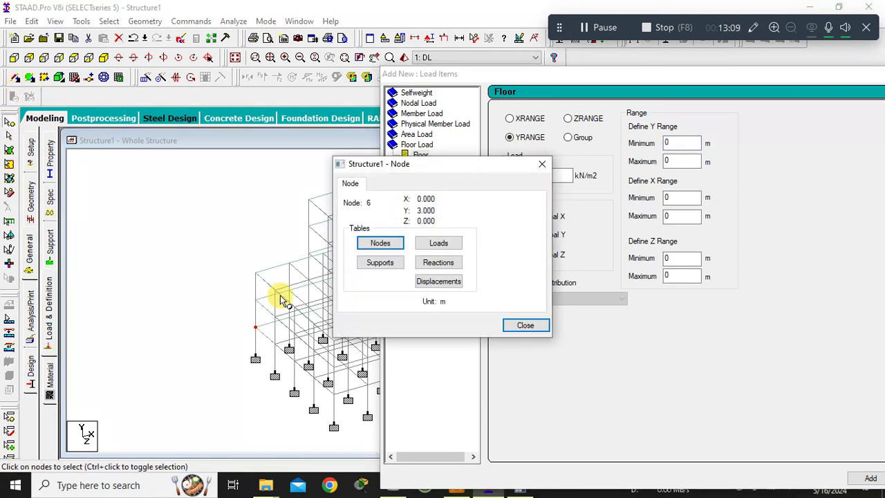
click(542, 163)
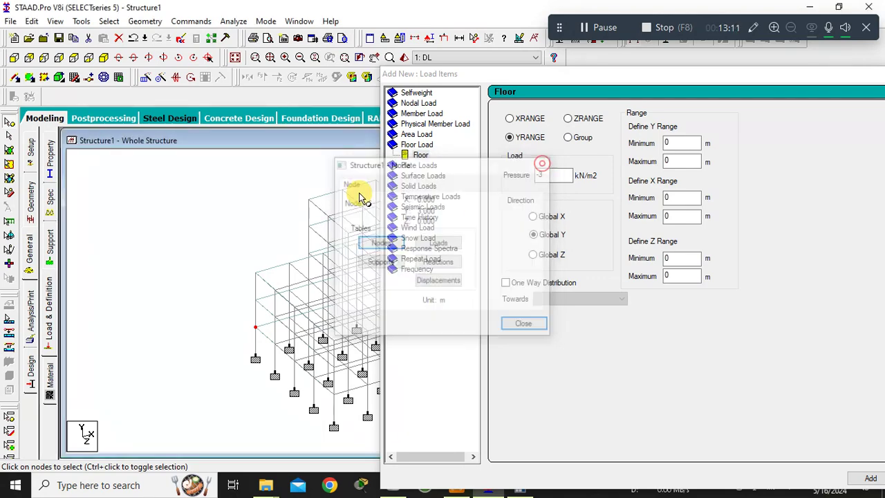
double_click(309, 201)
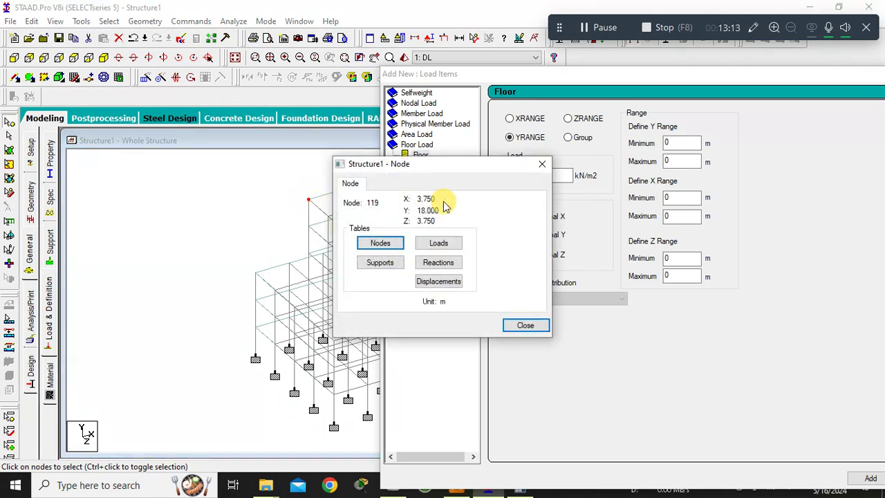
click(543, 166)
- Add the floor load to DL with a Y range from 3 m to 18 m and display it on the model
double_click(675, 143)
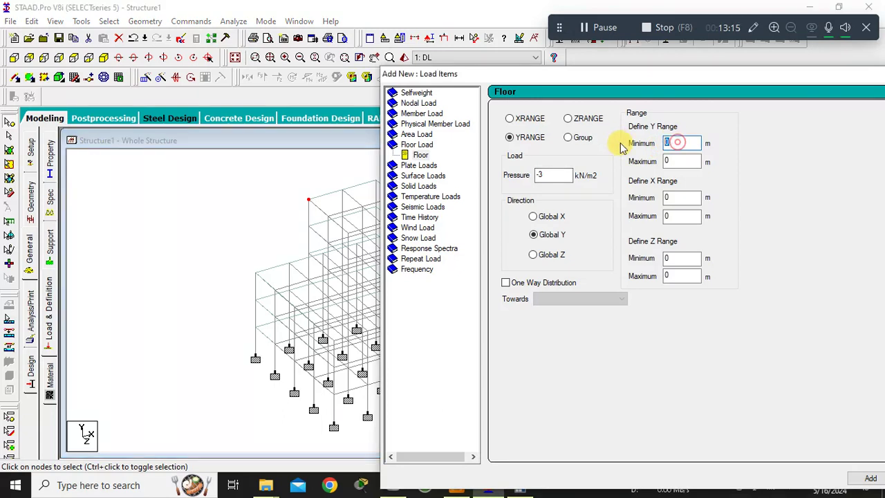
click(674, 159)
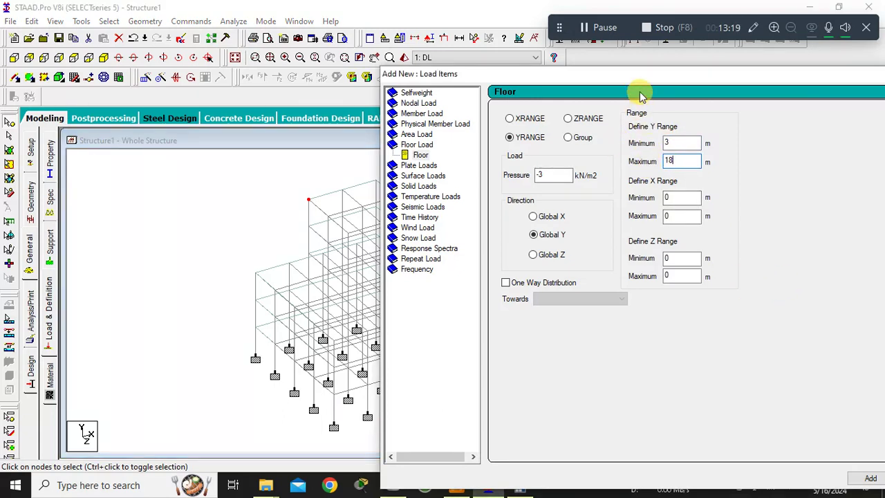
drag(635, 81, 400, 49)
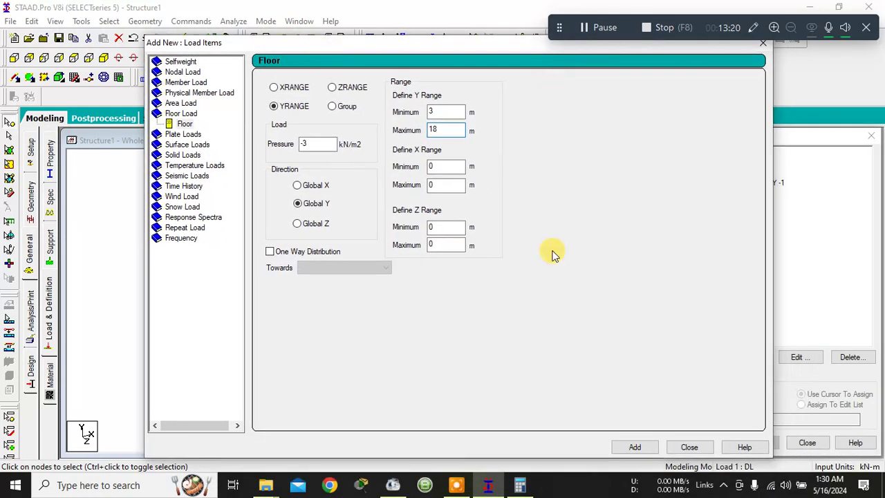
click(650, 448)
click(688, 447)
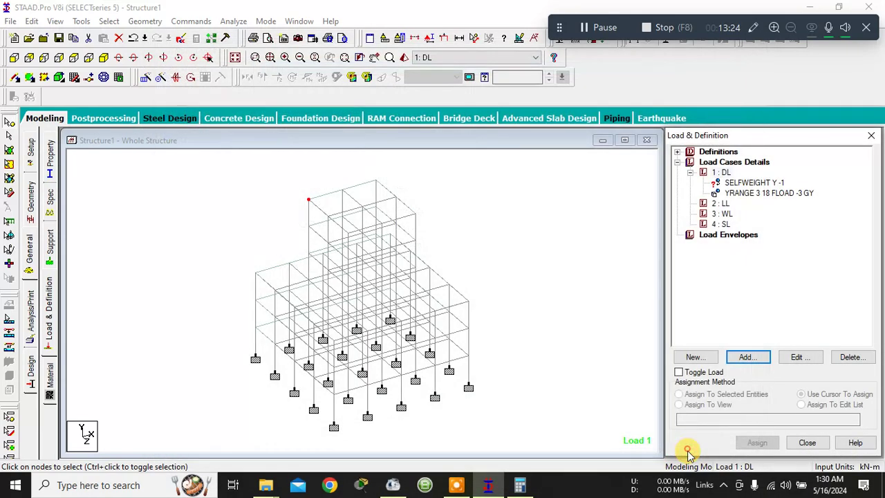
click(747, 195)
click(583, 201)
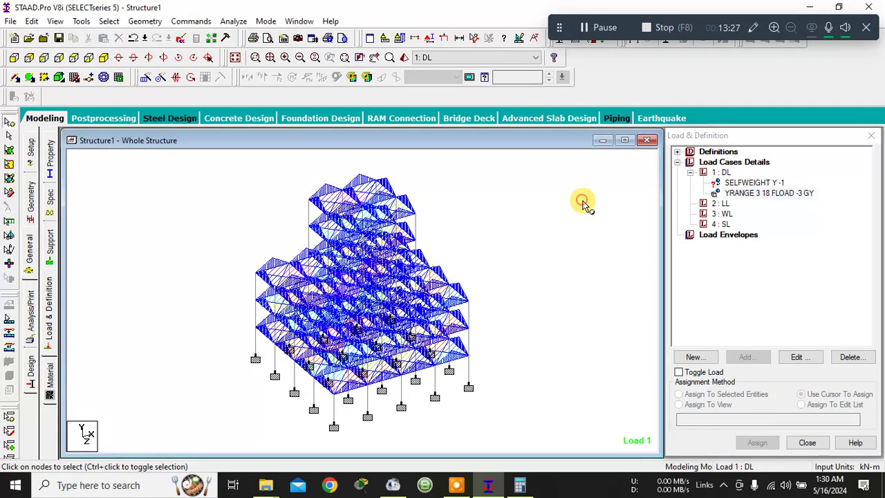
- Start another load item under DL and choose the floor load type for it
click(722, 172)
click(750, 358)
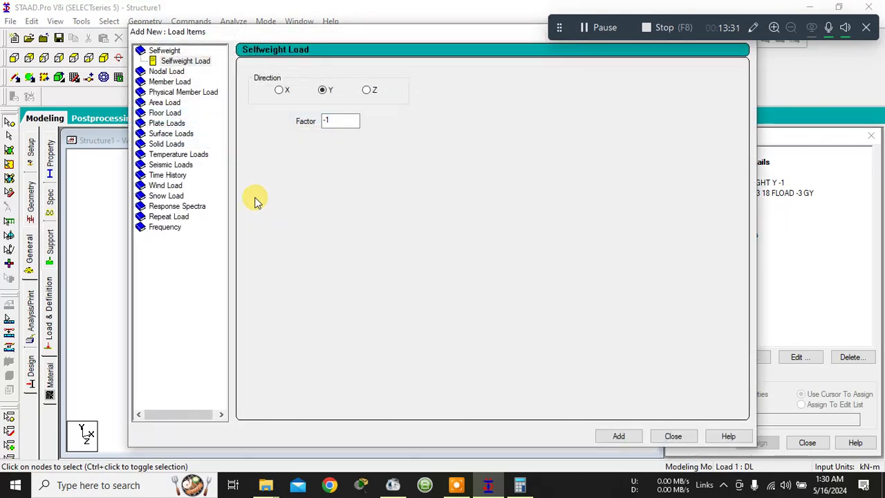
click(163, 113)
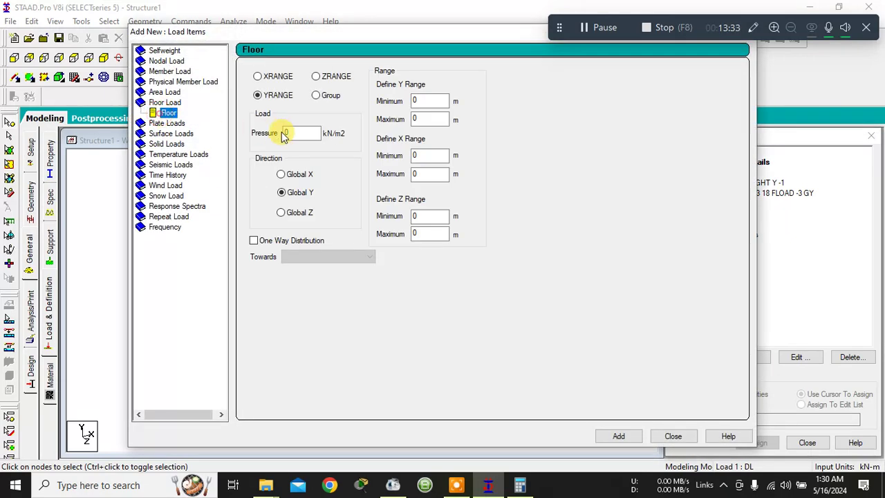
- Switch to the Windows Calculator, compute 20 × 0.05, and close it to return to the floor load settings
click(520, 488)
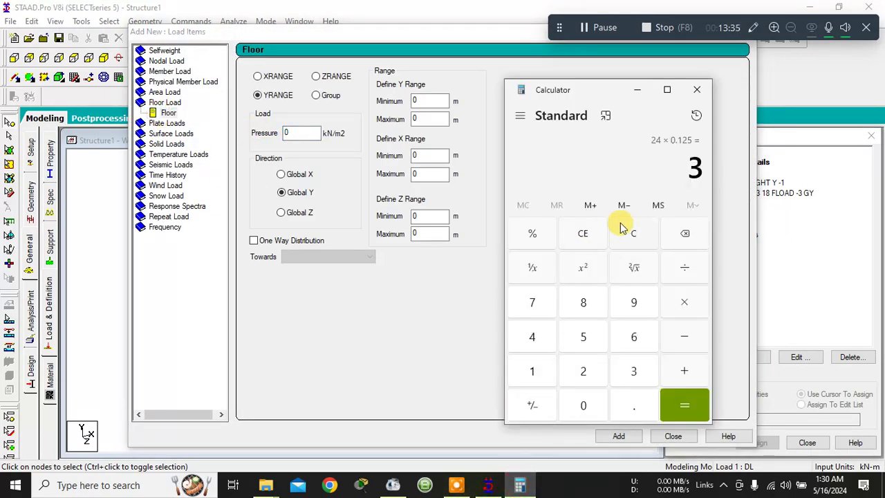
click(588, 234)
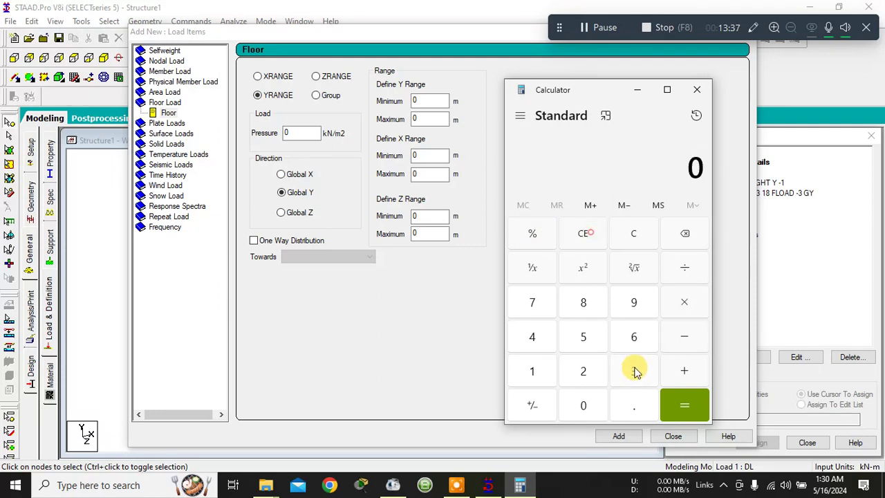
click(581, 372)
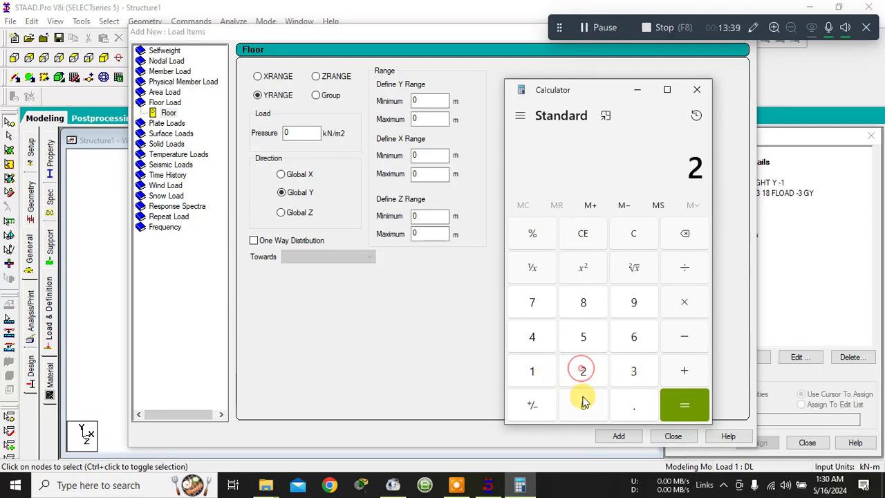
click(582, 404)
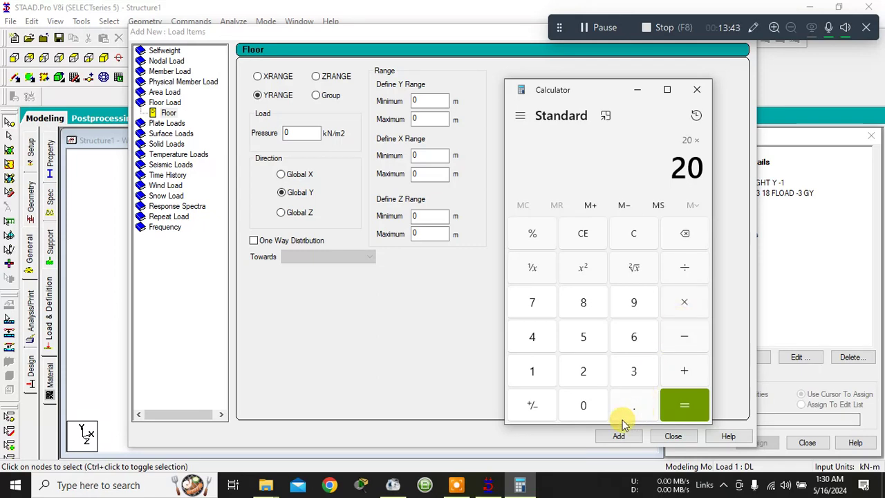
click(588, 406)
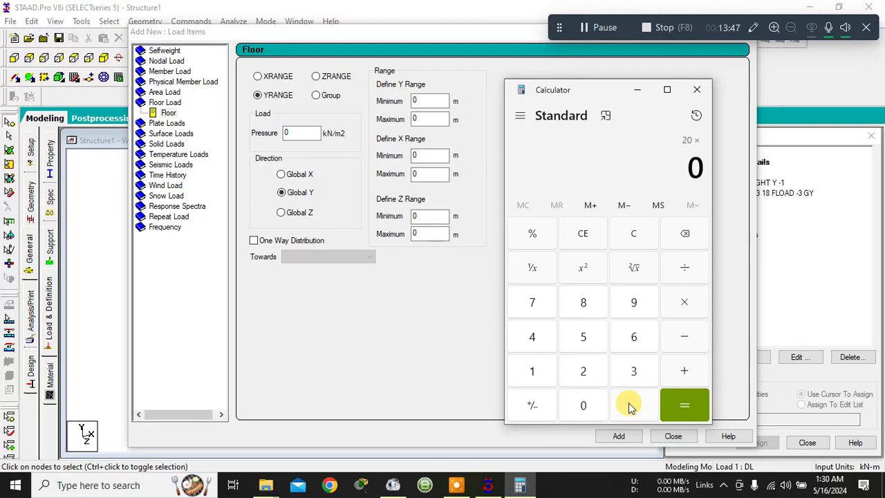
click(629, 406)
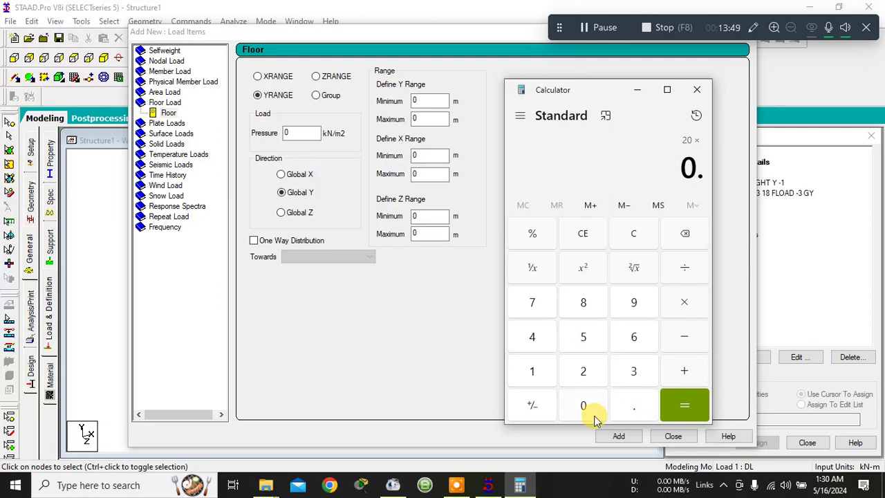
click(585, 405)
click(585, 337)
click(678, 408)
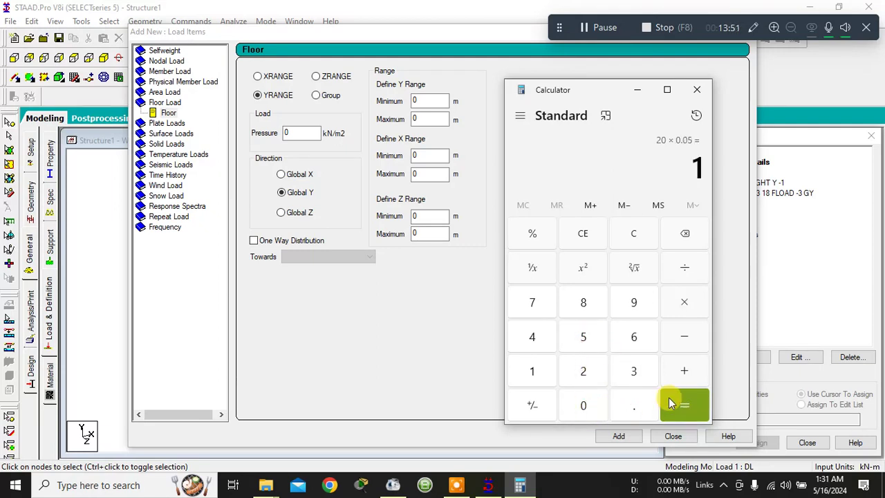
click(695, 91)
- Add a -1 kN/m2 floor load to DL with a Y range from 3 m to 18 m and display it on the model
double_click(300, 133)
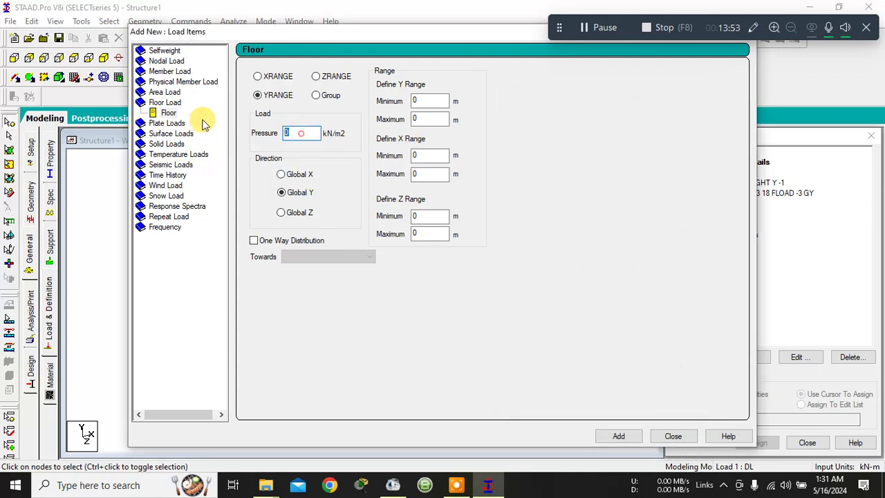
text(-1)
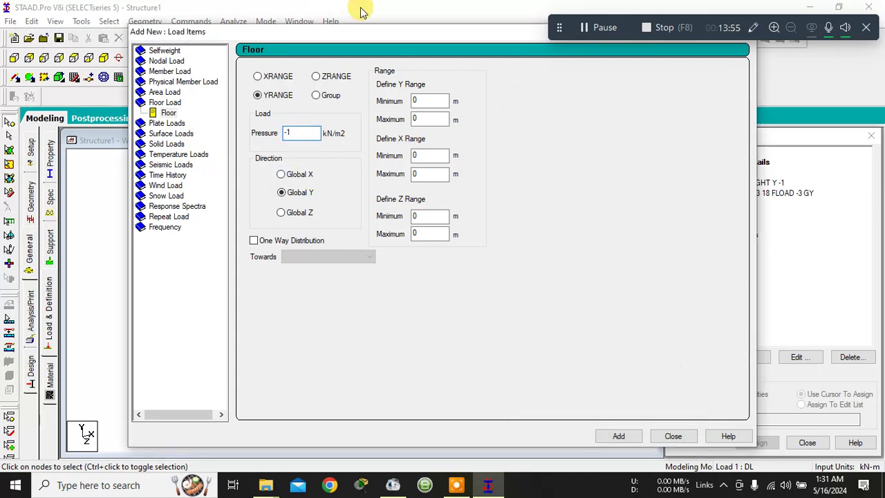
double_click(419, 101)
text(3)
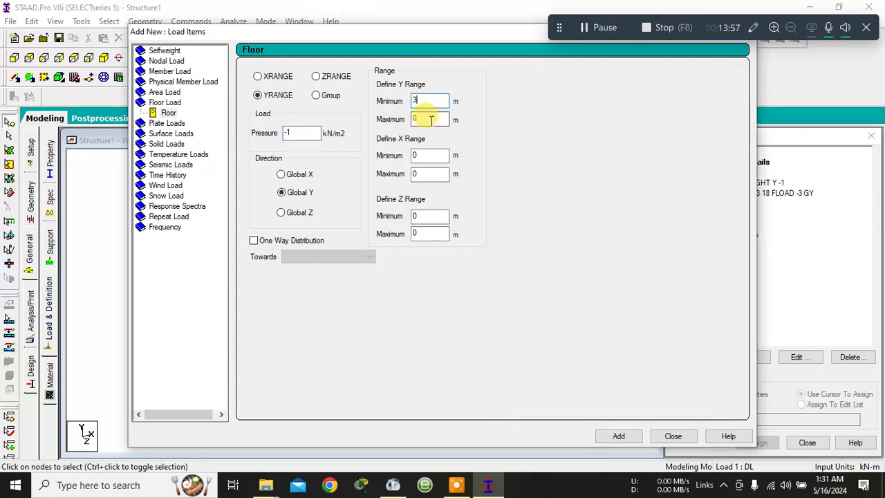
double_click(412, 119)
text(18)
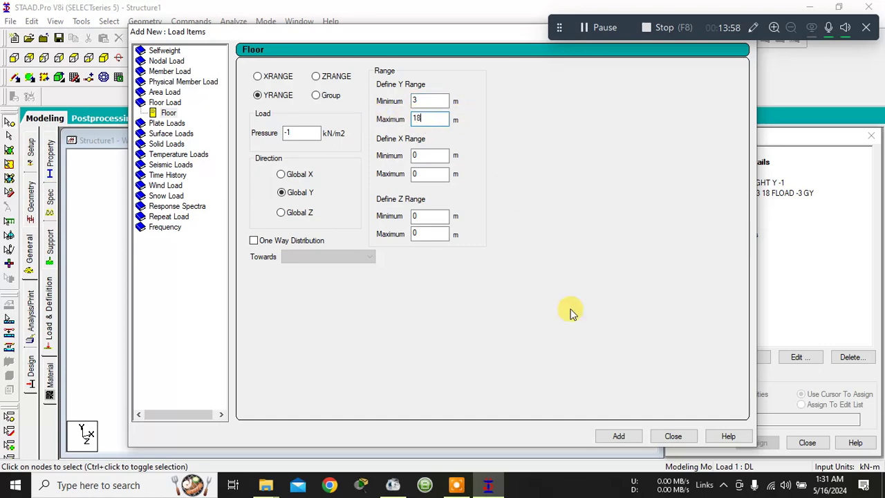
click(618, 435)
click(673, 436)
click(748, 204)
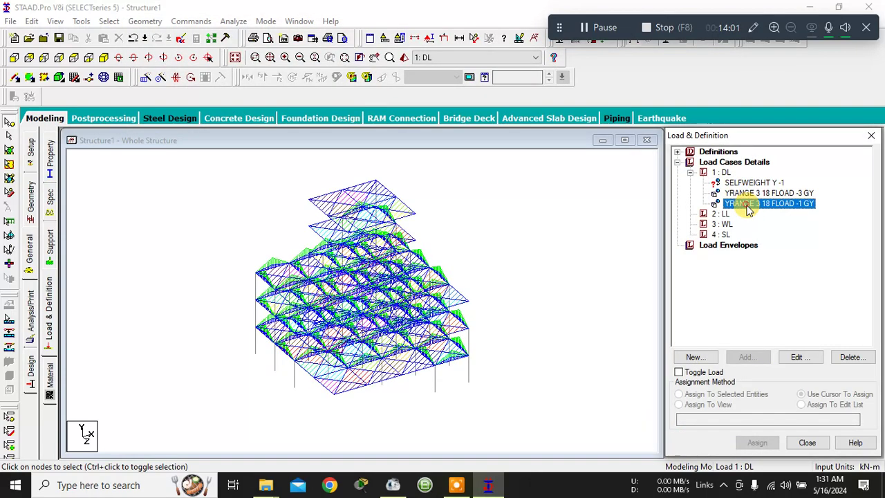
- Start another load item under DL and choose a uniform force member load for it
click(723, 173)
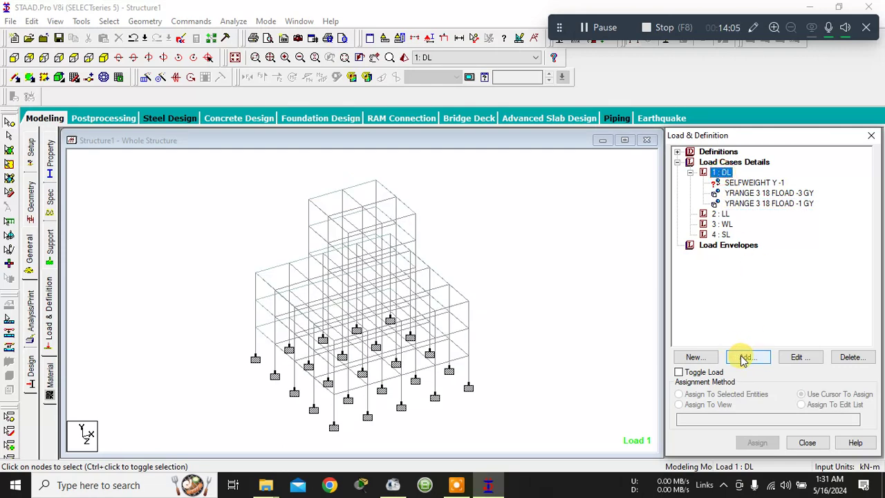
click(744, 359)
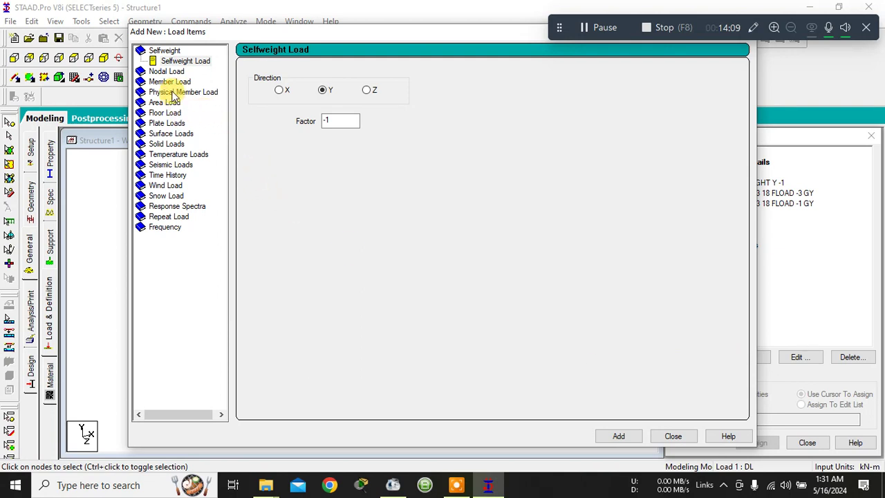
click(169, 82)
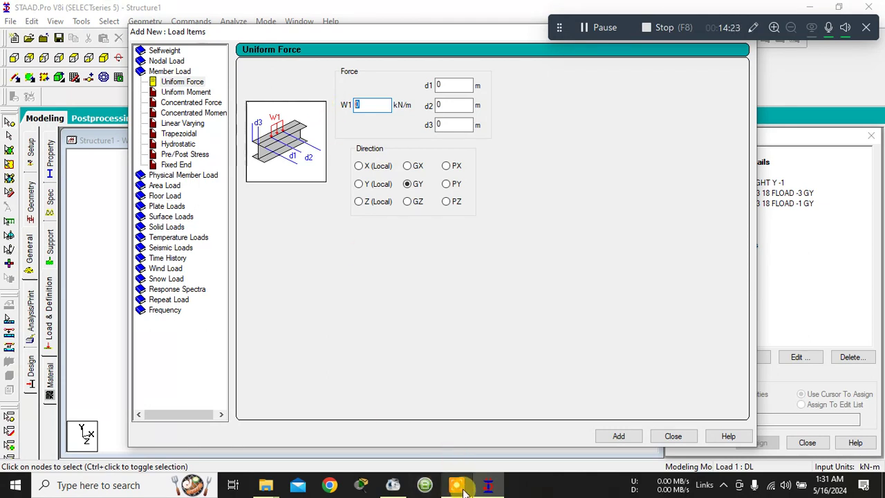
- Find and open the Windows Calculator, compute 20 × 3 × 0.3, and close it to return to the uniform force settings
mouse_move(463, 489)
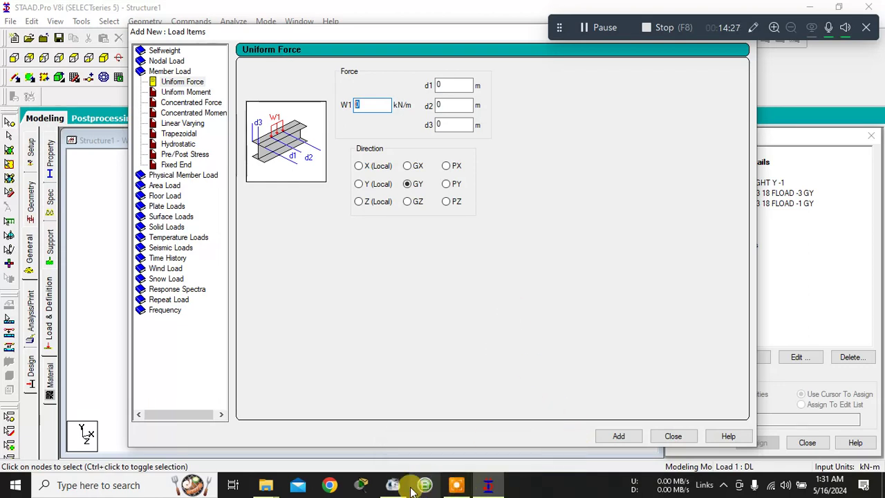
click(138, 487)
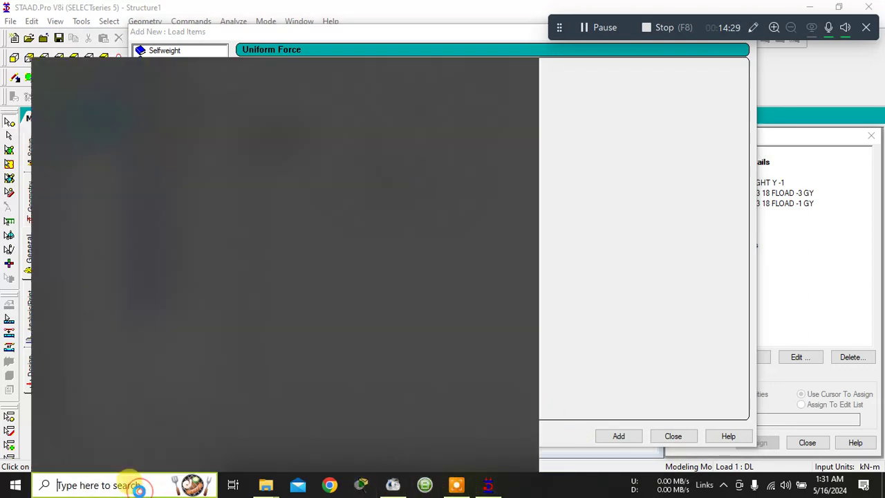
text(CA)
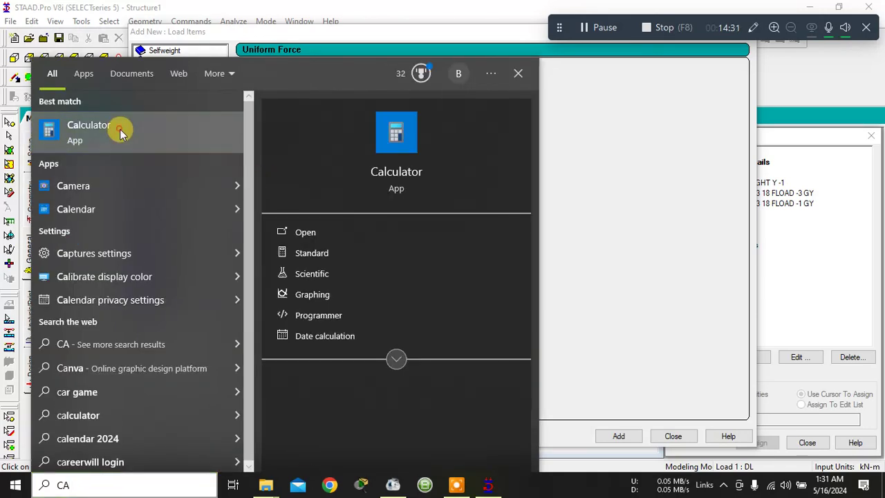
click(119, 130)
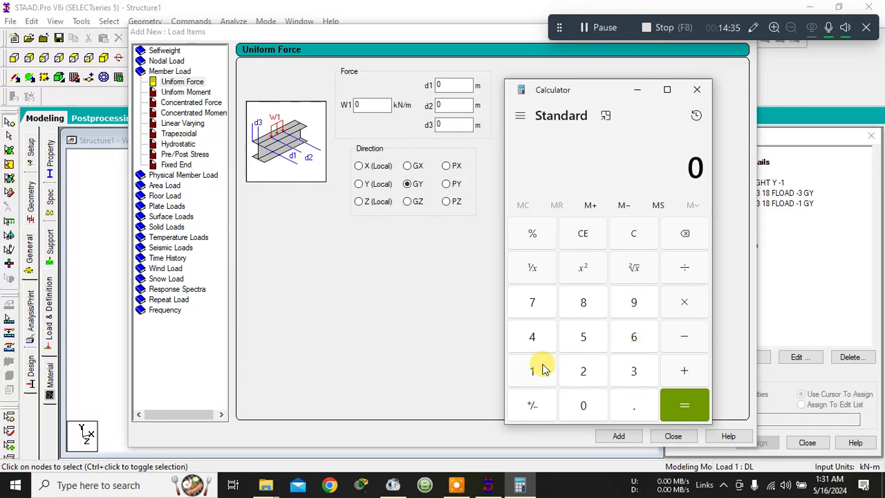
click(585, 373)
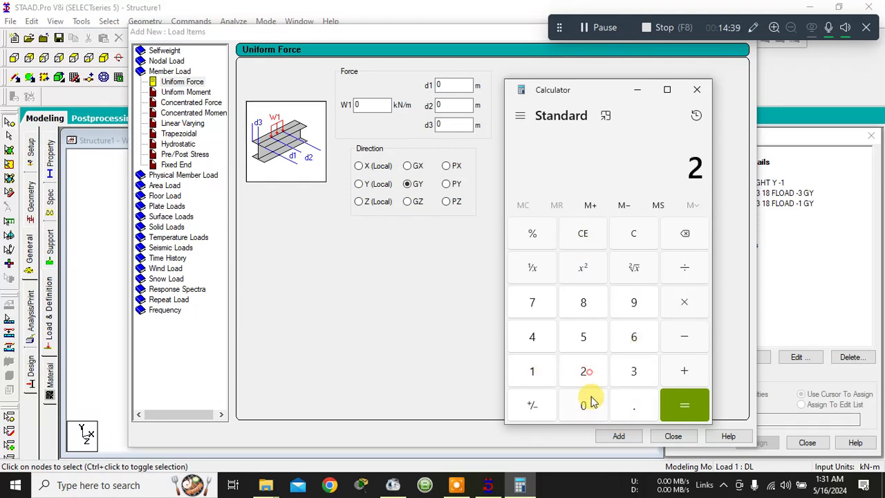
click(593, 406)
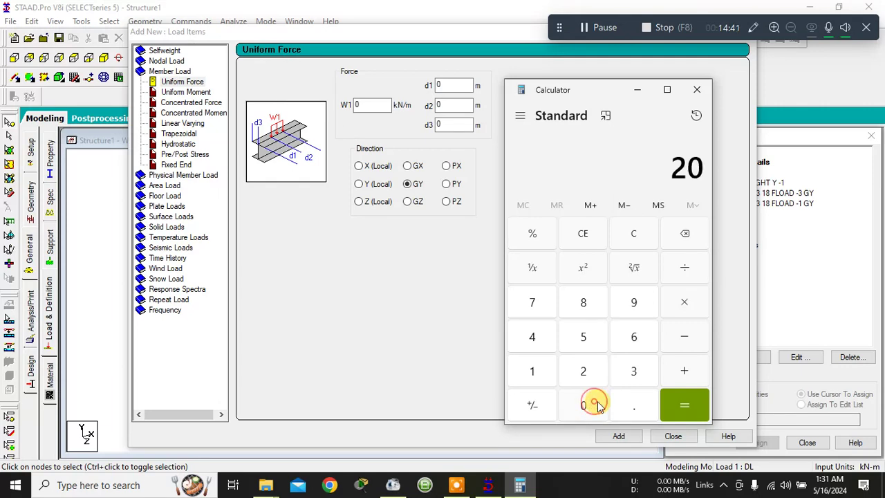
click(688, 302)
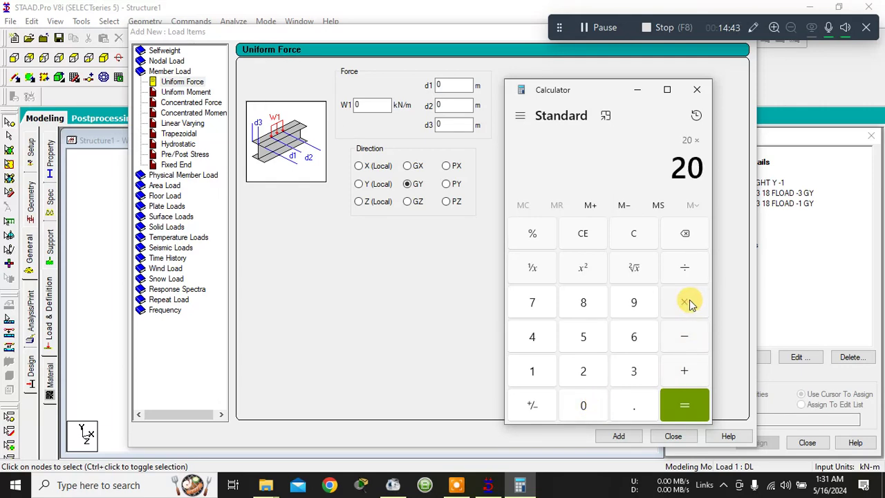
click(629, 373)
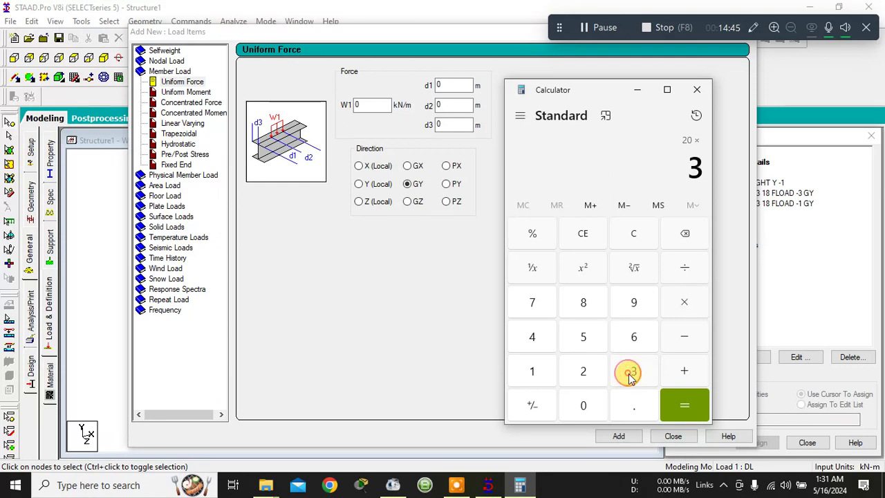
click(681, 306)
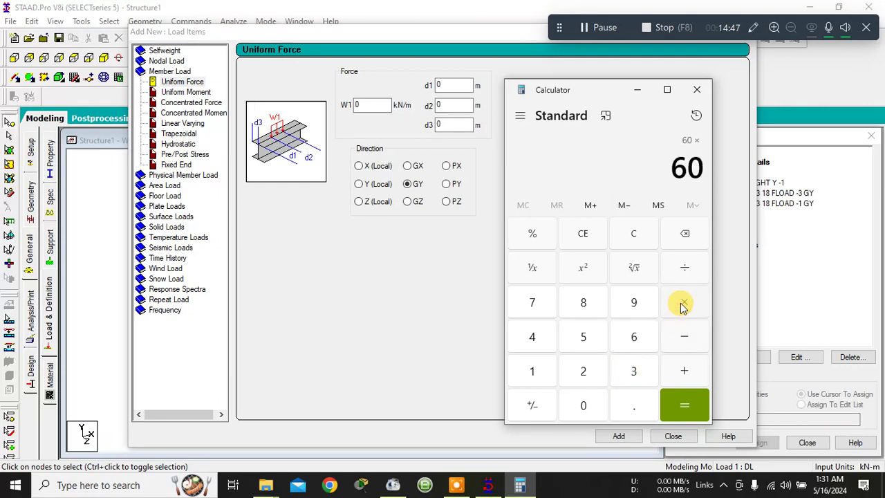
click(582, 407)
click(633, 405)
click(635, 374)
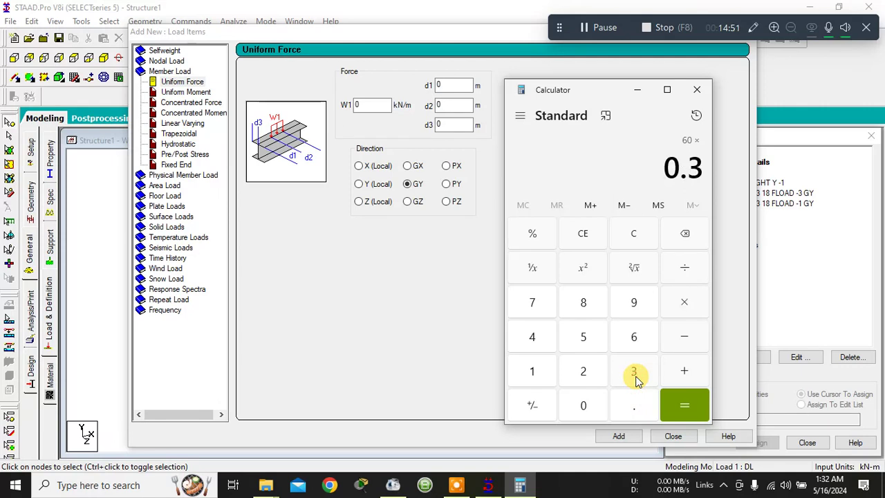
click(677, 408)
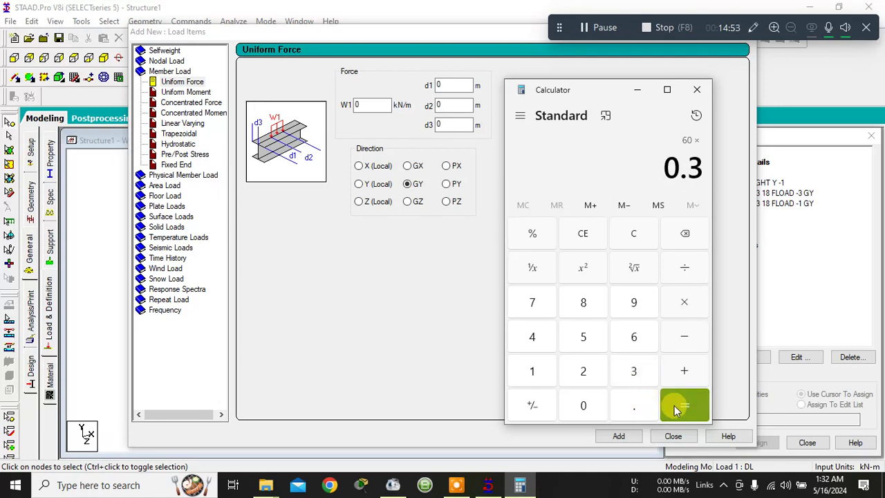
click(698, 89)
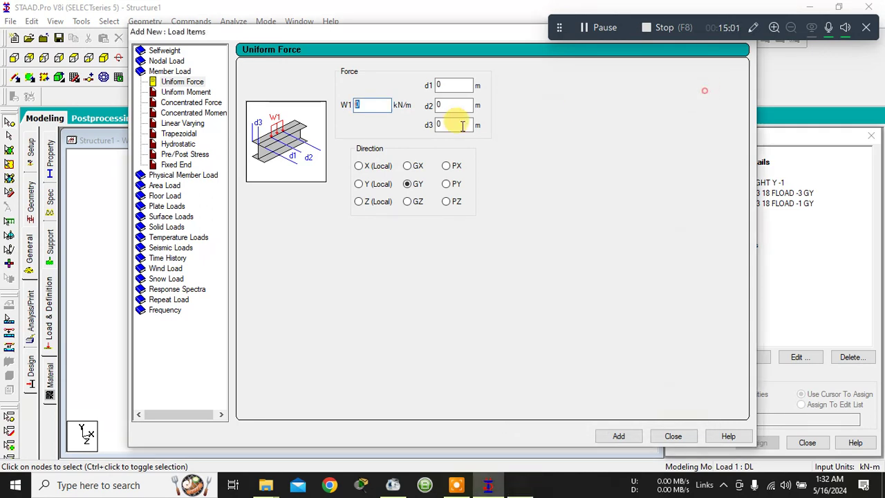
- Add a uniform member force of -18 kN/m in the GY direction to DL, declining the automatic save
text(-)
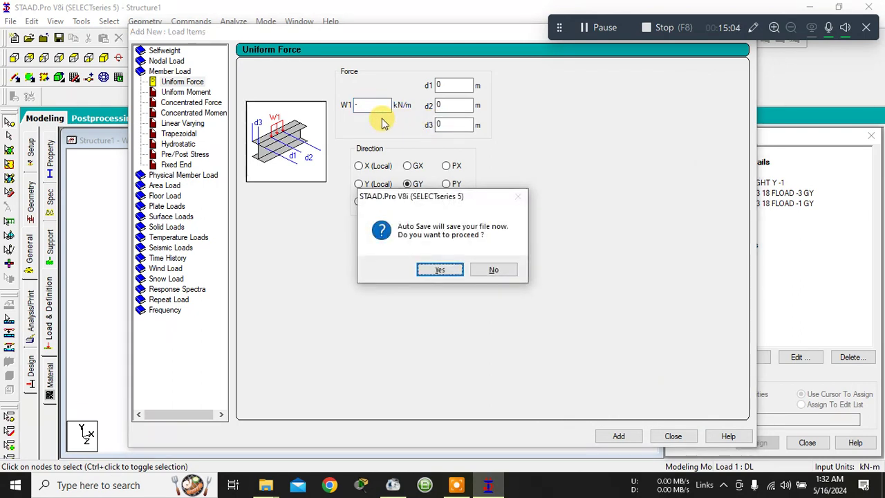
click(493, 270)
key(Num_Lock)
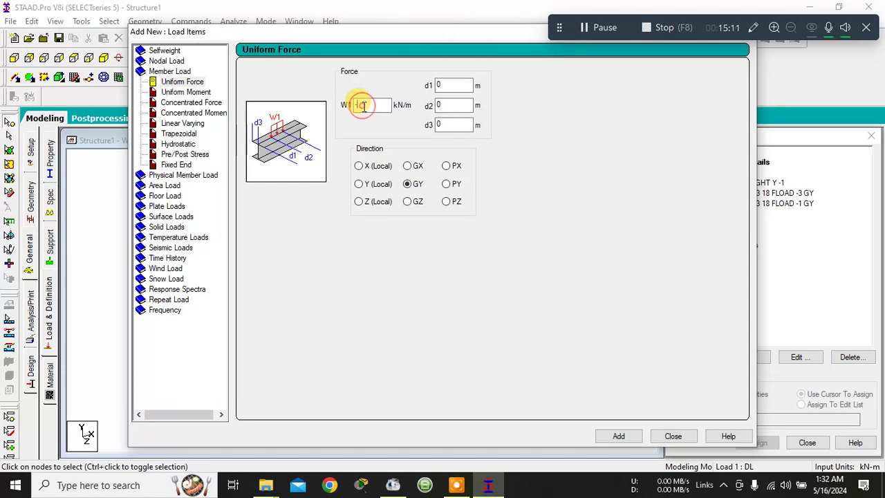
key(Num_Lock)
text(185)
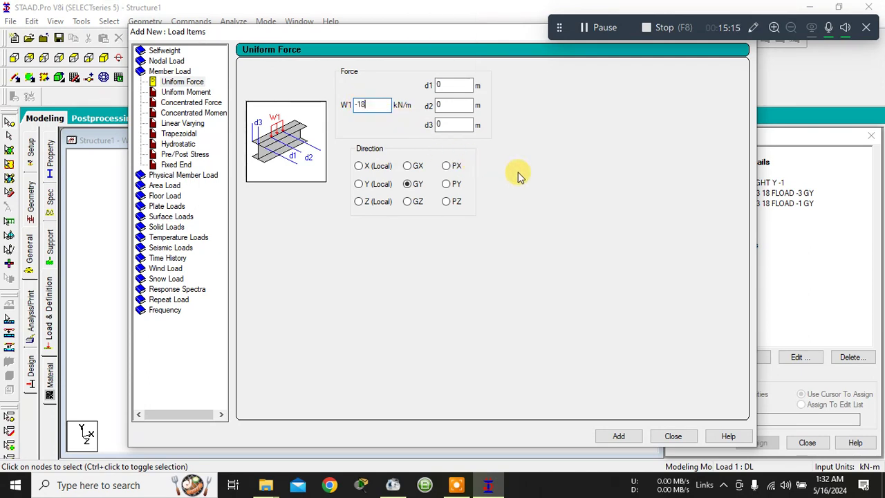
click(619, 437)
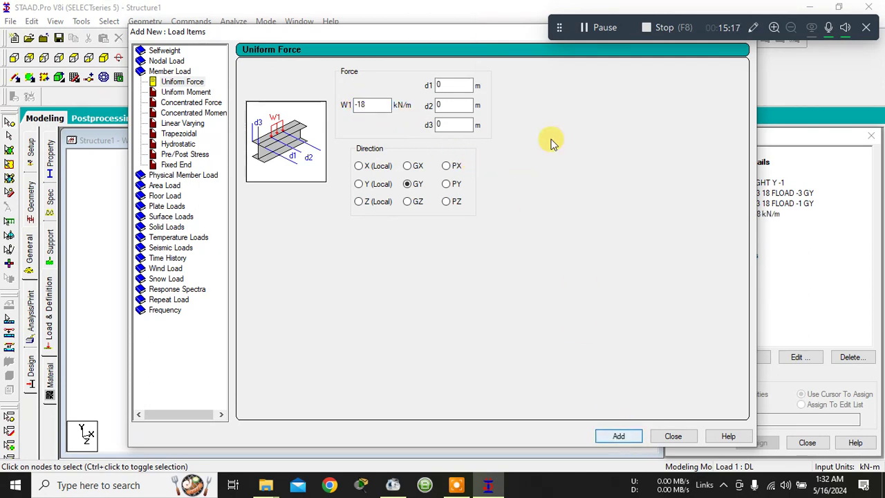
- Move the uniform force settings aside to show the load list, and find and open the Windows Calculator
drag(489, 34, 382, 32)
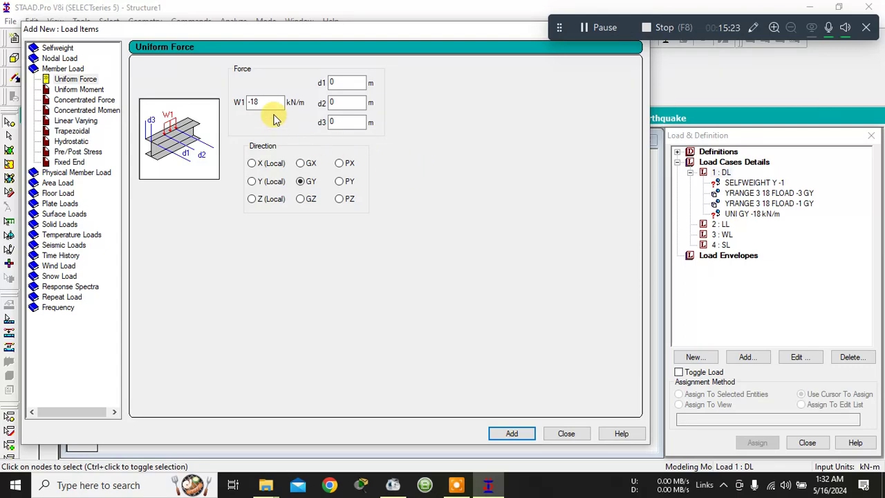
click(116, 483)
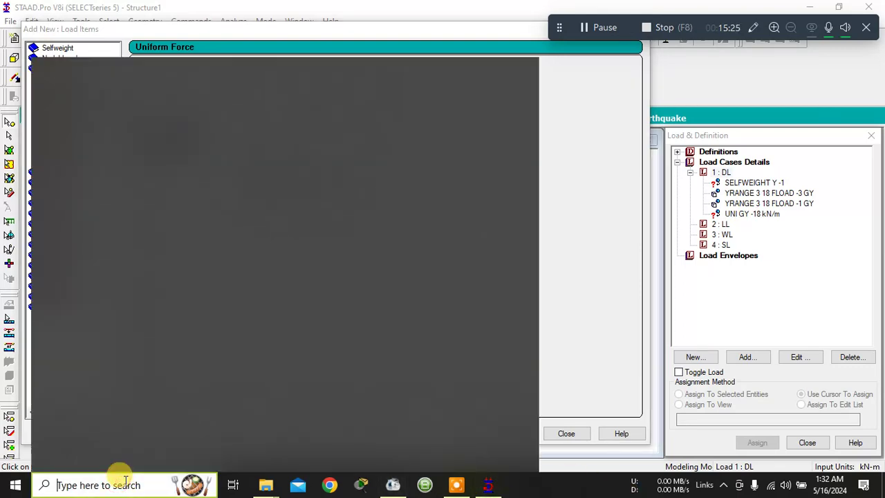
text(CAL)
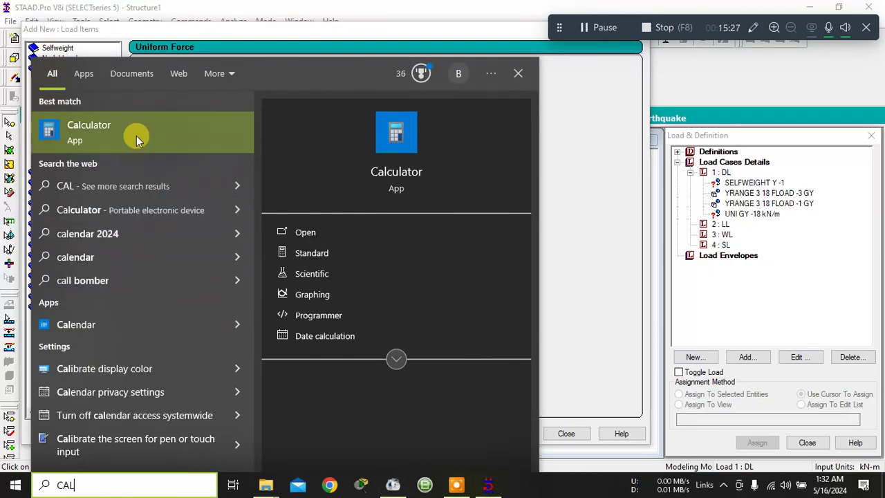
click(135, 134)
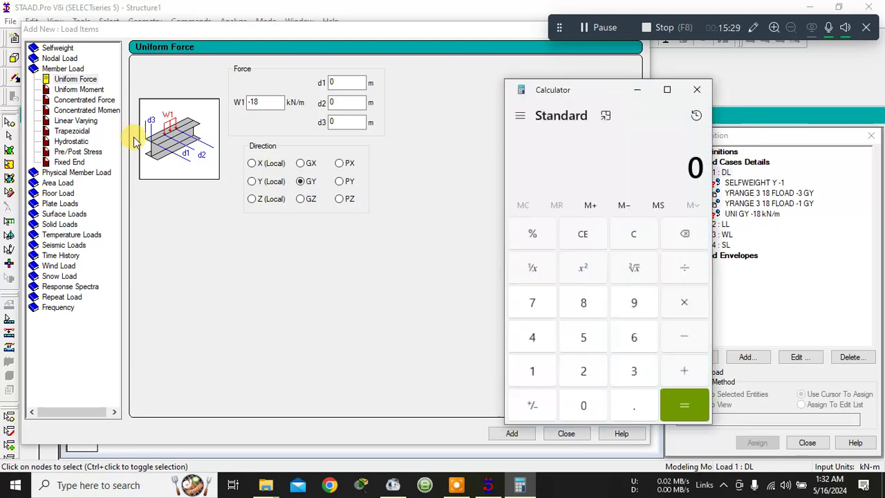
- Compute 20 × 3 × 0.15 in the Calculator and close it to return to the uniform force settings
click(581, 235)
click(583, 371)
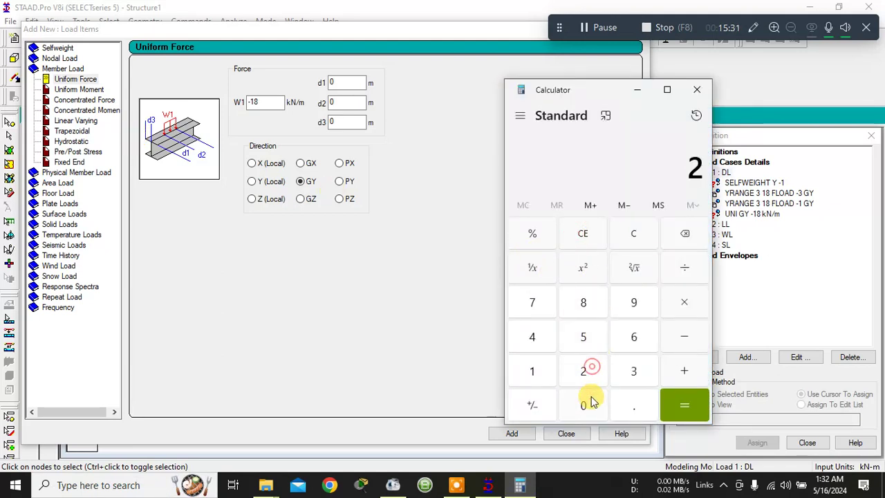
click(582, 405)
click(682, 302)
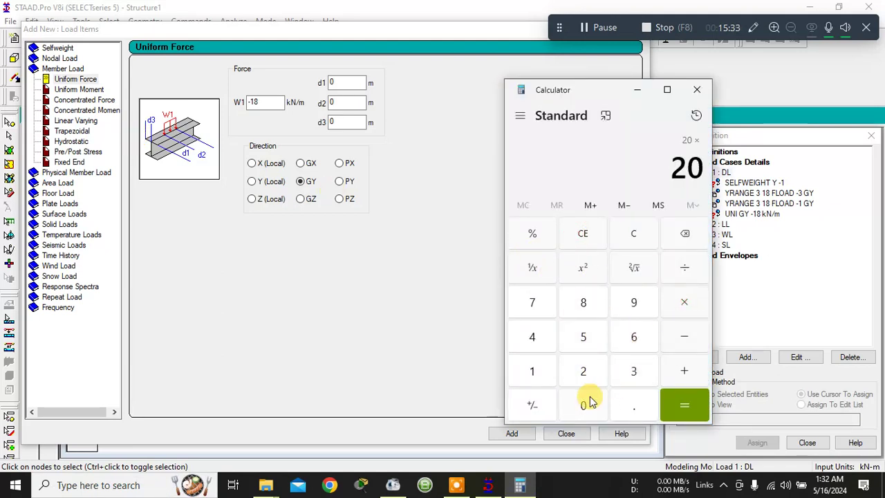
click(633, 369)
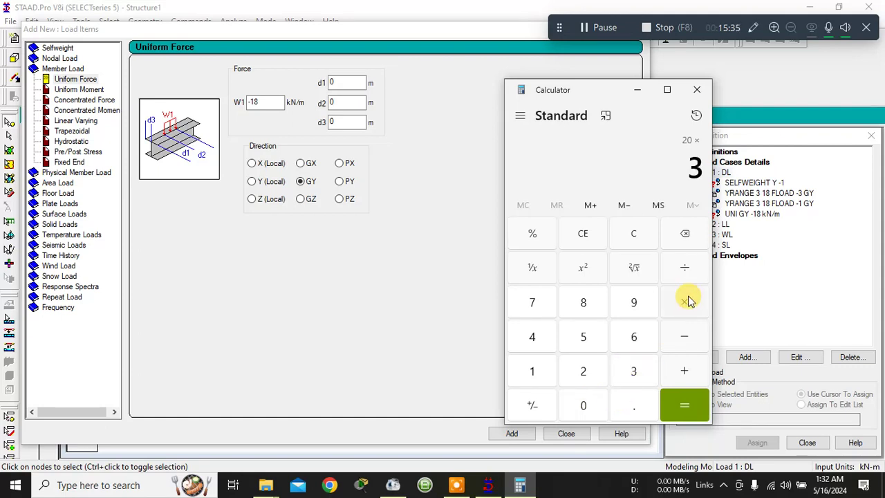
click(685, 299)
click(604, 407)
click(628, 405)
click(529, 374)
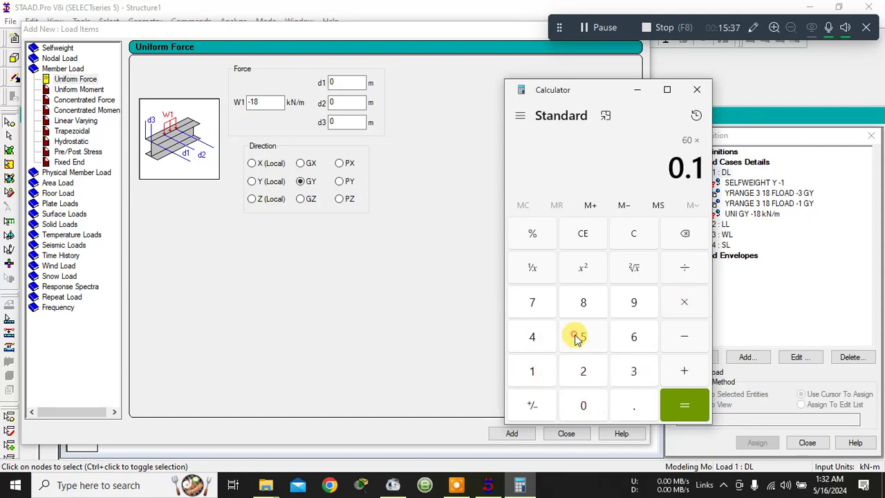
click(578, 336)
click(669, 400)
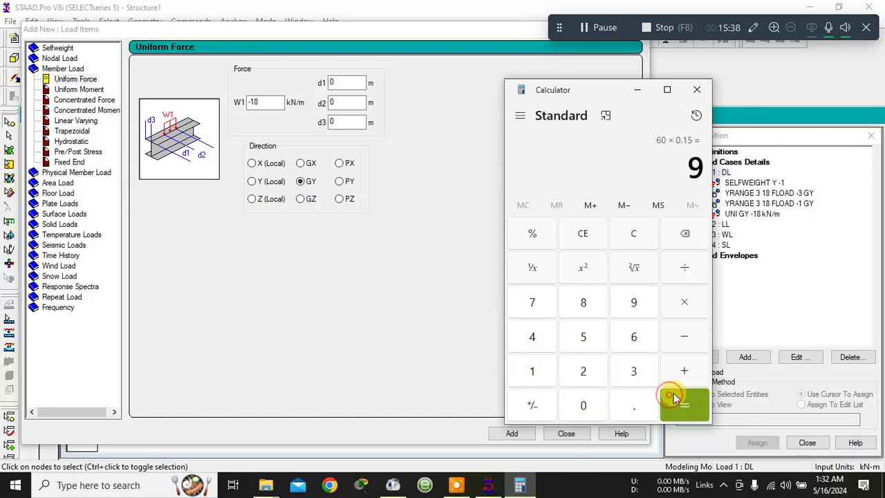
click(697, 90)
- Add a uniform member force of -9 kN/m in the GY direction to DL and close the load item settings
click(280, 103)
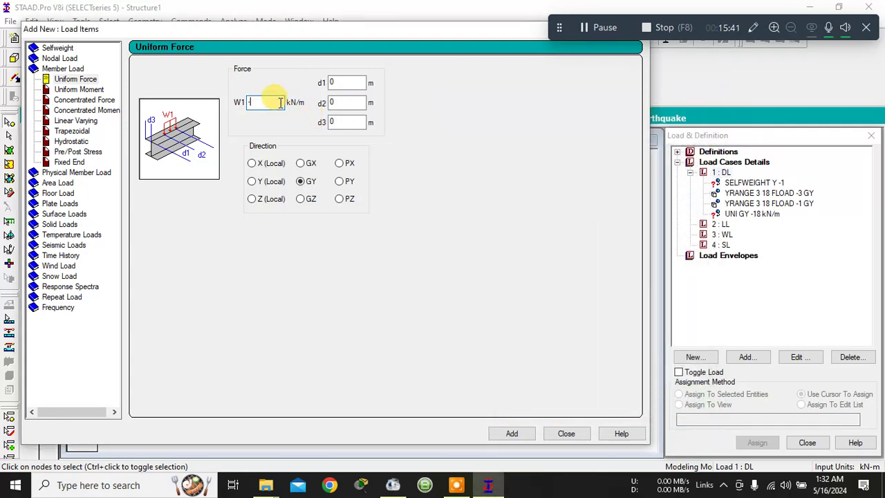
text(9)
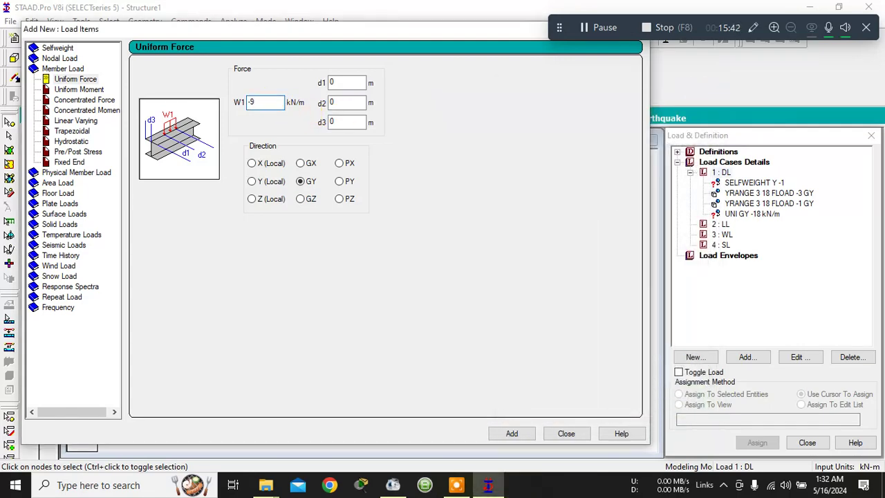
click(512, 434)
click(567, 433)
- Add a floor load with a pressure of -2 kN/m2 in the Global Y direction to the LL load case
click(721, 234)
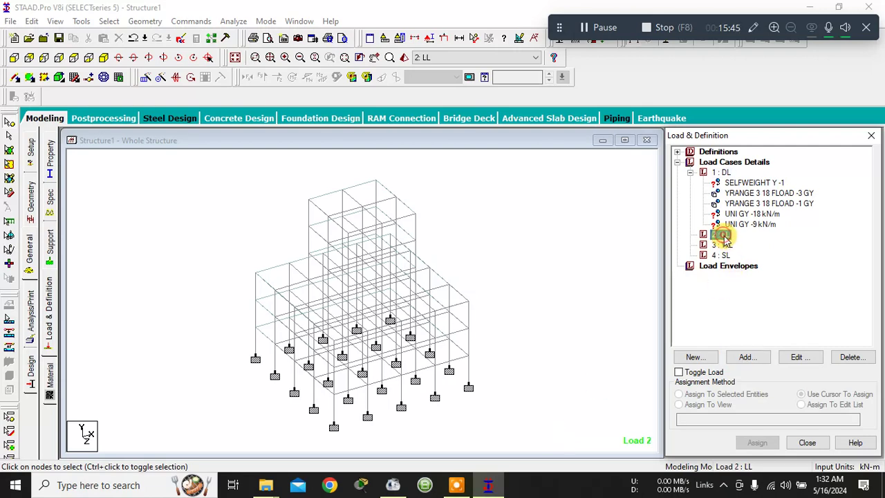
click(747, 357)
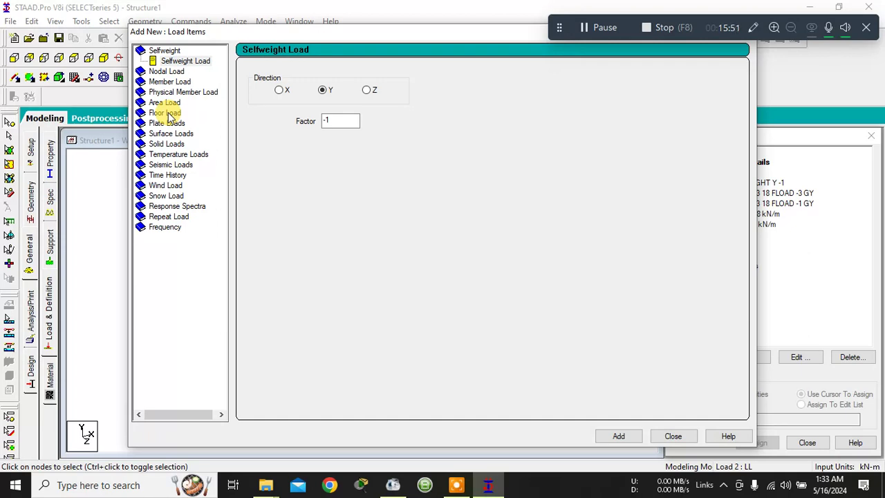
click(170, 114)
double_click(287, 133)
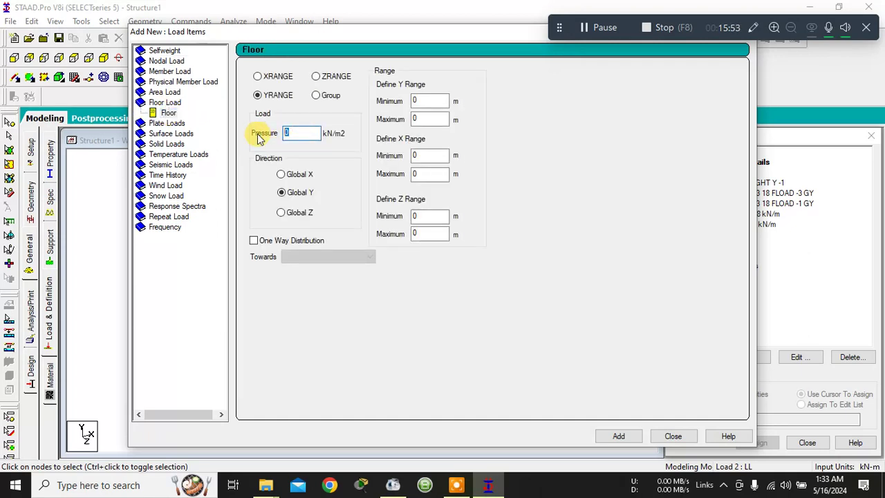
text(-2)
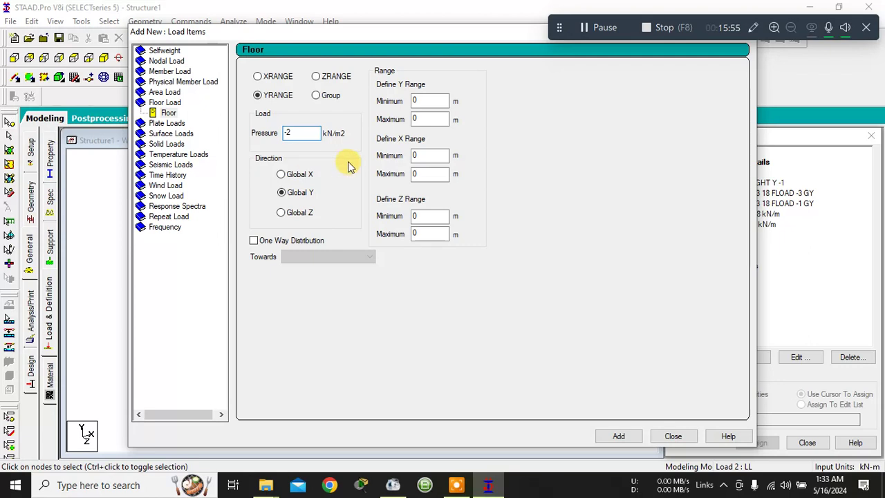
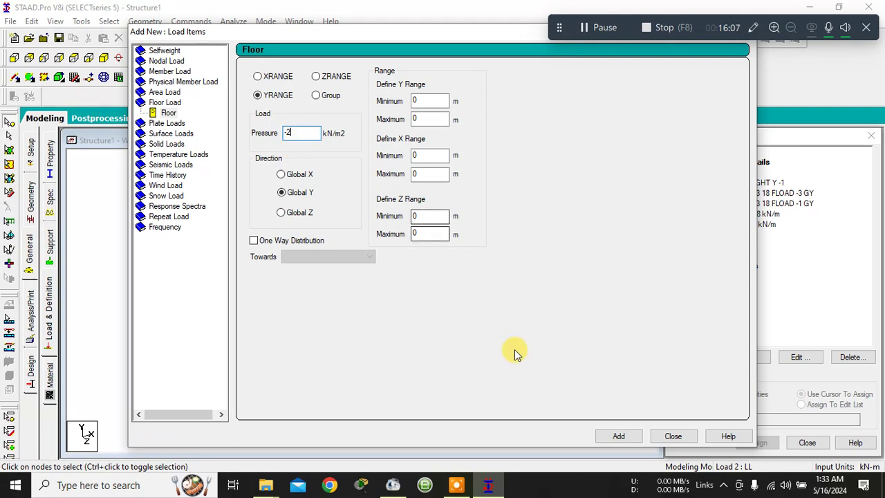
click(609, 436)
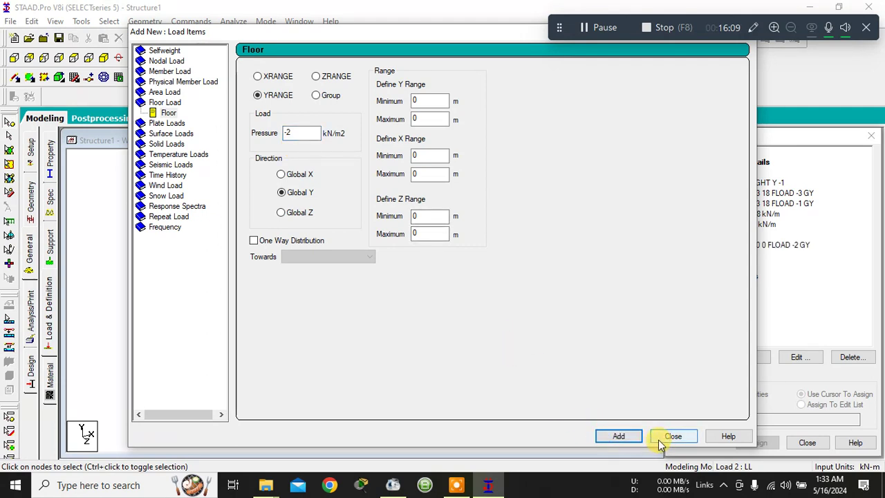
drag(501, 35, 412, 54)
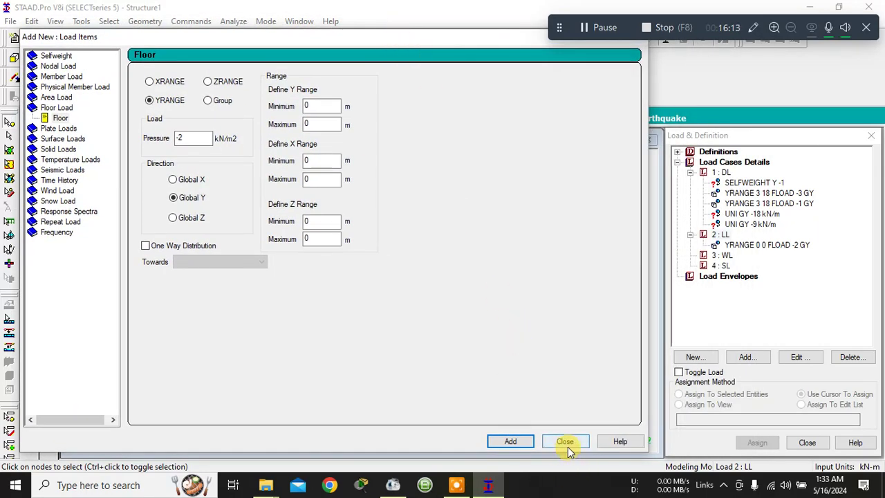
double_click(190, 138)
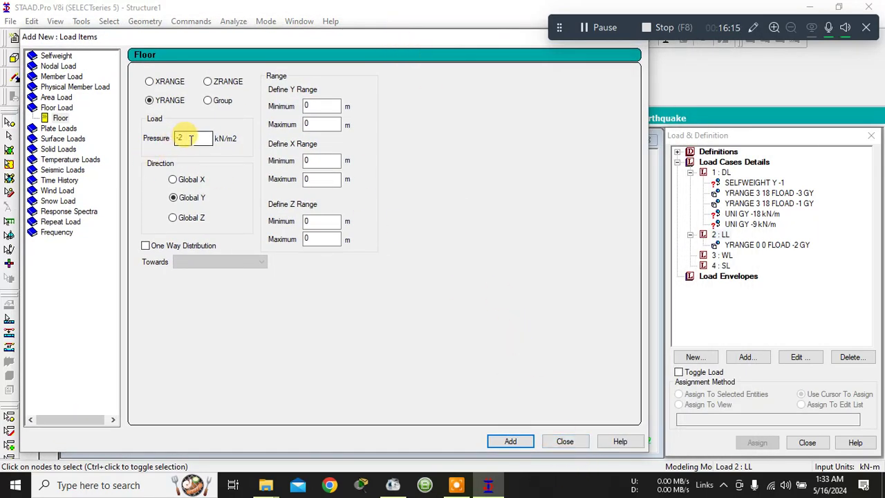
click(580, 443)
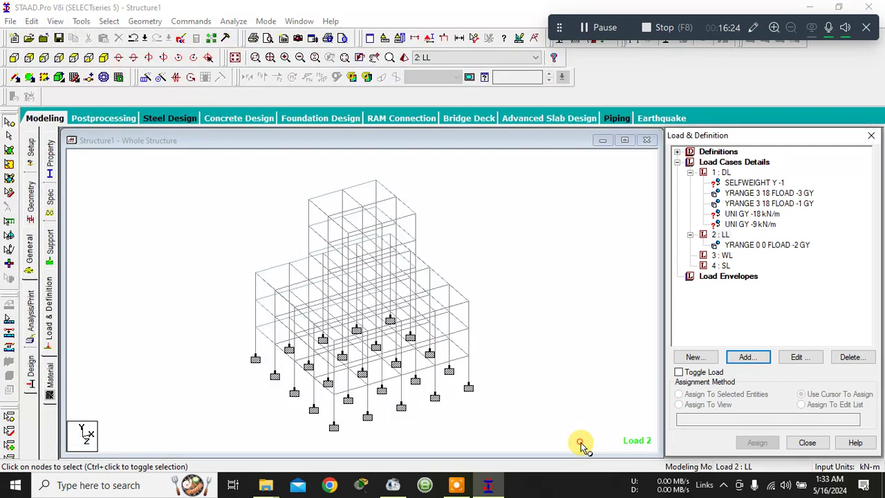
- Try to add a wind load item to the WL load case, and close the load item settings
click(722, 256)
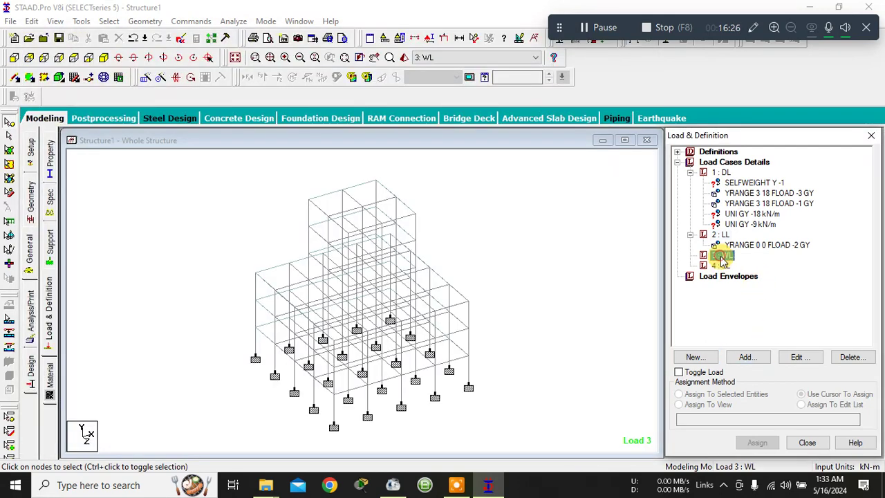
click(747, 360)
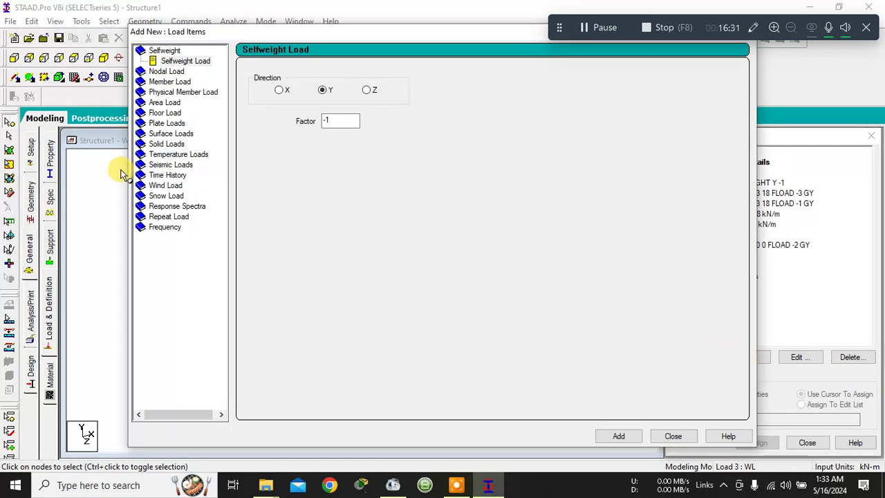
click(162, 187)
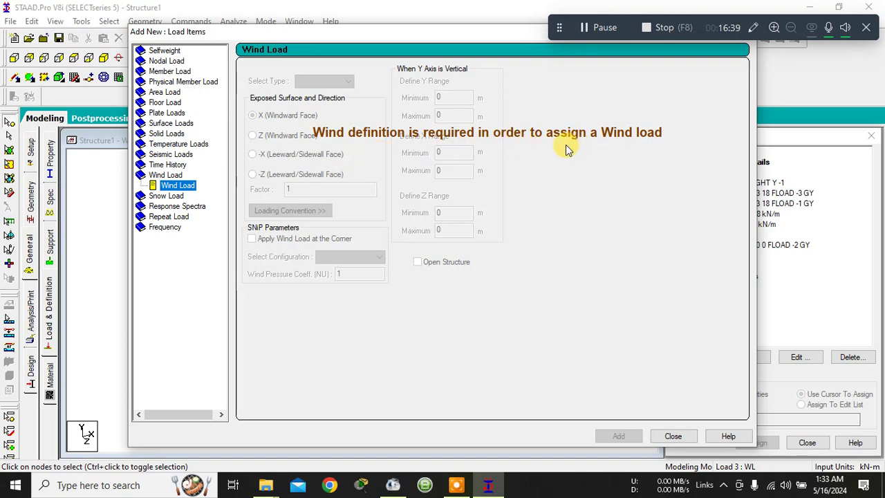
drag(475, 34, 300, 42)
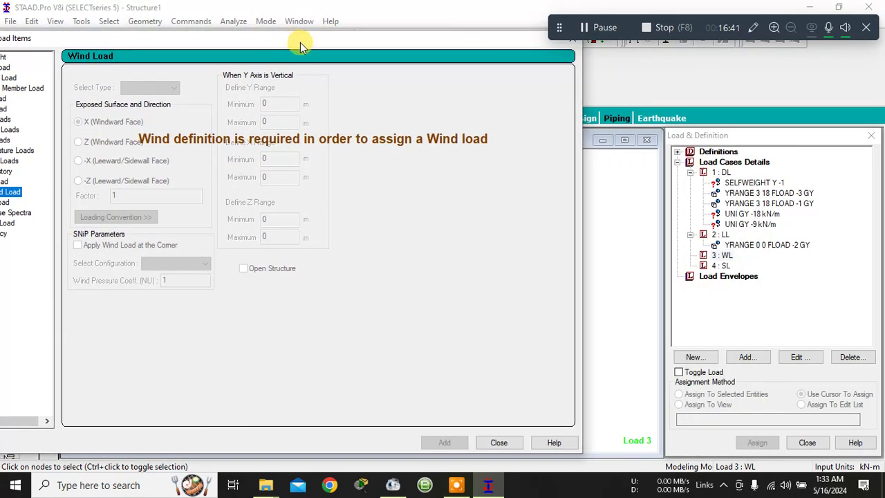
click(497, 443)
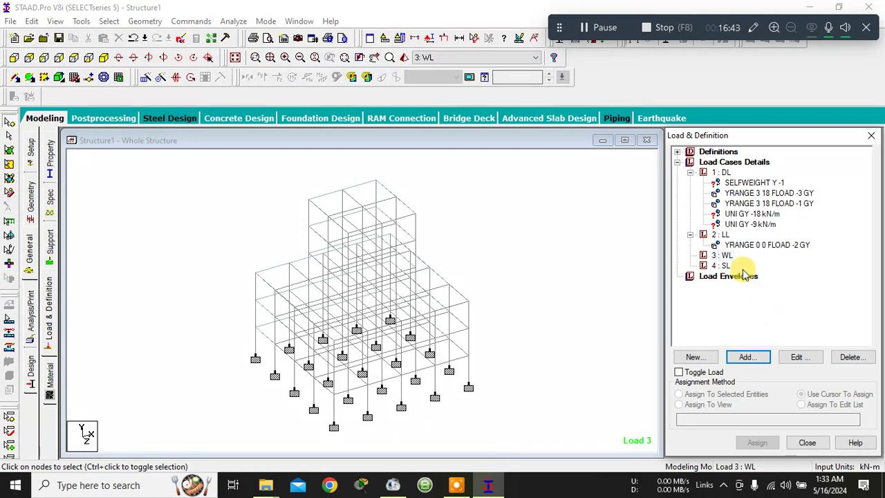
- Open the wind type definition settings under Definitions and close them without adding a type
click(706, 152)
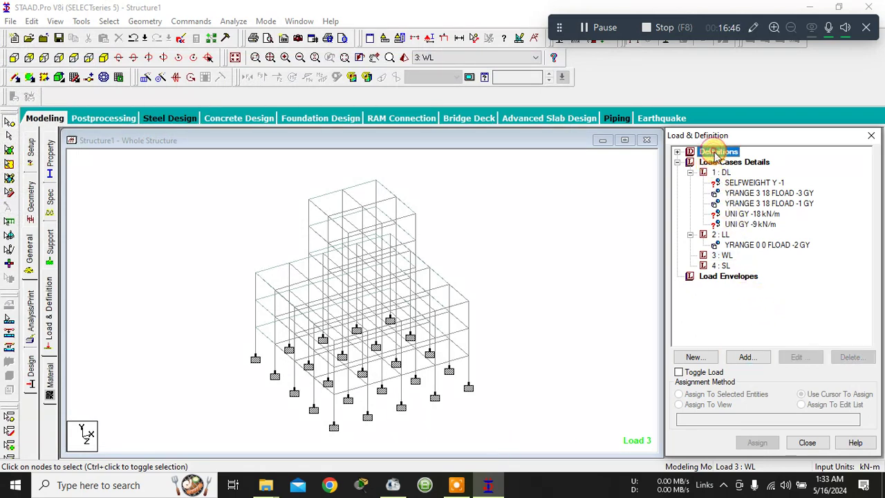
click(759, 356)
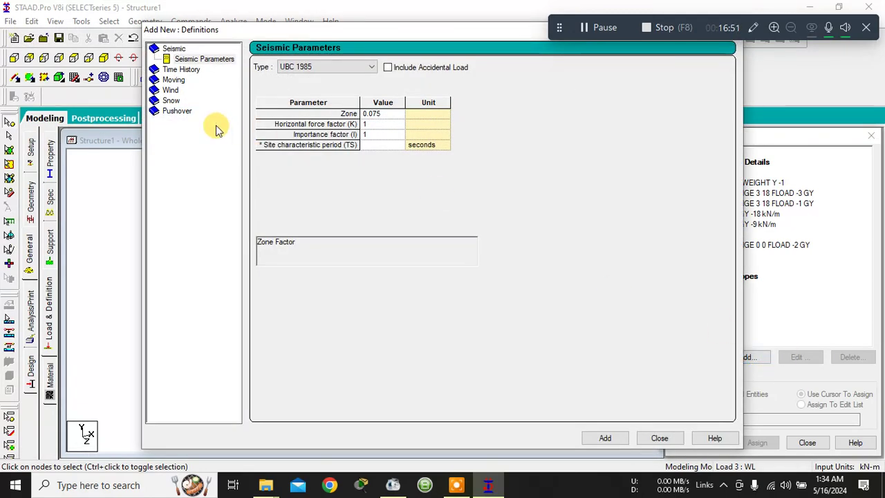
click(170, 92)
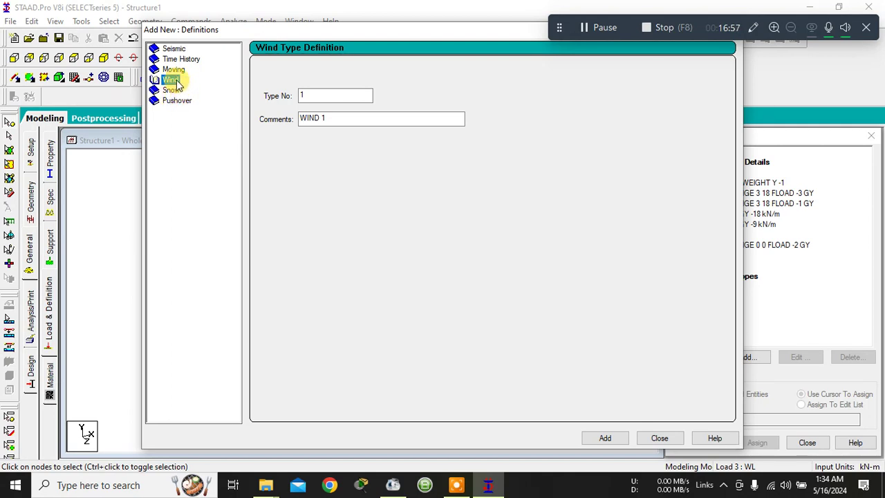
click(660, 439)
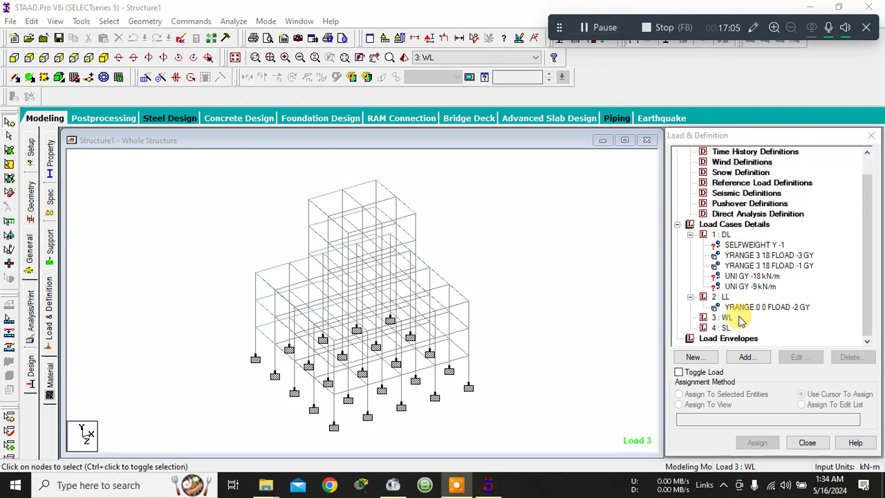
- Try once more to create a wind load item under WL and leave the settings without adding it
click(736, 162)
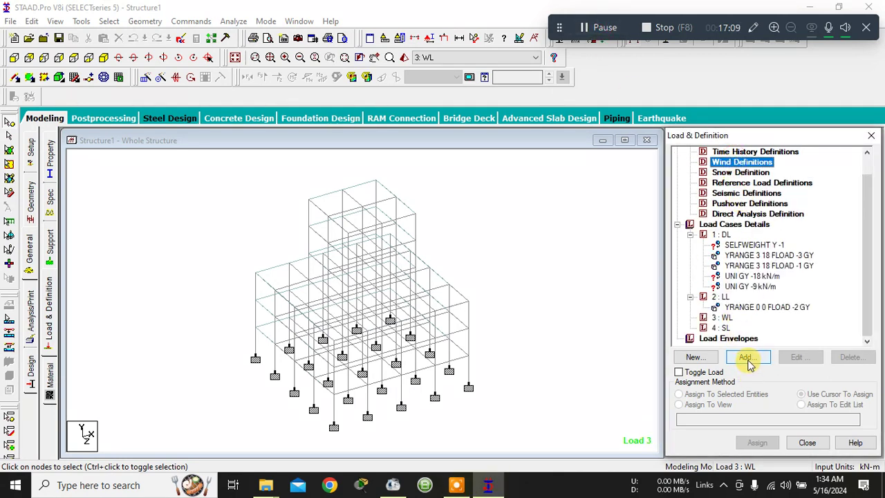
click(723, 318)
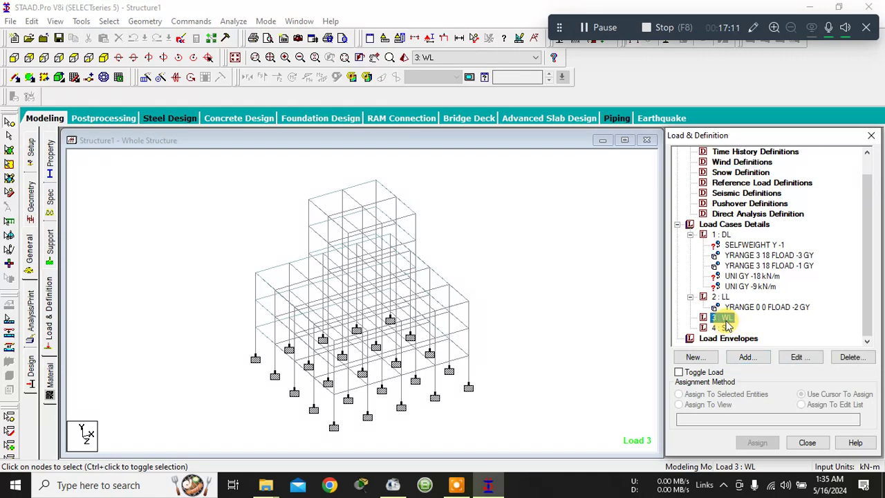
click(742, 359)
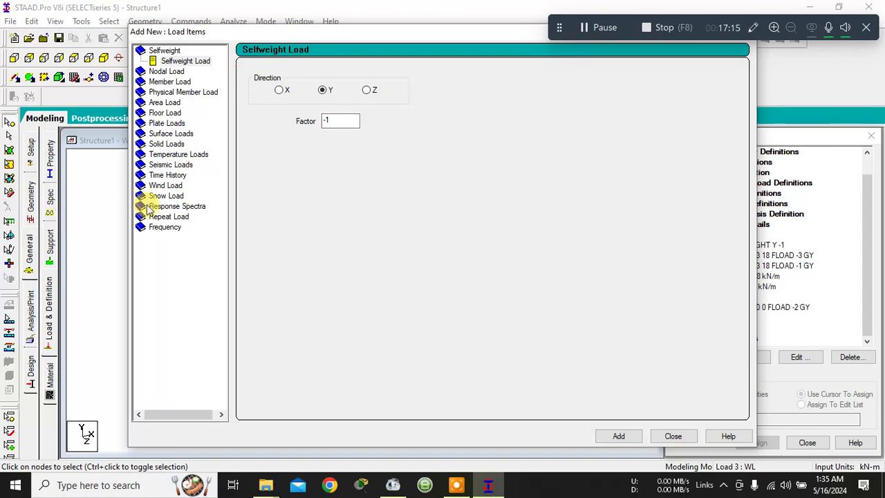
click(162, 185)
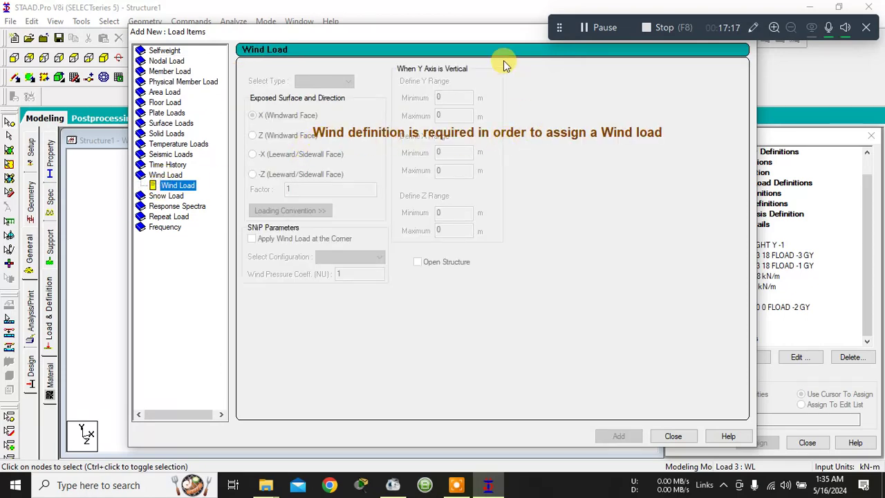
drag(503, 32, 423, 105)
click(682, 83)
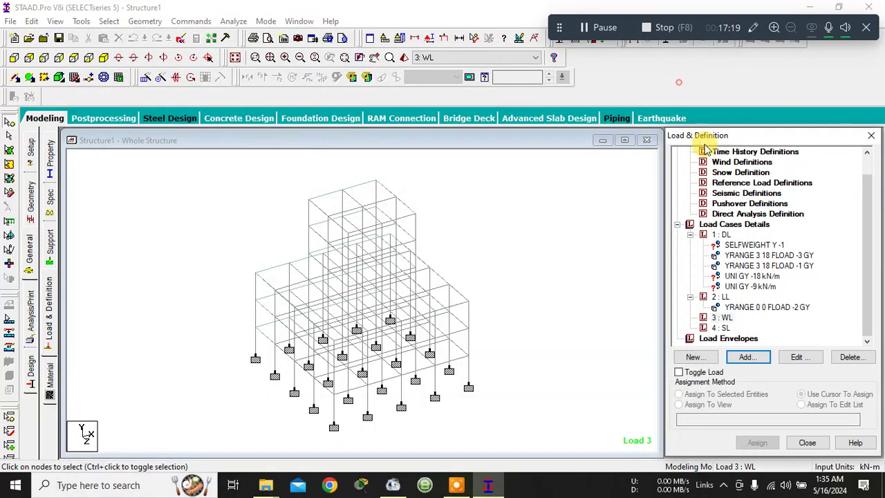
- Add wind type definition 1 with the comment WIND 1 under Wind Definitions
click(732, 163)
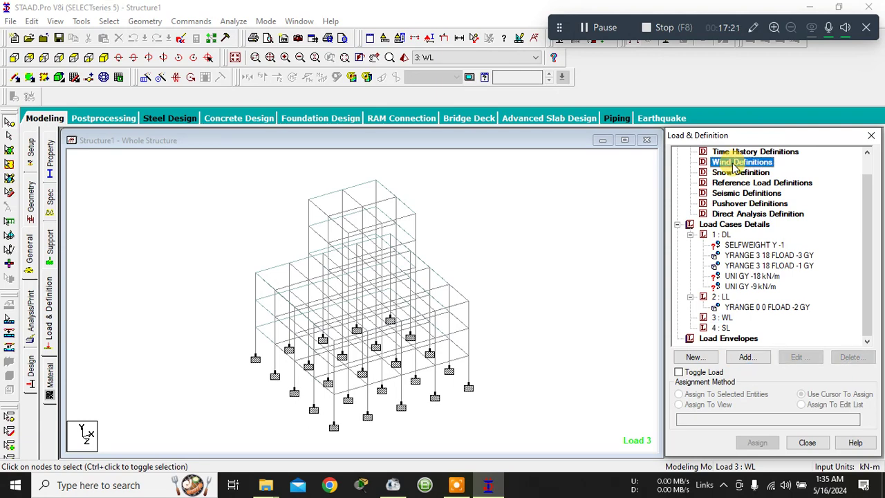
click(746, 358)
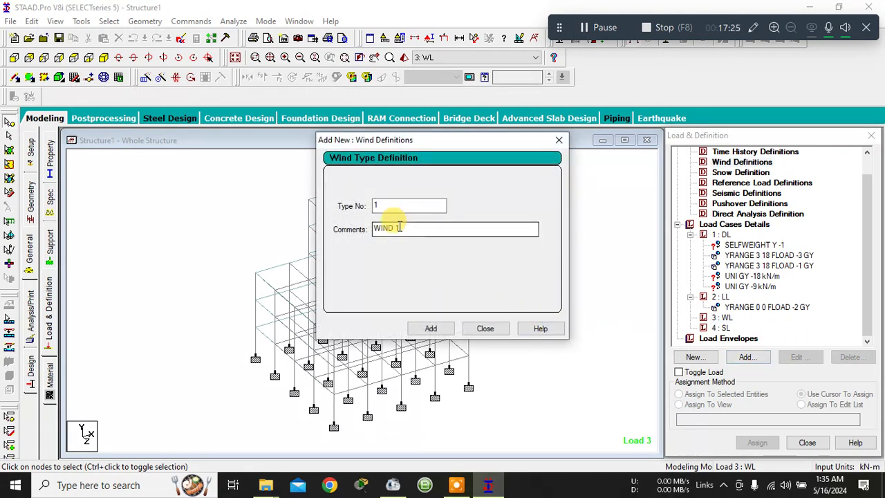
click(433, 328)
click(485, 328)
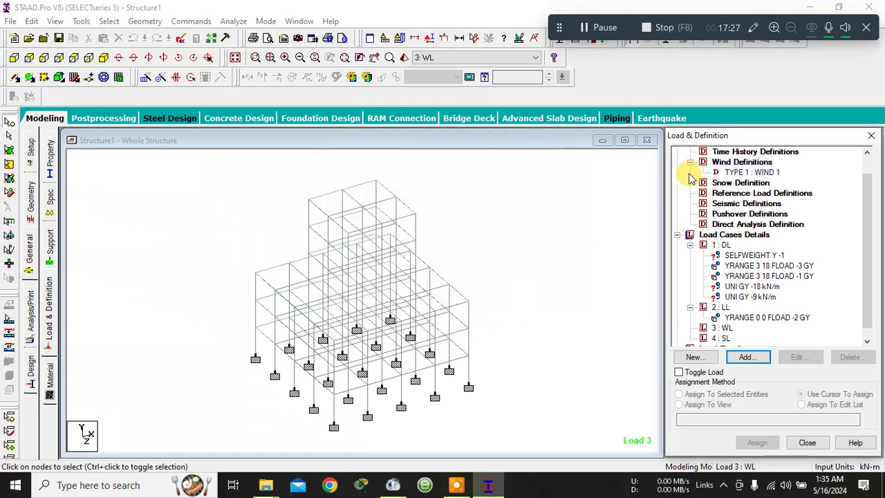
- Start a new intensity item for the WIND 1 type, keeping Custom as the intensity type
click(750, 172)
scroll(727, 290, down, 1)
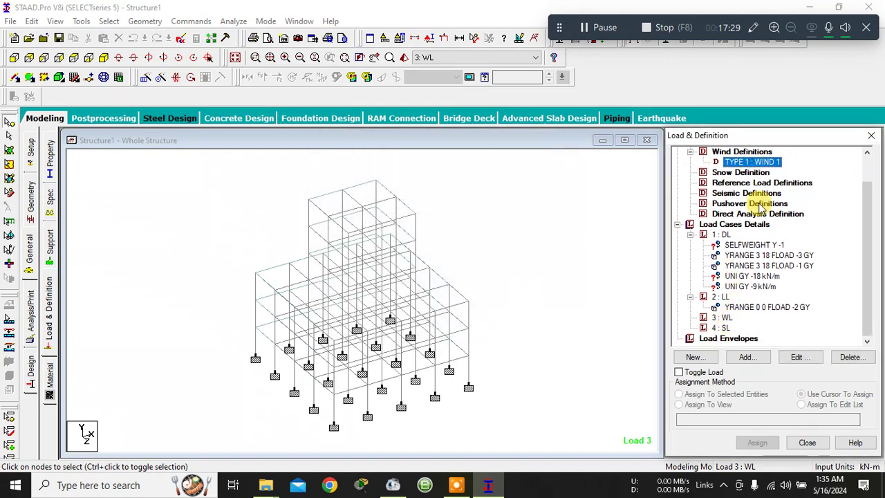
double_click(768, 166)
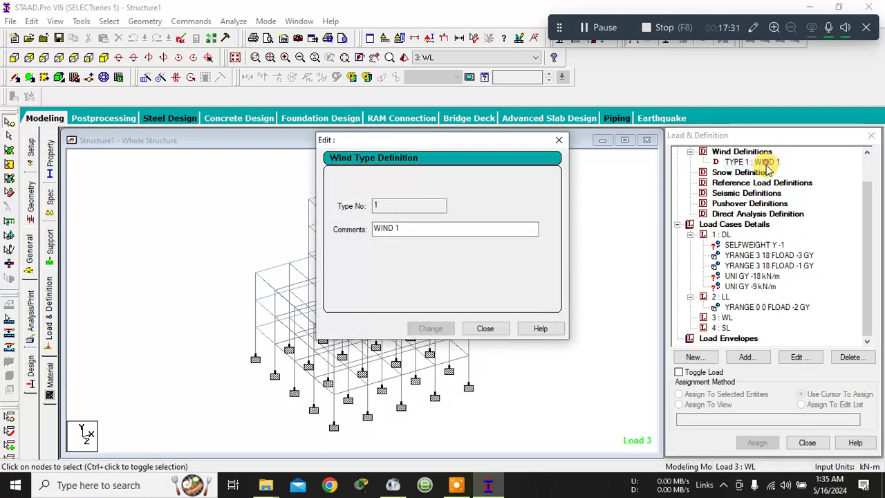
click(486, 328)
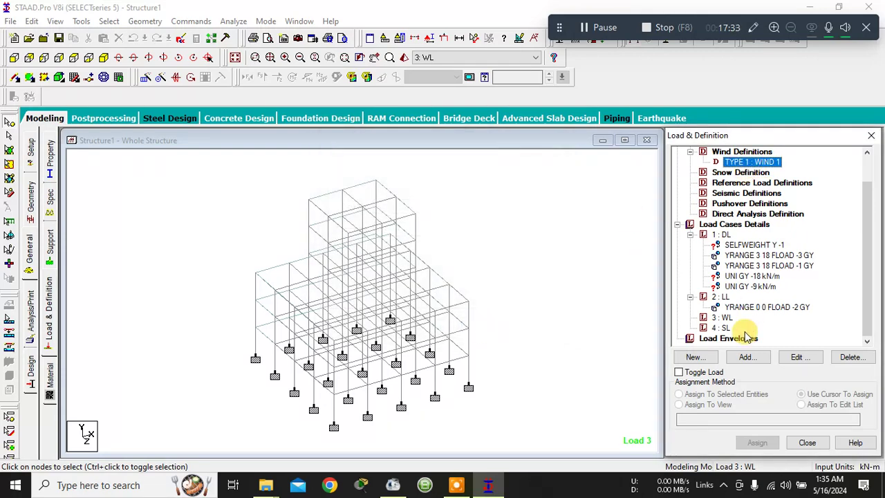
click(750, 358)
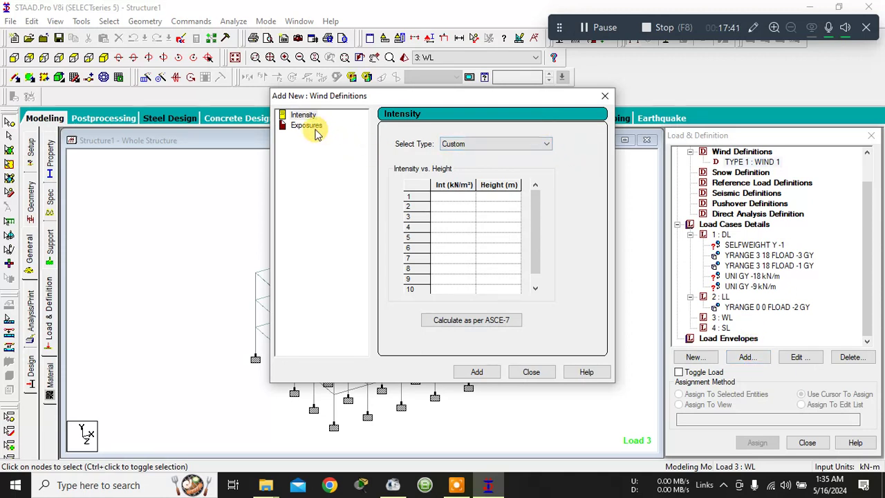
click(536, 142)
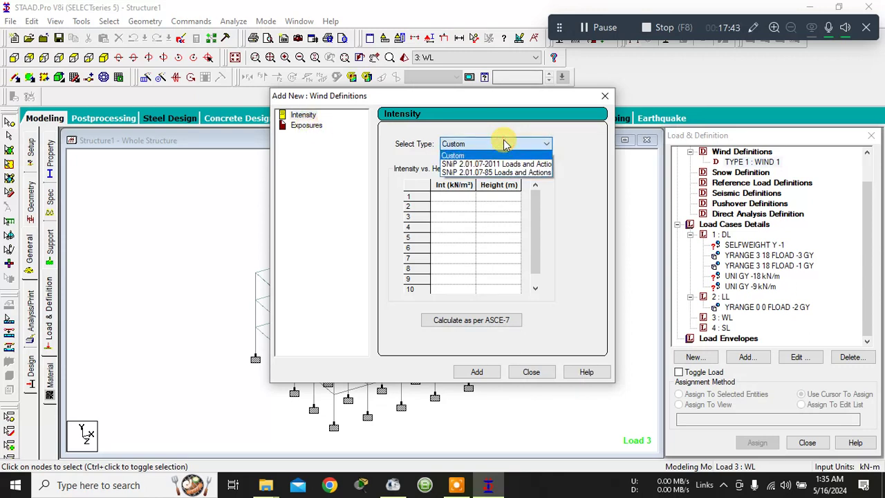
click(503, 142)
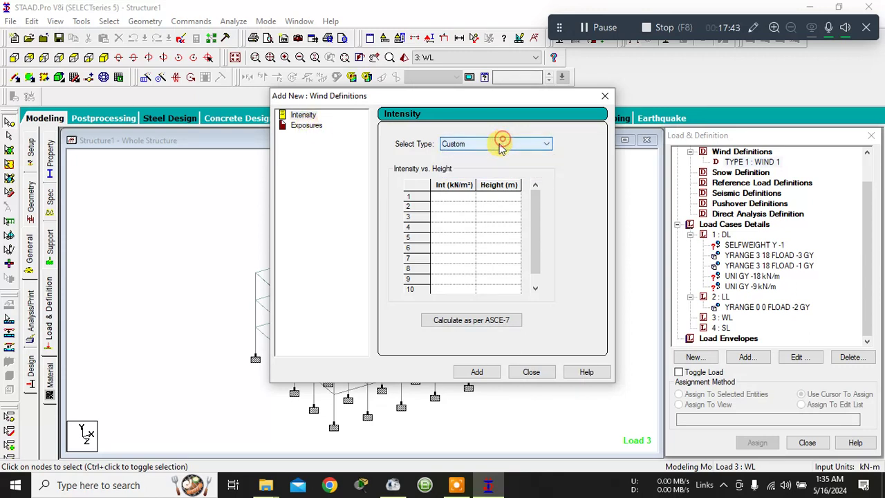
- Examine the common data, main building data and building design pressure of the ASCE-7 wind load calculation, and leave it without applying
click(494, 321)
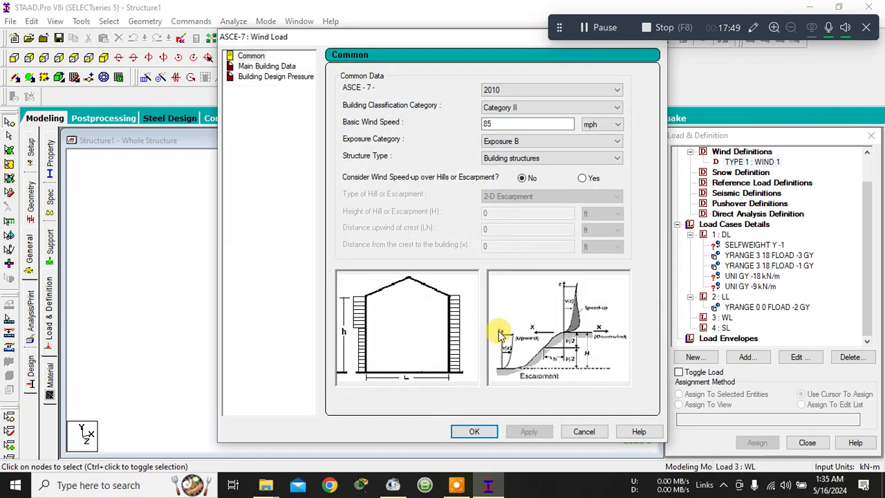
drag(524, 38, 297, 54)
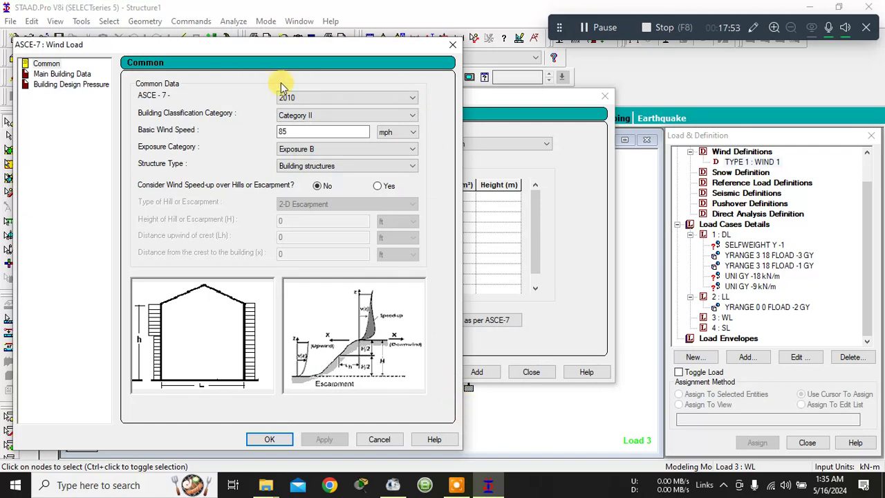
drag(299, 48, 481, 45)
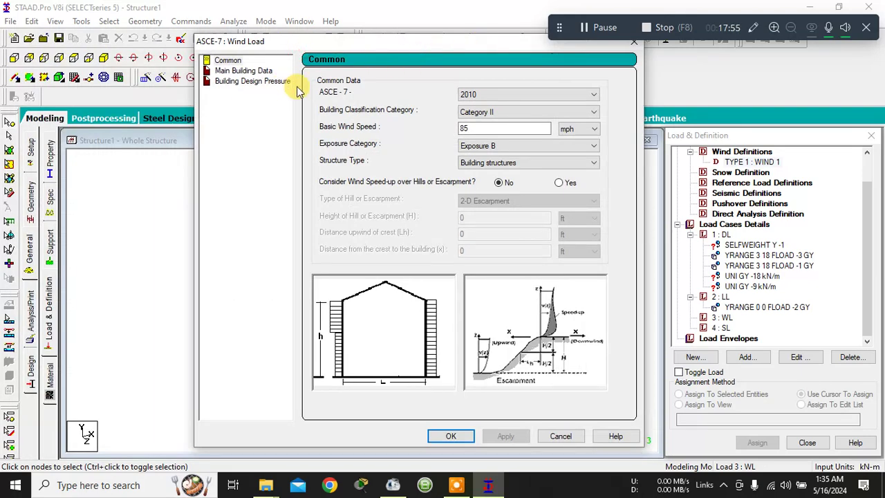
click(512, 96)
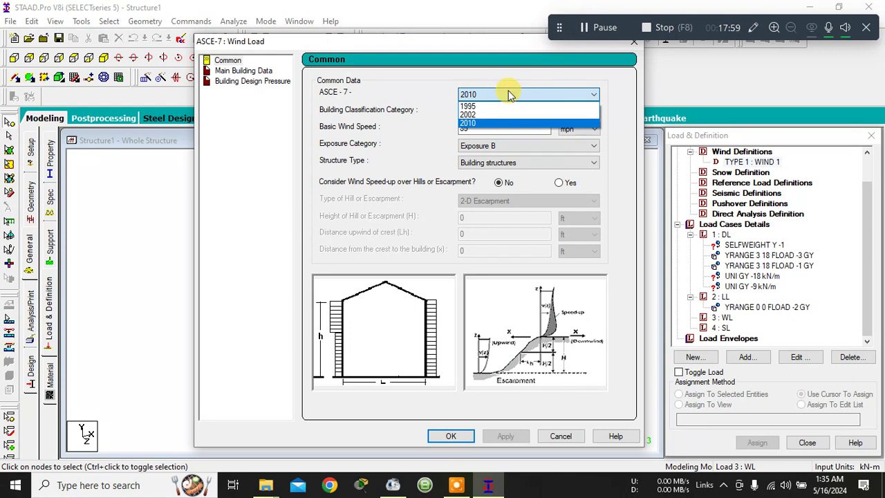
click(263, 71)
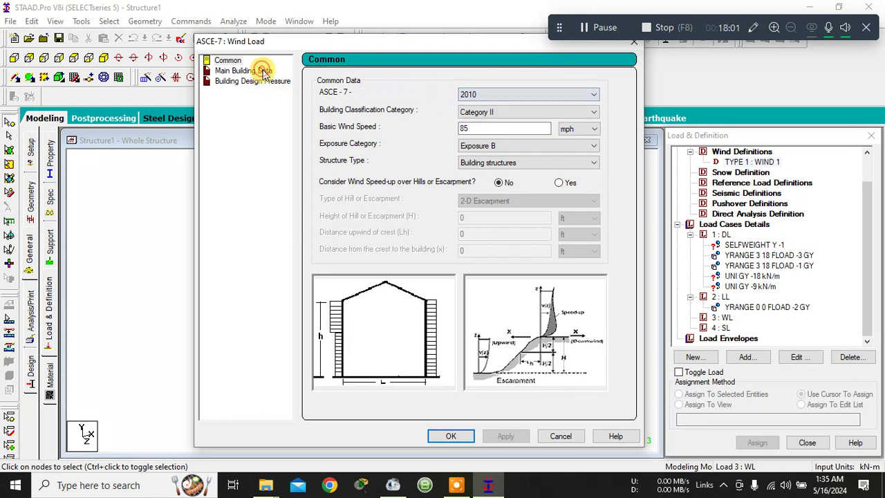
click(261, 71)
click(225, 61)
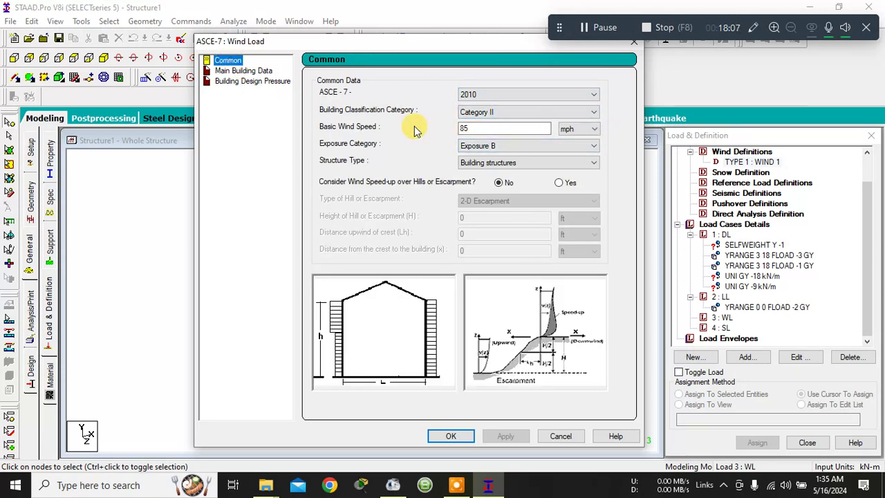
click(250, 82)
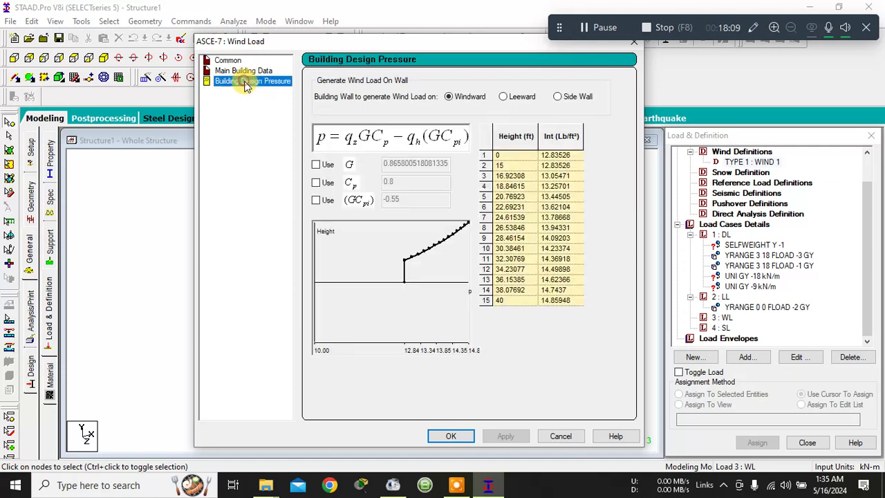
click(245, 73)
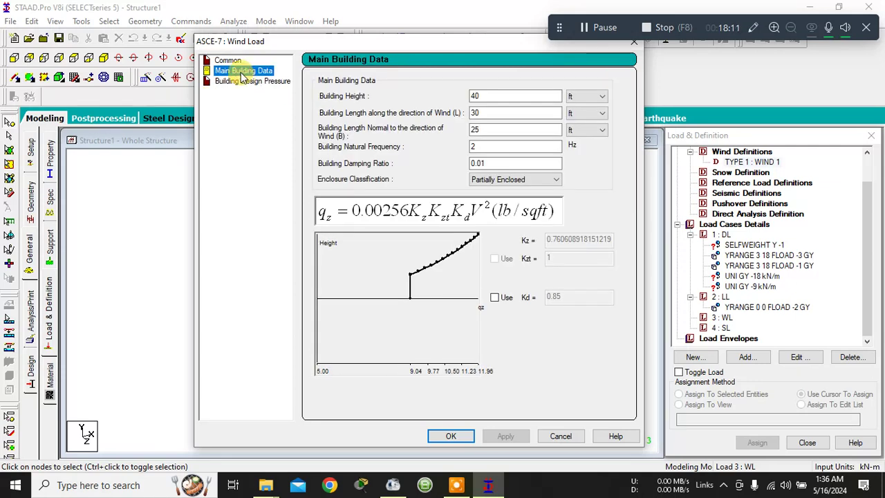
click(229, 61)
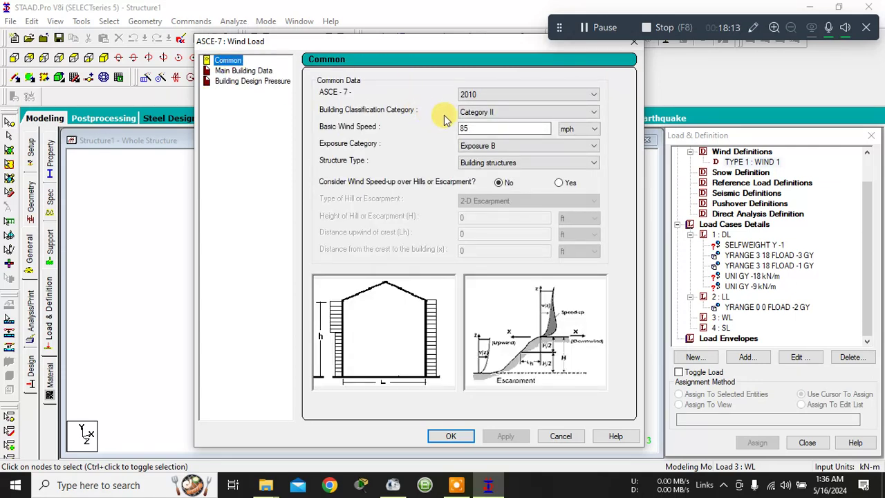
drag(462, 51, 511, 168)
click(681, 159)
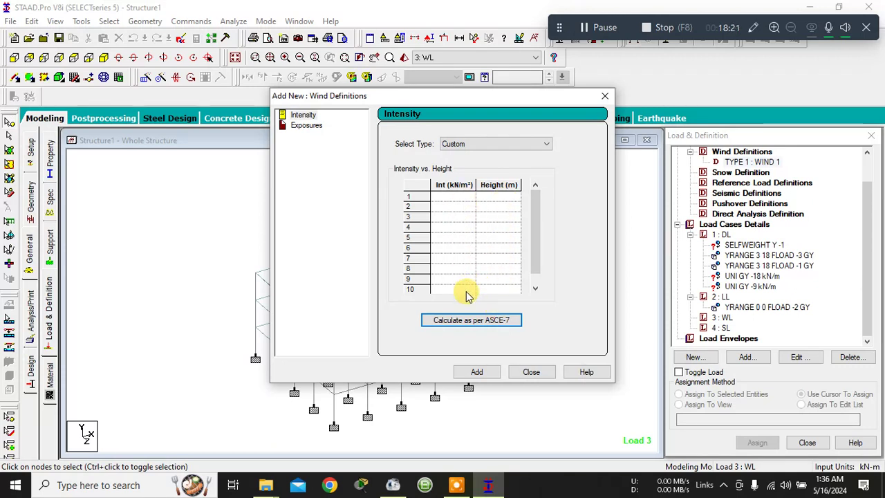
- Check the exposure factor setting of the wind definition and return to the intensity table
click(305, 126)
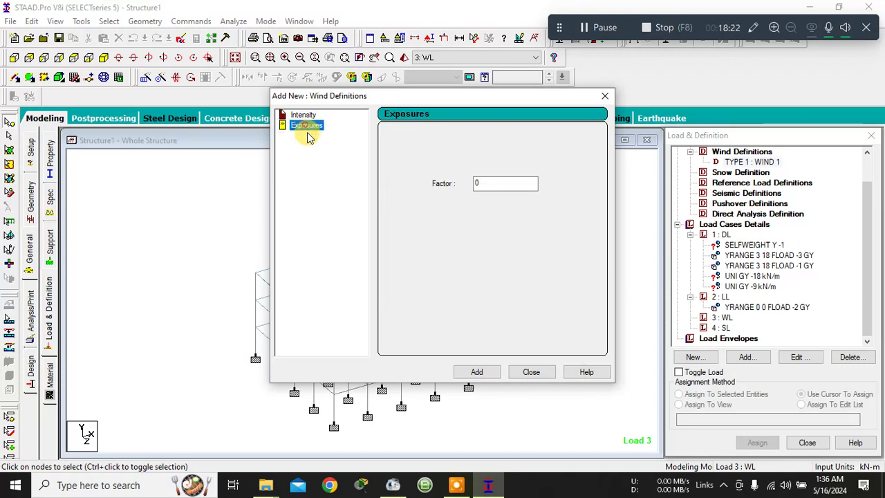
double_click(477, 183)
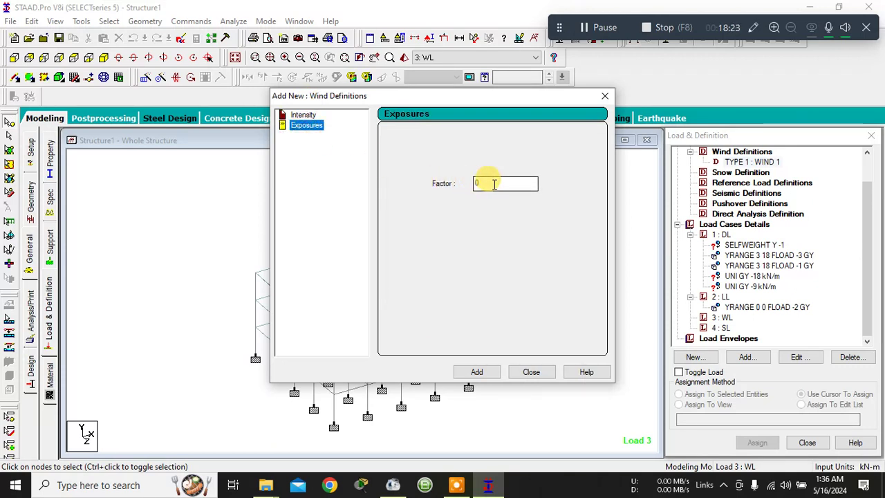
click(304, 115)
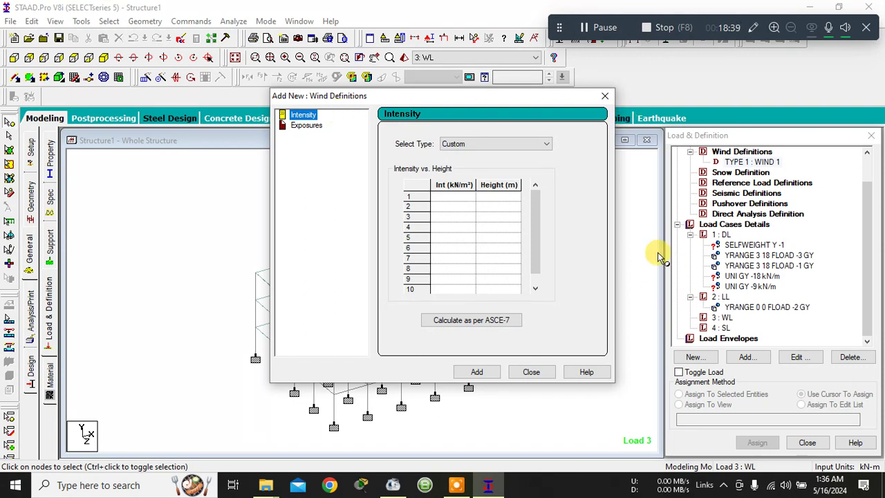
click(590, 30)
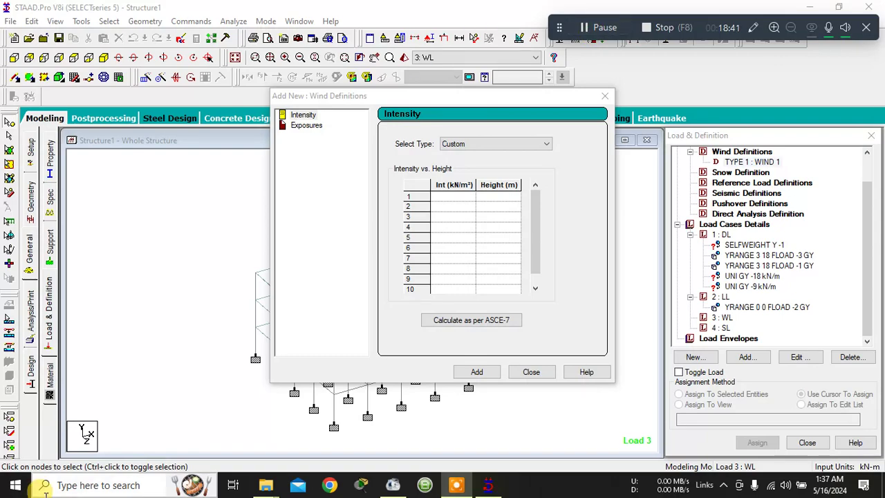
- Switch to File Explorer and open the IS-875-part-3-2015 PDF from the Desktop folder
mouse_move(269, 488)
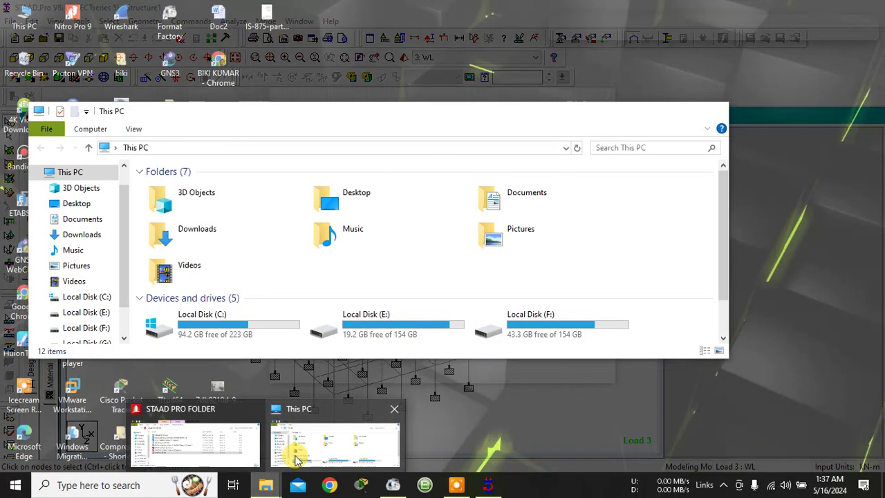
click(290, 453)
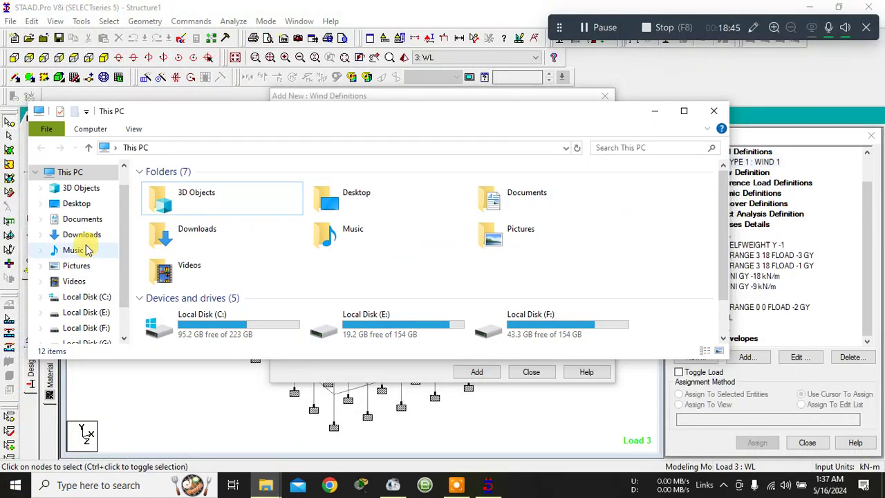
click(75, 204)
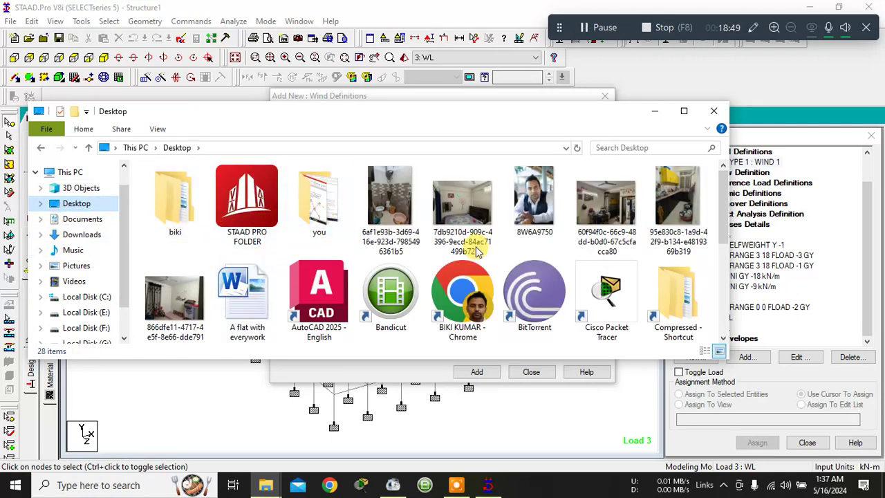
click(251, 310)
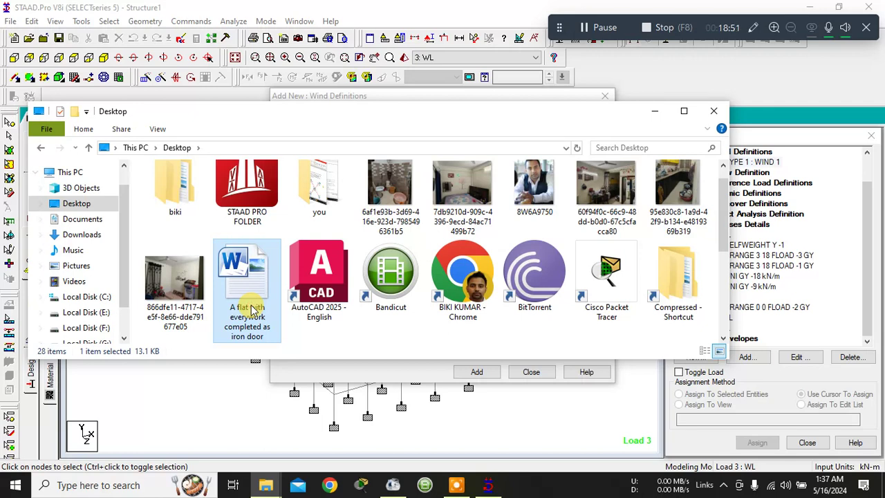
key(i)
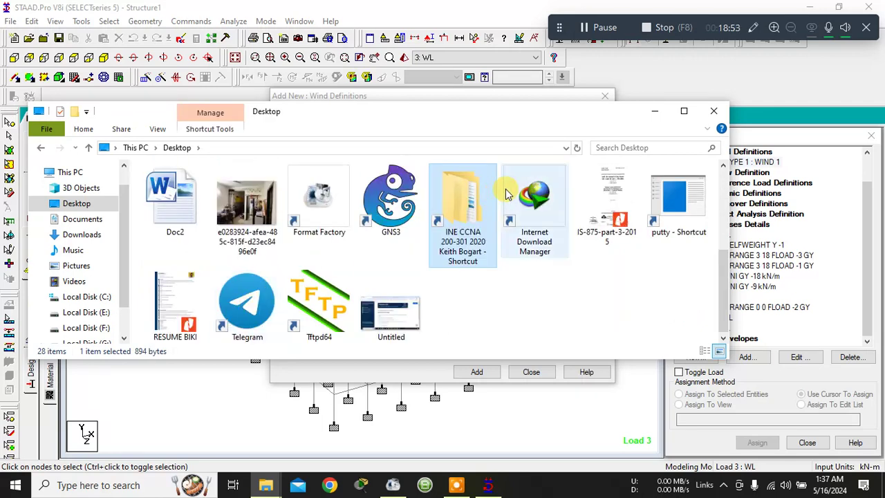
double_click(605, 195)
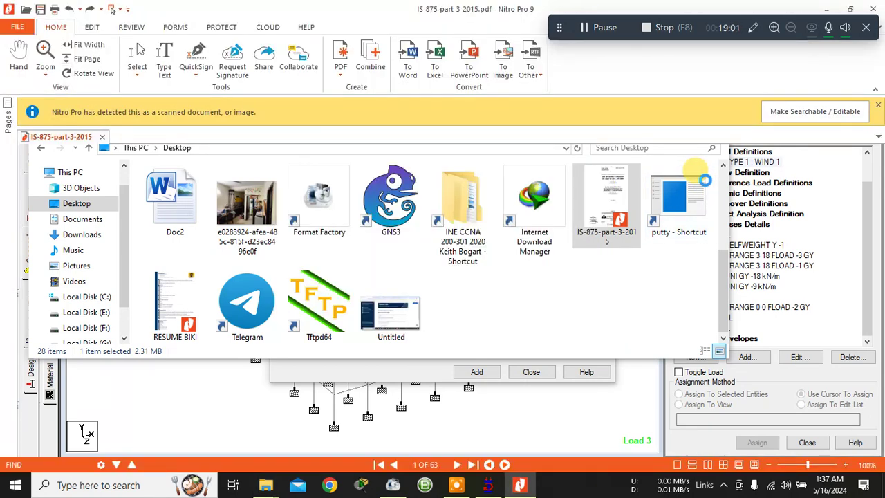
- Look through the IS 875 Part 3 code for the basic wind speed map and the Table 1 risk coefficients
scroll(628, 256, down, 5)
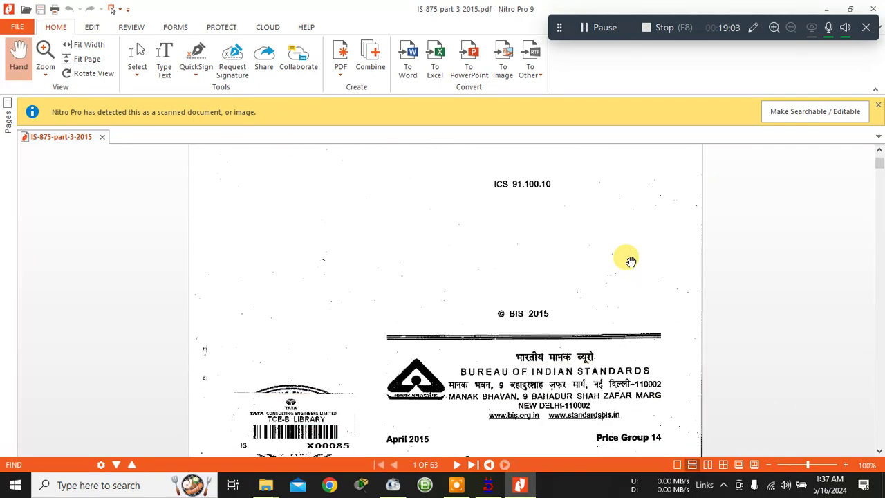
scroll(631, 261, down, 20)
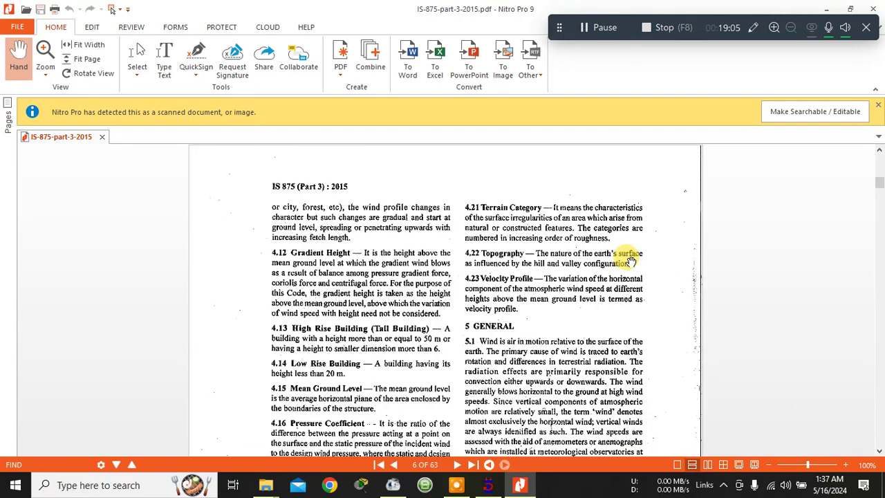
scroll(631, 261, down, 10)
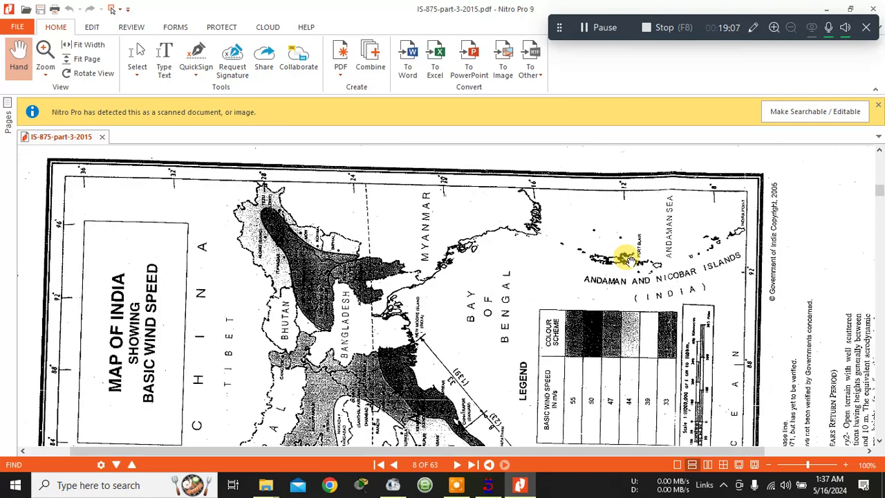
scroll(628, 258, right, 5)
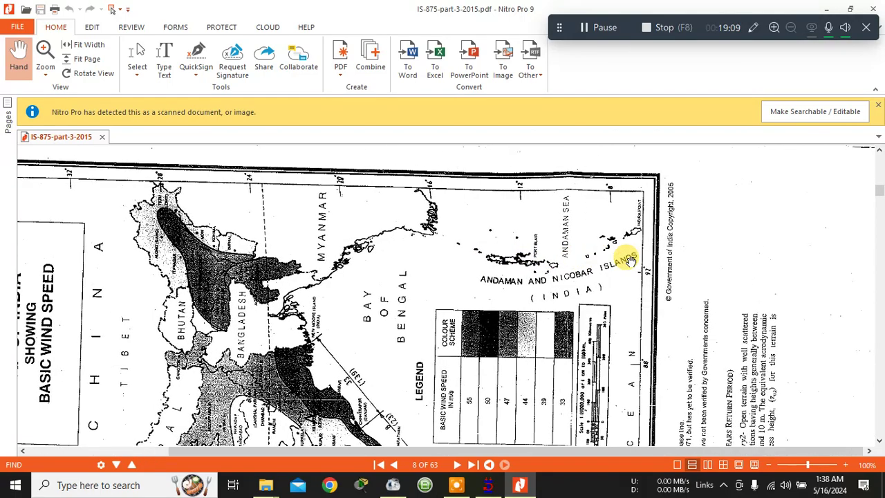
scroll(630, 262, down, 10)
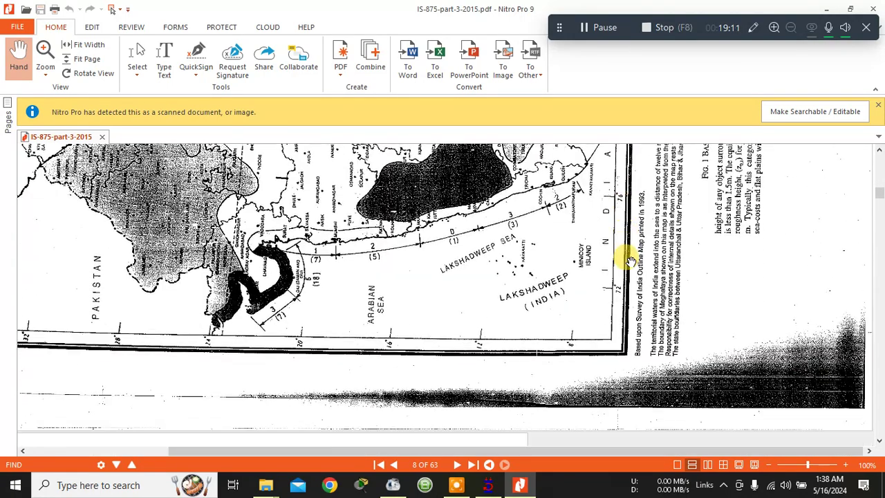
scroll(630, 262, down, 1)
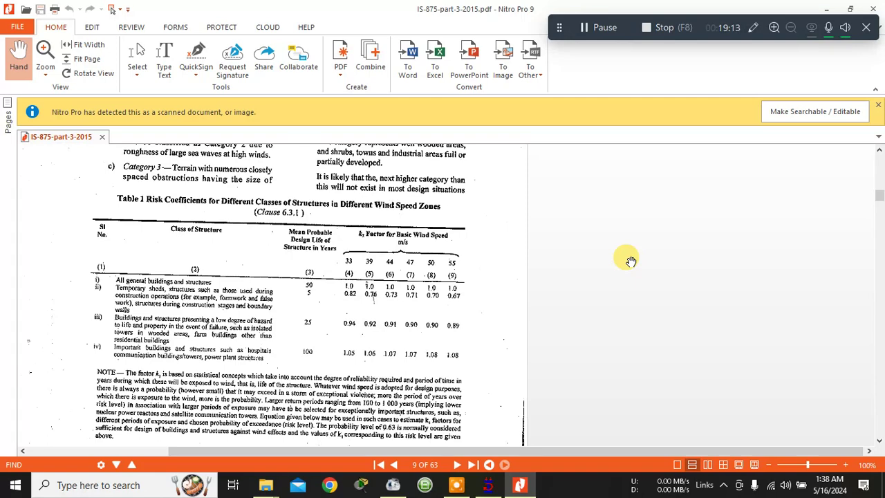
- Examine the terrain and height multipliers in Table 2 of IS 875 Part 3, and switch to the wind intensity table in STAAD.Pro
scroll(431, 326, down, 19)
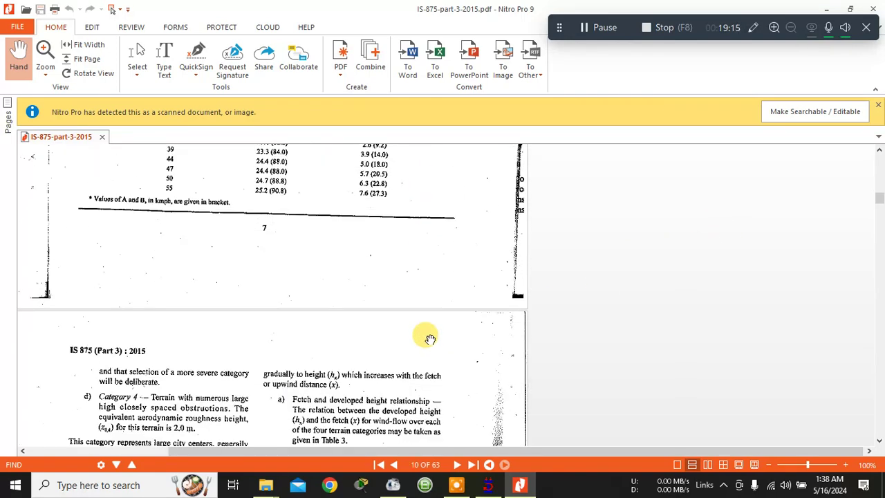
scroll(427, 338, down, 18)
scroll(188, 216, up, 2)
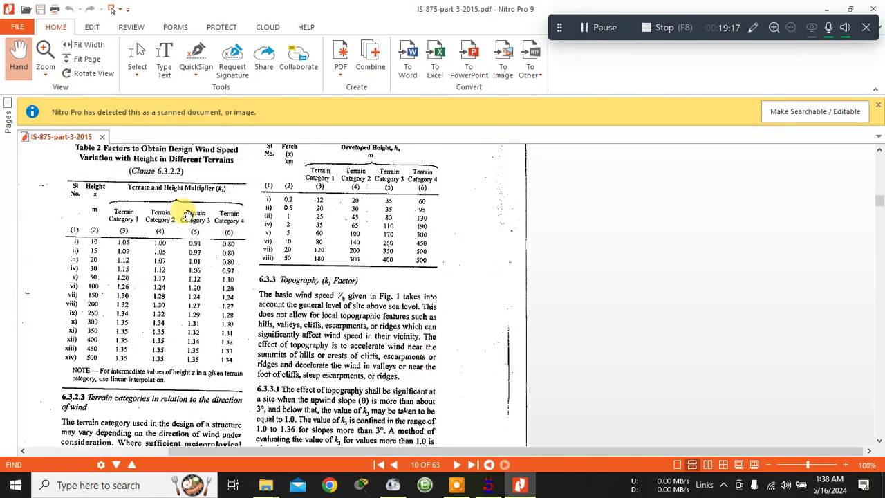
scroll(188, 216, up, 1)
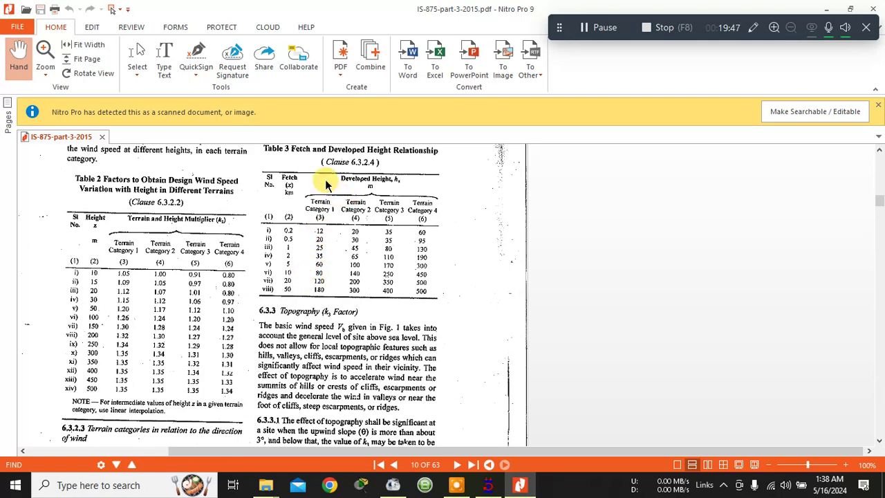
scroll(207, 262, up, 5)
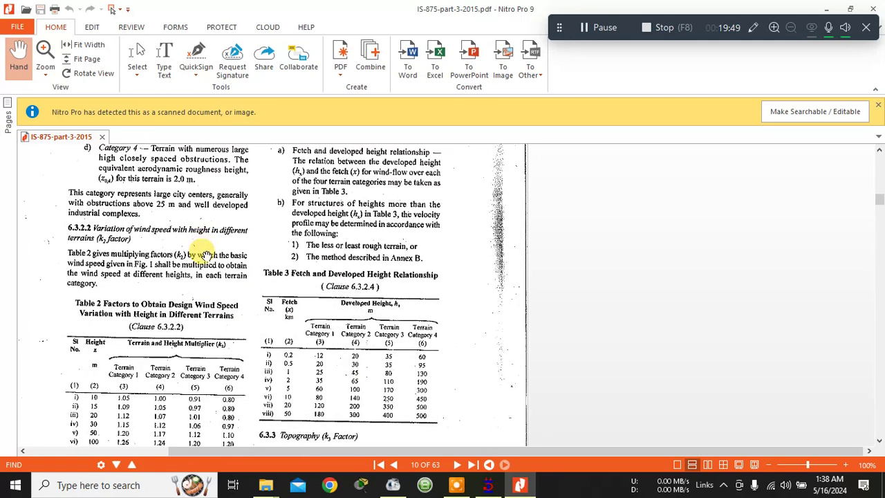
scroll(207, 266, up, 5)
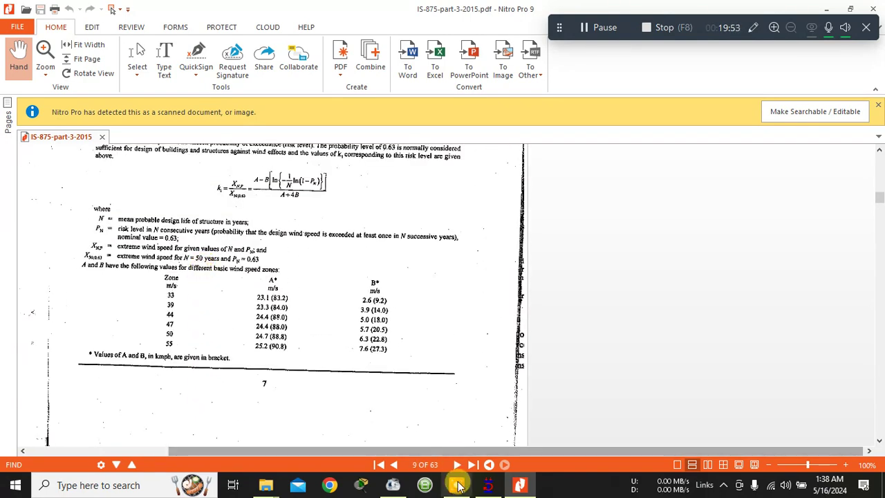
click(492, 484)
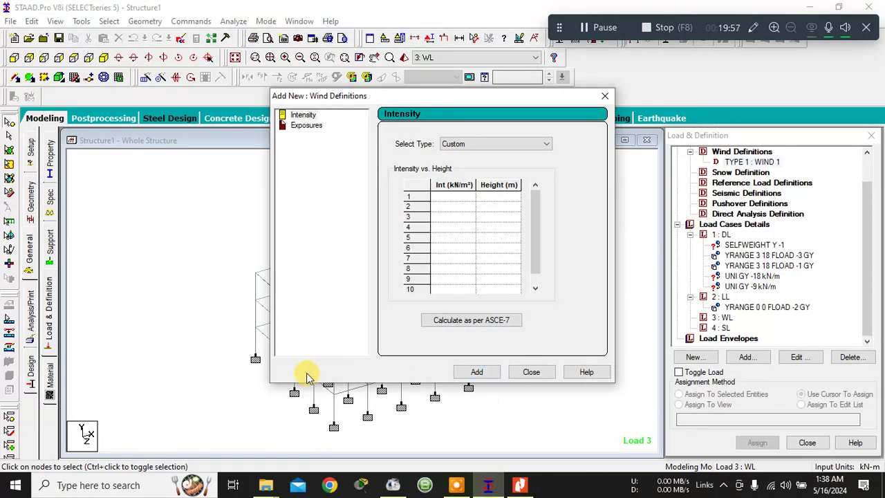
- Return to the IS 875 Part 3 PDF and review the Table 2 k2 factors and the k3 topography factor in clause 6.3.3
key(alt+Tab)
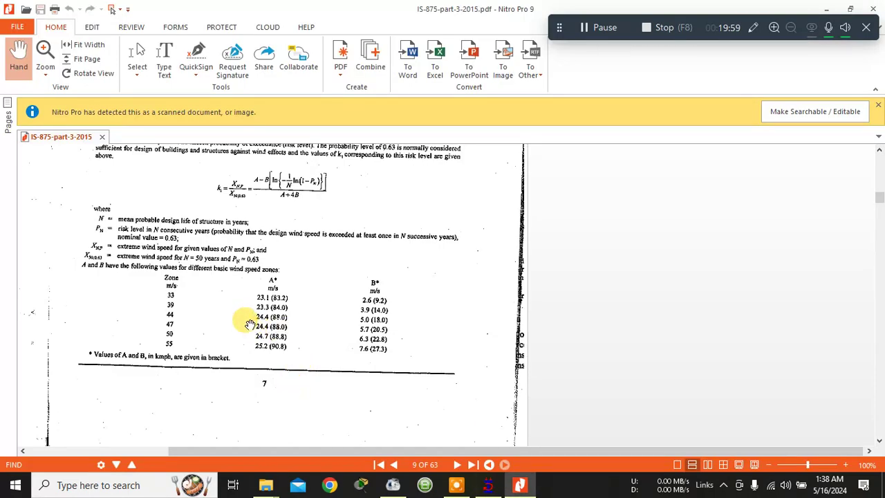
scroll(261, 317, down, 5)
scroll(262, 319, down, 5)
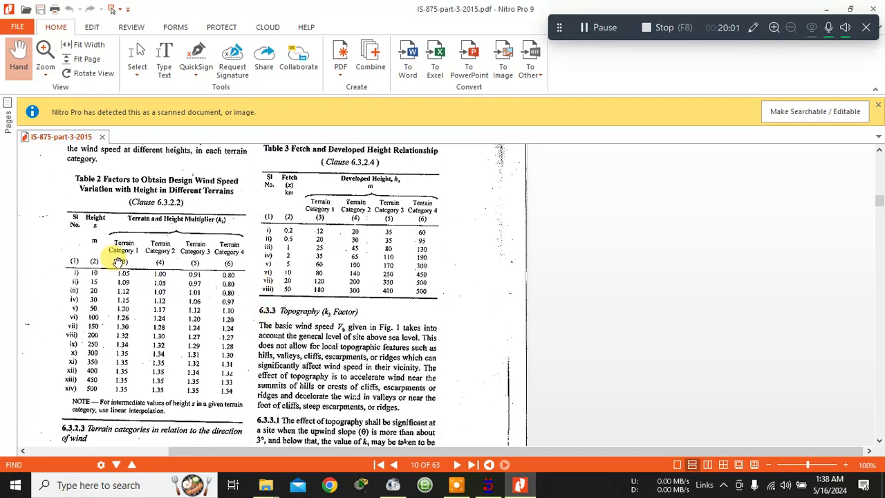
ctrl+scroll(111, 243, up, 1)
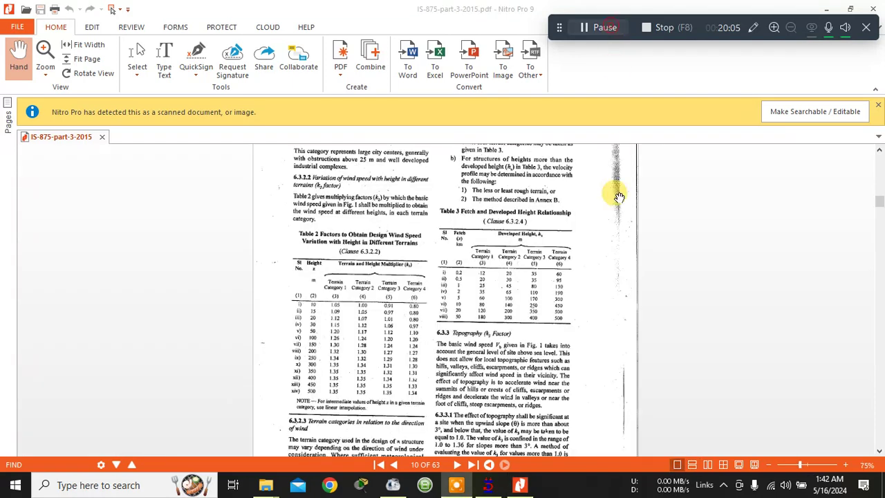
scroll(421, 284, down, 4)
scroll(432, 294, up, 1)
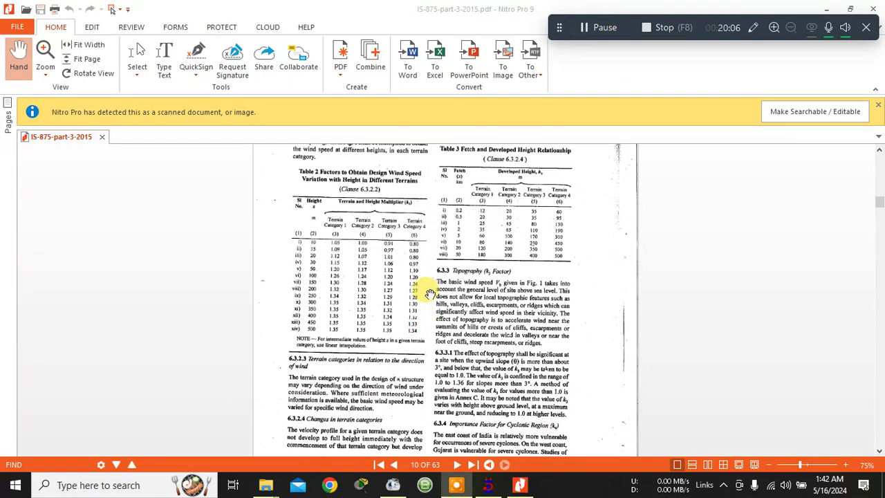
scroll(470, 318, up, 5)
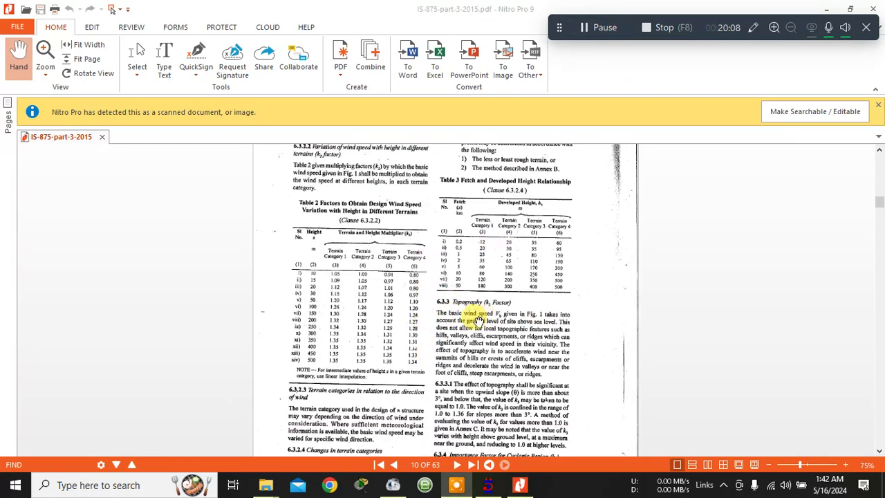
scroll(475, 326, down, 10)
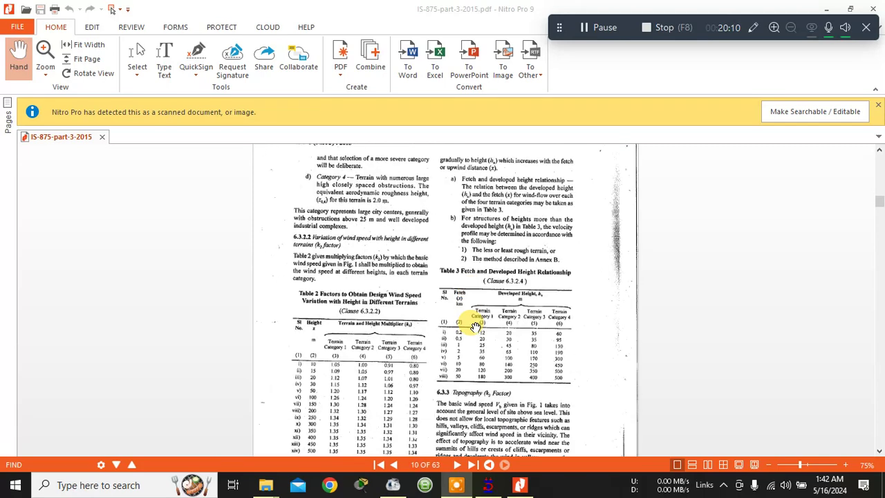
scroll(406, 213, down, 3)
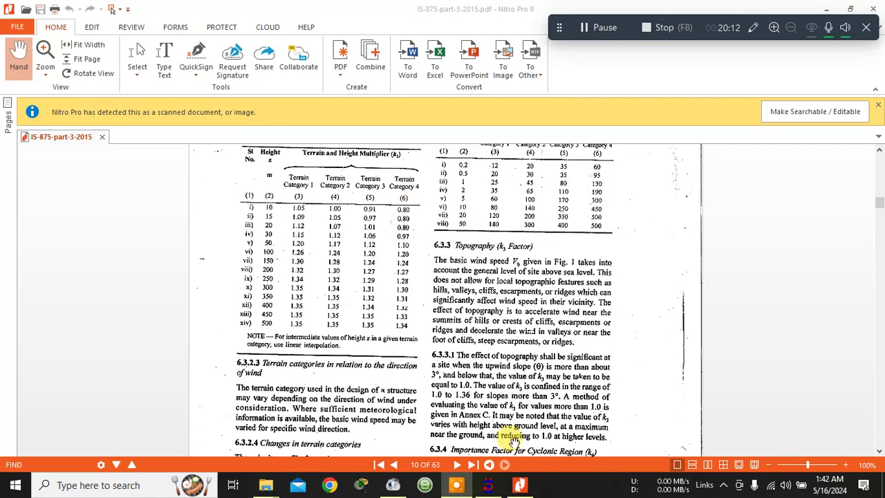
- Switch to STAAD.Pro and allow Auto Save to save the structure file
click(488, 485)
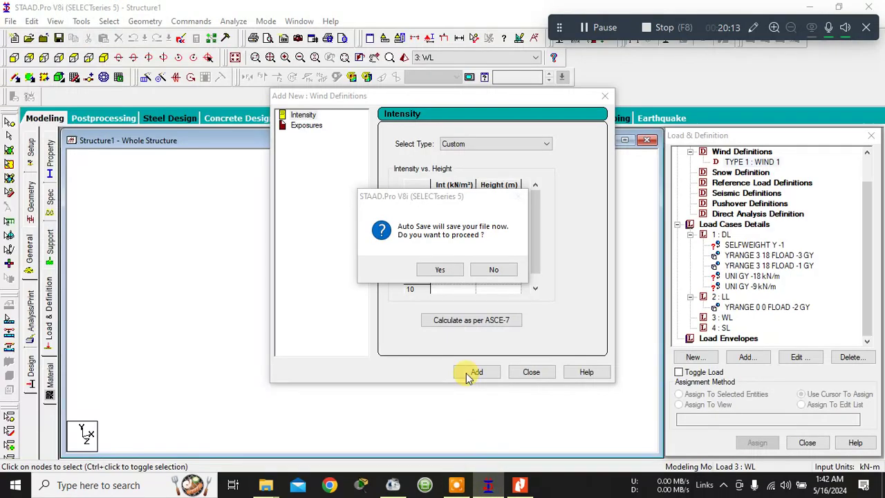
click(458, 271)
click(379, 266)
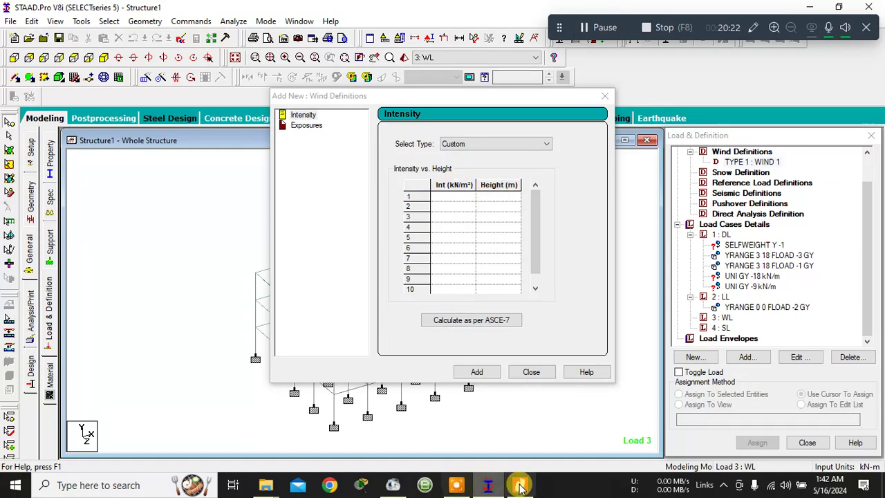
- Switch to the IS 875 Part 3 PDF and look through the risk coefficients, the design wind speed clause 6.3 and the basic wind speed map
mouse_move(520, 488)
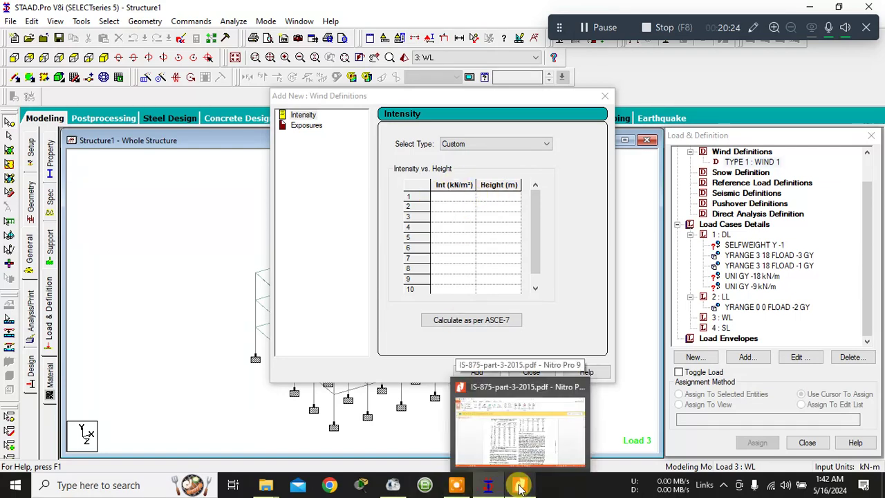
click(520, 487)
scroll(406, 366, up, 10)
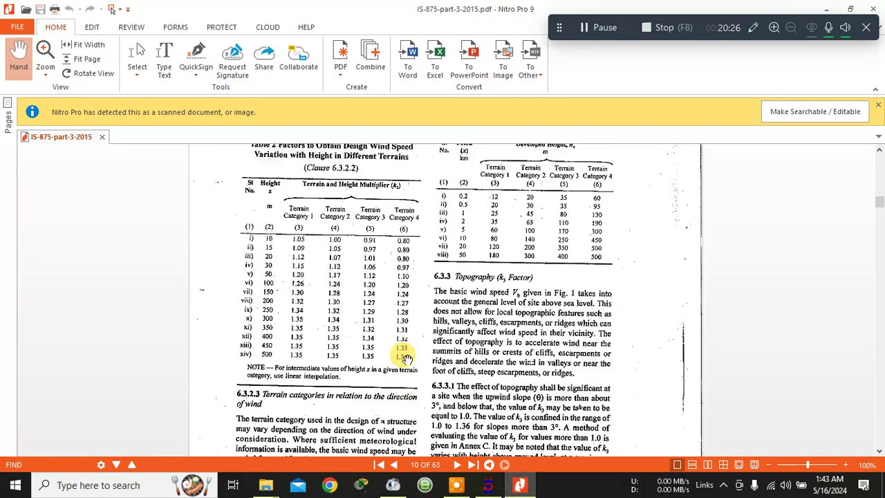
scroll(405, 367, up, 10)
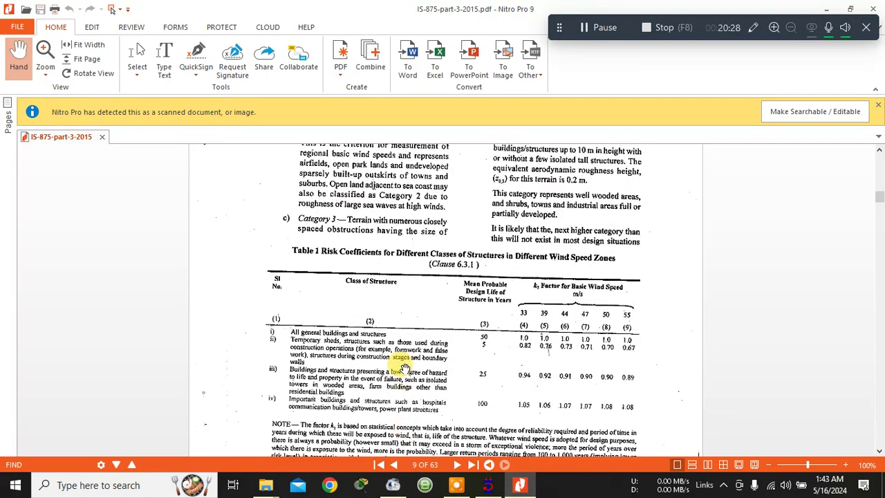
scroll(401, 374, up, 10)
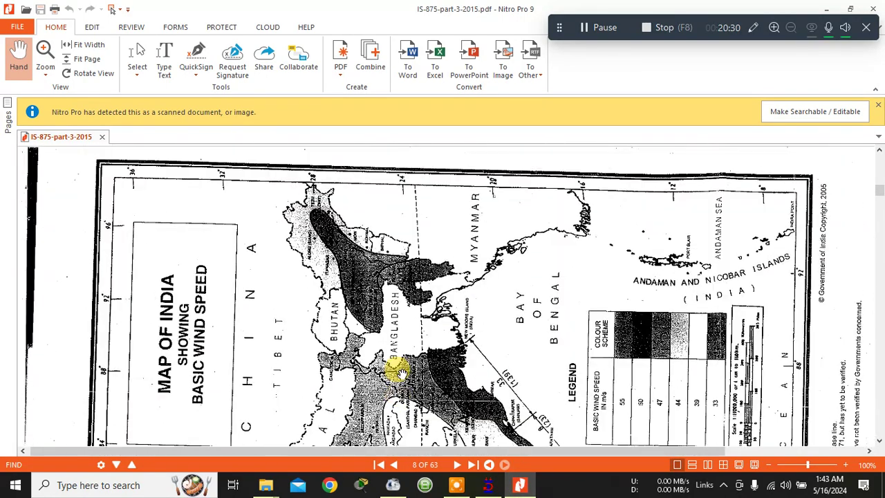
scroll(401, 366, up, 10)
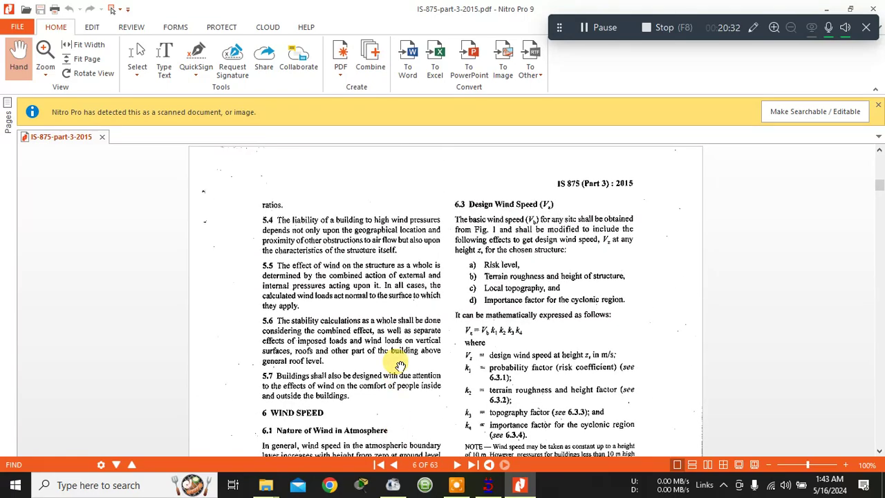
scroll(400, 365, down, 10)
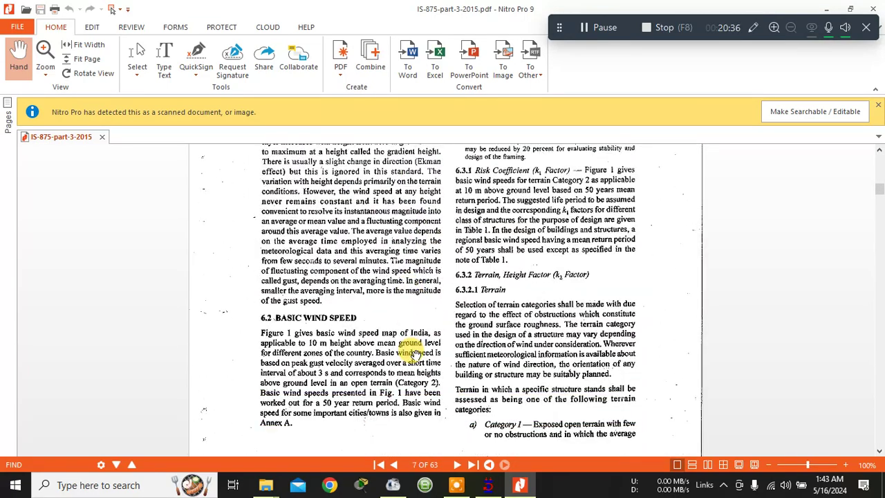
scroll(414, 352, down, 10)
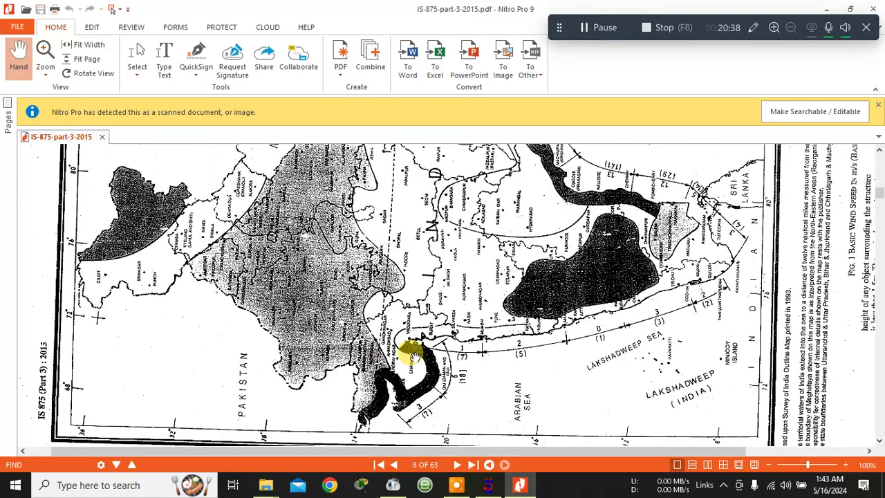
- Find section 7.2 of the wind code and examine the formulas for wind pressure at height z and design wind pressure
scroll(413, 354, down, 10)
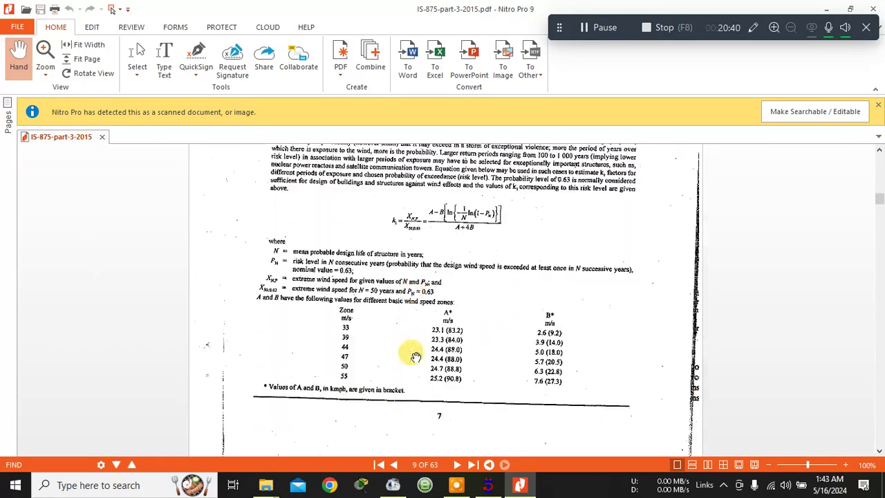
scroll(414, 355, down, 5)
scroll(415, 356, down, 8)
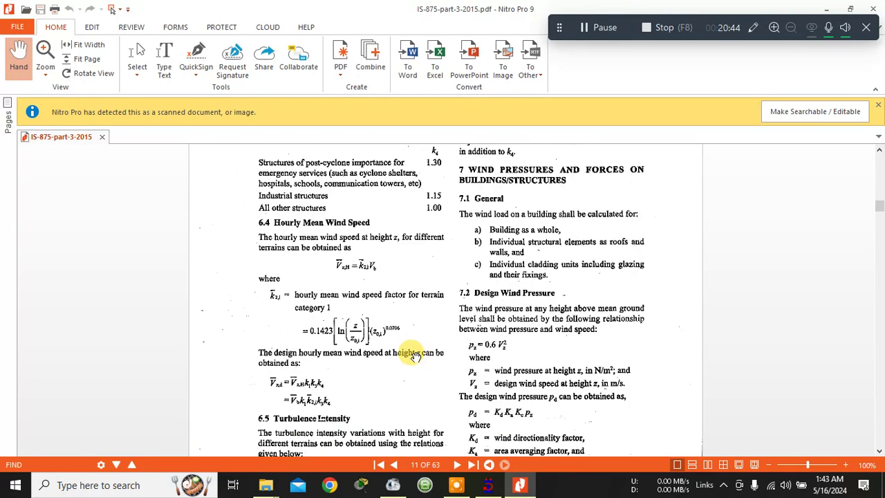
scroll(415, 355, down, 3)
ctrl+scroll(531, 204, up, 3)
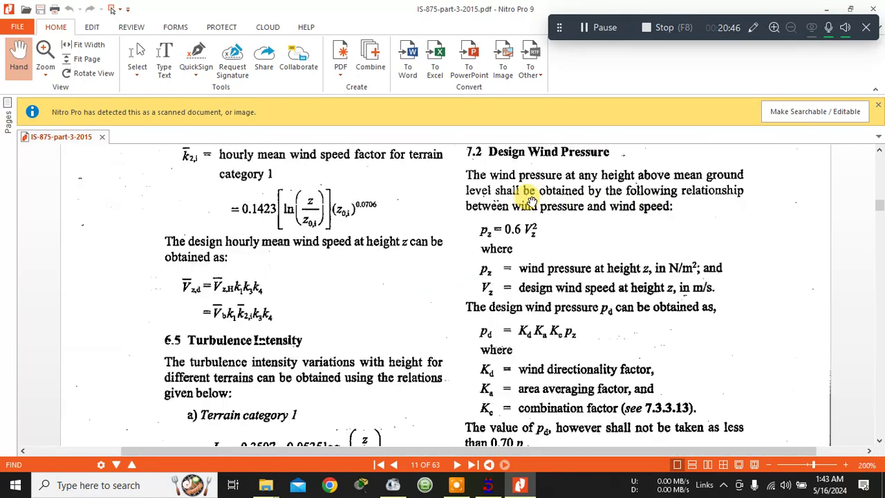
ctrl+scroll(511, 200, down, 1)
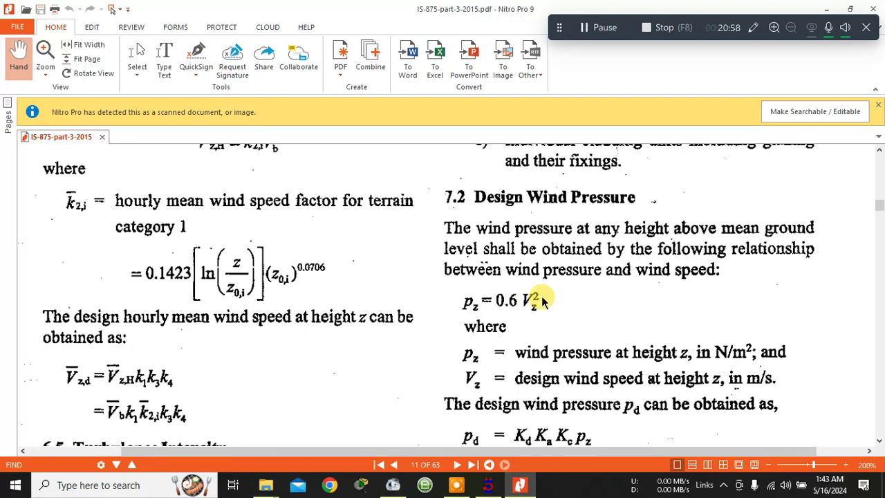
scroll(543, 301, down, 2)
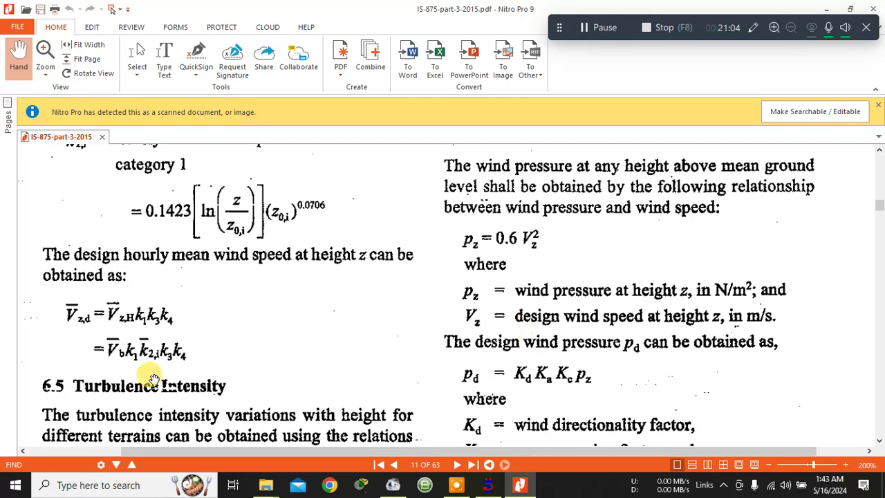
ctrl+scroll(253, 310, down, 2)
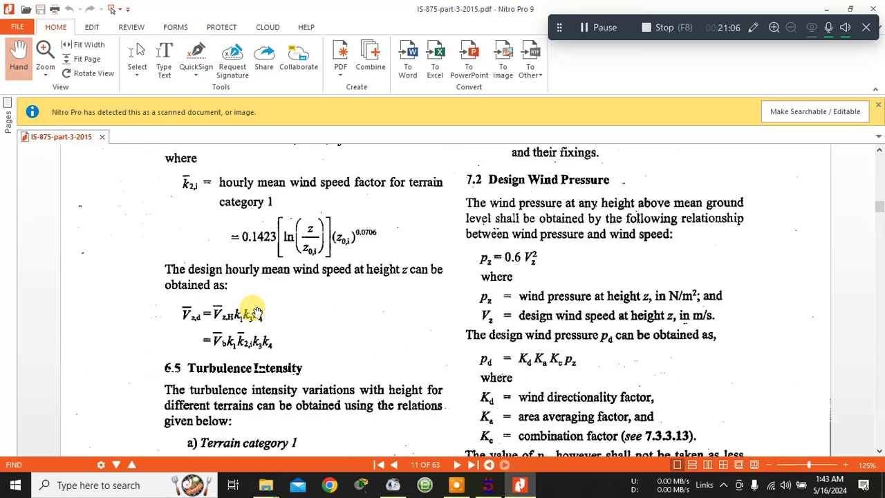
scroll(469, 356, down, 2)
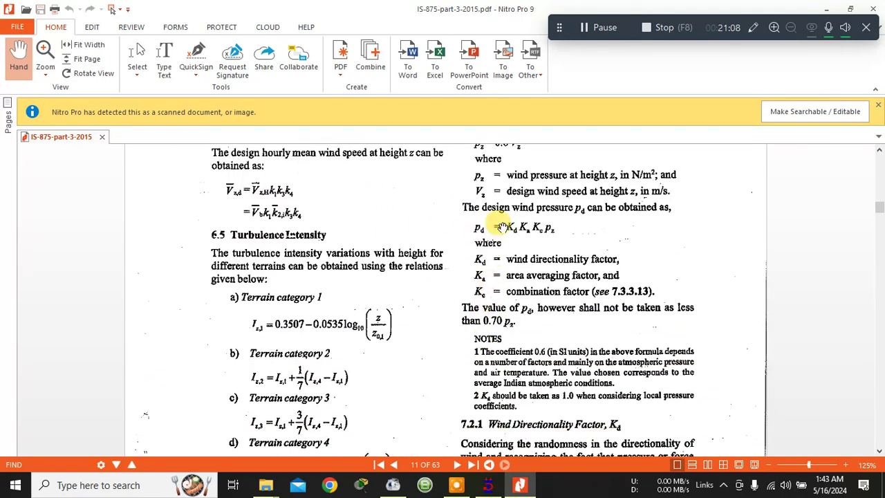
scroll(491, 210, up, 1)
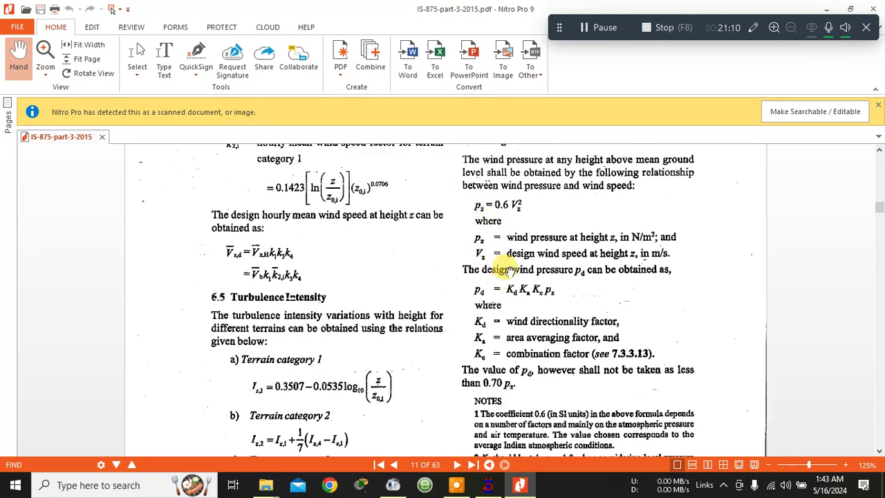
- Skim the pressure coefficient clauses from section 7.3 through the Fig. 2 diagrams of buildings with one side openings
scroll(523, 340, down, 10)
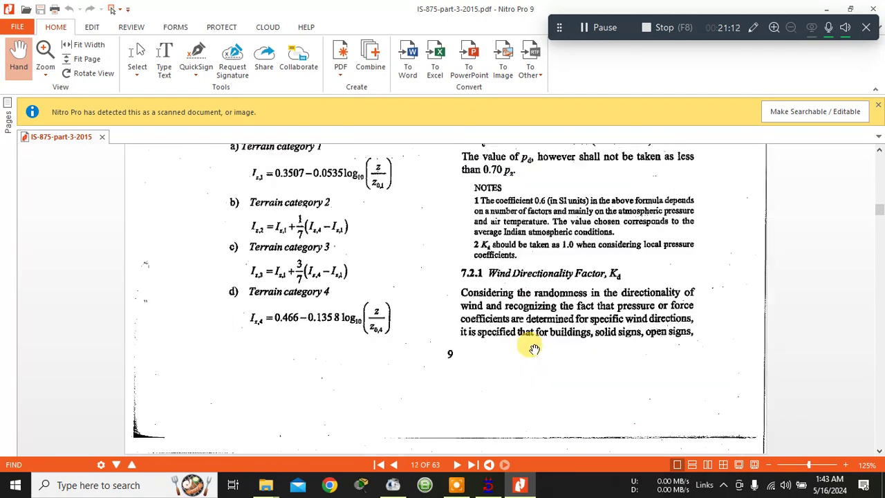
scroll(533, 349, down, 10)
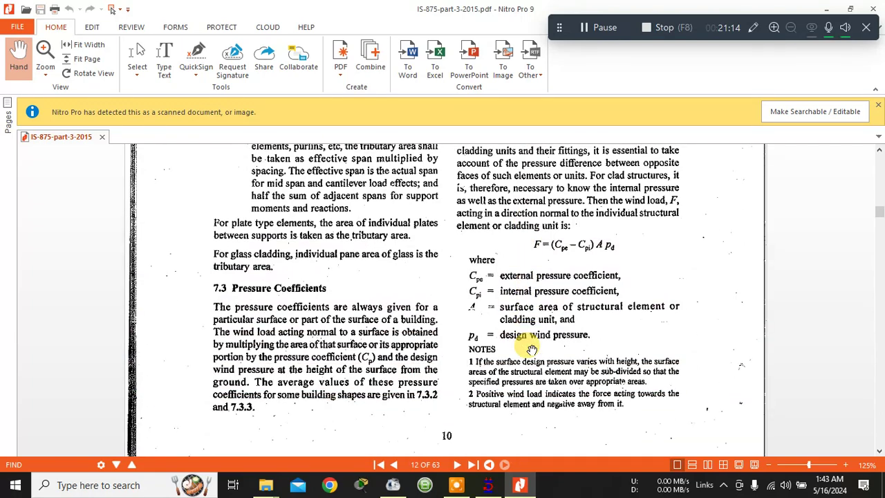
scroll(533, 349, down, 8)
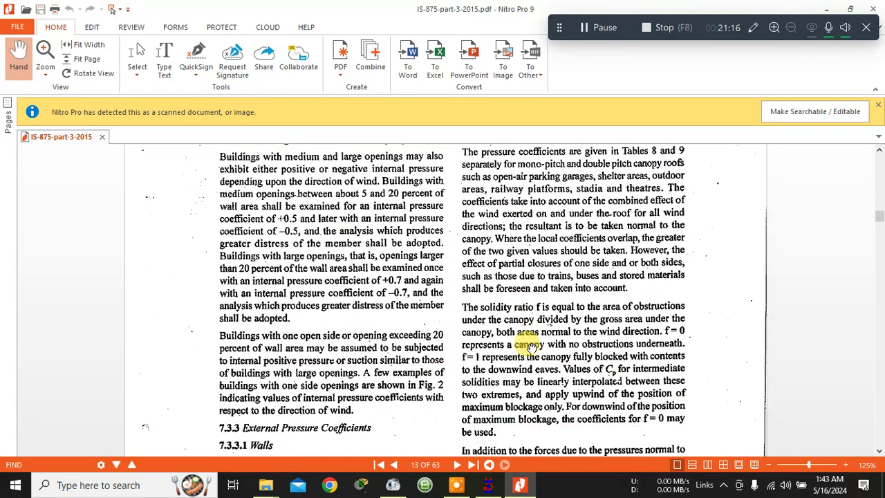
ctrl+scroll(531, 348, down, 2)
ctrl+scroll(531, 347, down, 4)
ctrl+scroll(530, 347, up, 3)
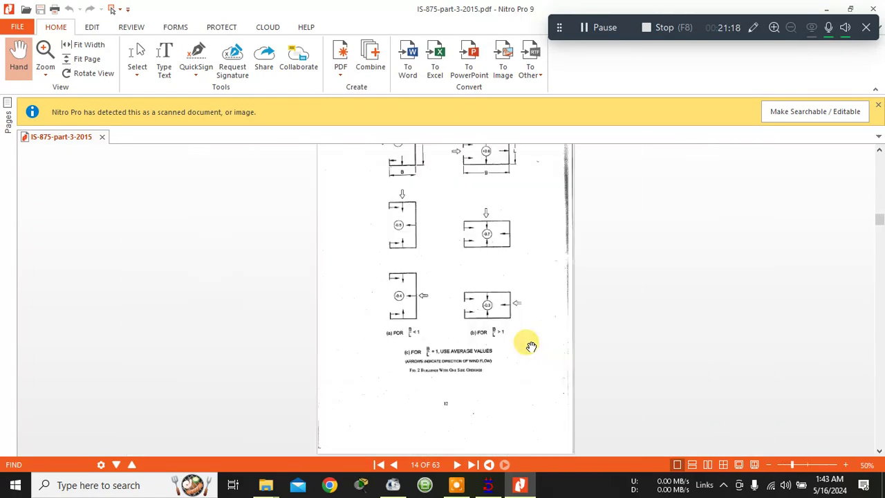
- Go back to section 6.3 and examine the design wind speed formula with its k1 to k4 factors and the risk coefficient clause
scroll(528, 343, up, 6)
scroll(514, 345, up, 5)
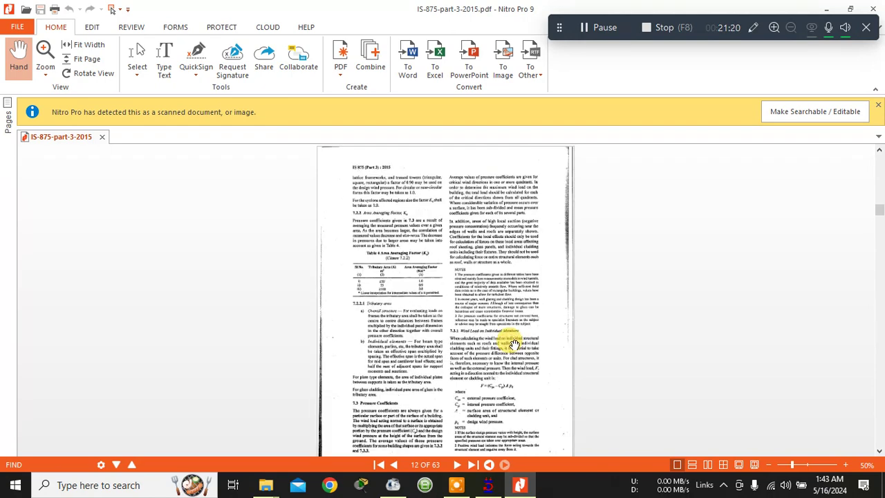
scroll(515, 350, up, 5)
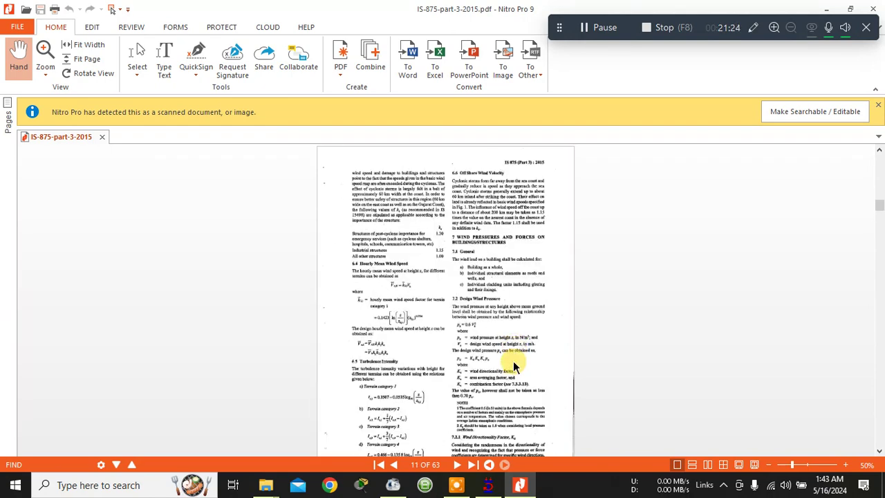
scroll(510, 367, up, 5)
scroll(510, 363, up, 5)
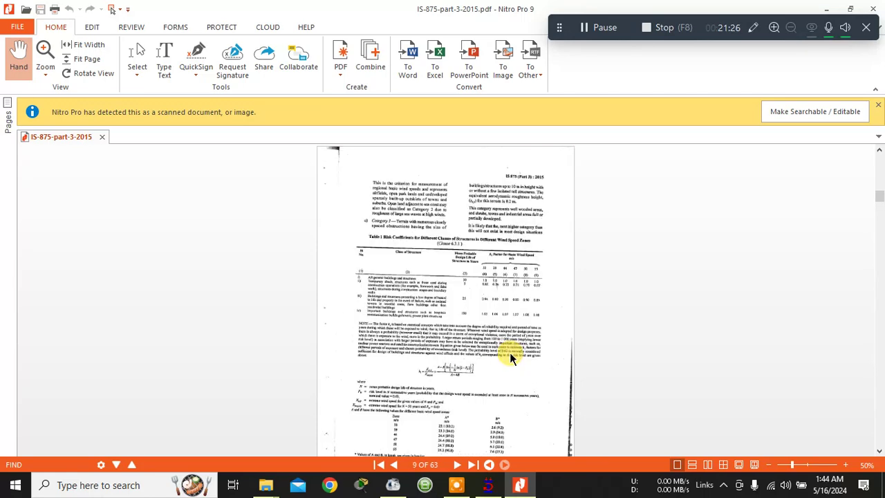
scroll(511, 355, up, 5)
scroll(508, 349, up, 5)
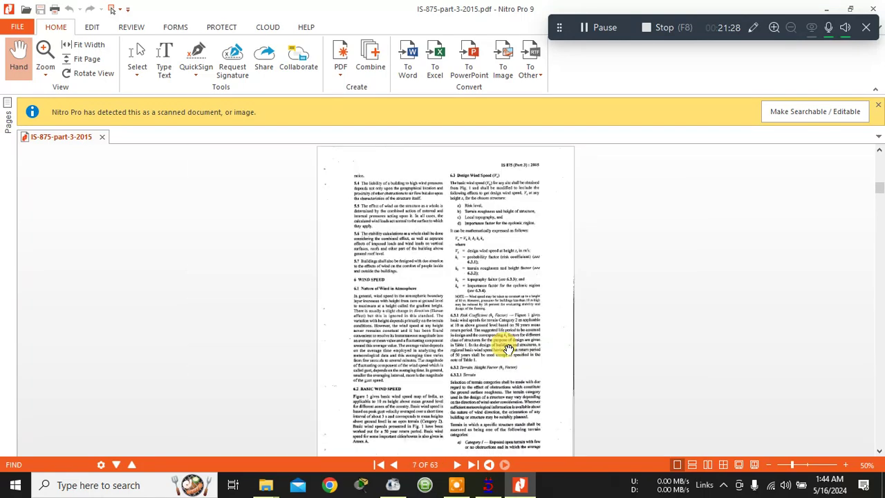
ctrl+scroll(478, 230, up, 3)
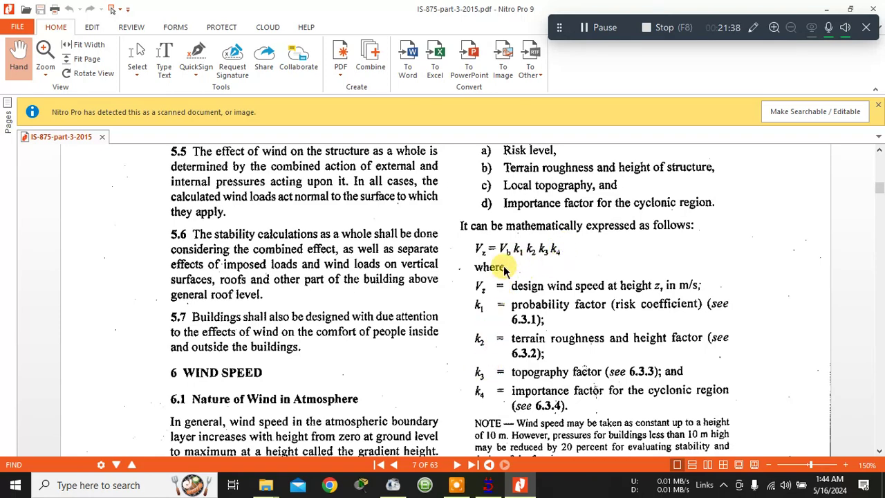
scroll(486, 365, down, 1)
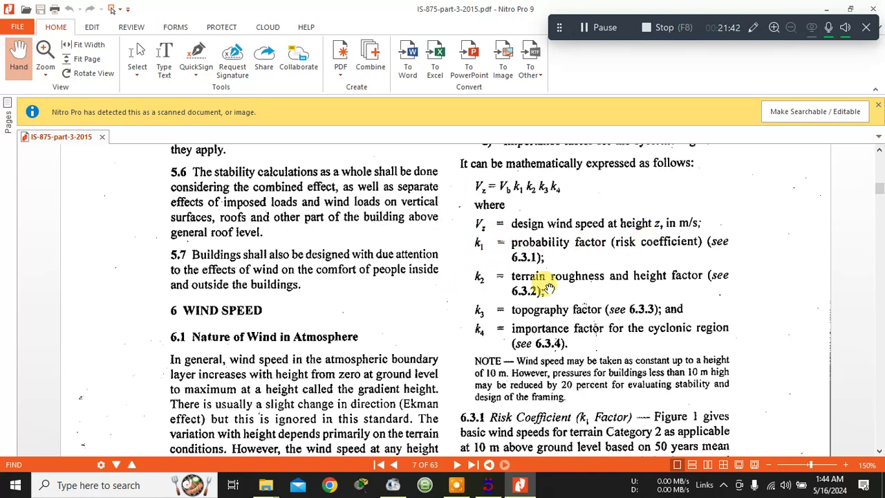
scroll(539, 318, down, 4)
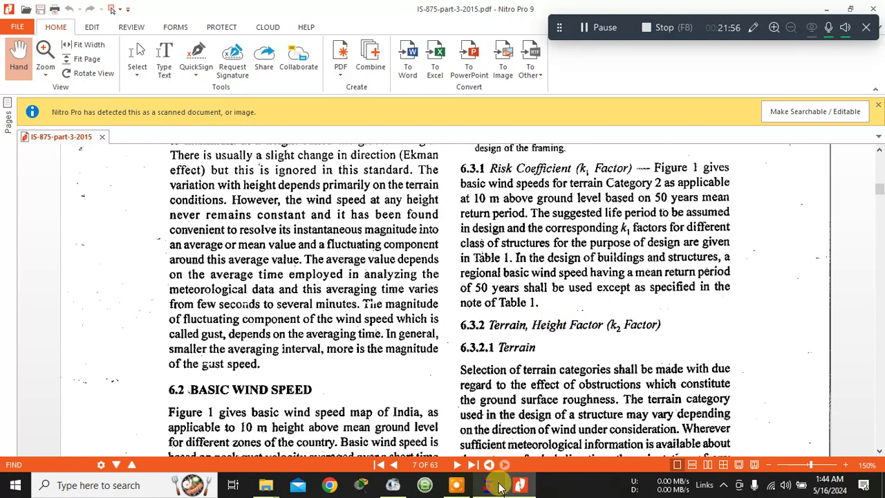
- Switch to STAAD.Pro and review the intensity types and the empty intensity versus height table of the wind definition, keeping Custom
mouse_move(498, 486)
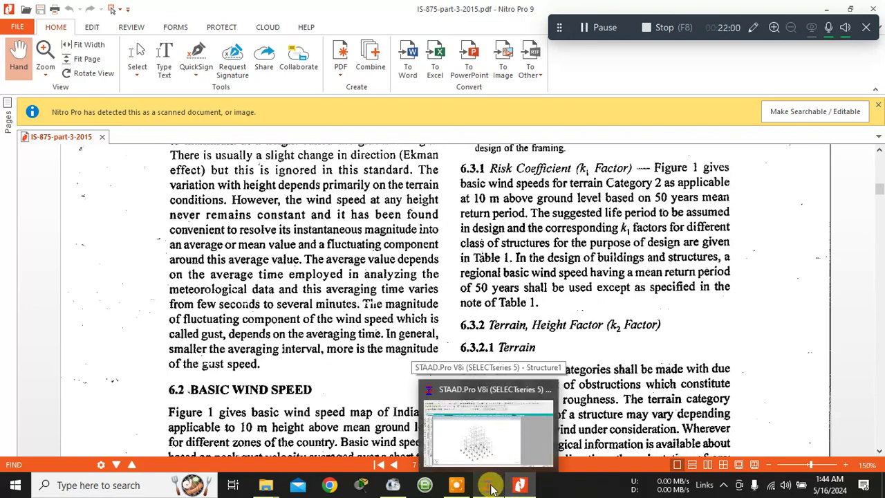
click(491, 488)
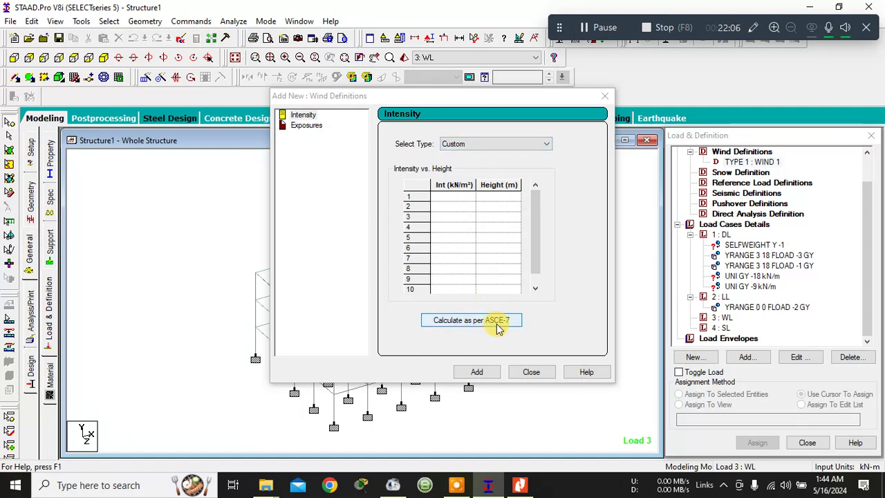
click(499, 145)
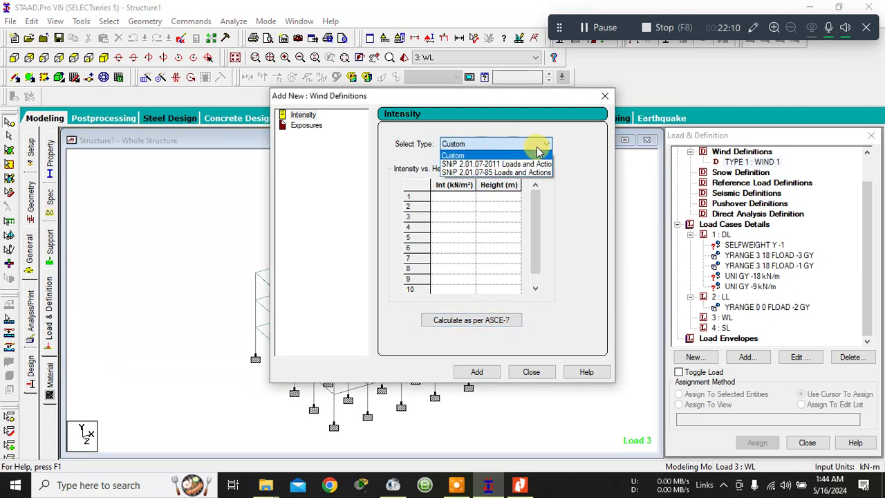
click(561, 148)
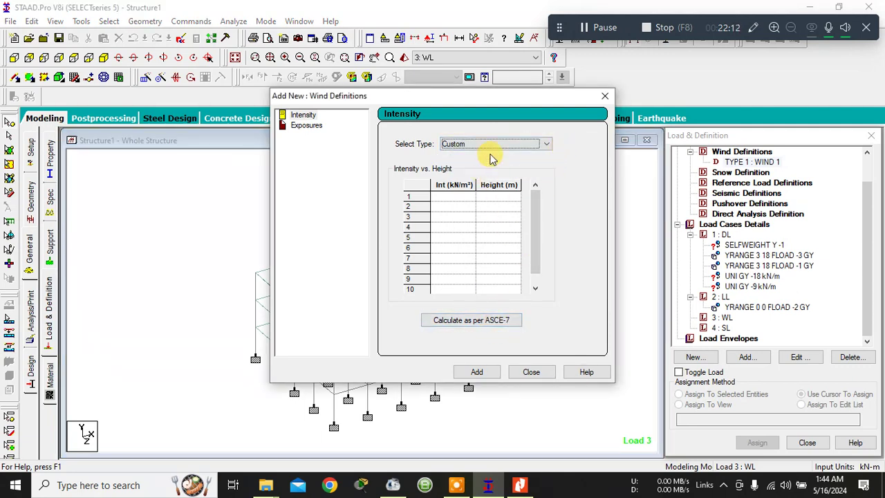
click(488, 196)
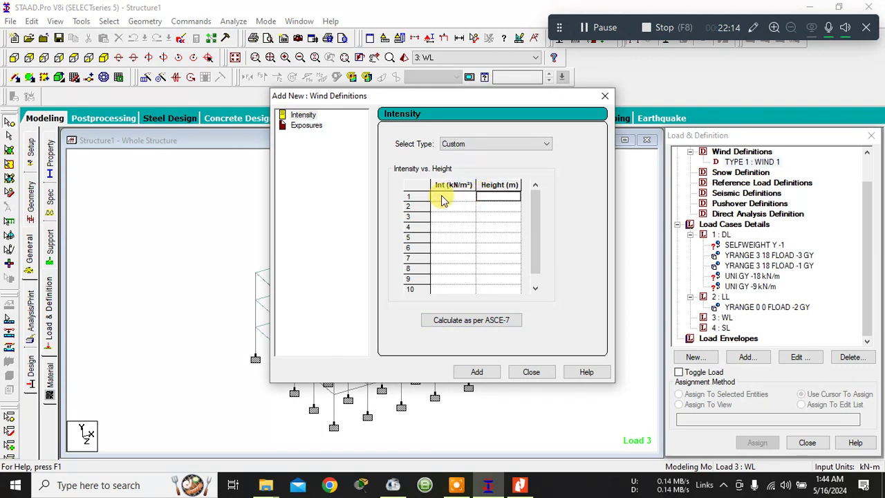
click(307, 127)
click(303, 115)
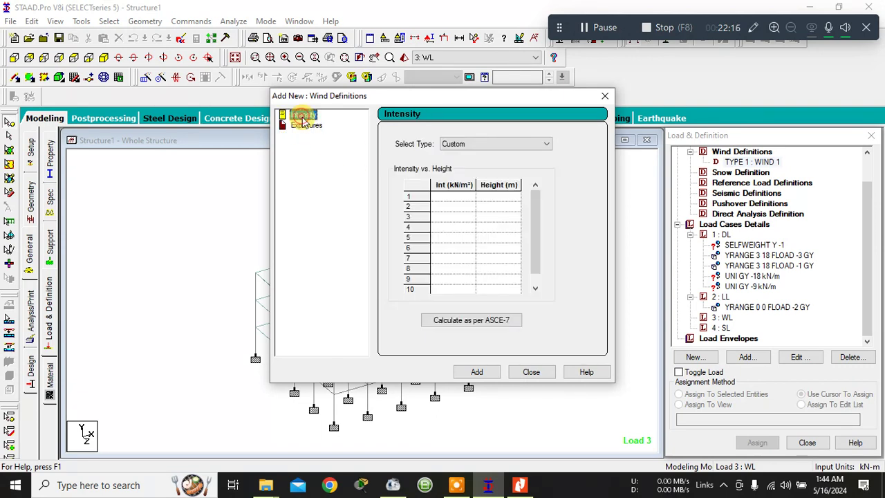
- Open the ASCE-7 wind load calculation for the intensity, select the 2010 edition and check the building classification category
click(458, 320)
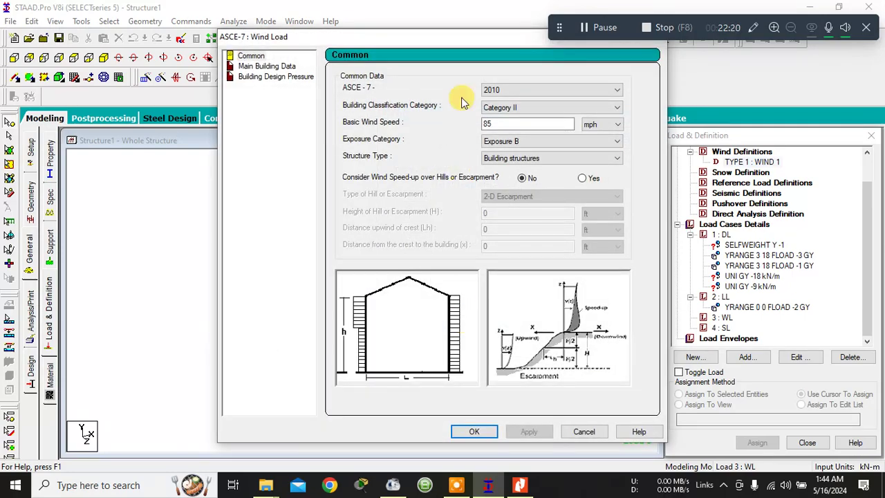
drag(459, 36, 379, 50)
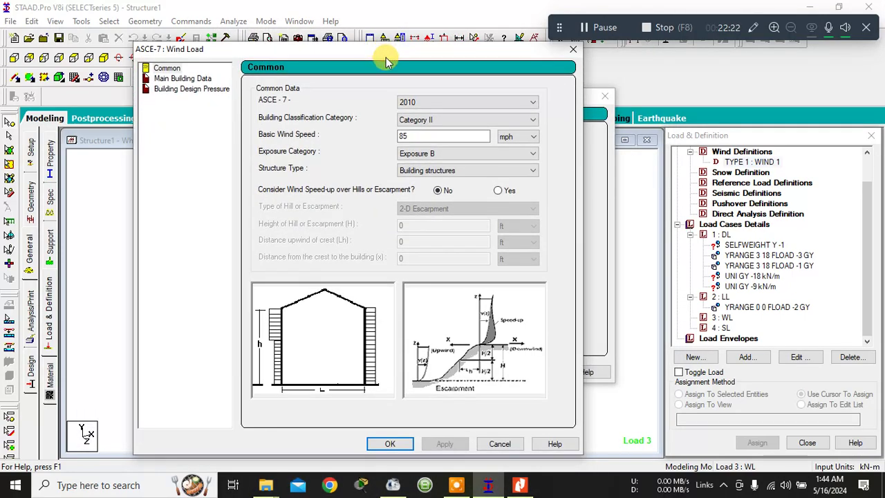
click(425, 103)
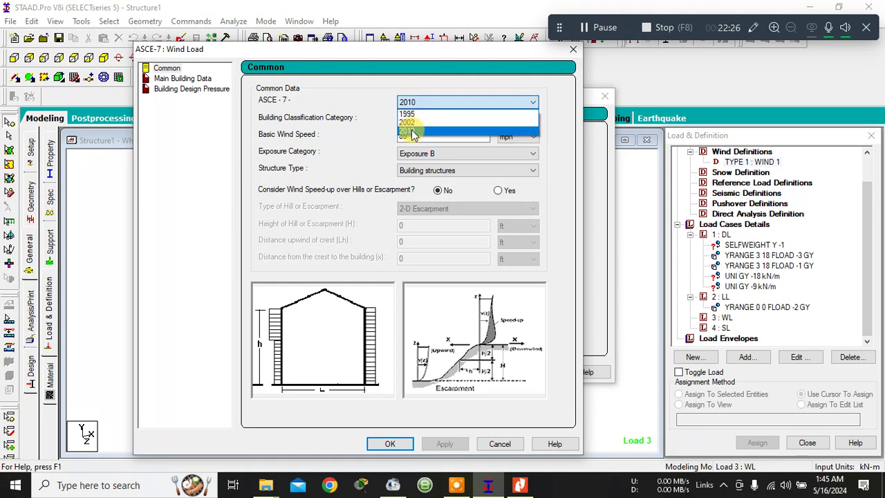
click(411, 132)
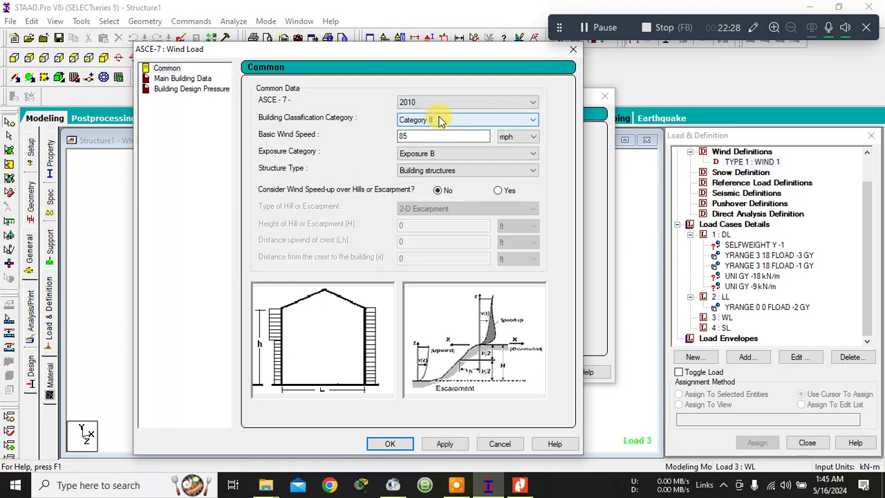
click(614, 29)
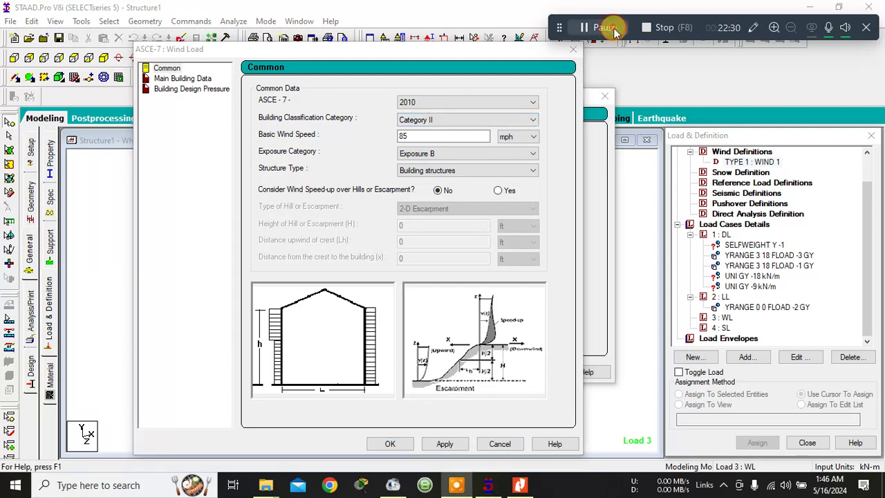
click(472, 123)
click(363, 133)
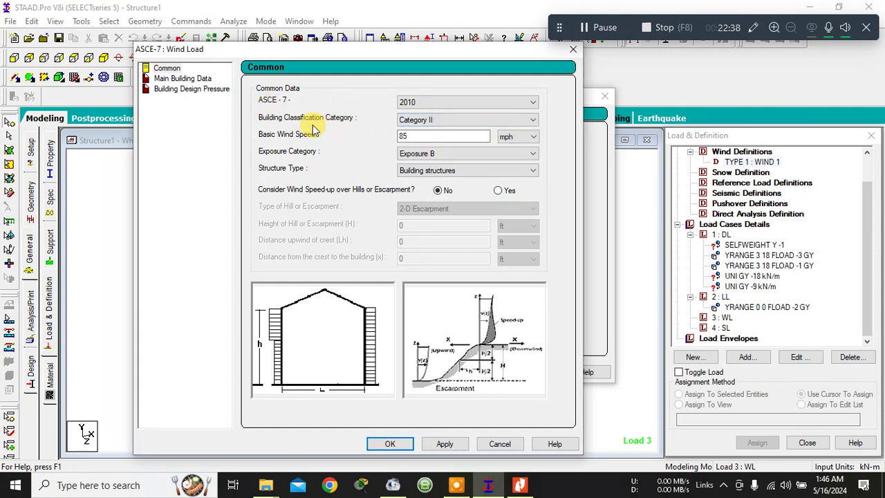
- Switch to the IS 875 PDF in Nitro Pro and examine the terrain category definitions in clause 6.3.2.1 and around the wind speed map
click(517, 487)
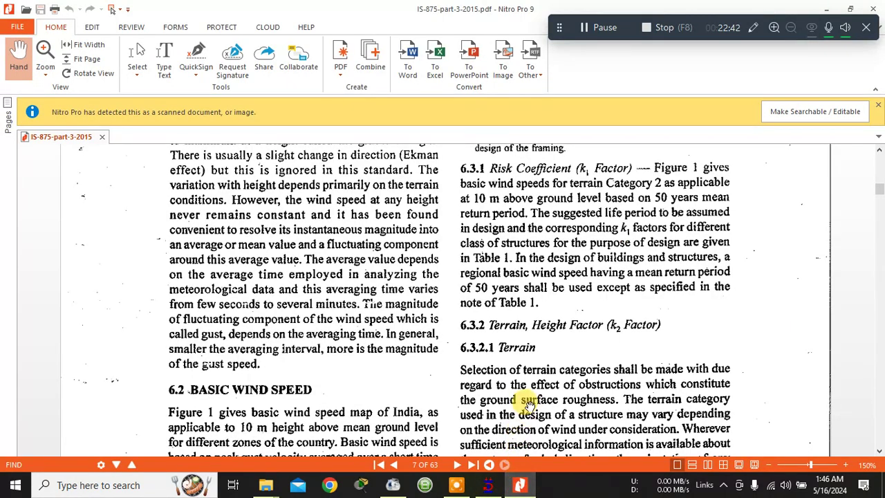
ctrl+scroll(527, 400, down, 2)
scroll(526, 387, down, 3)
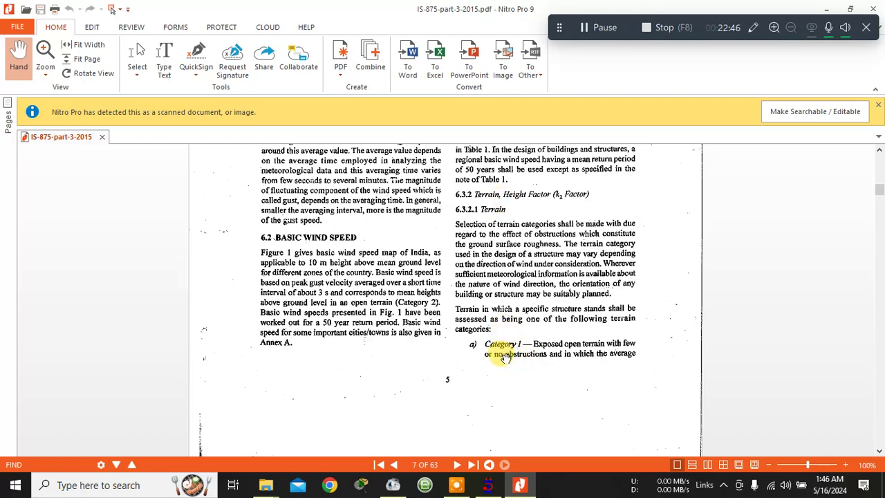
scroll(585, 311, down, 5)
scroll(584, 309, up, 5)
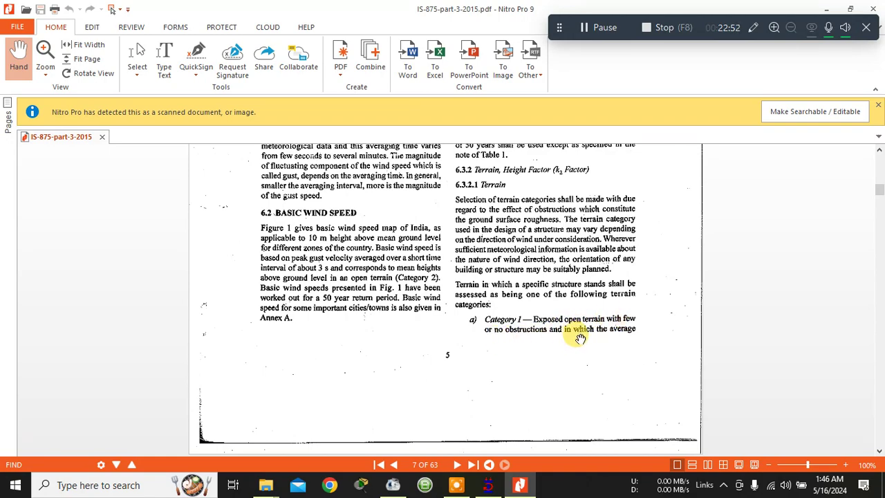
scroll(588, 337, down, 6)
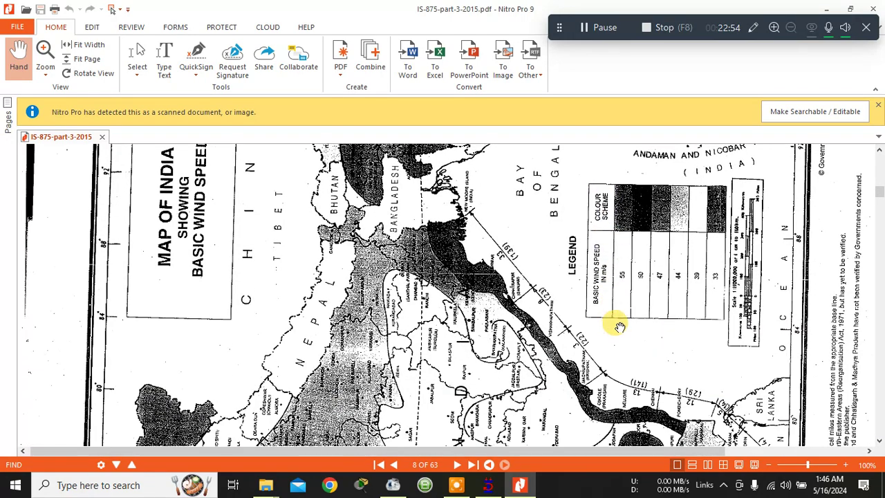
scroll(736, 339, down, 8)
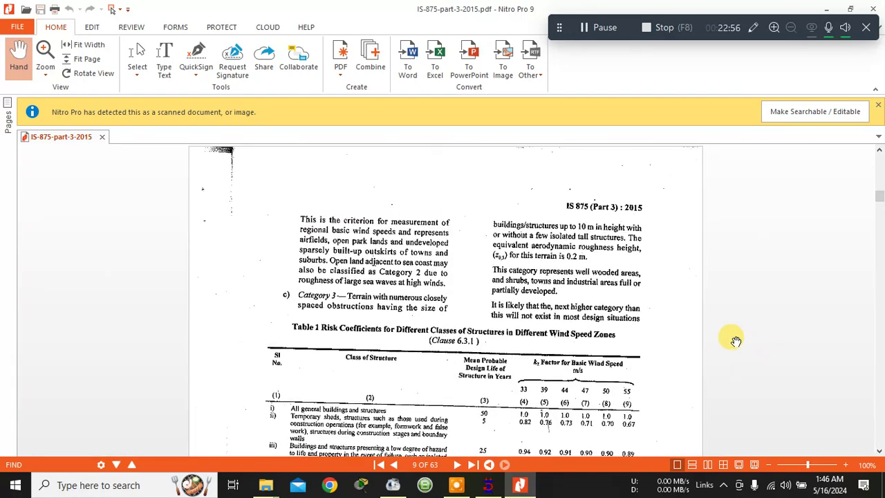
ctrl+scroll(432, 296, down, 3)
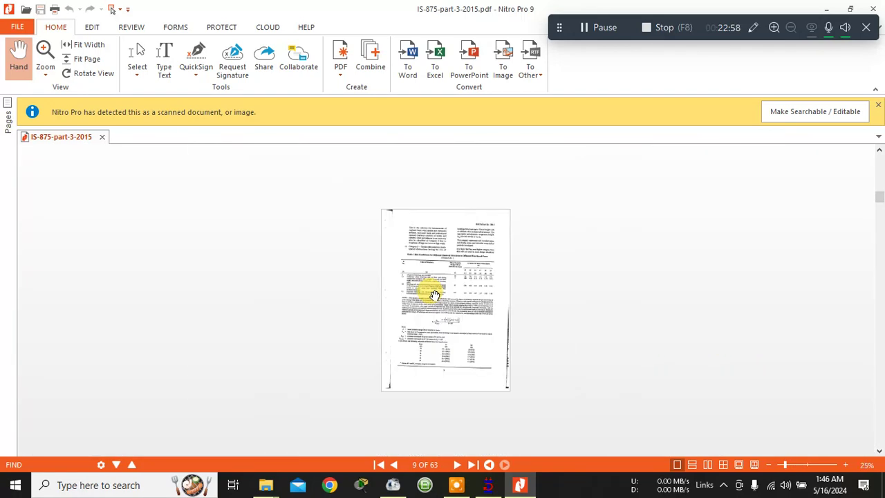
scroll(432, 294, up, 3)
ctrl+scroll(563, 297, up, 3)
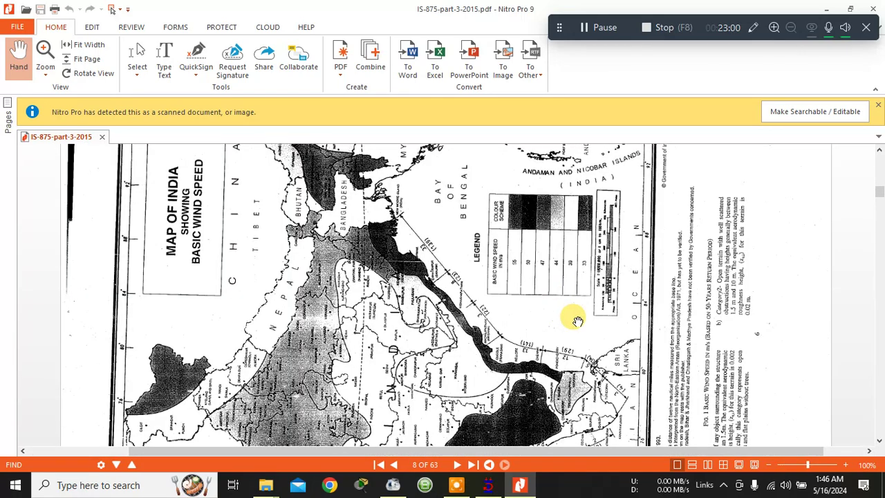
scroll(775, 360, down, 3)
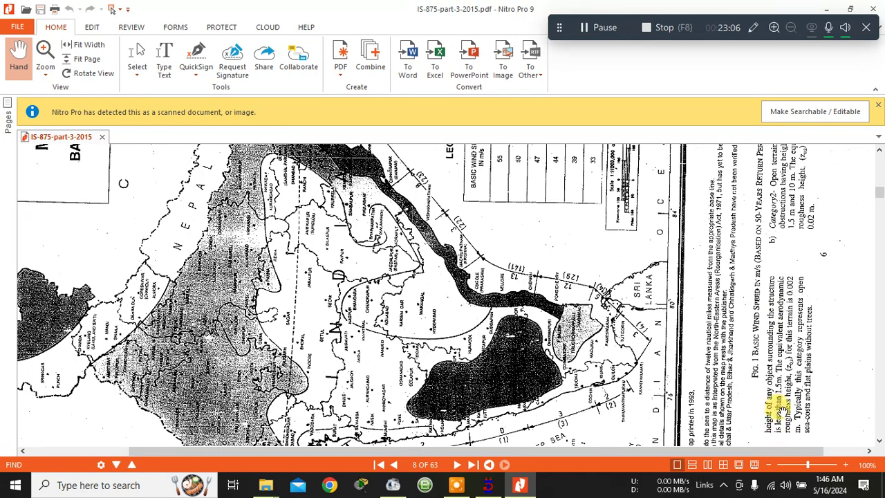
scroll(777, 277, up, 3)
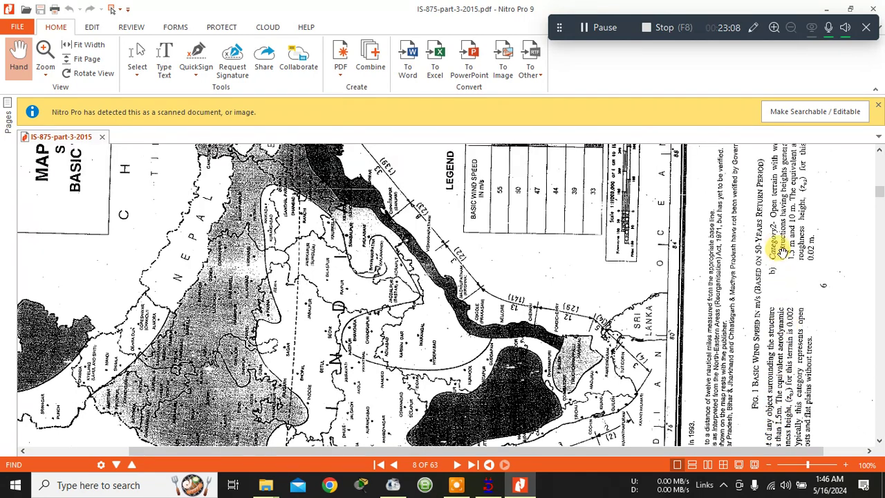
- Go back over the design wind speed section 6.3, and check the Category 3 terrain definition and Table 1 risk coefficients
scroll(778, 266, up, 10)
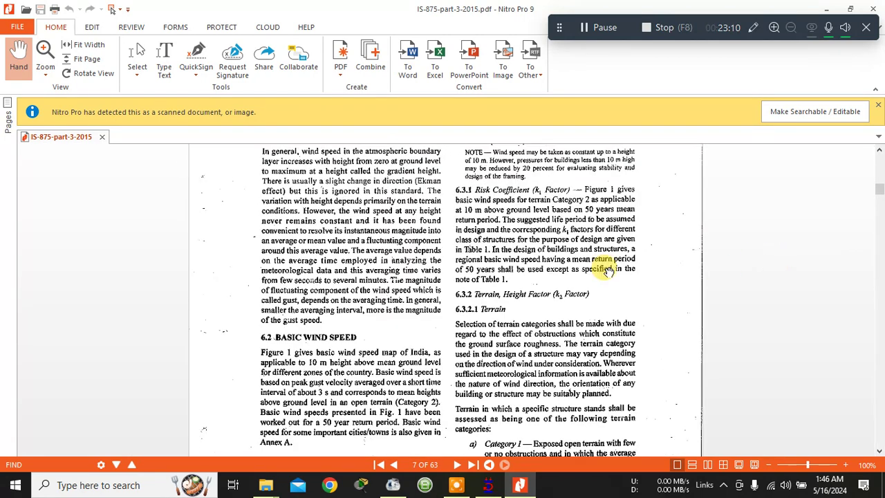
scroll(305, 227, up, 5)
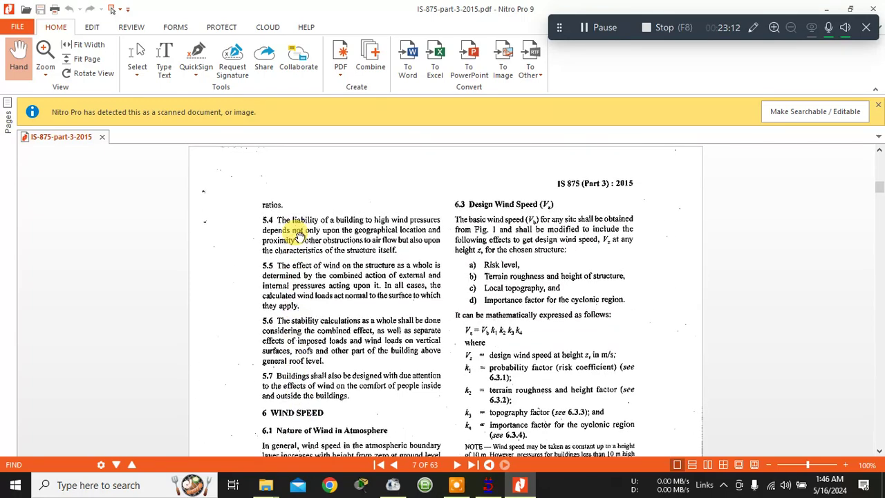
ctrl+scroll(309, 238, down, 2)
scroll(431, 297, down, 5)
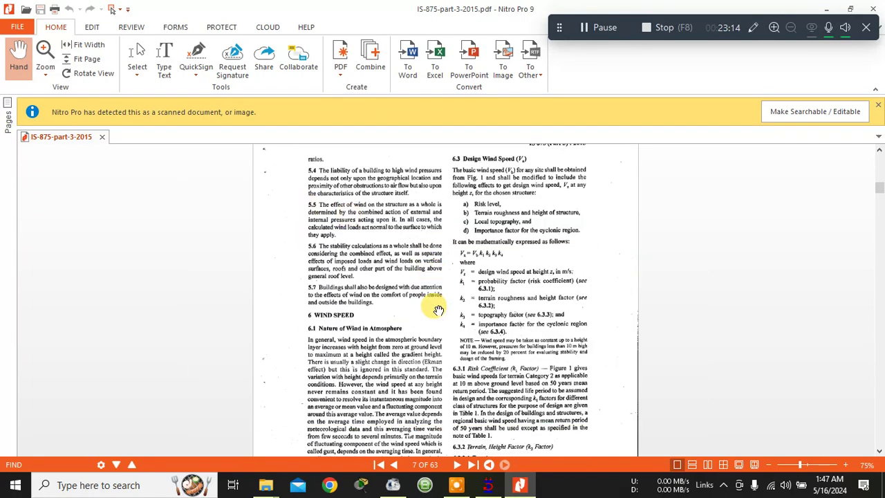
scroll(441, 313, down, 10)
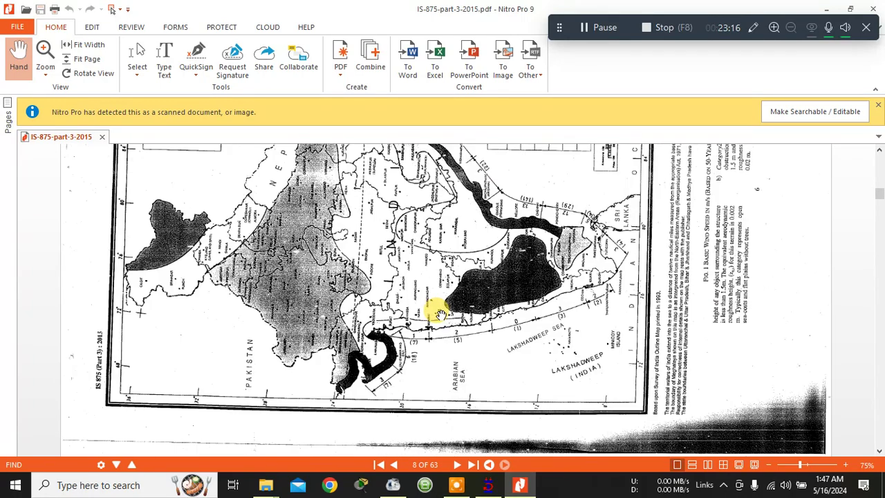
ctrl+scroll(441, 313, down, 1)
ctrl+scroll(441, 312, down, 1)
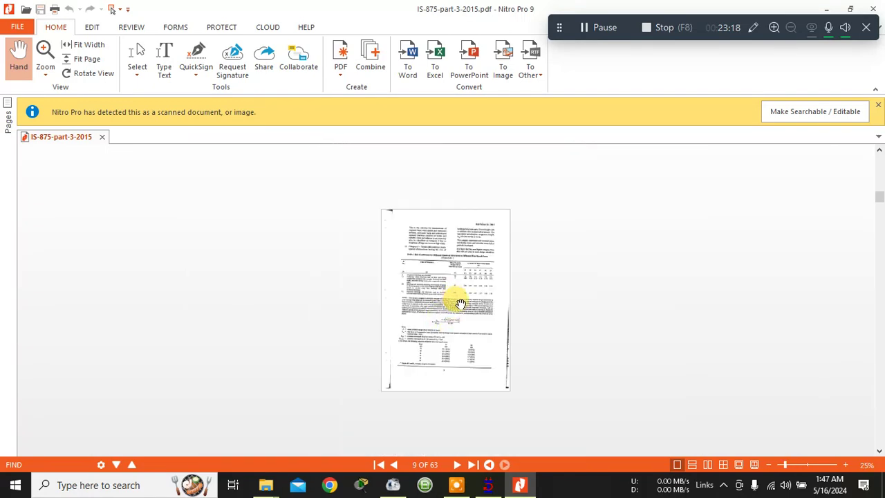
ctrl+scroll(433, 239, up, 3)
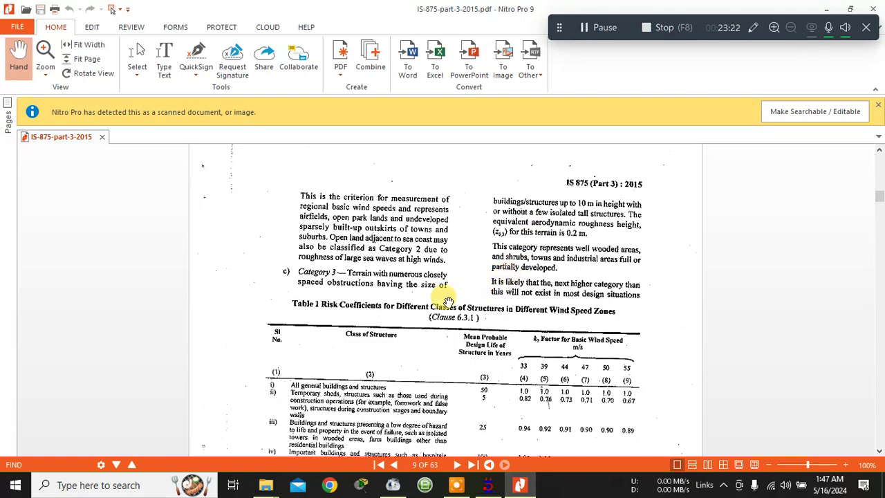
- Switch to STAAD.Pro and set the building classification category of the ASCE-7 wind load to Category III
click(467, 488)
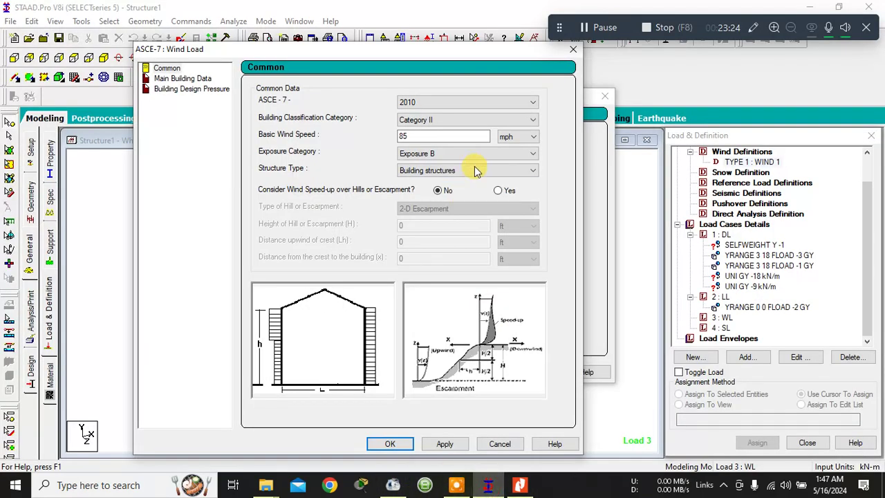
click(471, 121)
click(458, 148)
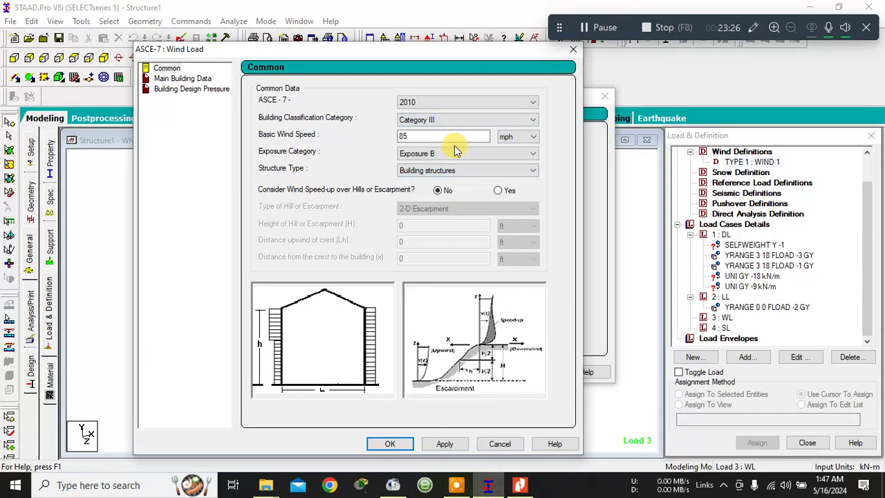
- Switch to the IS 875 PDF and find the Annex A table of basic wind speeds at 10 m height for important cities
click(520, 485)
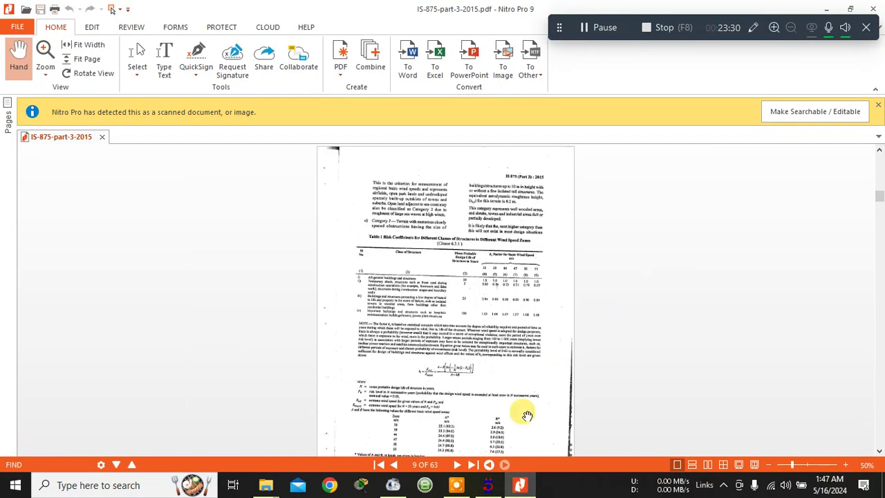
scroll(520, 384, down, 3)
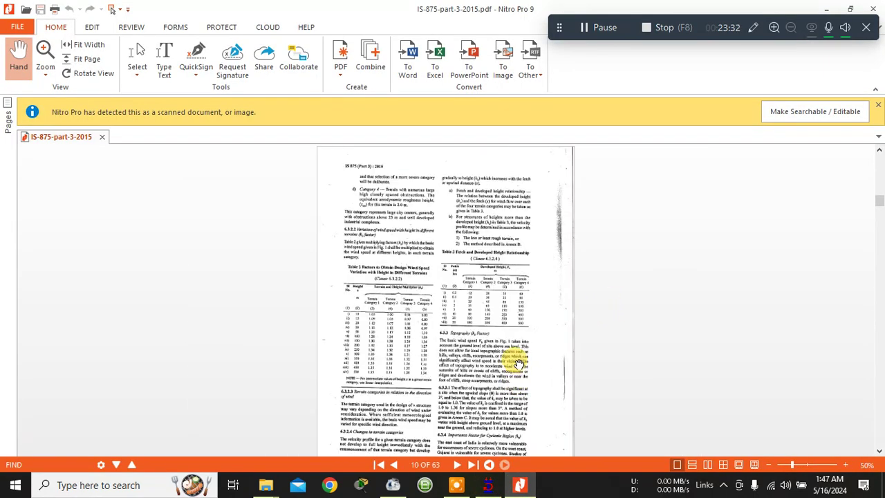
scroll(515, 356, down, 20)
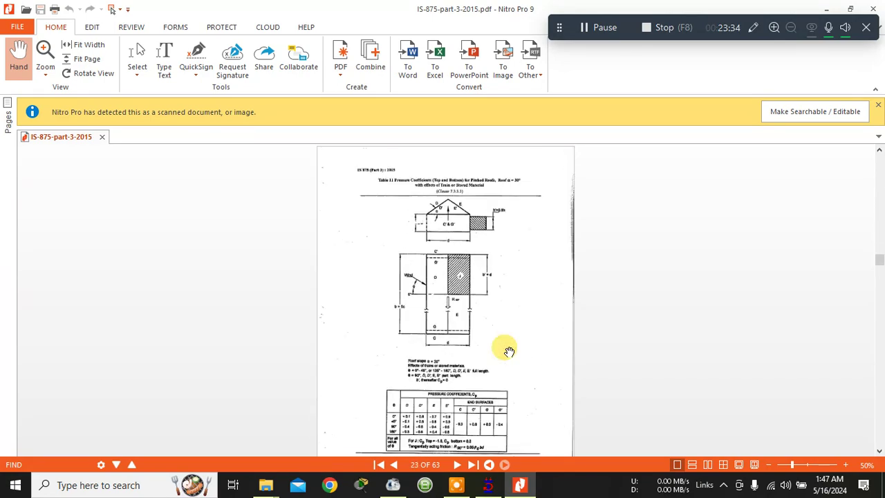
scroll(509, 352, down, 5)
drag(879, 275, 870, 409)
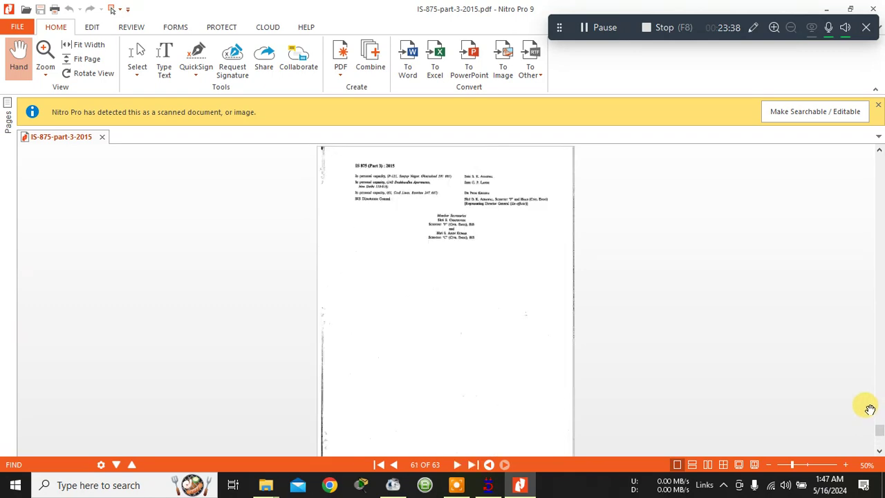
scroll(501, 309, up, 15)
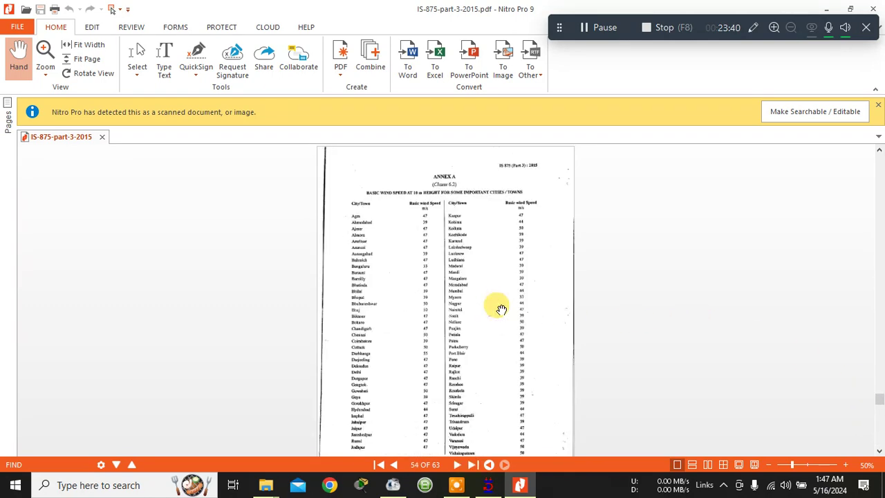
scroll(501, 310, up, 1)
scroll(500, 306, down, 1)
ctrl+scroll(449, 196, up, 3)
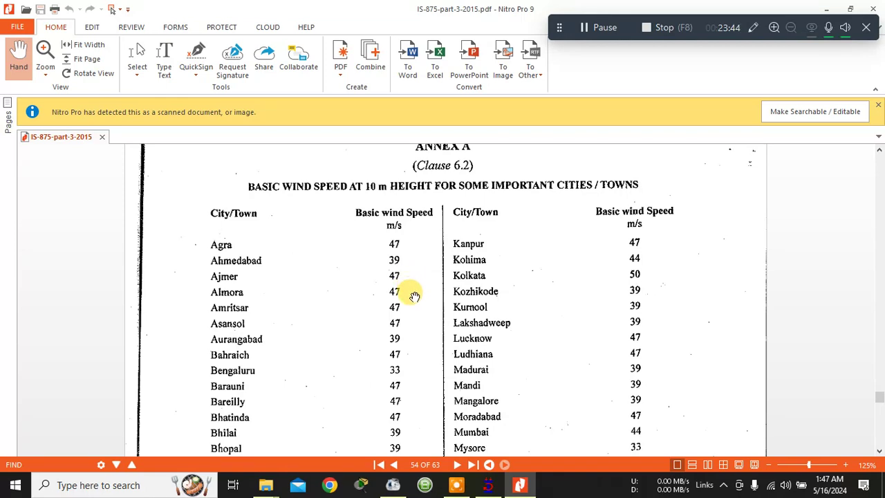
- Read through the Annex A city list to look up the basic wind speed for the building's location
scroll(322, 316, down, 1)
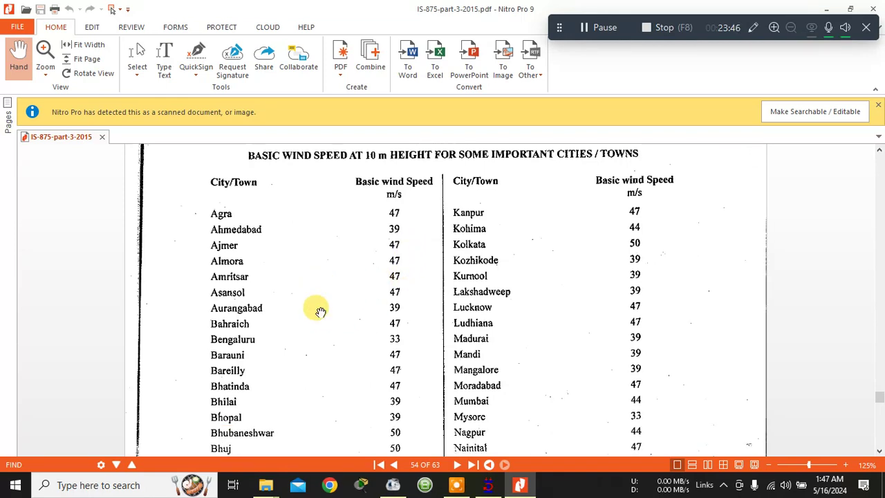
scroll(314, 312, down, 1)
scroll(242, 417, down, 1)
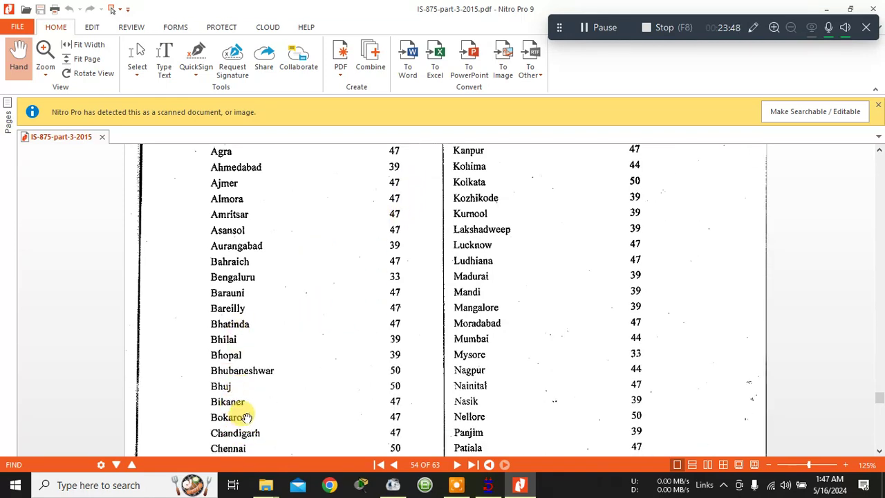
scroll(262, 399, down, 2)
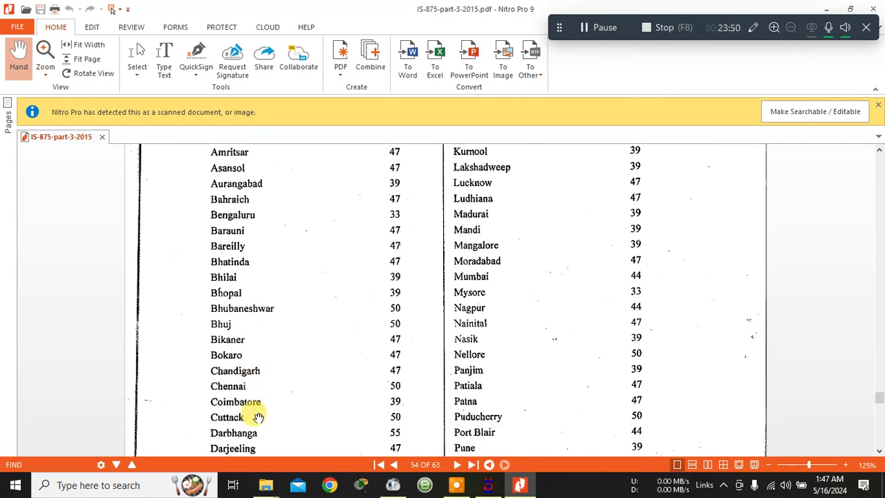
scroll(248, 387, up, 3)
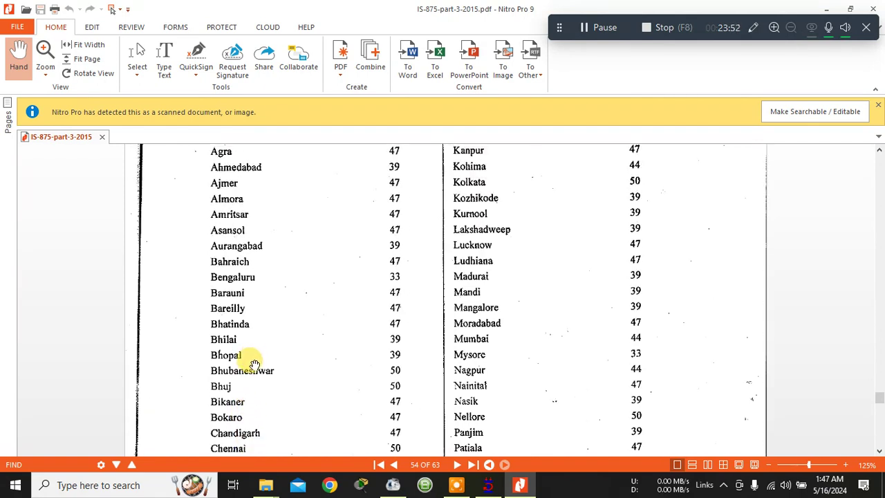
scroll(325, 333, down, 4)
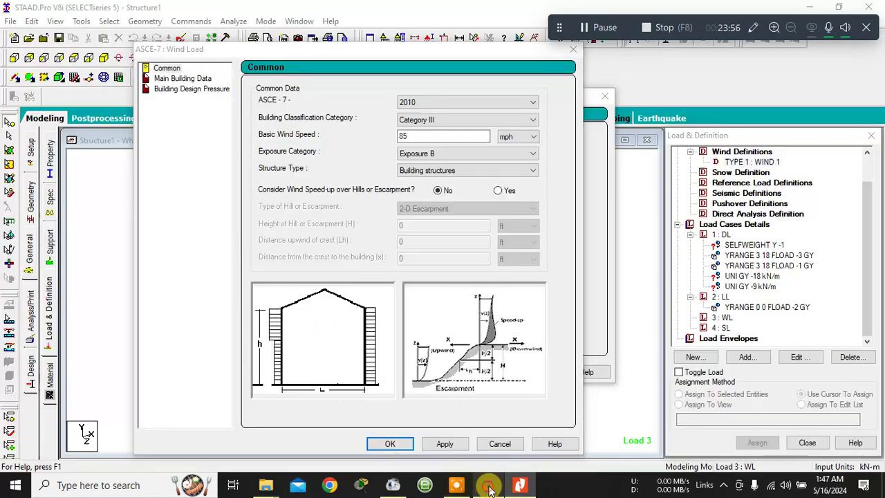
- Switch to STAAD.Pro and set the basic wind speed to 47 with kmph as its unit
click(488, 485)
drag(446, 135, 340, 135)
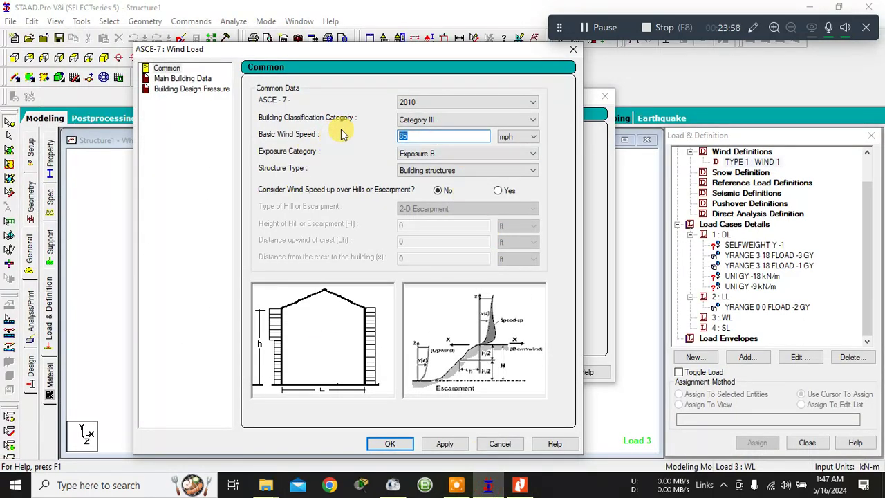
text(47)
click(505, 137)
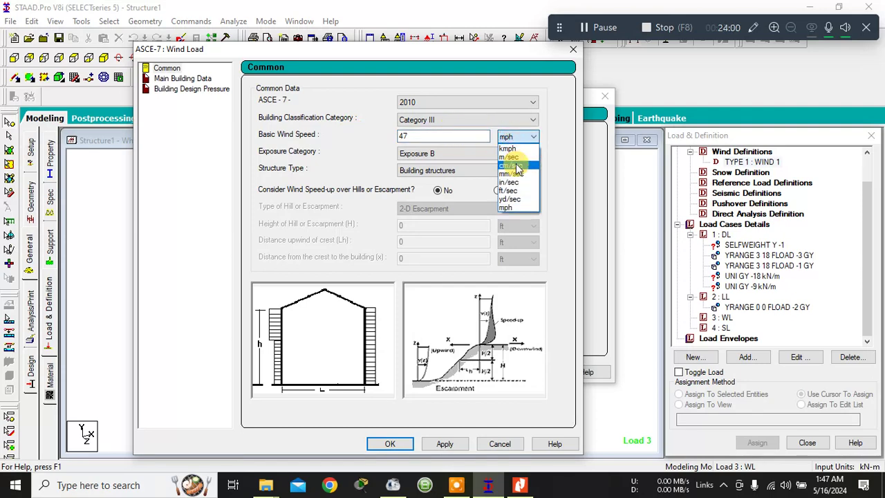
click(511, 151)
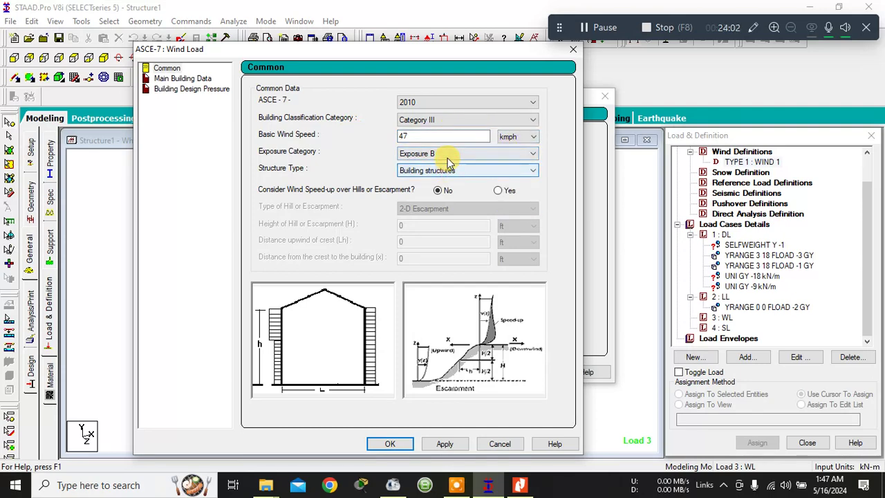
- Switch to the IS 875 PDF and examine the Category 4 terrain clause, the Table 2 height multipliers and Table 3
click(520, 485)
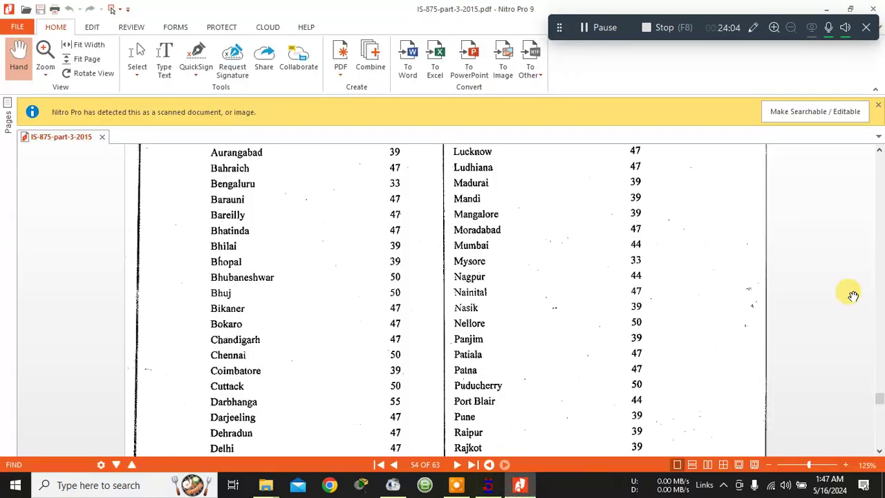
drag(879, 325, 864, 229)
scroll(850, 166, up, 15)
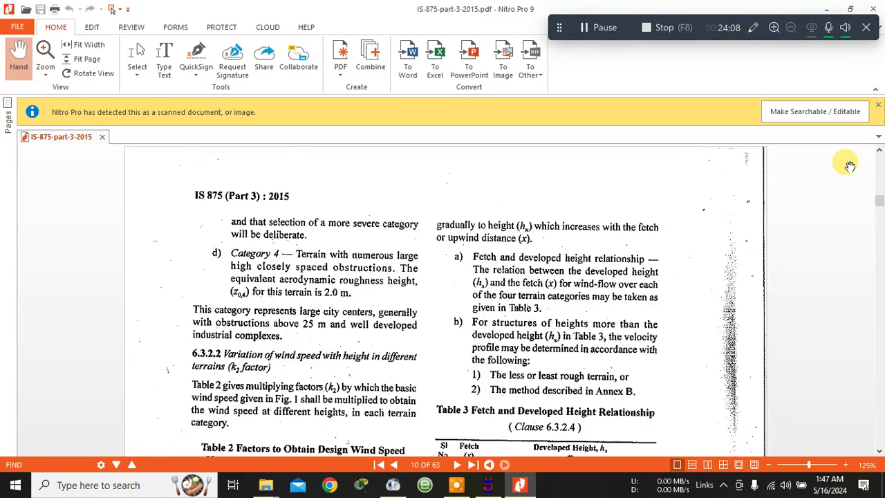
ctrl+scroll(850, 181, down, 1)
scroll(599, 290, down, 3)
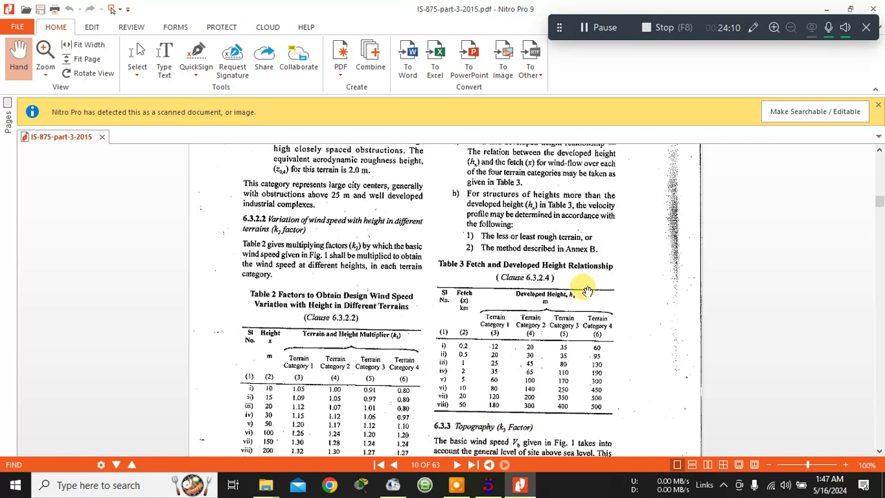
scroll(586, 291, down, 3)
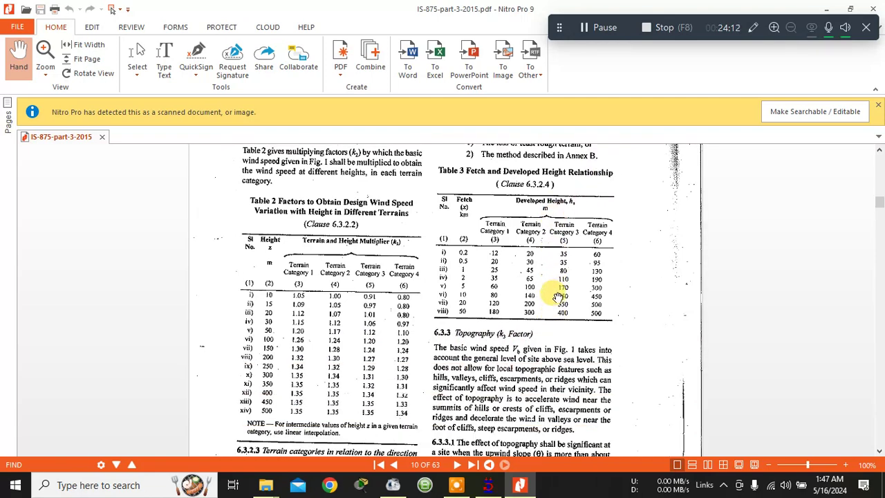
- Read through the IS 875 clauses on cyclonic importance factors, the basic wind speed map, the design wind speed factors and terrain selection
scroll(562, 302, down, 20)
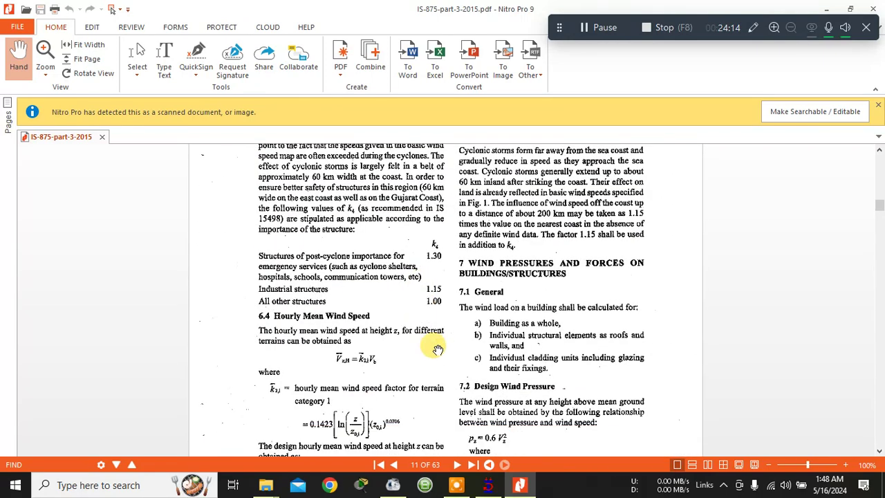
scroll(442, 354, up, 20)
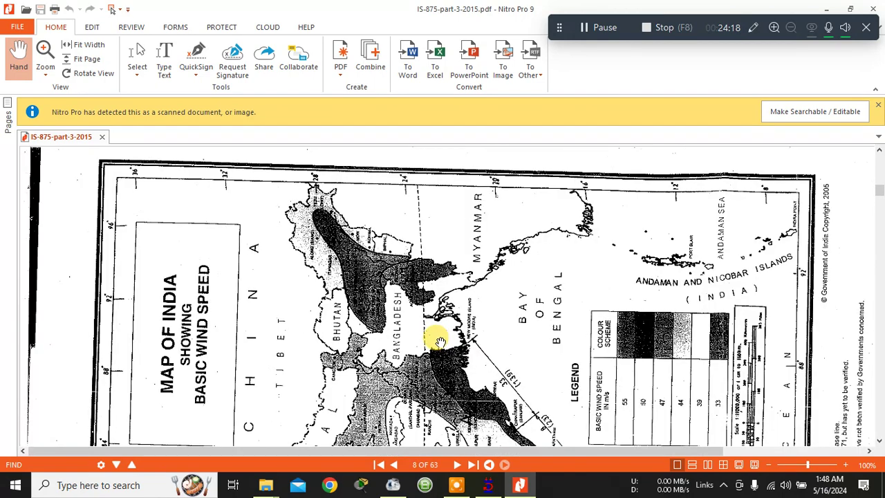
scroll(450, 338, up, 8)
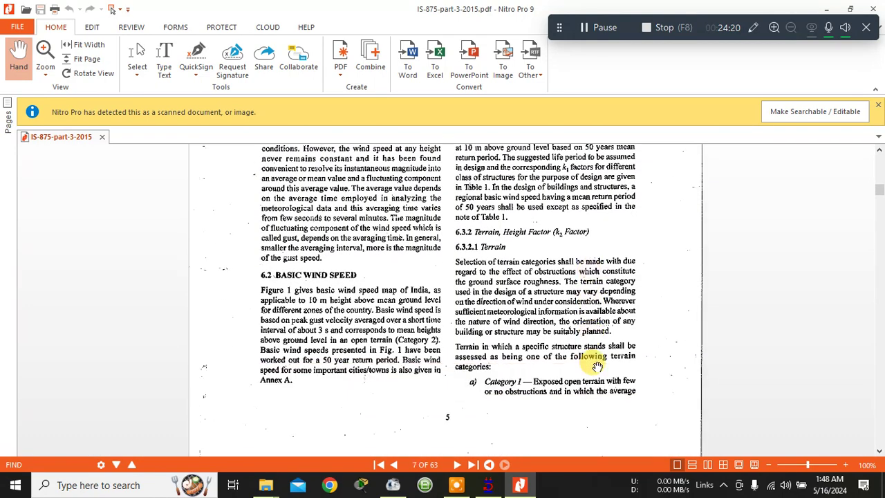
scroll(599, 369, up, 4)
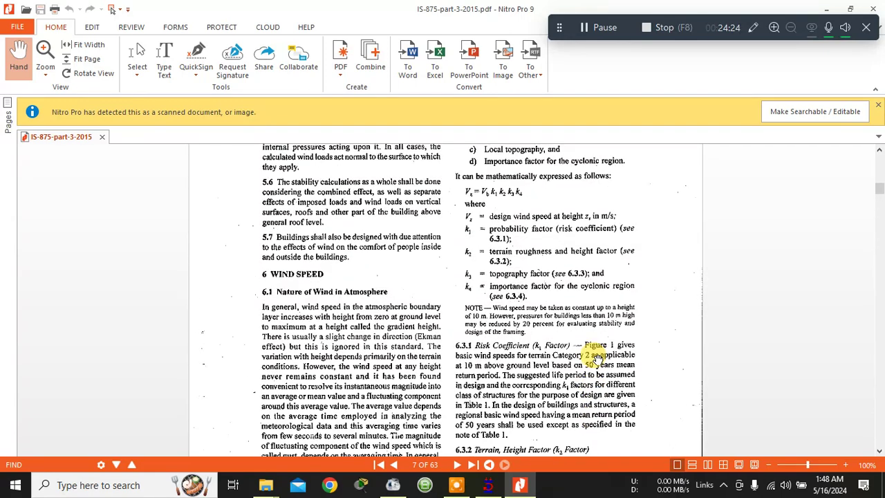
scroll(596, 356, down, 5)
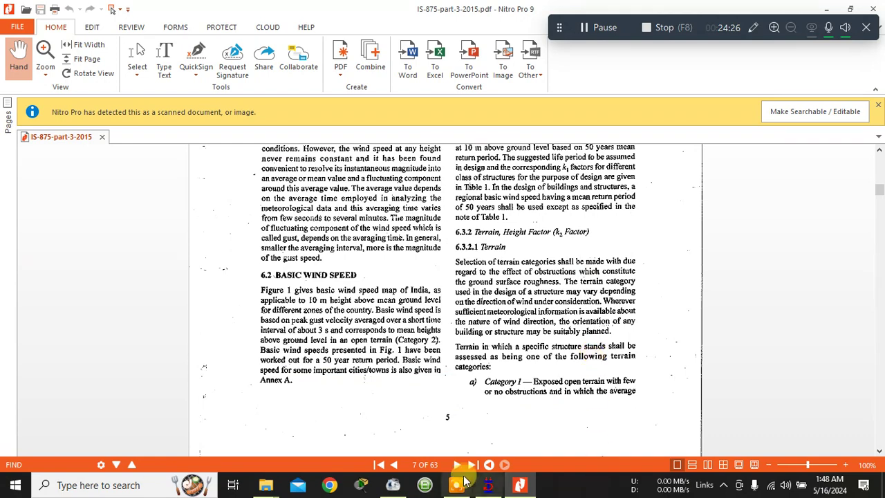
- Switch to STAAD.Pro and apply Exposure C with the Building structures type to the common ASCE-7 wind data
click(486, 485)
click(462, 154)
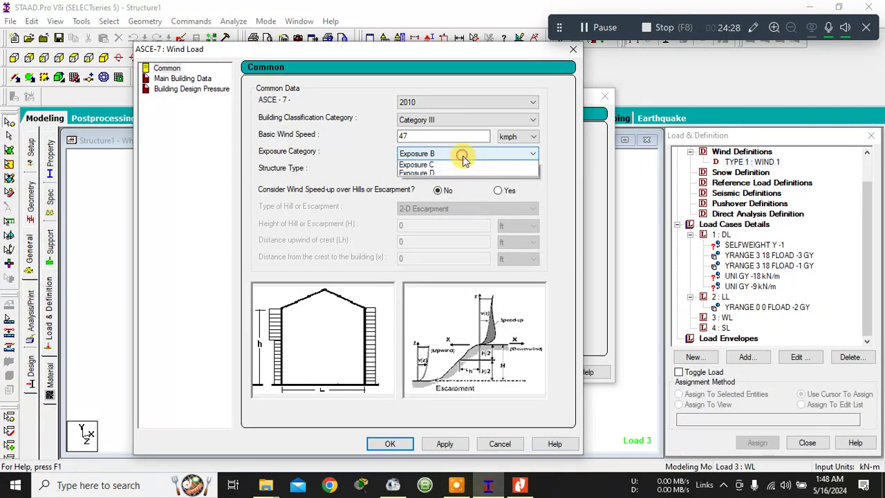
click(443, 174)
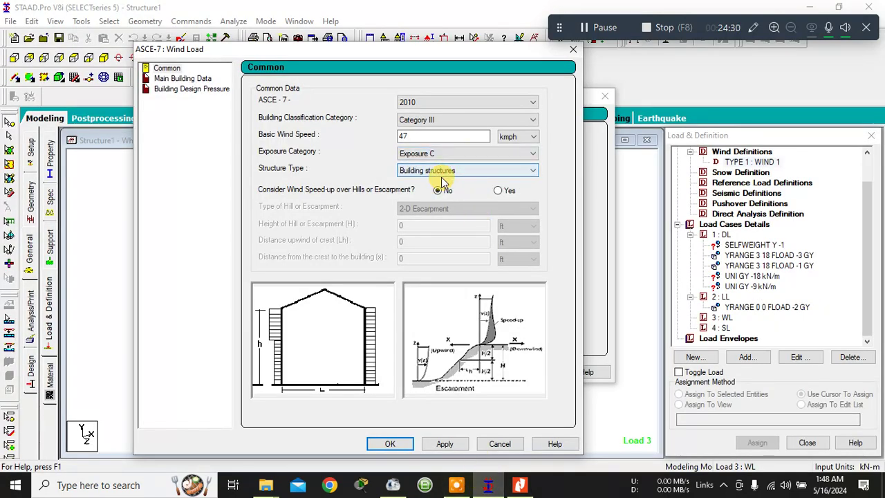
click(424, 173)
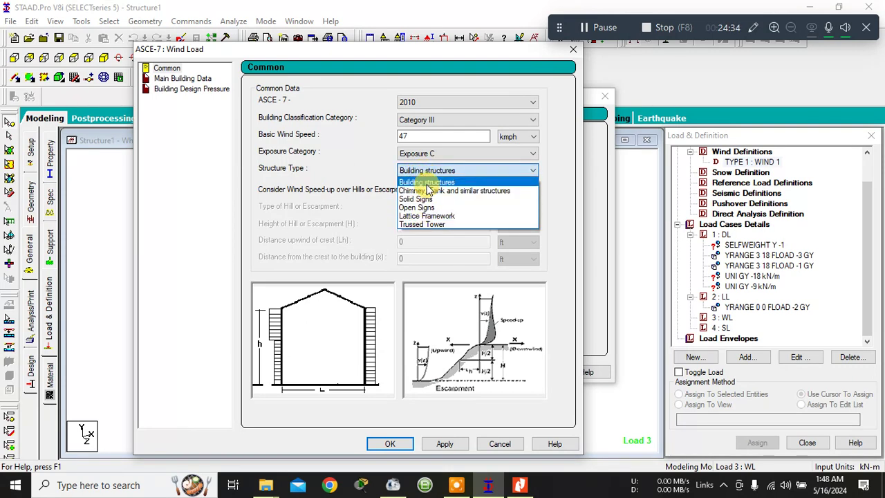
click(427, 184)
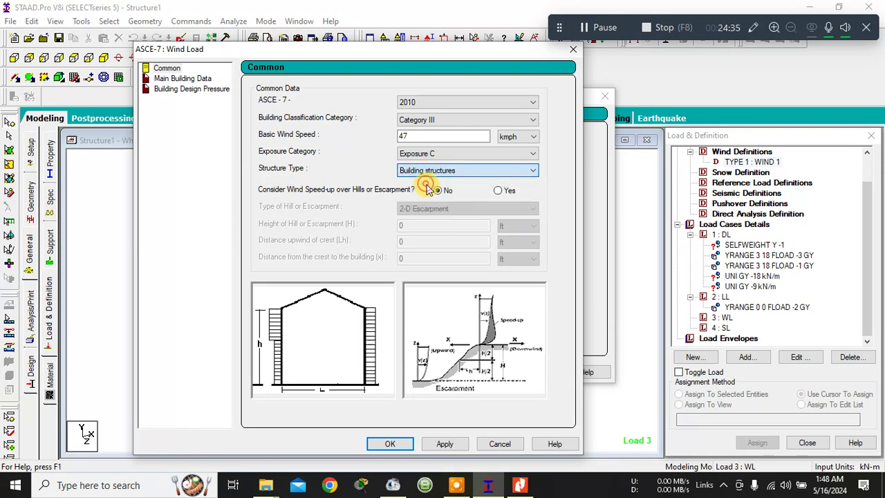
click(450, 444)
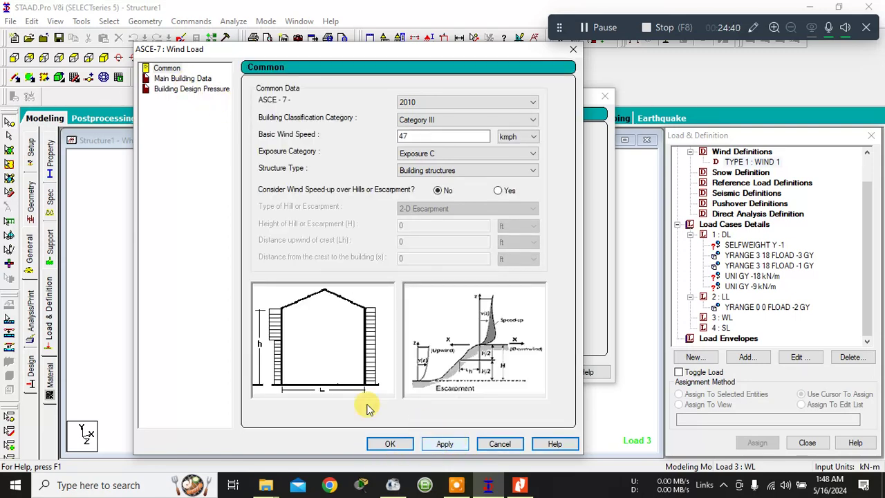
- Review the ASCE-7 main building data and the building design pressure values for the windward wall
click(197, 78)
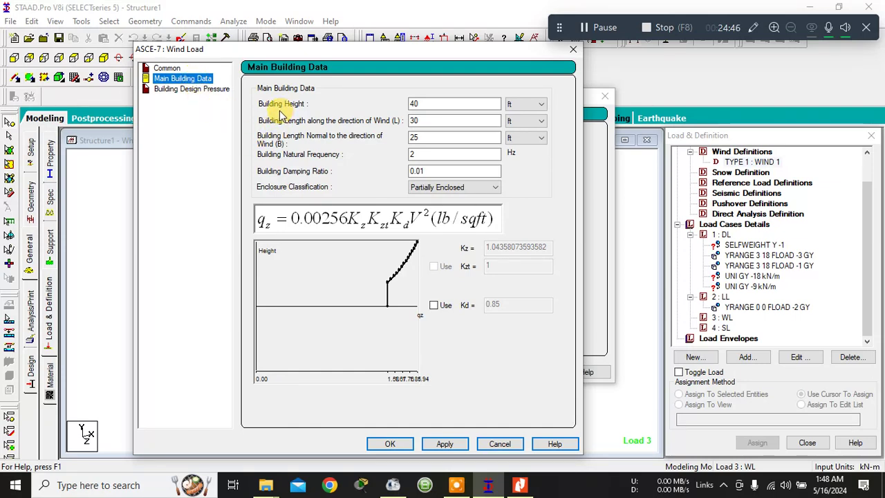
click(417, 102)
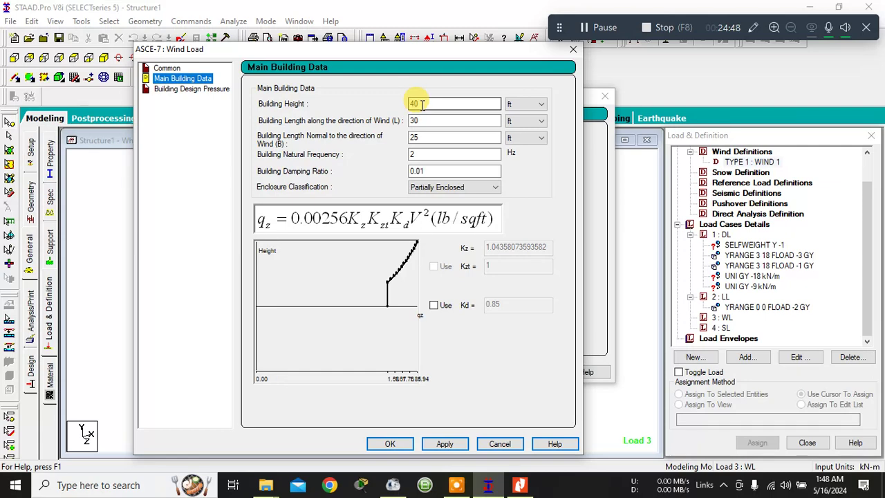
key(Tab)
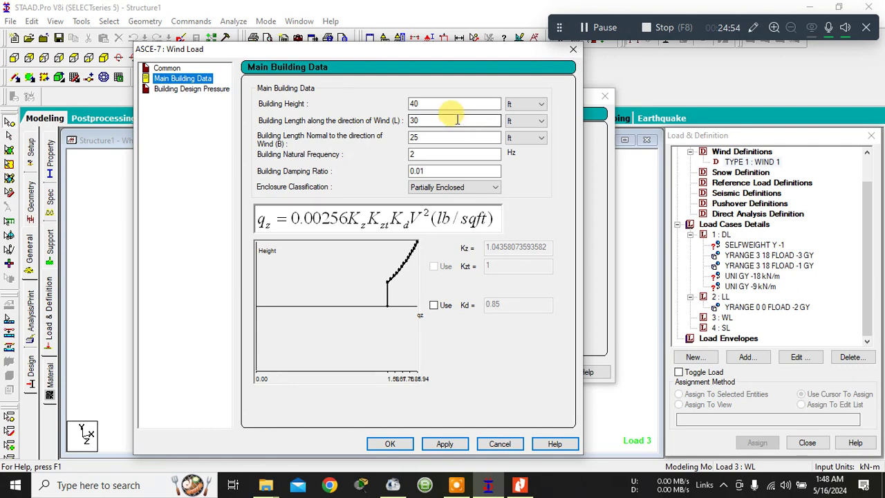
click(213, 90)
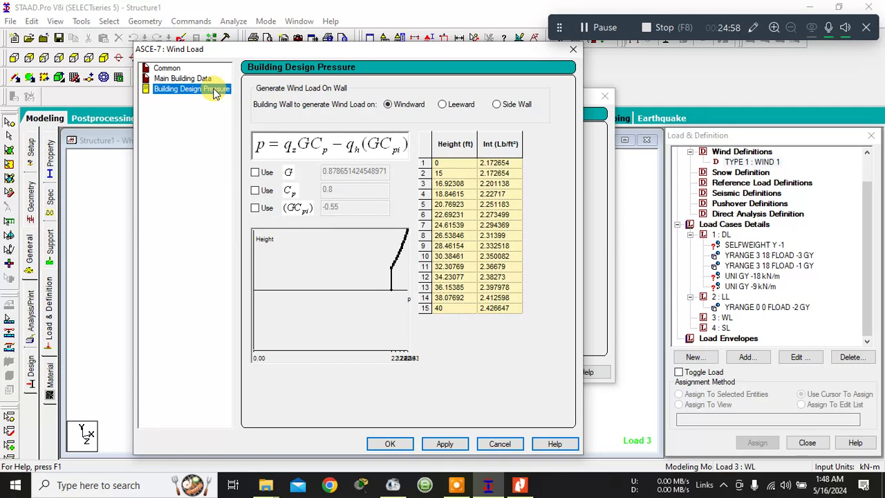
- Set the building height to 18 m in the main building data and change both building length units to m
click(204, 79)
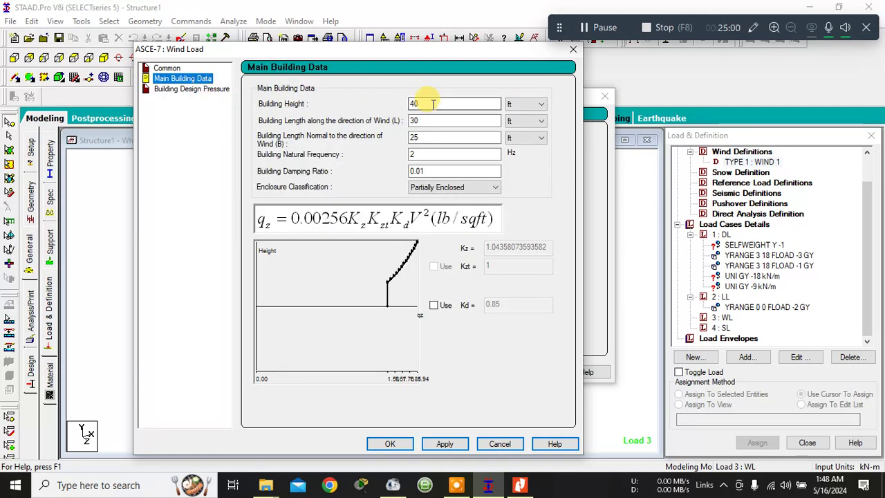
click(524, 104)
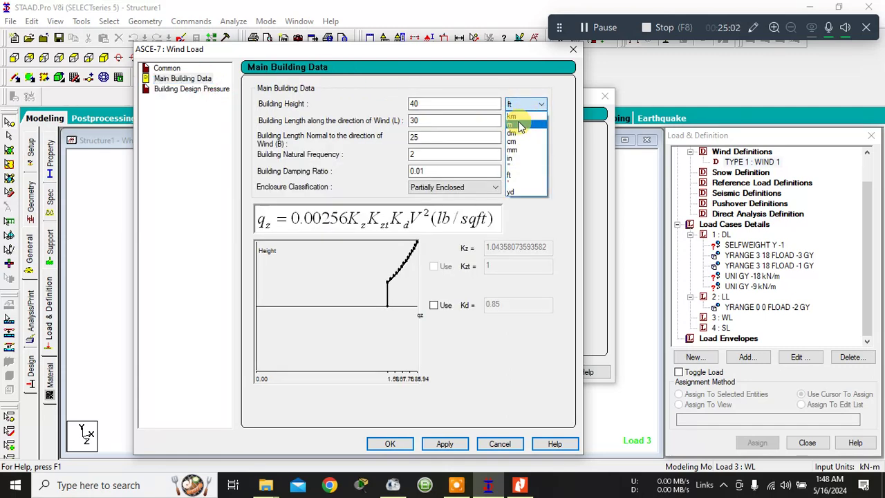
click(517, 121)
double_click(460, 103)
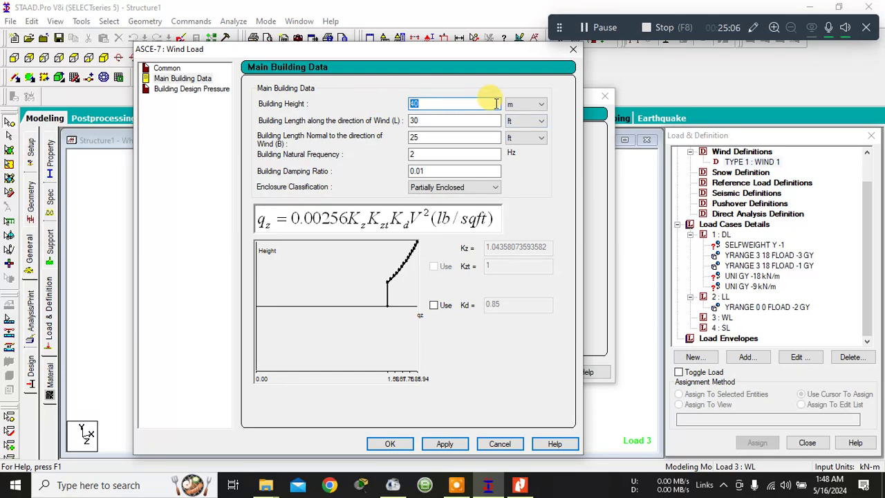
text(18)
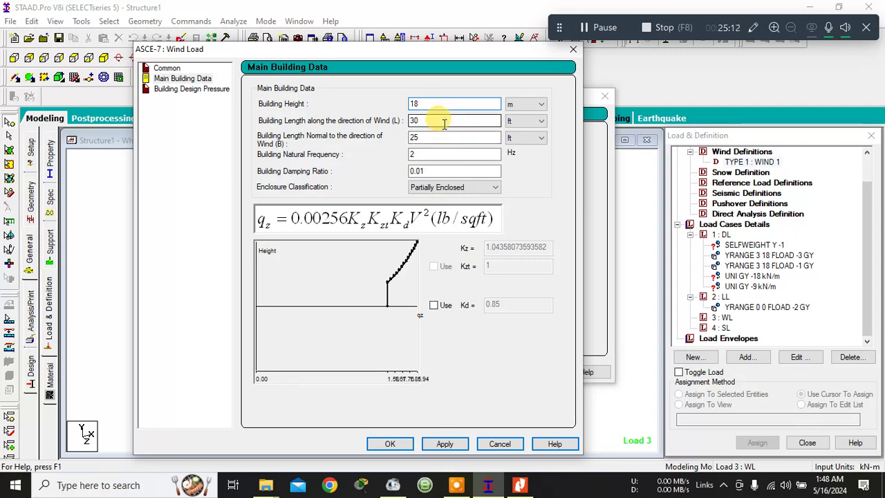
click(532, 121)
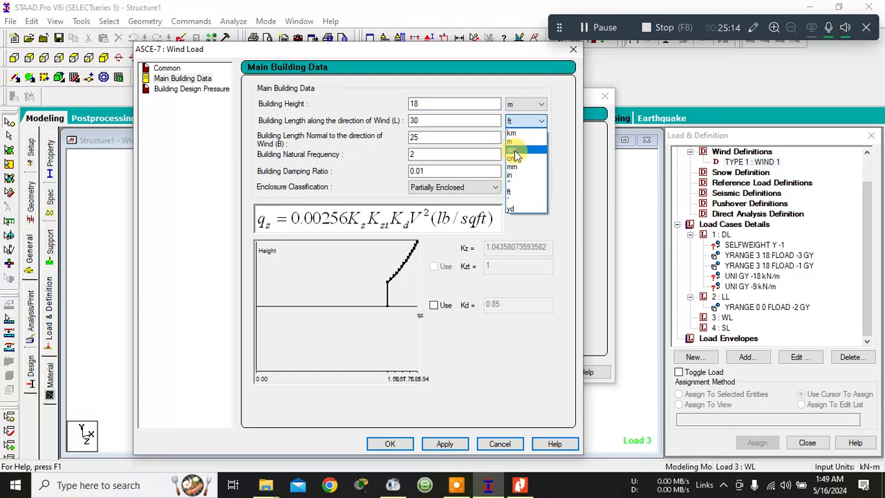
click(514, 142)
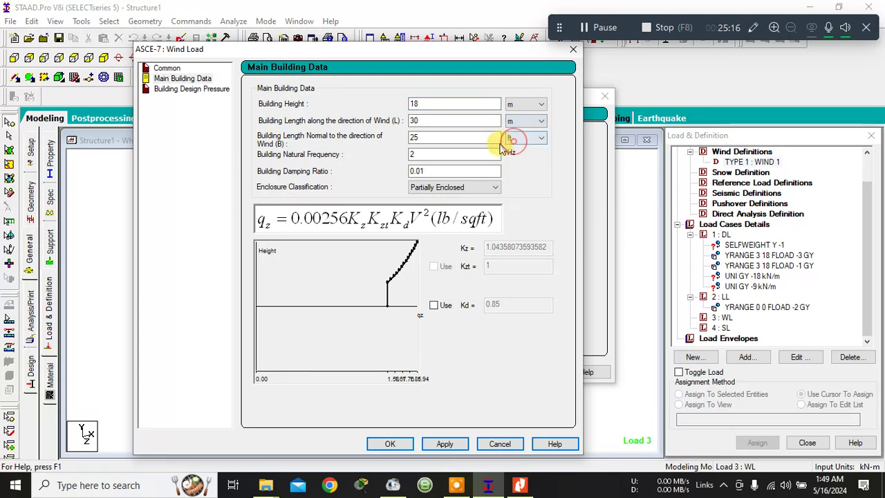
click(515, 138)
click(515, 158)
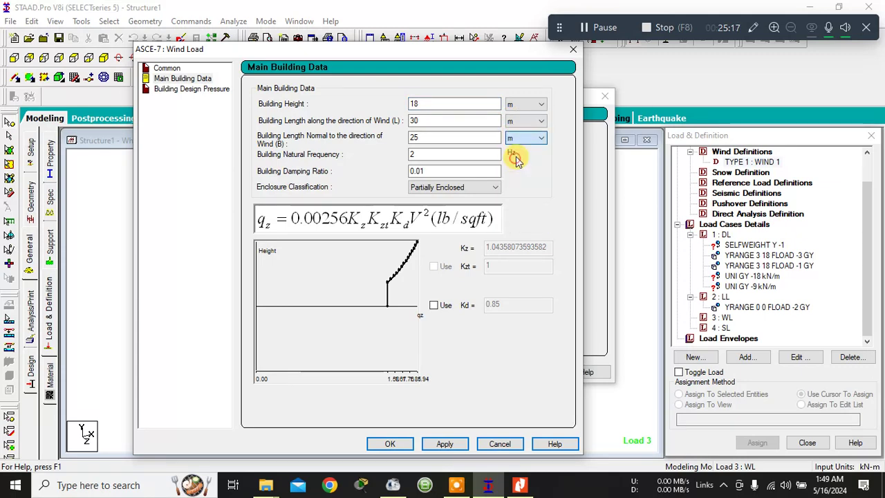
click(437, 155)
click(438, 122)
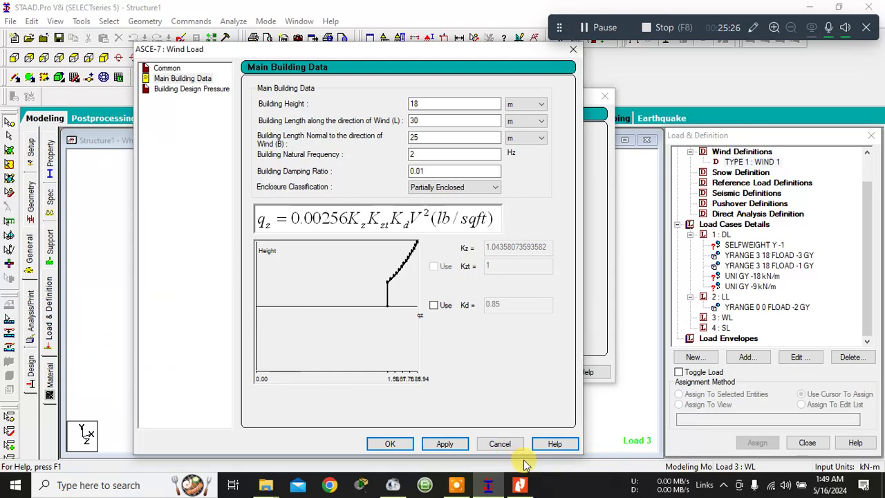
- Accept the ASCE-7 data to generate the intensity-height table and close the wind definition without adding it
click(389, 445)
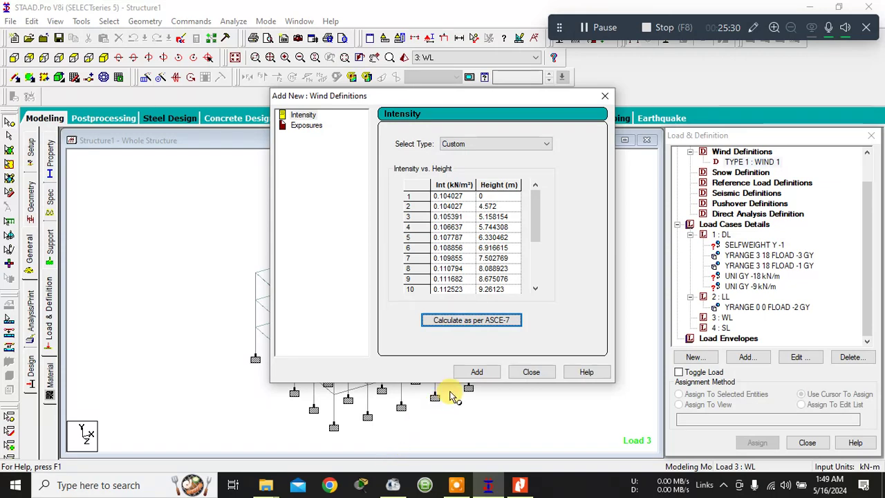
click(530, 372)
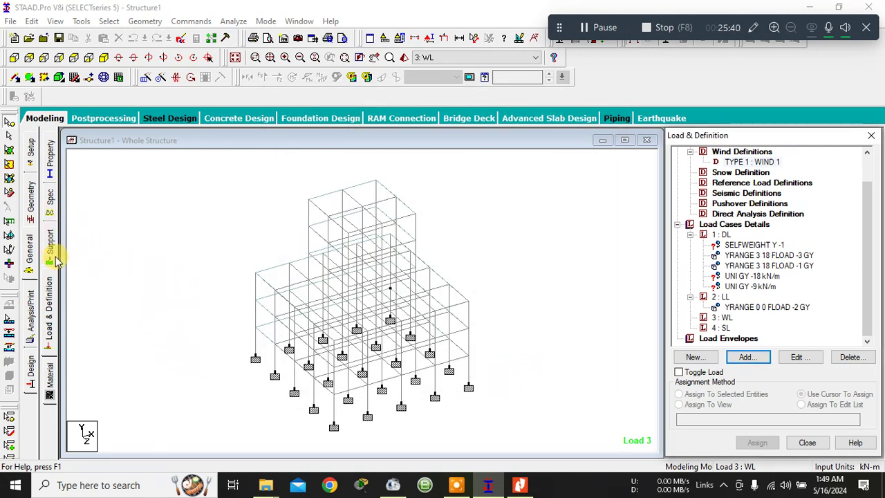
click(168, 259)
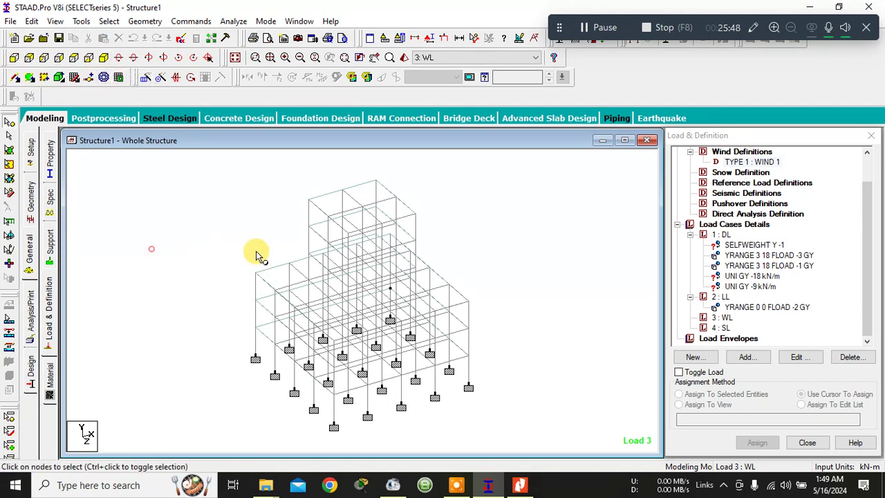
- Display the member dimensions on the whole structure to check the bay sizes, and remove them again
click(459, 38)
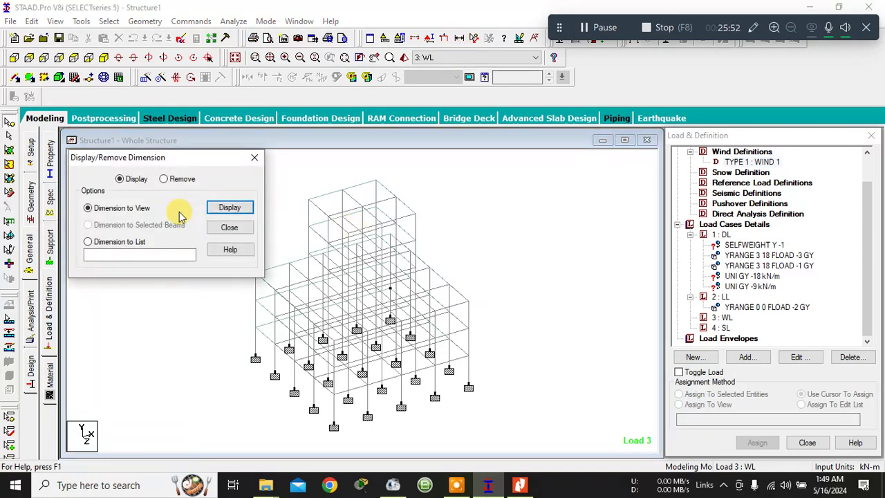
click(220, 210)
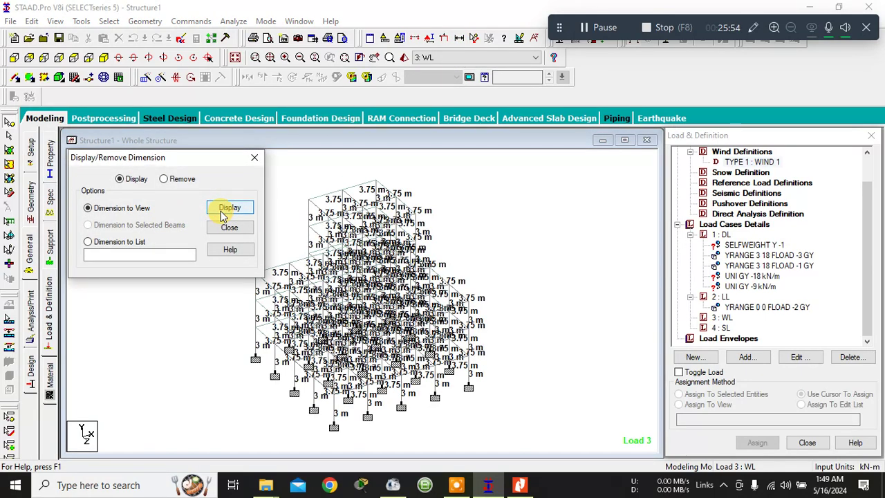
click(178, 179)
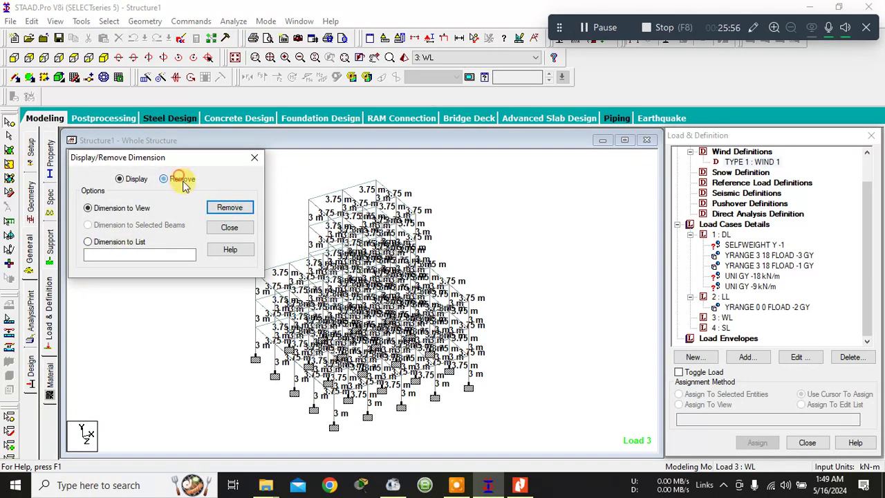
click(229, 208)
click(254, 158)
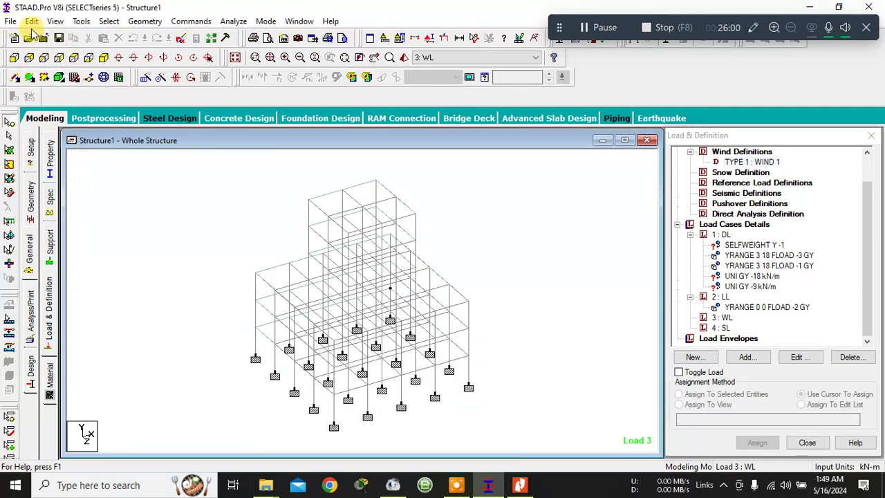
- Check the coordinates of the first-level corner nodes along the building's front edge to establish its plan size
click(9, 122)
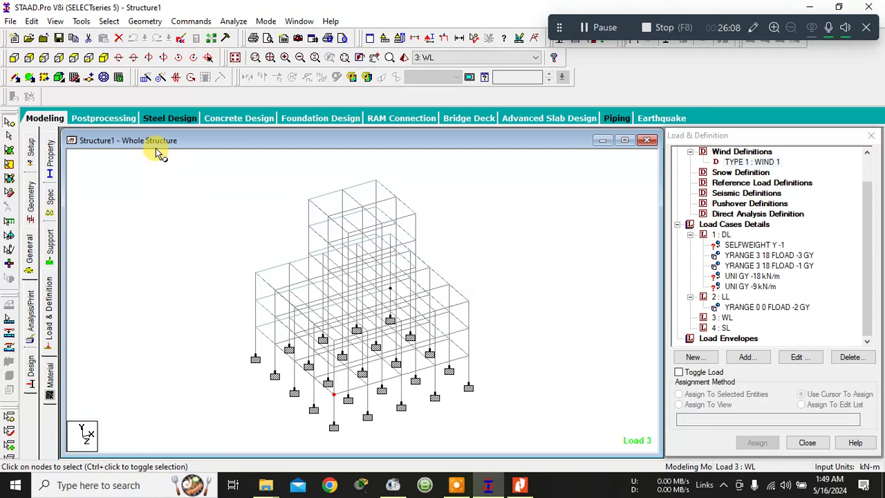
click(256, 326)
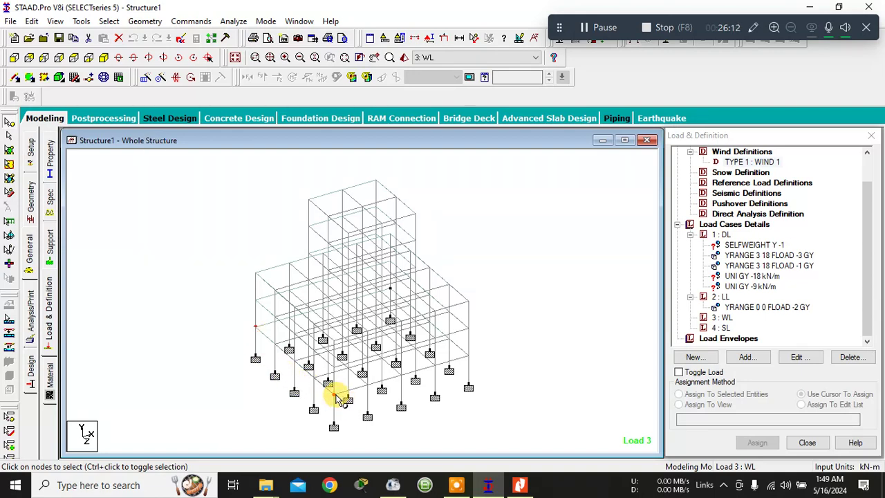
double_click(337, 397)
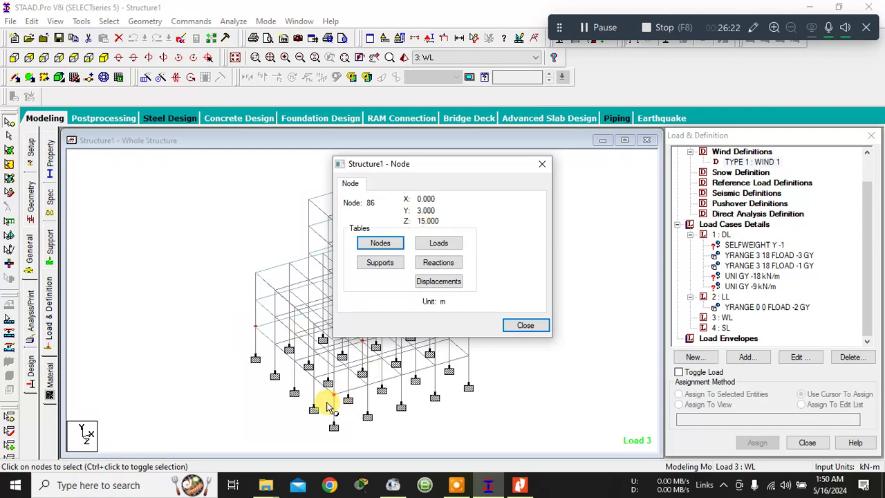
click(527, 324)
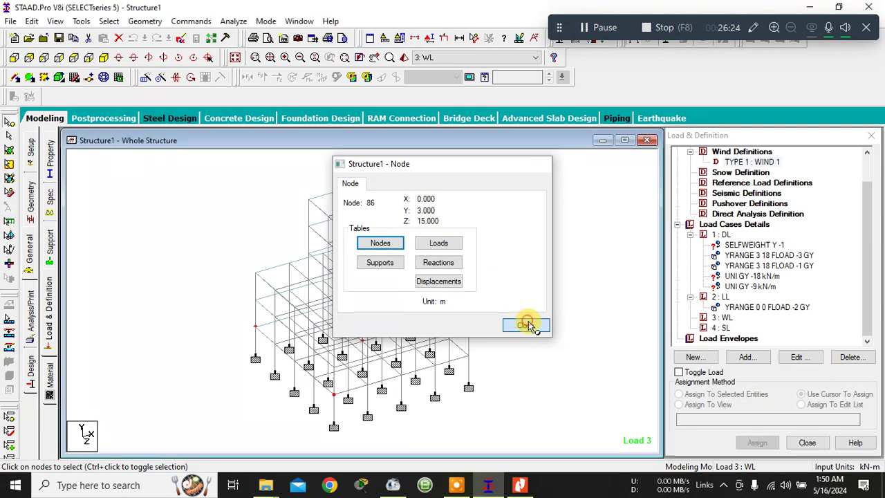
double_click(468, 356)
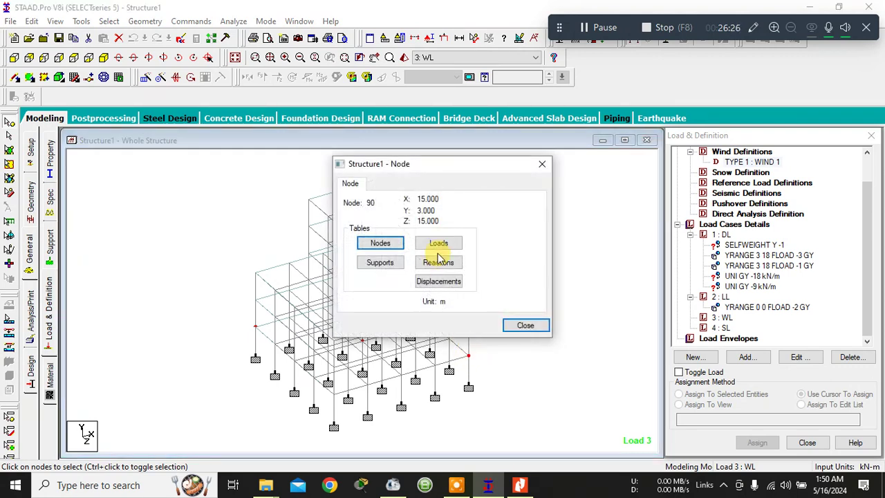
click(525, 325)
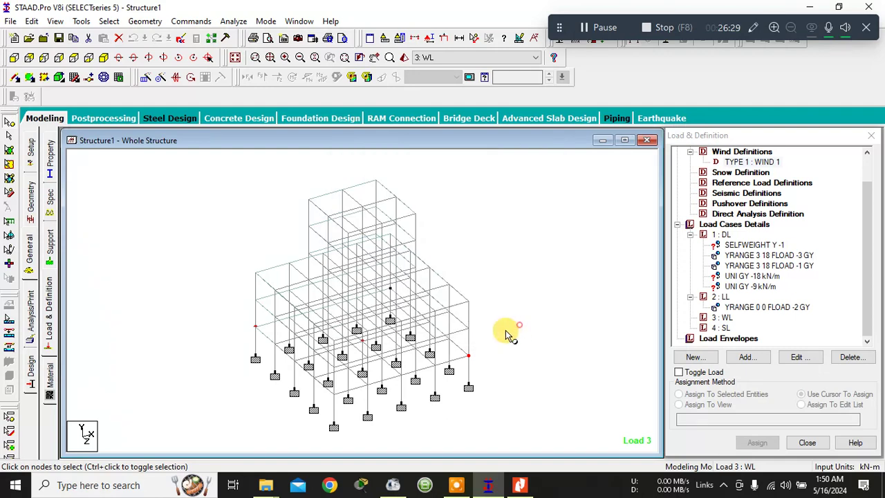
- Reopen the ASCE-7 wind load calculator for the WIND 1 type definition using the Custom intensity type
double_click(764, 164)
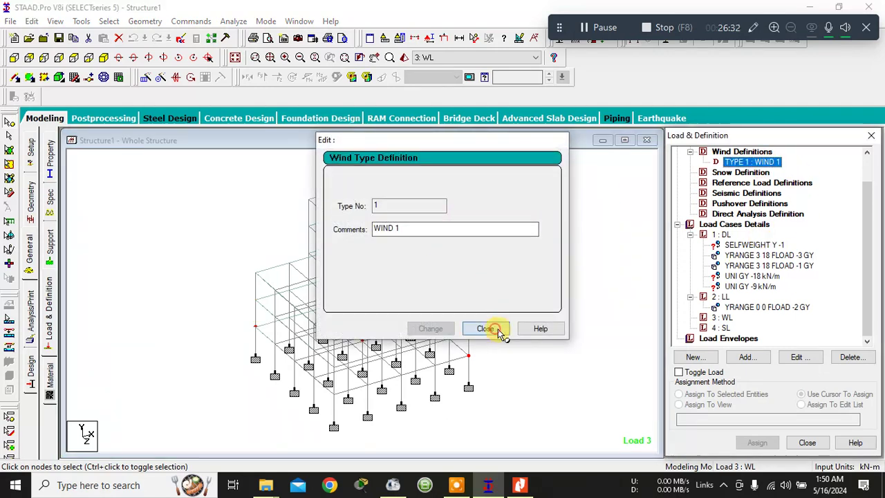
click(499, 330)
click(745, 357)
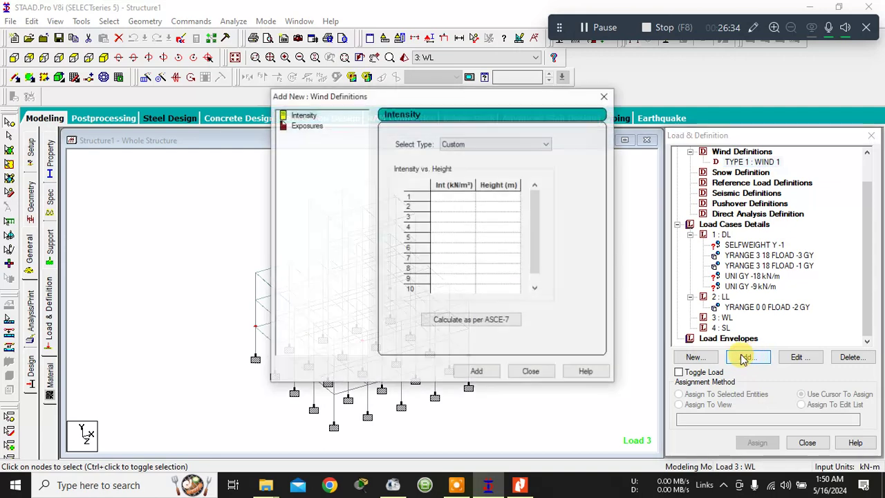
click(489, 320)
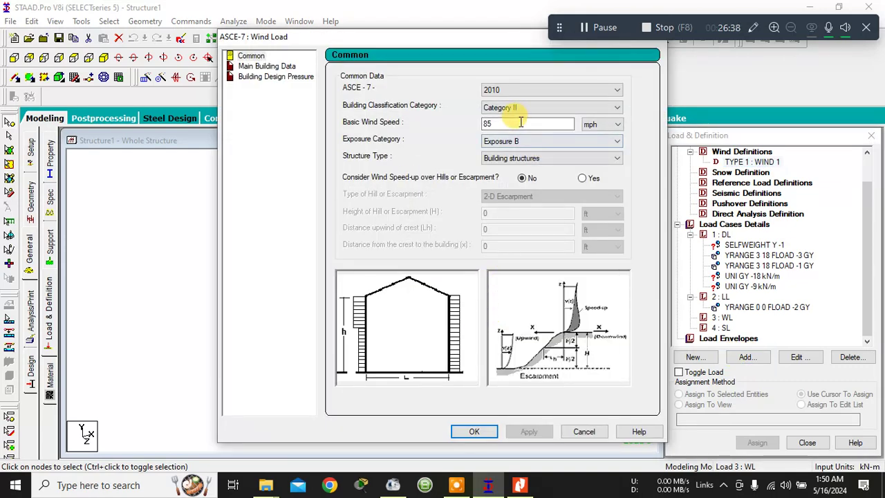
- Change the units of the building height and both building lengths to m in the main building data
click(280, 67)
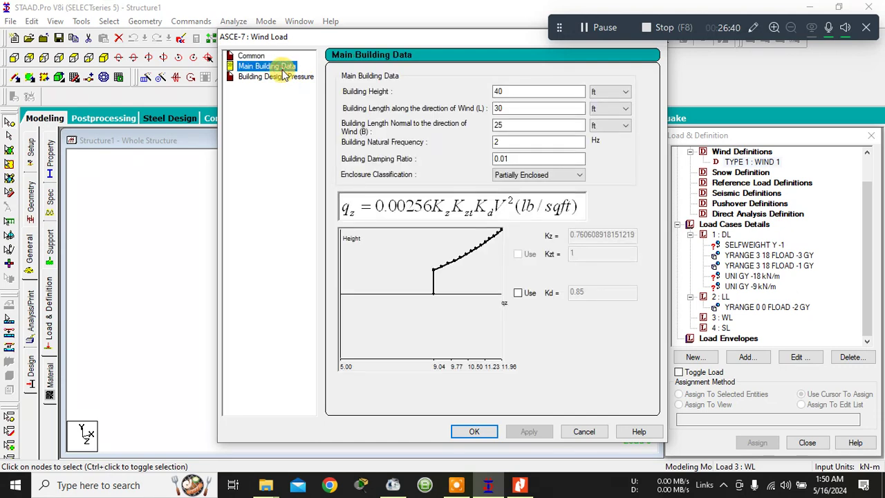
click(619, 92)
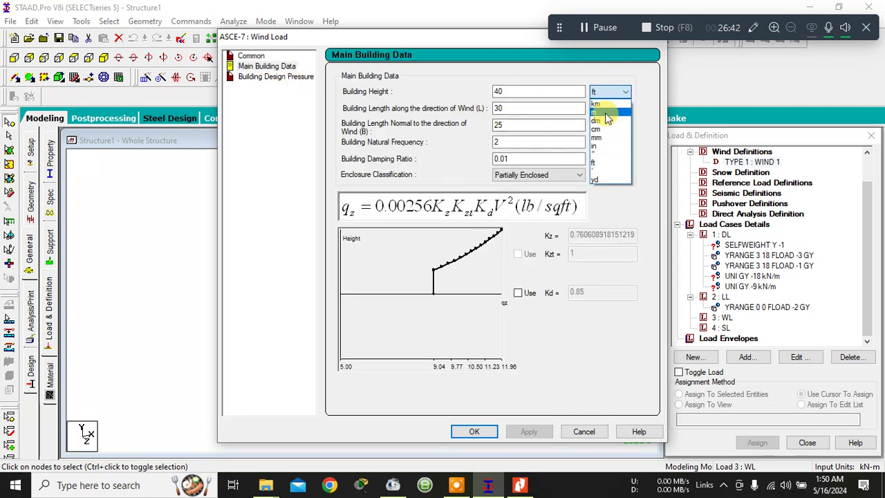
click(605, 112)
click(617, 108)
click(607, 128)
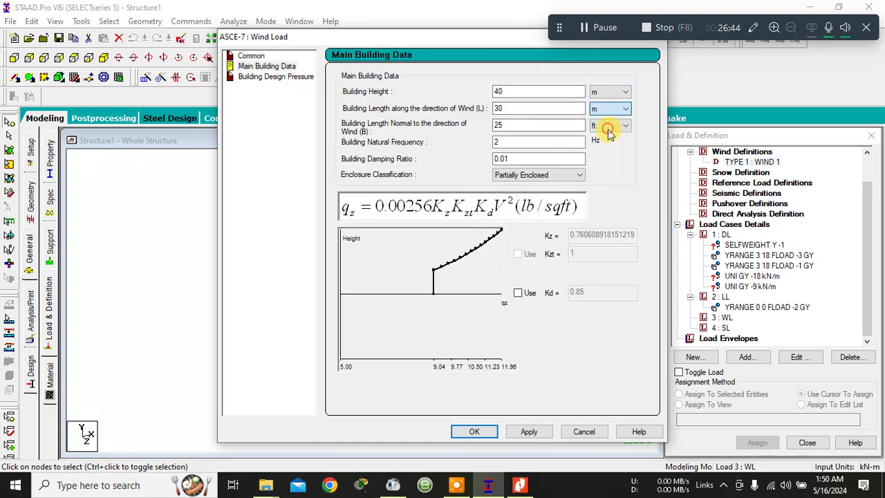
click(603, 145)
- Set the building height to 18 m and both building lengths, along and normal to the wind, to 15 m, and apply them
double_click(541, 125)
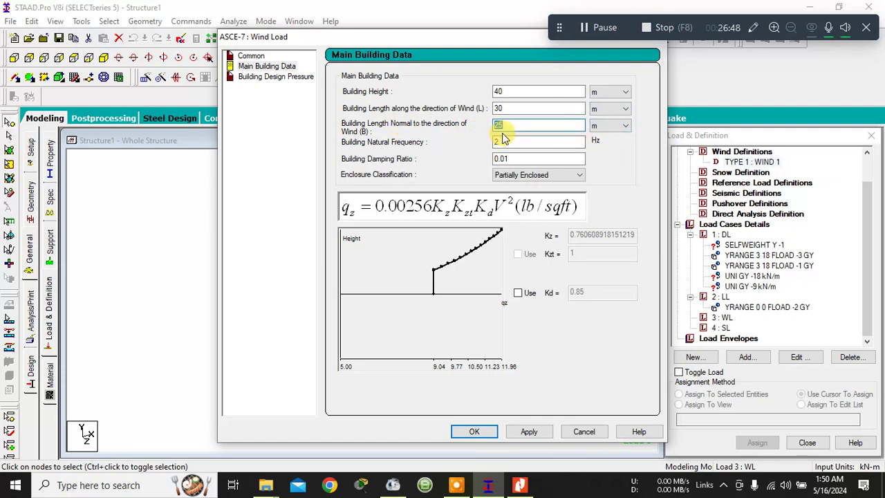
drag(514, 109, 496, 93)
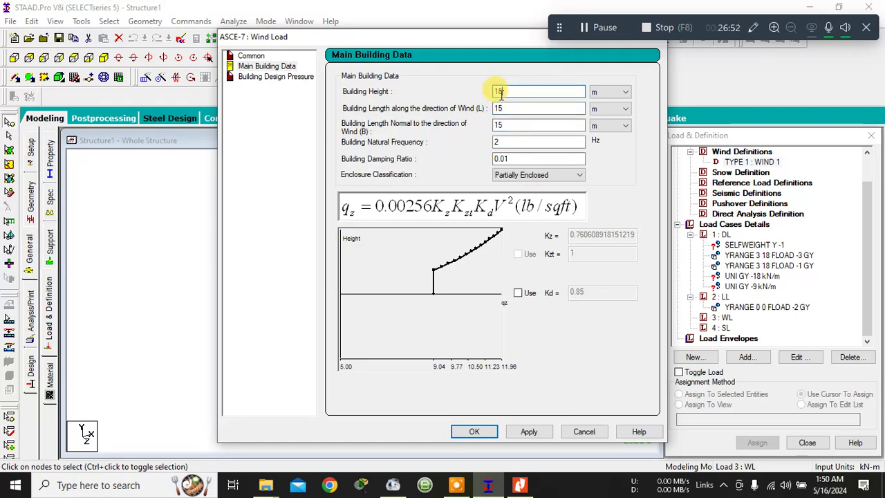
text(18)
click(505, 142)
key(Tab)
key(Tab)
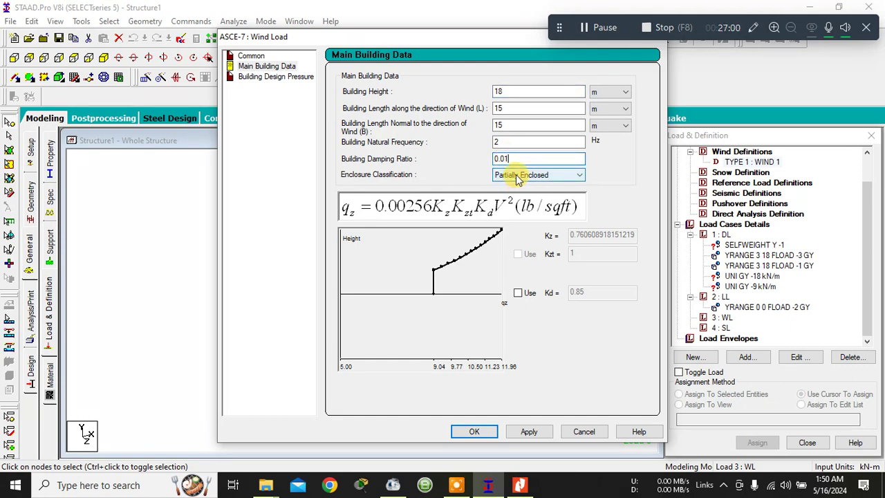
click(515, 430)
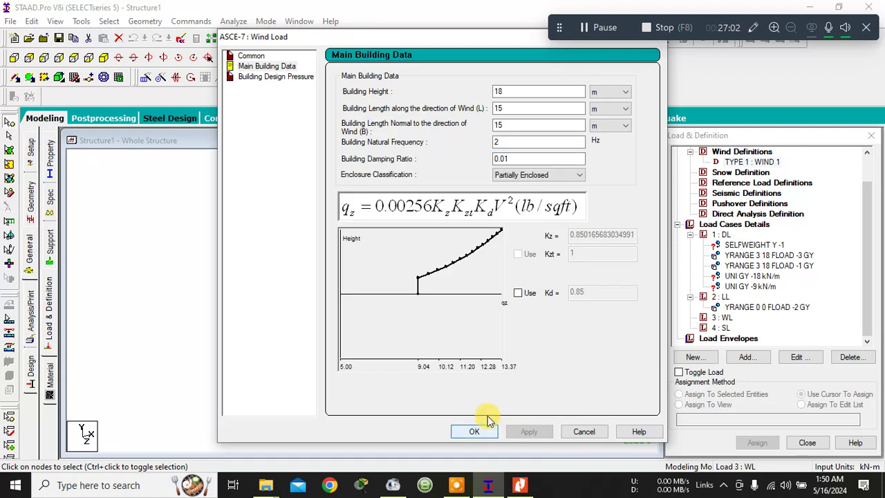
- Set the building classification to Category III in the common data and apply it
click(252, 56)
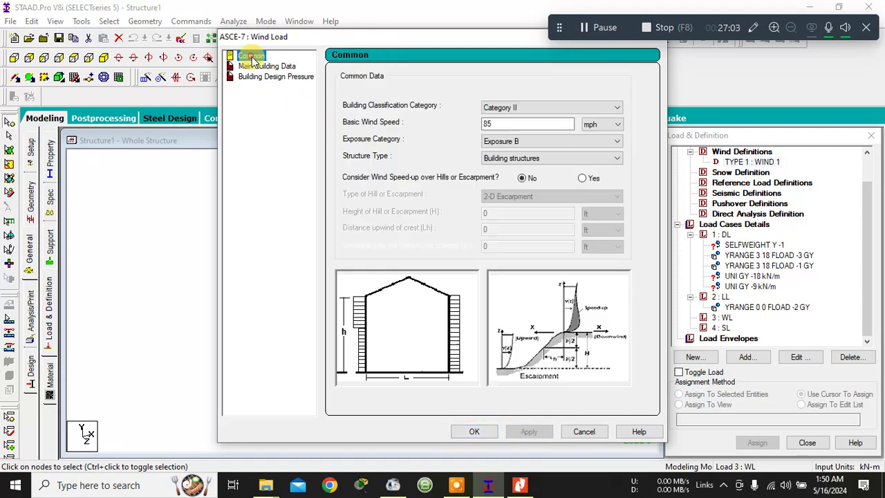
click(515, 107)
click(512, 131)
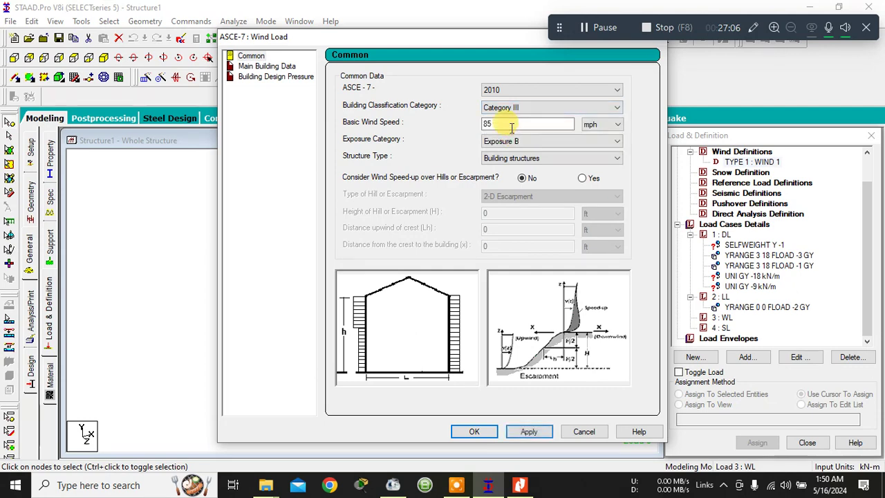
double_click(510, 126)
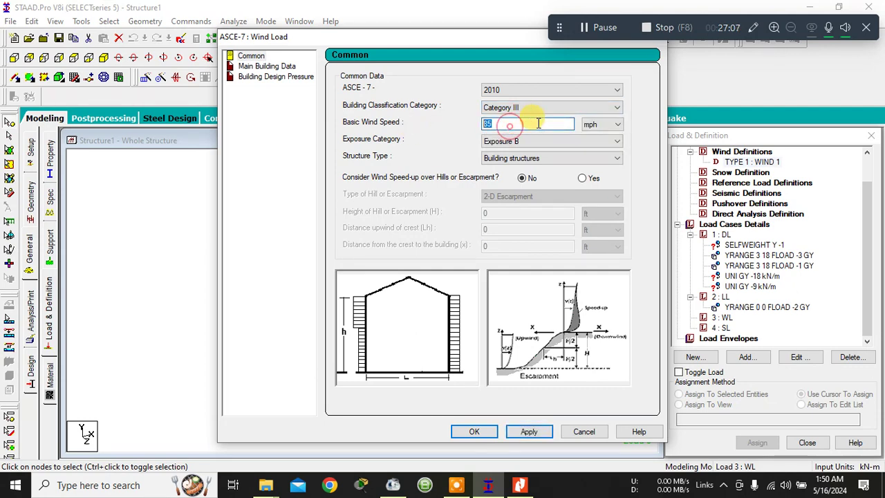
click(546, 430)
- Look up the basic wind speed in the city table of the IS 875 Part 3:2015 PDF and enter it as 47 kmph
click(520, 485)
drag(878, 190, 879, 393)
scroll(849, 323, down, 6)
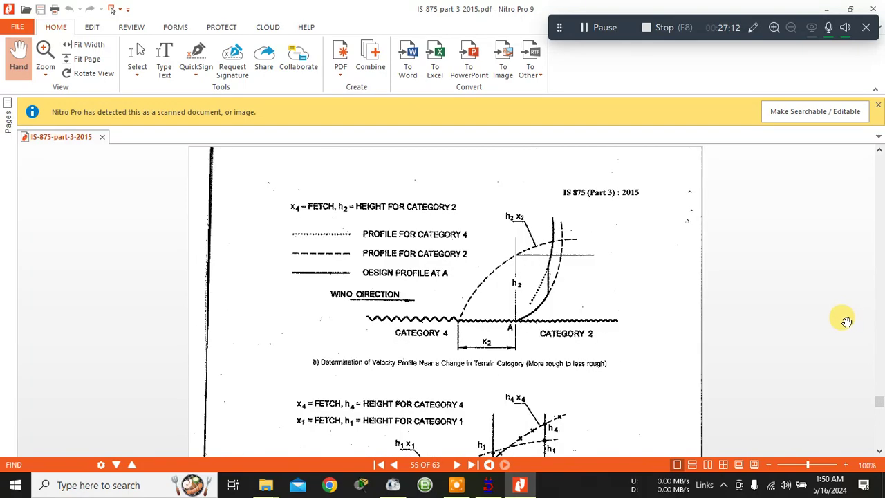
scroll(848, 322, up, 3)
scroll(654, 372, down, 2)
scroll(650, 370, down, 2)
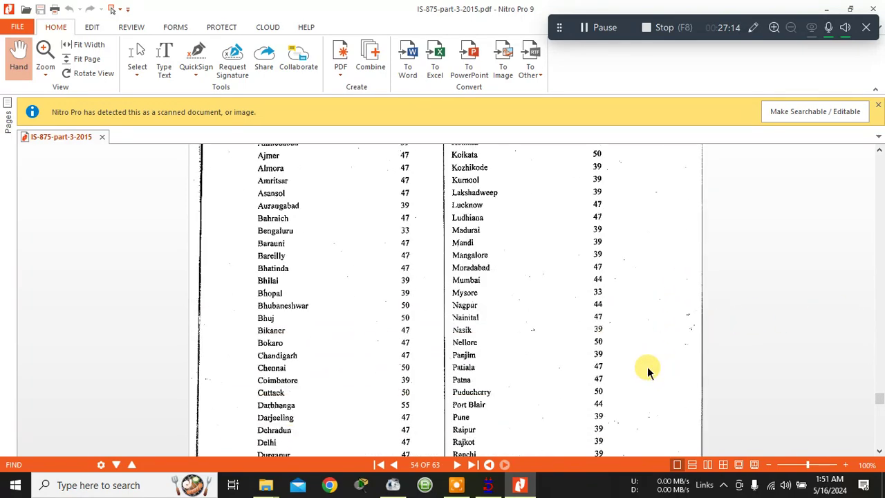
click(487, 485)
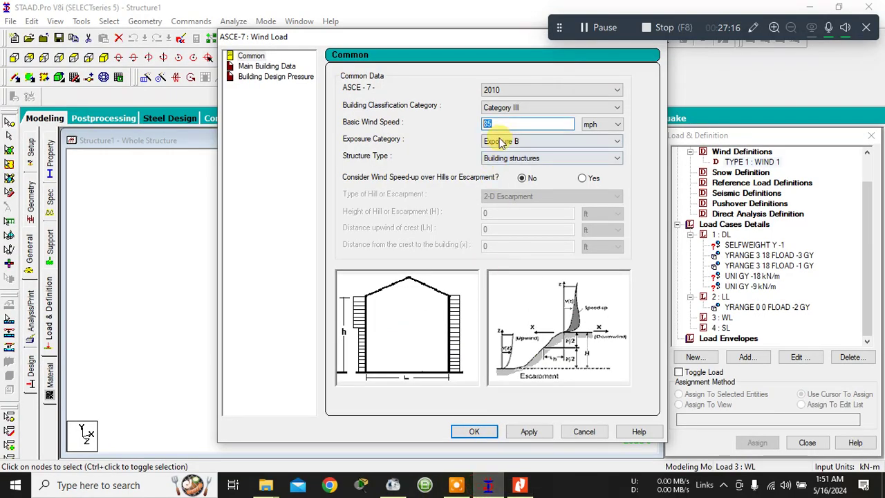
double_click(502, 122)
click(597, 125)
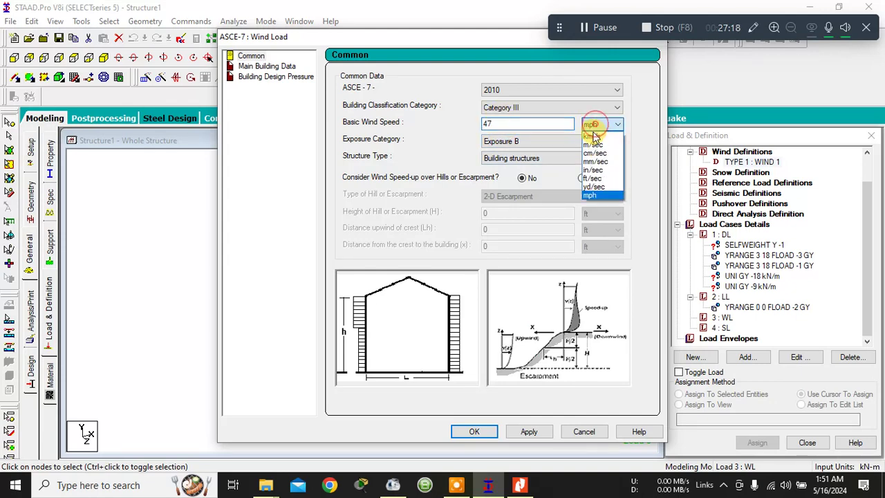
click(594, 192)
- Set the exposure category to Exposure C with structure type Building structures, and apply the common data
click(557, 141)
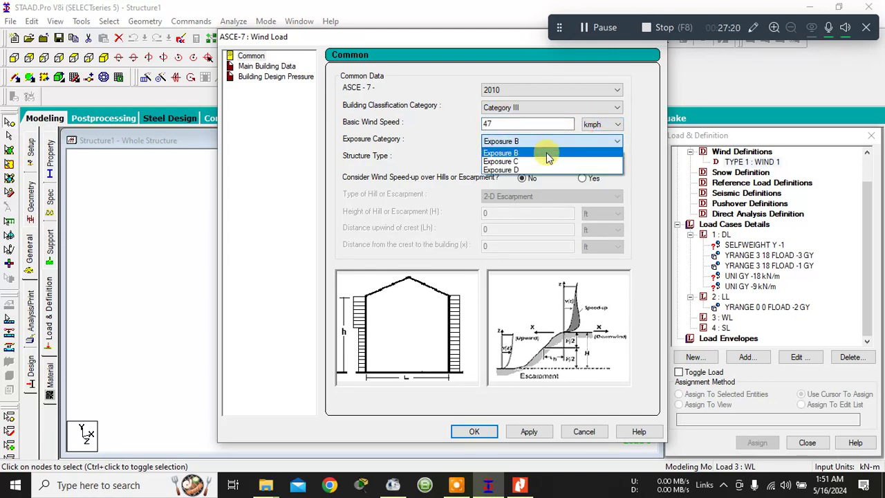
click(553, 149)
click(609, 158)
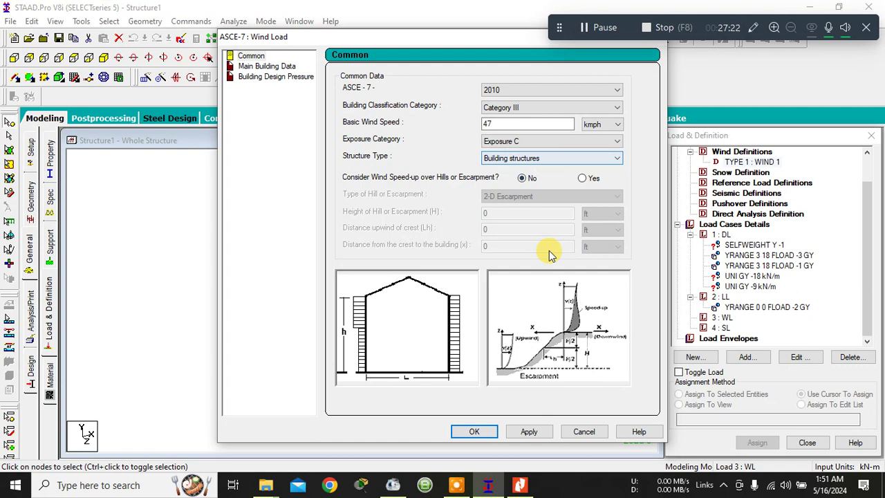
click(527, 431)
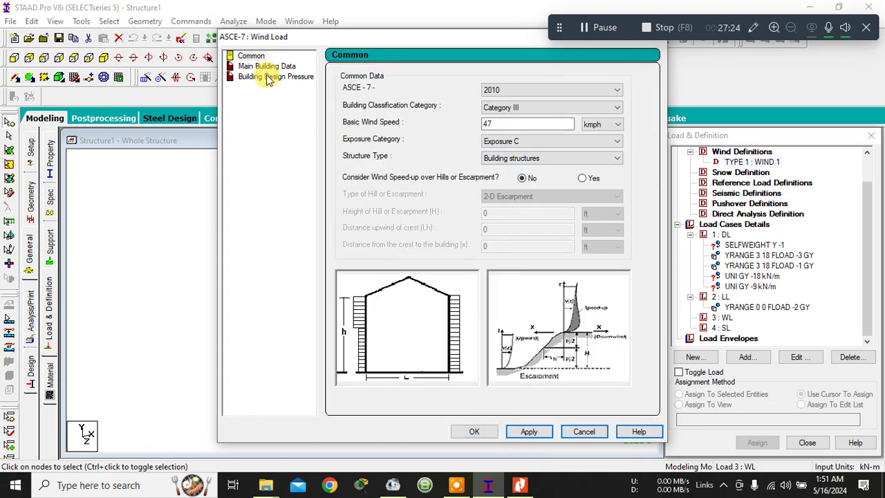
- Apply the windward wall design pressure and accept the ASCE-7 data to generate the intensity-height table
click(270, 78)
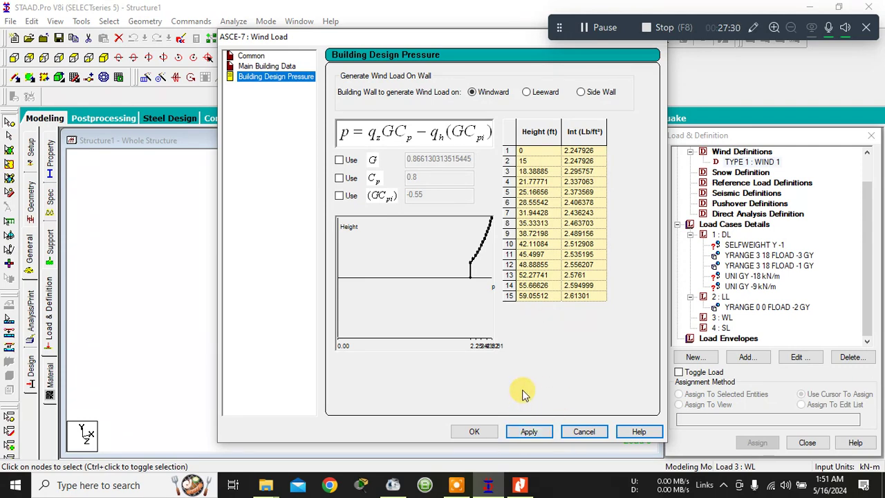
click(527, 430)
click(281, 67)
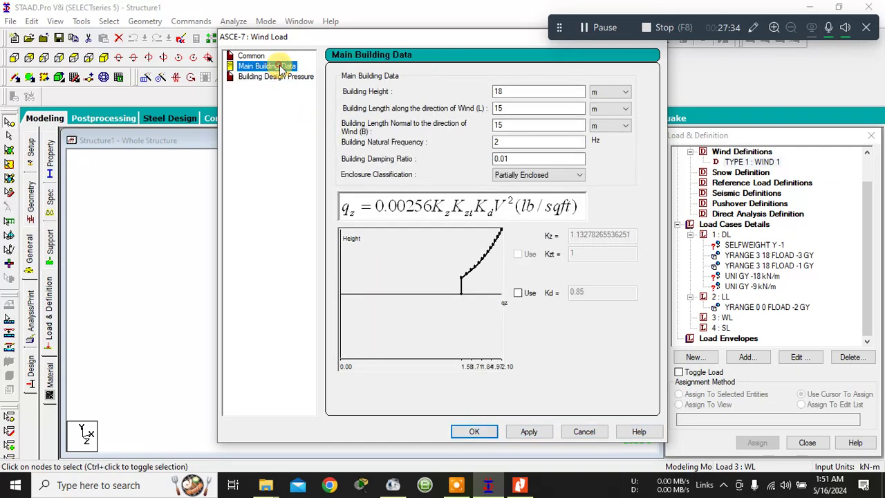
click(474, 431)
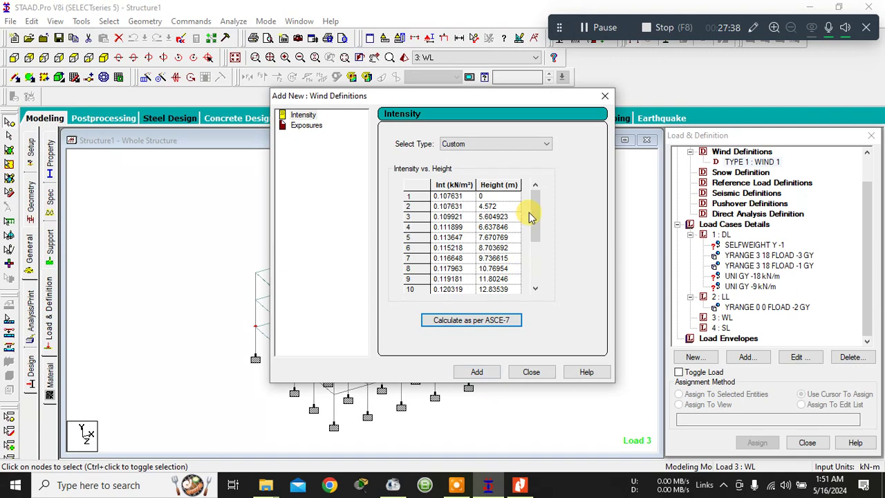
- Review the generated intensity-height table up to 18 m and add the intensity to the WIND 1 definition
drag(534, 211, 532, 186)
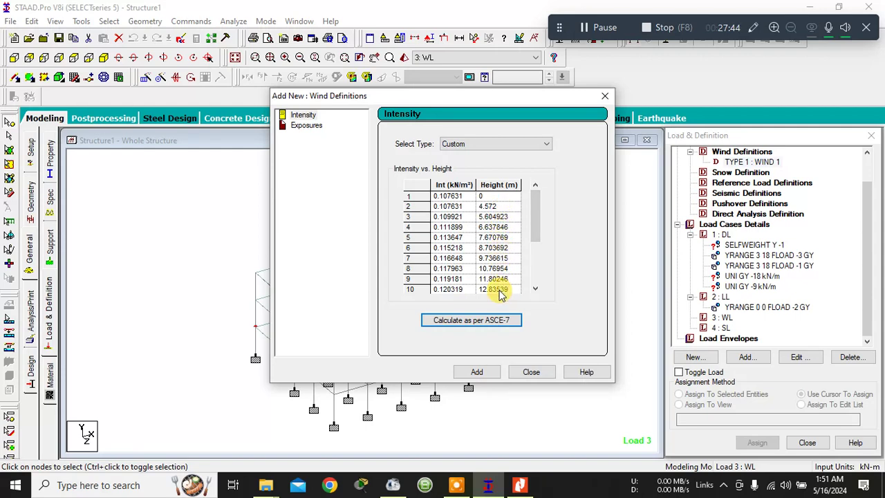
drag(539, 220, 526, 281)
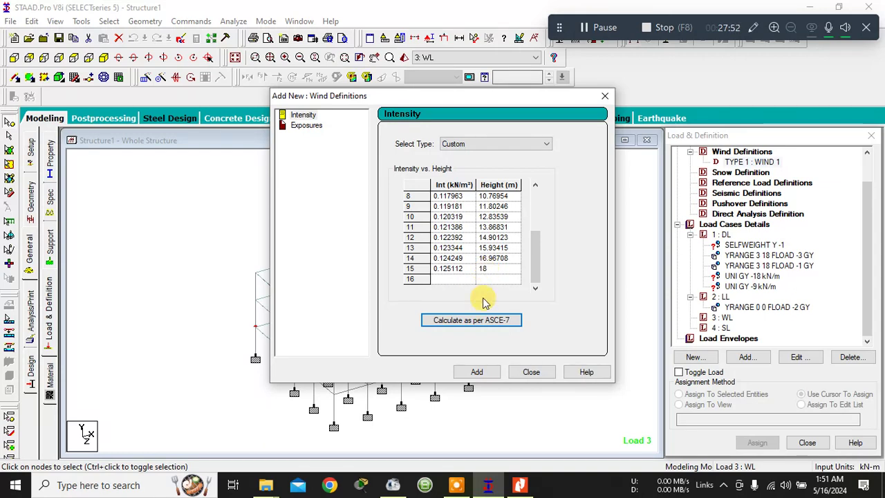
click(484, 377)
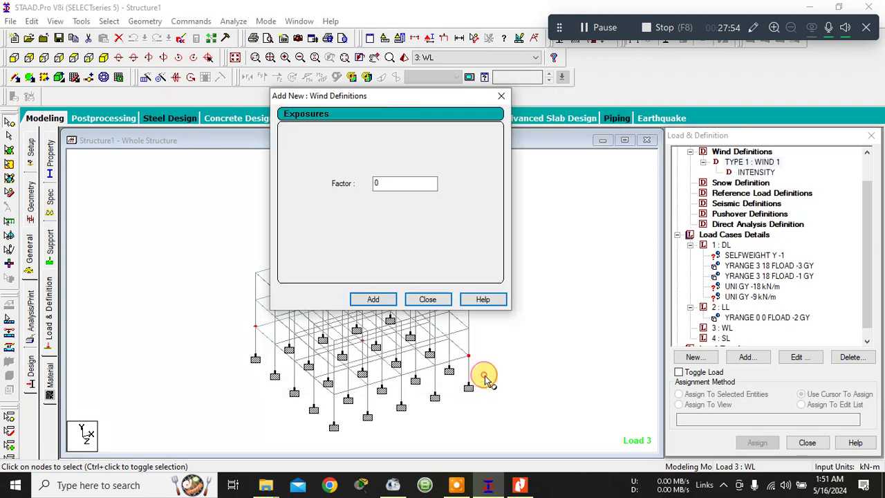
- Add an exposure with a factor of 1 to the WIND 1 definition and finish adding wind definitions
double_click(387, 182)
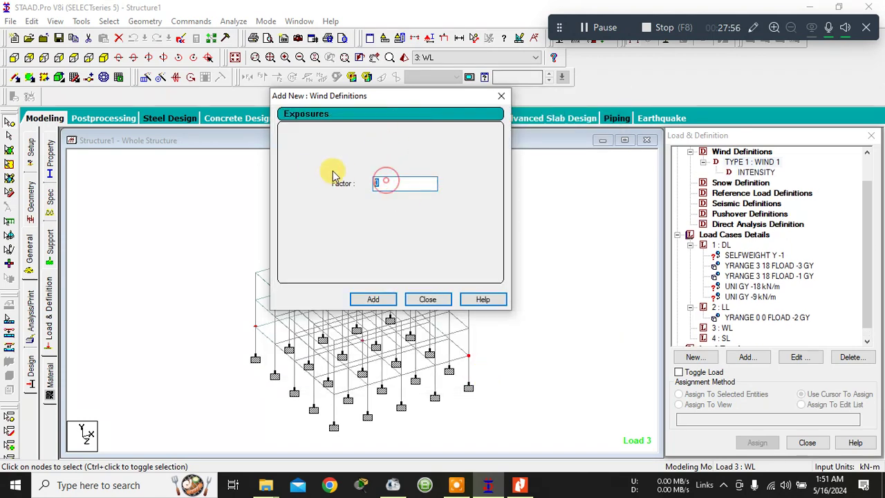
text(1)
click(374, 299)
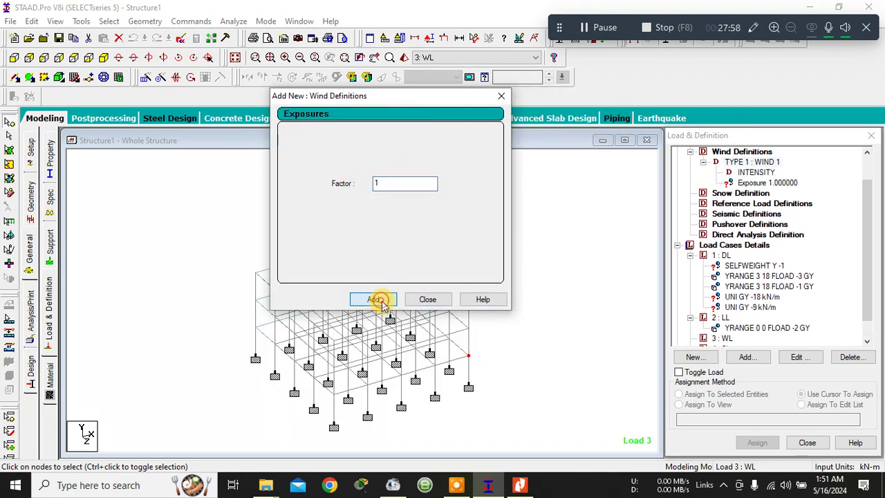
click(427, 302)
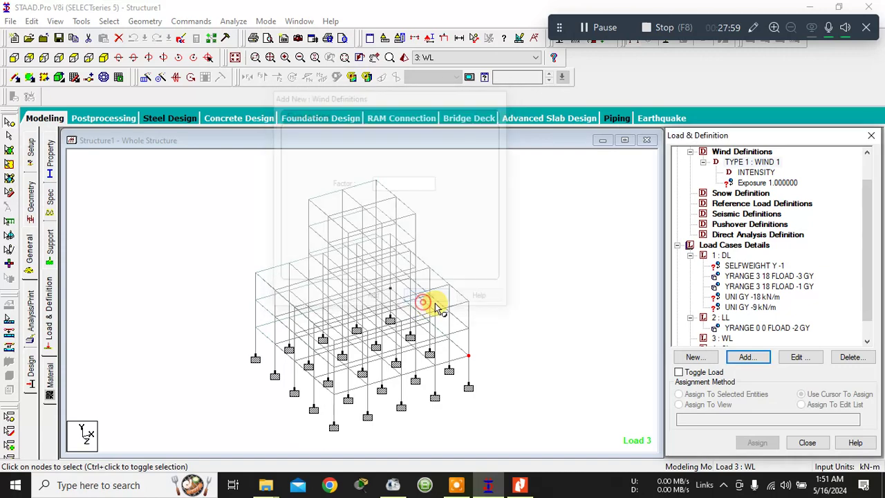
- Assign the exposure factor of 1 to all nodes of the structure in view
click(752, 182)
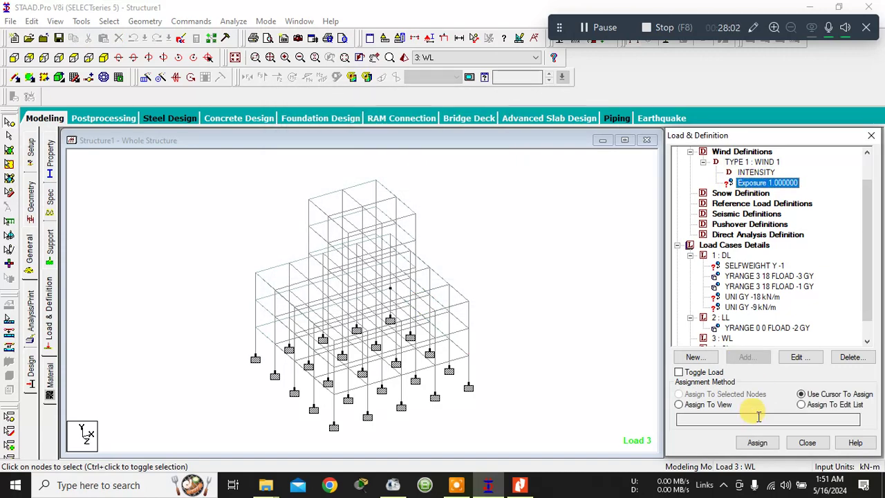
click(684, 405)
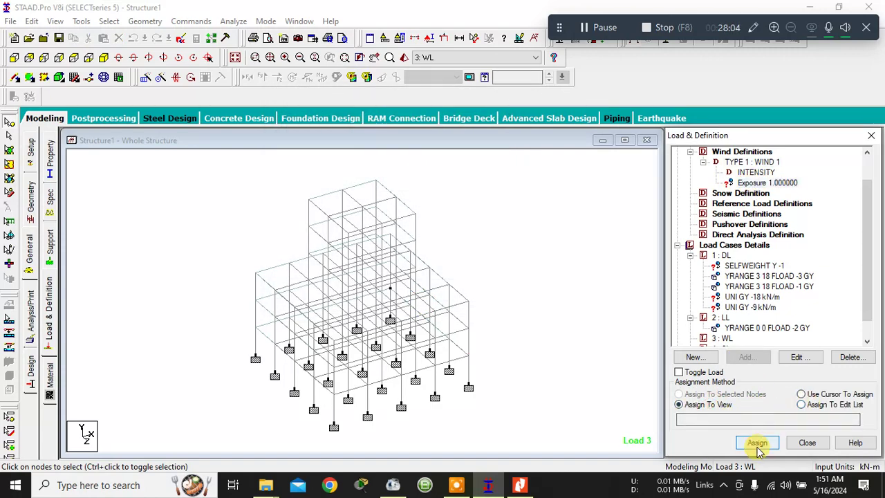
click(758, 444)
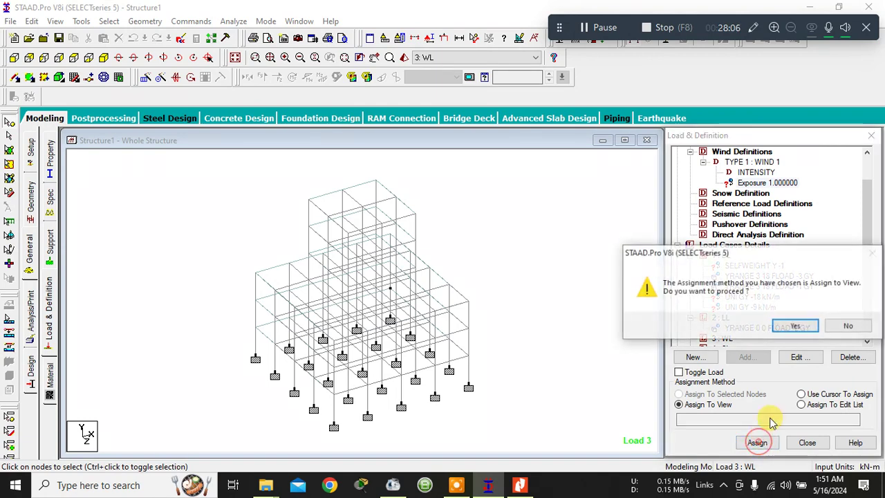
click(801, 325)
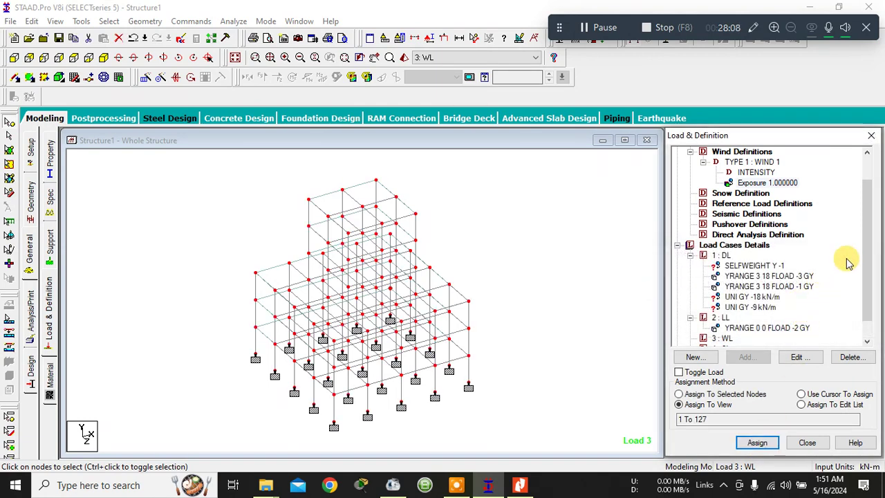
- Examine the exposed-surface, factor and range options of the wind load item for load case WL
drag(868, 237, 870, 282)
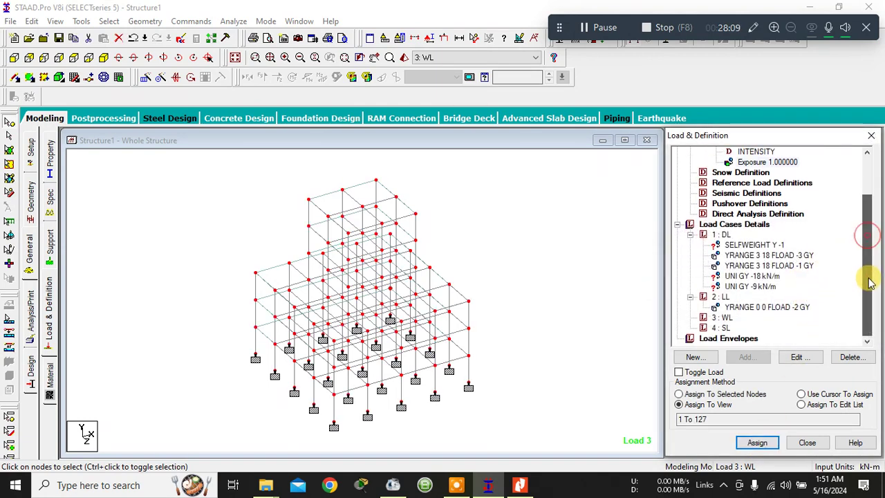
click(723, 317)
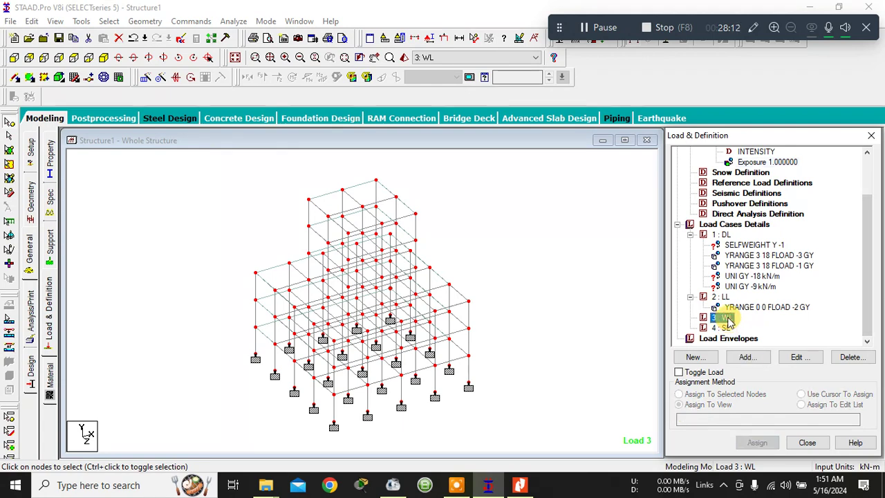
click(746, 358)
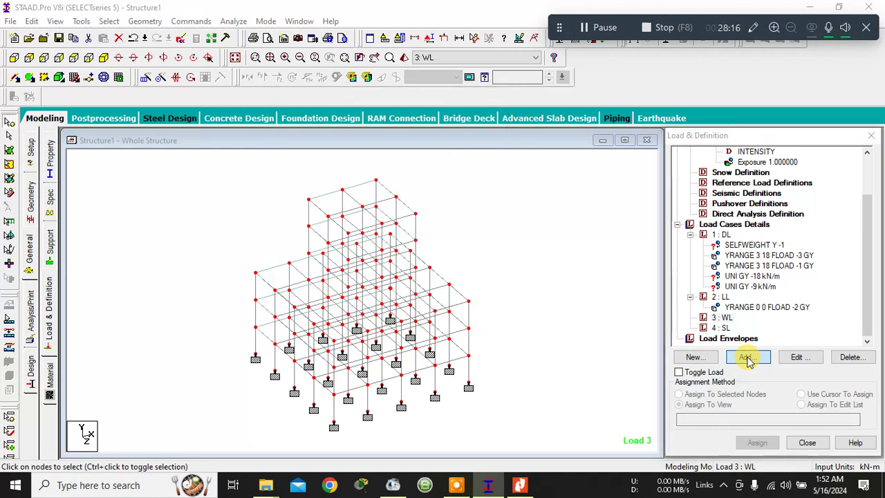
click(747, 359)
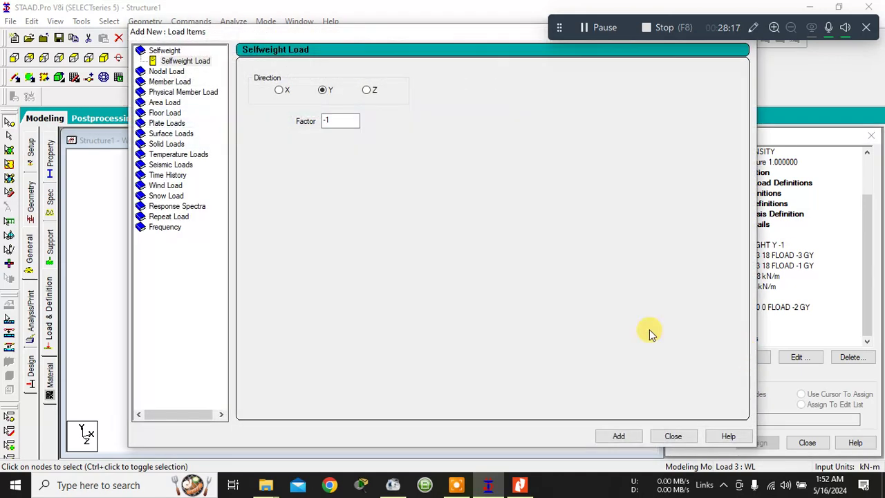
click(167, 186)
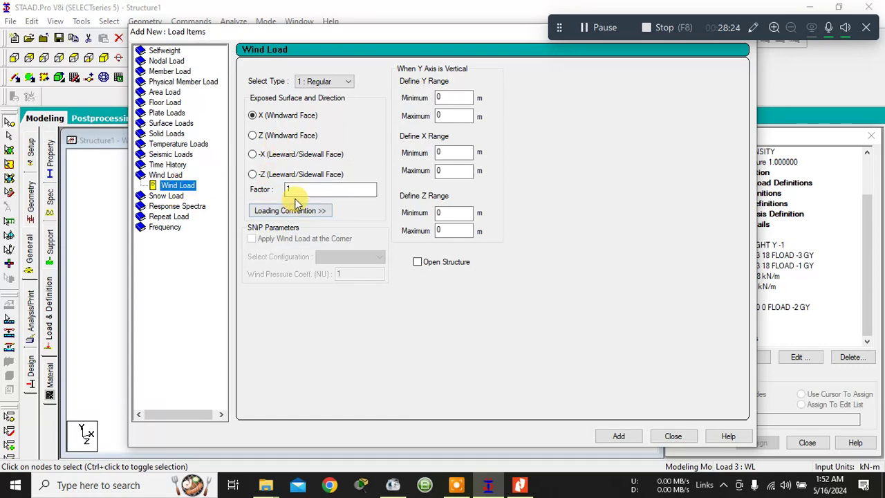
click(672, 437)
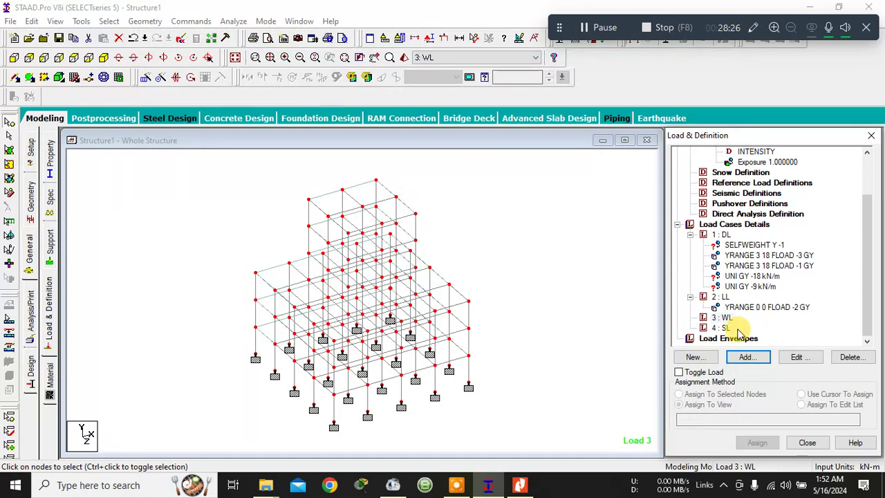
click(745, 356)
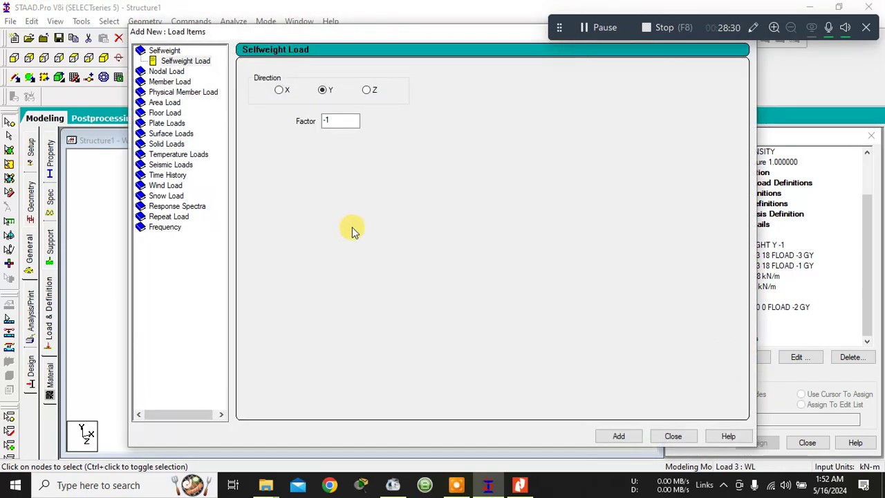
click(672, 436)
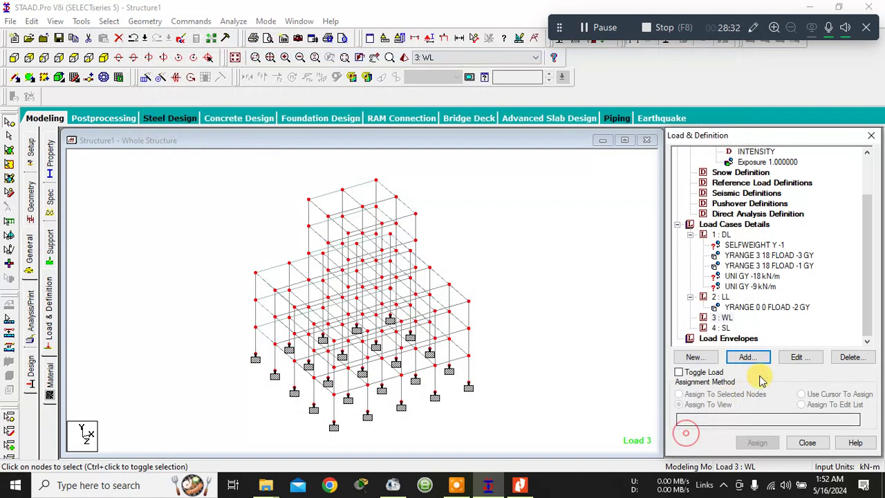
- Check the loading type and title of the WL load case
click(722, 317)
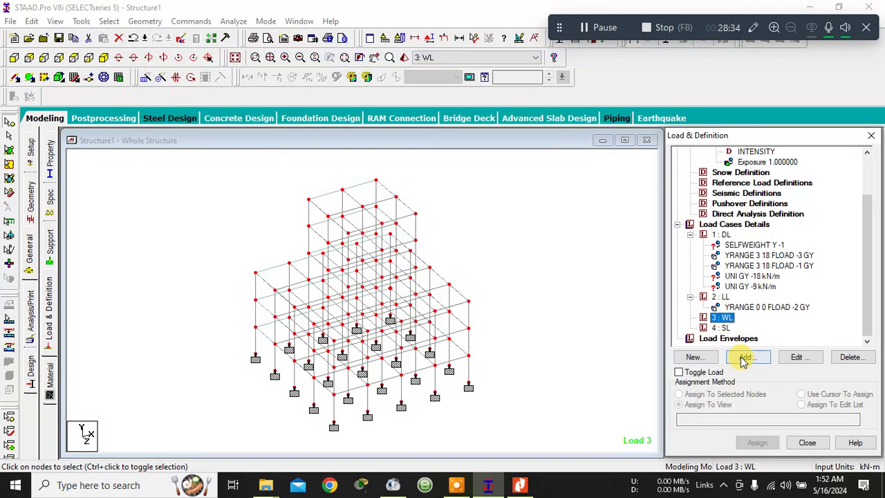
click(795, 356)
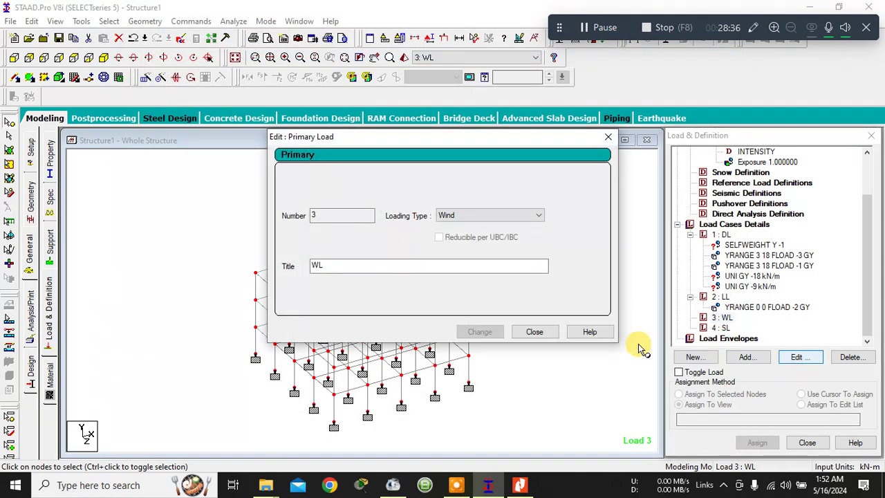
click(534, 333)
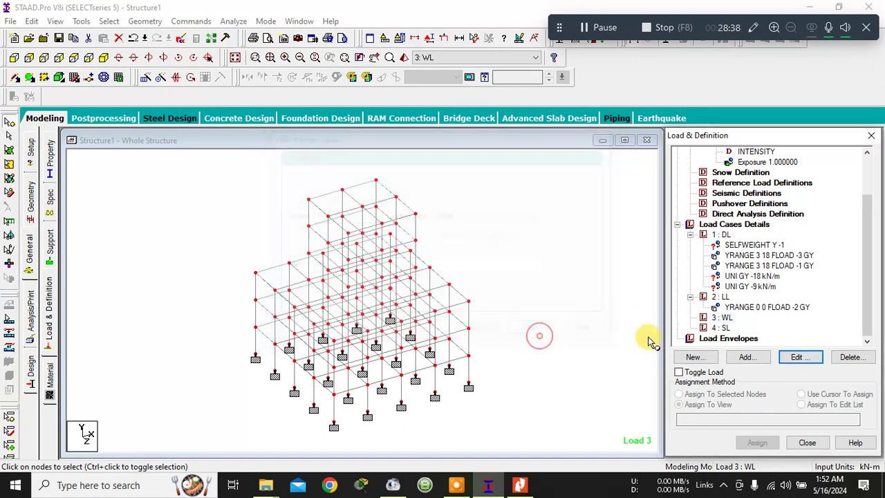
- Review the wind load item form for load case WL again, including its windward face directions and factor
click(722, 318)
click(746, 357)
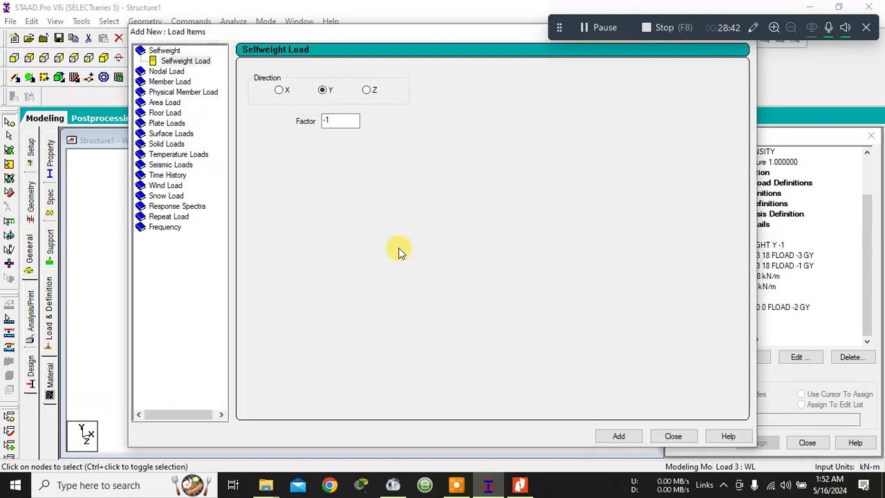
click(172, 186)
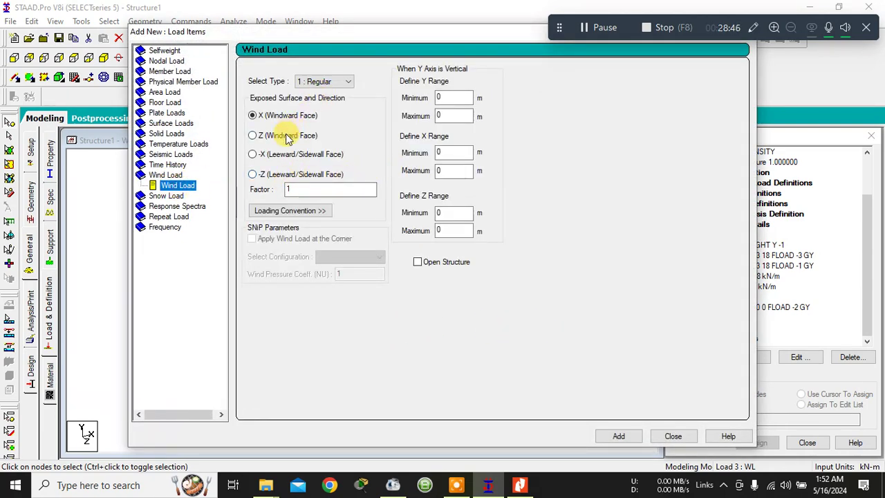
click(311, 191)
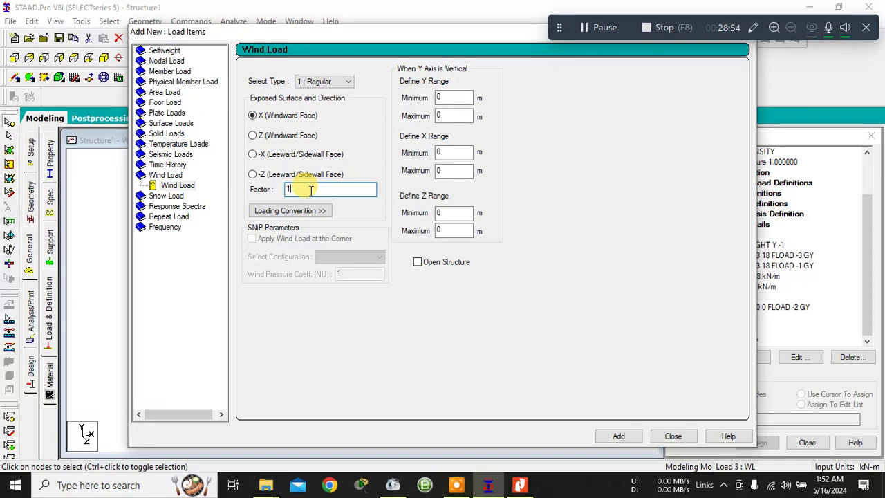
drag(400, 34, 205, 34)
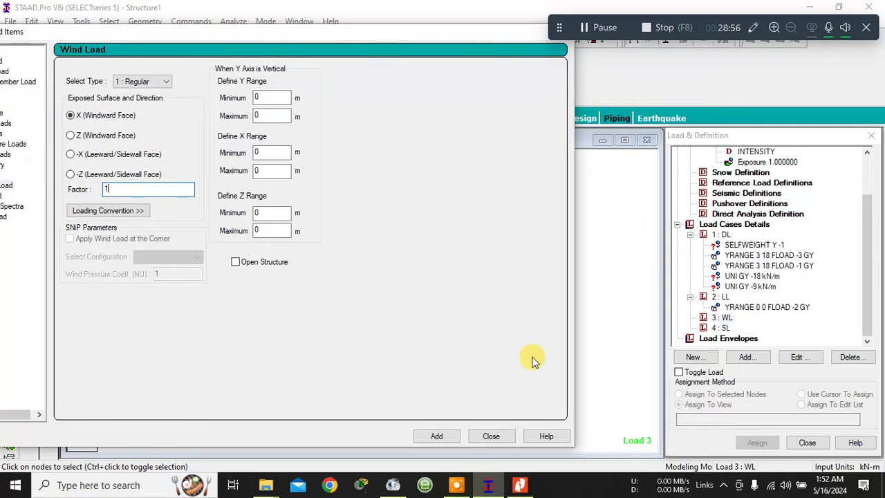
click(494, 436)
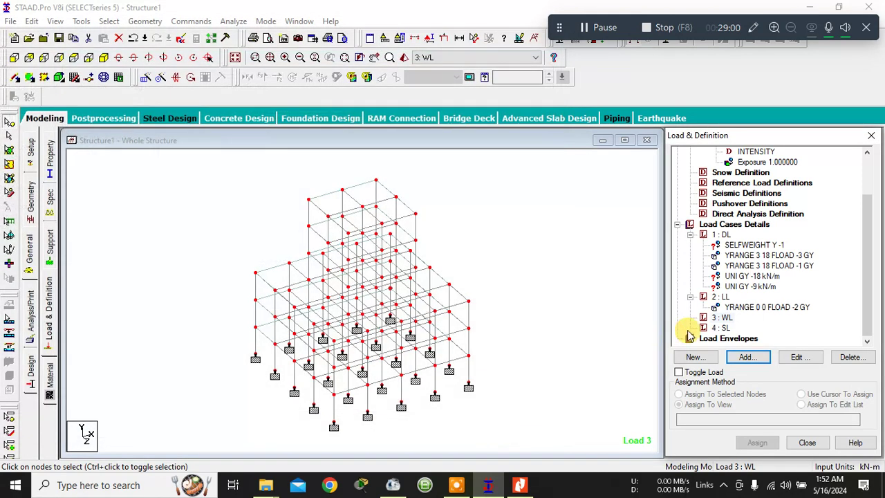
click(721, 318)
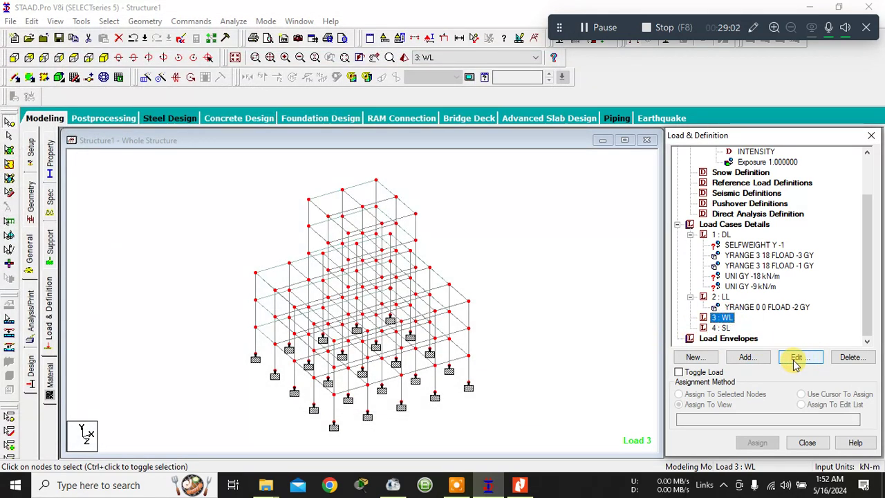
click(822, 325)
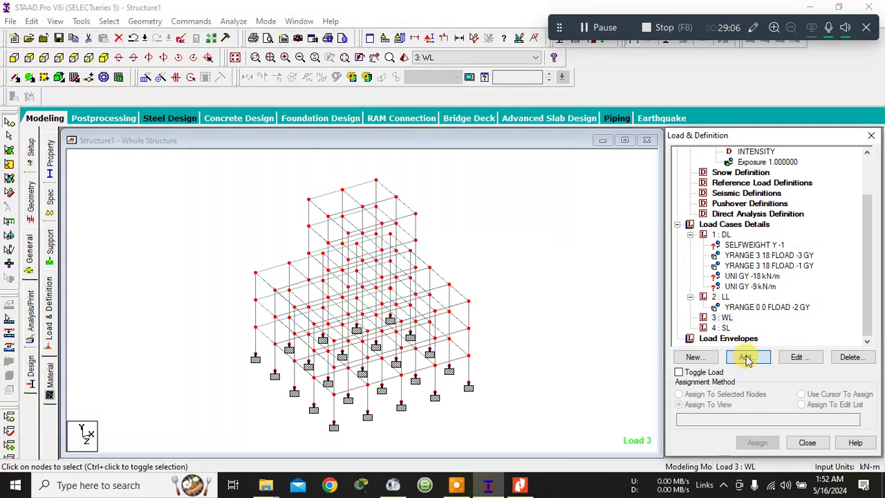
click(745, 358)
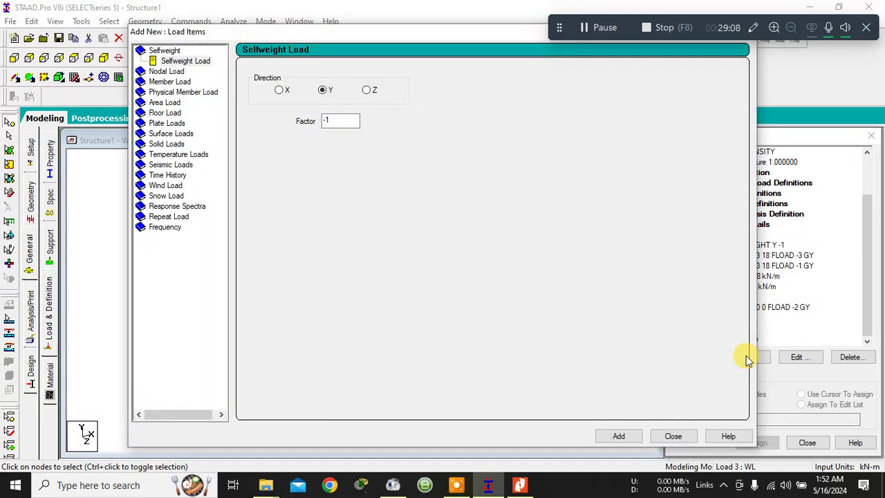
click(673, 436)
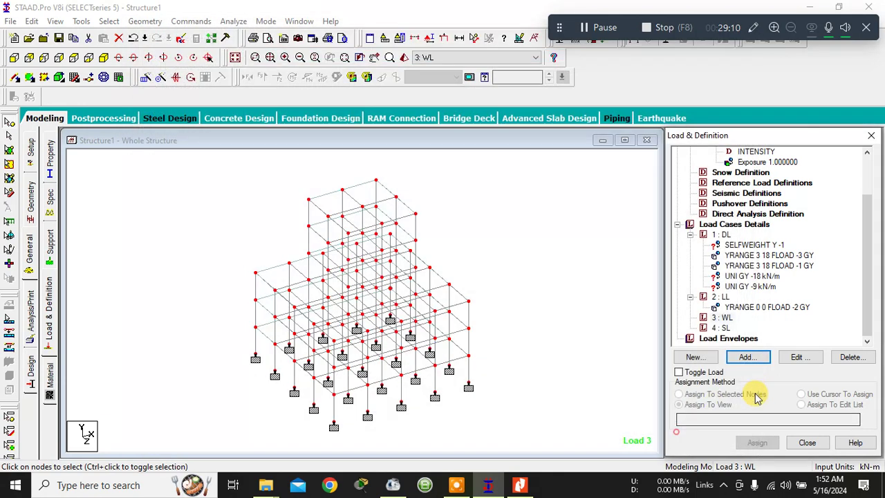
click(710, 357)
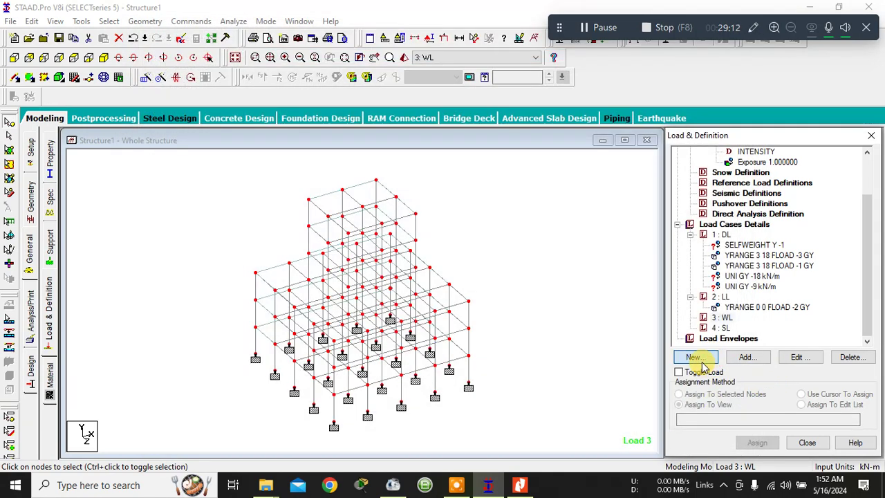
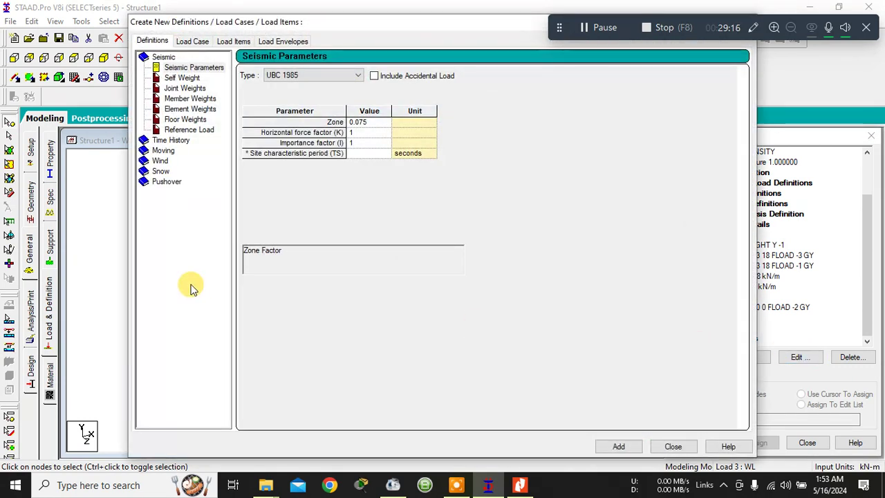
click(161, 160)
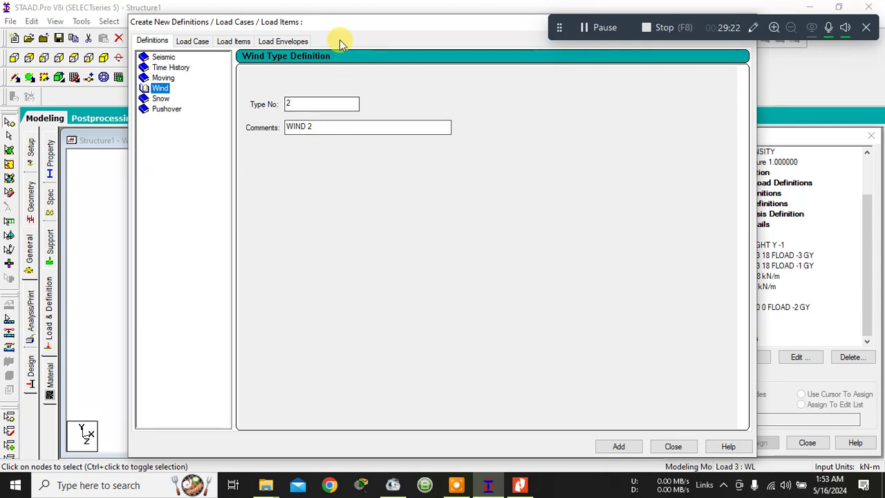
drag(351, 26, 248, 43)
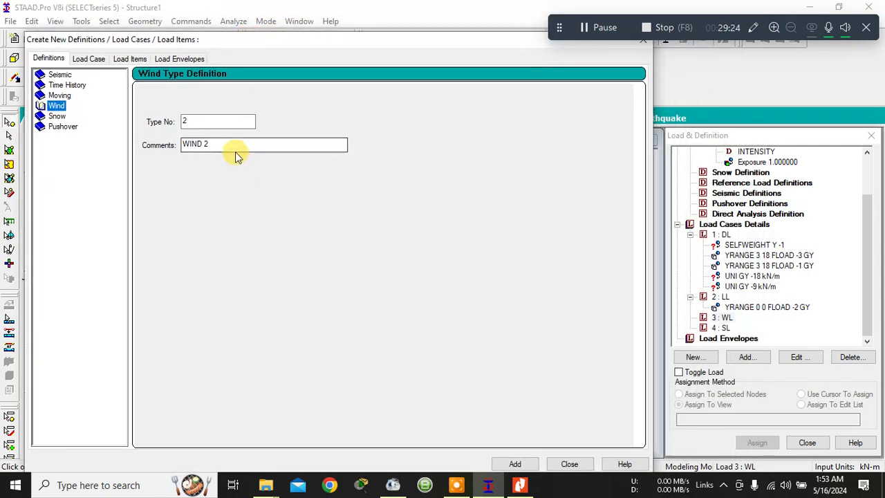
drag(228, 145, 88, 134)
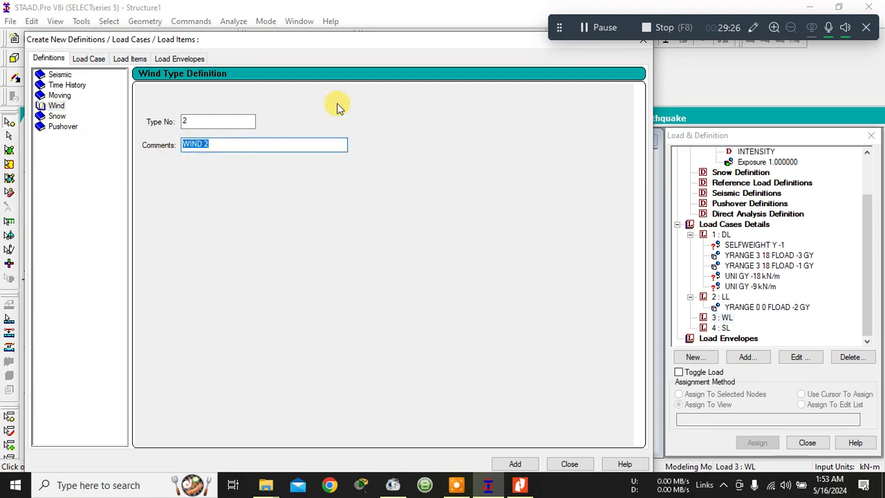
drag(459, 44, 325, 119)
click(511, 114)
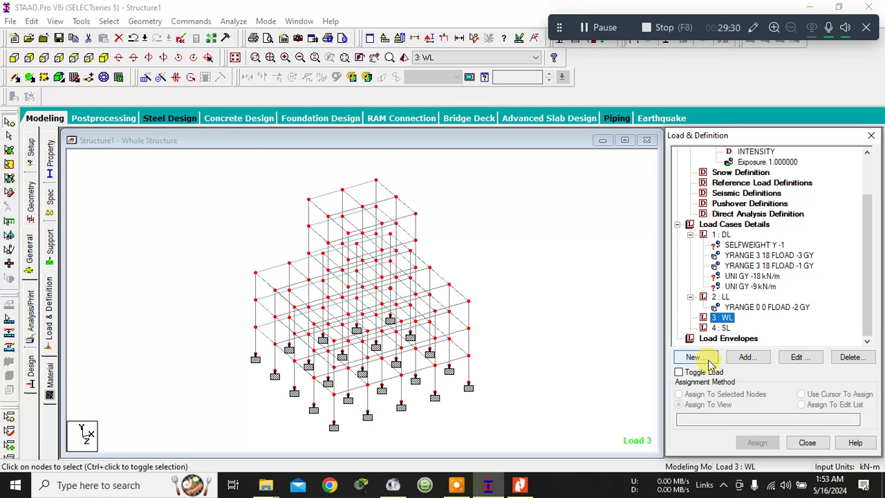
- Add a new wind type definition number 2 with the comment WL X
click(708, 359)
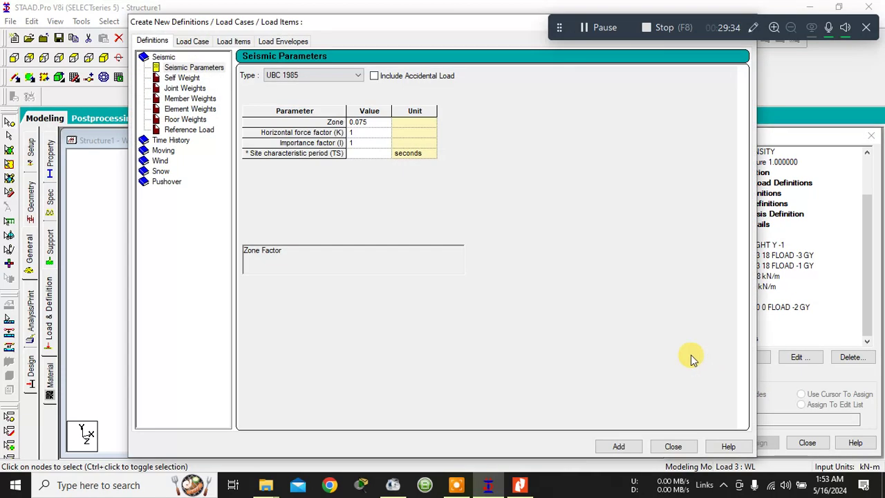
click(160, 161)
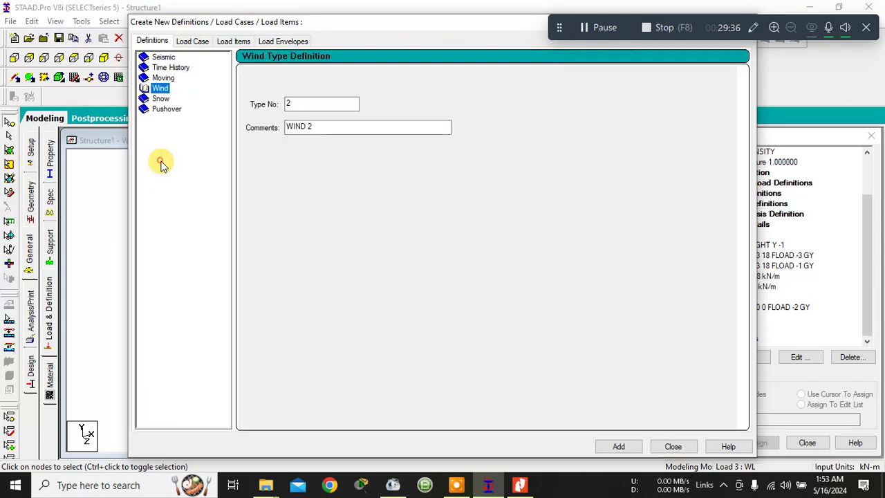
key(Tab)
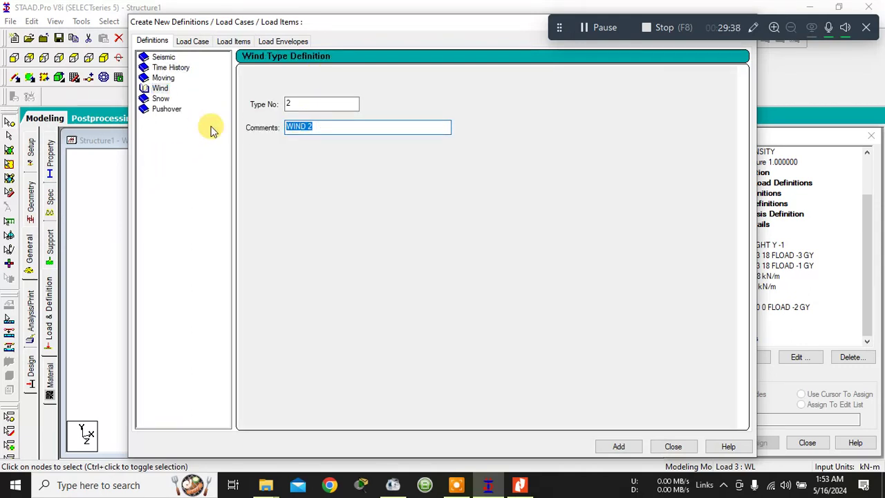
text(WL X)
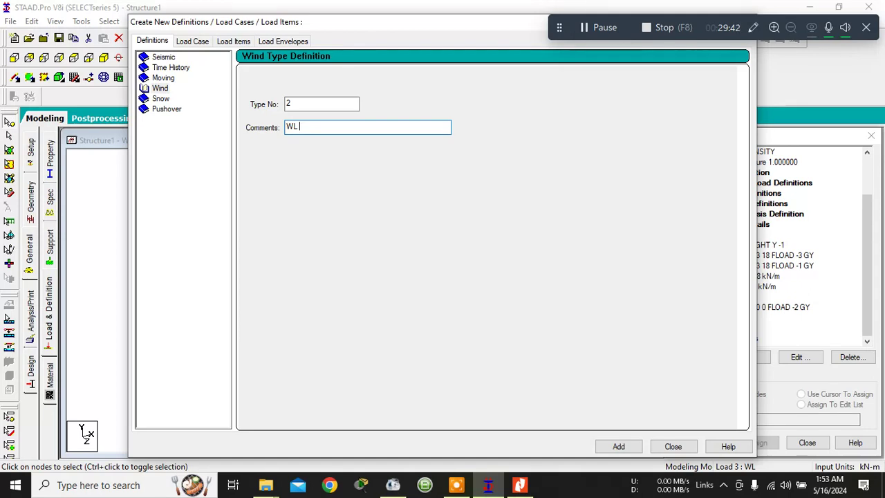
click(619, 445)
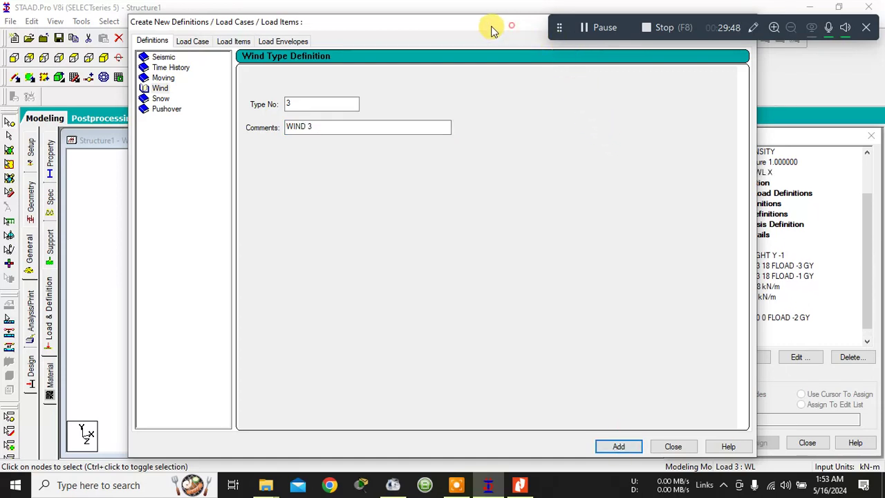
- Close the definition dialog and delete the WL X wind type from the wind definitions
drag(513, 26, 353, 27)
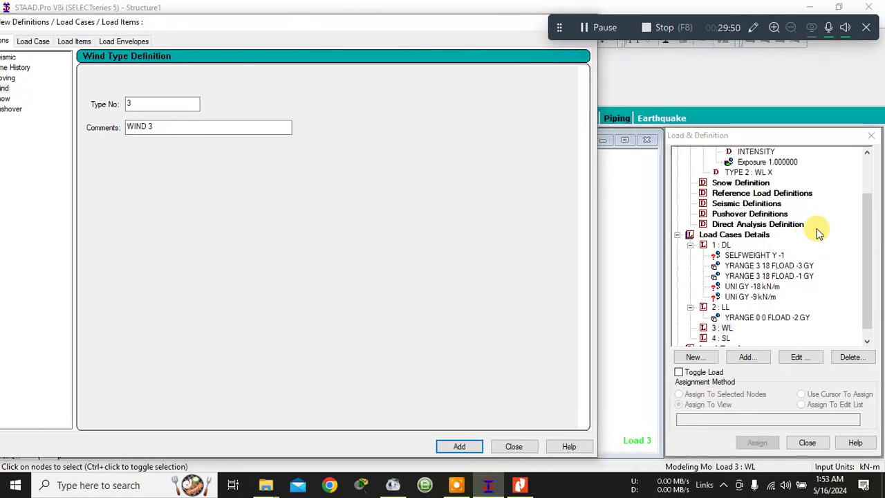
scroll(778, 216, up, 1)
click(750, 193)
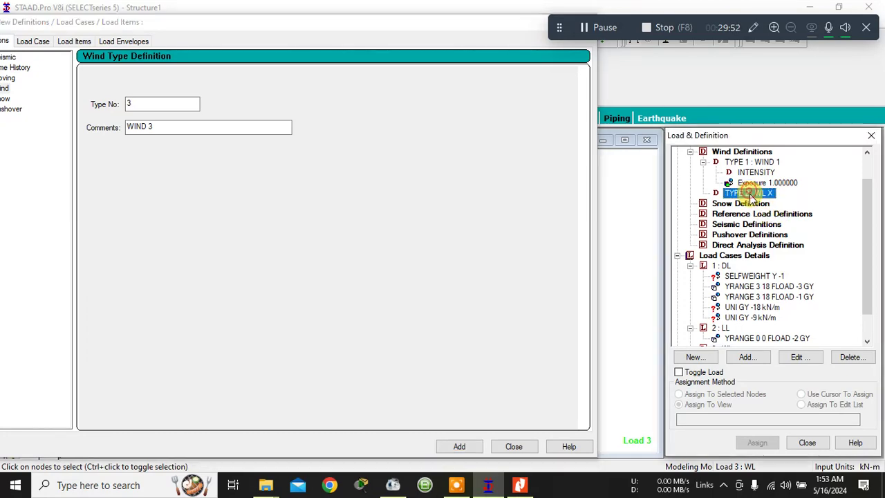
click(473, 31)
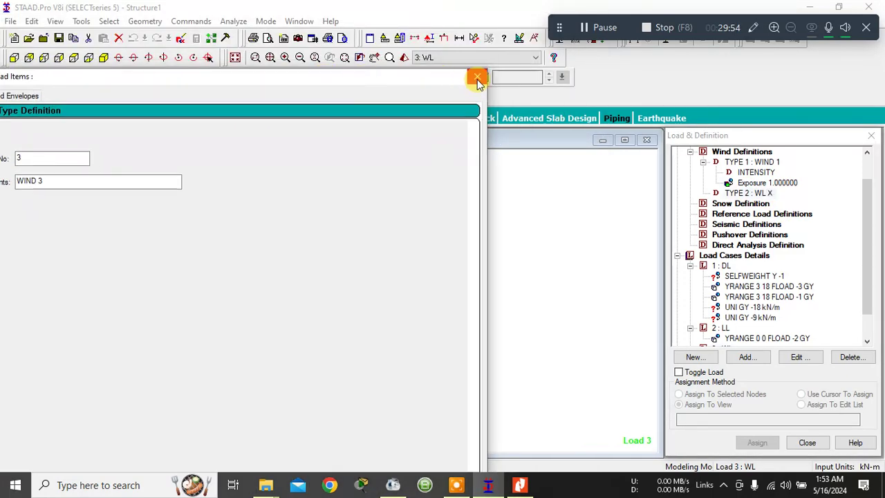
click(749, 193)
click(840, 358)
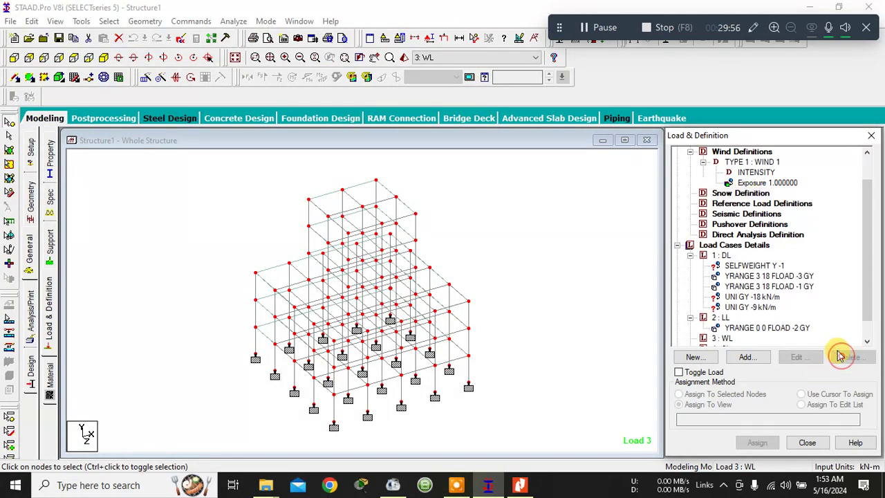
- Rename load case 3 in the load cases list as WL X AXIS
scroll(753, 314, down, 1)
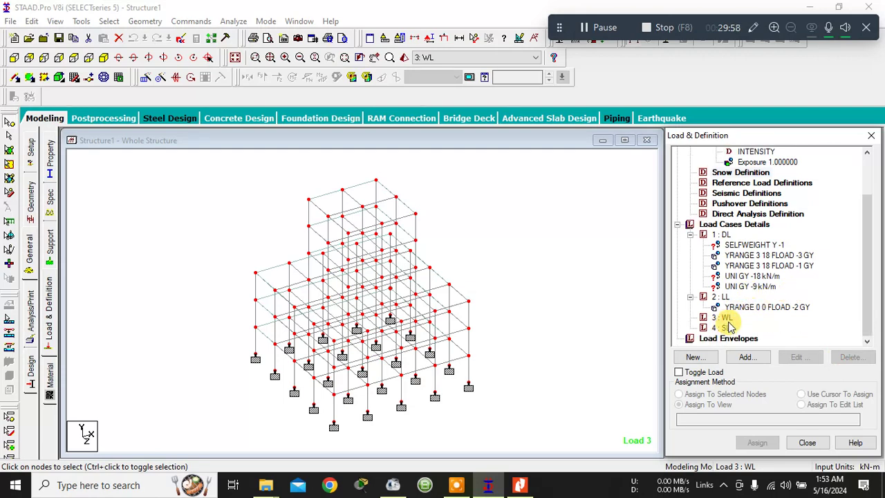
click(723, 327)
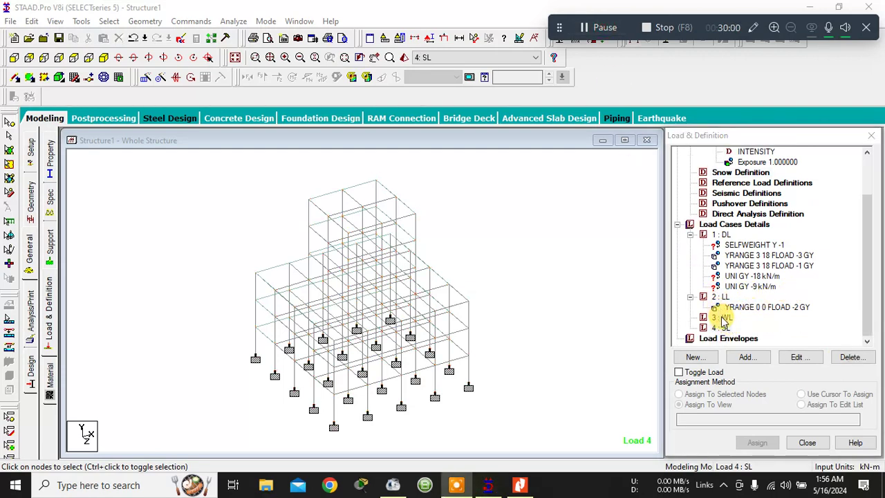
click(722, 317)
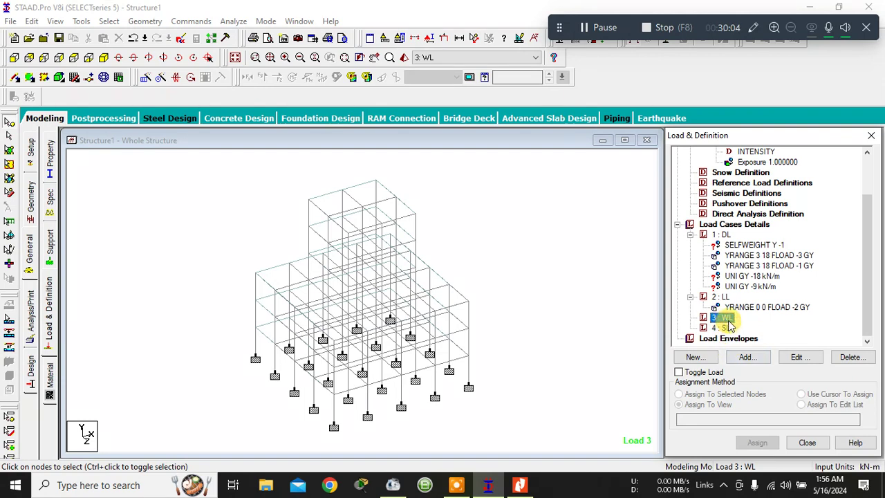
click(801, 359)
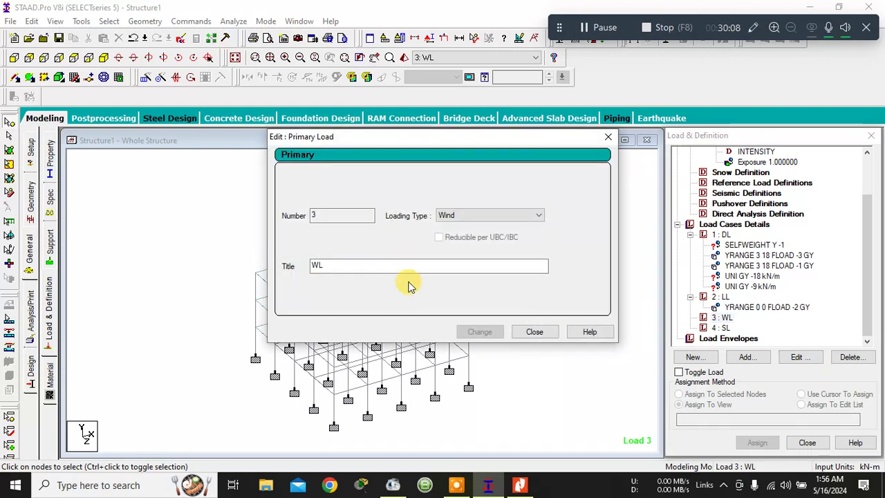
click(404, 266)
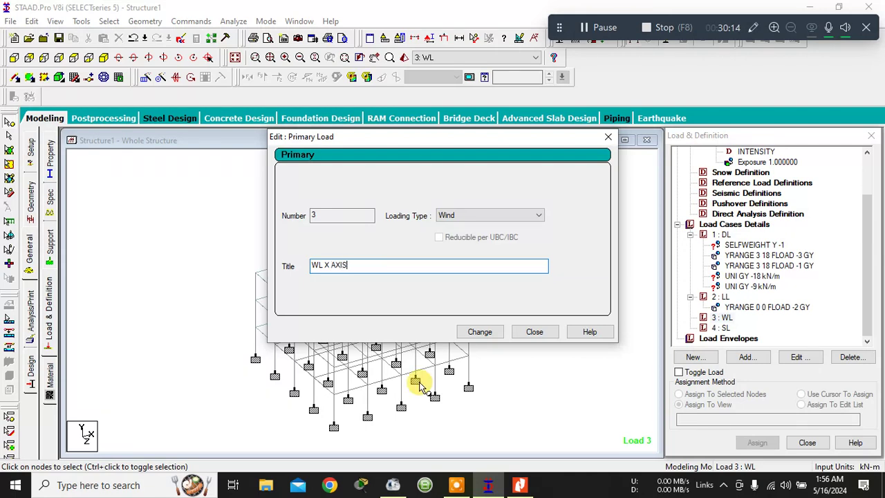
click(494, 332)
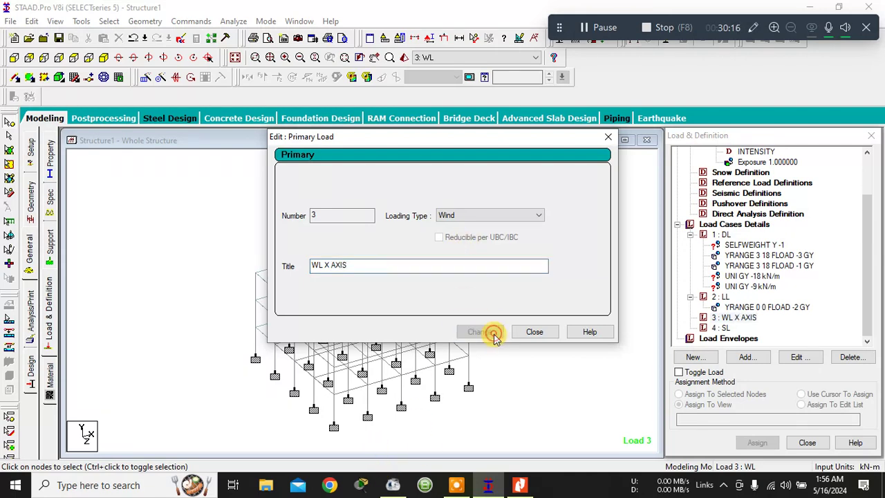
click(531, 332)
- Change load case 4 to the Wind loading type and retitle it WL Z AXIS
click(721, 328)
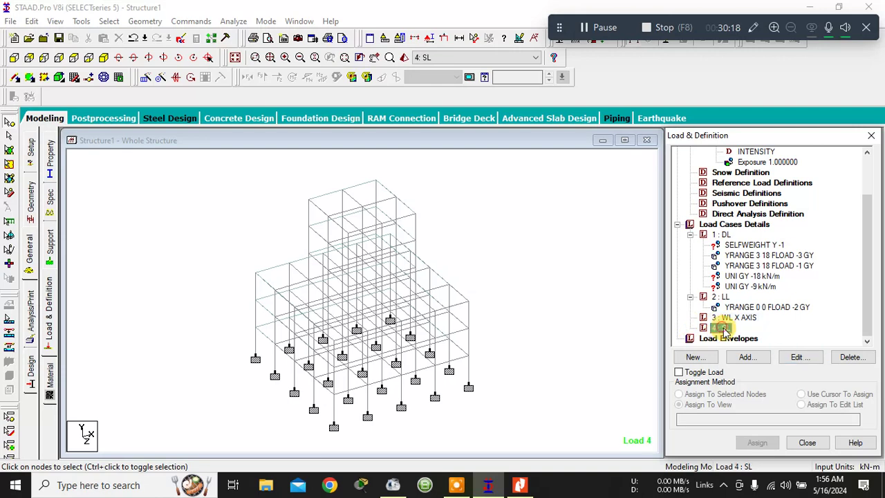
click(797, 357)
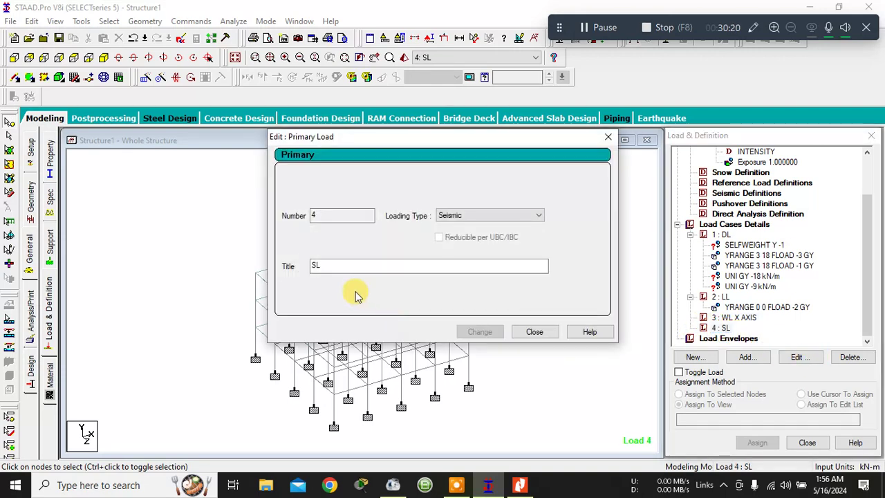
click(468, 217)
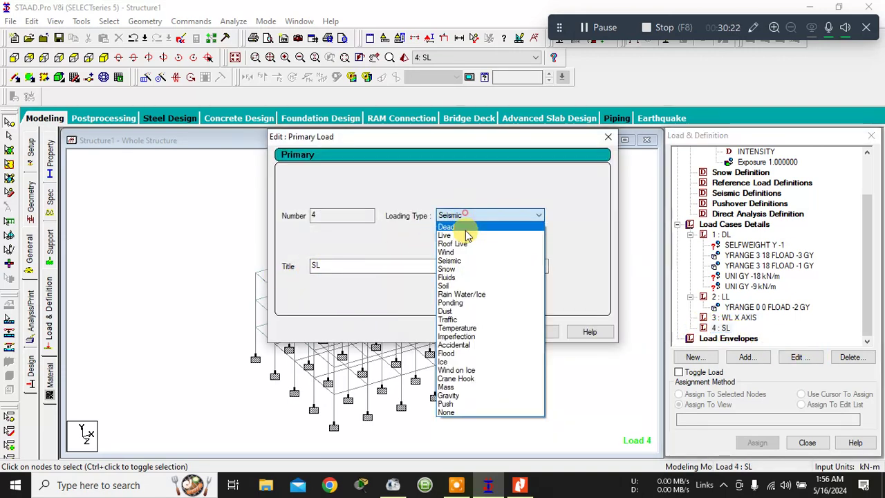
click(368, 263)
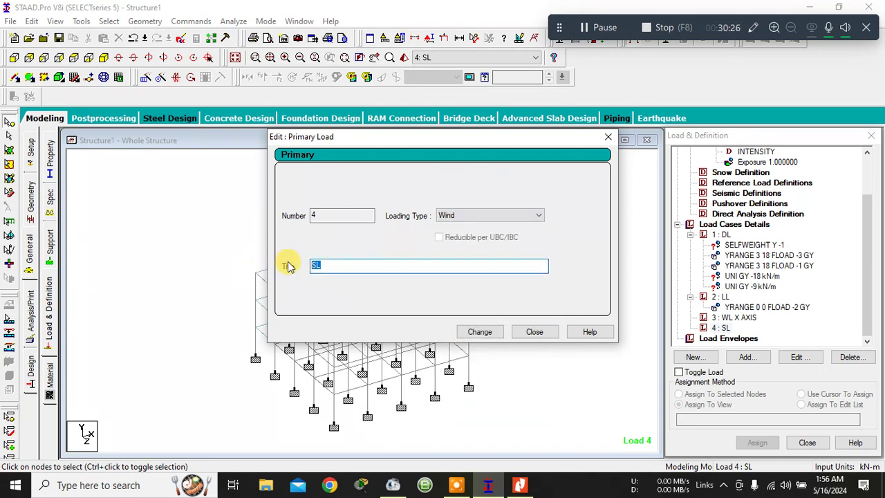
text(WL Z AXI)
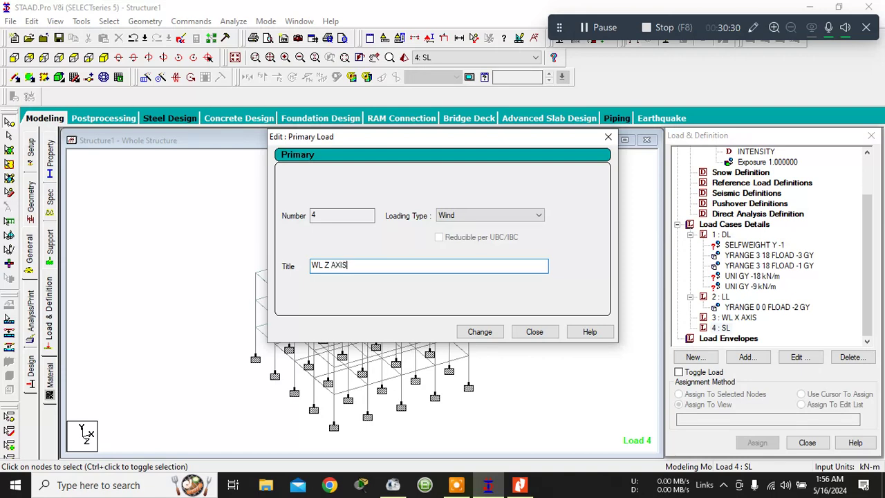
click(476, 331)
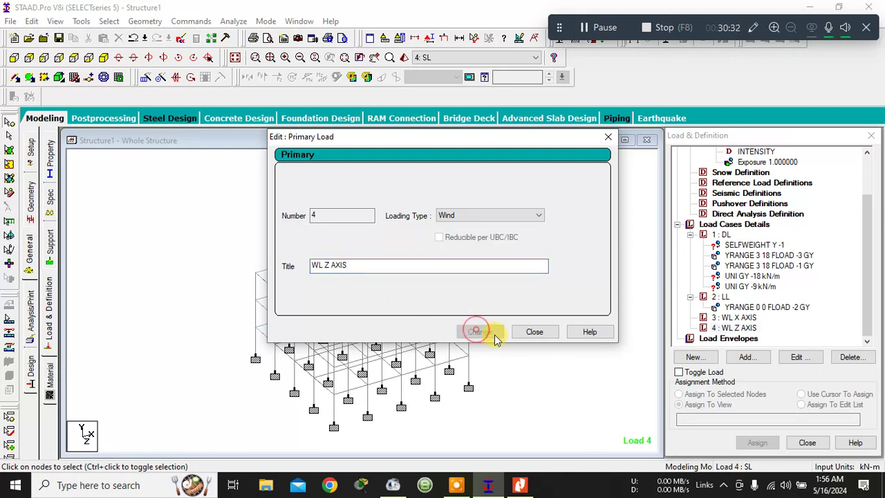
click(533, 339)
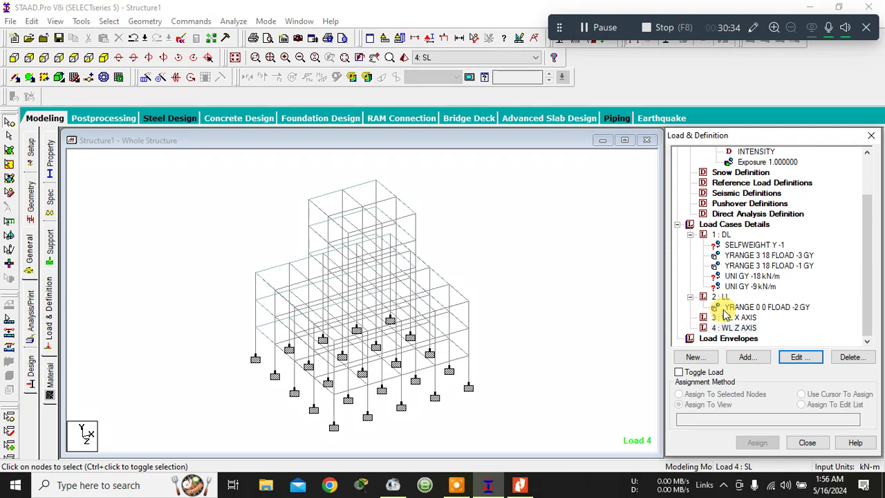
- Add primary load case 5 with the Seismic loading type and the title SL X AXIS
click(724, 225)
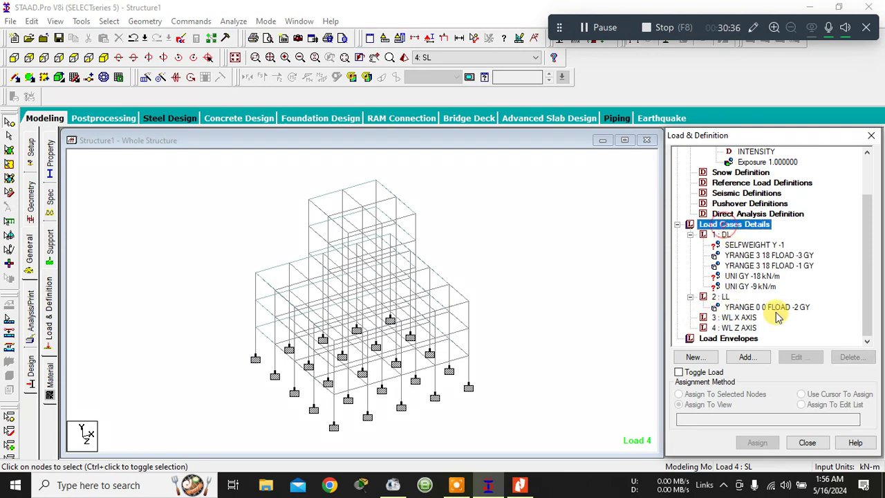
click(756, 357)
click(482, 169)
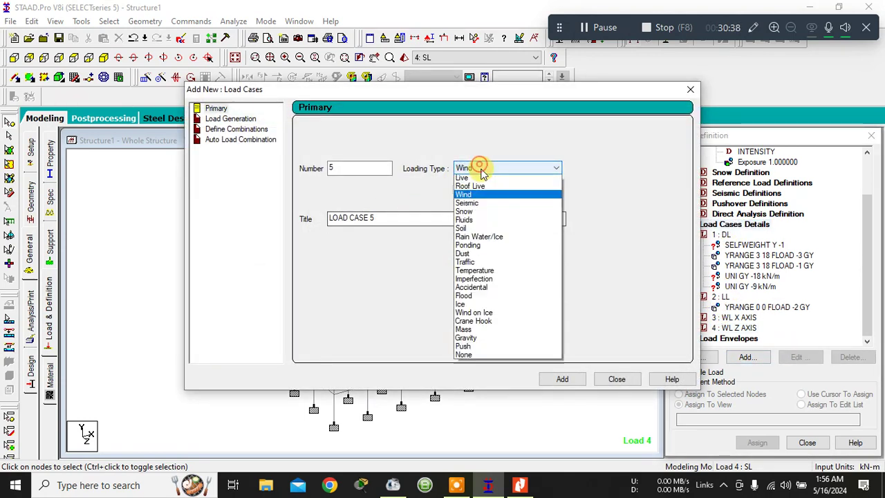
click(482, 218)
drag(399, 218, 204, 202)
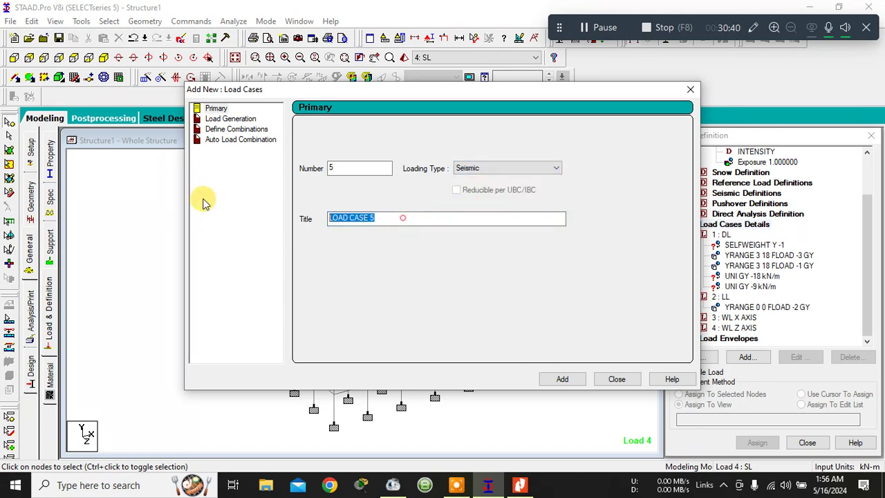
text(SL)
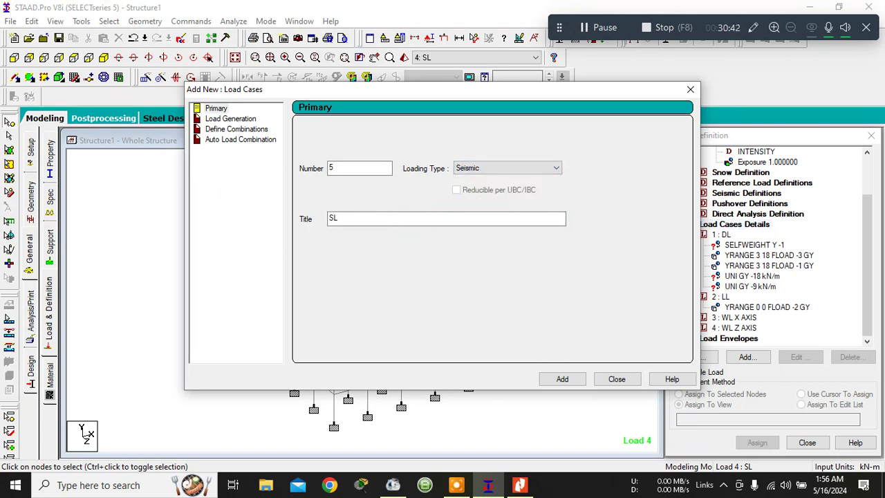
text( X AXIS)
click(562, 379)
- Add seismic primary load case 6 with the title SL Z AXIS and finish adding load cases
triple_click(395, 219)
text(S)
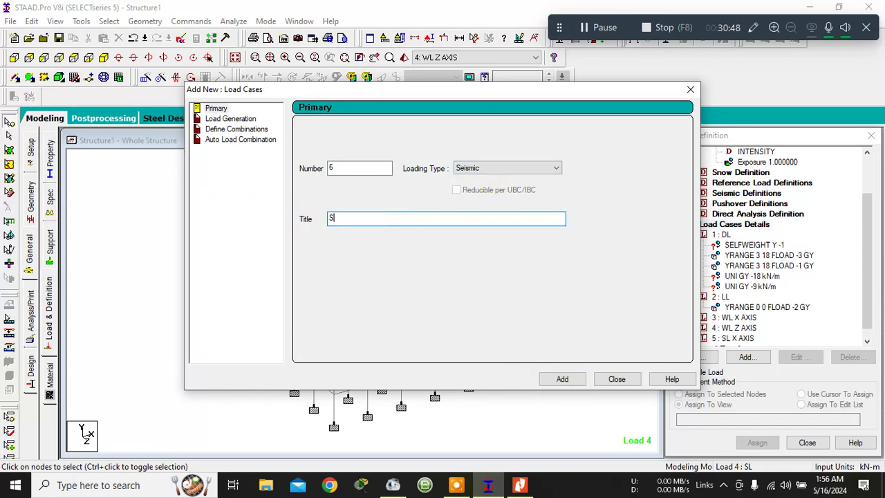
text(L Z AXIS)
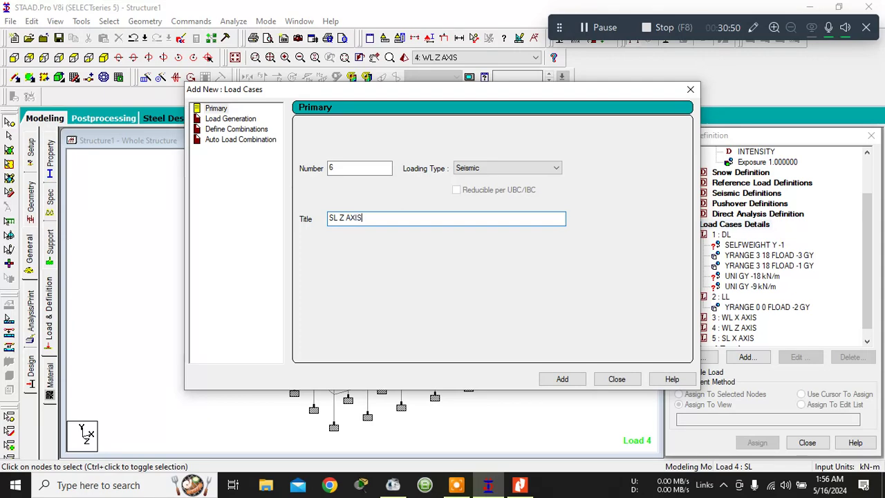
click(574, 378)
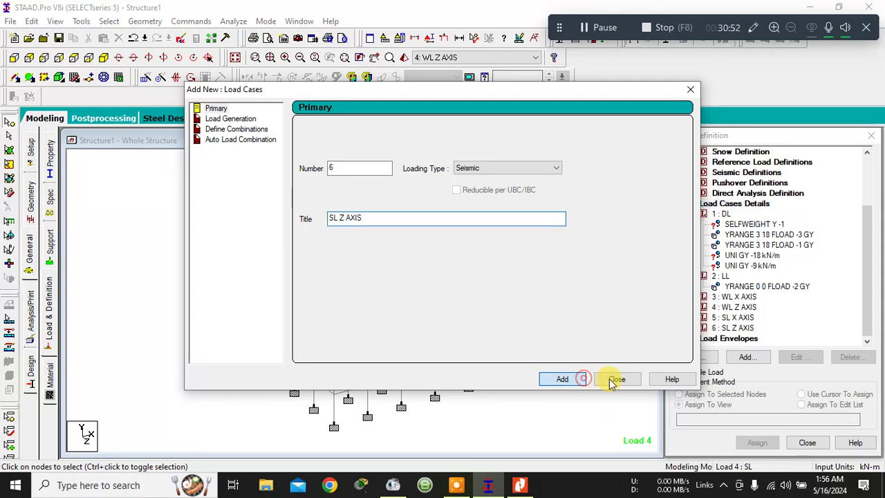
click(616, 379)
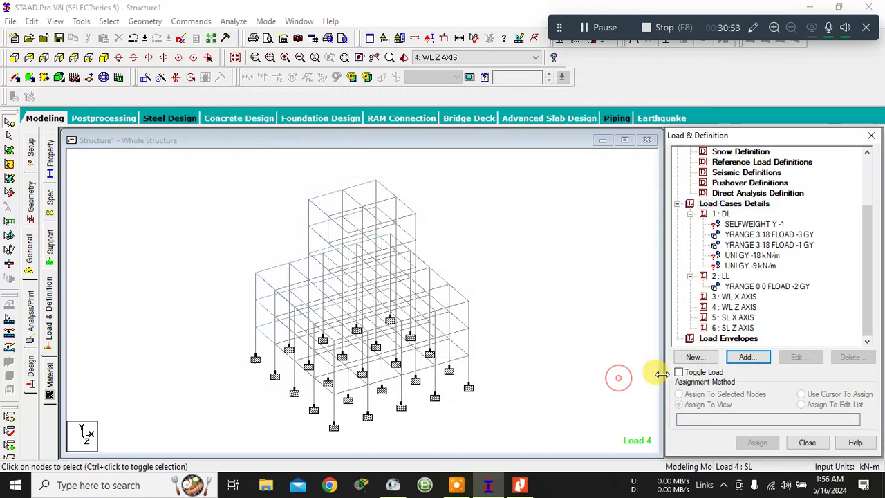
- Add a type 1 wind load on the X windward face to WL X AXIS with factor 1 and a Y range of 3 to 18 m
click(746, 298)
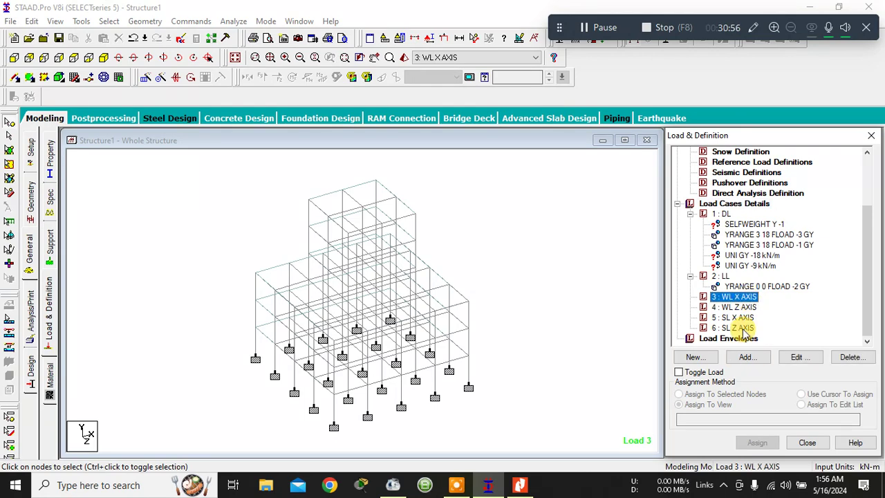
click(749, 358)
key(Escape)
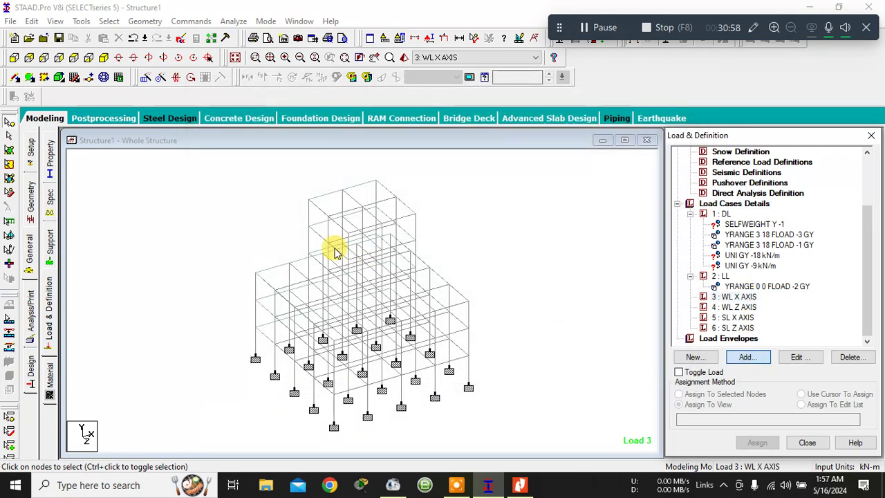
key(Return)
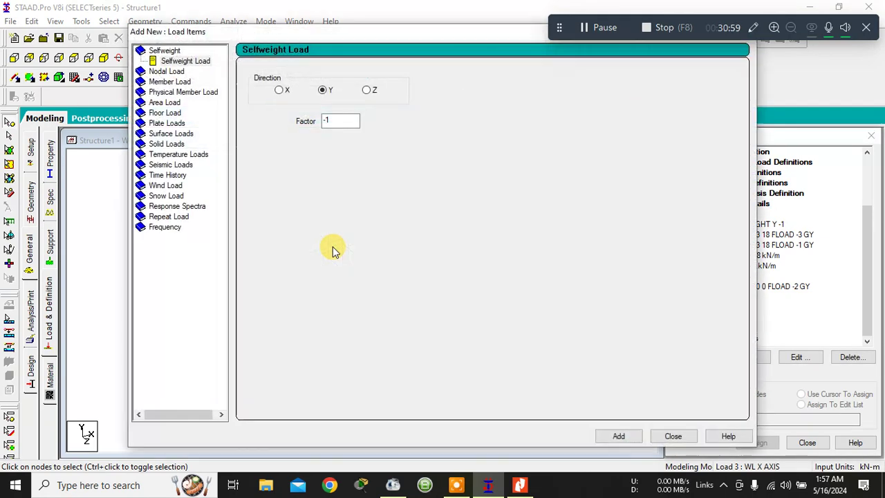
click(166, 187)
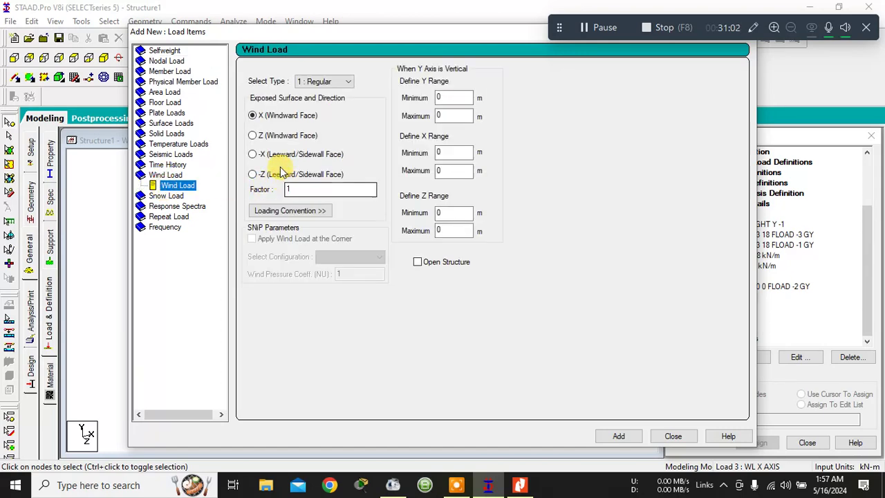
drag(346, 33, 216, 41)
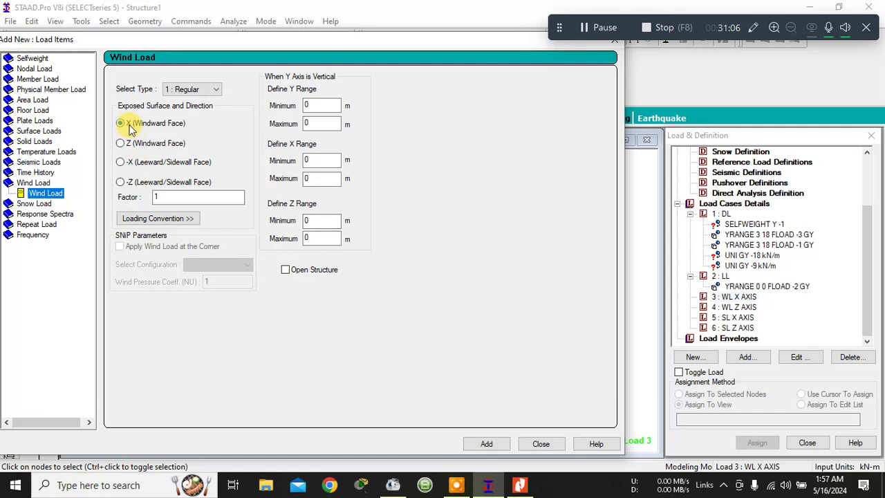
click(320, 105)
text(3)
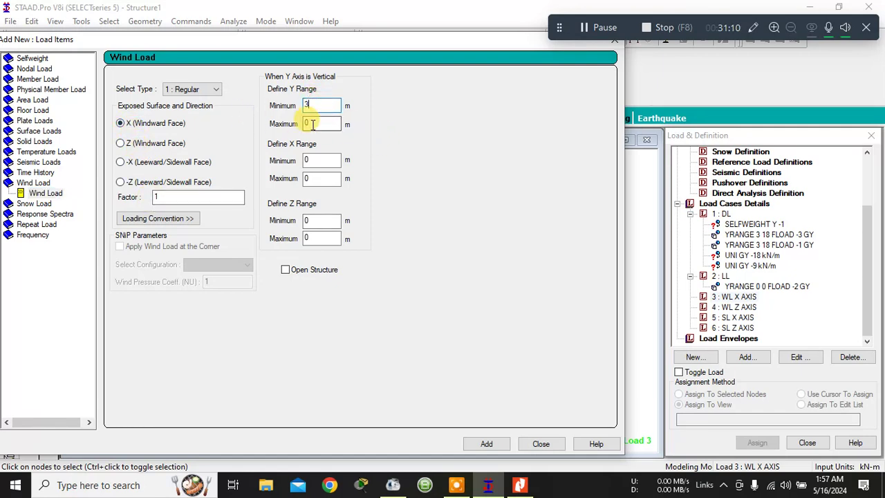
click(316, 123)
text(18)
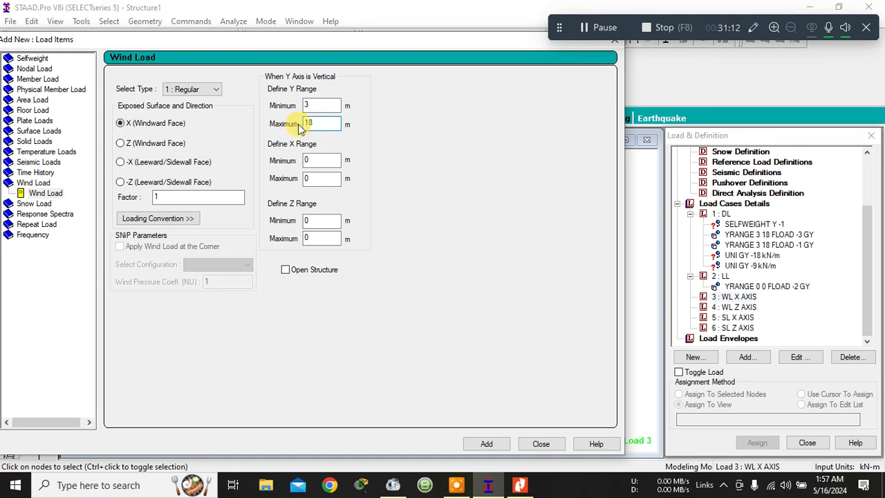
click(486, 444)
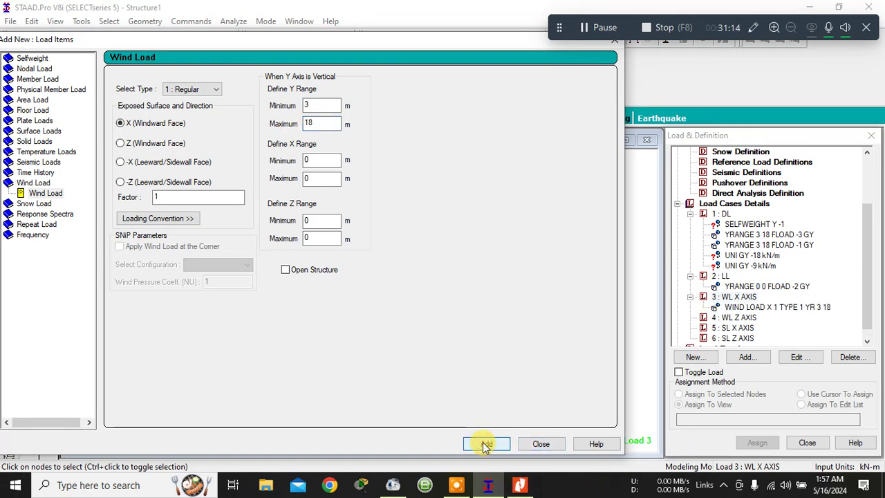
- Add a second X windward wind load to WL X AXIS with factor -1 over the same Y range
click(153, 197)
text(-1)
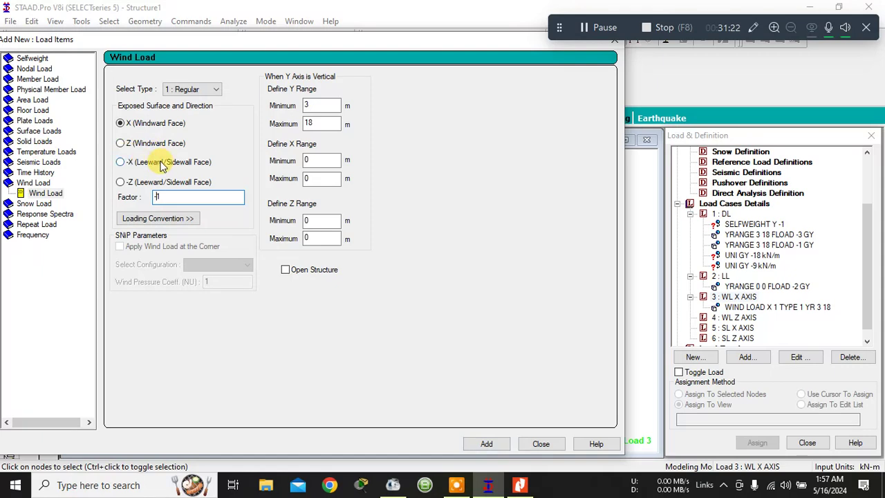
click(499, 445)
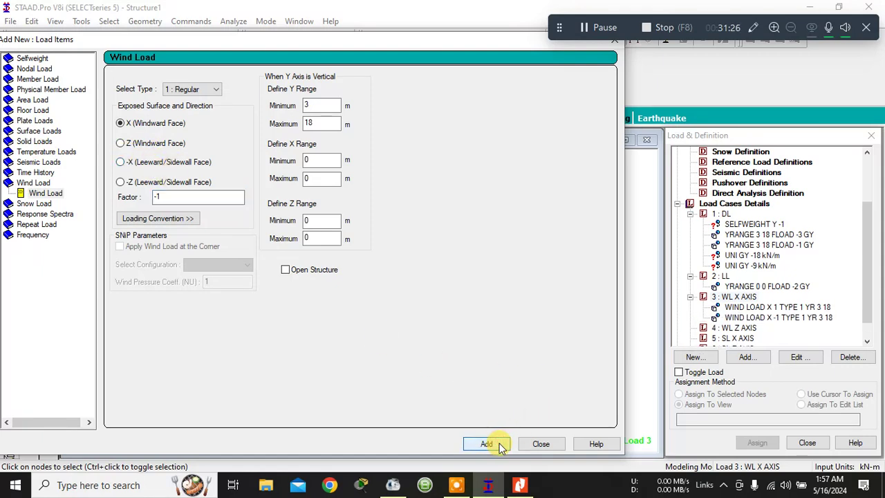
click(542, 444)
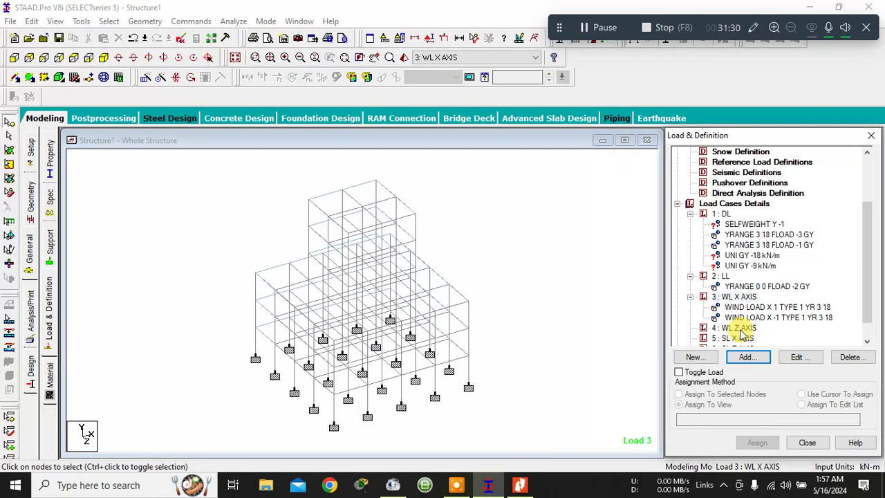
- Add a type 1 wind load on the Z windward face to WL Z AXIS with factor 1 and a Y range of 3 to 18 m
click(737, 328)
click(747, 356)
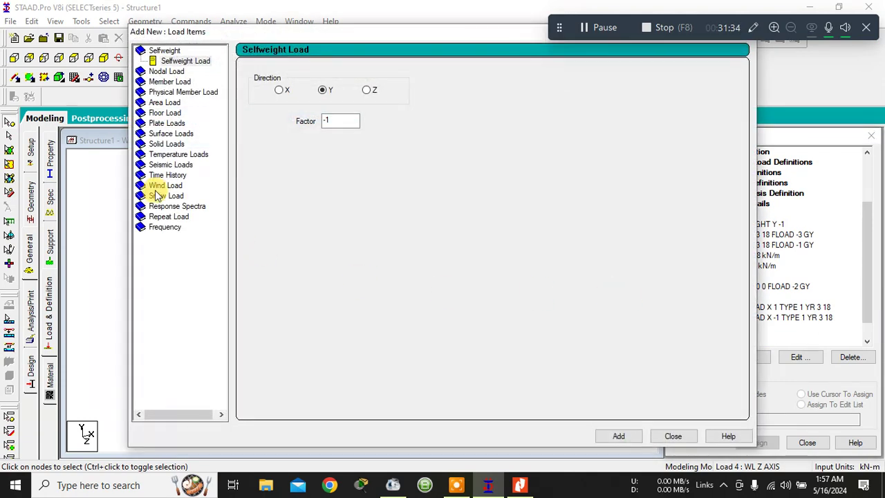
click(159, 187)
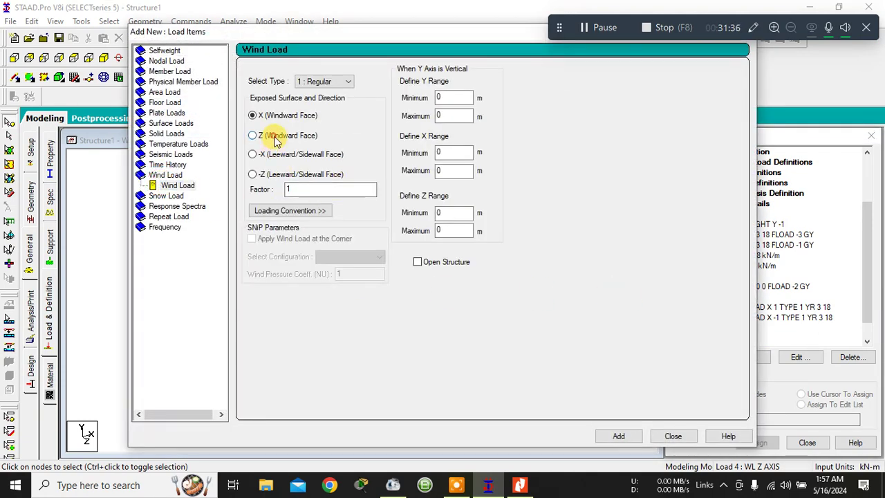
double_click(454, 97)
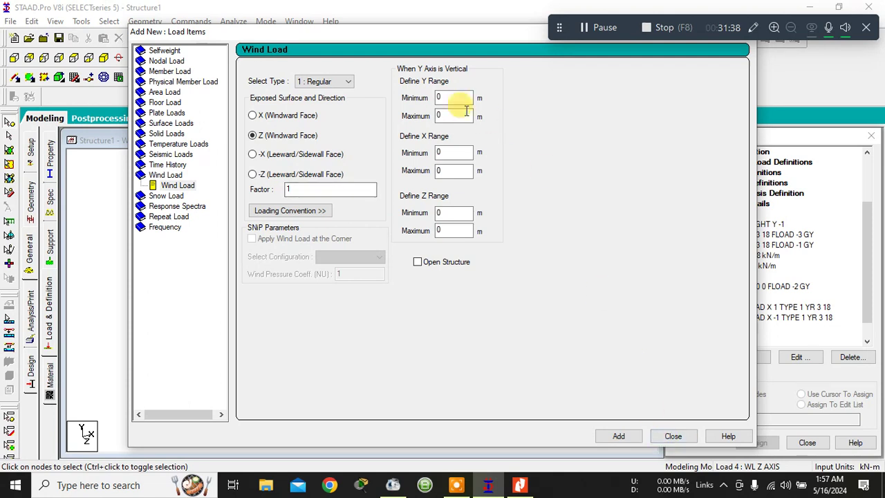
text(3)
double_click(448, 116)
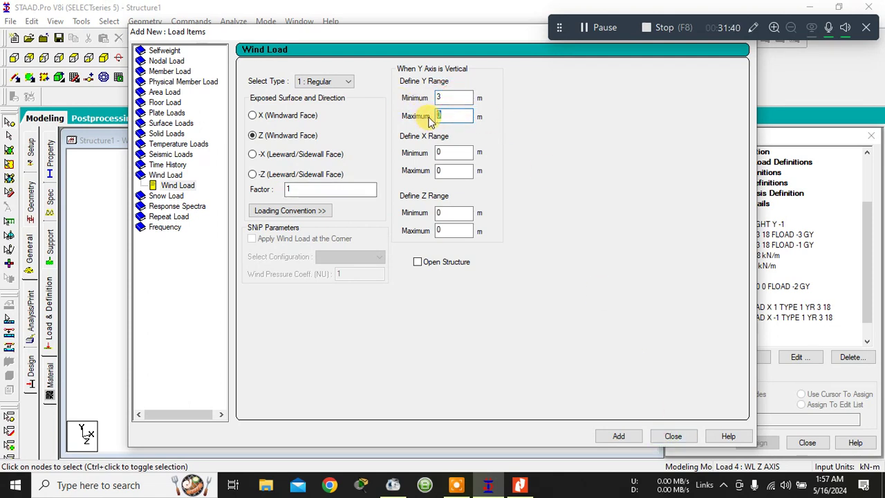
click(620, 434)
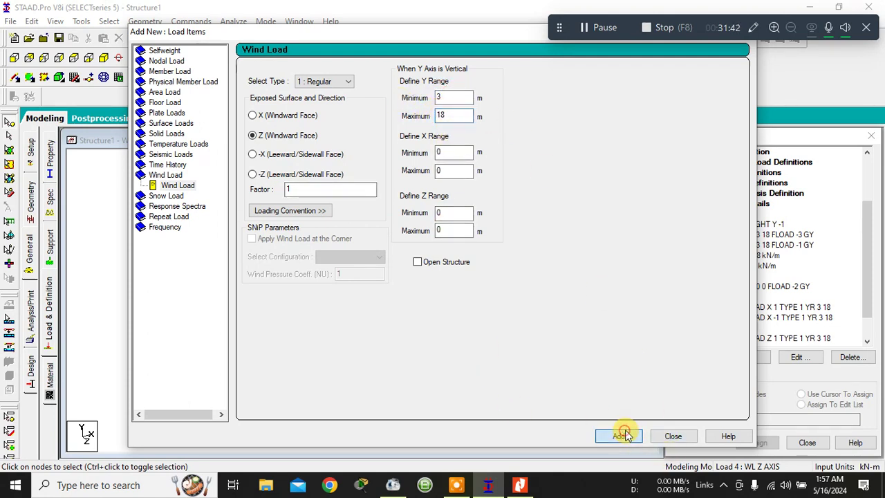
- Add a second Z windward wind load to WL Z AXIS with factor -1 over the same Y range and save the structure
double_click(294, 189)
text(-1)
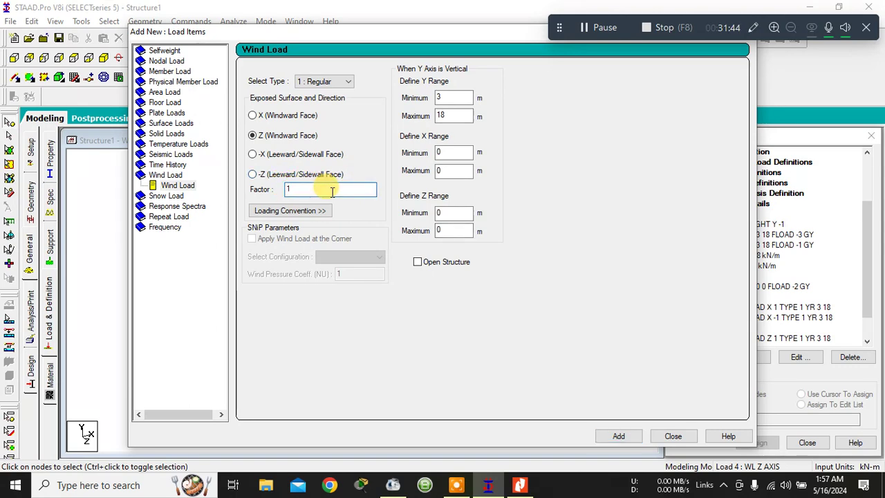
click(630, 437)
click(673, 436)
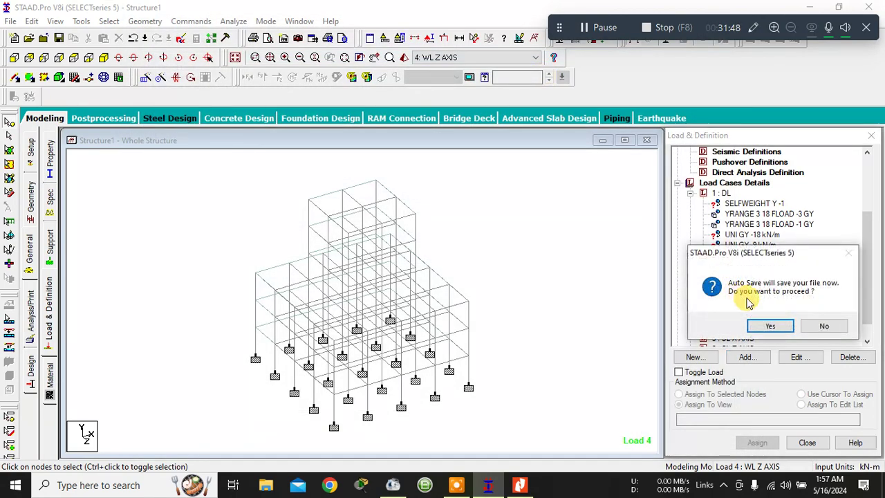
click(773, 325)
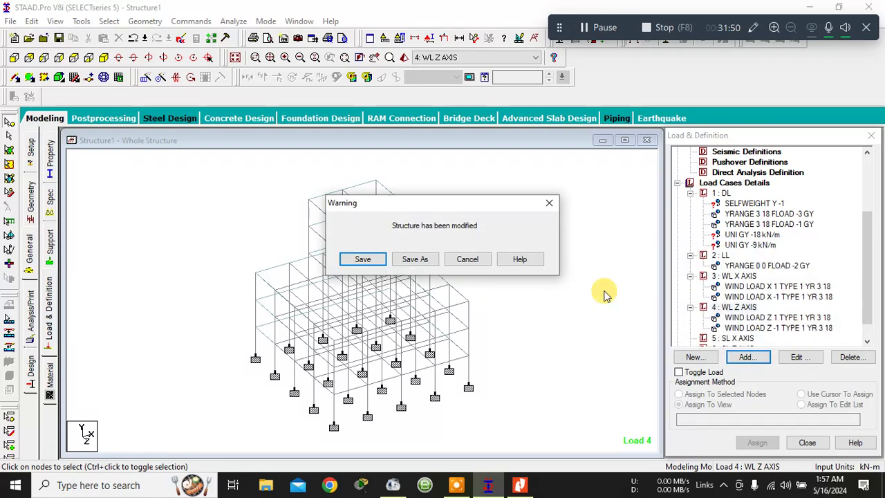
click(362, 259)
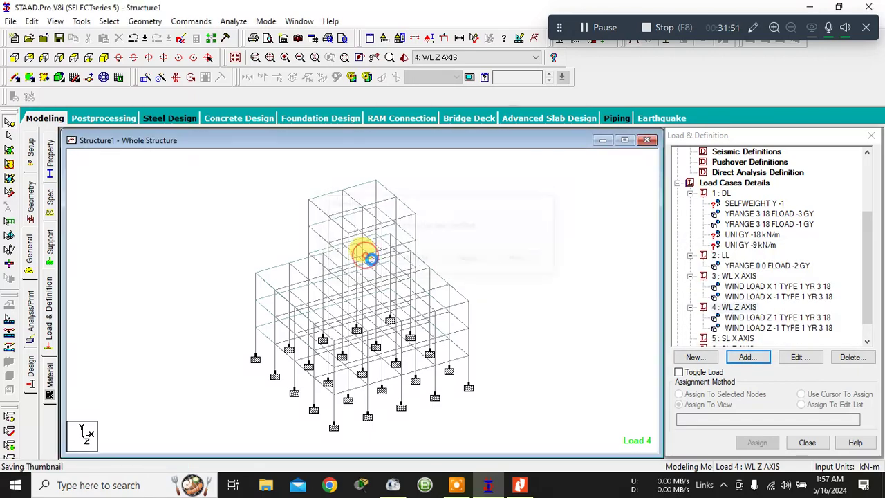
- Display each wind load of WL X AXIS and WL Z AXIS on the model to check its direction
click(746, 286)
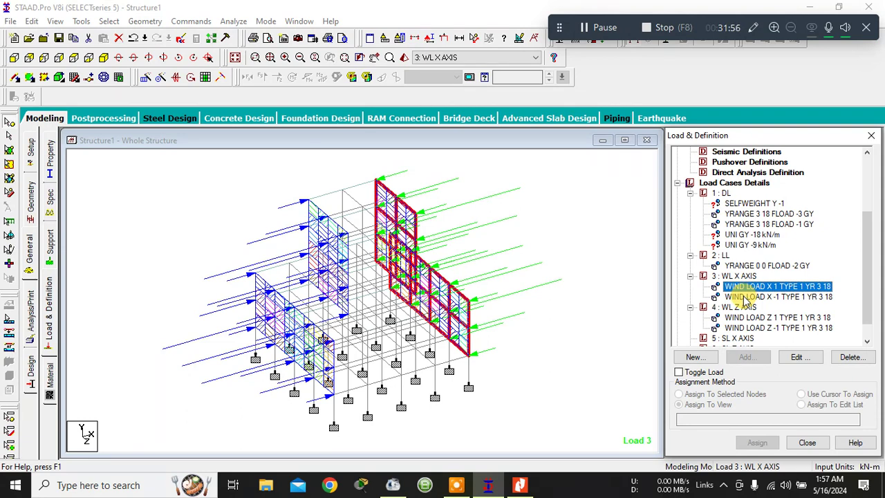
click(745, 297)
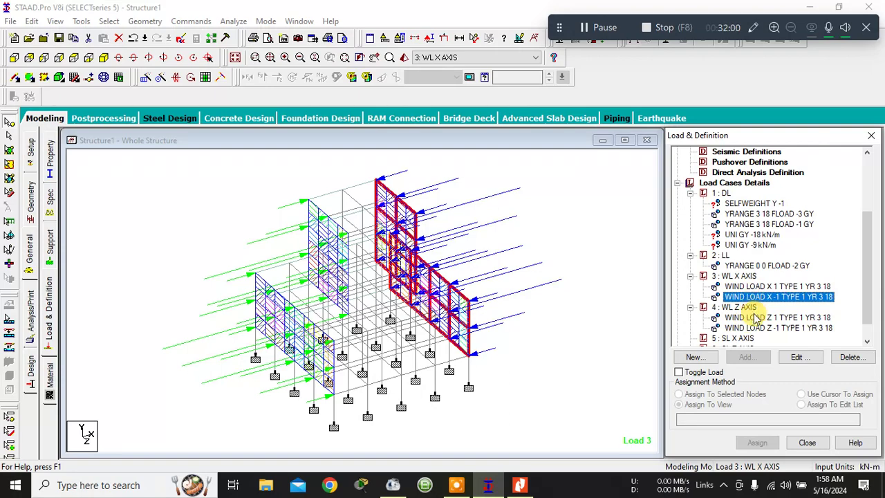
click(756, 317)
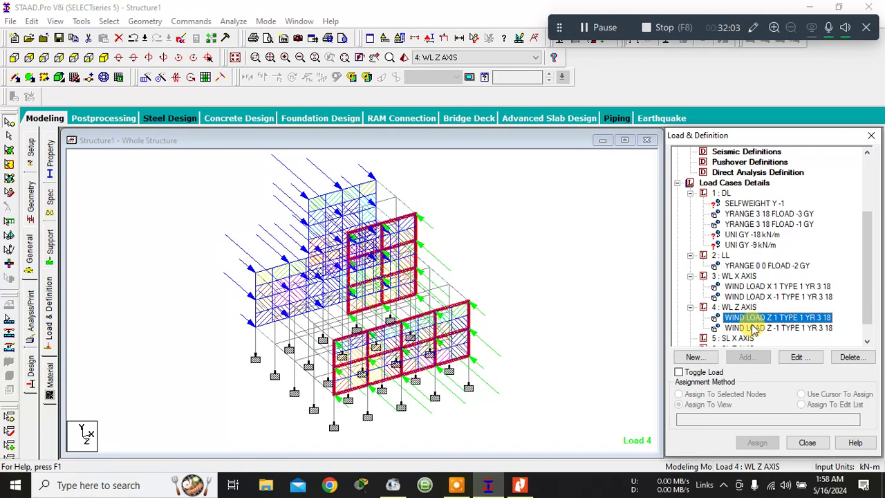
click(755, 329)
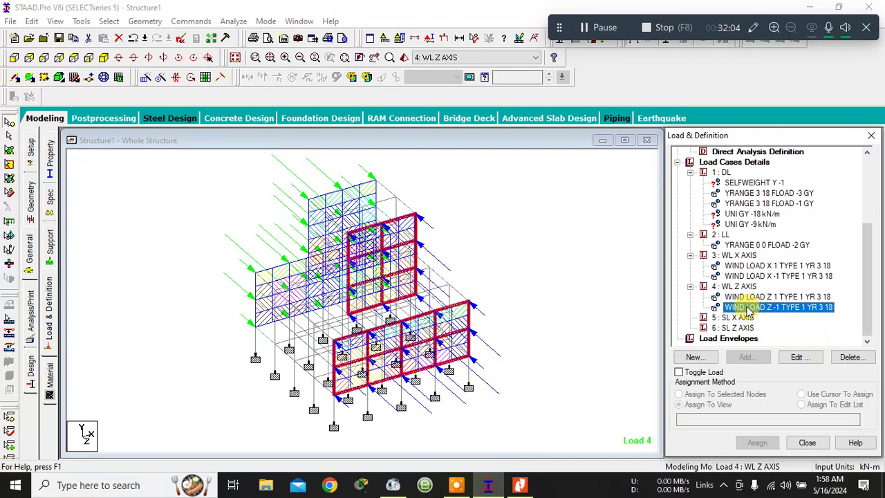
- Start a new seismic definition with the code type IS 1893 - 2002/2005
click(739, 318)
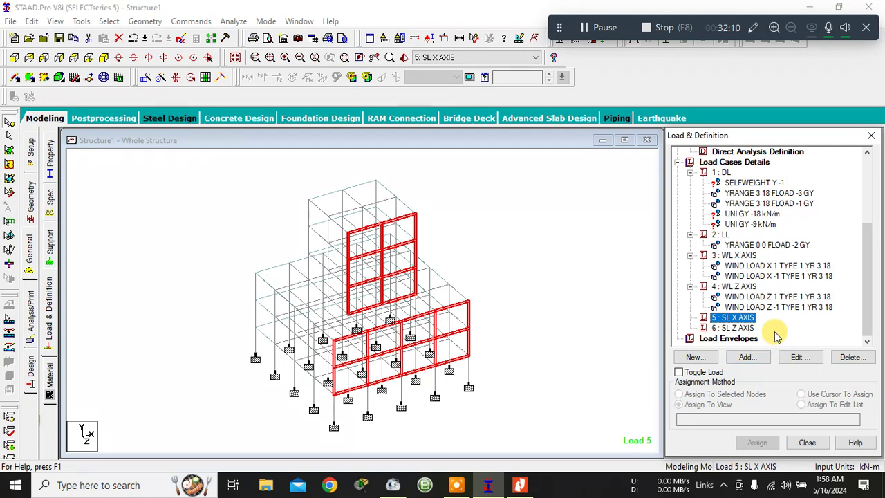
scroll(775, 335, up, 4)
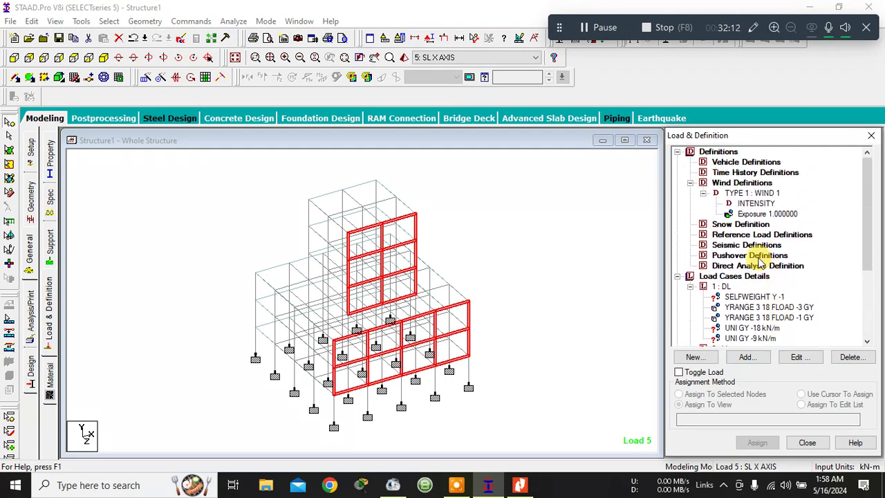
click(738, 248)
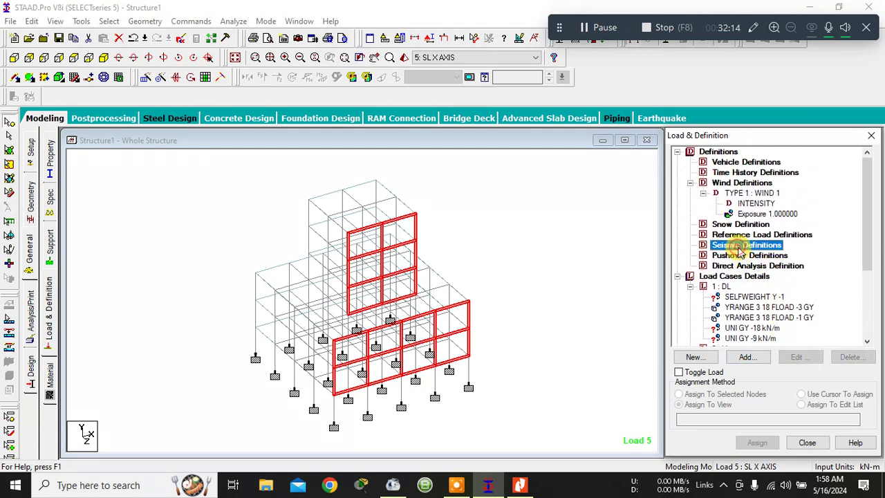
click(747, 358)
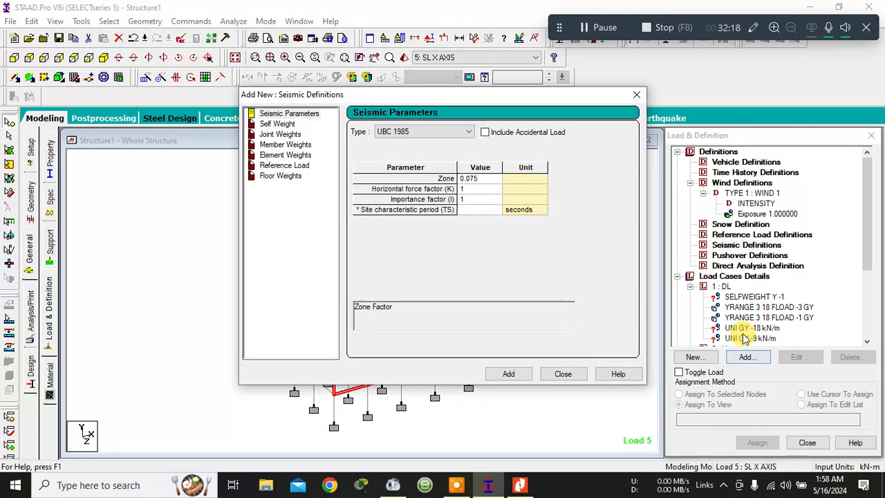
click(429, 136)
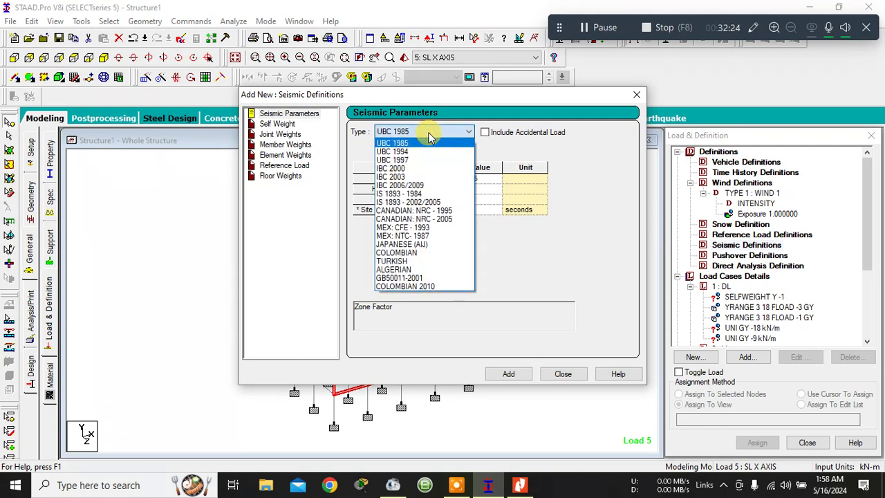
click(418, 205)
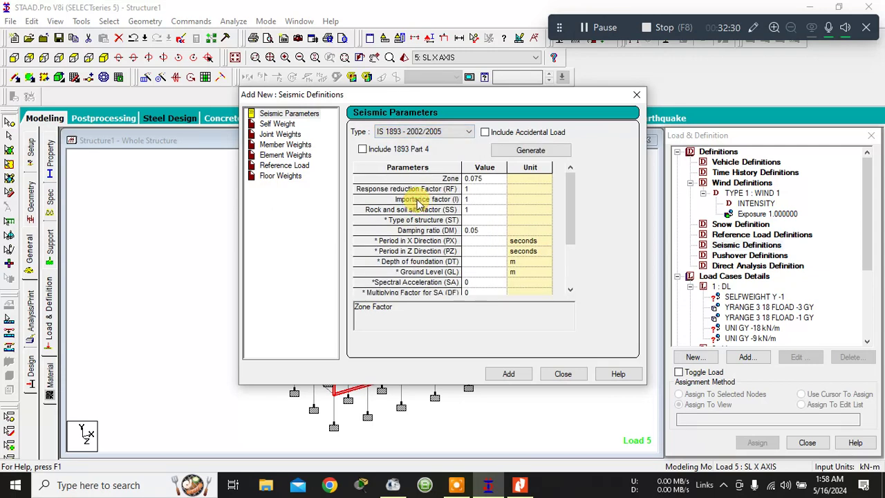
- Open the IS 1893 seismic parameter generator and choose Delhi as the city for the zone factor
click(518, 151)
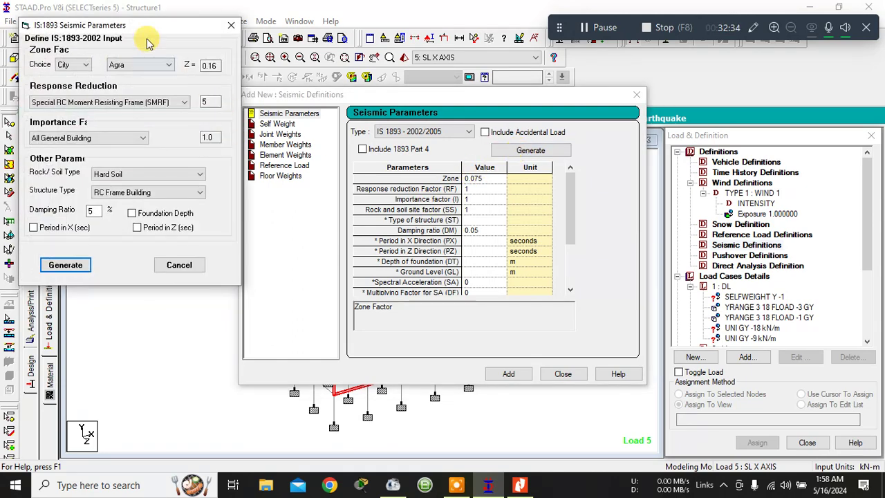
drag(128, 15, 477, 67)
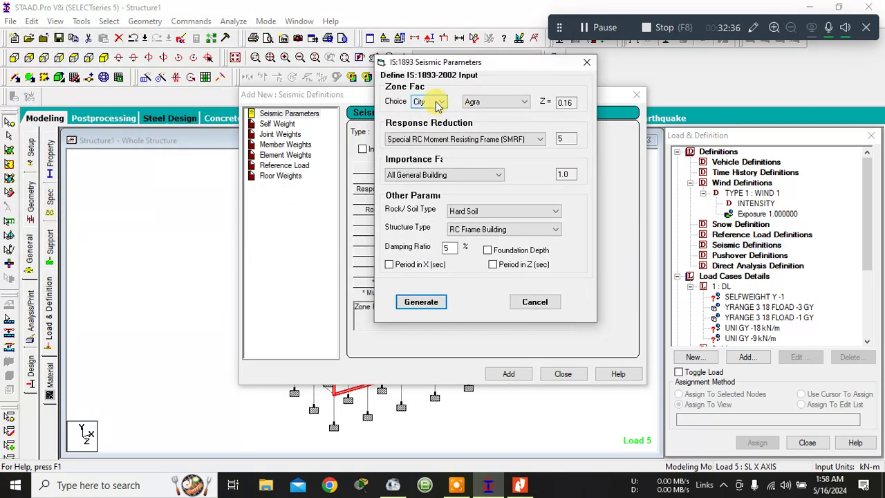
click(476, 102)
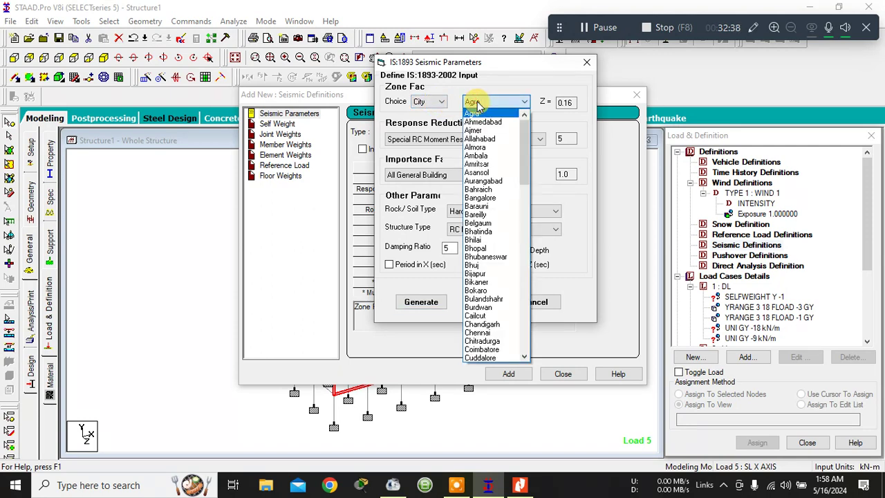
scroll(474, 327, down, 1)
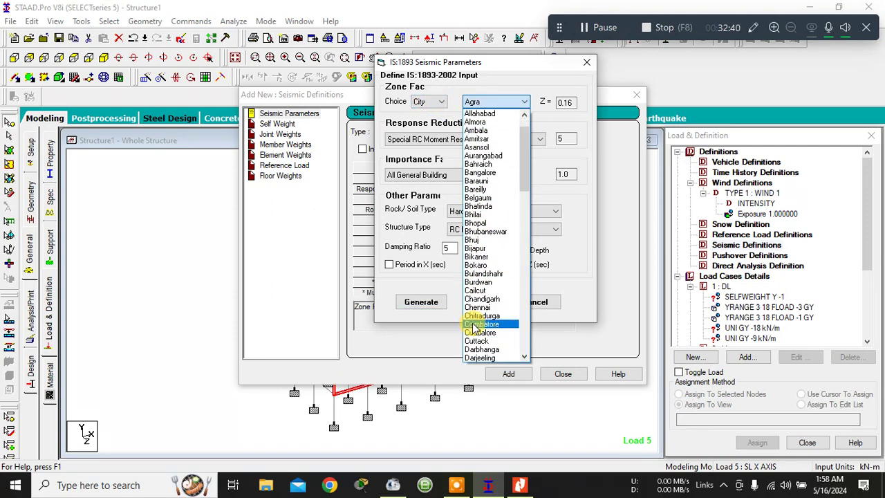
scroll(474, 326, down, 3)
click(479, 318)
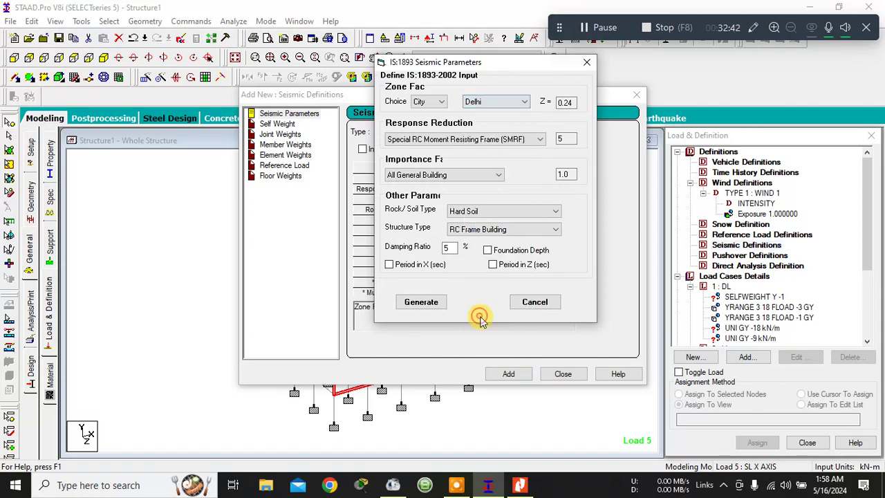
- Keep Special RC Moment Resisting Frame (SMRF) for response reduction and set the rock/soil type to Medium Soil
click(512, 139)
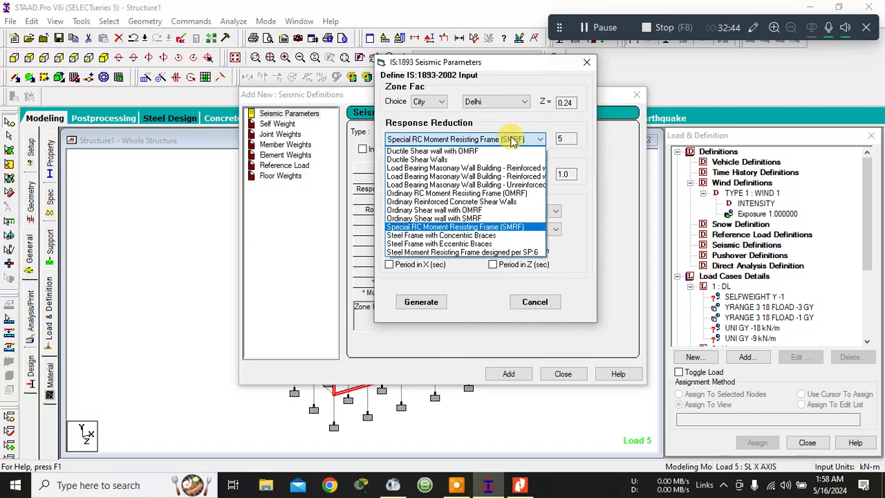
click(512, 139)
click(493, 171)
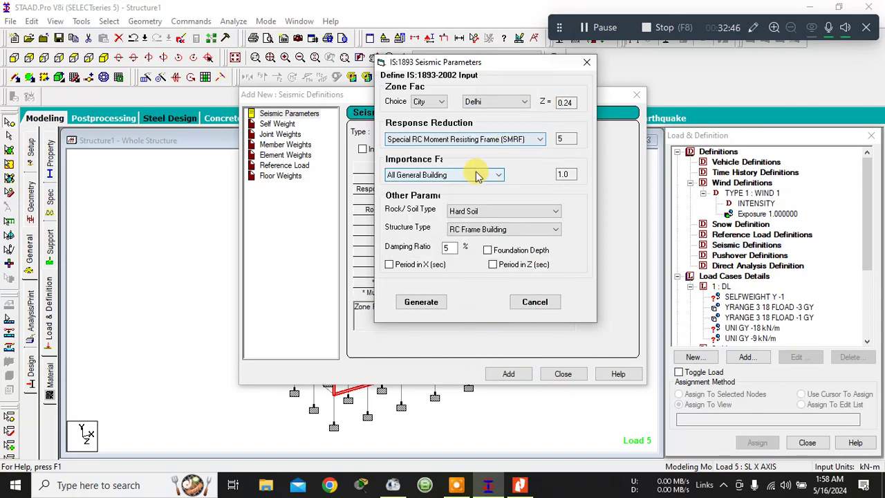
click(500, 211)
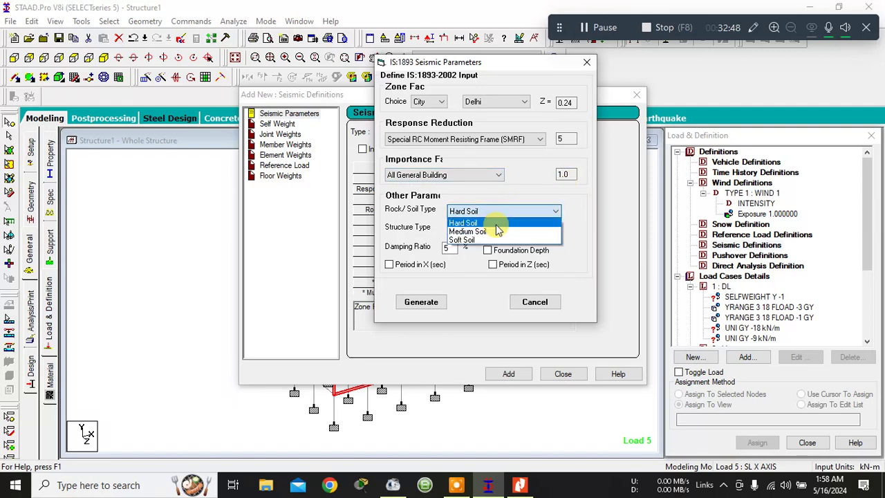
click(495, 231)
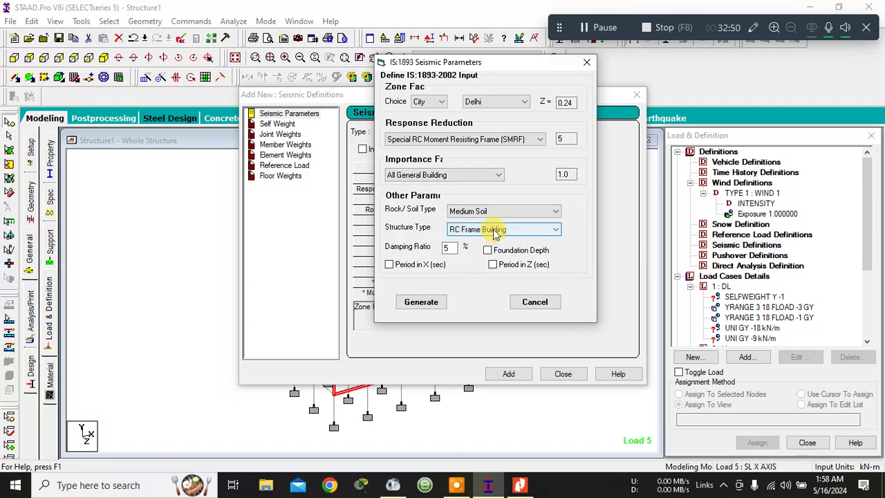
- Generate the seismic parameters with a damping ratio of 0.05 and structure type RC Frame Building, and add them to the seismic definitions
click(450, 249)
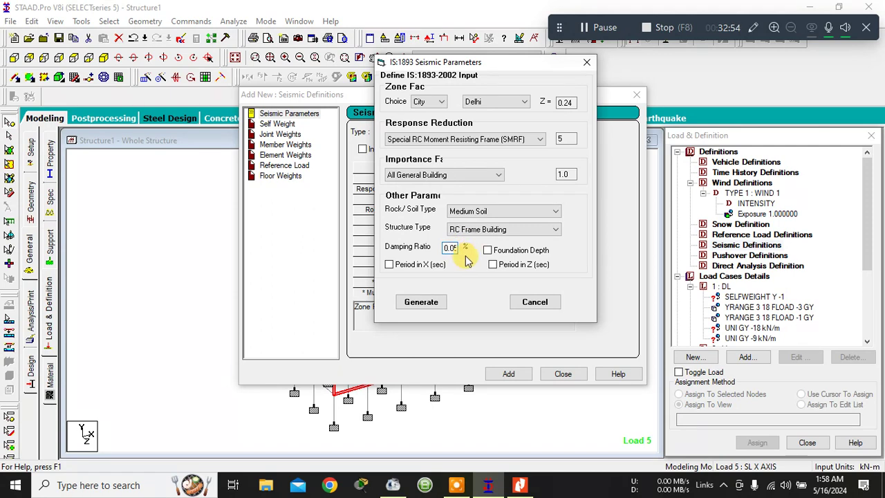
drag(486, 67, 706, 74)
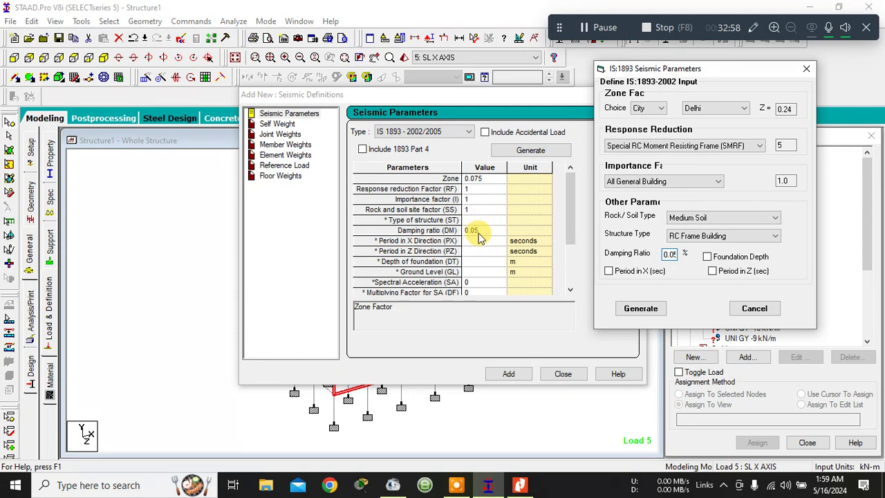
click(660, 253)
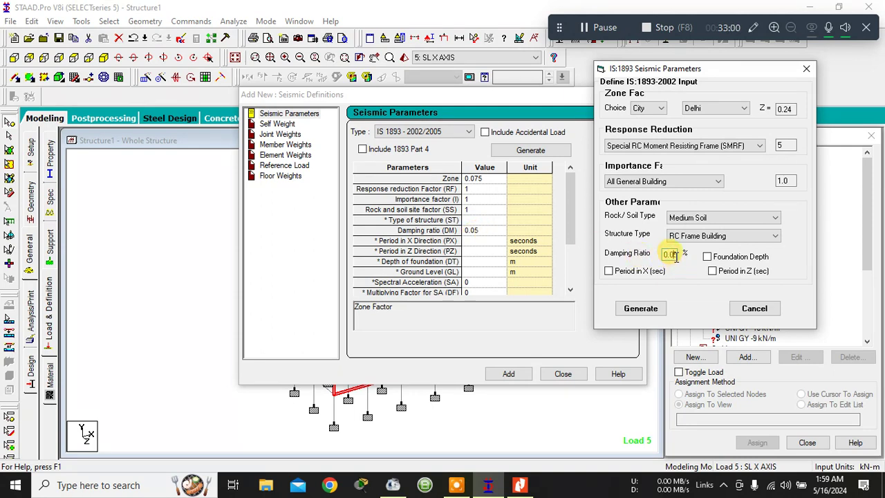
click(670, 254)
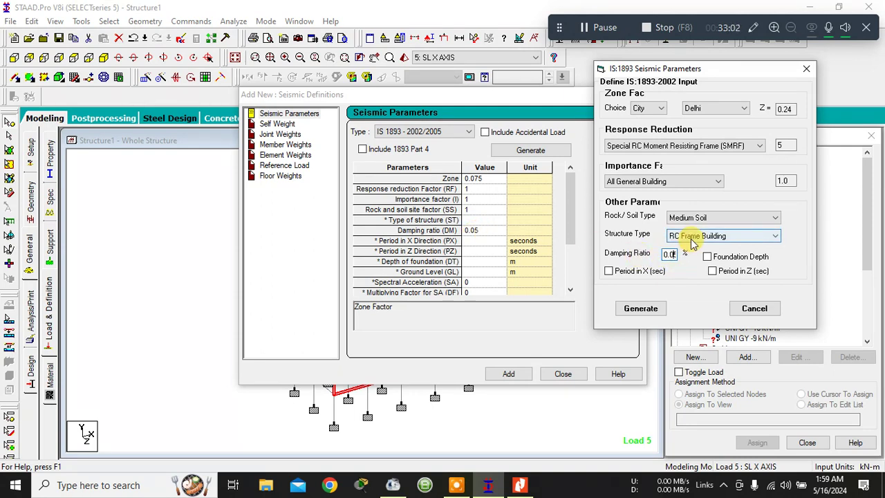
click(692, 238)
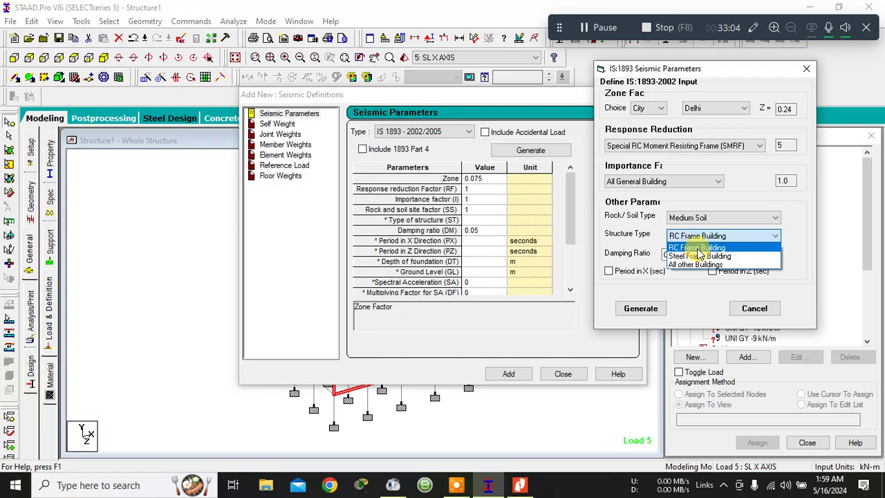
click(694, 247)
click(641, 315)
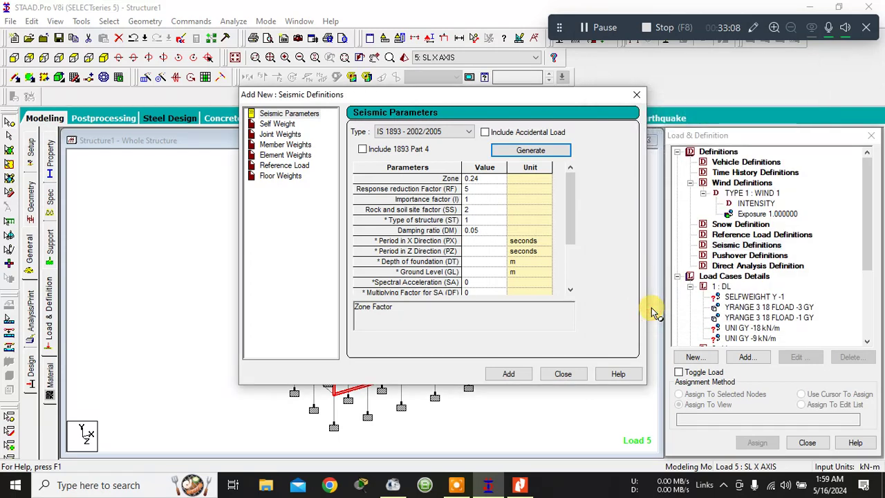
click(512, 373)
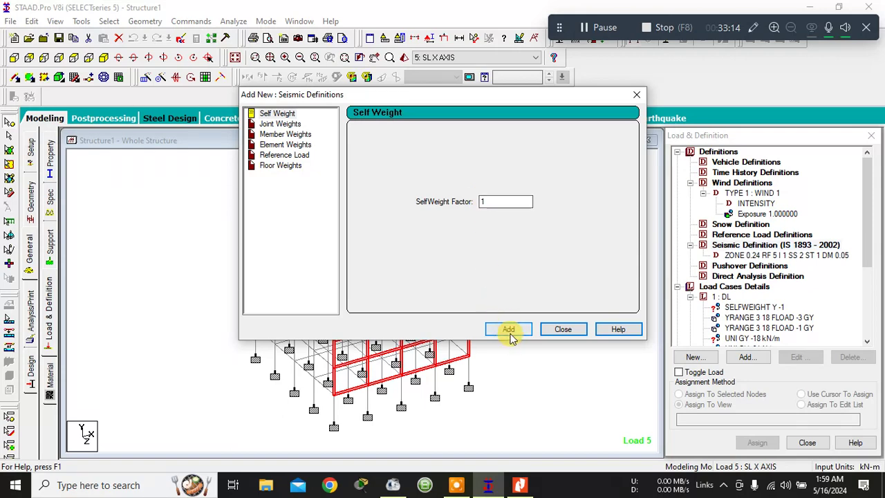
- Add a self weight with factor 1 to the IS 1893 seismic definition
click(512, 330)
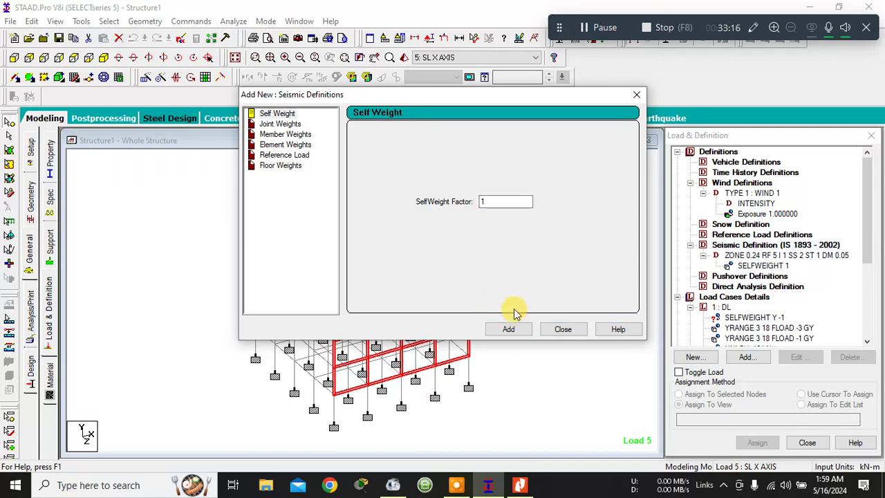
click(283, 124)
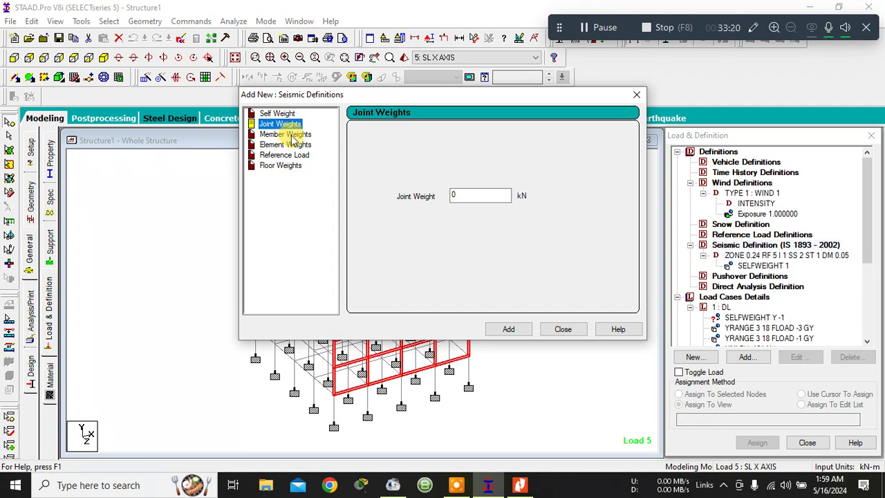
click(291, 134)
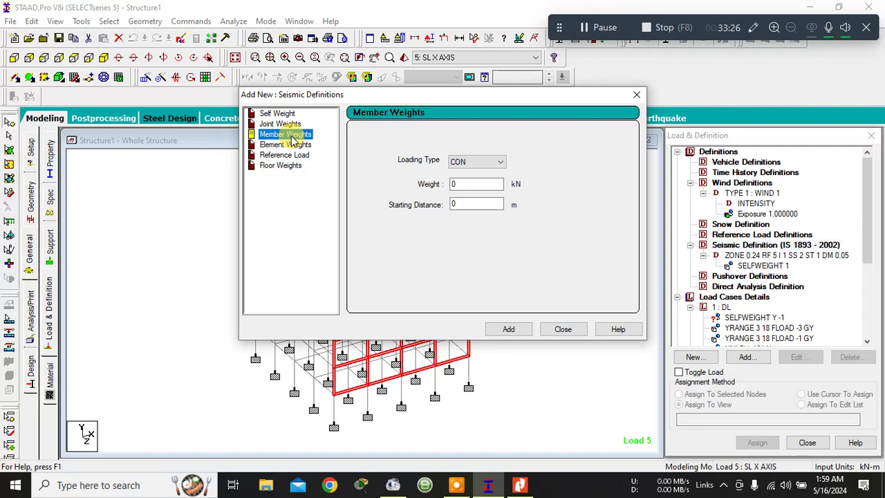
click(487, 161)
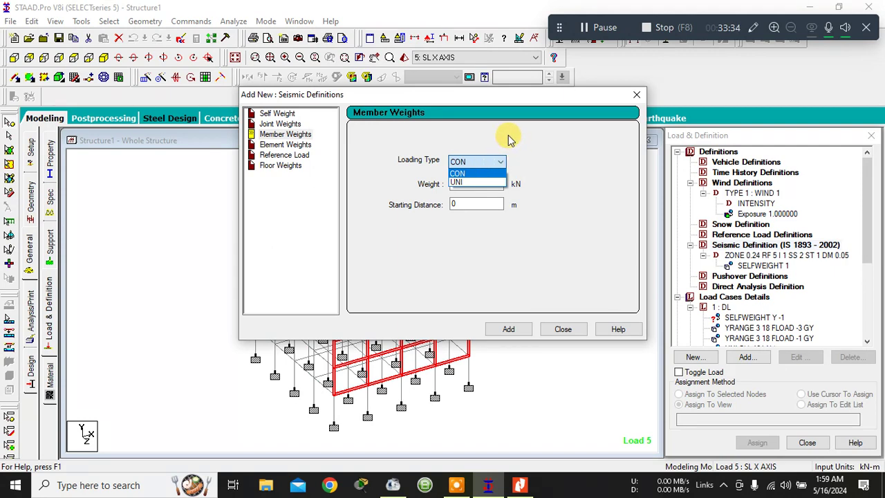
click(520, 184)
click(489, 161)
click(476, 181)
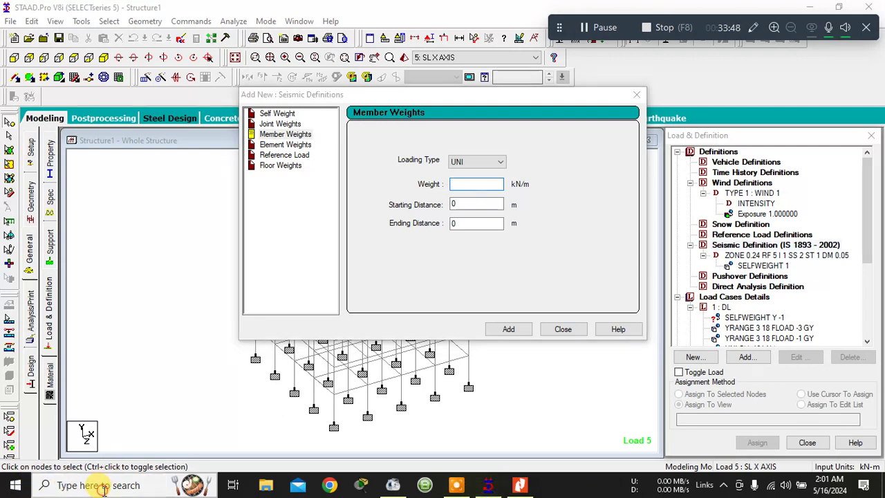
click(103, 486)
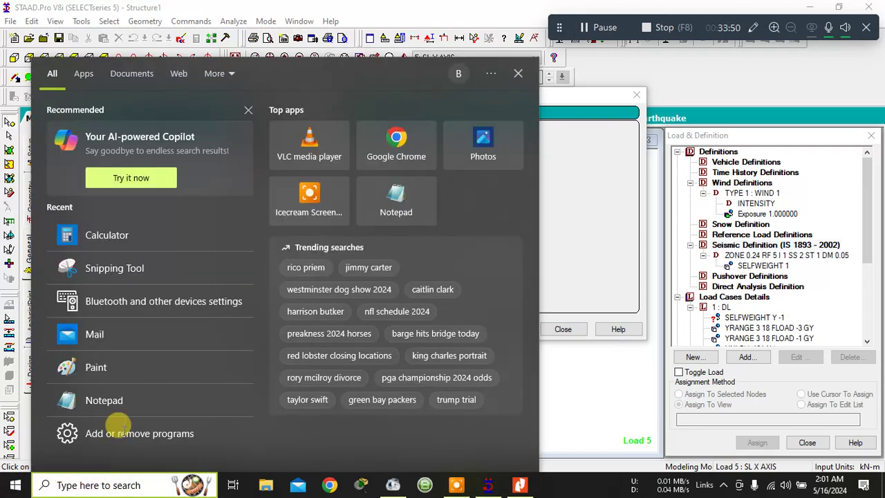
click(121, 247)
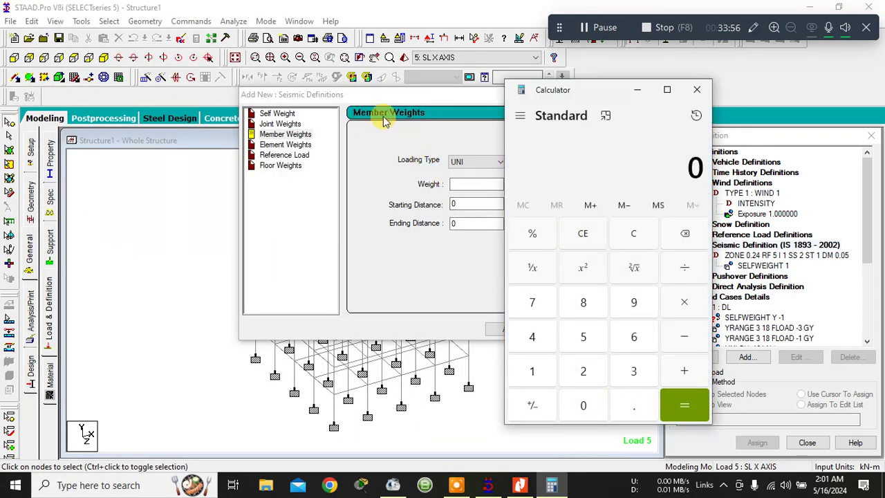
click(584, 404)
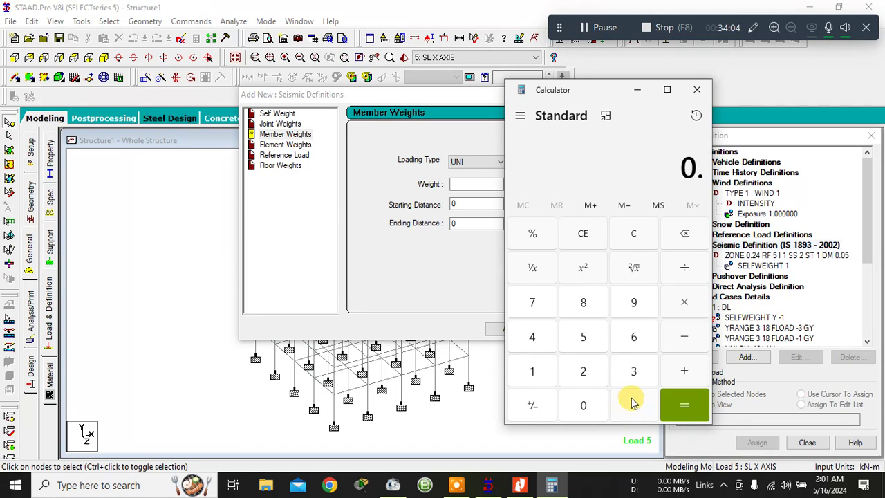
click(631, 368)
click(582, 337)
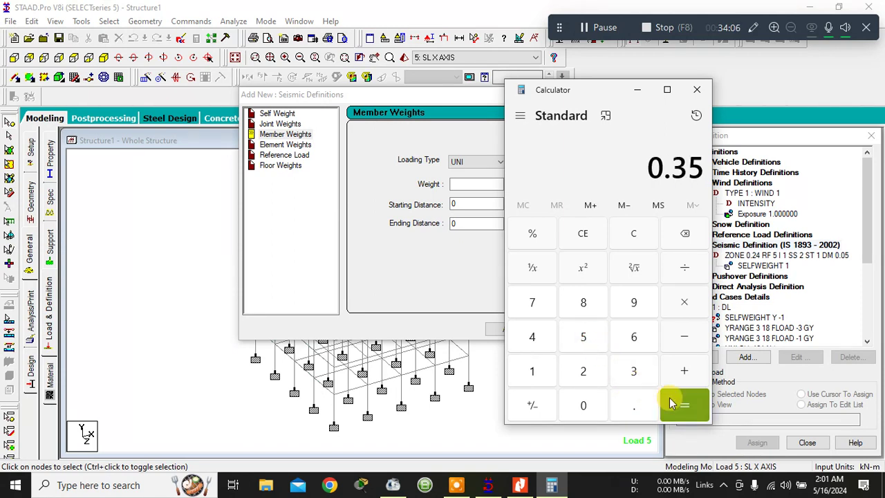
click(683, 301)
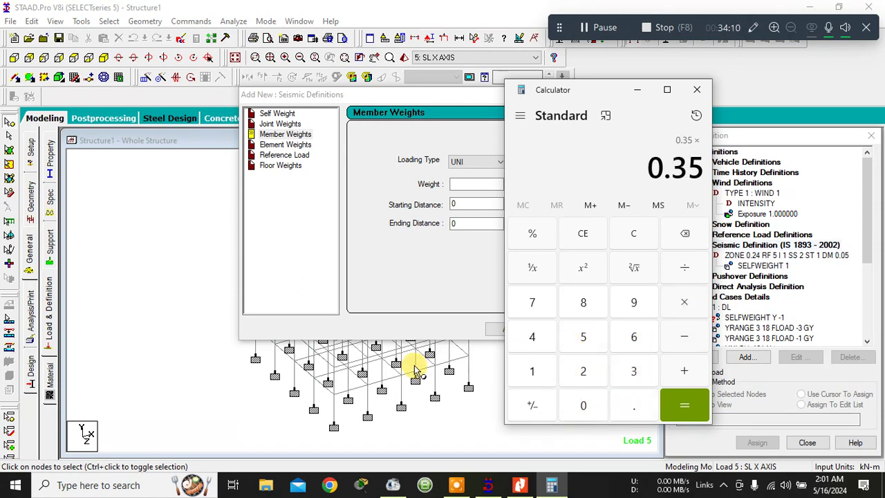
- Leave the seismic weight entry and check the beam section dimensions in the structure's properties
click(363, 101)
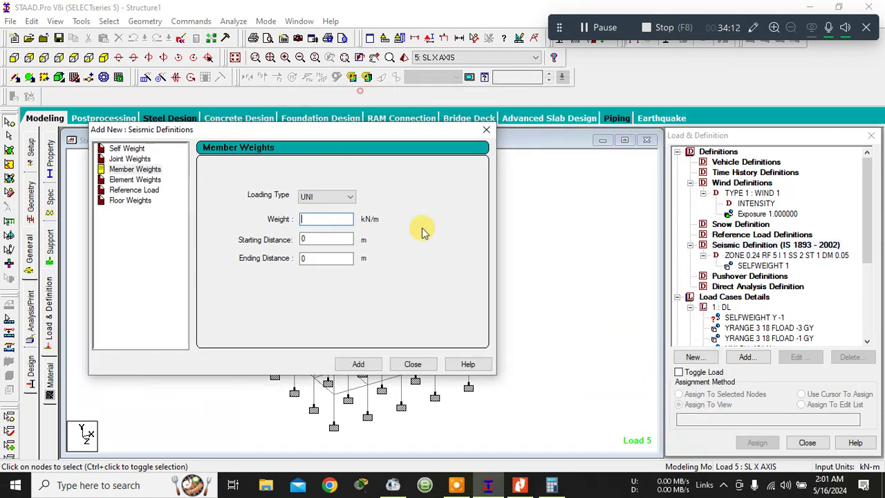
click(415, 367)
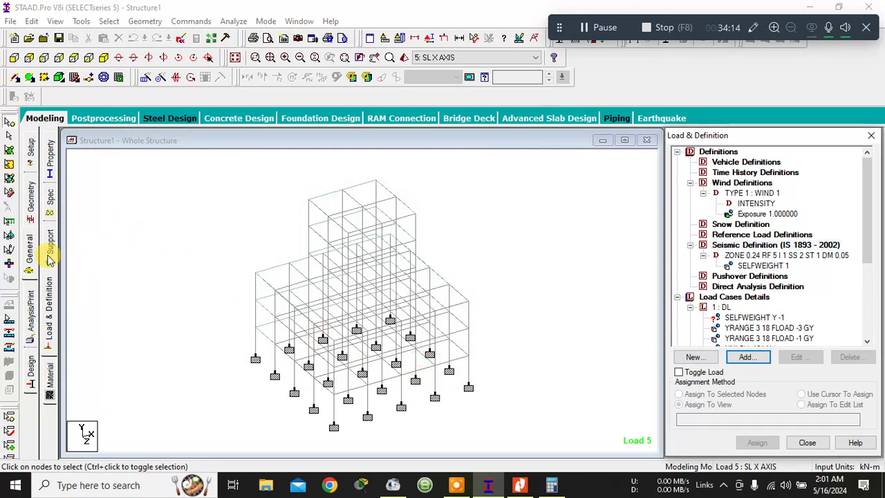
click(51, 167)
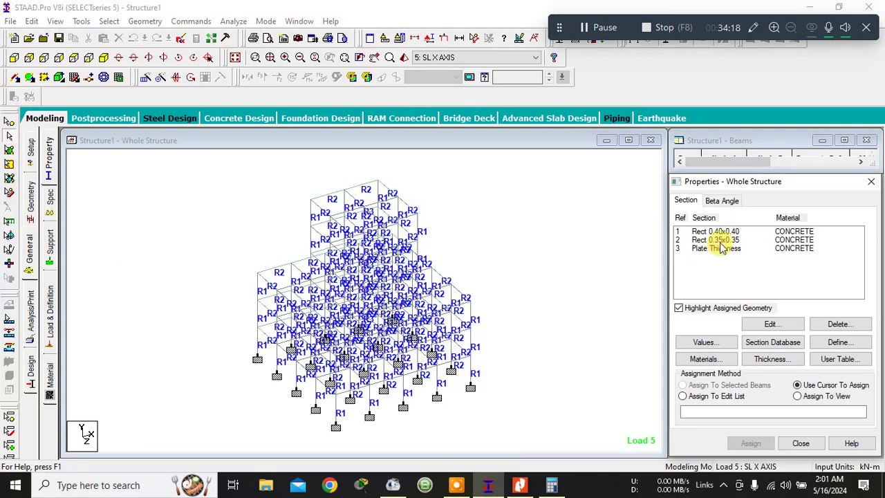
click(51, 315)
- Start a member weight with loading type UNI under the IS 1893 zone definition and switch to Calculator
double_click(685, 152)
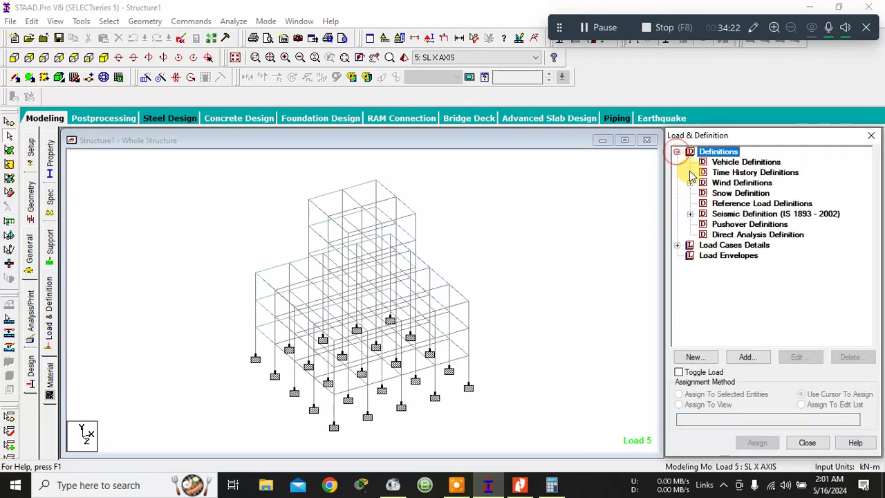
click(691, 214)
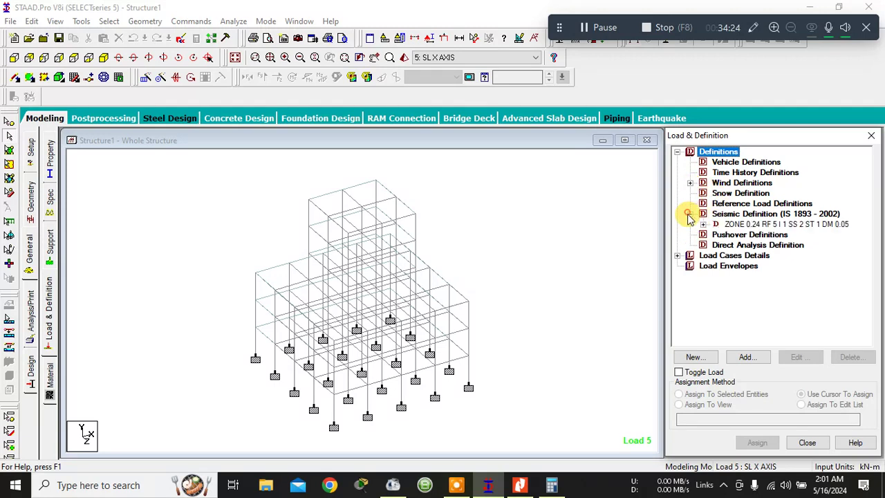
click(730, 225)
click(703, 225)
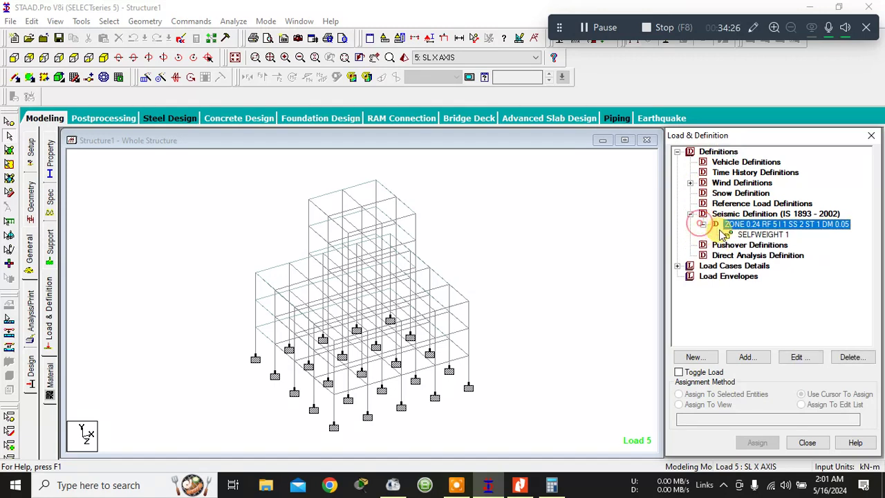
click(744, 357)
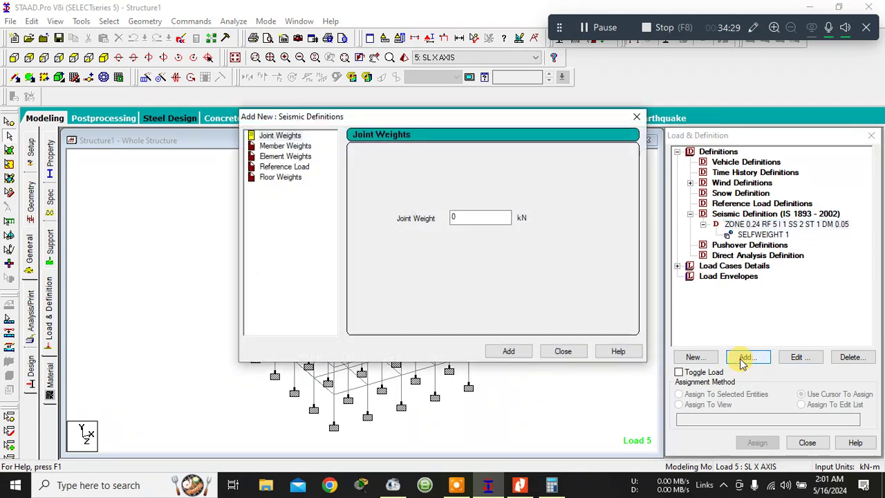
click(294, 157)
click(289, 146)
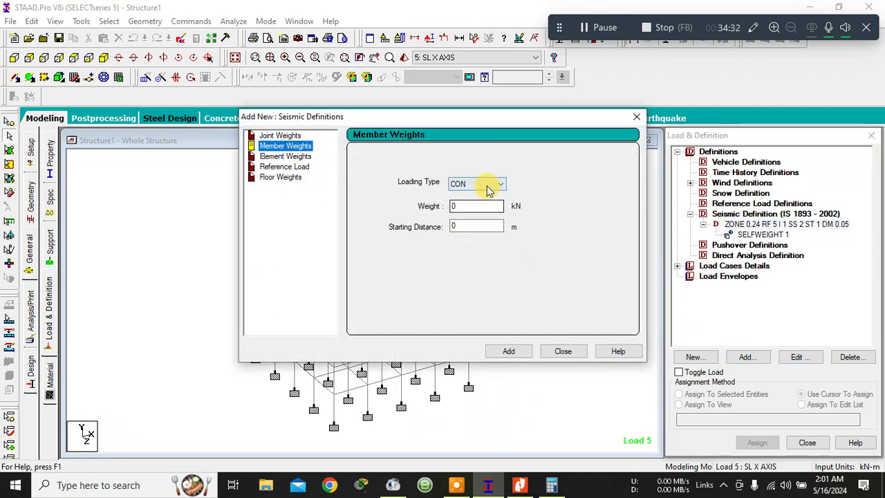
click(494, 184)
click(475, 202)
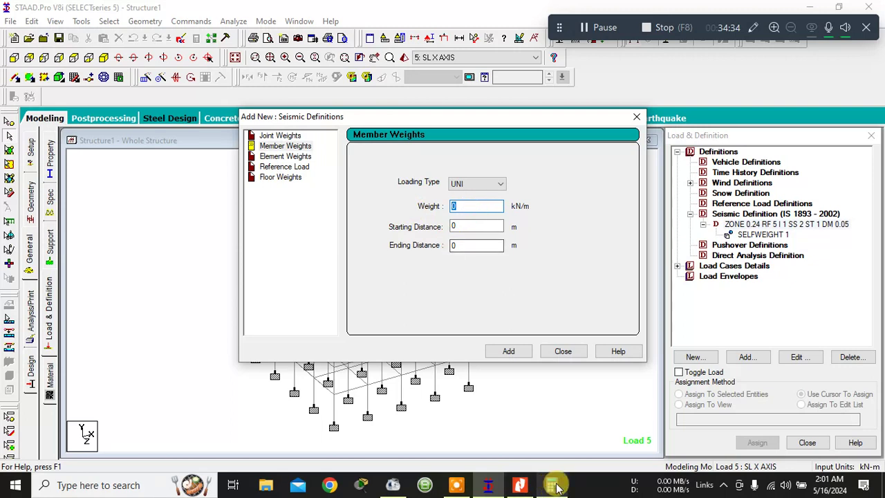
click(552, 485)
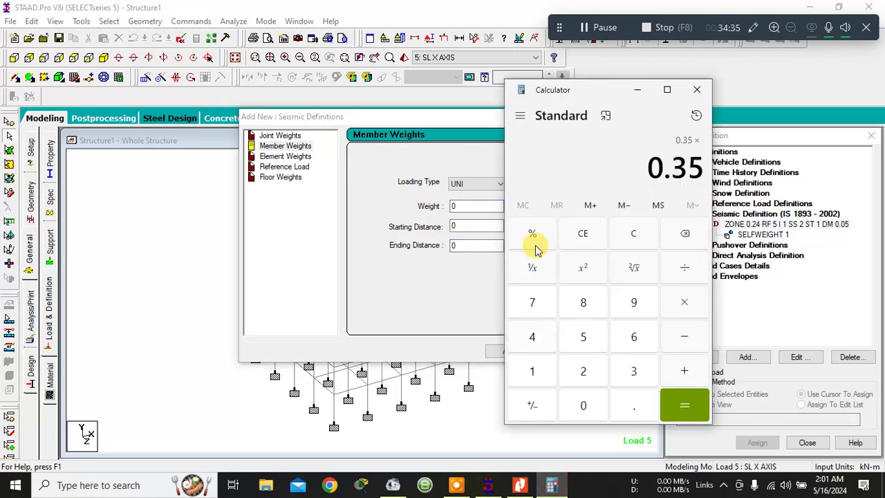
click(684, 302)
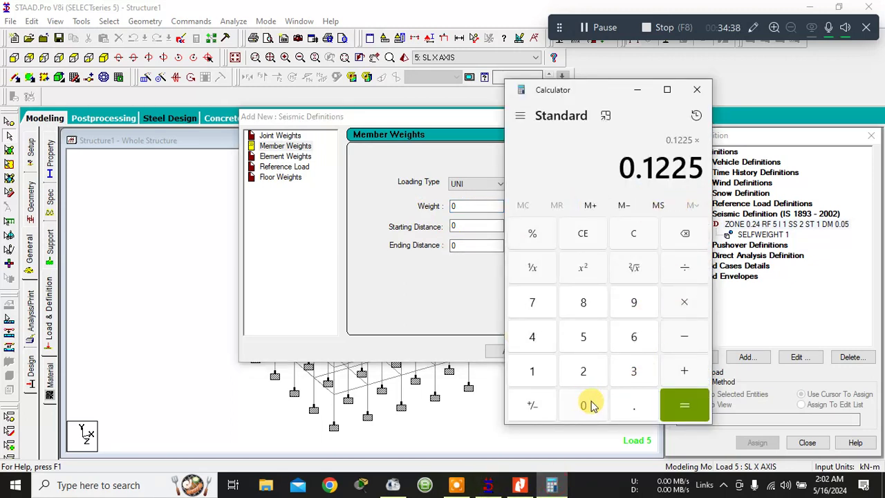
click(583, 234)
click(583, 405)
click(633, 405)
click(634, 371)
click(586, 337)
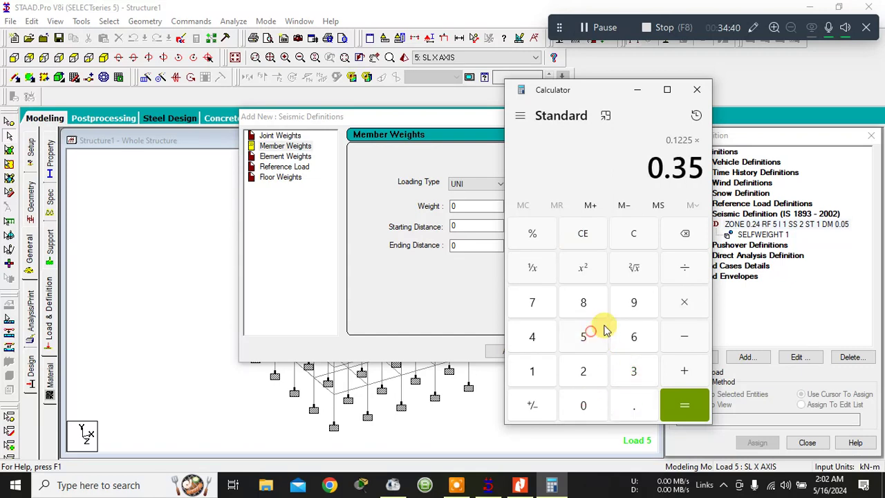
click(684, 302)
click(572, 405)
click(635, 405)
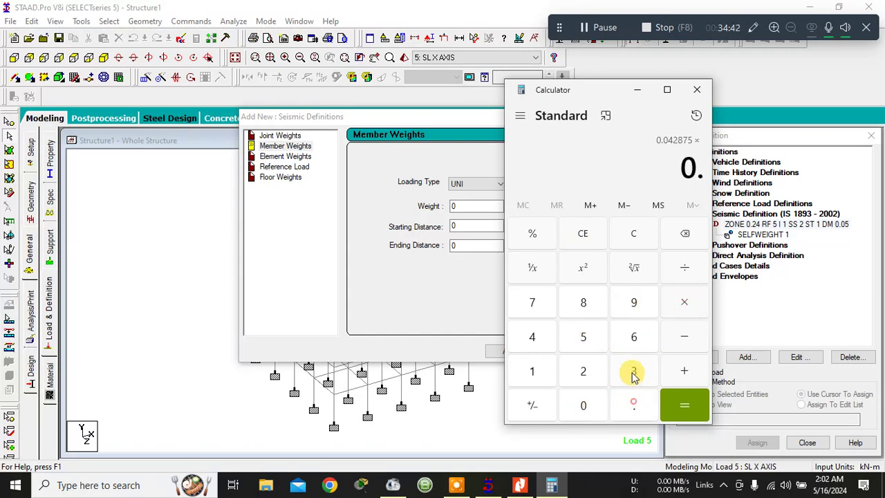
click(632, 370)
click(584, 336)
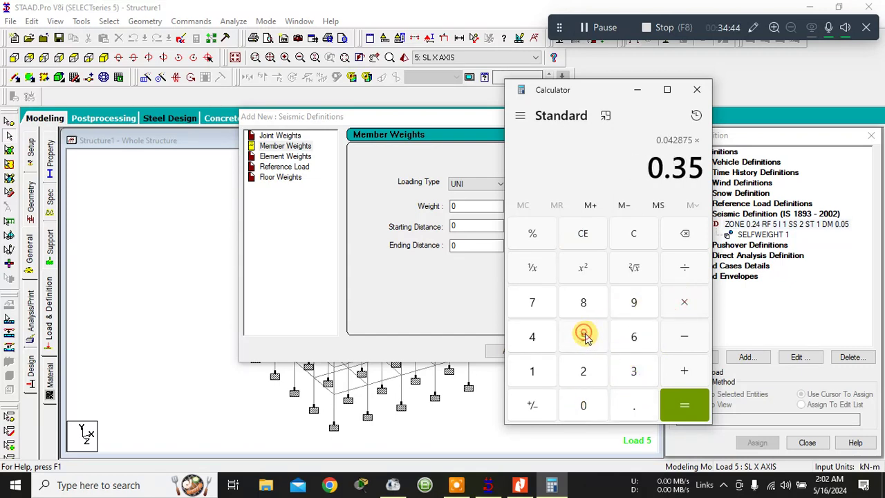
click(578, 238)
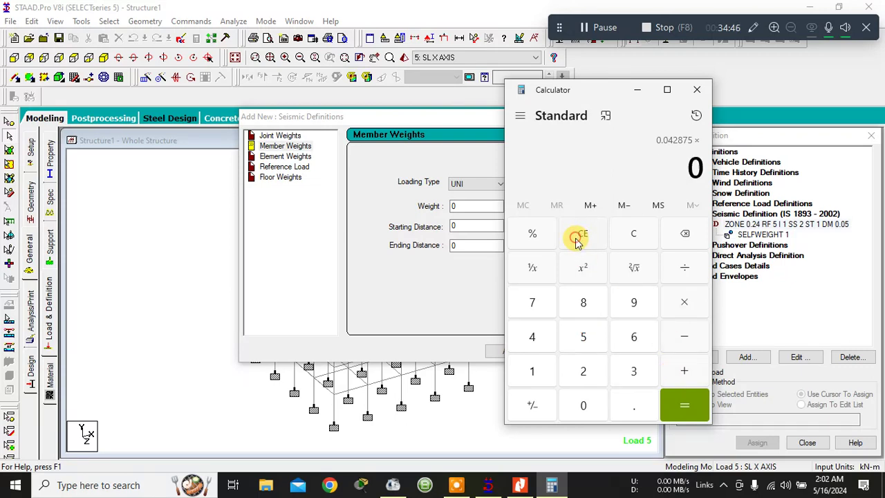
click(623, 233)
- Calculate the beam's weight per metre as 0.35 × 0.35 × 25 and close Calculator
click(584, 406)
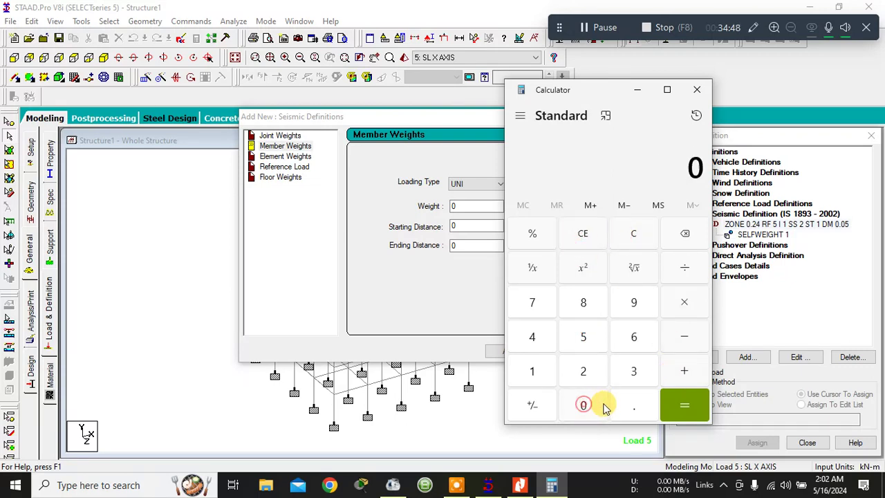
click(615, 403)
click(631, 372)
click(583, 336)
click(683, 303)
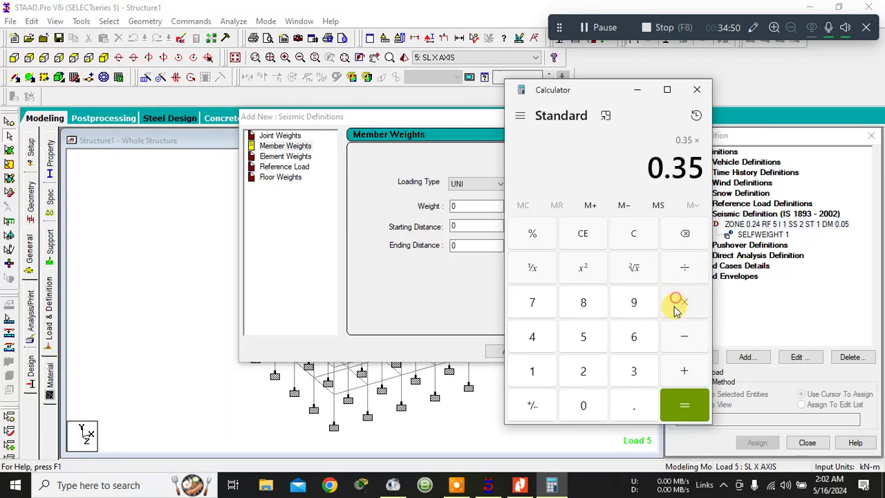
click(588, 406)
click(628, 406)
click(632, 371)
click(581, 336)
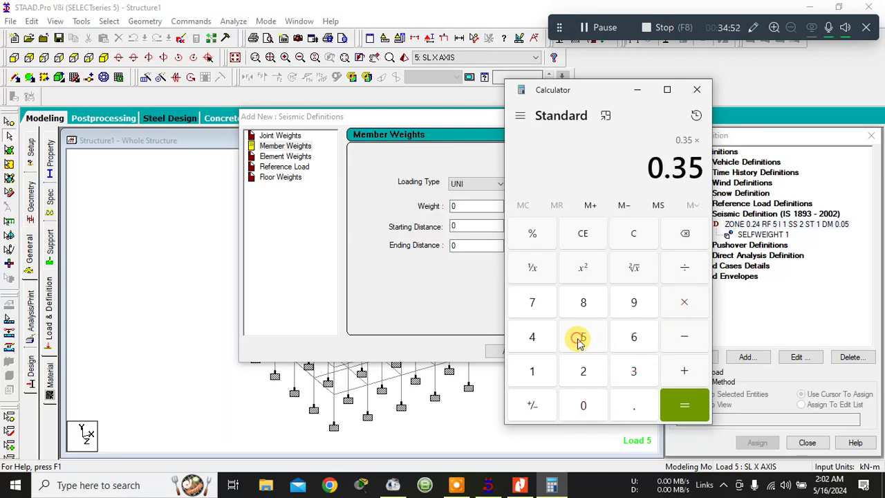
click(683, 302)
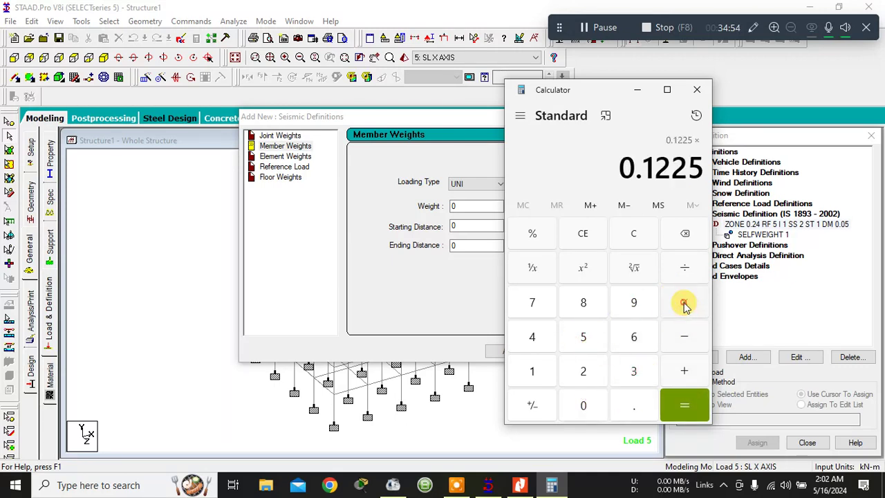
click(584, 372)
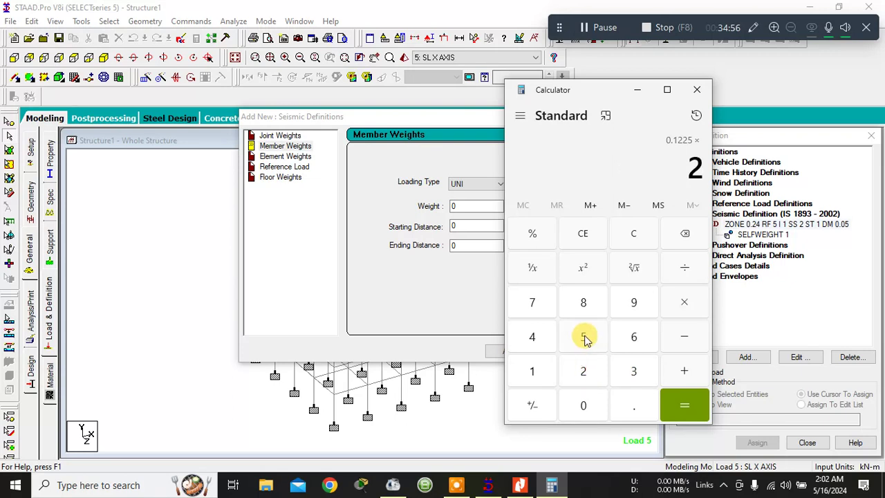
click(584, 336)
click(684, 406)
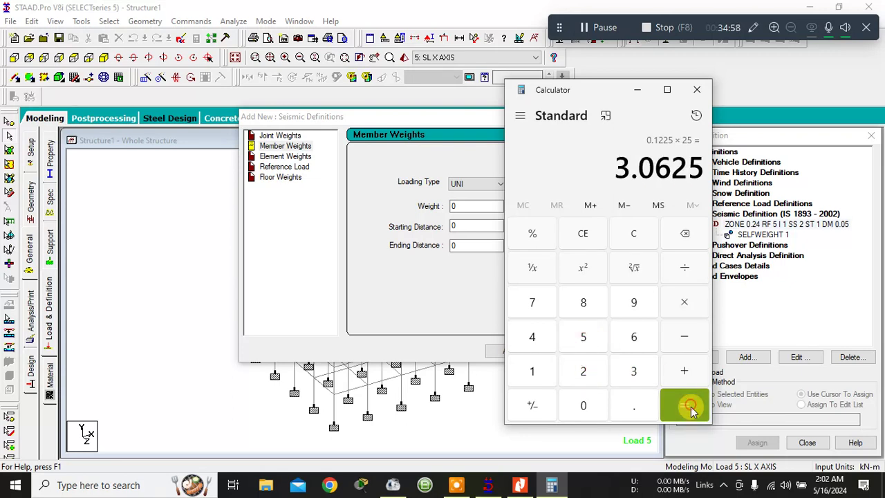
click(696, 90)
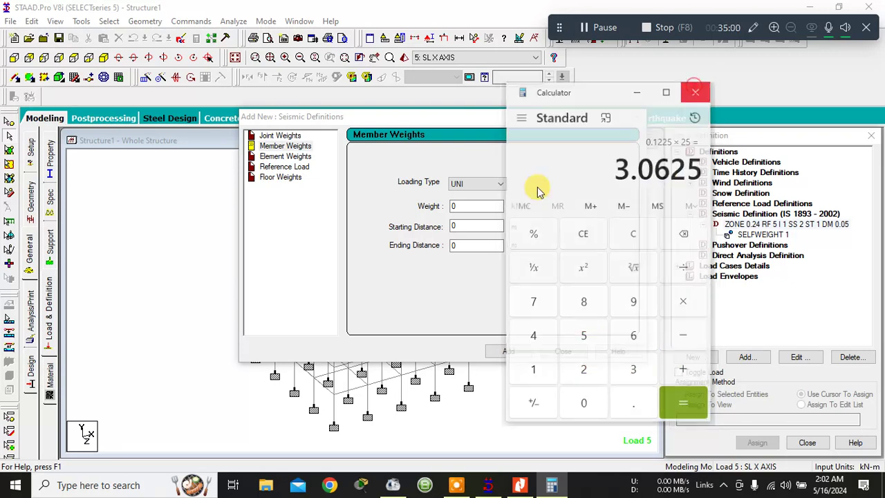
- Set the uniform member weight to 3.0625 kN/m and add it to the seismic definition
click(462, 206)
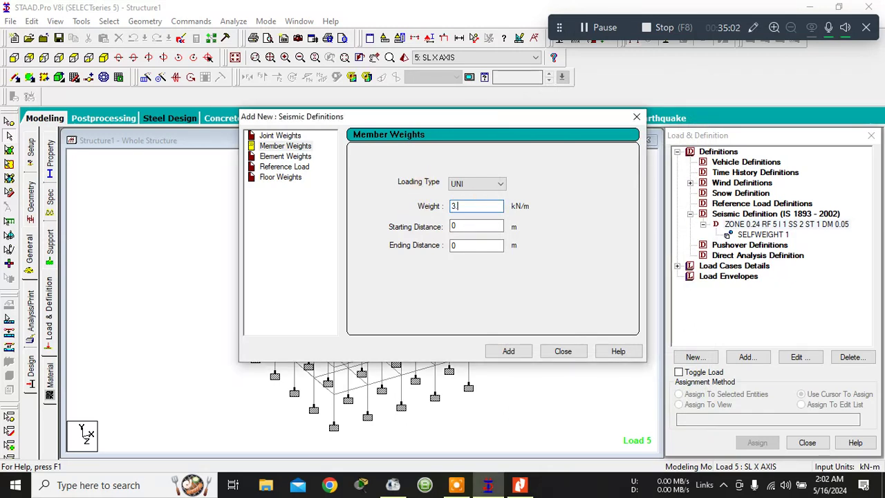
text(3.03)
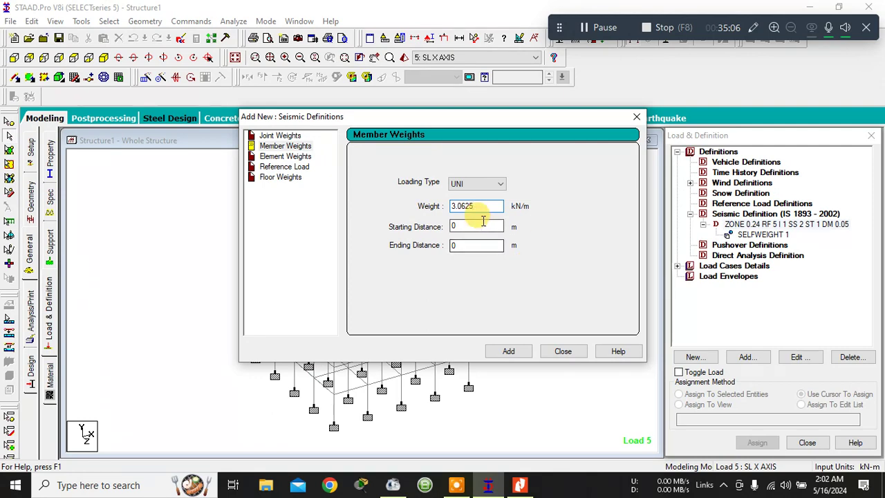
click(509, 352)
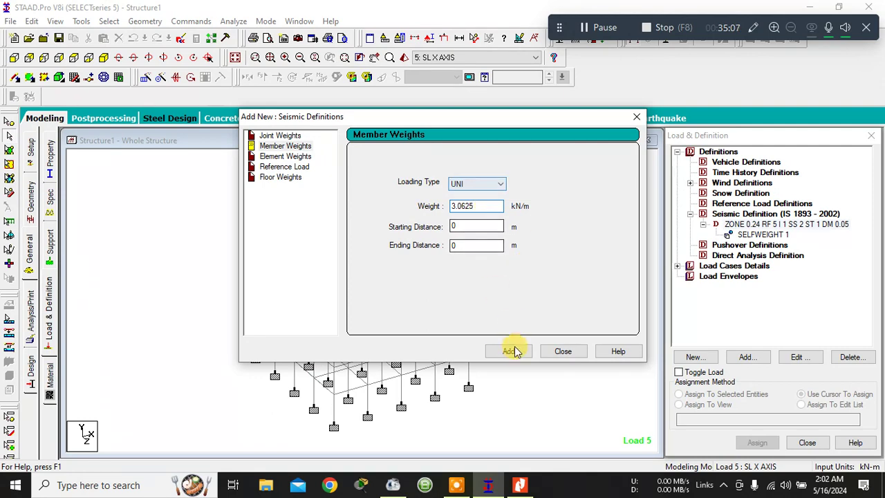
- Assign the UNI 3.0625 seismic member weight to all beams parallel to the X and Z axes
click(563, 351)
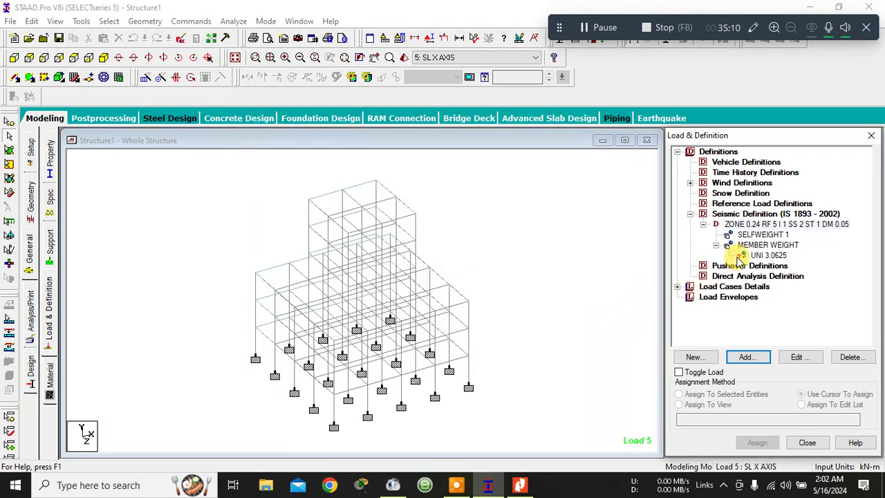
click(758, 255)
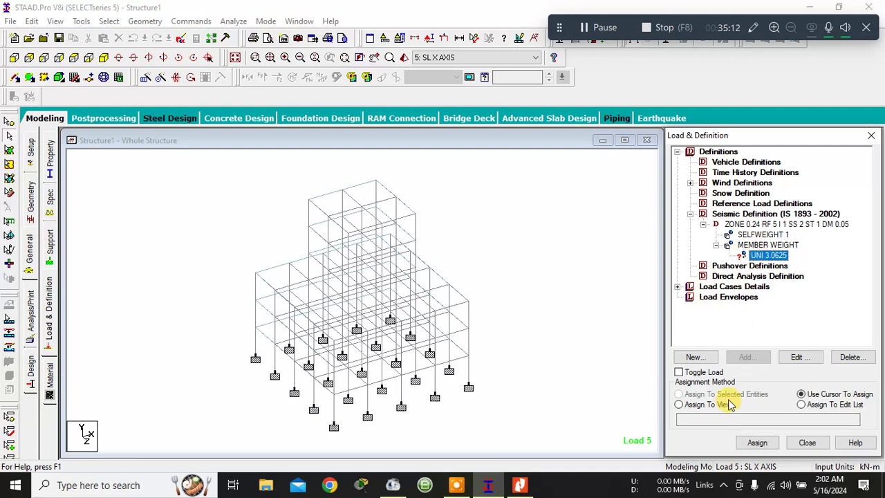
click(561, 260)
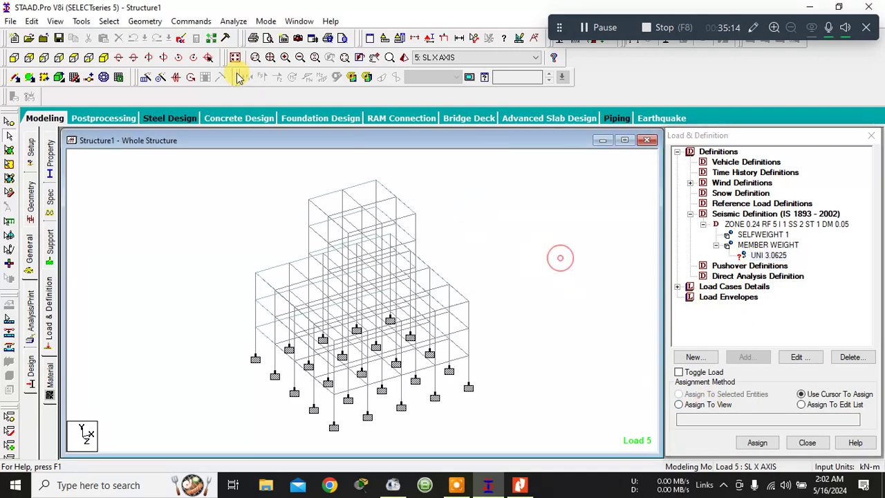
click(109, 21)
mouse_move(186, 254)
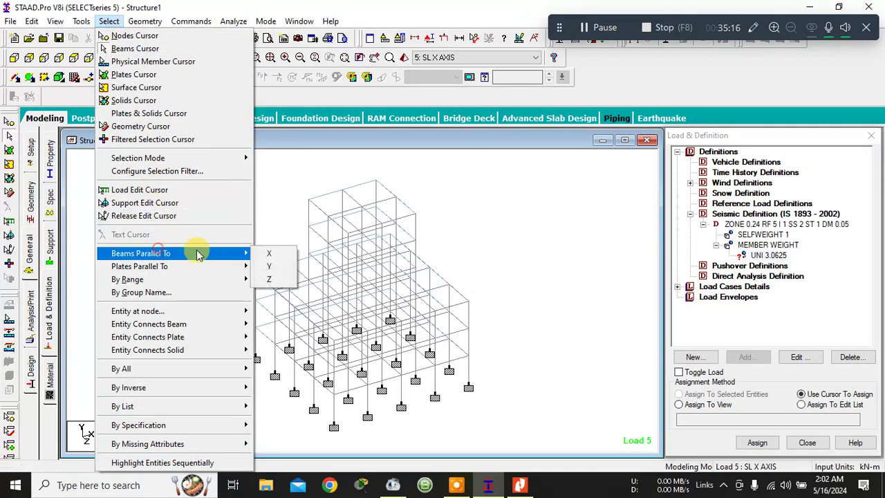
click(267, 252)
click(110, 21)
mouse_move(221, 253)
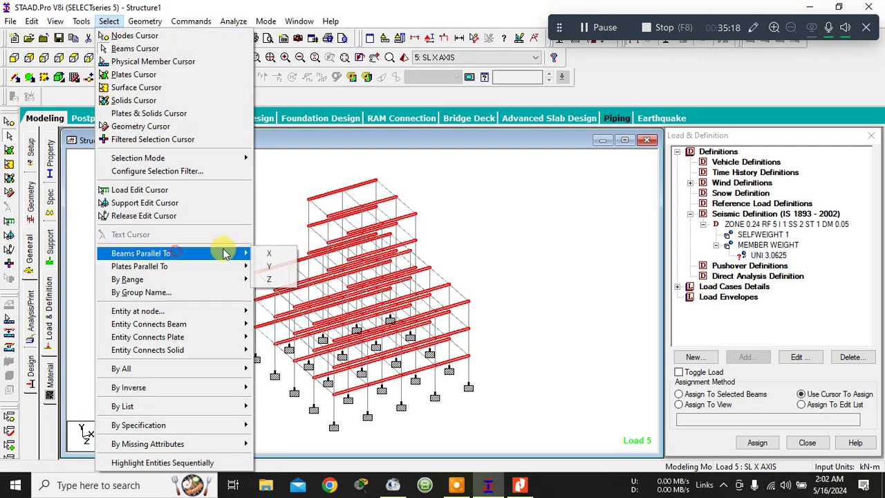
click(263, 280)
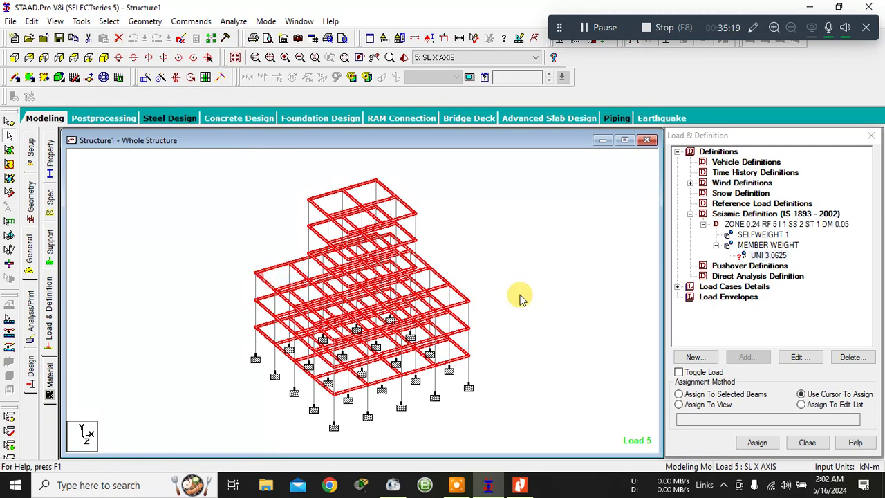
click(729, 398)
click(756, 443)
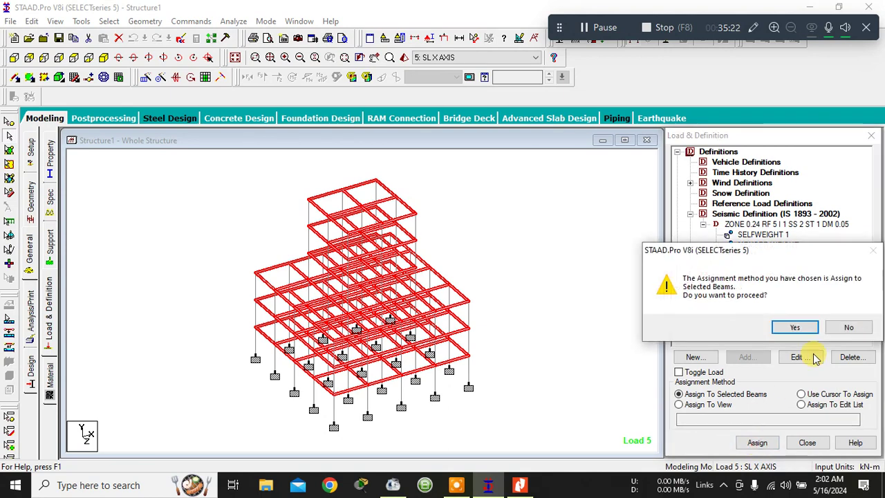
click(794, 325)
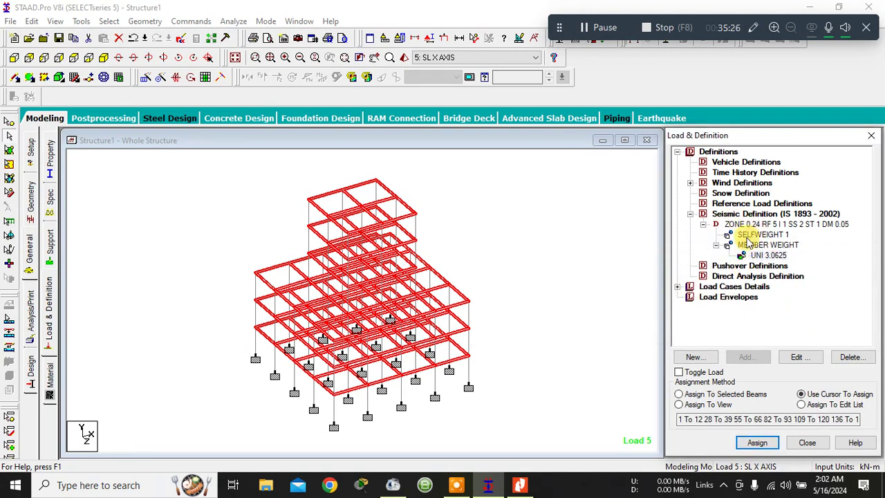
- Review the intensity and exposure entries of the WIND 1 definition and the beams carrying the UNI 3.0625 member weight, declining the auto save
click(690, 182)
click(733, 194)
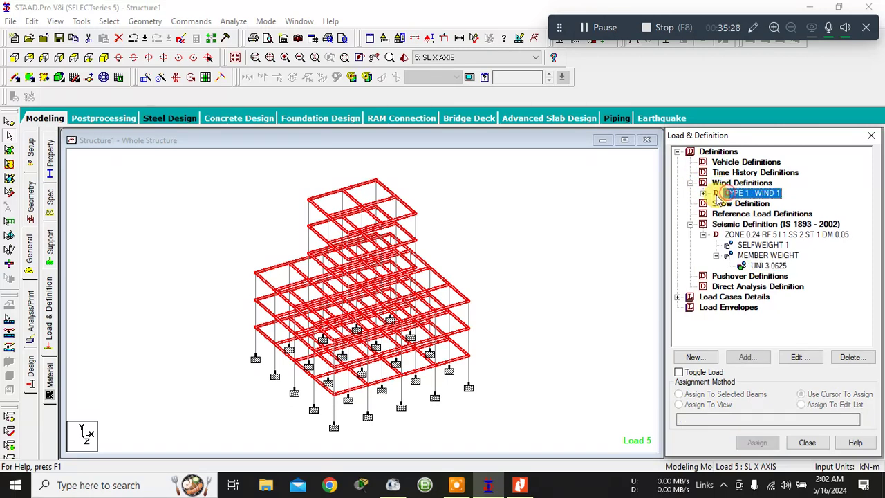
click(703, 193)
click(750, 203)
click(745, 214)
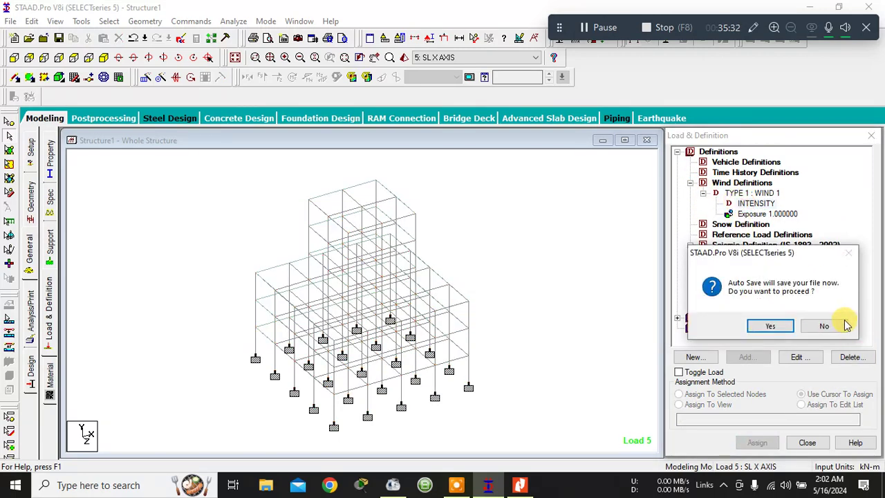
click(844, 323)
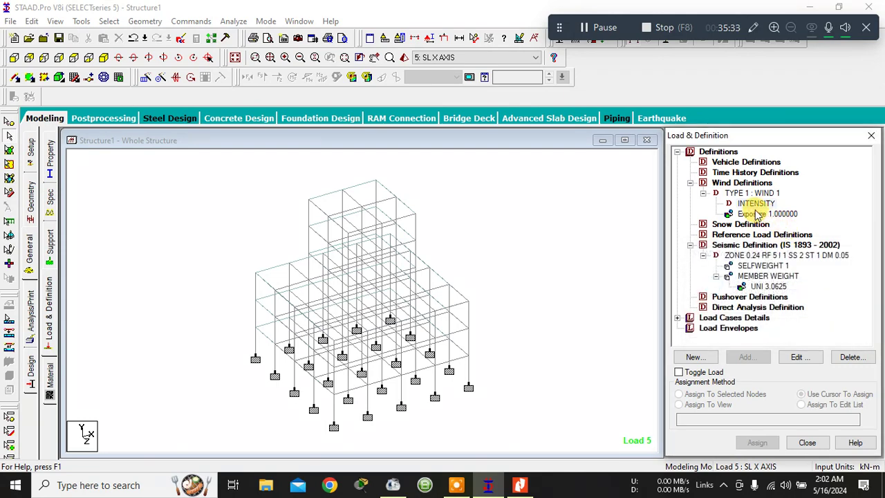
click(769, 286)
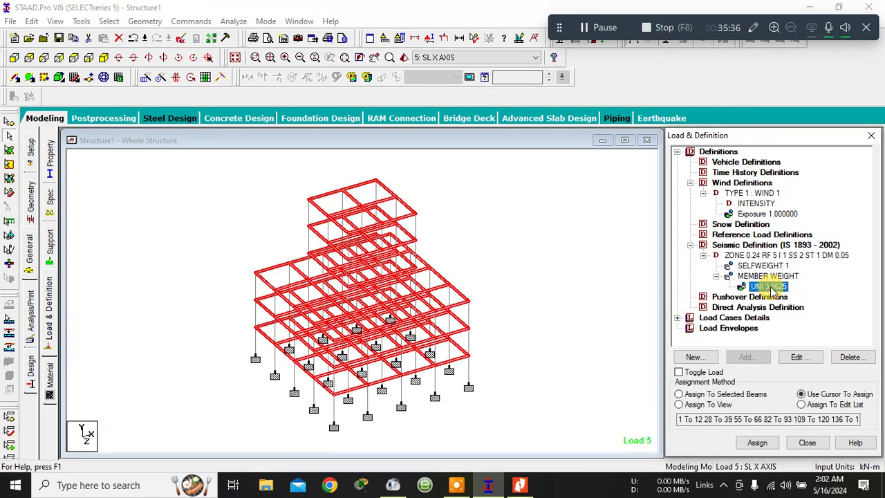
- Collapse the seismic and wind definitions and review the load items in the DL, LL, WL X AXIS and WL Z AXIS cases
click(690, 244)
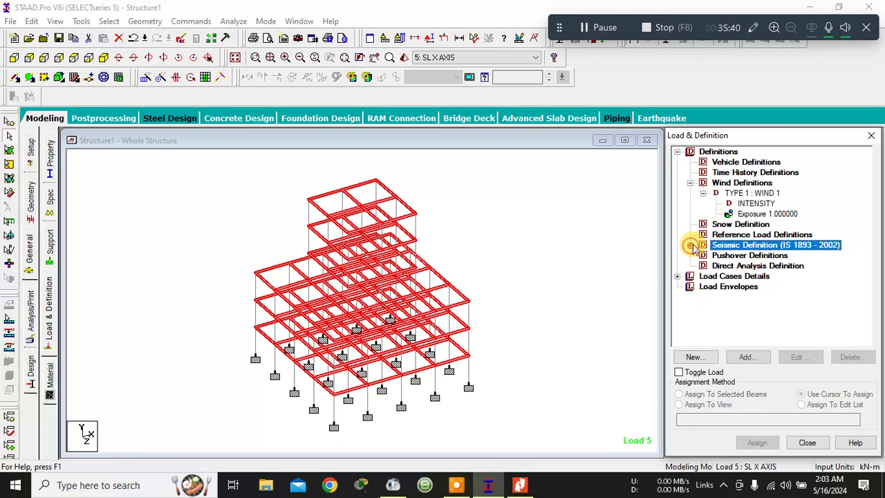
click(690, 183)
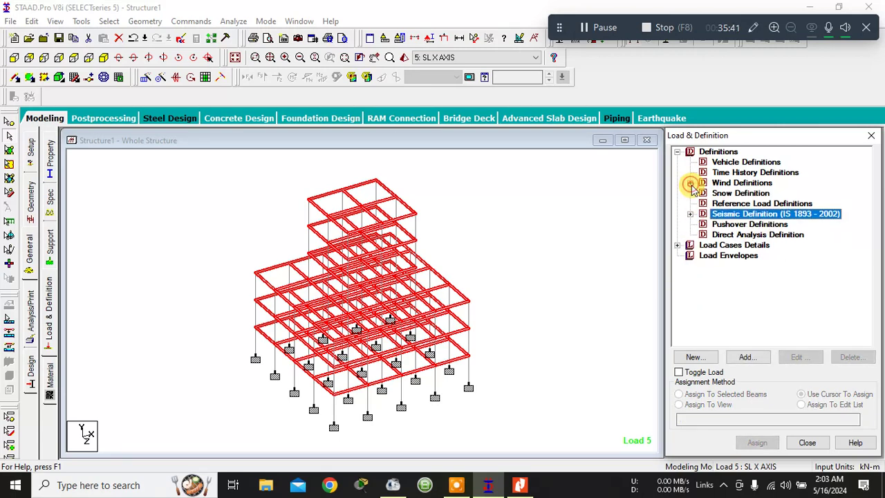
click(689, 246)
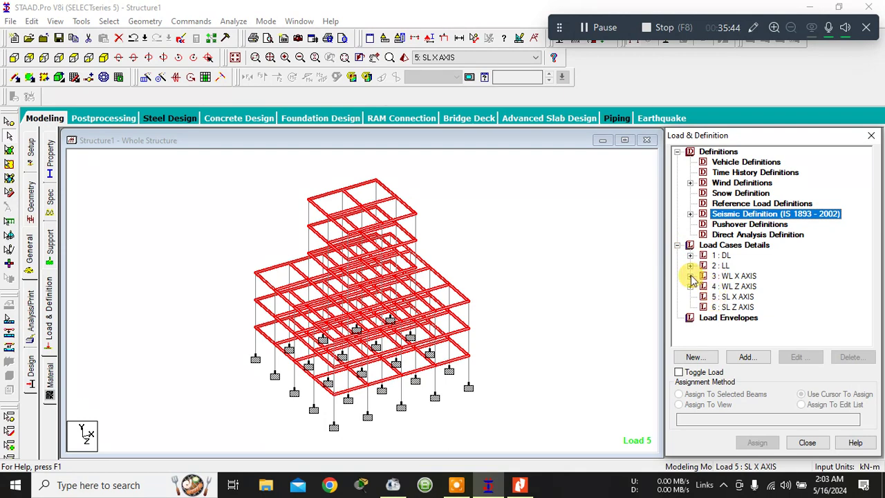
click(690, 276)
click(690, 307)
click(690, 255)
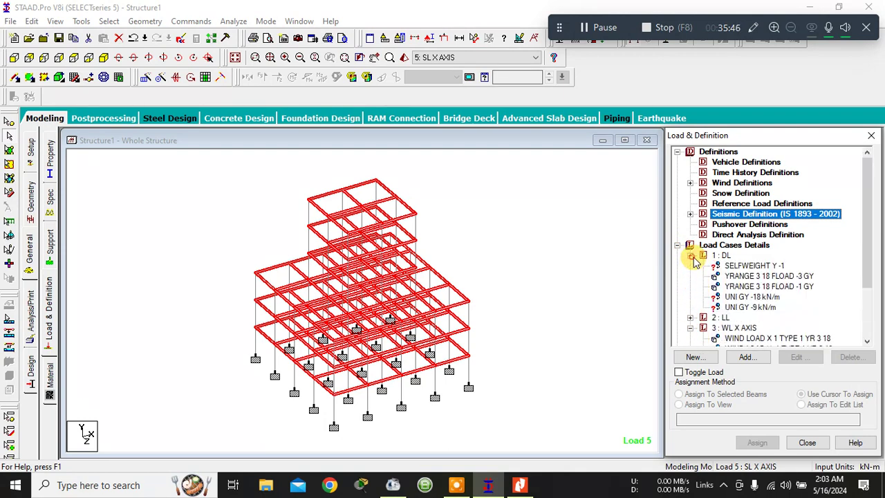
click(690, 318)
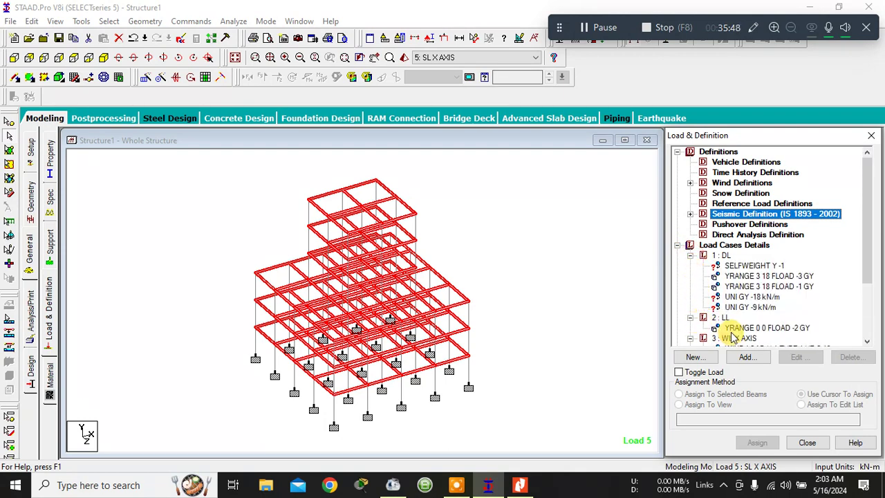
scroll(731, 323, down, 1)
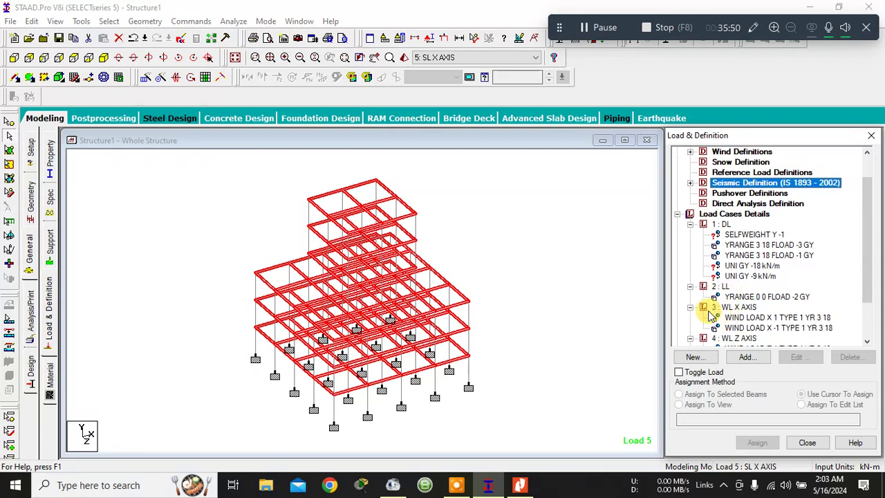
scroll(726, 317, down, 1)
scroll(740, 317, down, 1)
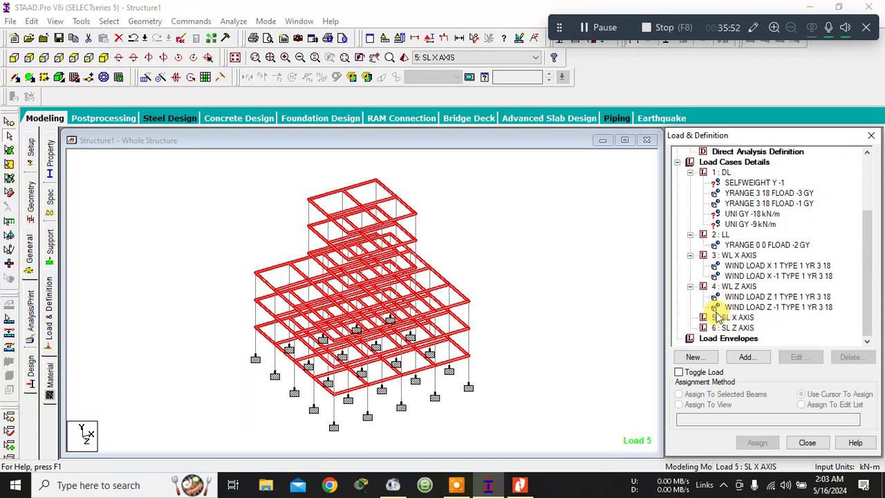
- Add a seismic load in the X direction with factor 1 to the SL X AXIS load case
click(735, 319)
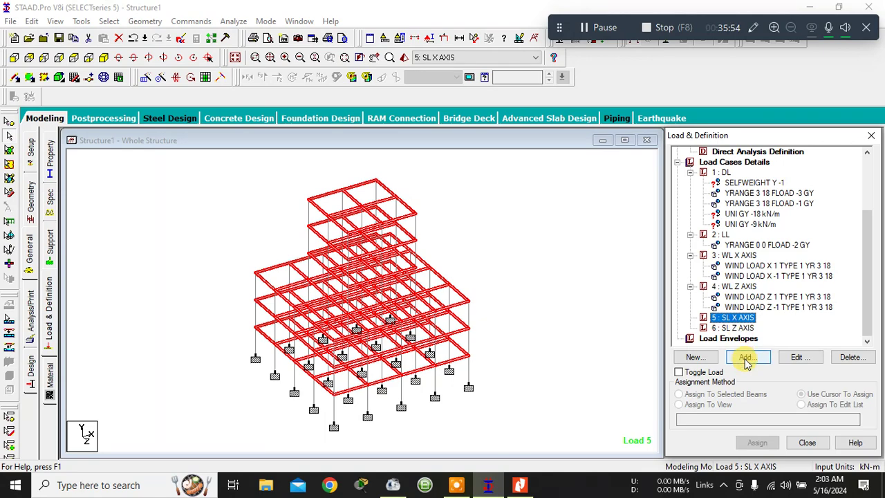
click(746, 359)
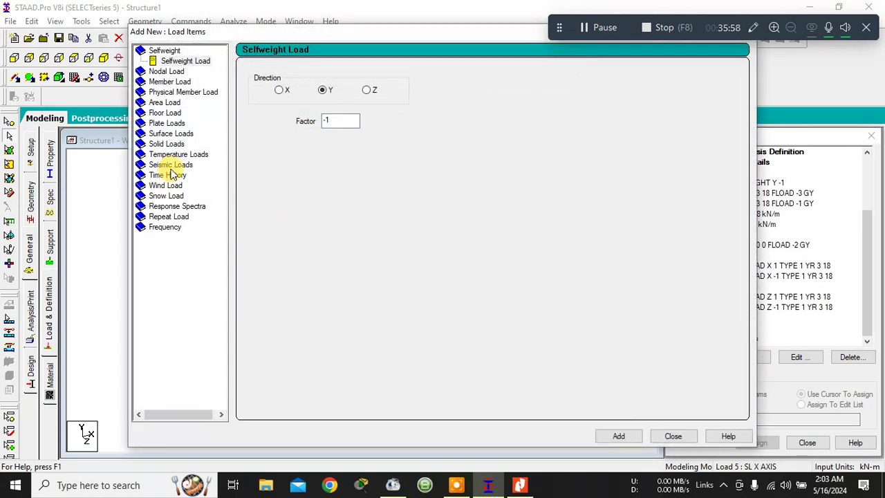
click(169, 164)
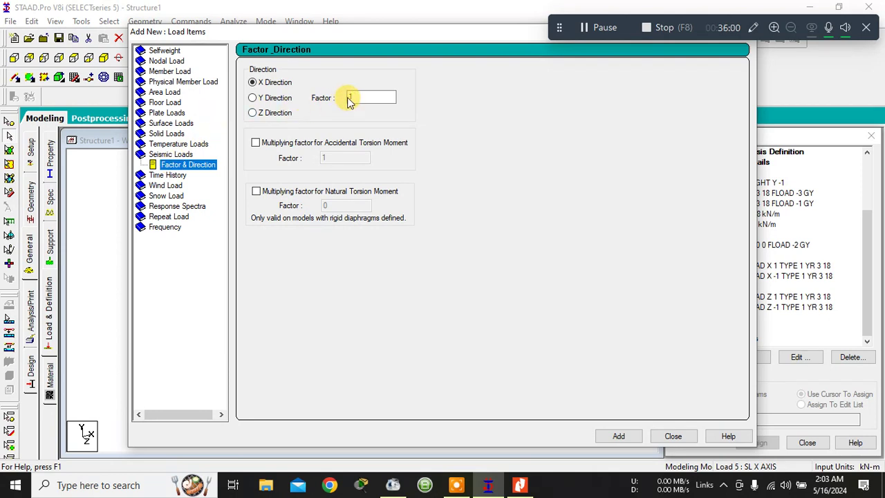
drag(382, 34, 231, 40)
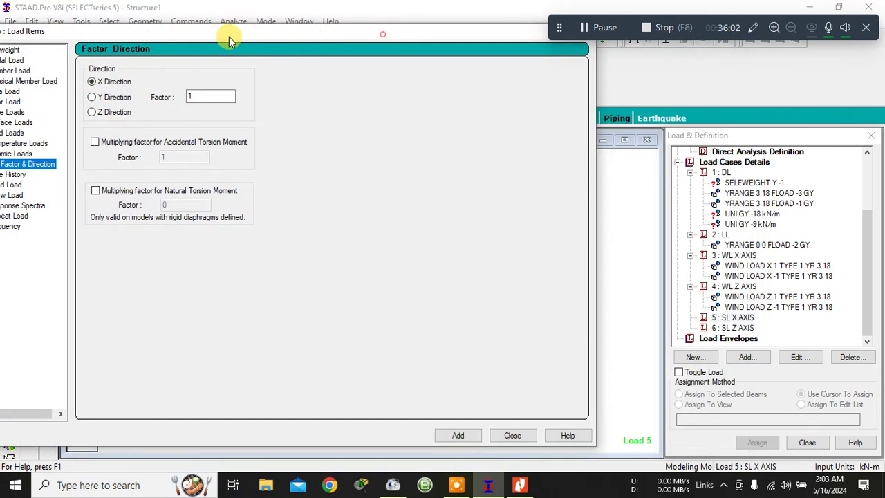
click(457, 436)
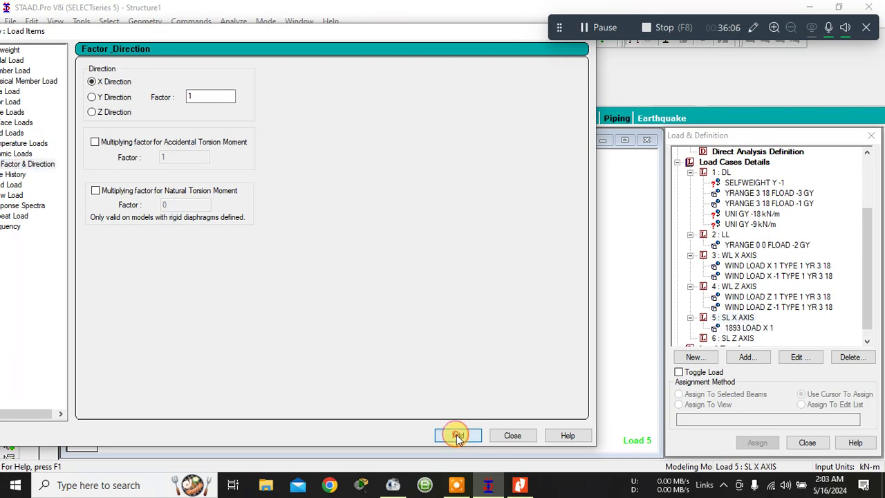
click(520, 437)
- Add a seismic load in the Z direction with factor 1 to the SL Z AXIS load case
click(734, 337)
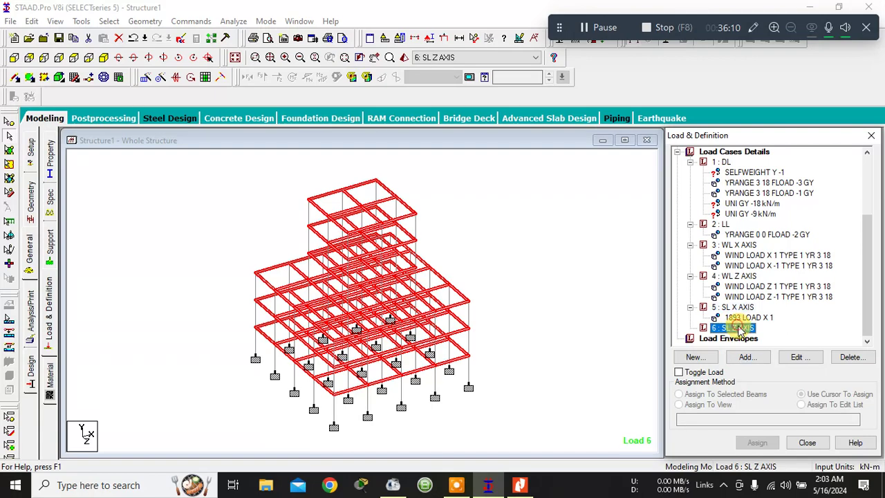
click(743, 357)
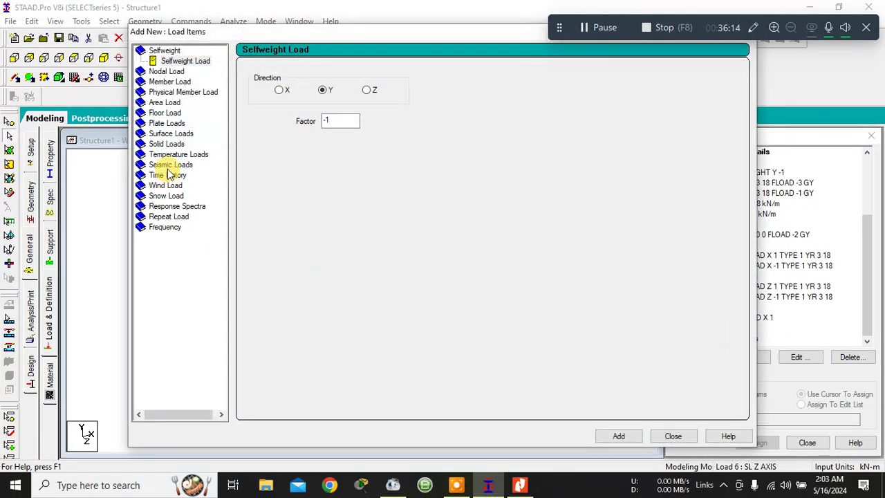
click(171, 165)
click(254, 112)
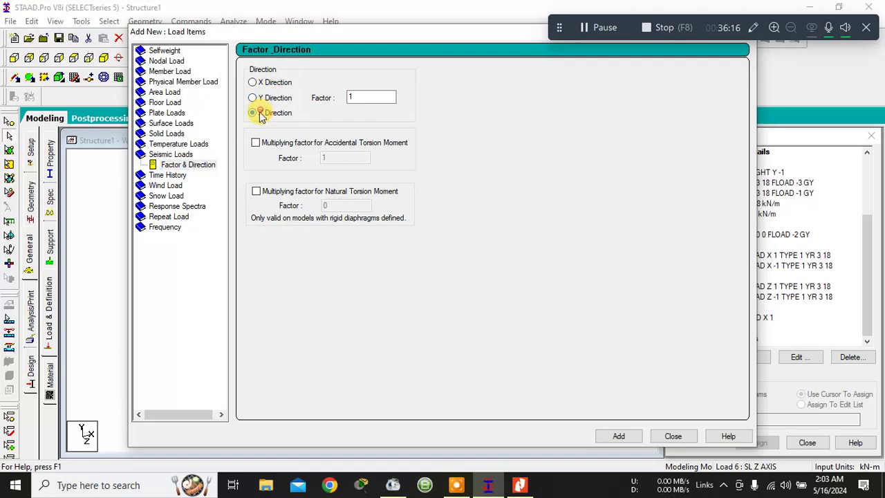
click(619, 435)
click(671, 435)
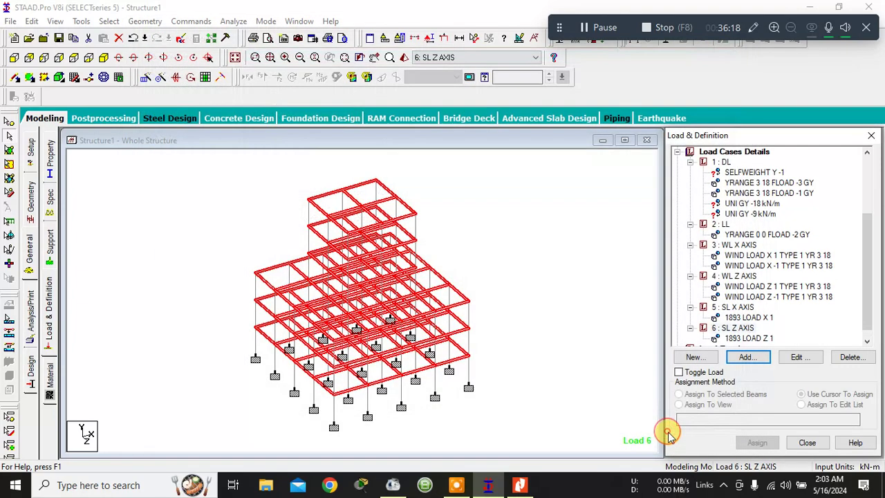
- Inspect the seismic, wind and dead load items of the load cases on the model
scroll(752, 275, down, 1)
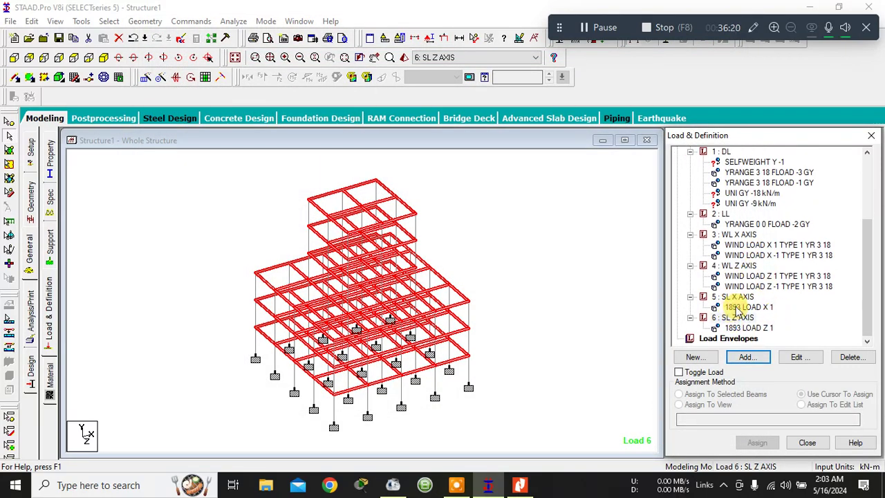
click(742, 329)
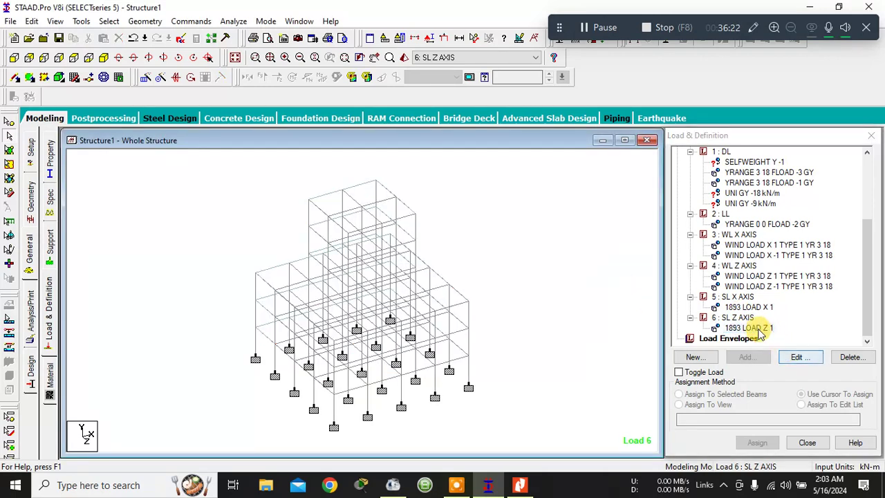
click(750, 307)
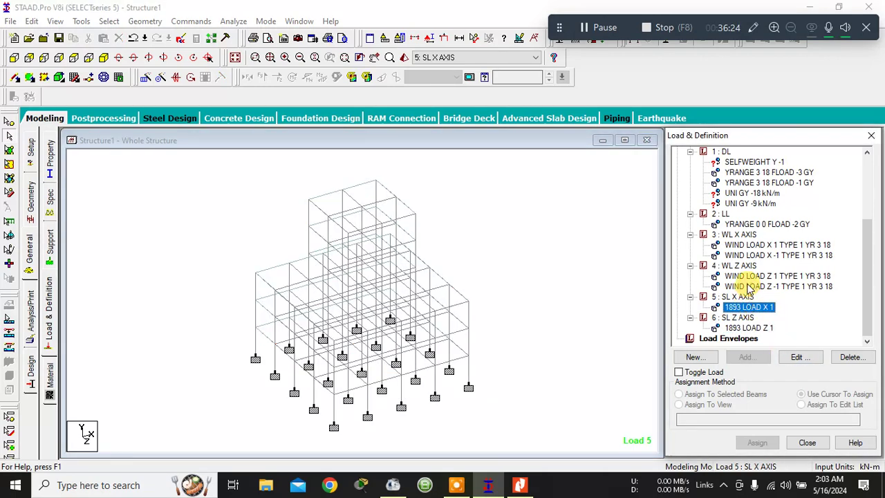
click(744, 285)
click(738, 248)
click(731, 233)
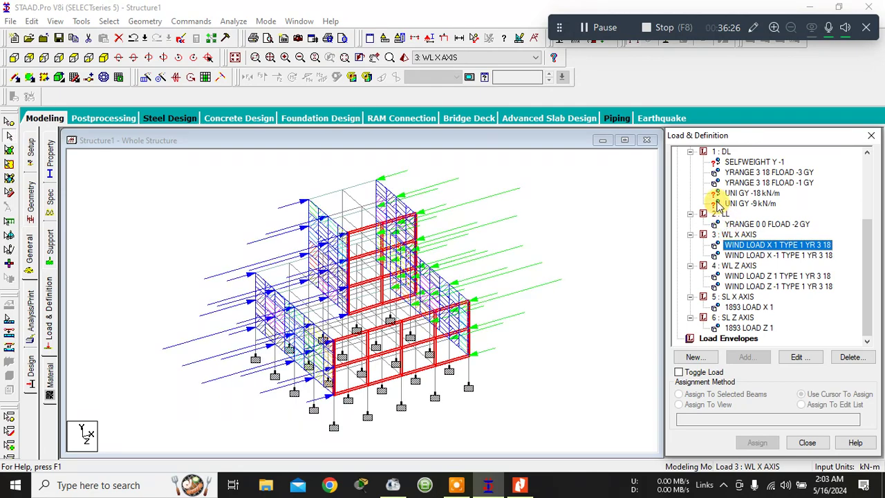
click(714, 206)
- Assign the SELFWEIGHT Y -1 load item of the DL case to the whole view and accept the assignment
click(572, 205)
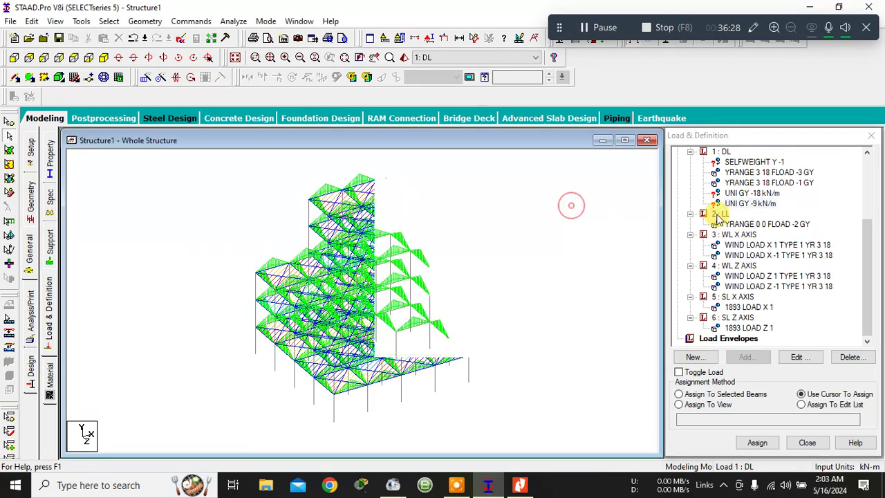
click(748, 164)
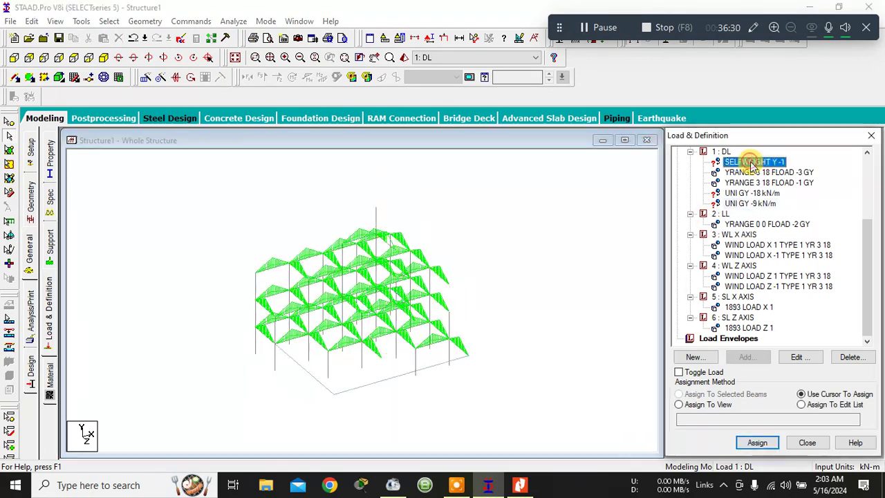
click(709, 408)
click(757, 442)
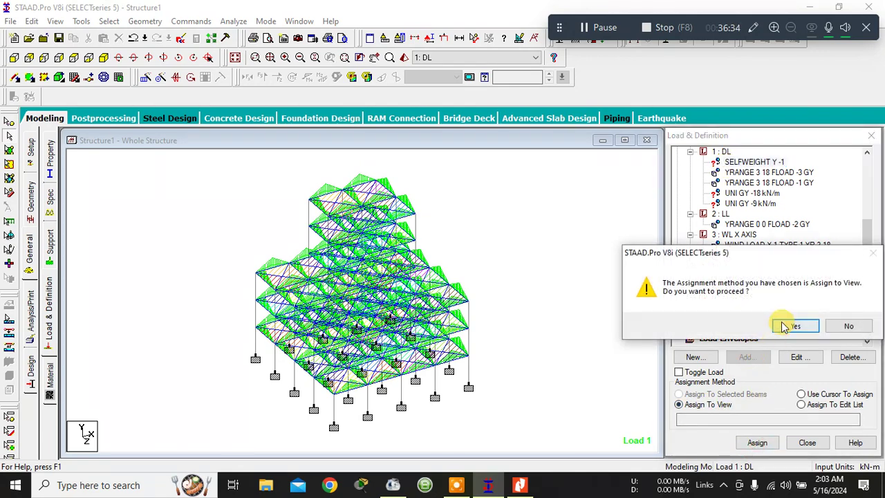
click(784, 326)
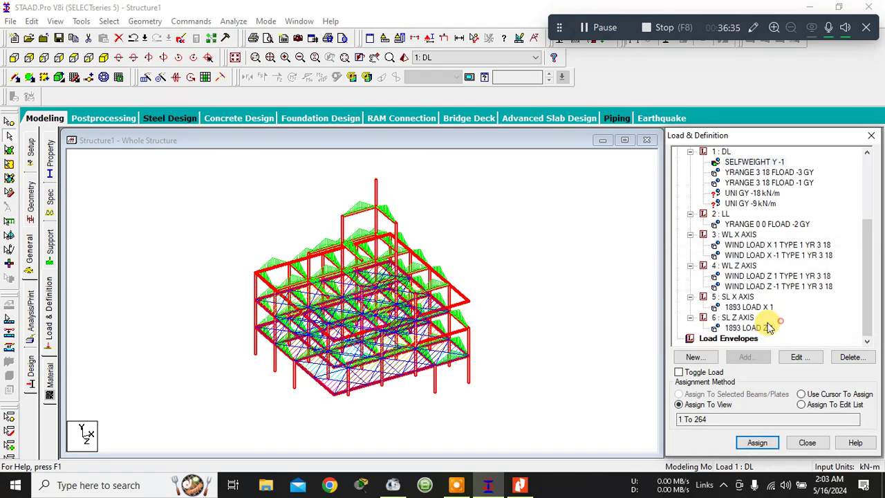
- Leave the load definitions for the beam geometry page and show the whole frame in front elevation
click(740, 193)
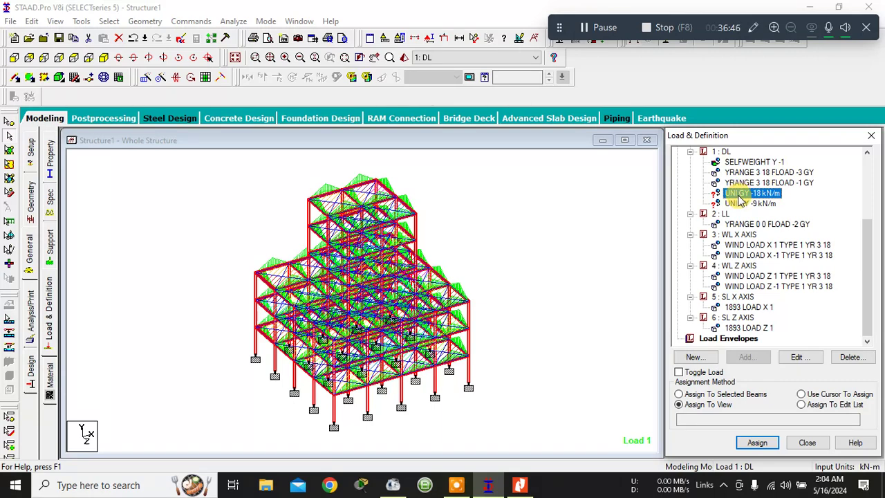
click(609, 228)
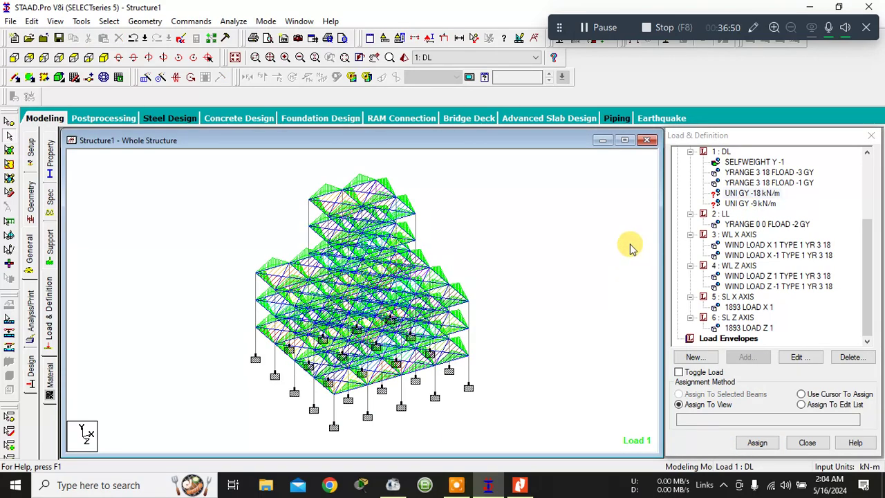
click(29, 200)
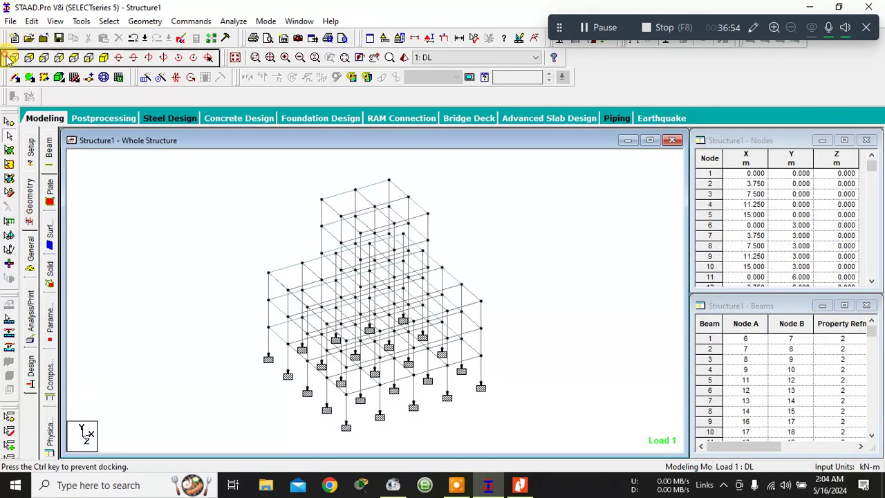
click(14, 58)
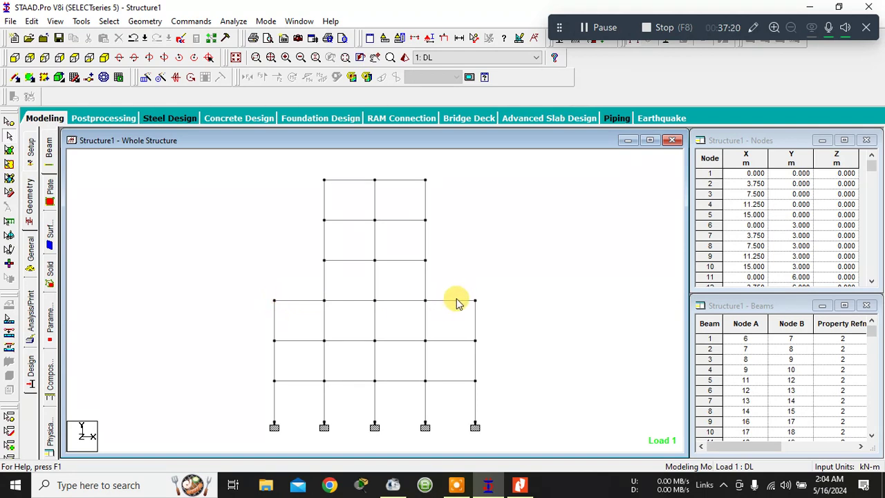
click(246, 331)
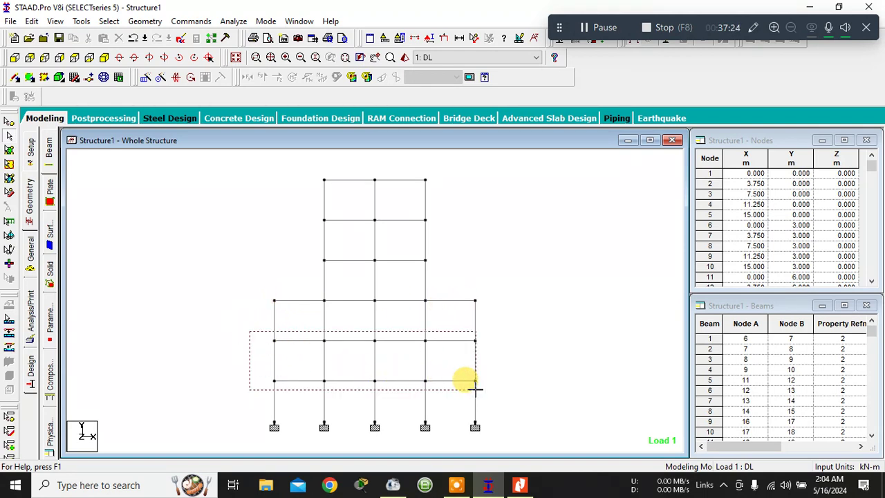
drag(475, 389, 489, 392)
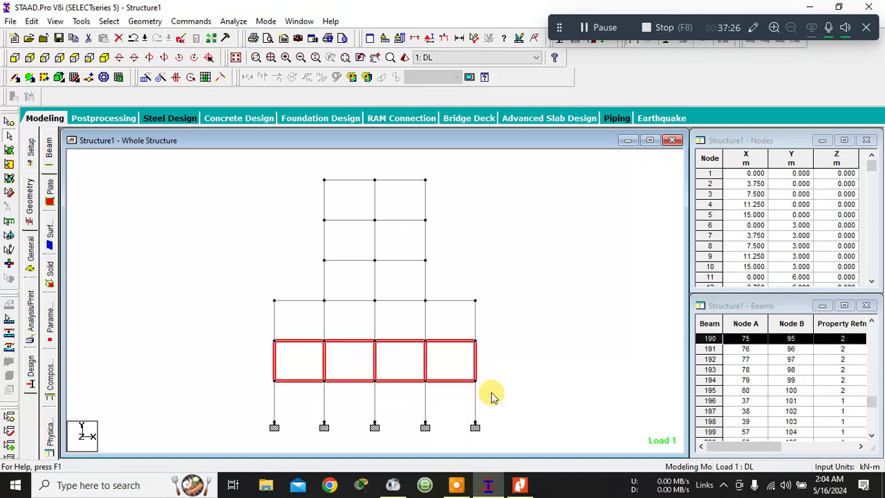
click(493, 367)
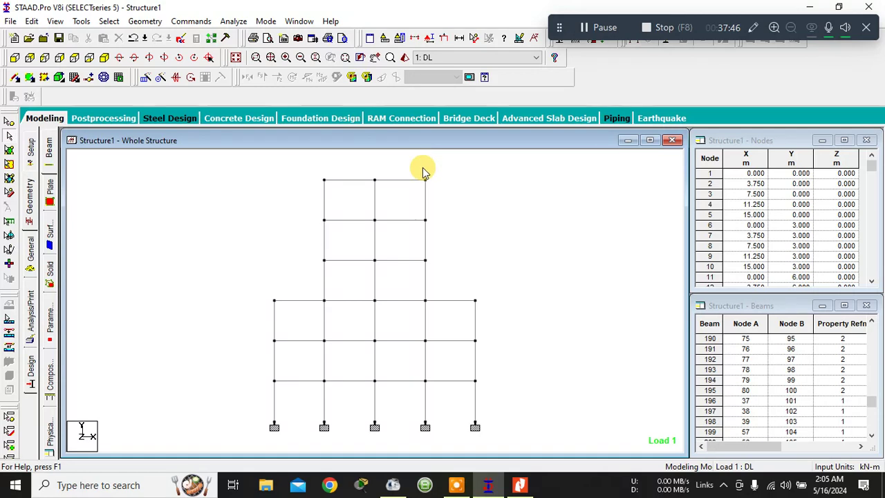
click(73, 58)
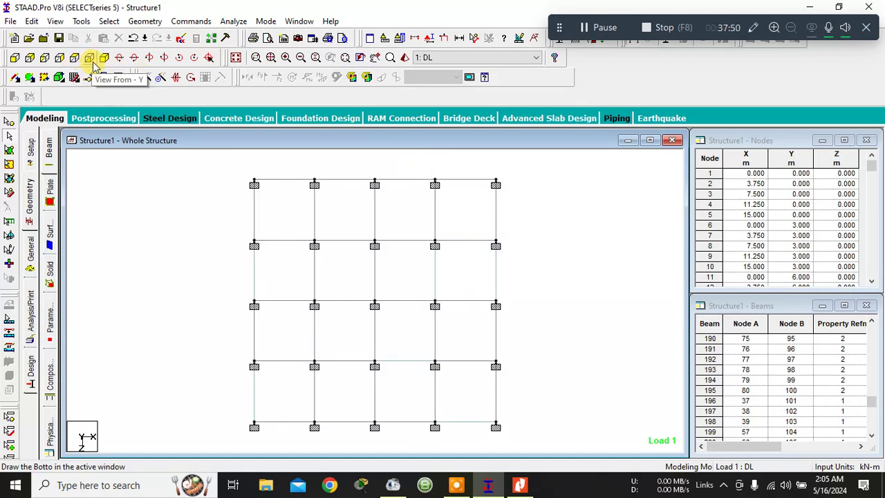
click(74, 59)
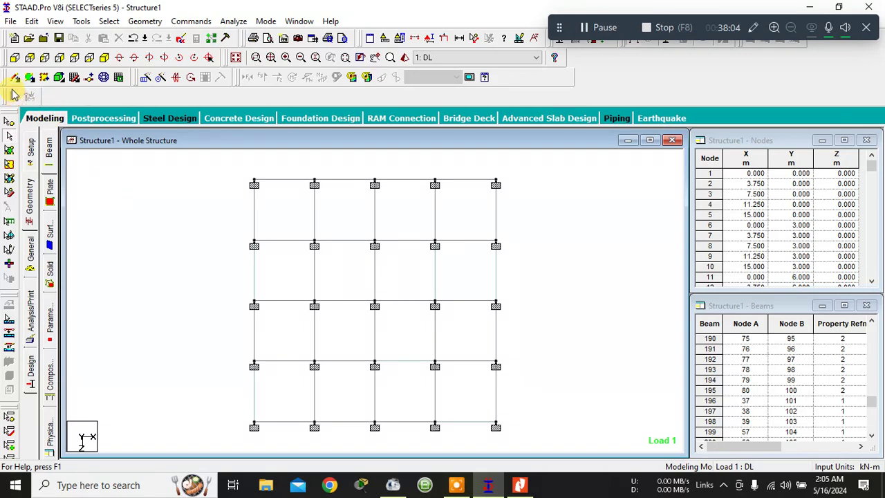
click(15, 59)
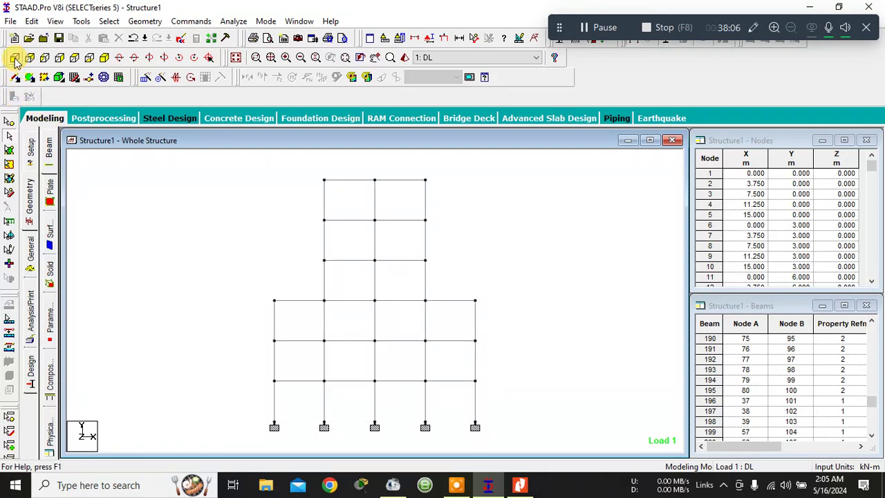
- Start a section view of the front elevation using the Window / Rubber Band option of Select to View
click(444, 38)
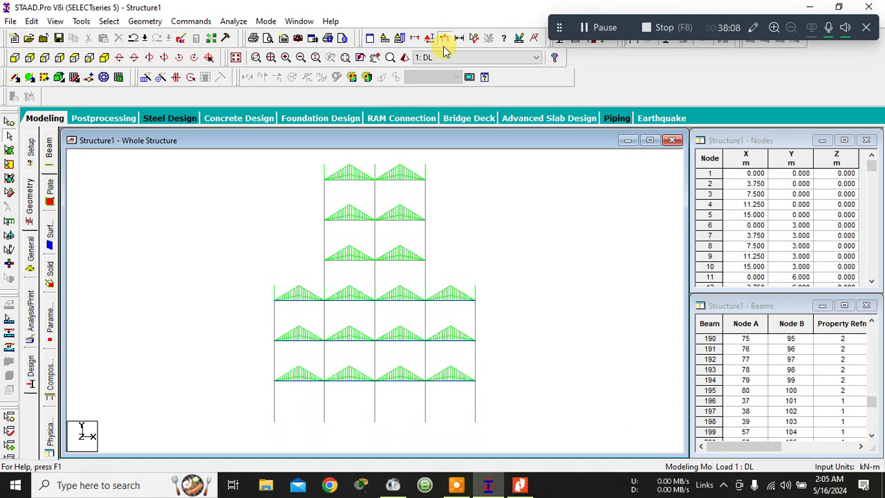
click(428, 39)
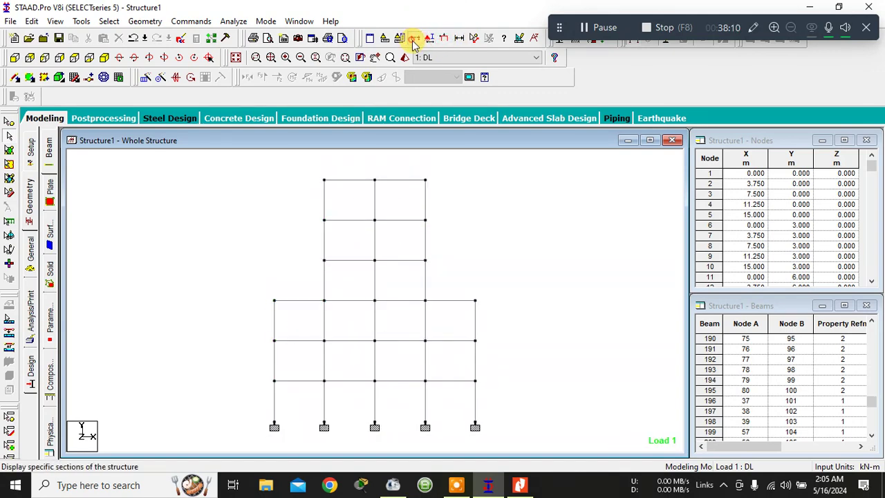
click(414, 39)
click(477, 166)
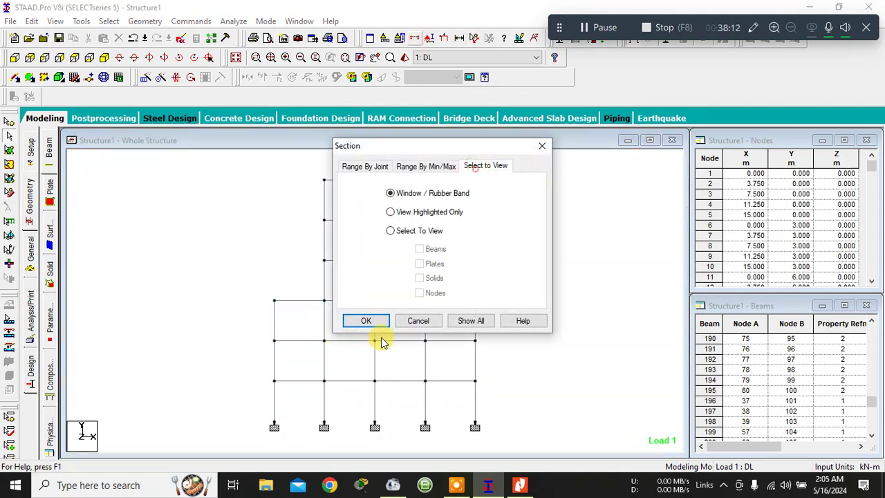
click(366, 322)
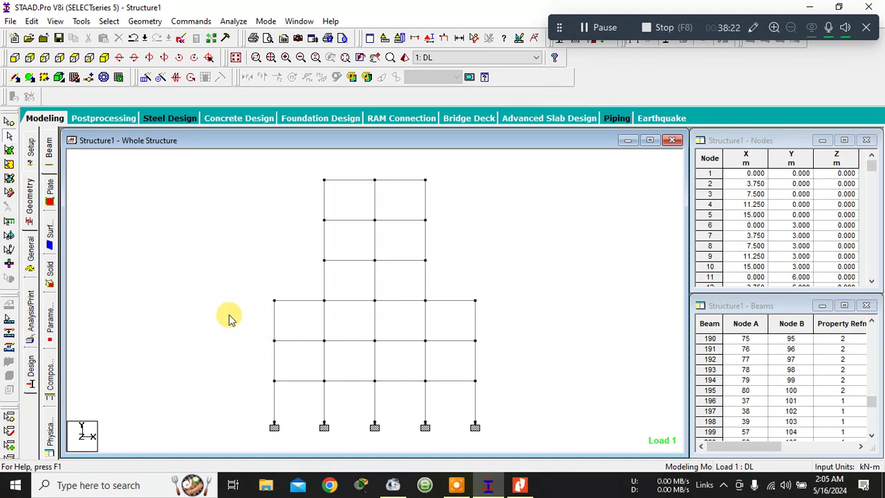
- Select all outer perimeter beams of the two lowest floor levels by isolating those floors in plan, and redisplay the whole structure
drag(222, 316, 528, 391)
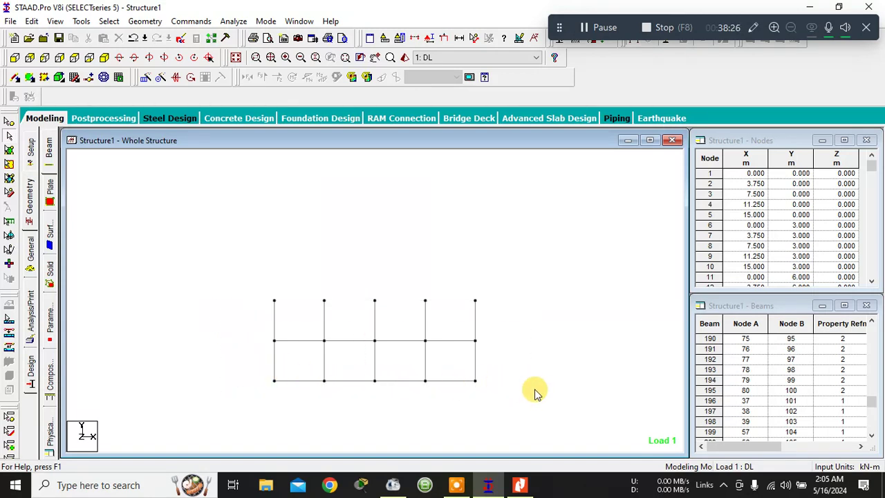
click(76, 59)
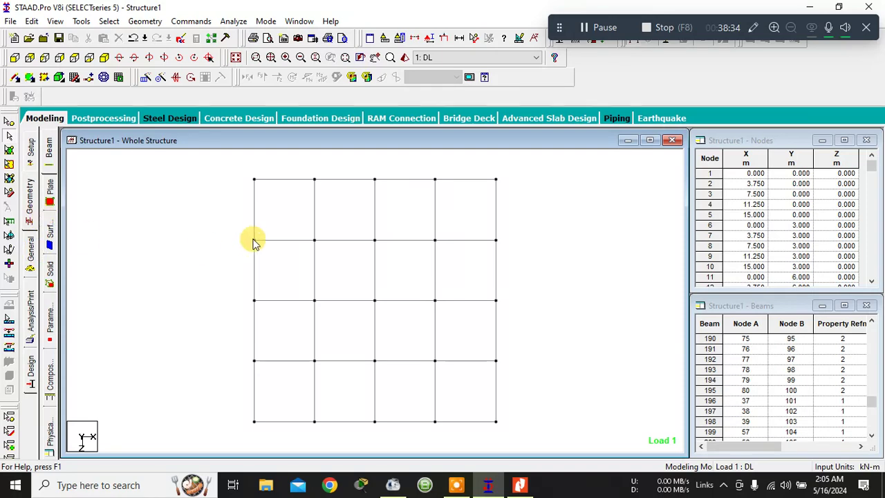
mouse_move(284, 182)
mouse_down()
mouse_move(463, 184)
mouse_move(494, 197)
mouse_move(500, 312)
mouse_move(494, 387)
mouse_move(478, 419)
mouse_move(290, 421)
mouse_move(249, 399)
mouse_move(255, 223)
mouse_up()
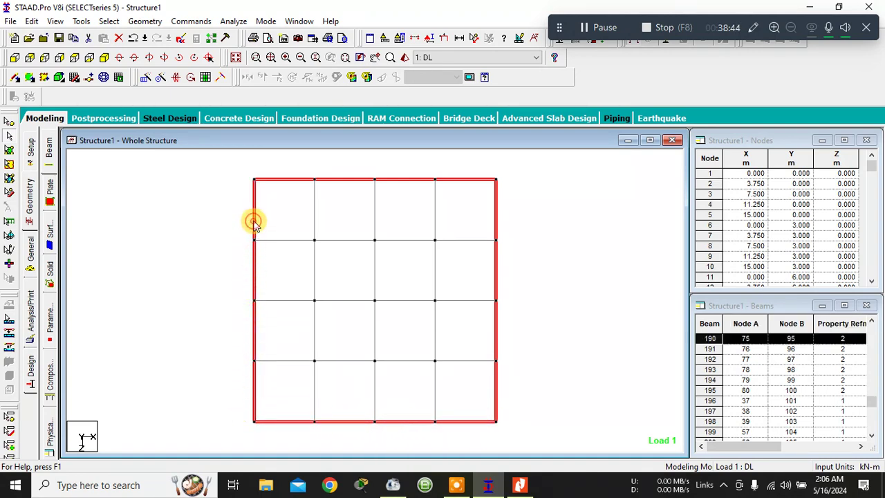
click(16, 60)
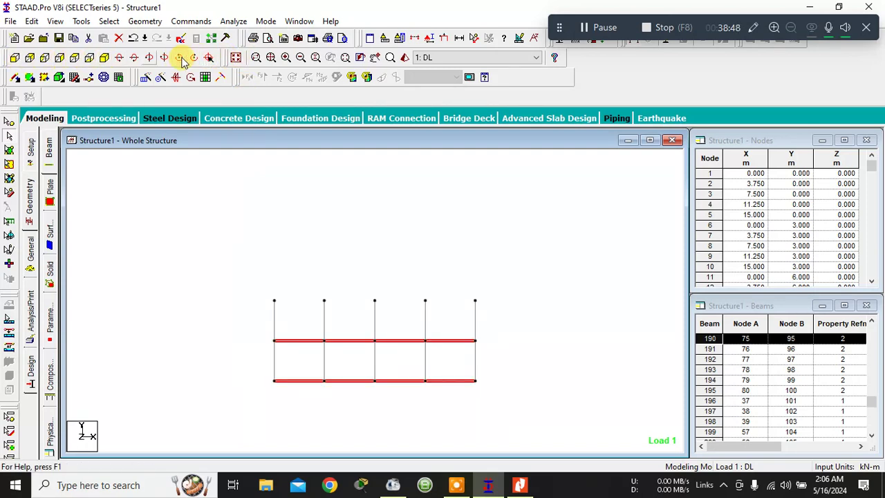
click(235, 58)
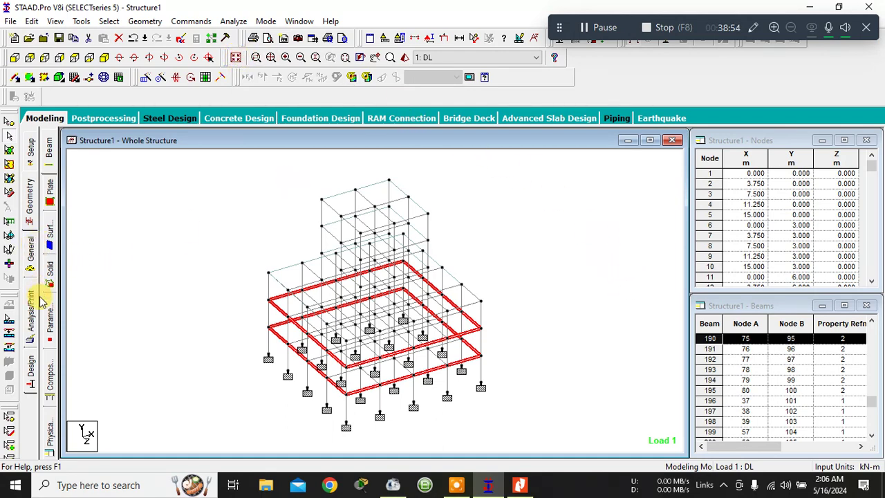
- Assign the UNI GY -18 kN/m member load of load case 1: DL to the selected beams and clear the selection
click(30, 255)
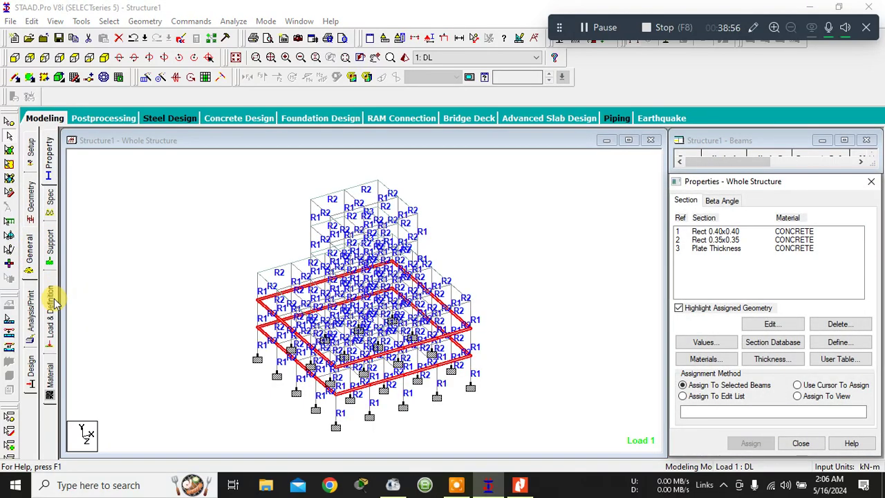
click(52, 304)
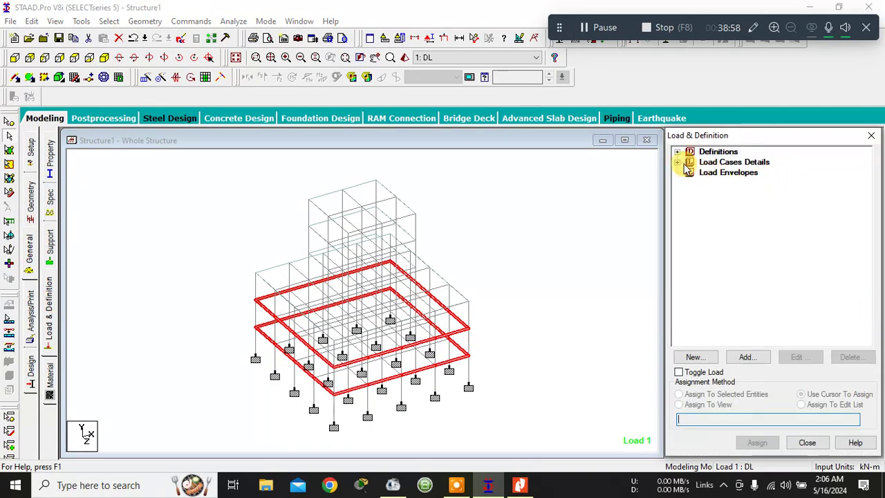
click(677, 162)
click(690, 172)
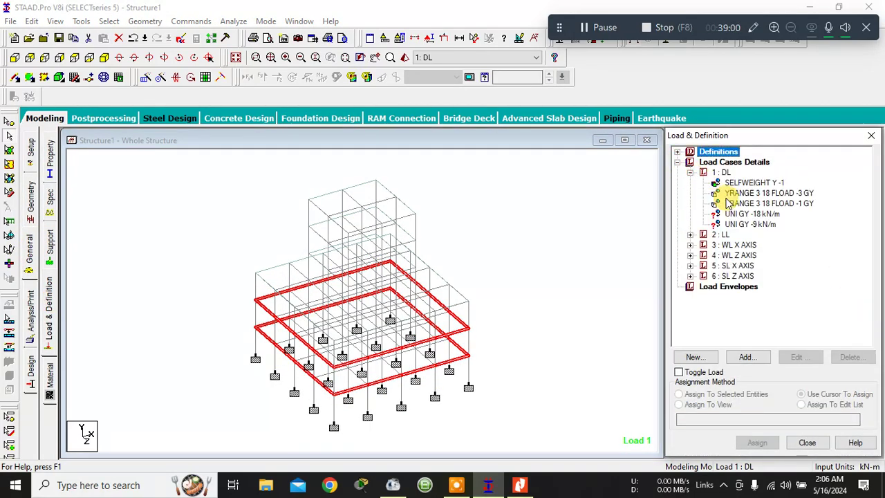
click(737, 216)
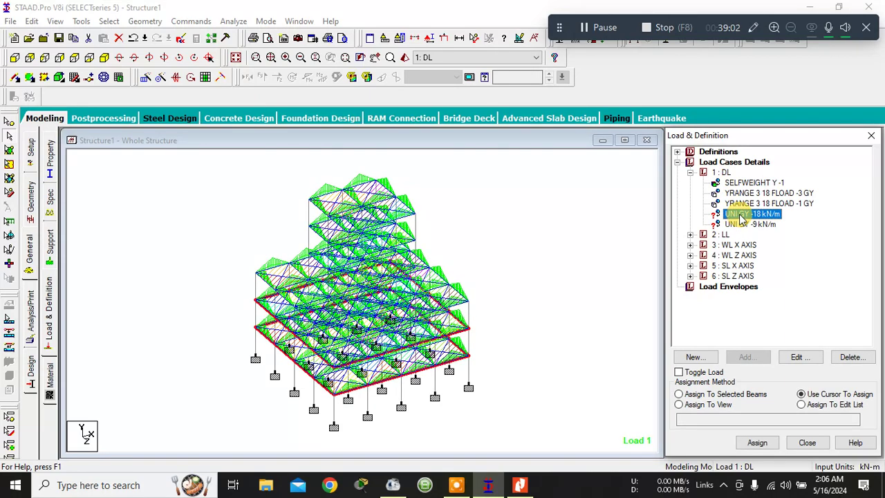
click(711, 395)
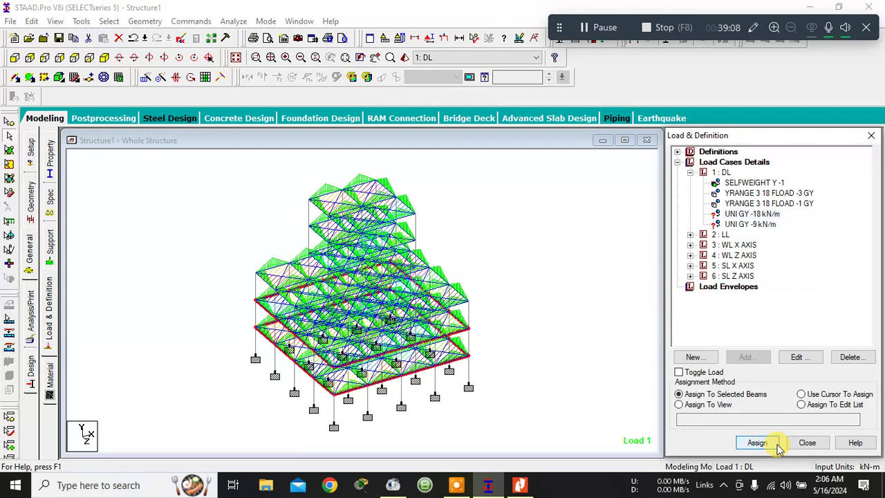
click(776, 446)
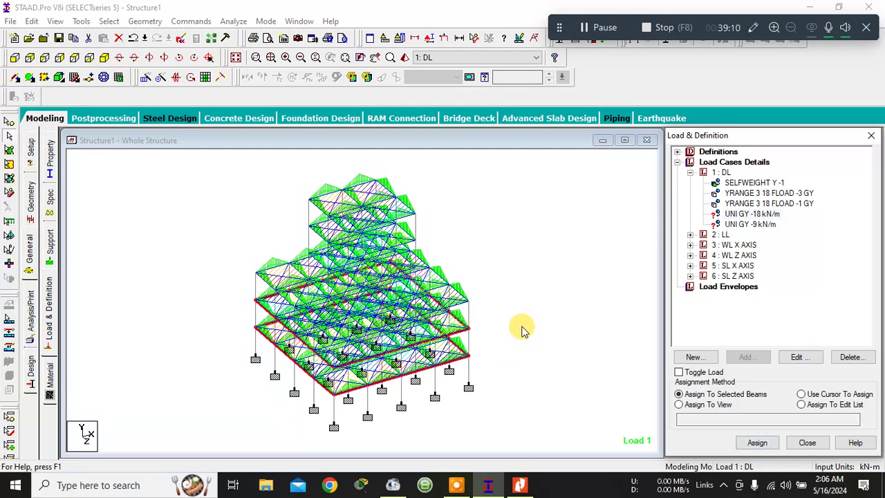
click(771, 444)
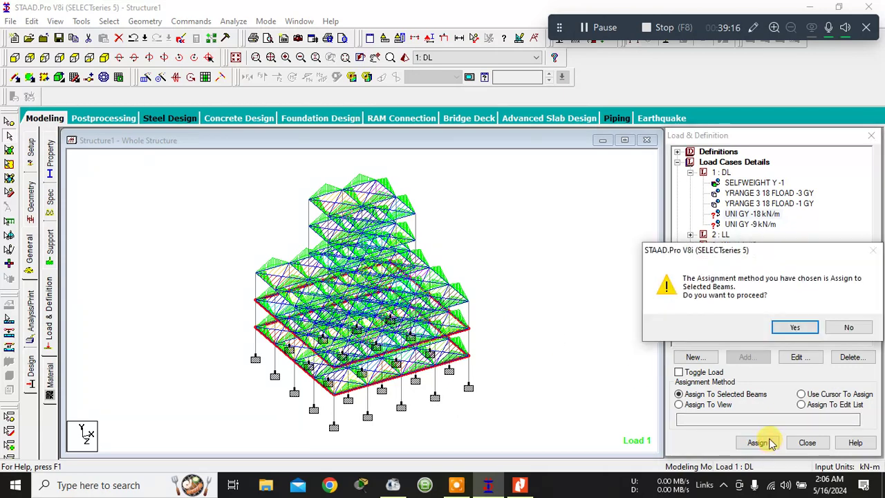
click(787, 327)
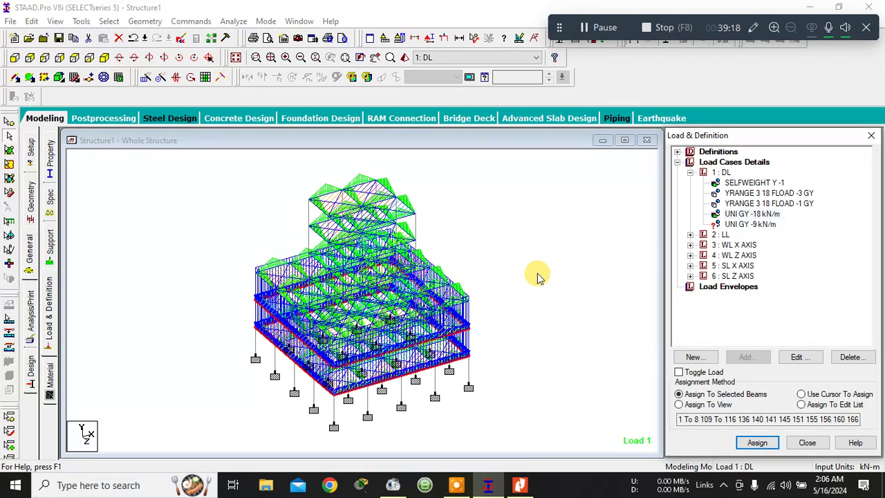
click(537, 272)
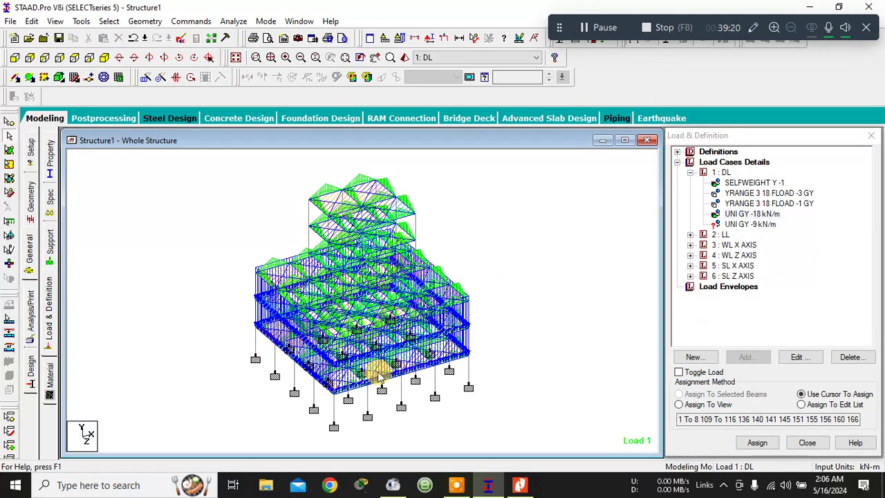
click(587, 274)
click(587, 265)
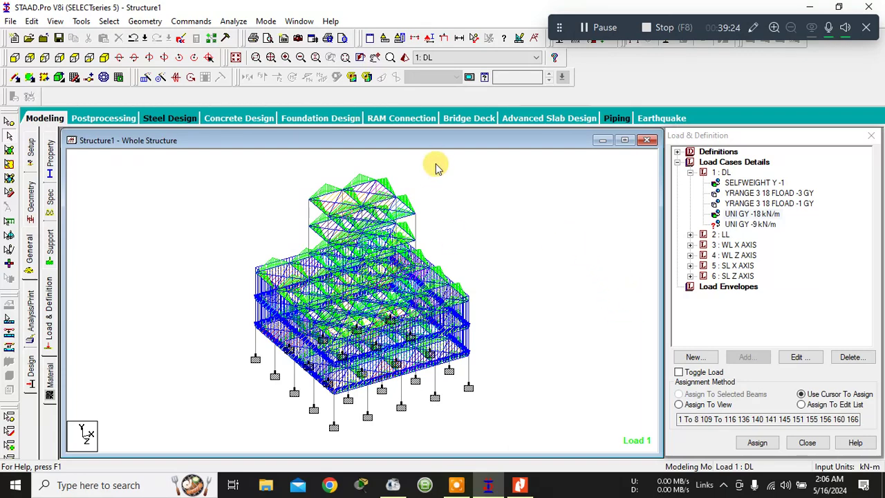
click(208, 181)
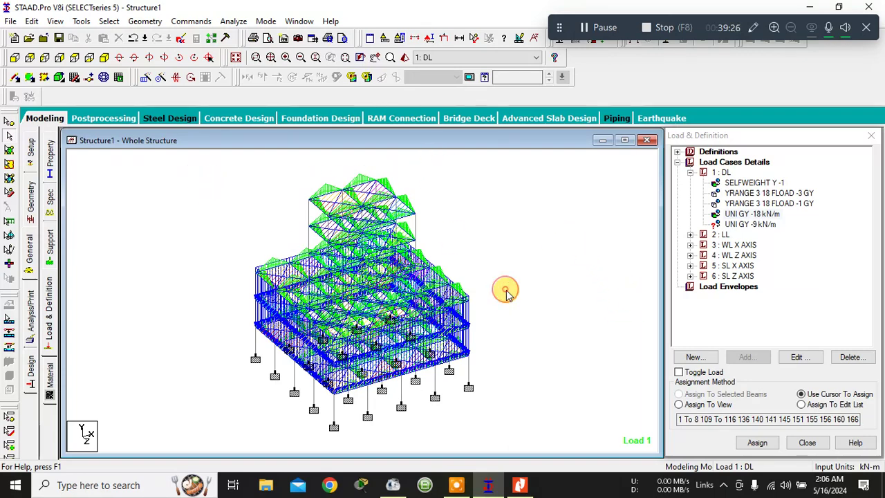
click(31, 256)
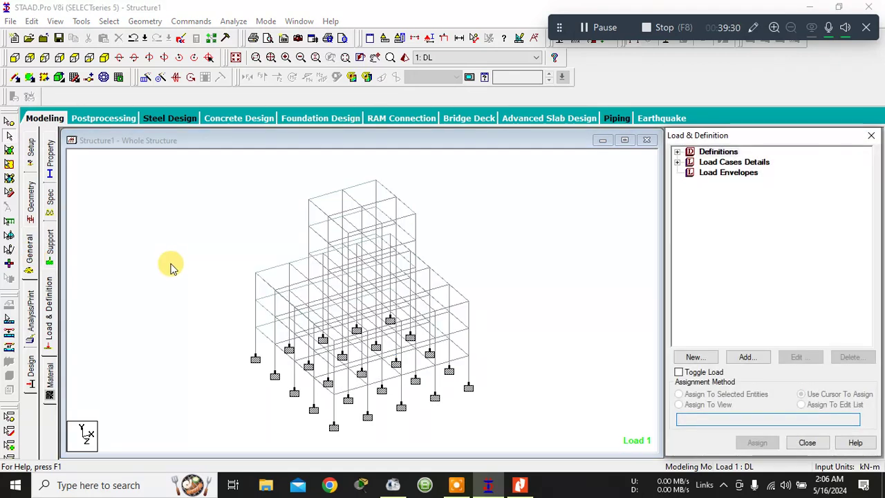
click(28, 254)
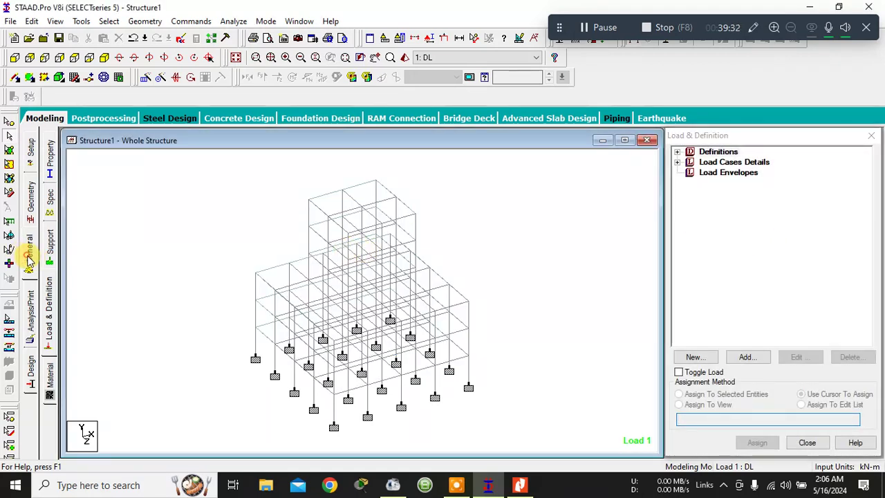
click(30, 313)
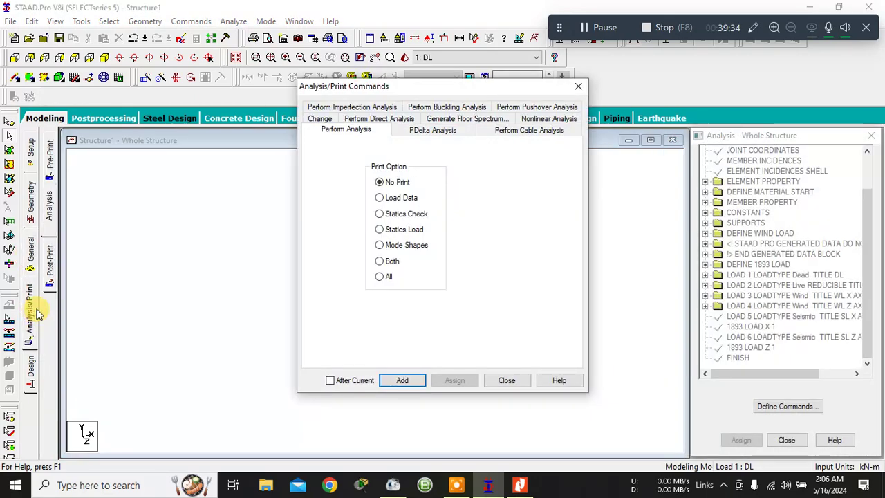
click(500, 377)
- Isolate the three floor levels directly below the roof in the front view with a Window / Rubber Band section
click(30, 208)
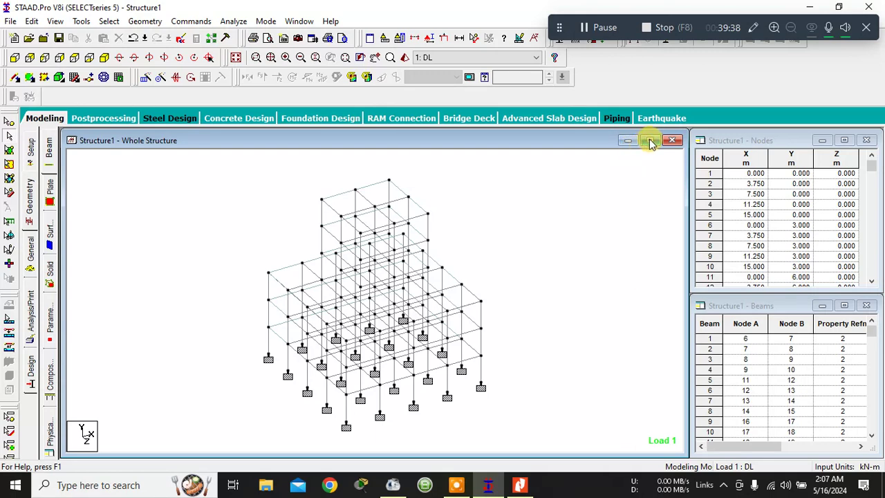
click(14, 57)
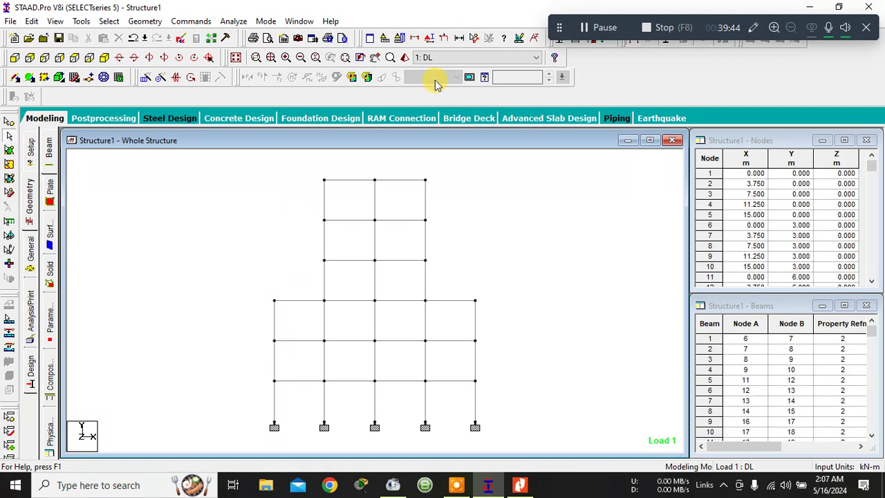
click(414, 37)
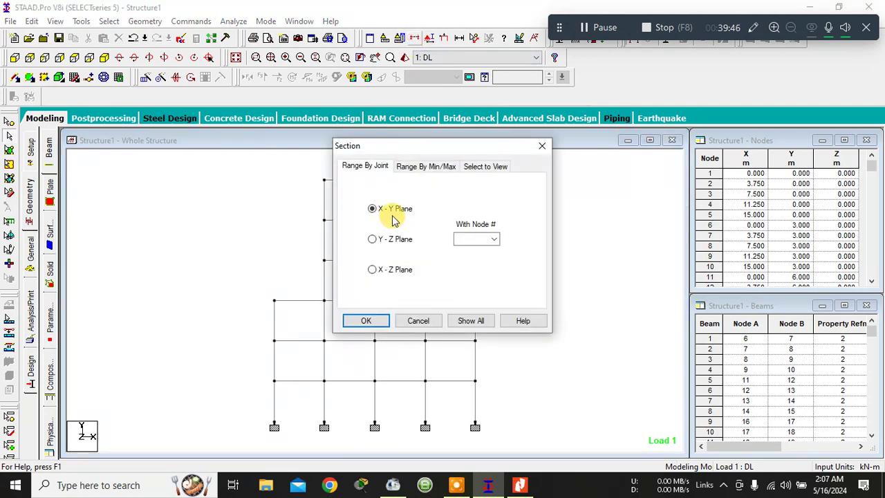
click(479, 168)
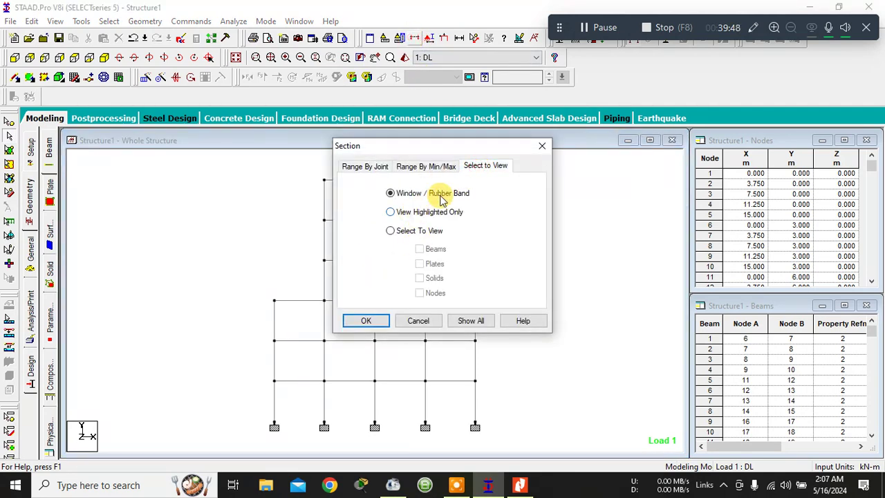
click(367, 321)
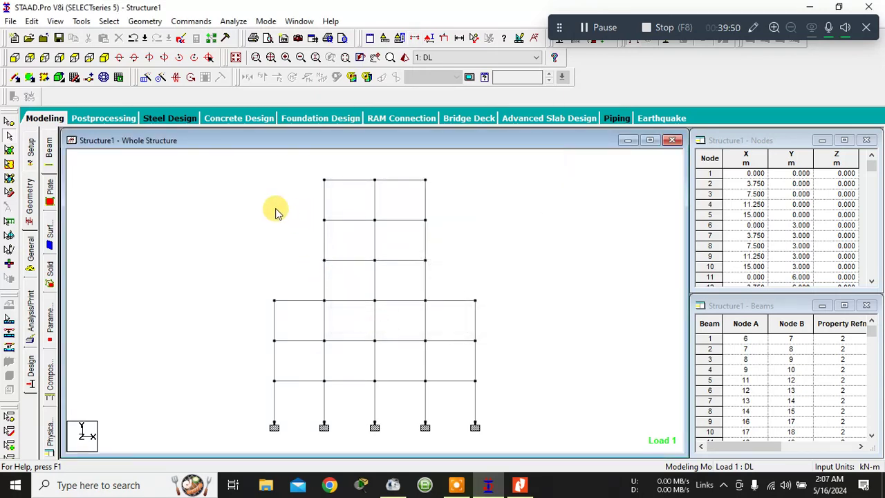
drag(213, 207, 543, 325)
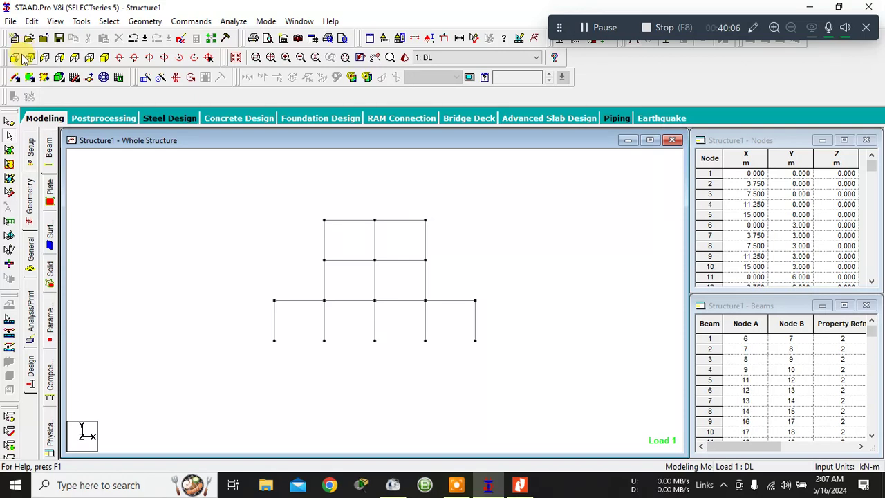
- Select the eight beams in plan that form the outline of the central two-by-two bay block
click(74, 57)
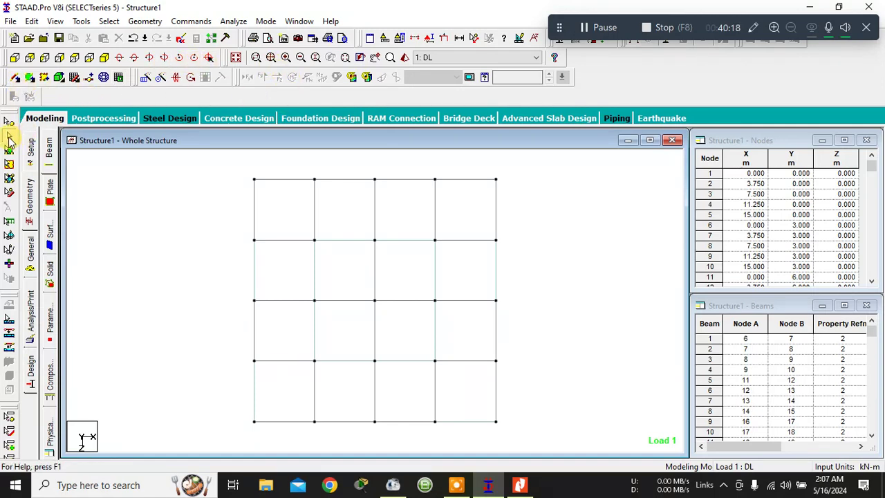
click(335, 240)
ctrl+click(406, 239)
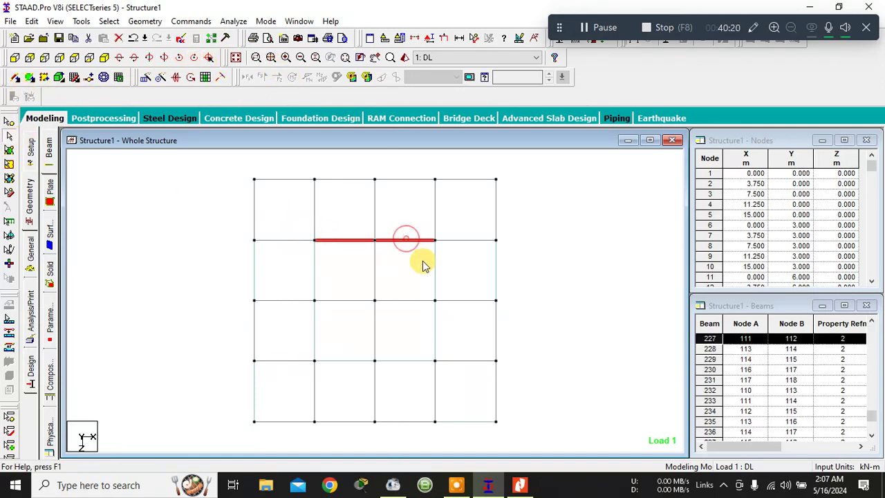
ctrl+click(435, 286)
ctrl+click(435, 330)
ctrl+click(410, 362)
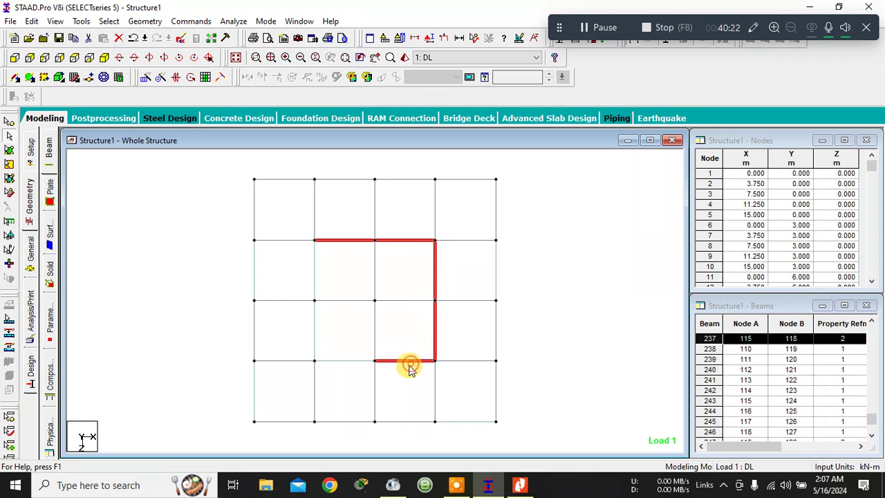
ctrl+click(341, 361)
ctrl+click(313, 329)
ctrl+click(313, 285)
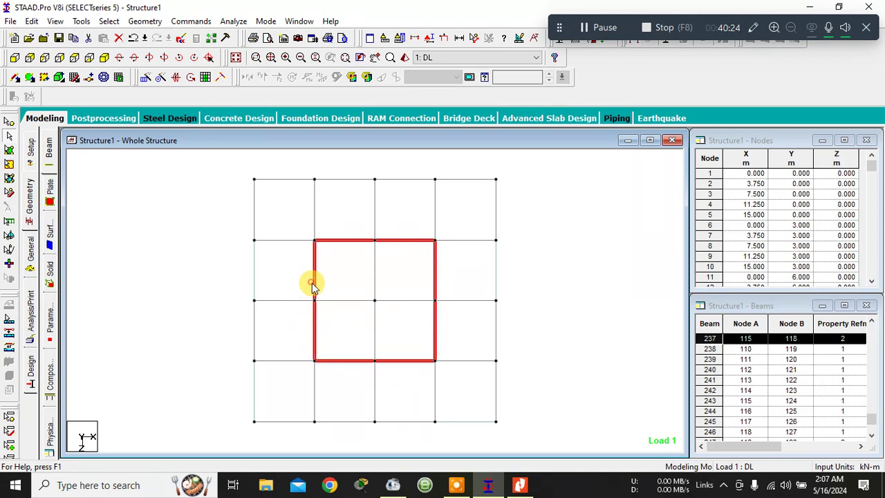
- Show the isolated floors in isometric view and save the modified structure through the auto save
click(103, 58)
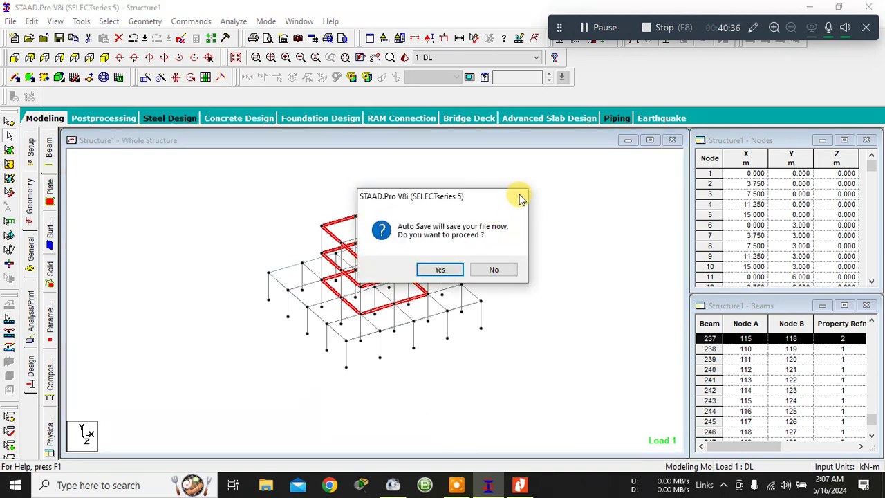
click(440, 270)
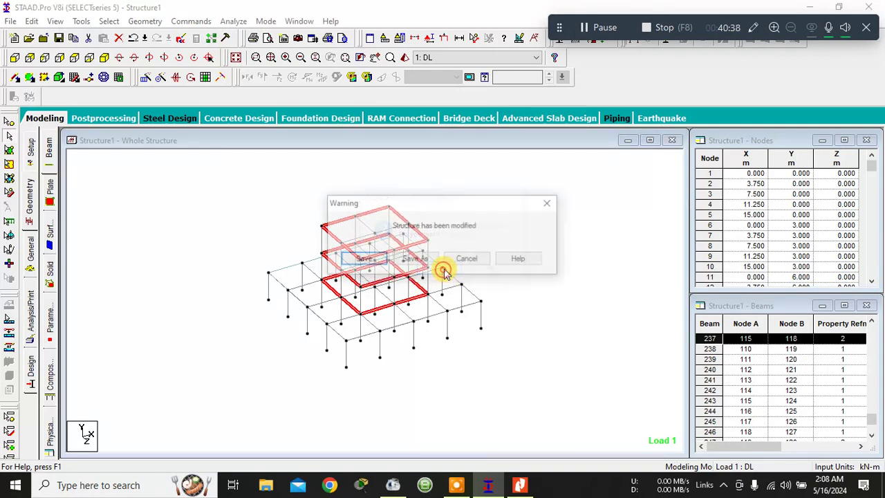
click(366, 259)
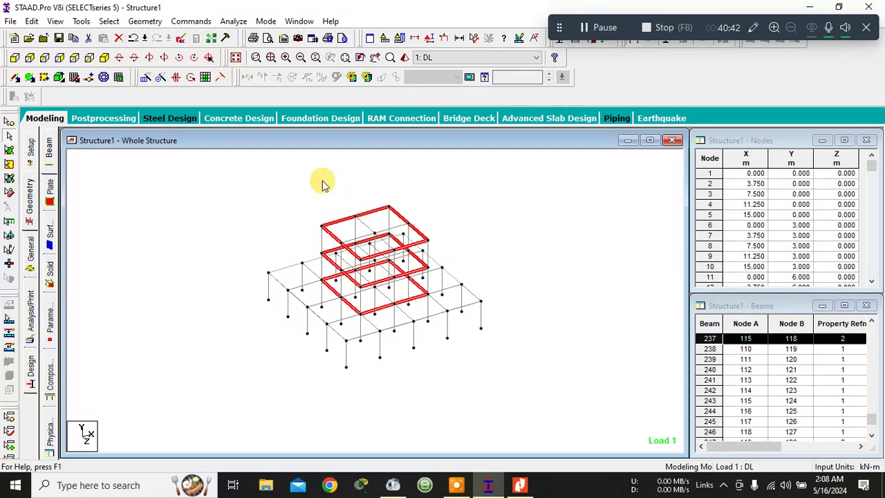
- Redisplay the whole structure and list the loads of cases 1: DL, 5: SL X AXIS and 6: SL Z AXIS
click(235, 58)
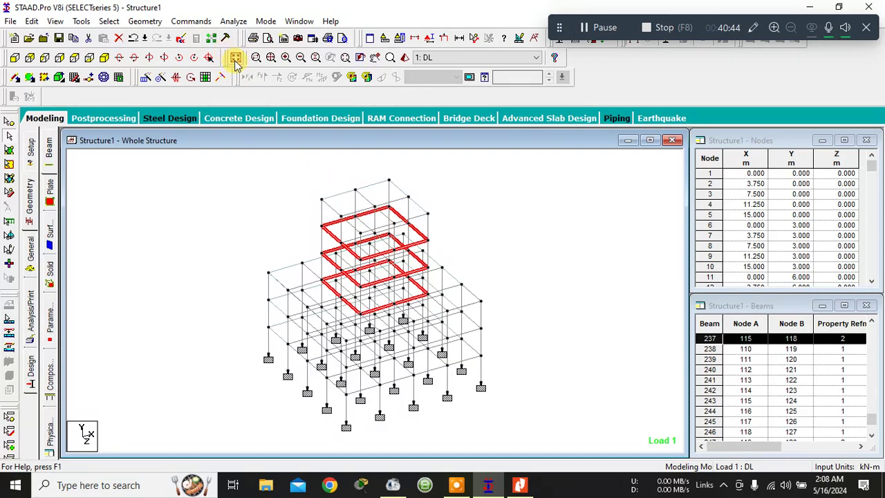
click(32, 257)
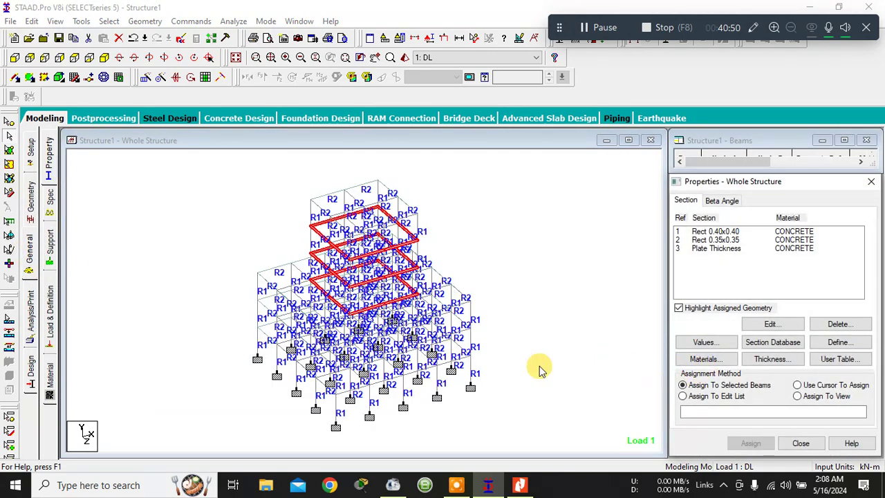
click(50, 312)
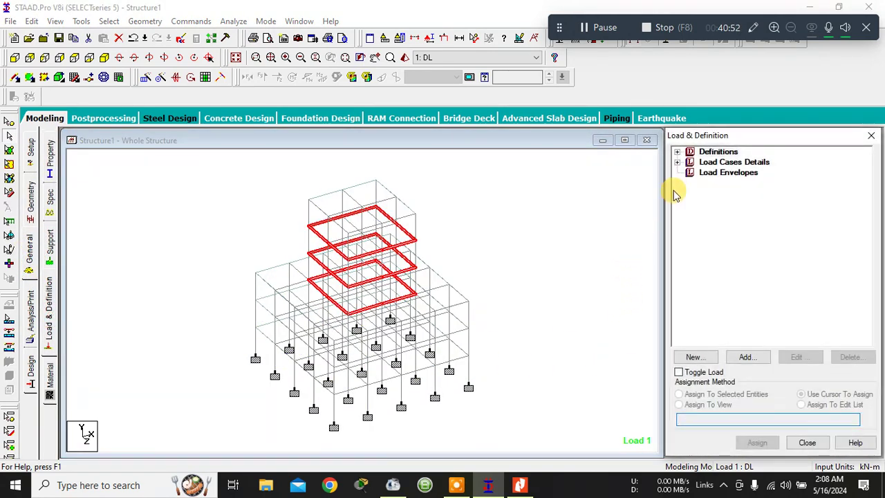
click(677, 161)
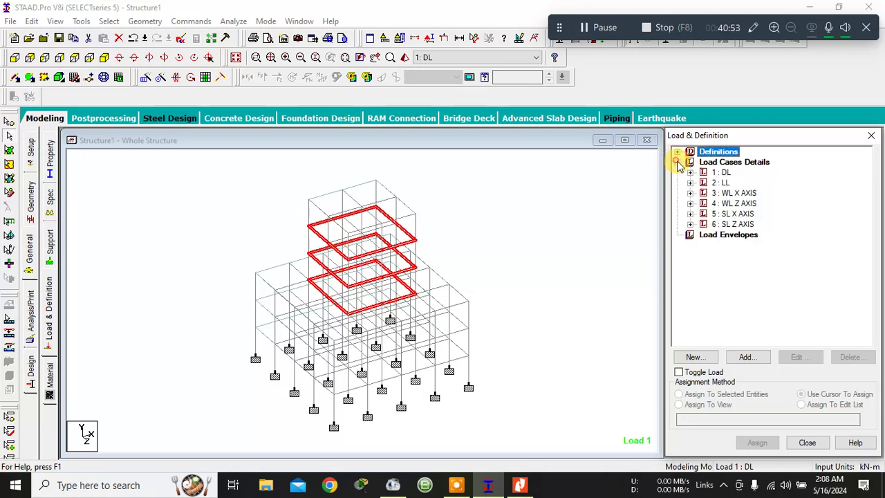
click(691, 214)
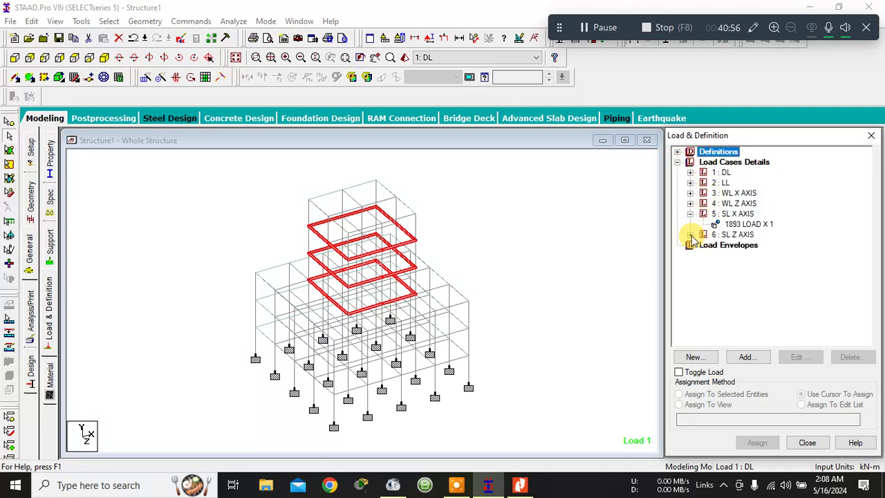
click(690, 235)
click(689, 173)
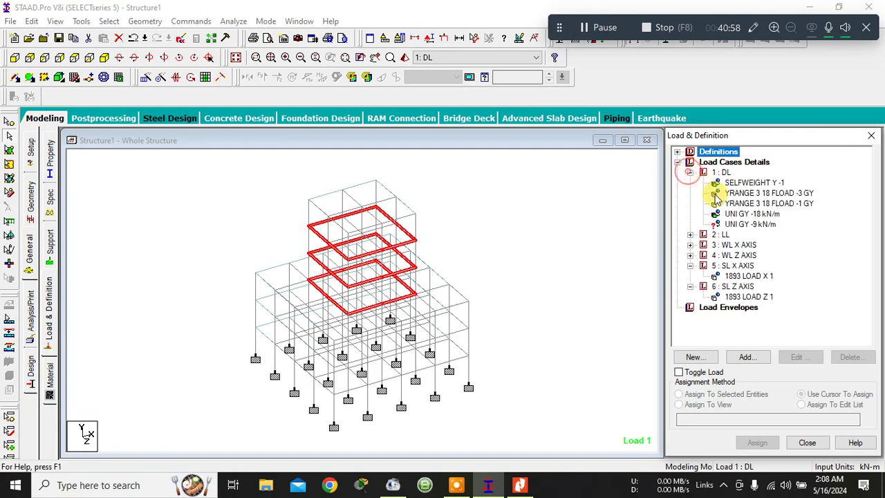
- Assign the UNI GY -18 kN/m load of case 1: DL to the selected beams and clear the selection
click(739, 217)
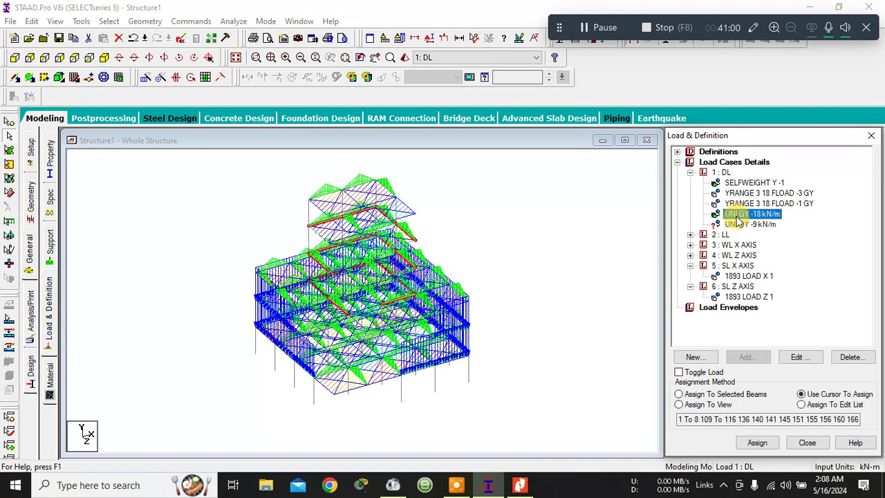
click(750, 394)
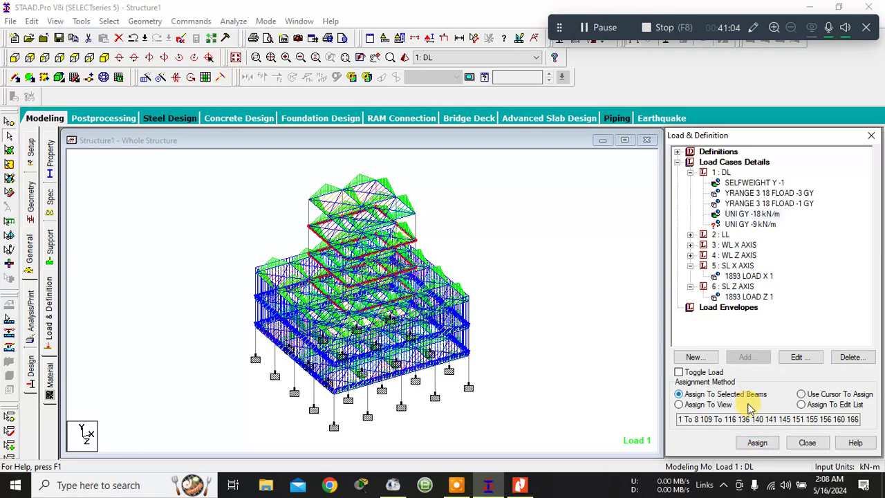
click(759, 446)
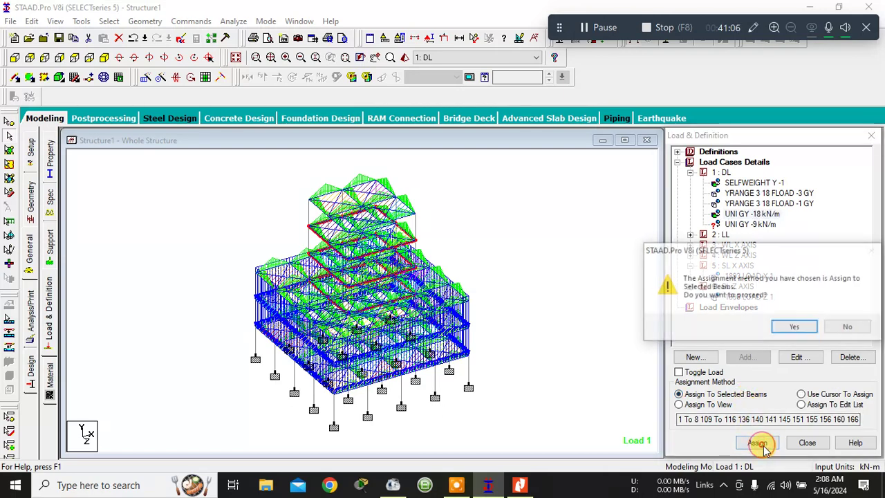
click(795, 329)
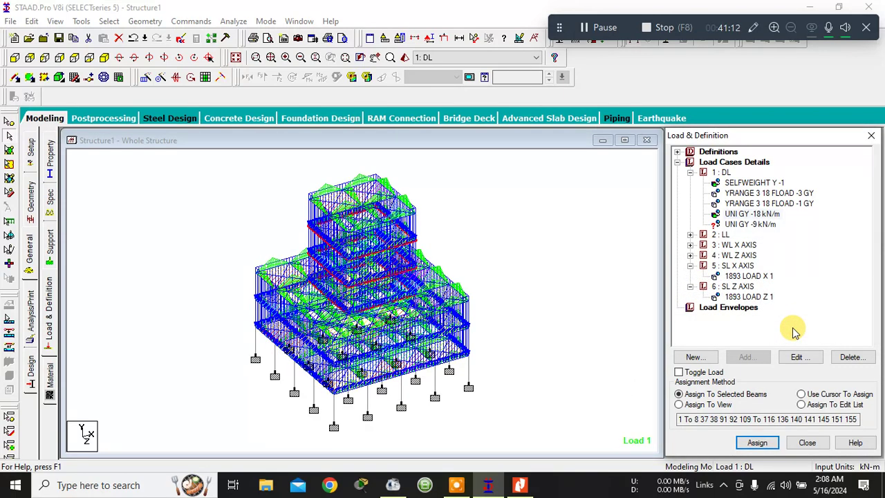
click(558, 258)
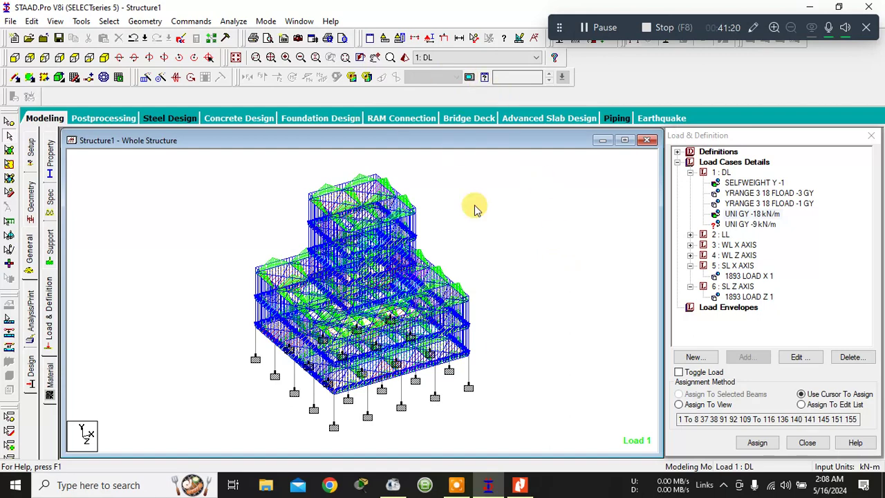
click(493, 252)
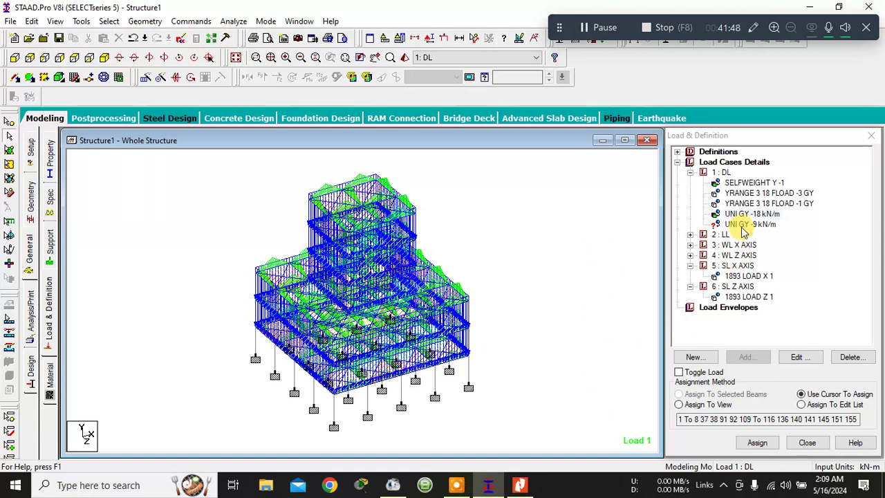
- Isolate the two lowest floor levels above the supports in the front view with a Select to View window section
click(741, 224)
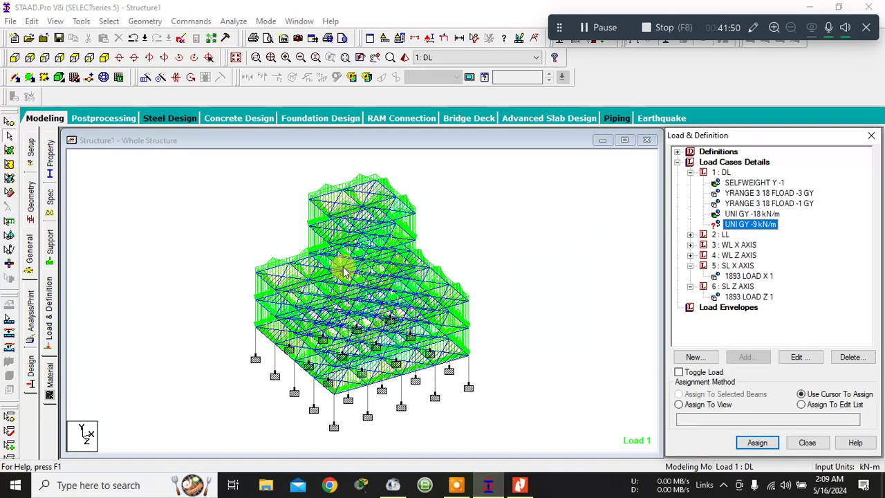
click(32, 265)
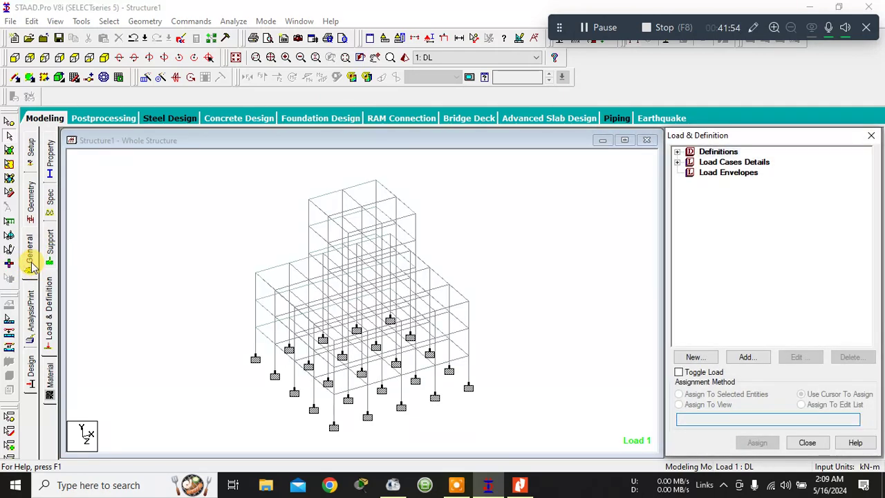
click(30, 206)
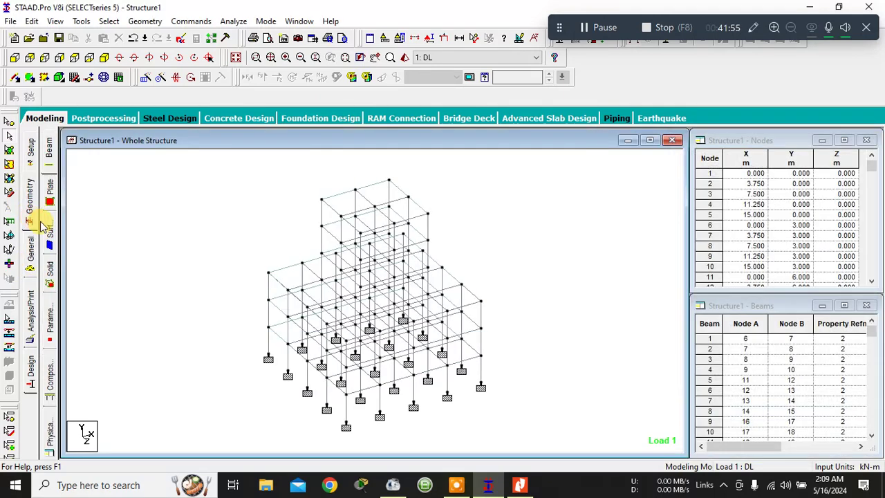
click(14, 57)
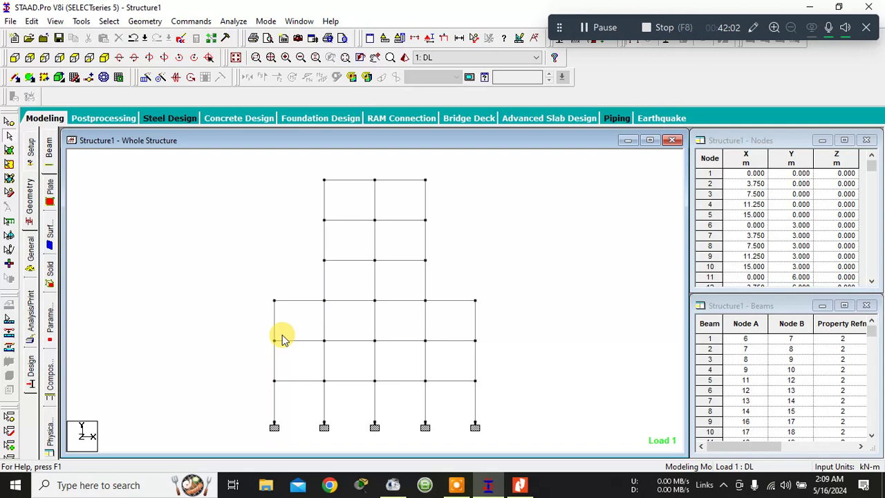
click(414, 38)
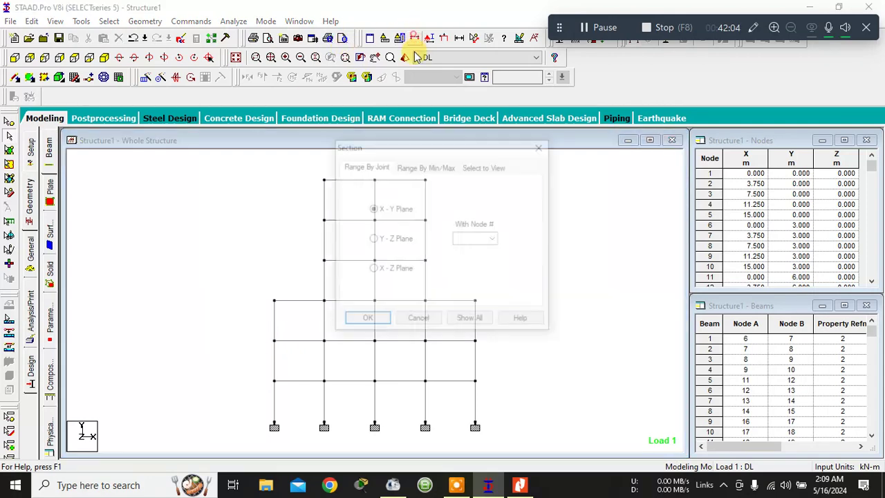
click(474, 168)
click(366, 319)
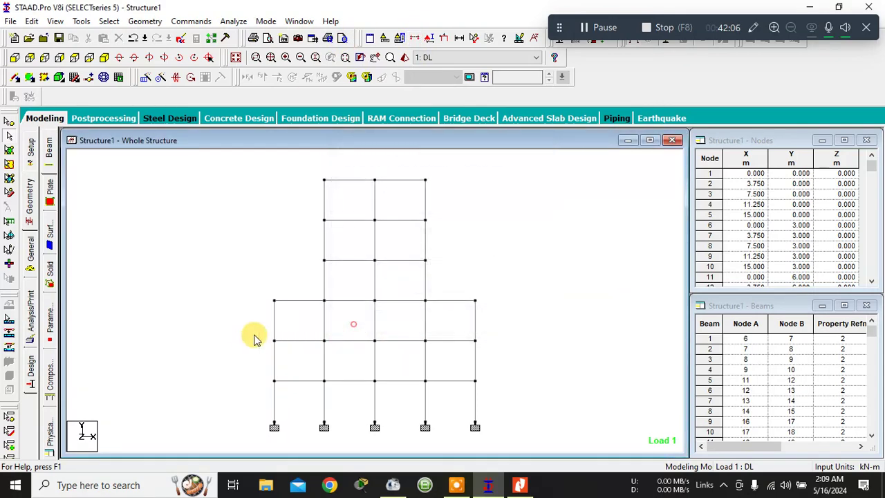
drag(237, 322, 529, 392)
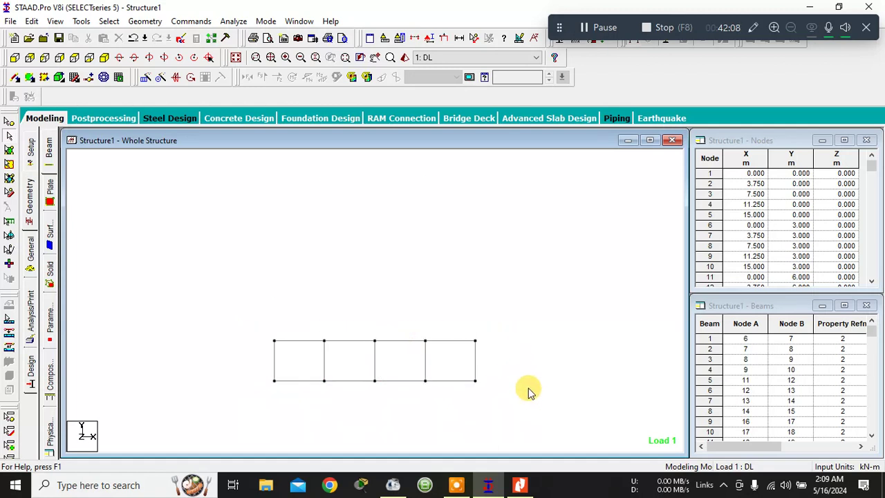
- Select all interior beams of the four-by-four bay grid in plan view, leaving out the perimeter beams
click(89, 57)
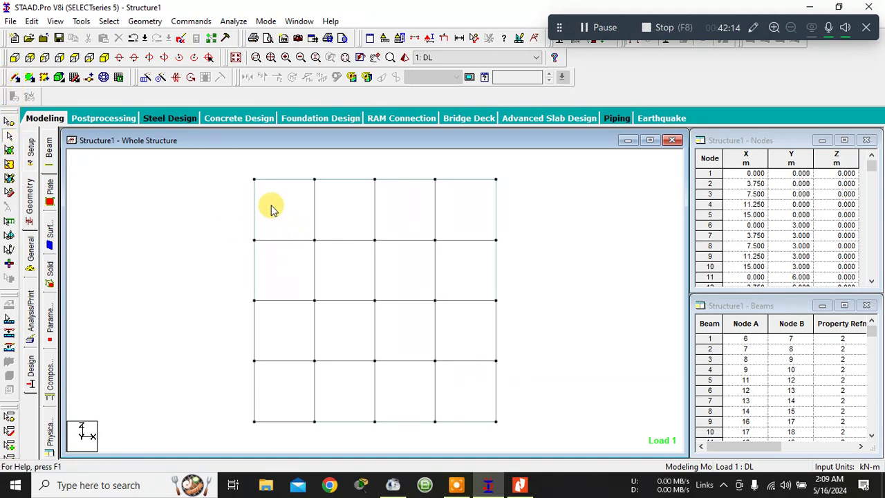
click(314, 208)
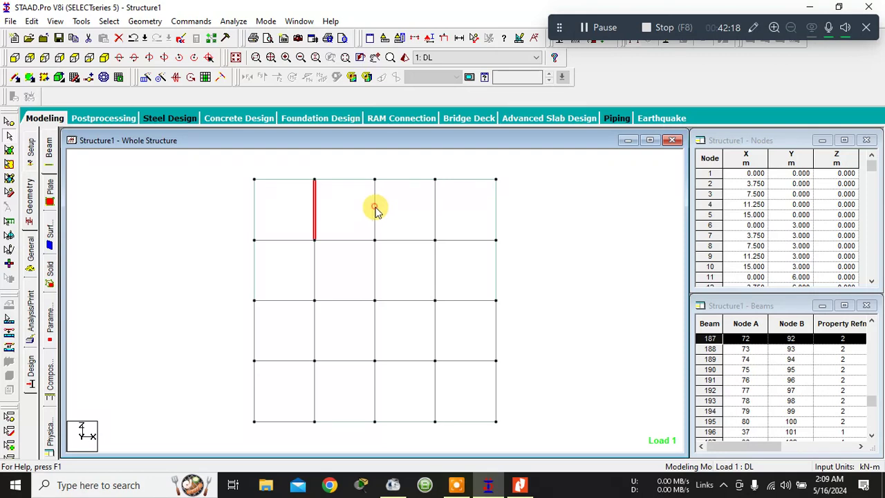
ctrl+click(374, 209)
ctrl+click(434, 211)
ctrl+click(294, 240)
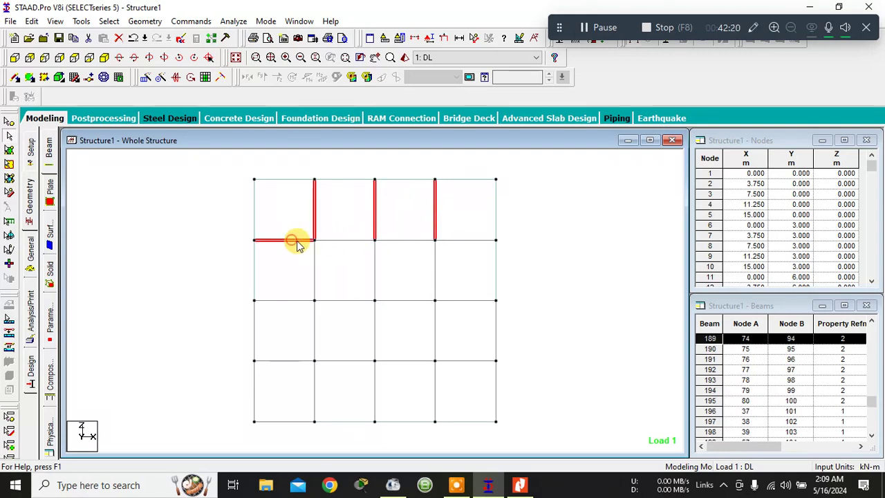
ctrl+click(332, 240)
ctrl+click(391, 240)
ctrl+click(451, 240)
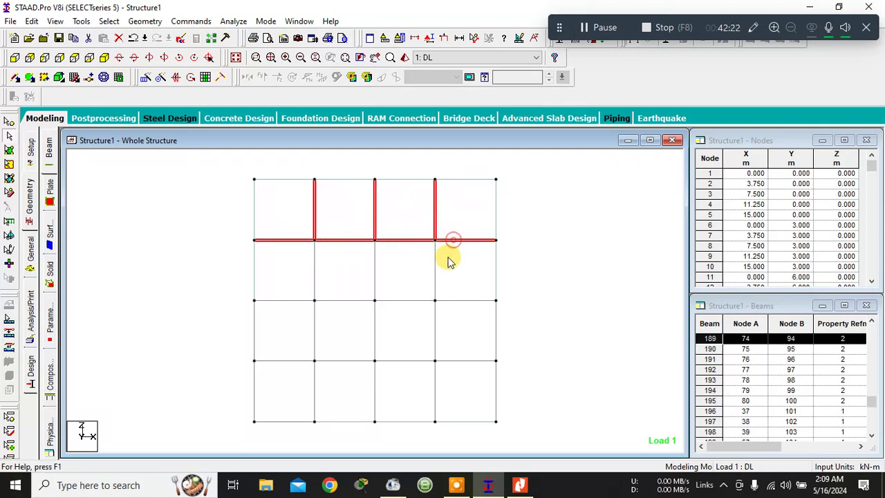
ctrl+click(454, 300)
ctrl+click(405, 300)
ctrl+click(346, 300)
ctrl+click(292, 299)
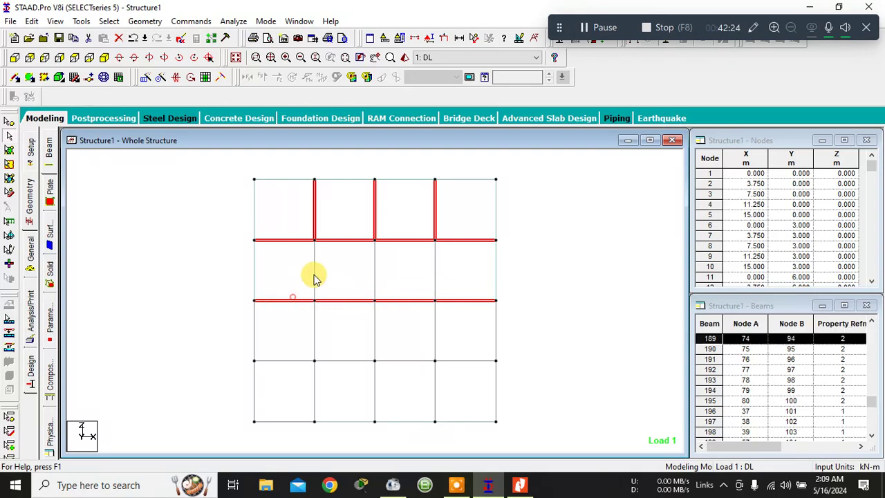
ctrl+click(314, 277)
ctrl+click(375, 273)
ctrl+click(434, 271)
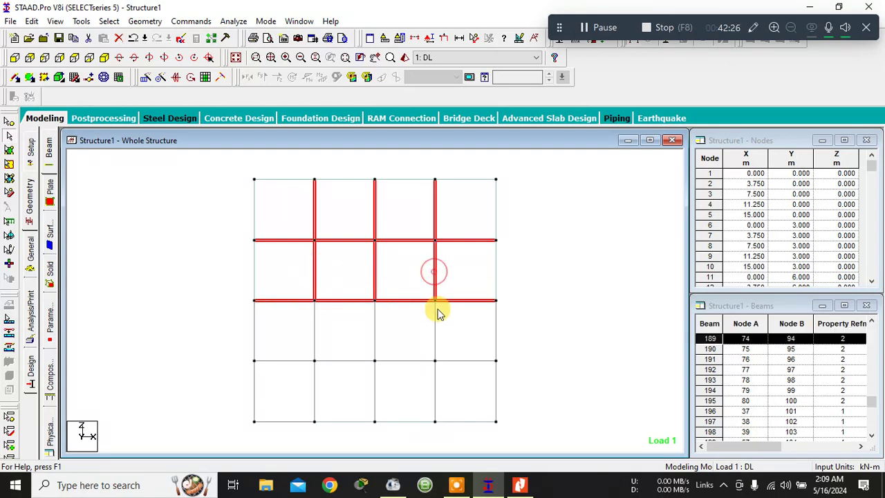
ctrl+click(435, 318)
ctrl+click(374, 325)
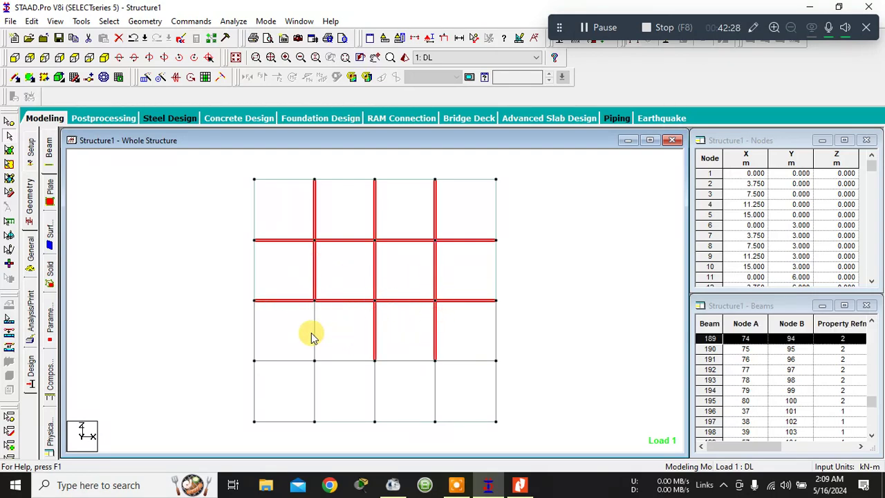
ctrl+click(330, 361)
ctrl+click(292, 360)
ctrl+click(387, 360)
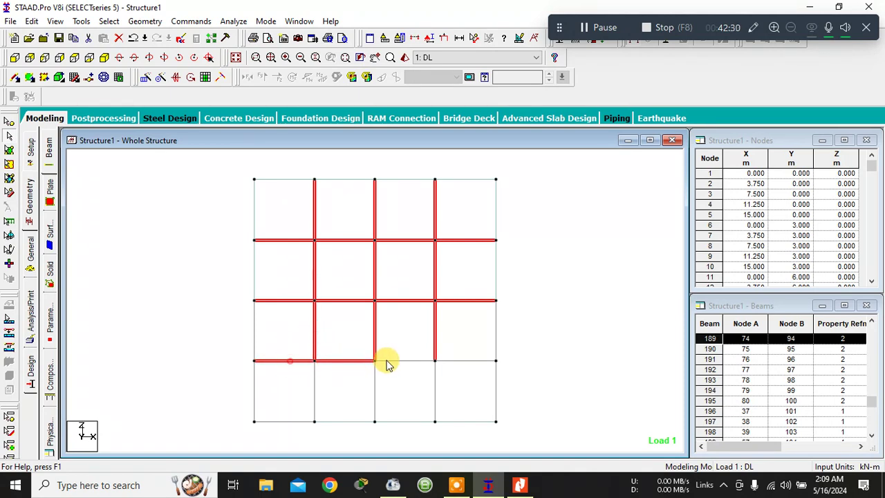
ctrl+click(457, 361)
ctrl+click(435, 387)
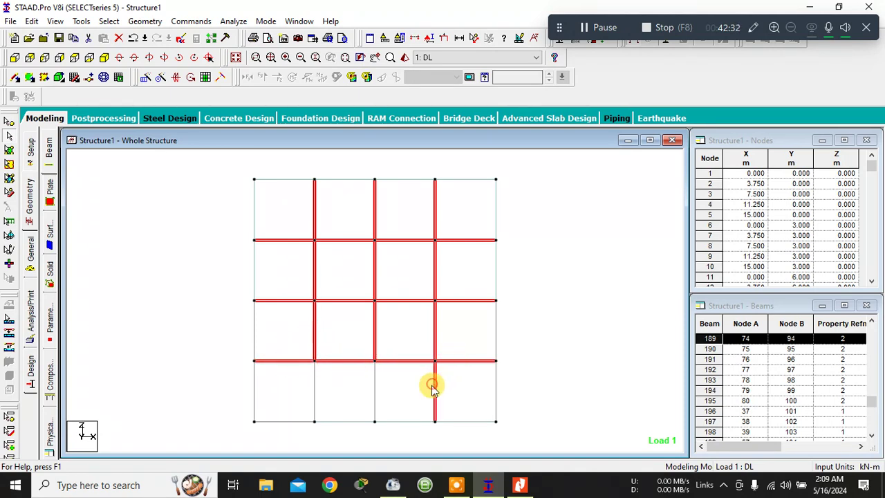
ctrl+click(375, 391)
ctrl+click(314, 389)
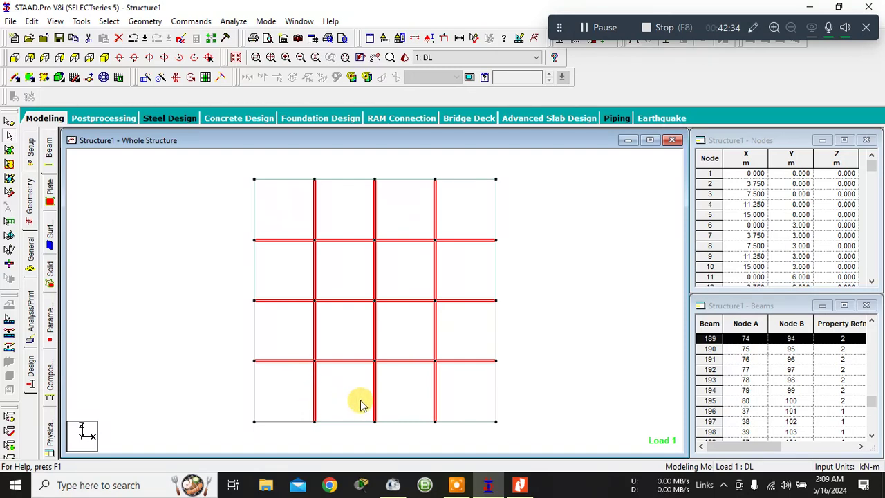
- Redisplay the whole structure in isometric view, keeping the interior beams selected, and list the loads of case 1: DL
click(105, 58)
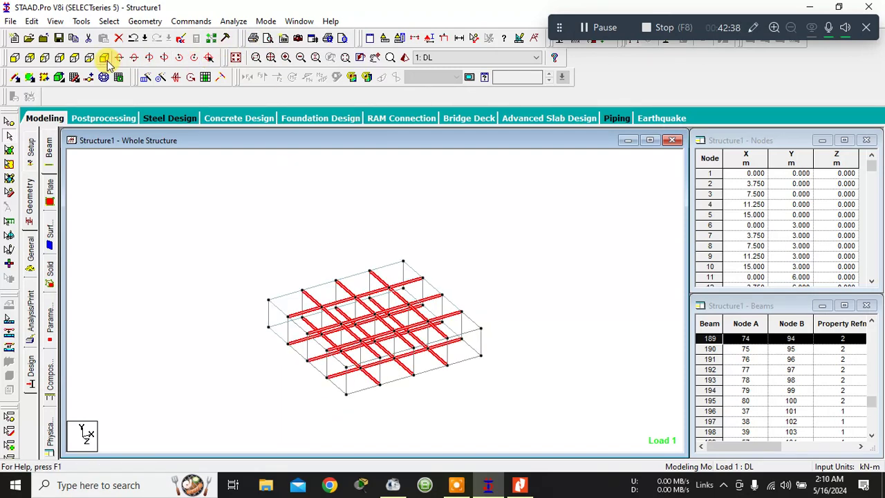
click(233, 57)
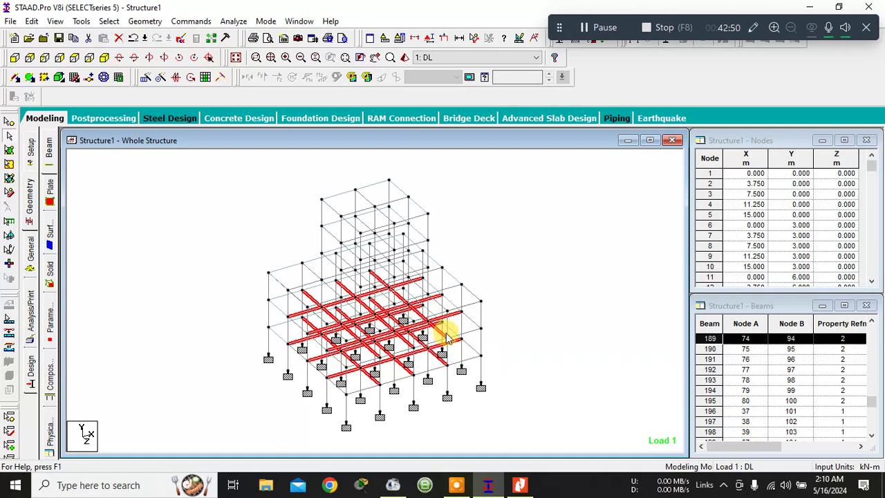
click(32, 260)
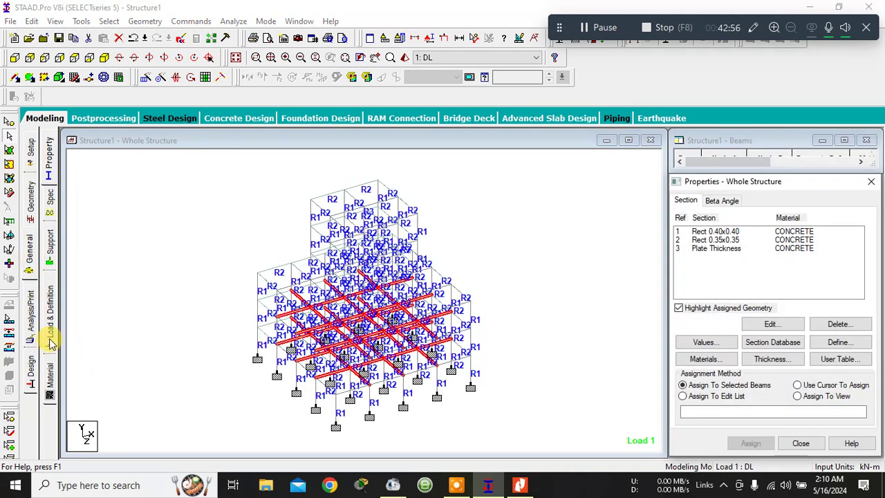
click(50, 331)
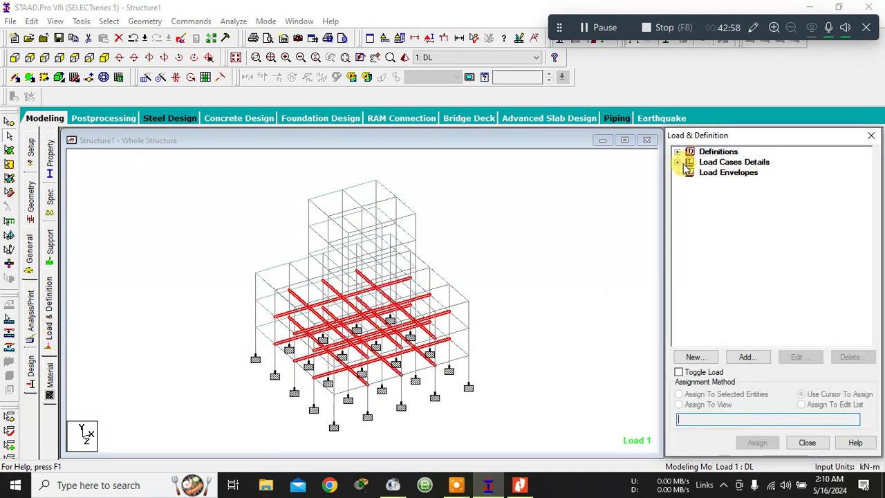
click(677, 162)
click(690, 172)
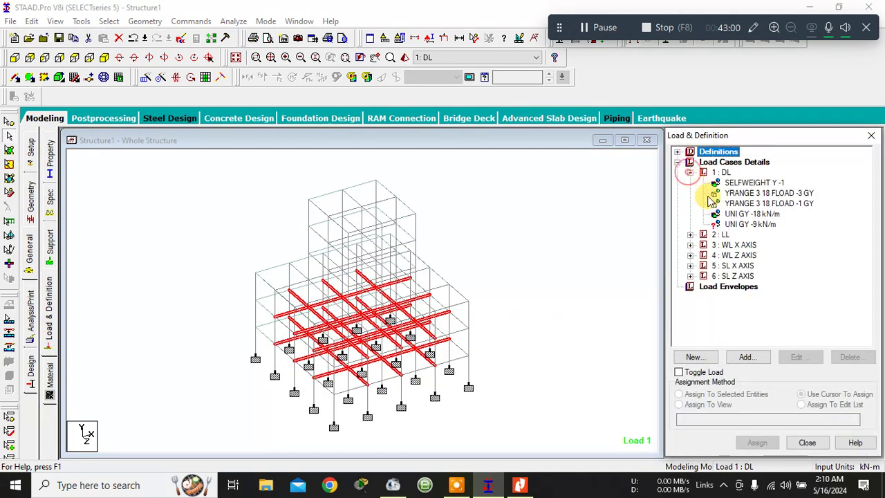
- Assign the UNI GY -9 kN/m load to the selected interior beams, clear the selection and return to the geometry page
click(729, 225)
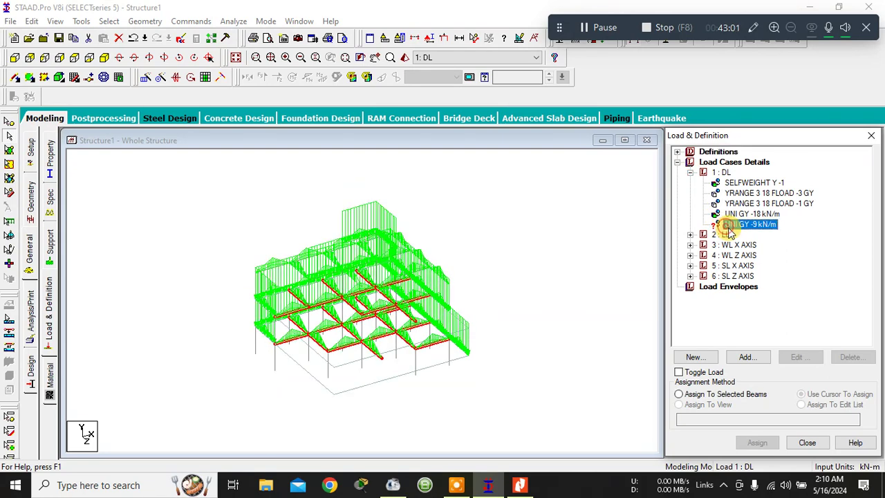
click(726, 394)
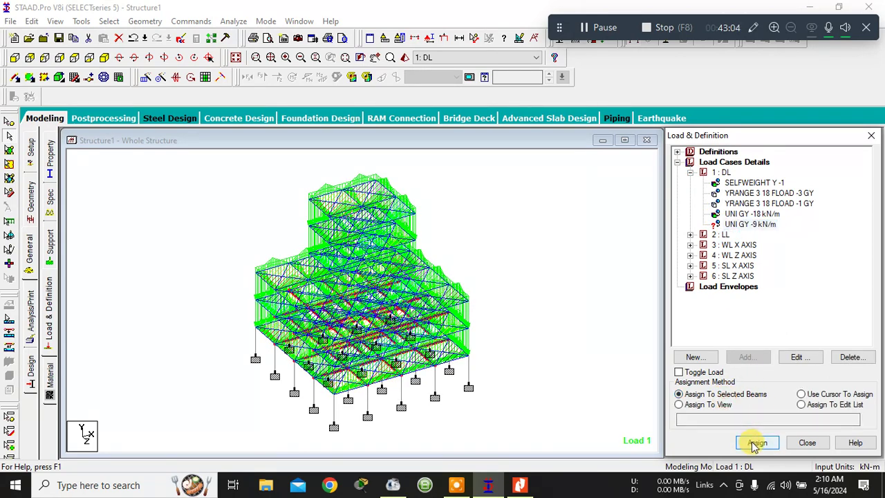
click(755, 443)
click(789, 325)
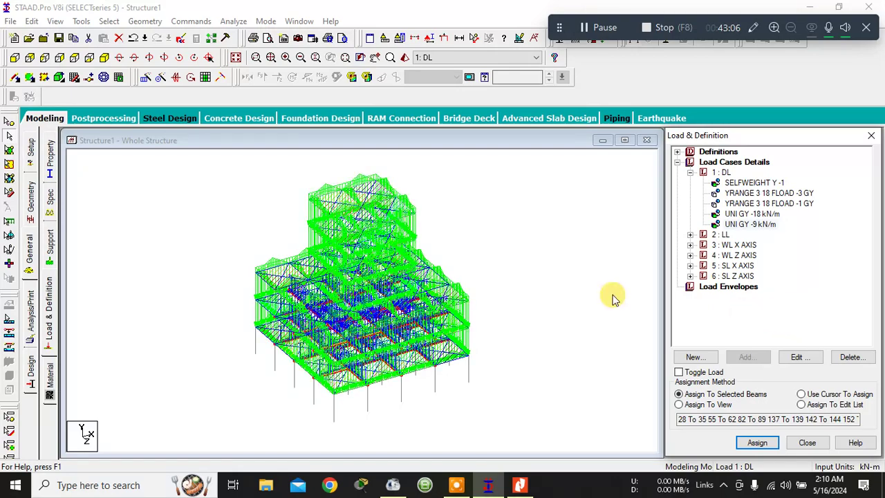
click(519, 249)
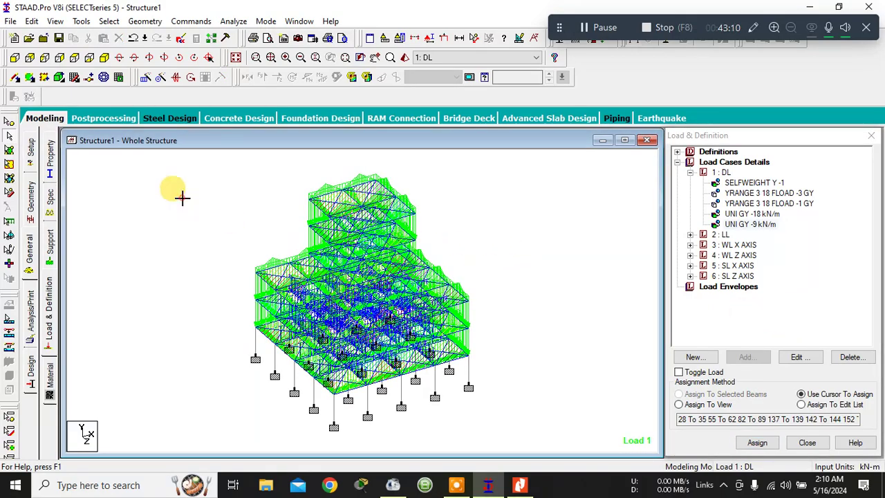
click(34, 212)
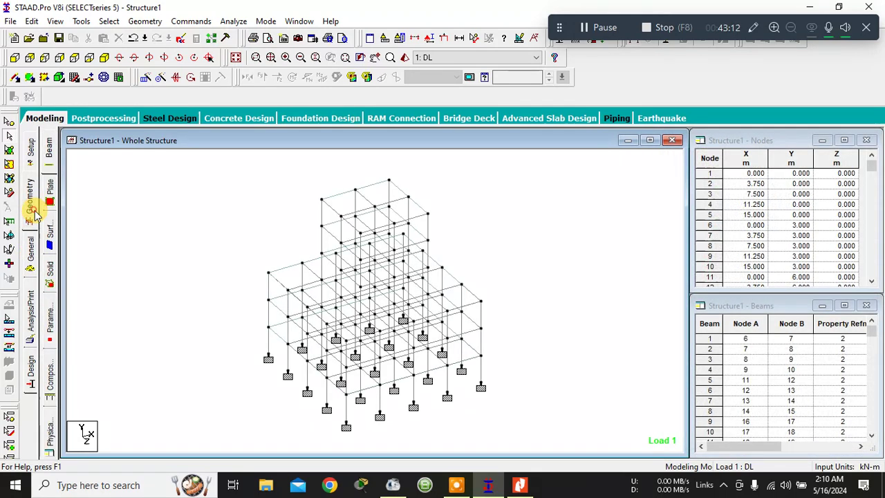
click(15, 57)
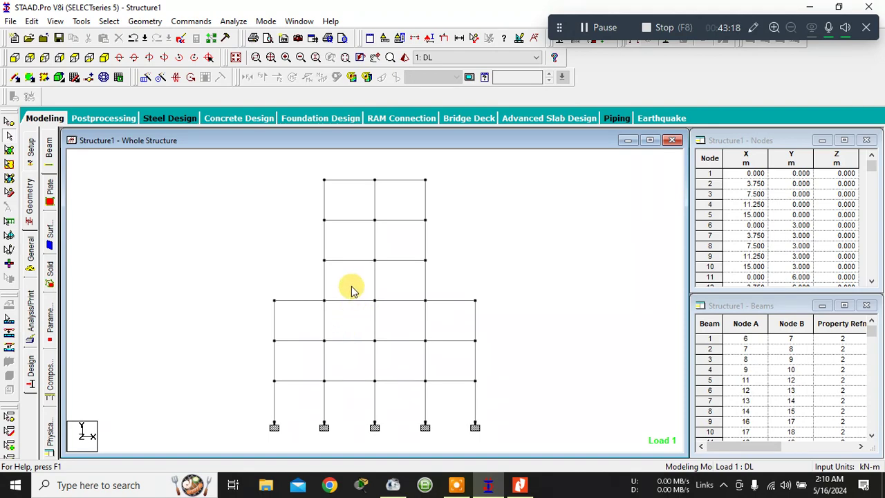
click(417, 38)
click(503, 170)
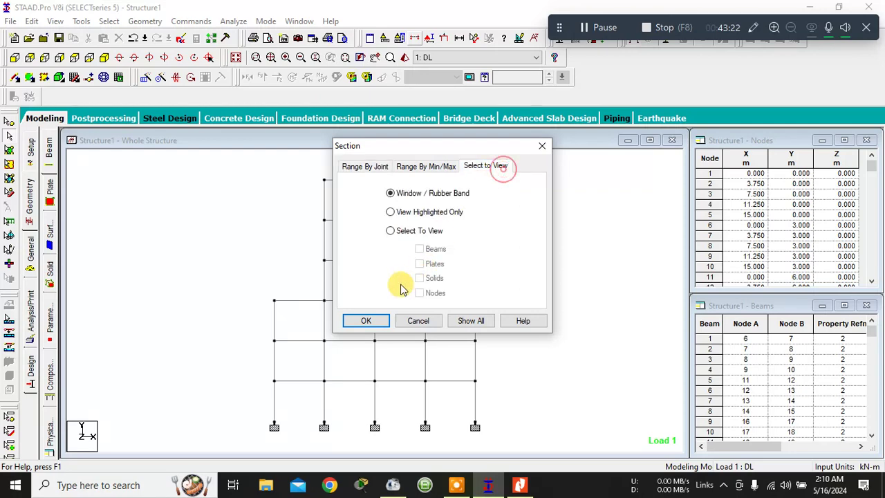
click(368, 322)
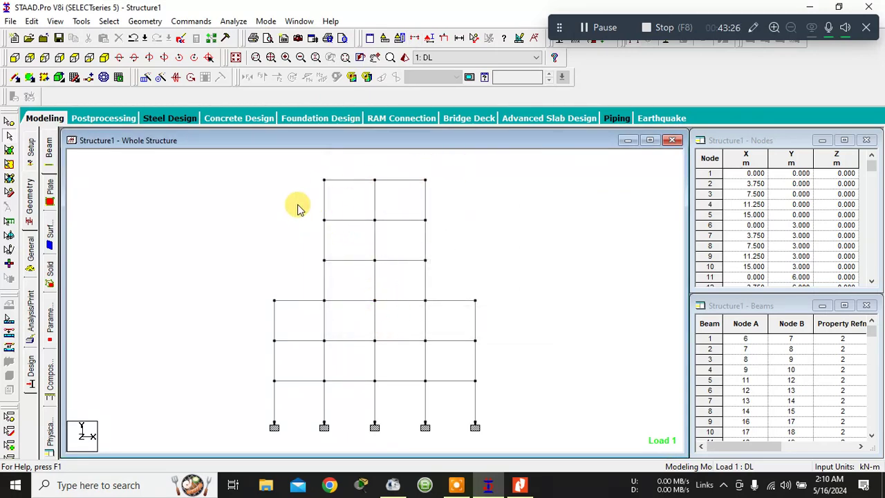
drag(291, 206, 446, 307)
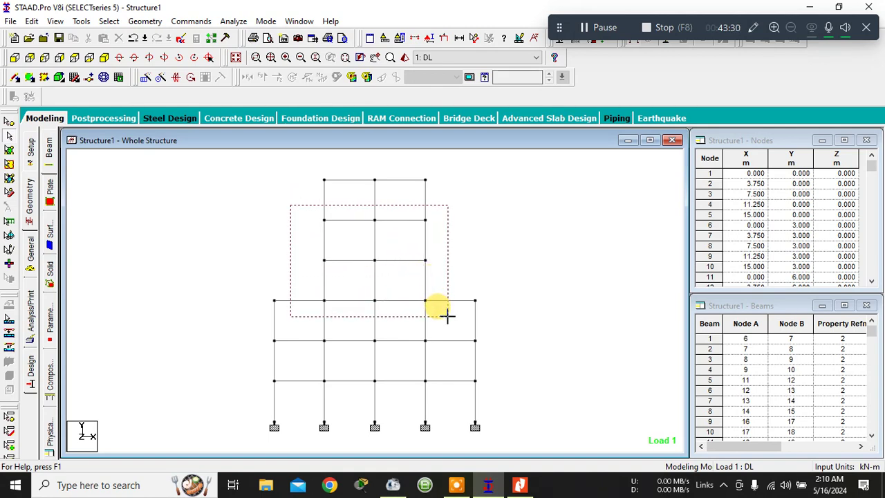
drag(448, 316, 448, 318)
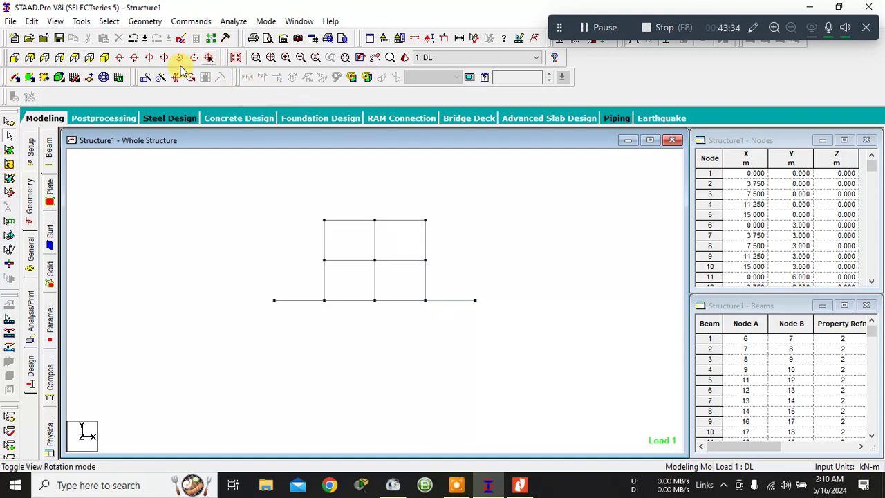
click(74, 58)
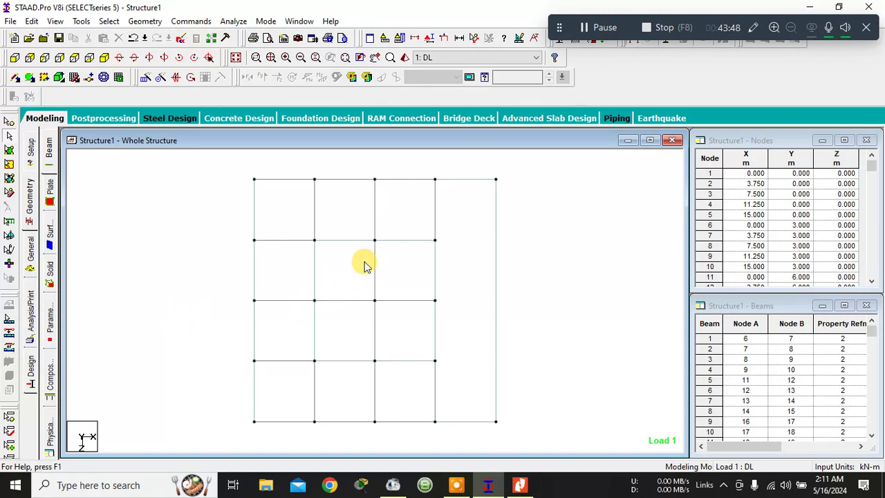
click(235, 57)
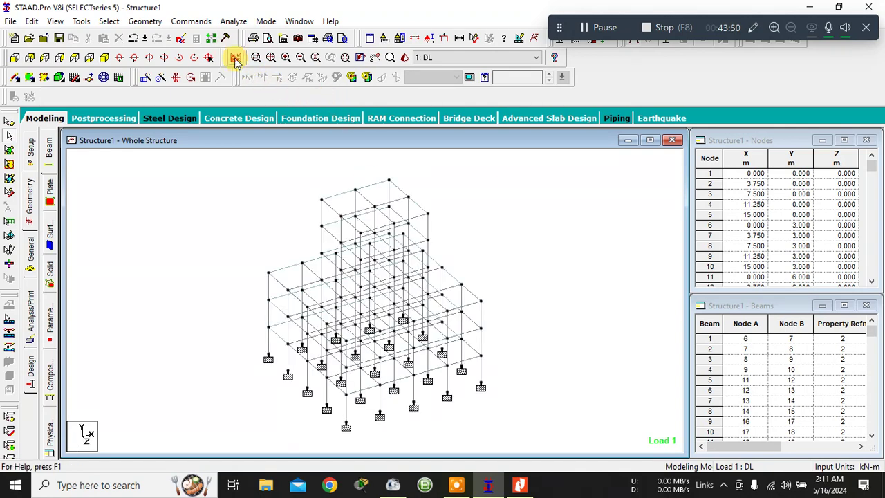
- Isolate the three floor levels directly below the tower roof in the front view with a Select to View window section
click(14, 58)
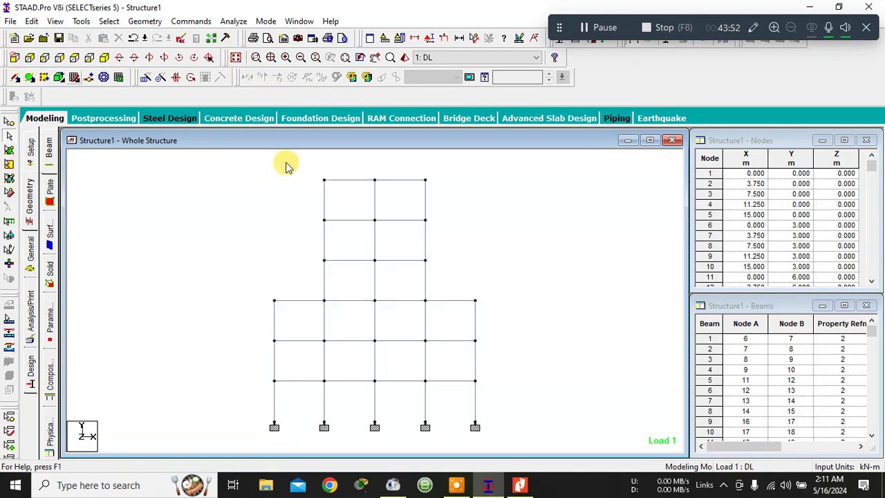
click(415, 37)
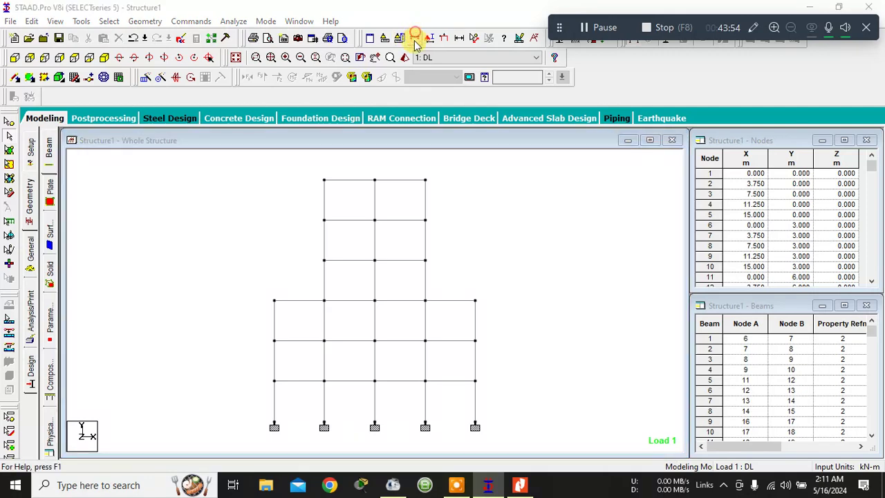
click(485, 166)
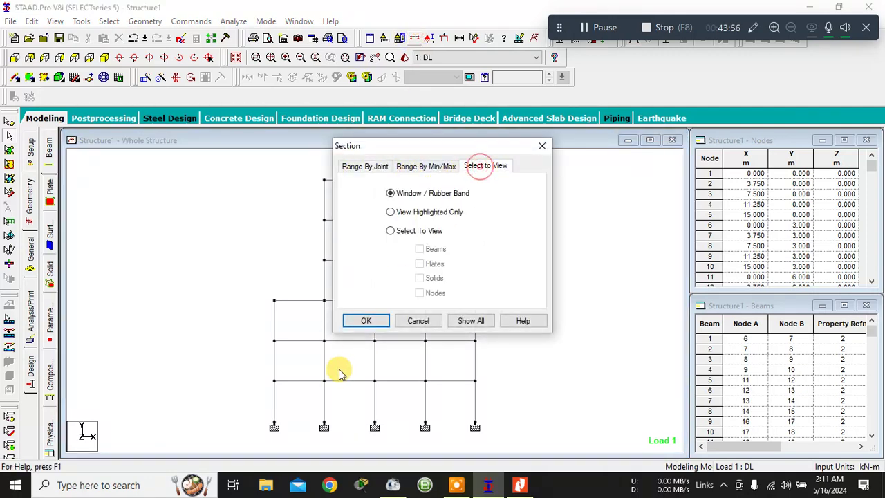
click(353, 320)
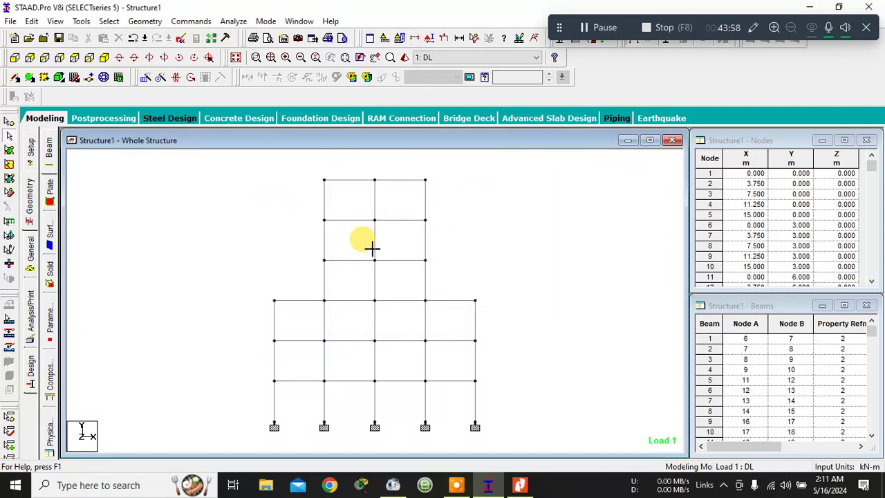
drag(279, 204, 458, 312)
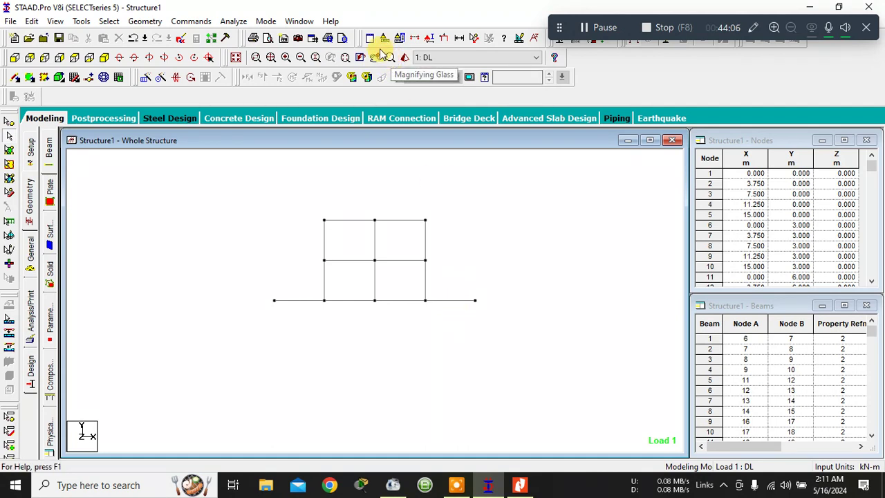
- Select the interior tower beams in plan view, the four cross-shaped bays meeting at the central grid node
click(74, 59)
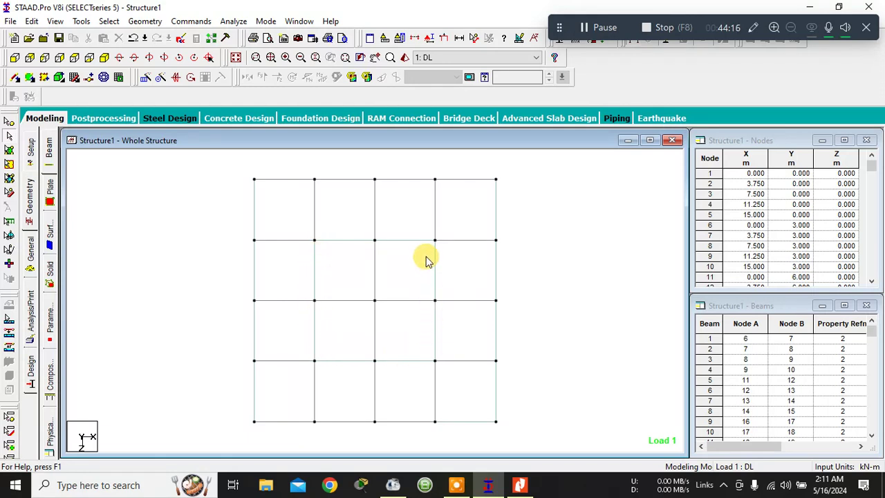
click(374, 273)
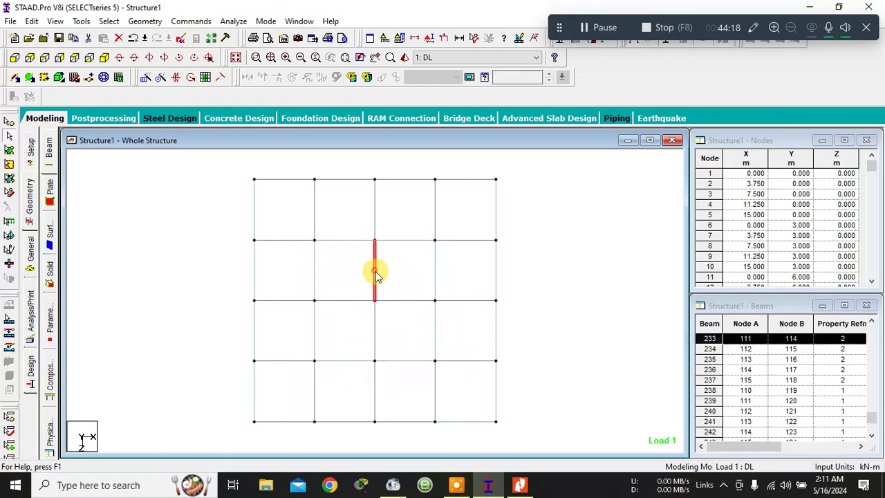
ctrl+click(350, 300)
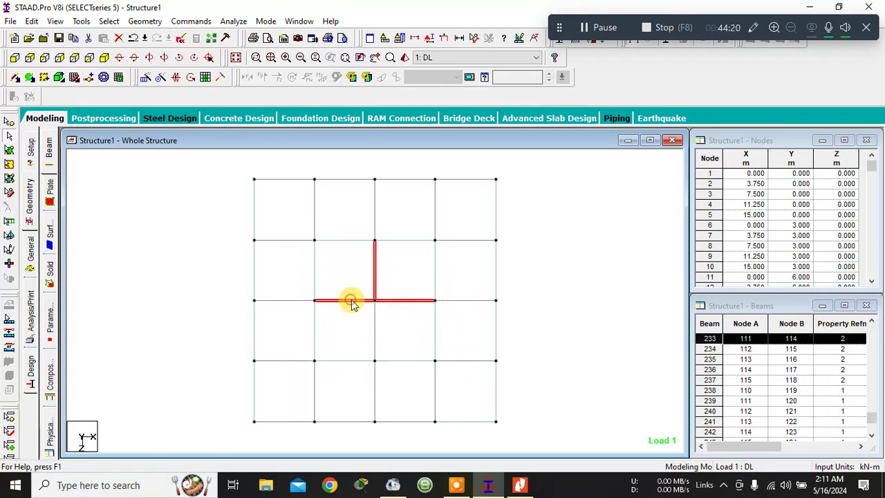
ctrl+click(374, 332)
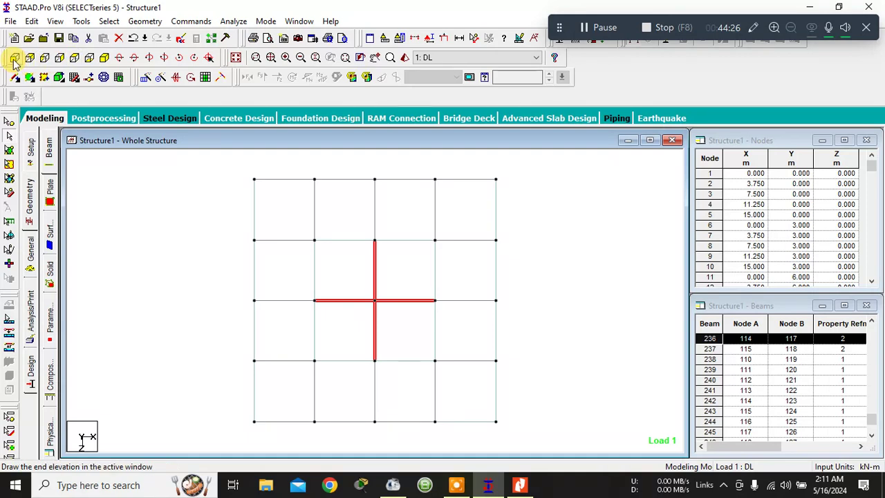
- Show the whole structure in isometric view with the tower's interior beams still selected, and expand load case 1: DL
click(105, 59)
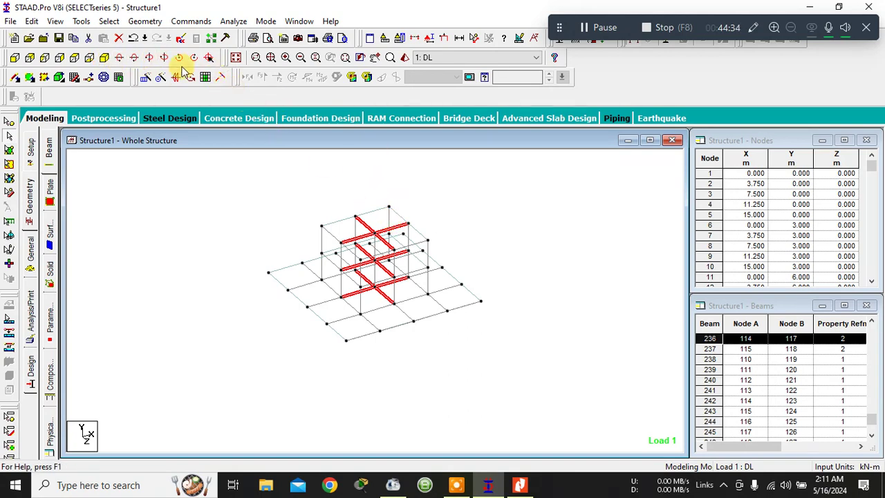
click(235, 58)
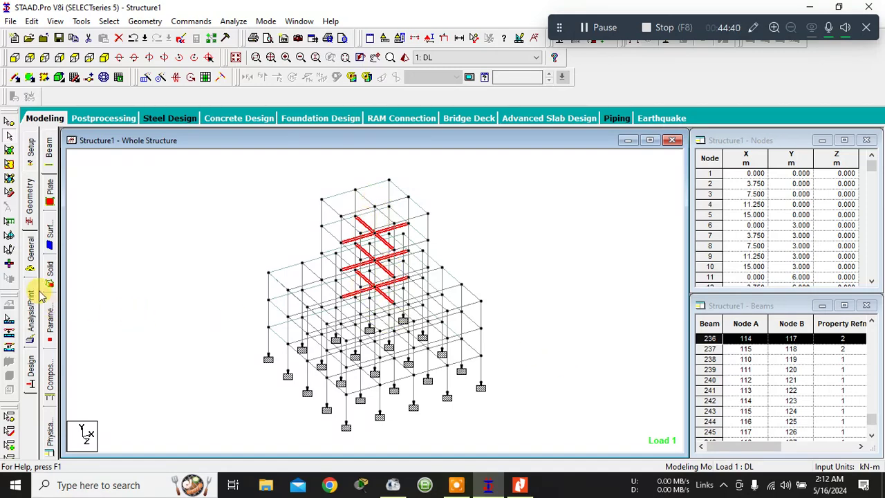
click(31, 263)
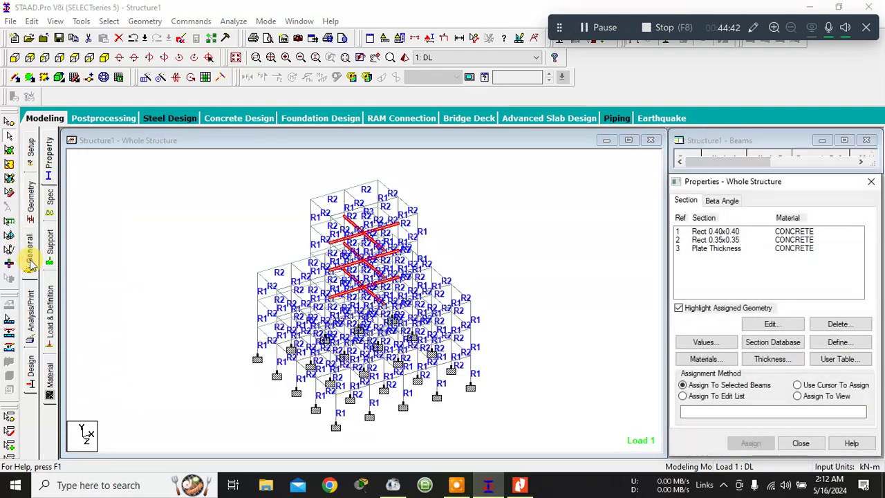
click(50, 325)
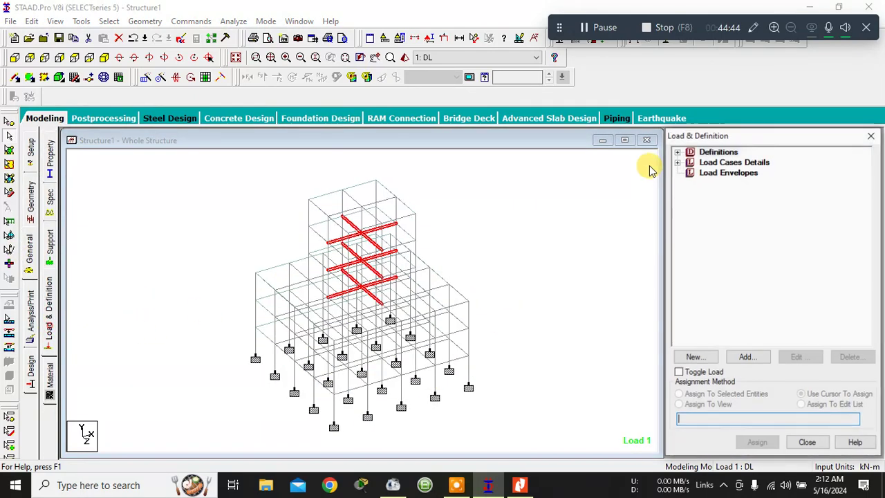
click(678, 162)
click(690, 172)
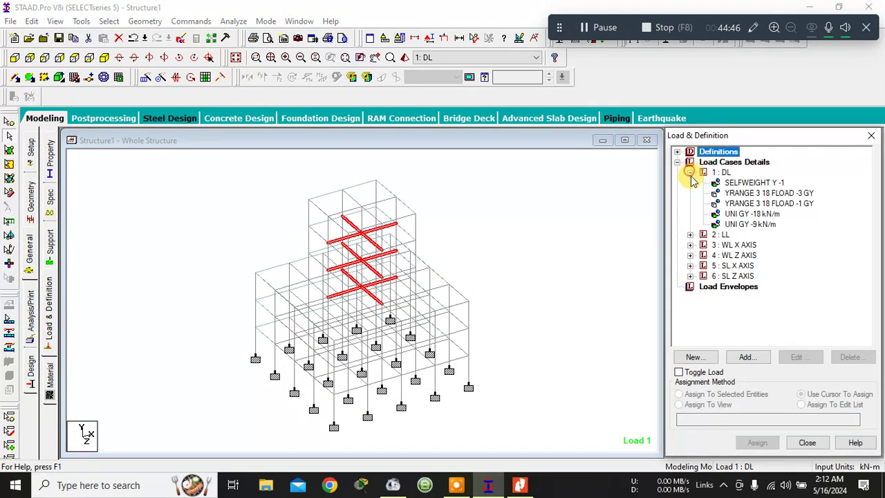
- Assign the UNI GY -9 kN/m dead load to the selected interior tower beams and clear the selection
click(748, 224)
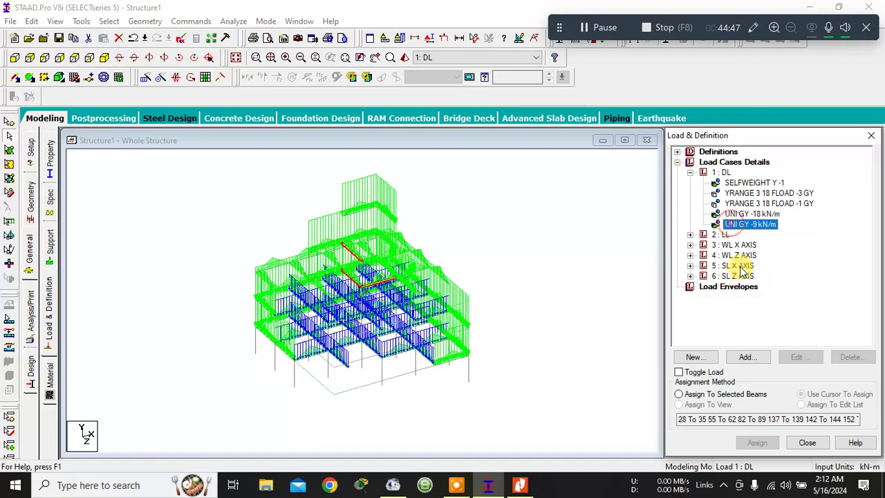
click(733, 394)
click(757, 441)
click(795, 323)
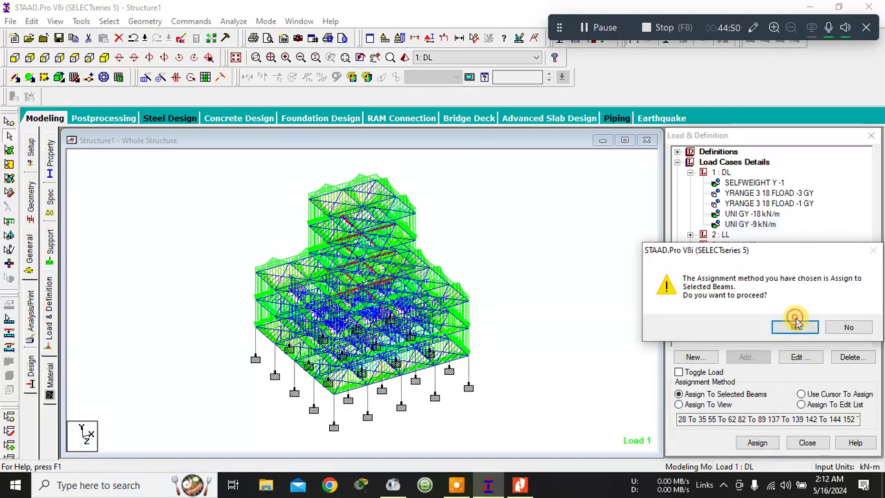
click(541, 244)
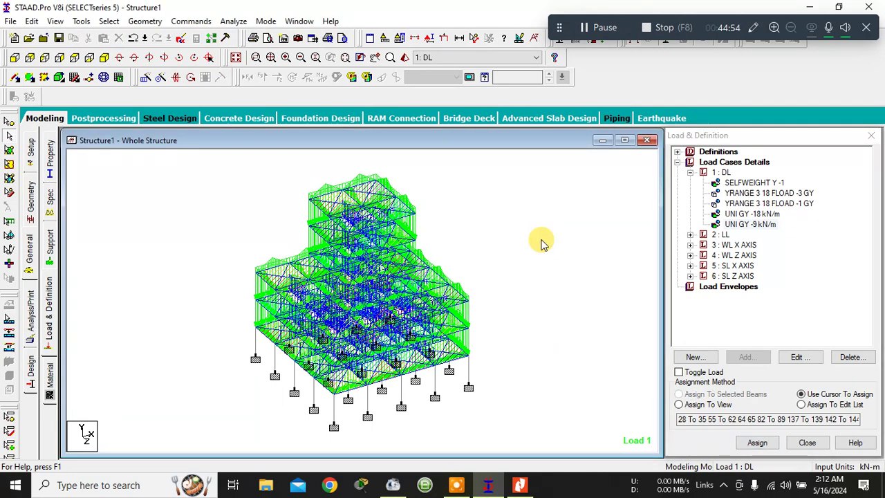
- List the loads of cases 2: LL and 3: WL X AXIS
click(690, 235)
click(690, 255)
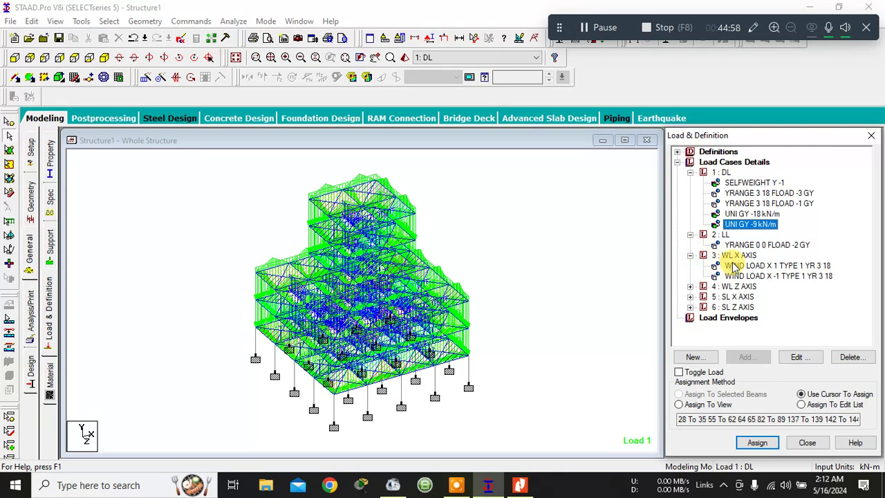
- List the loads of cases 4: WL Z AXIS, 5: SL X AXIS and 6: SL Z AXIS
click(690, 287)
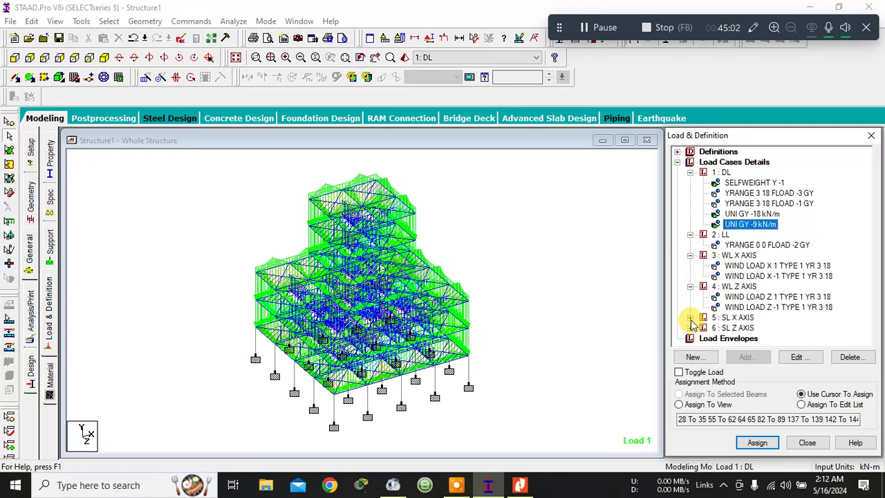
click(690, 318)
scroll(735, 317, down, 1)
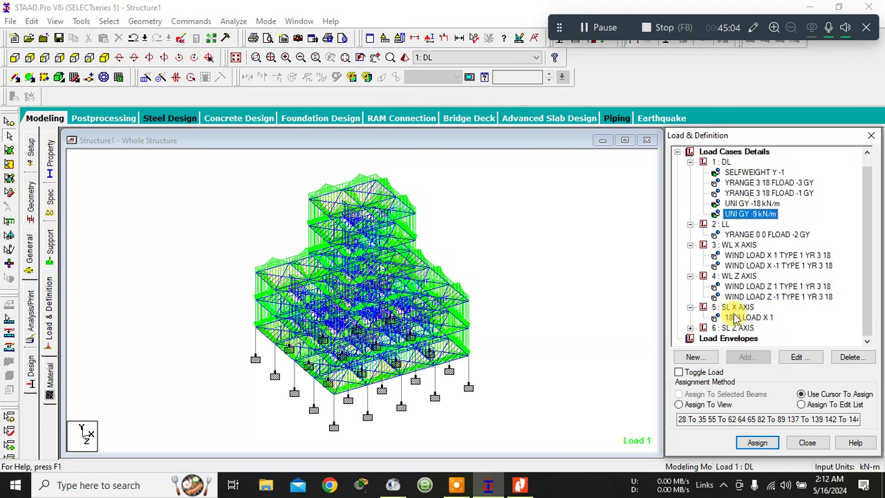
click(689, 328)
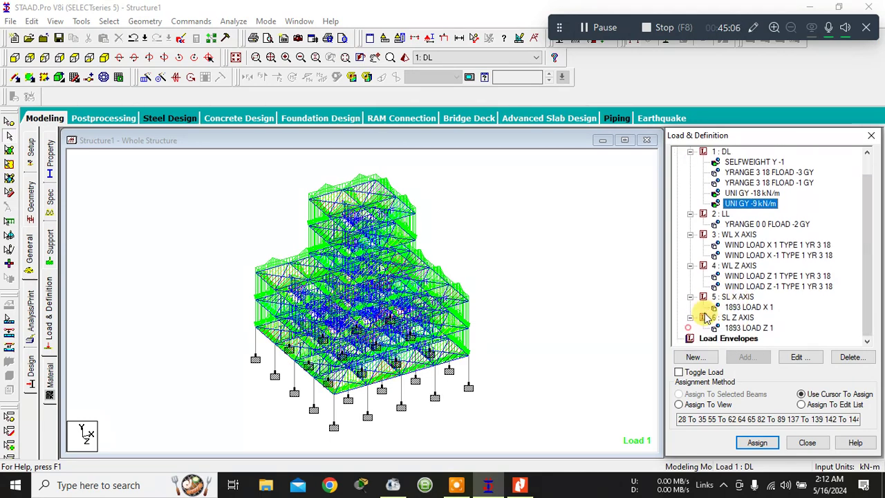
click(519, 257)
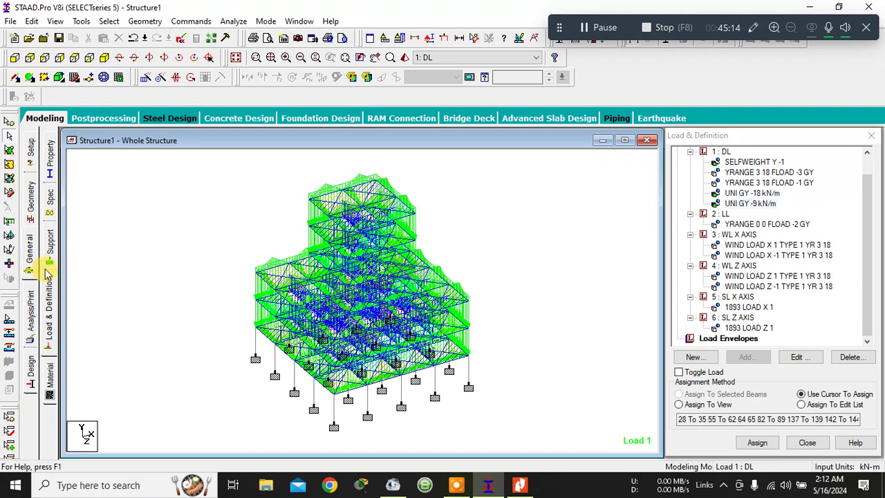
- Add a Perform Analysis command with the No Print option to the model
click(30, 315)
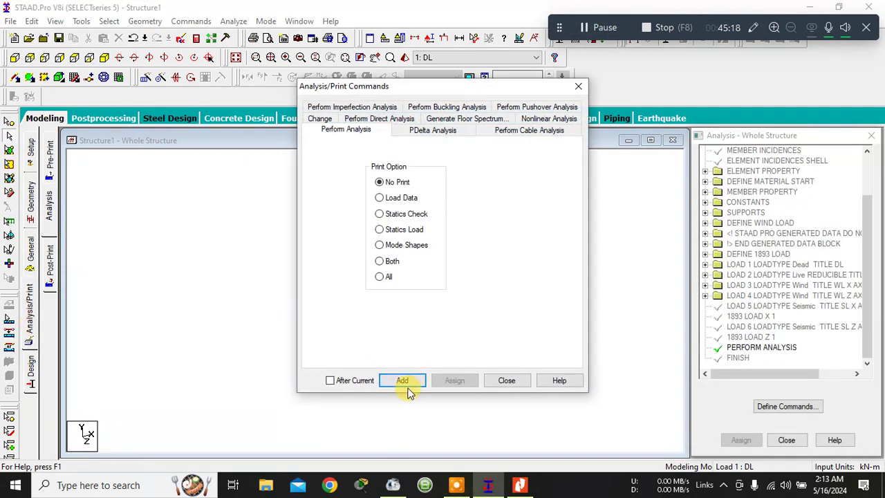
click(405, 383)
click(494, 382)
- Run the analysis of the frame, saving the modified structure
click(234, 21)
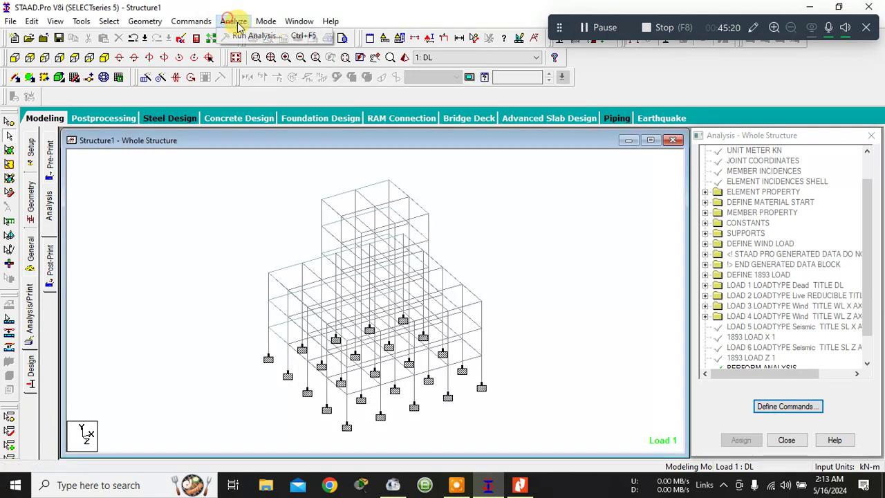
click(257, 36)
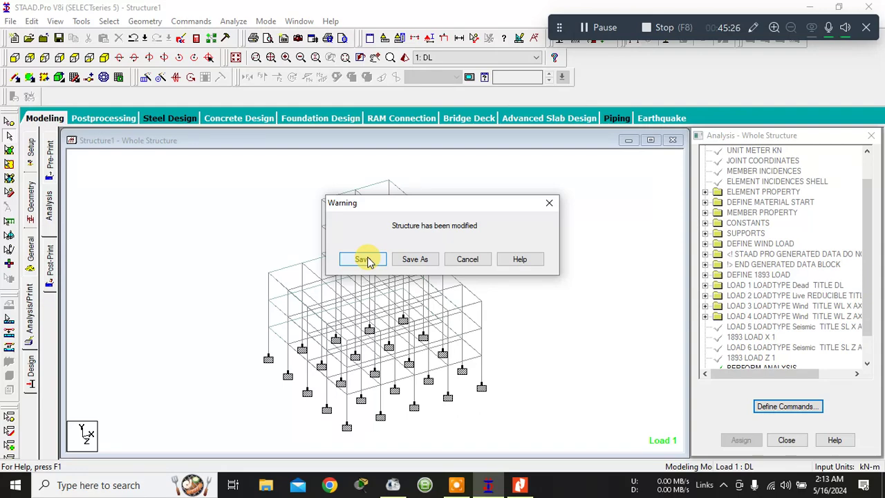
click(365, 259)
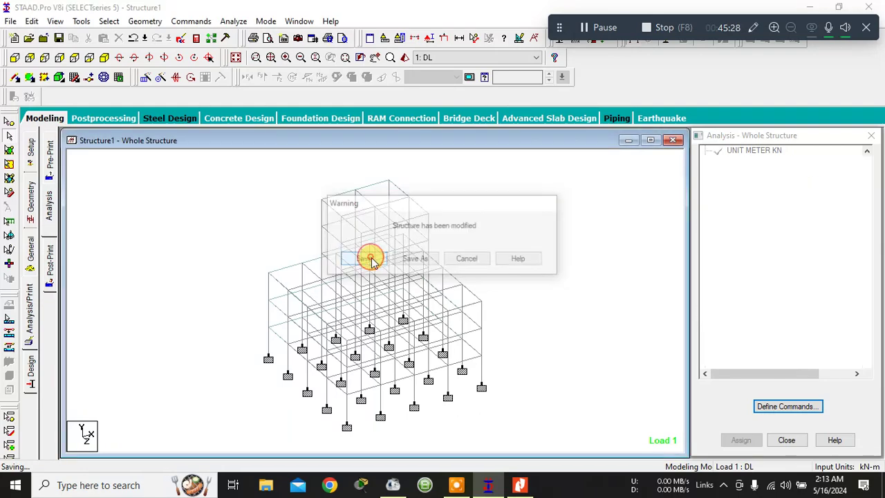
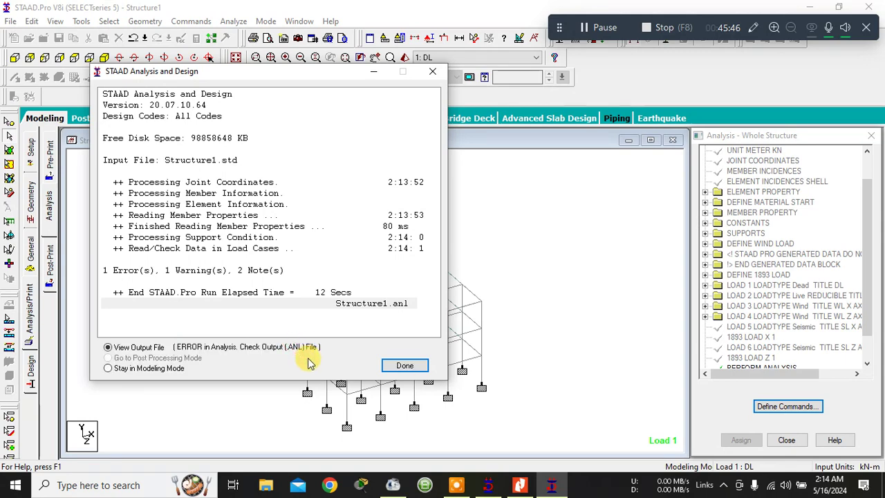
- View the analysis output file, examine its listing and locate the reported error, and close the file
click(413, 365)
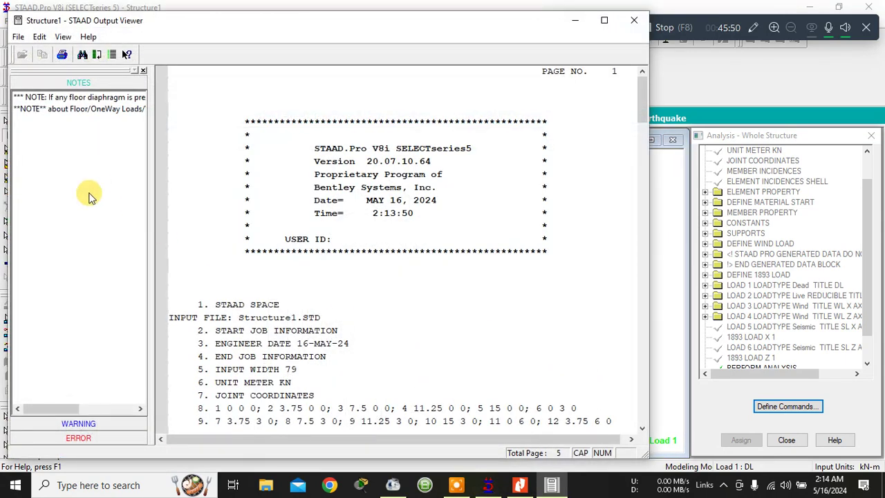
scroll(277, 256, down, 20)
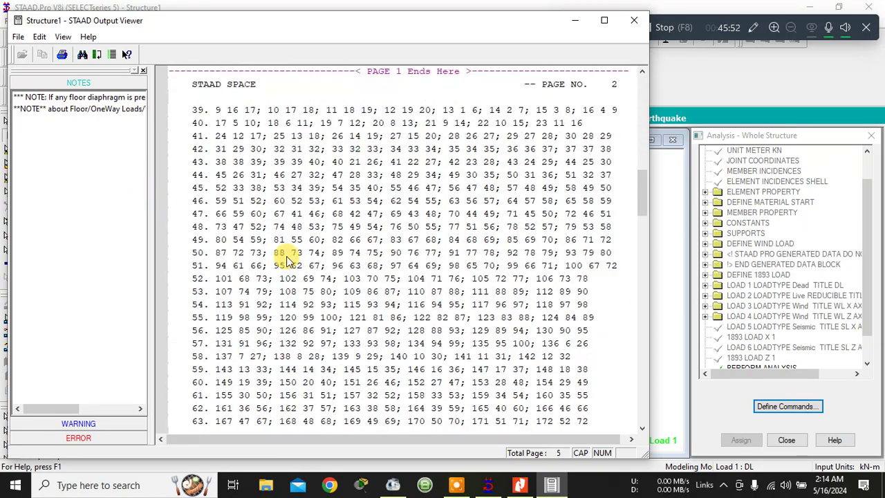
scroll(190, 385, down, 3)
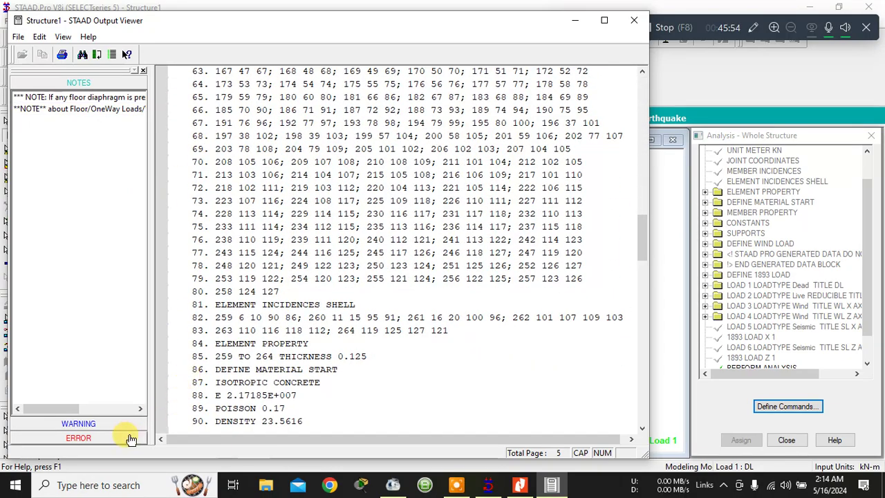
click(129, 436)
click(83, 126)
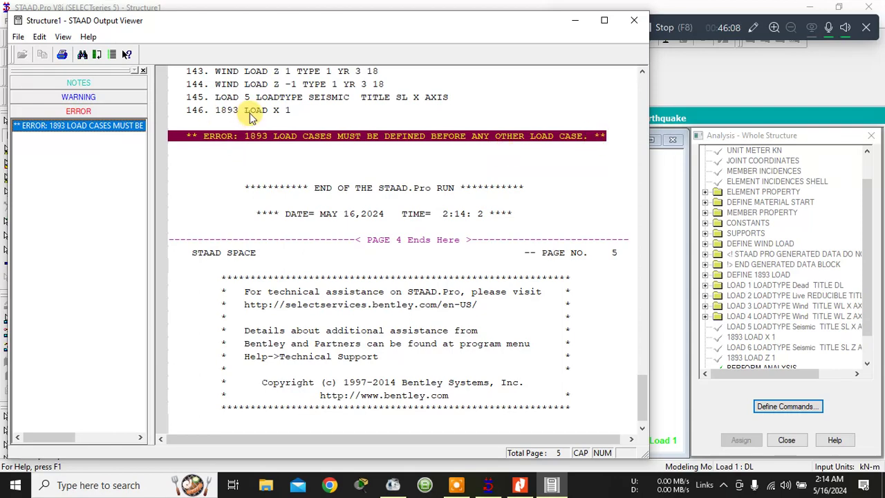
click(629, 23)
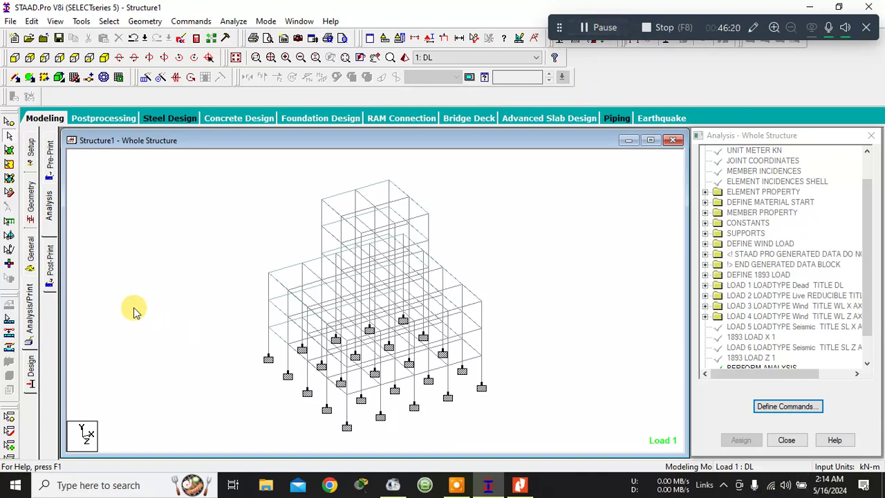
- Reopen the load definitions and examine the Definitions and Load Cases Details lists, including the loads of case 1: DL
click(31, 264)
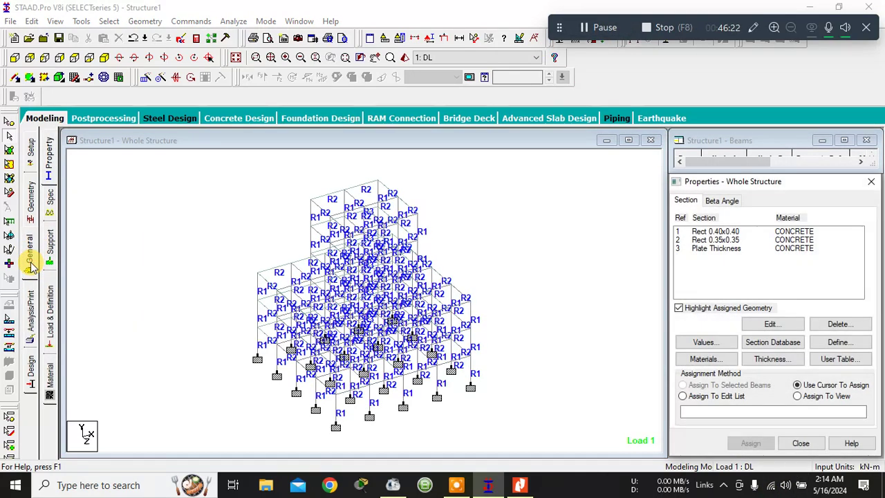
click(50, 310)
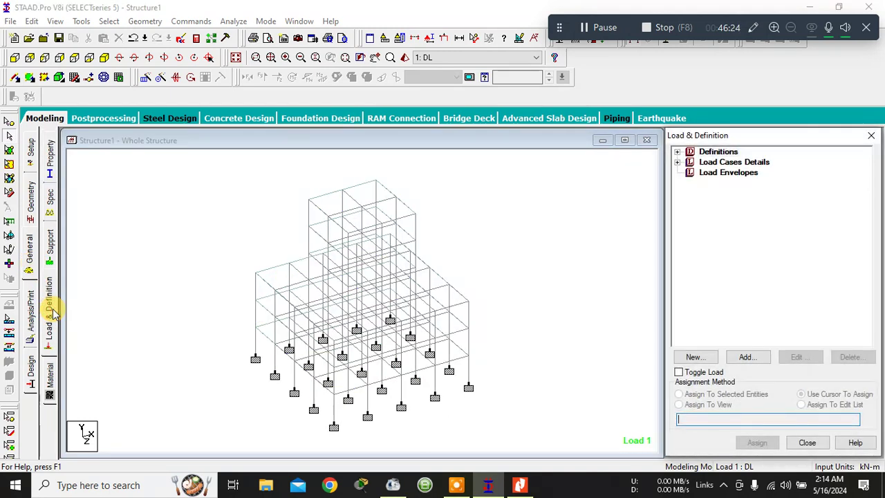
click(677, 162)
click(678, 151)
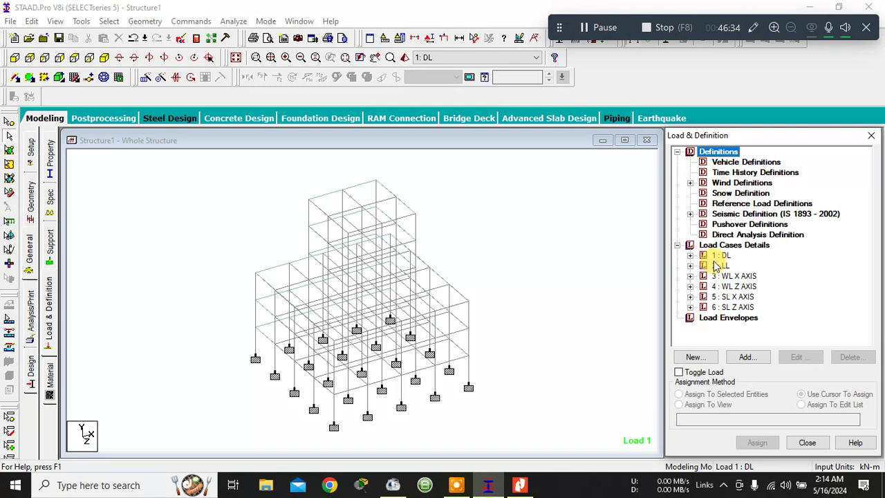
click(690, 255)
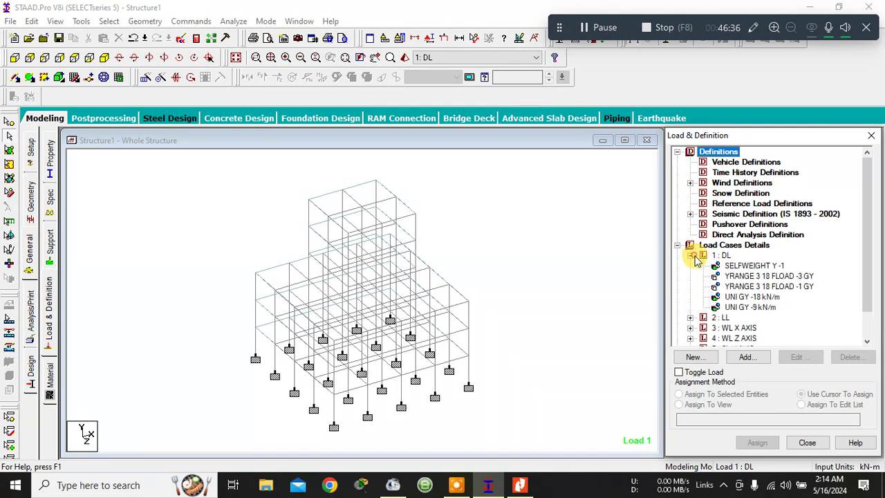
click(690, 255)
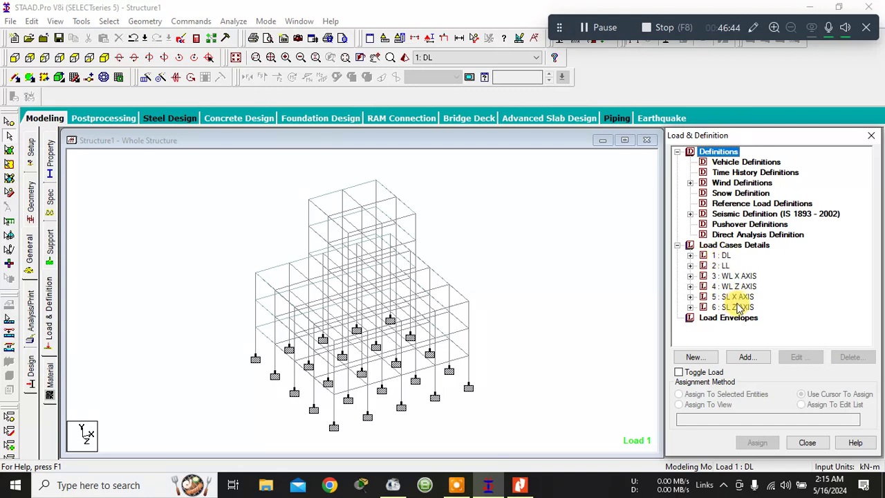
click(736, 247)
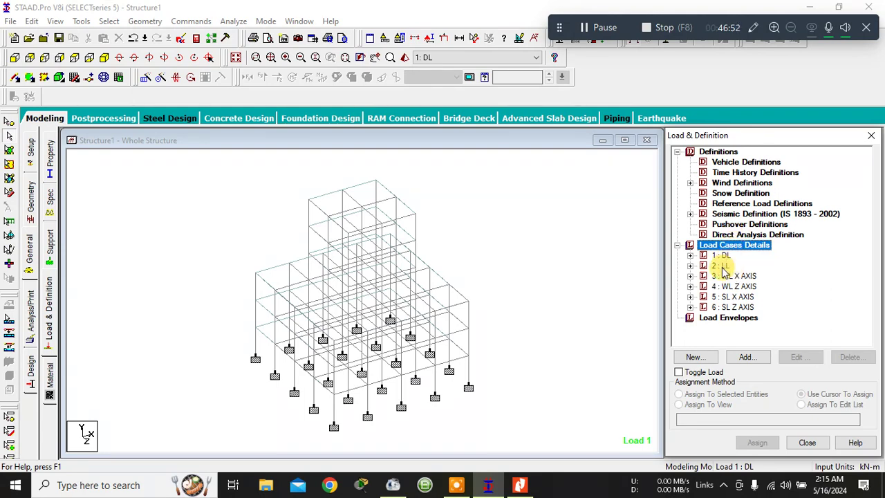
- Check the number and loading type settings of load case 6: SL Z AXIS
click(720, 308)
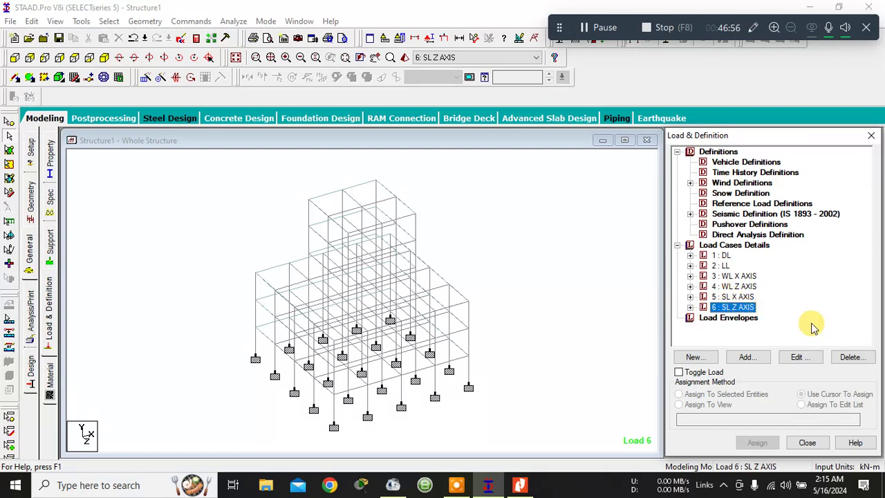
click(796, 357)
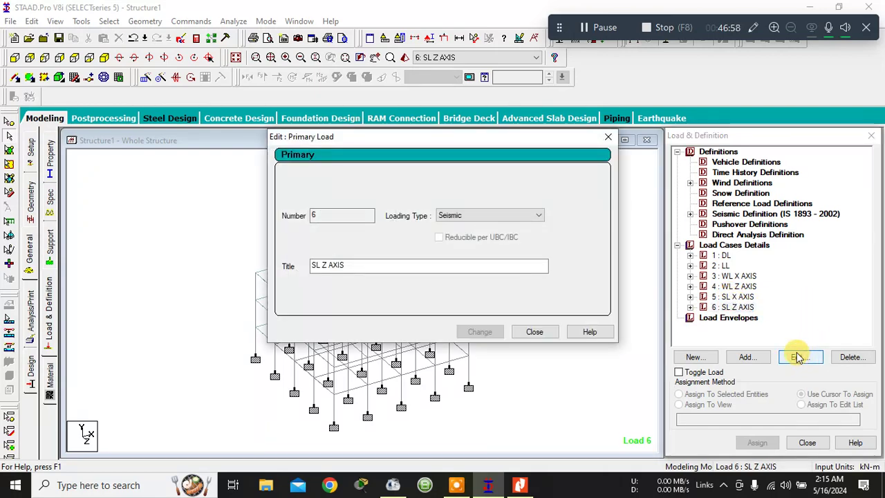
click(547, 332)
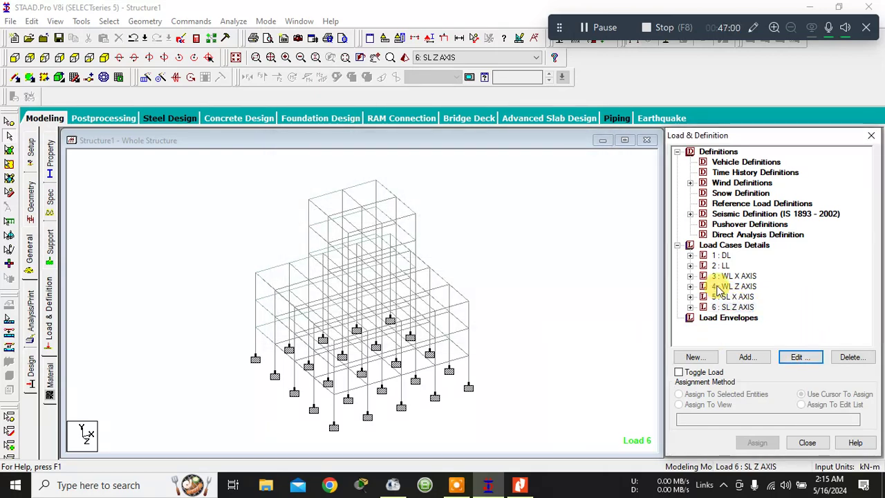
- Try to add a primary load case with number 1 and loading type Seismic
click(727, 245)
click(746, 357)
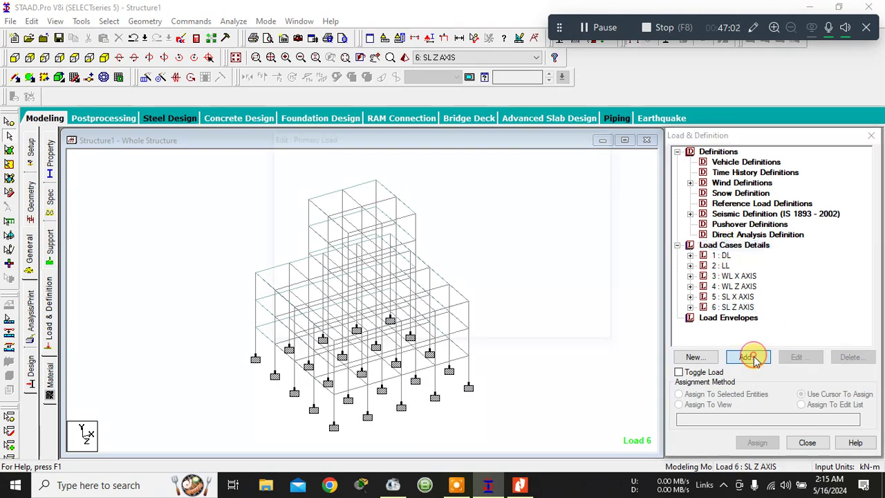
drag(347, 171, 317, 171)
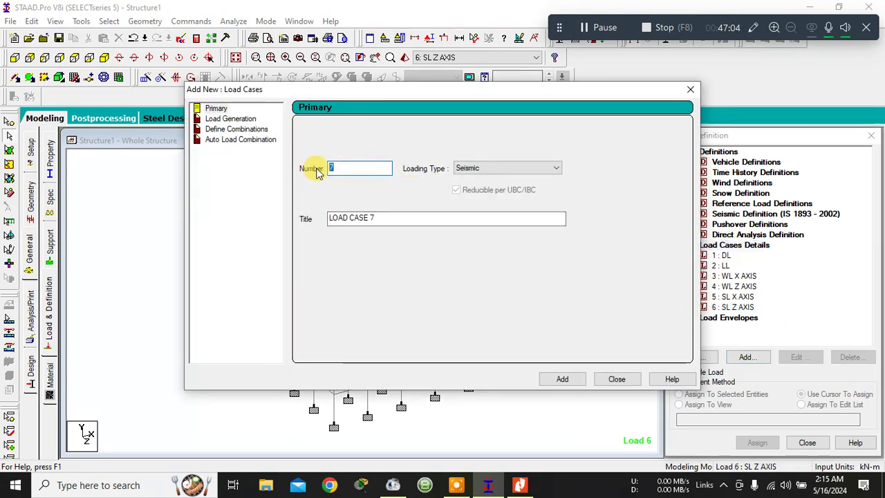
text(1)
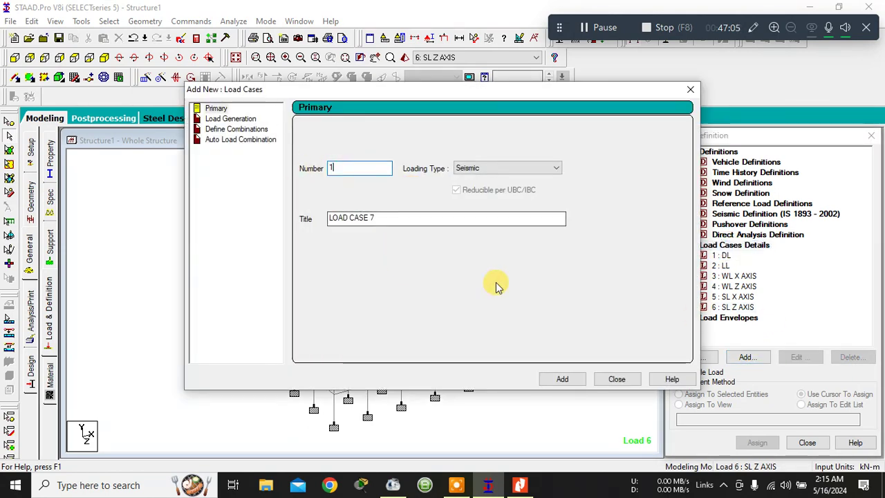
click(561, 379)
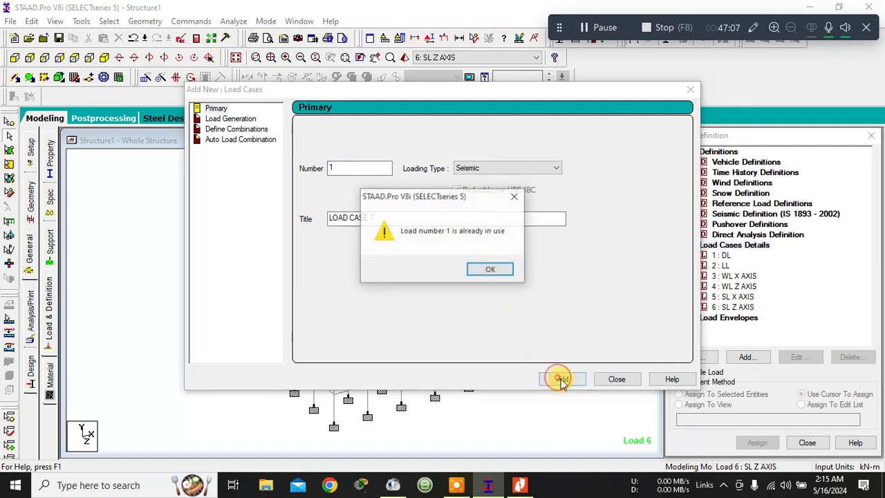
click(490, 270)
click(616, 379)
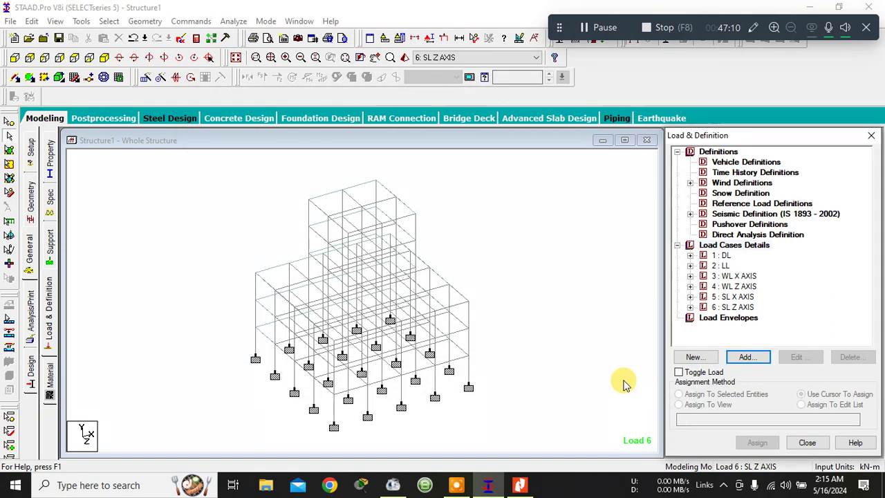
- Check whether the number of load case 1: DL can be edited
click(719, 256)
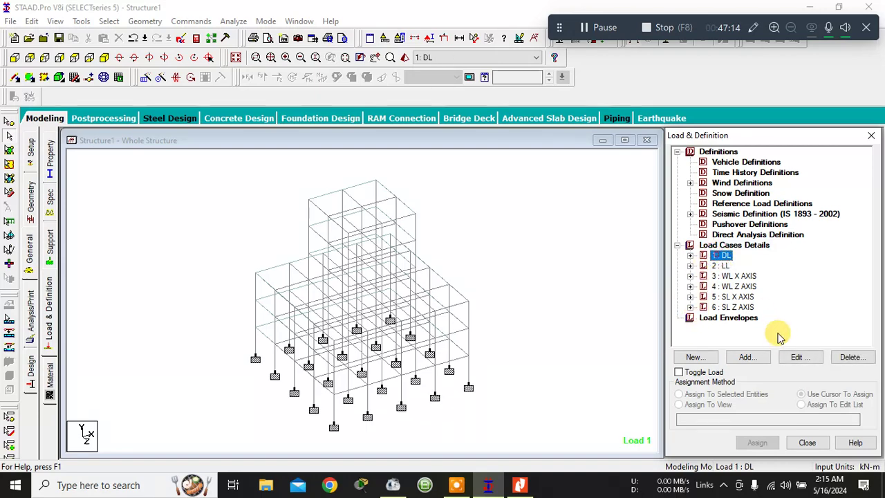
click(795, 357)
click(352, 216)
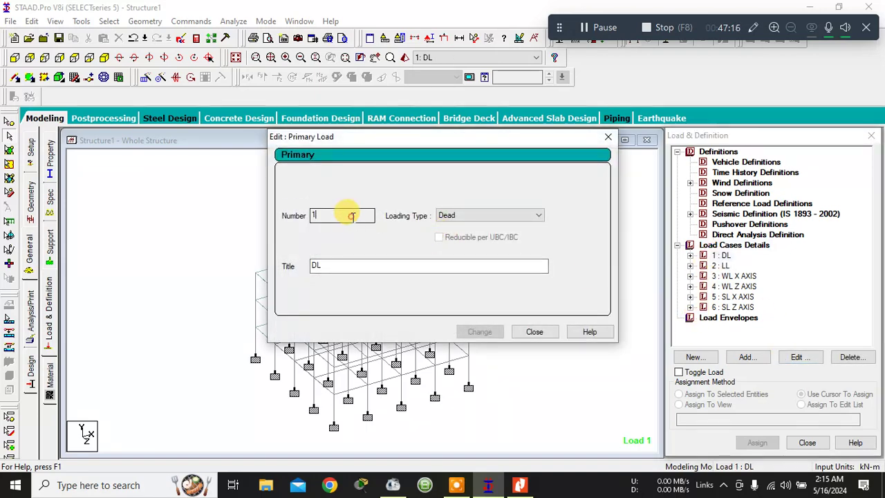
click(533, 332)
- Delete load cases 6: SL Z AXIS and 5: SL X AXIS
click(734, 307)
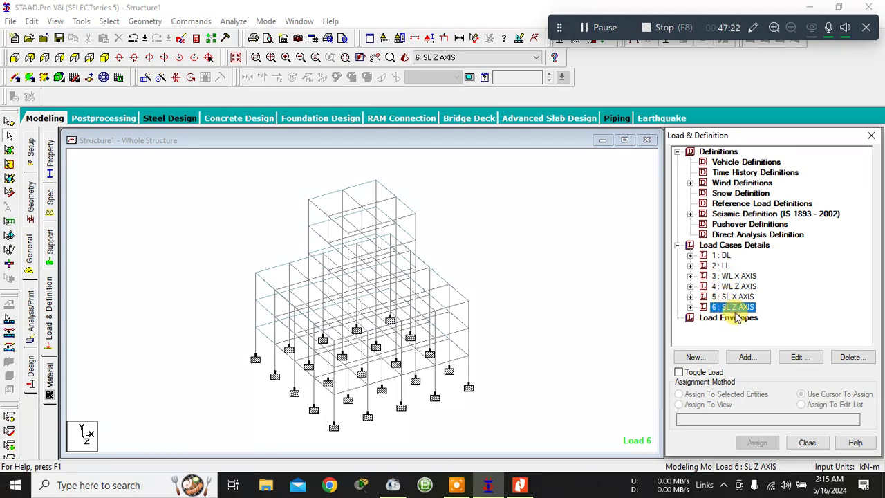
click(842, 359)
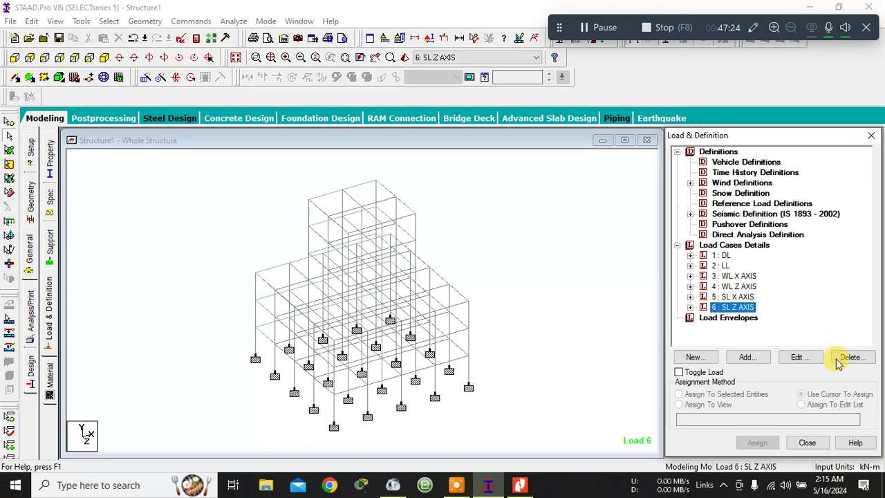
click(790, 323)
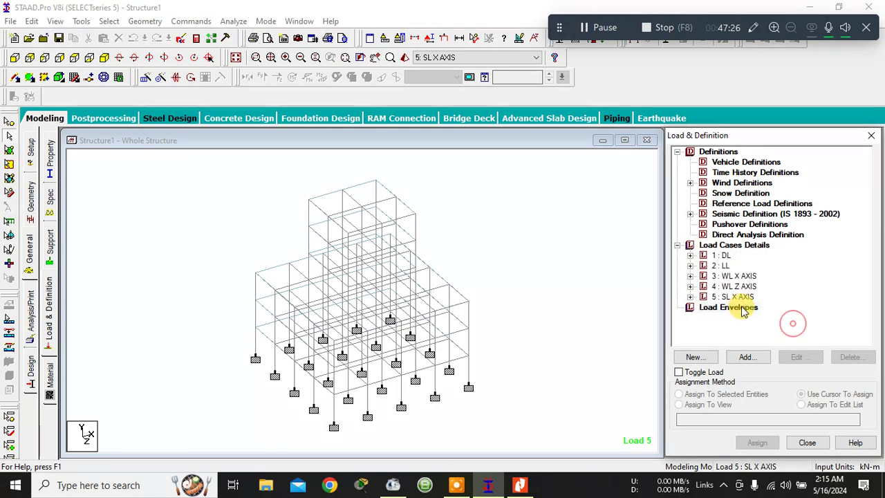
click(836, 358)
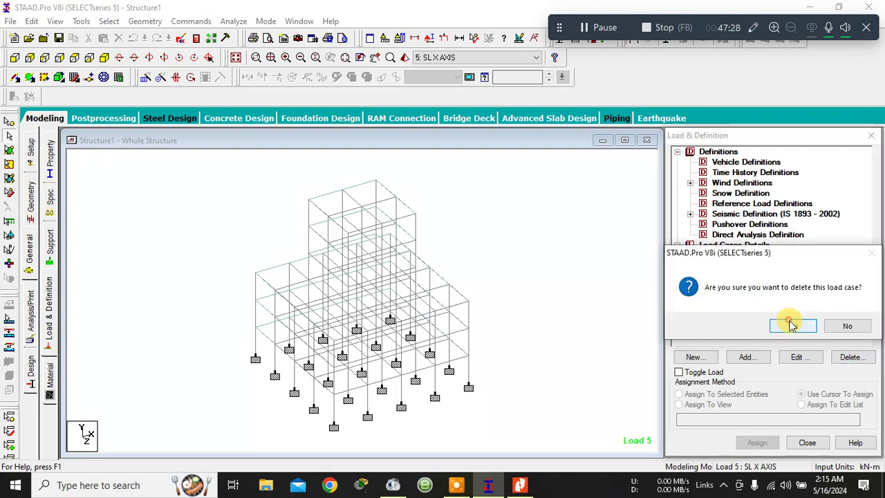
click(790, 322)
- Check whether the number of load case 4: WL Z AXIS can be edited
click(722, 294)
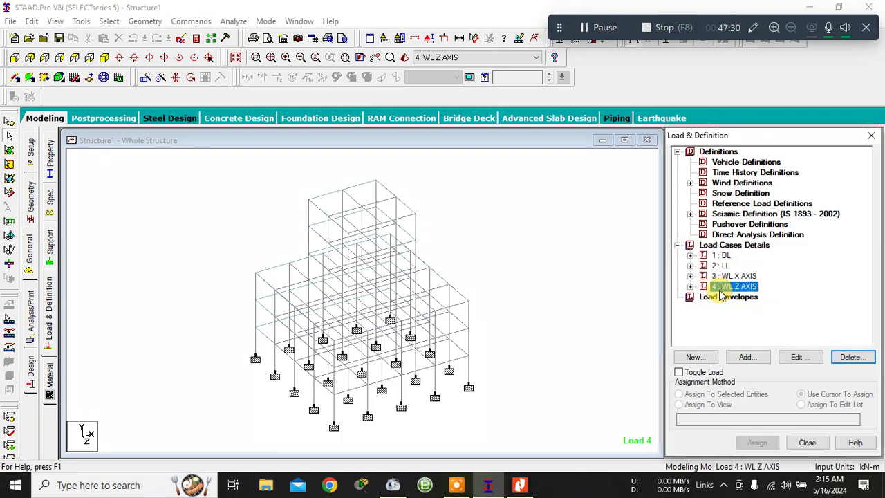
click(796, 356)
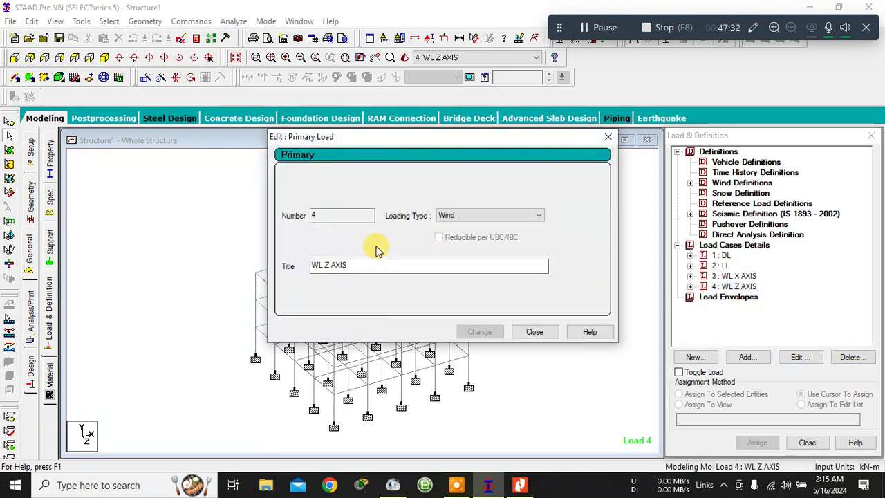
double_click(322, 215)
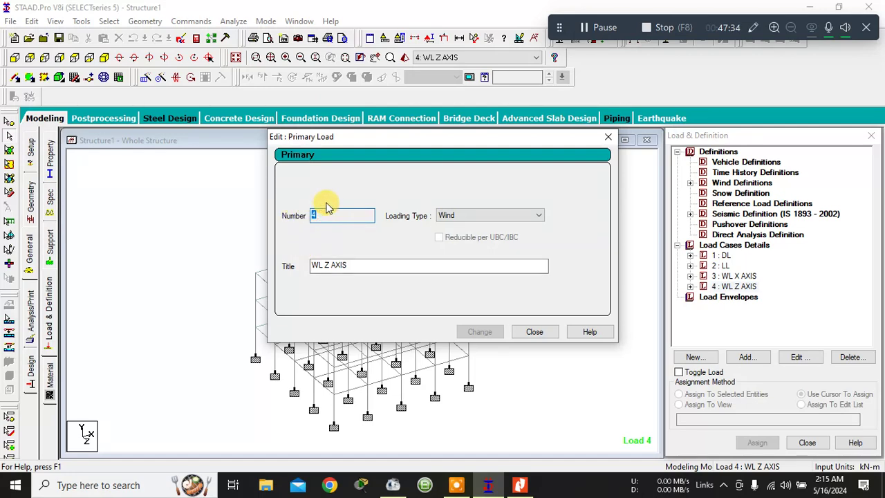
click(358, 243)
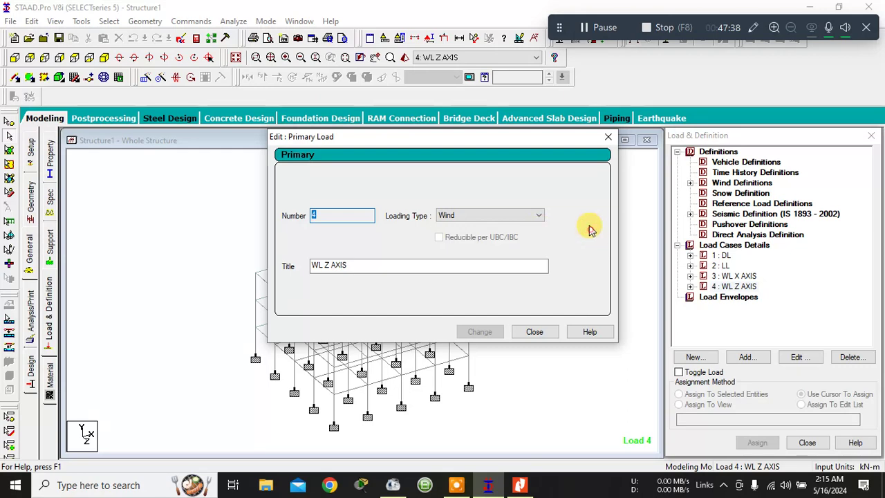
click(553, 332)
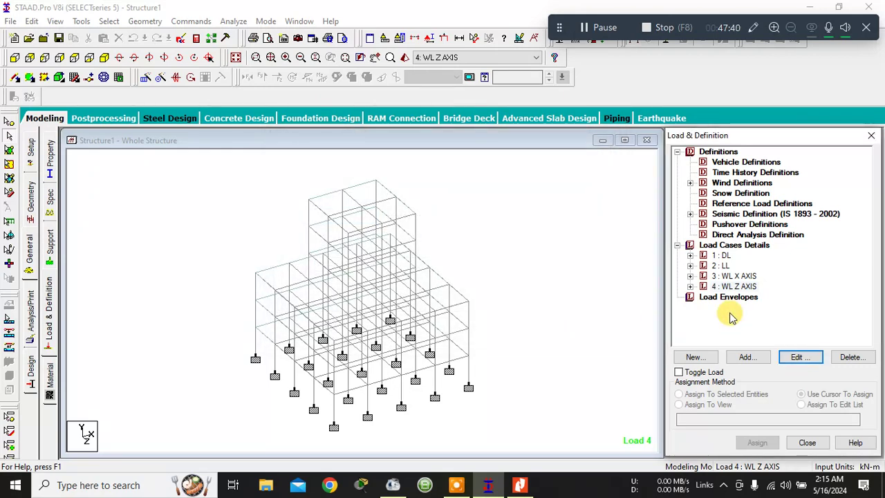
click(733, 286)
click(795, 358)
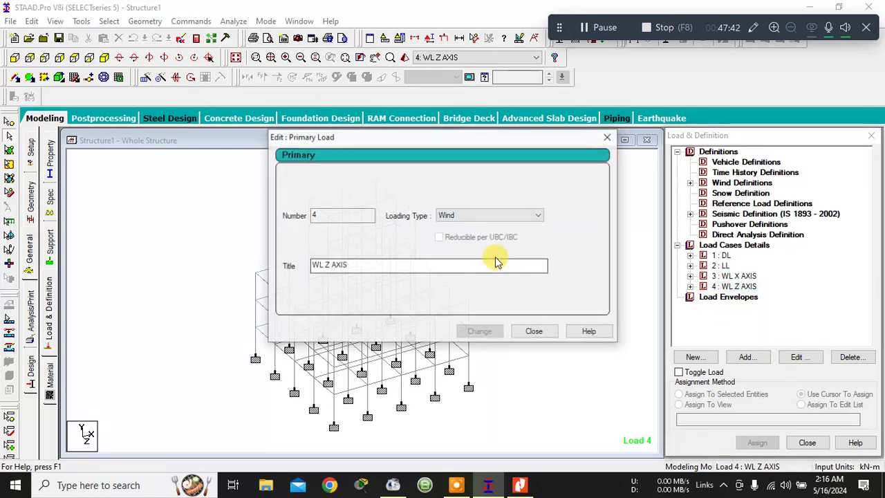
double_click(351, 219)
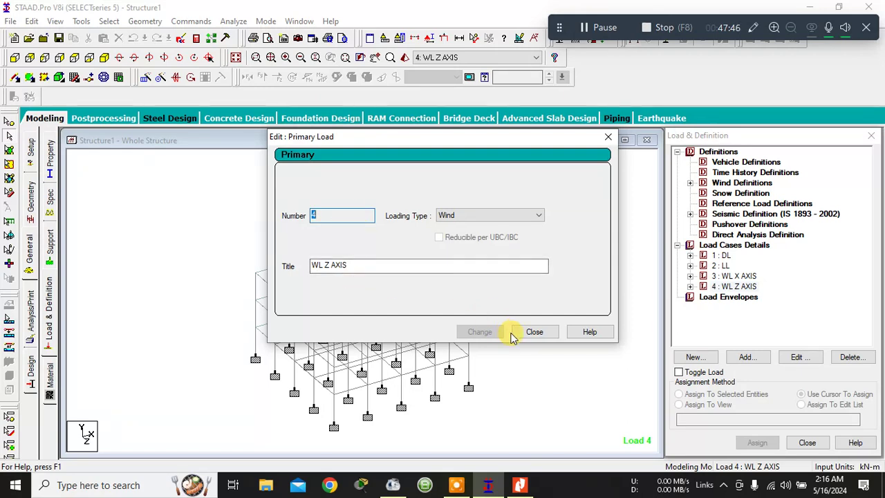
click(536, 332)
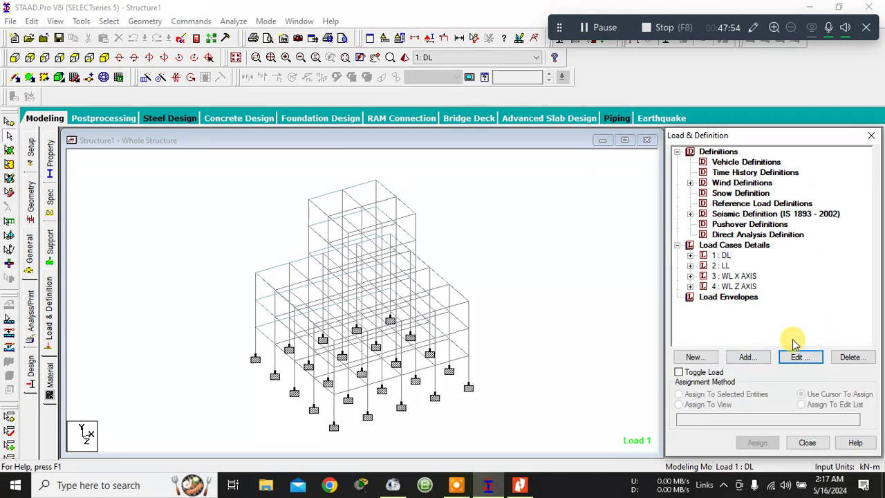
- Change load case 1: DL to loading type Seismic with the title SL X AXIS
click(721, 256)
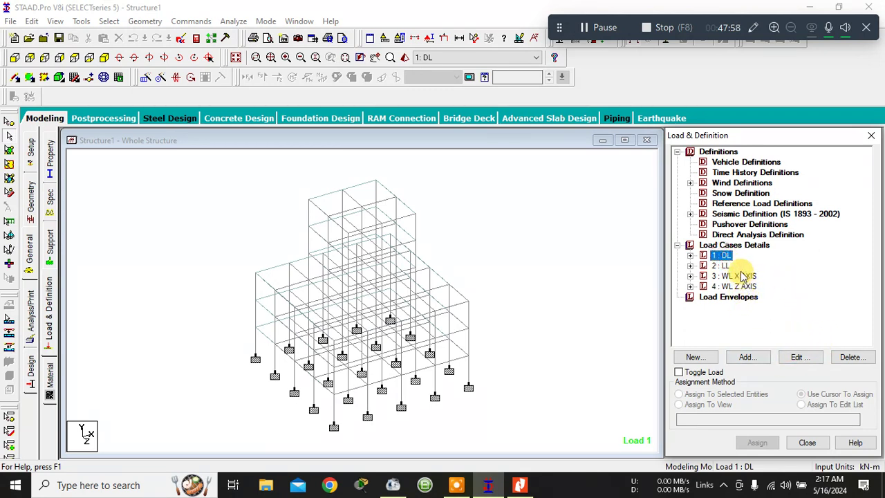
click(798, 362)
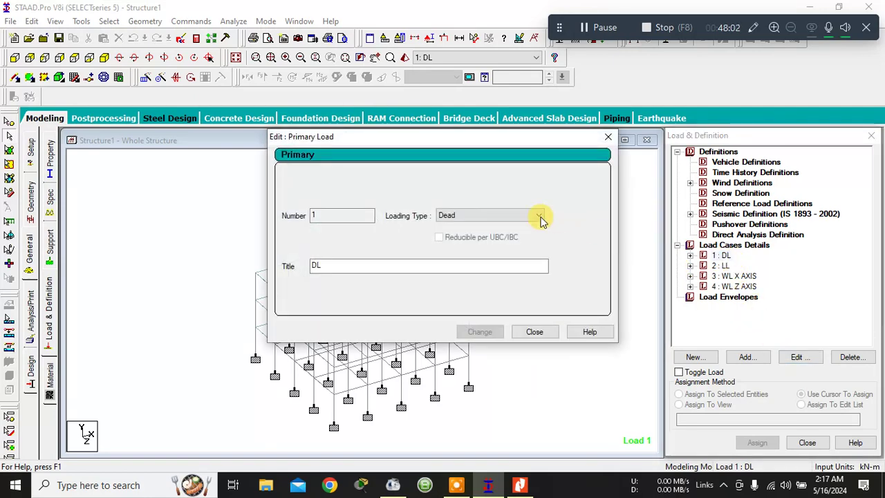
click(538, 215)
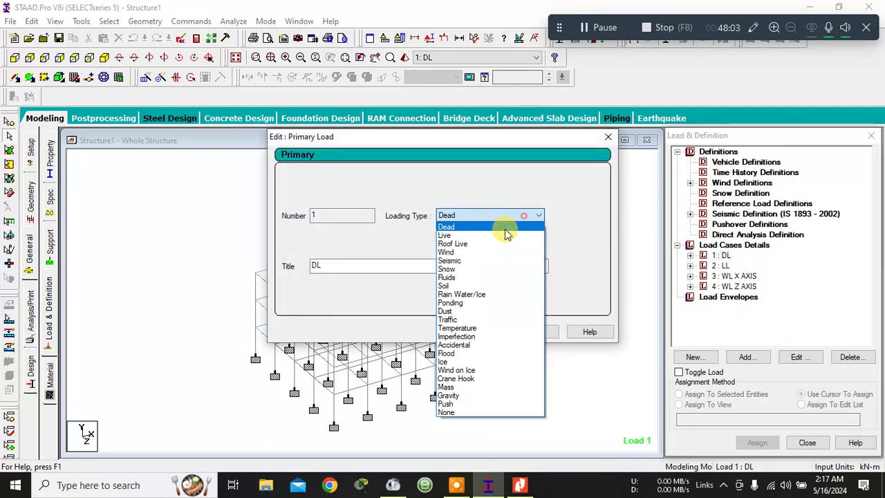
click(453, 263)
double_click(371, 263)
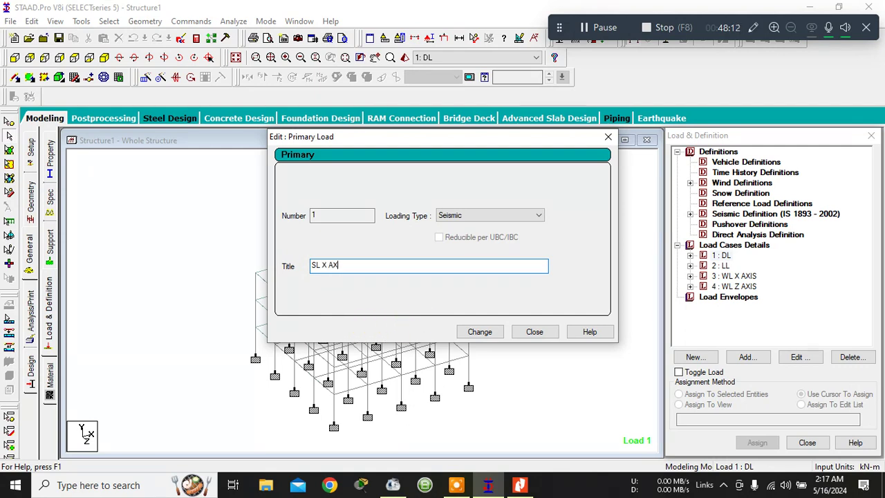
text(SL X AXIS)
click(479, 332)
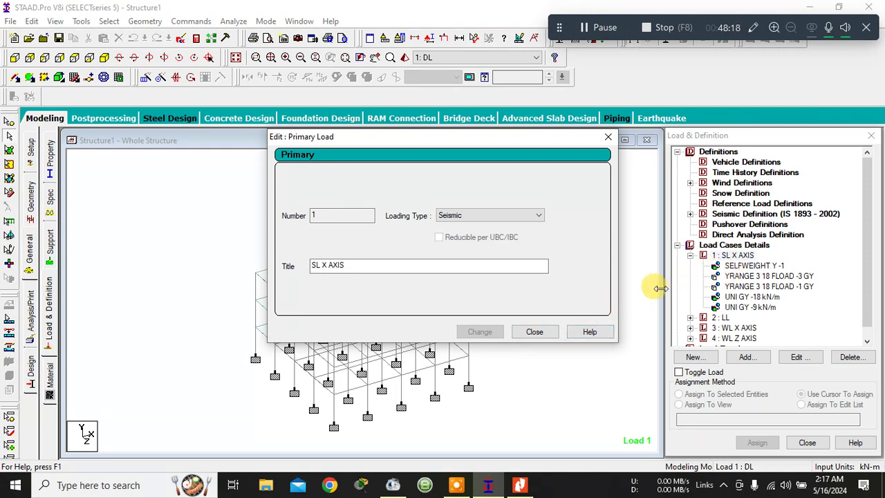
click(535, 332)
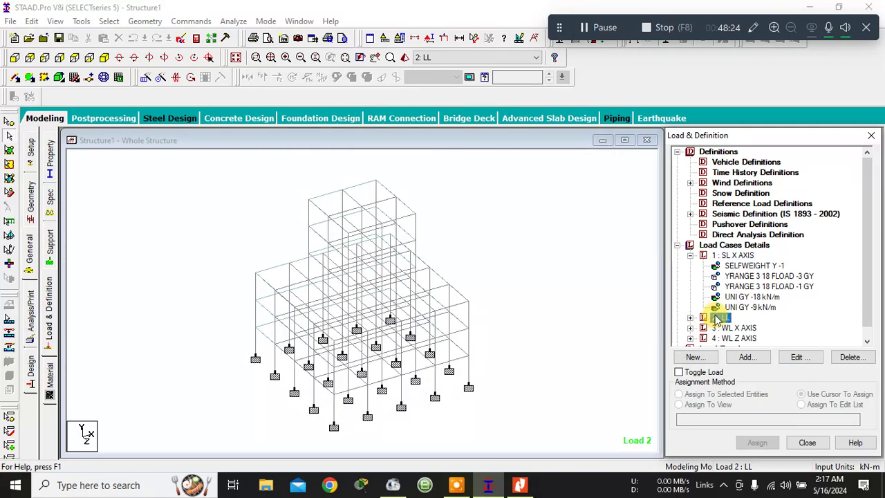
- Change load case 2: LL to loading type Seismic with the title SL Z AXIS
click(796, 357)
click(493, 215)
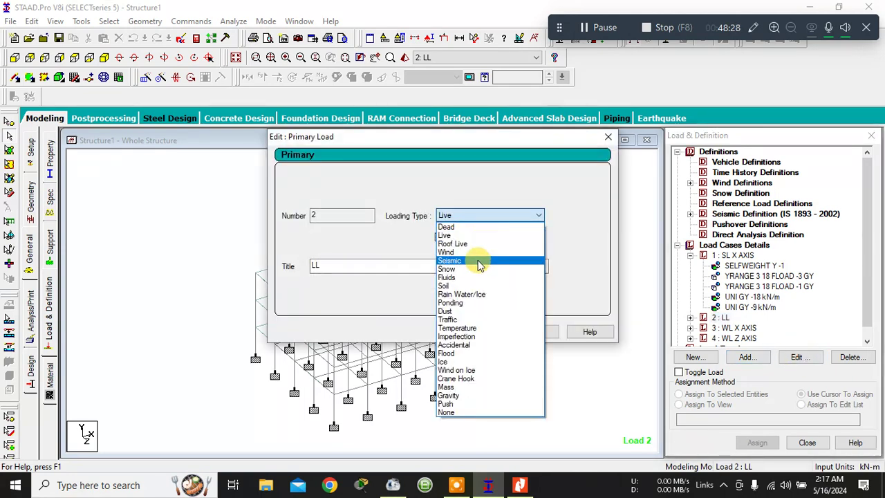
click(480, 255)
double_click(387, 265)
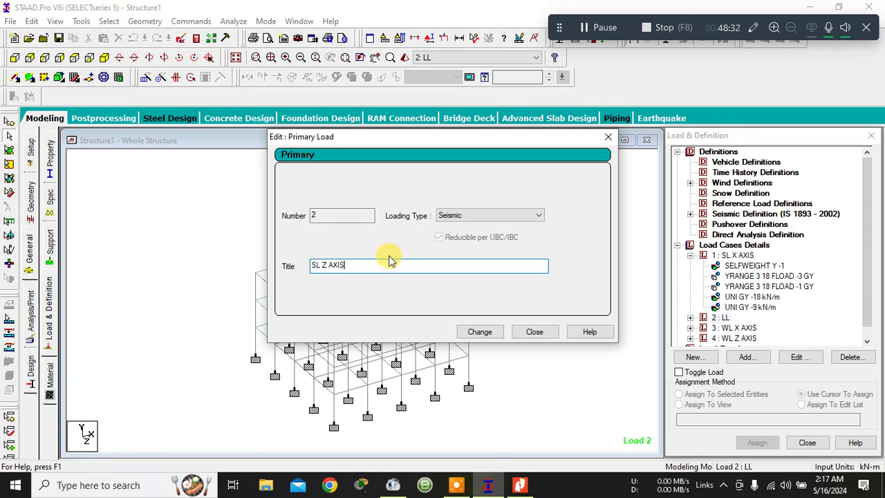
click(480, 332)
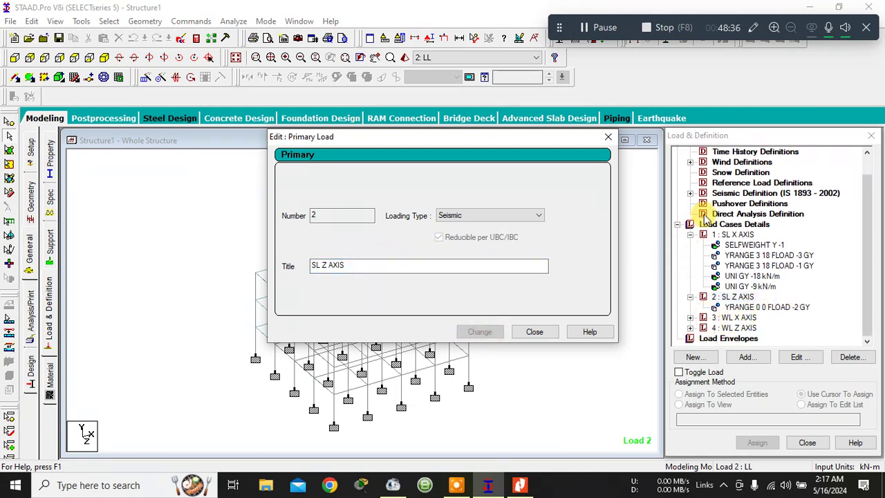
- Add a new primary load case with loading type Dead and the title DL
click(726, 225)
click(741, 357)
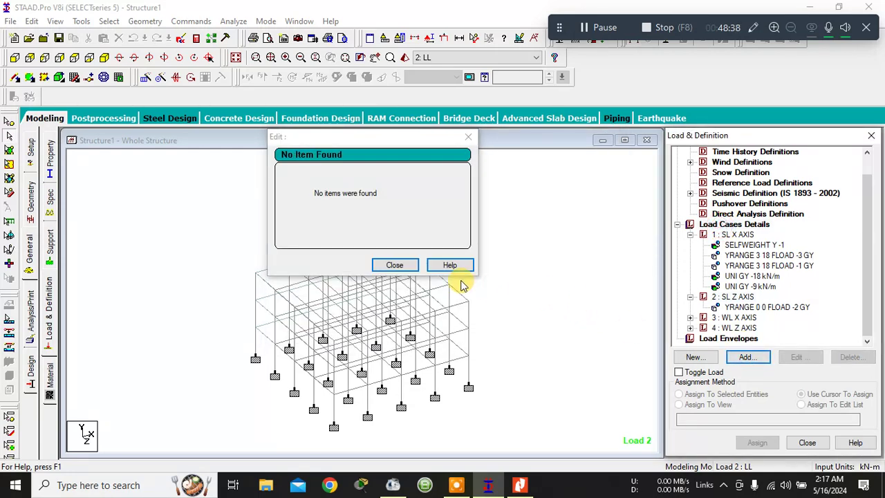
click(405, 264)
click(707, 229)
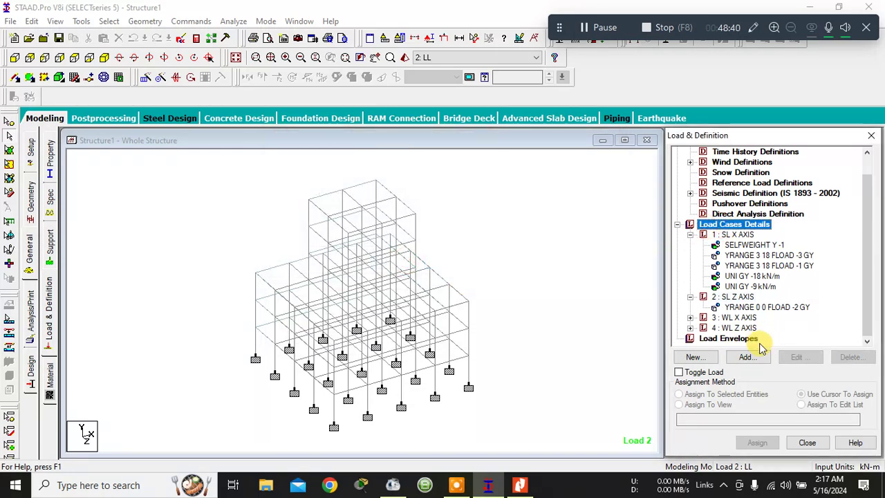
click(747, 356)
click(497, 176)
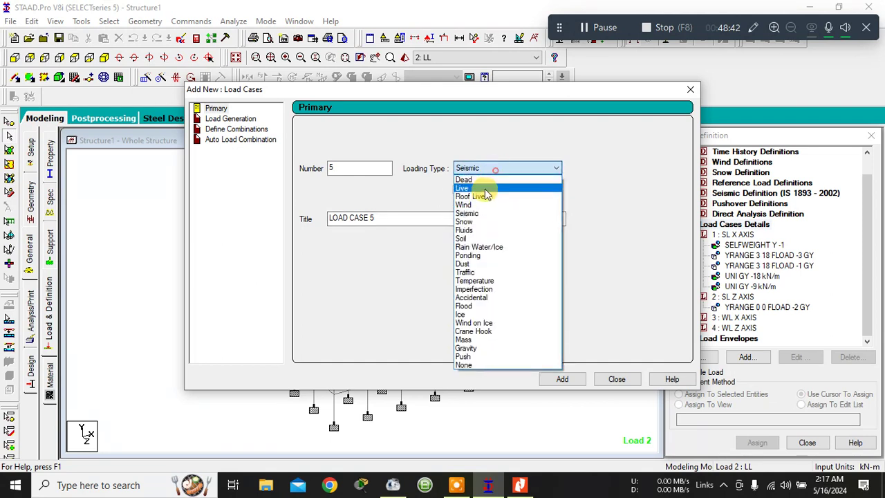
click(481, 181)
click(415, 216)
text(DL)
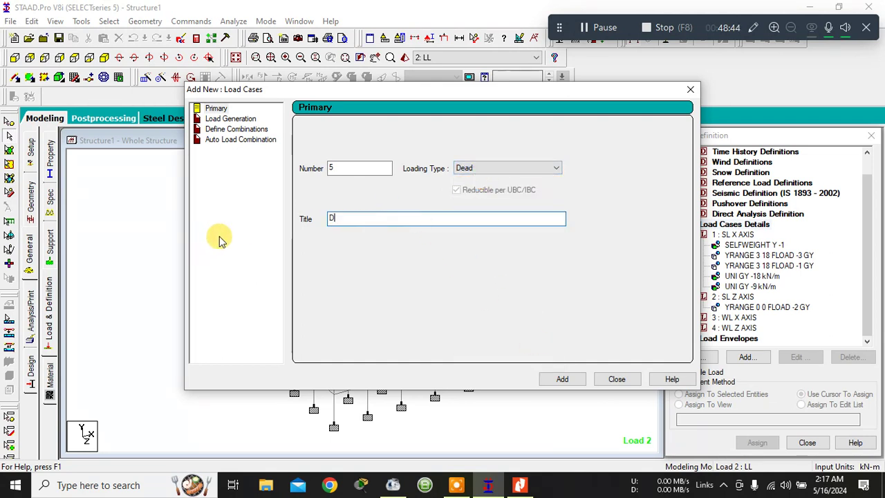
click(563, 380)
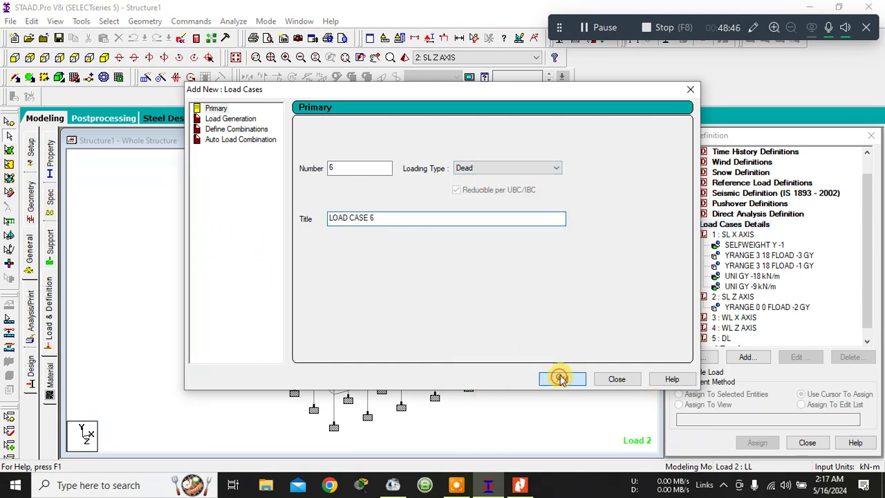
- Add a new primary load case with loading type Live and the title L.L
click(502, 169)
click(485, 188)
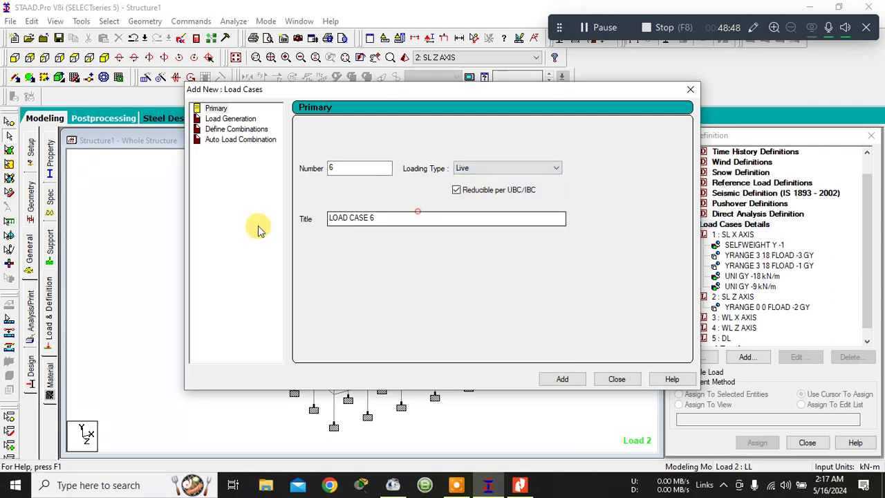
click(349, 218)
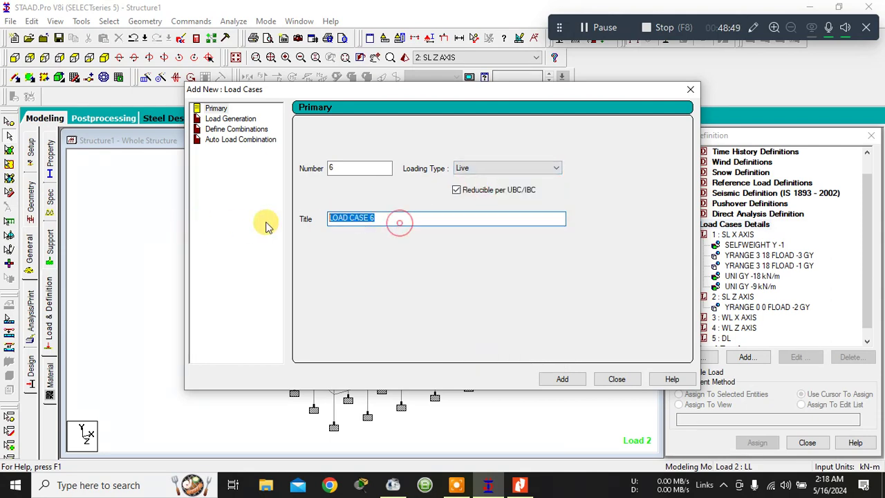
click(562, 379)
click(612, 379)
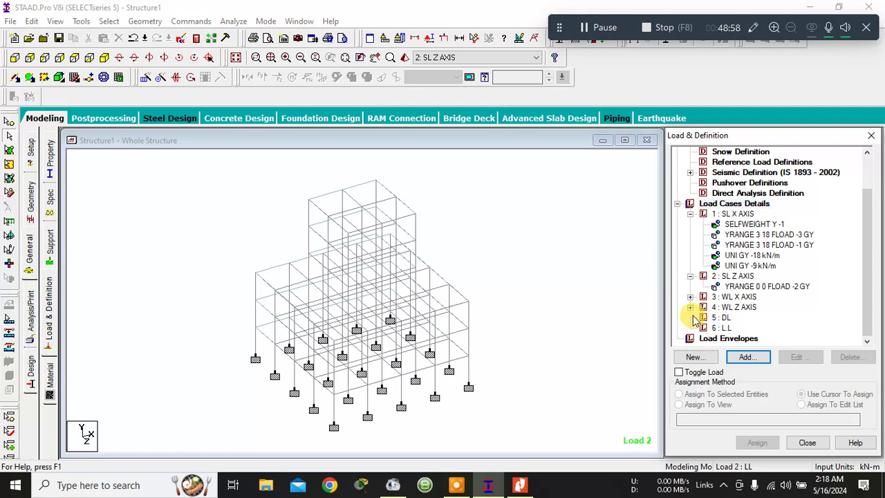
- Add a selfweight load in the Y direction with factor -1 to load case 5: DL
click(719, 318)
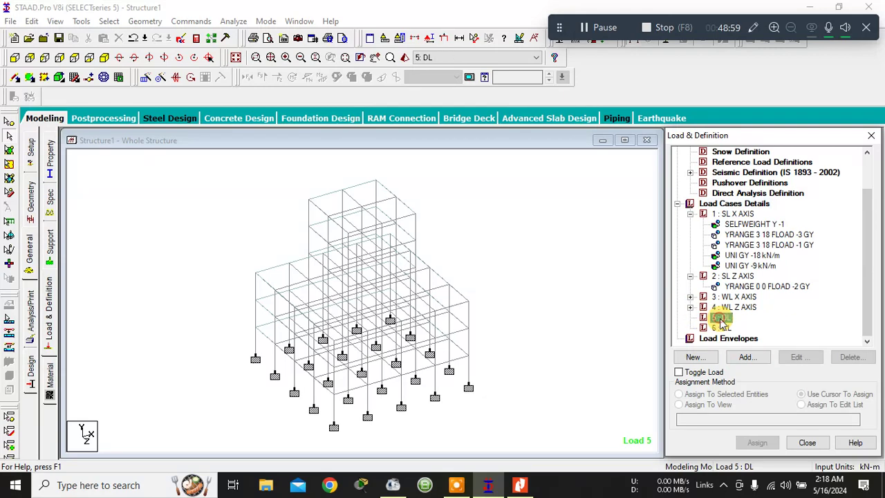
click(752, 357)
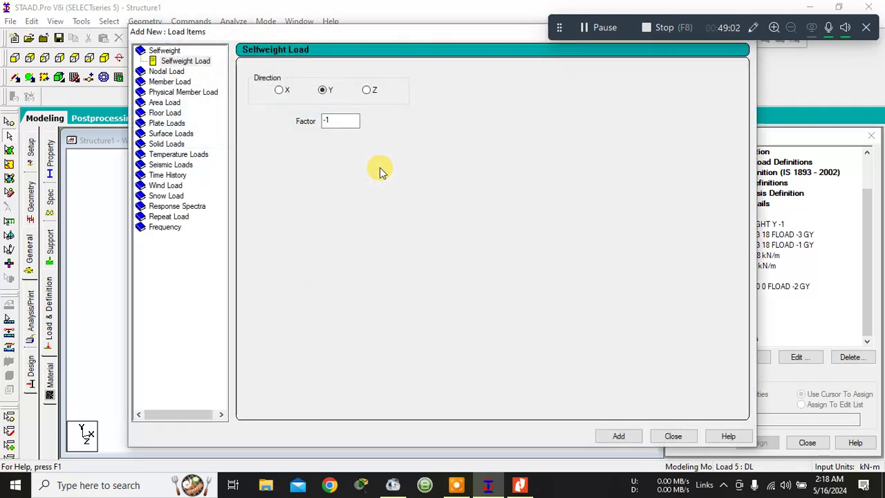
click(610, 439)
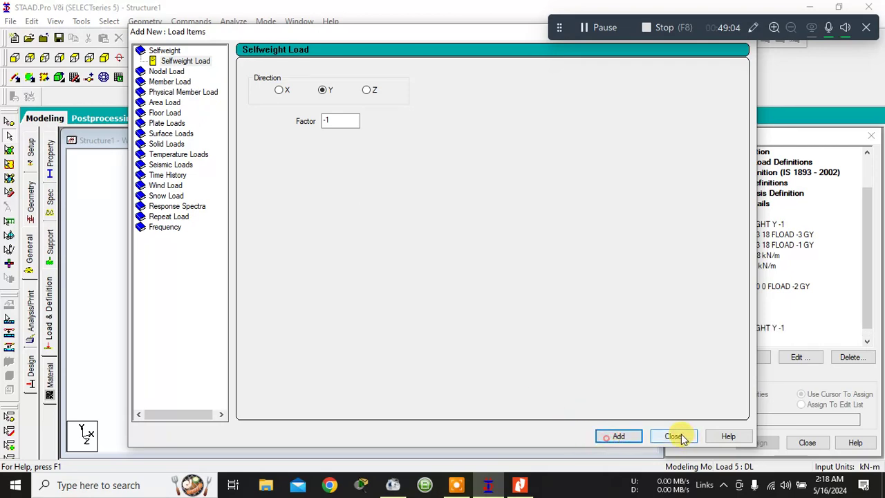
click(673, 436)
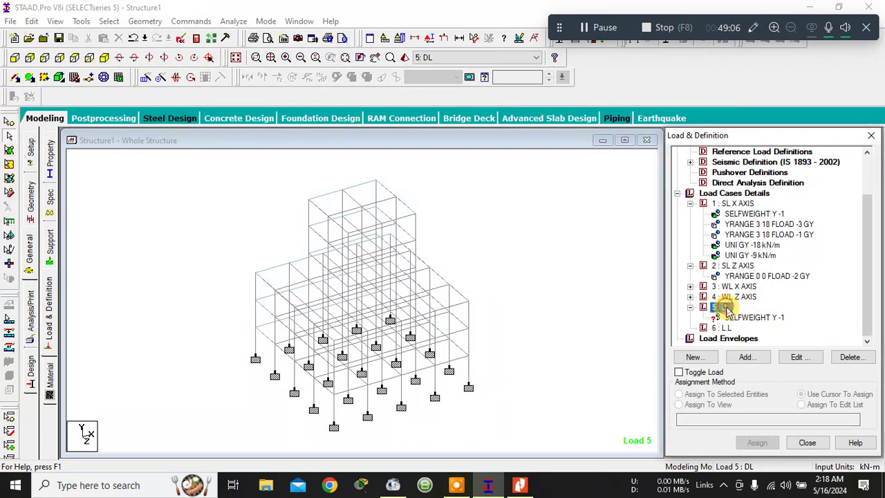
- Add a floor load of -3 kN/m2 in Global Y to load case 5: DL, with a Y range of 3 to 18 m
click(725, 308)
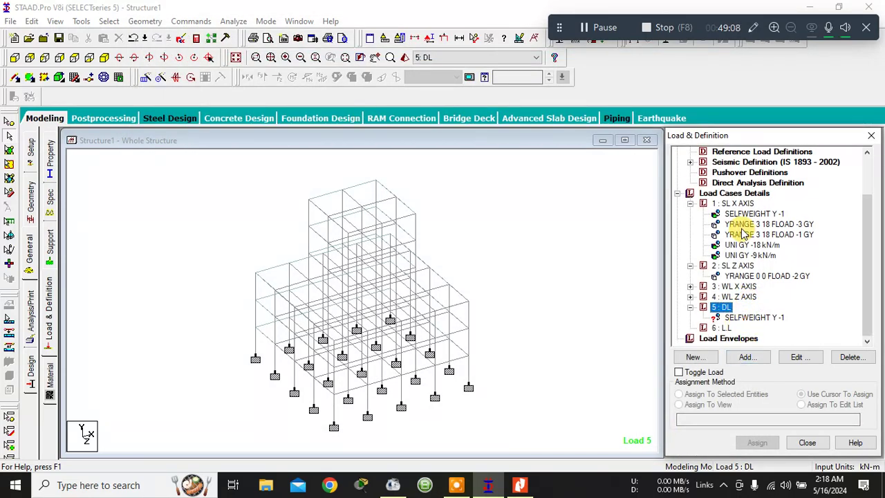
click(747, 358)
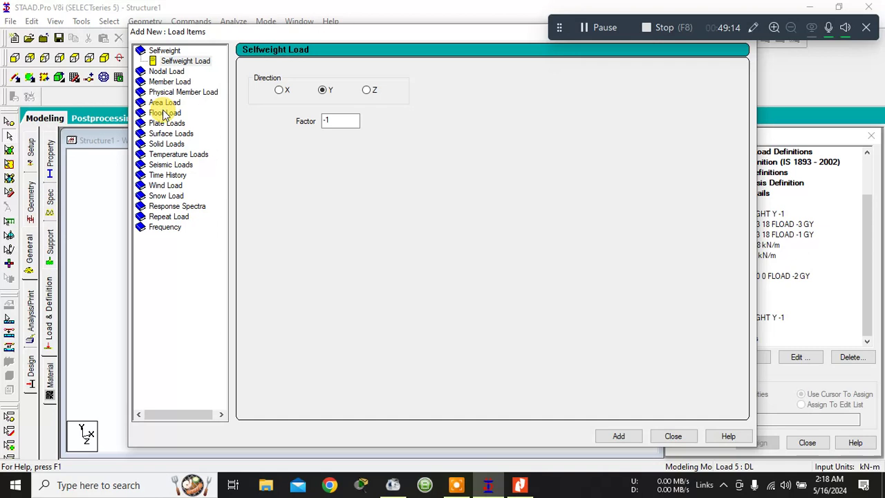
click(164, 112)
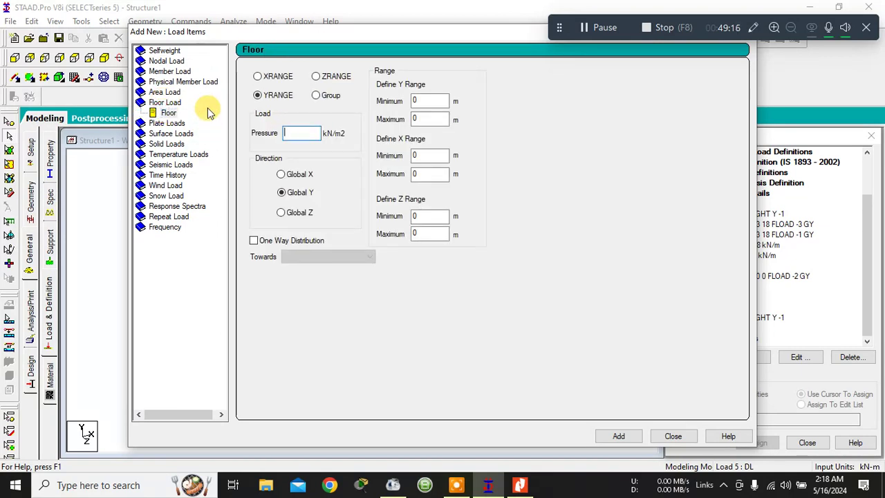
click(293, 132)
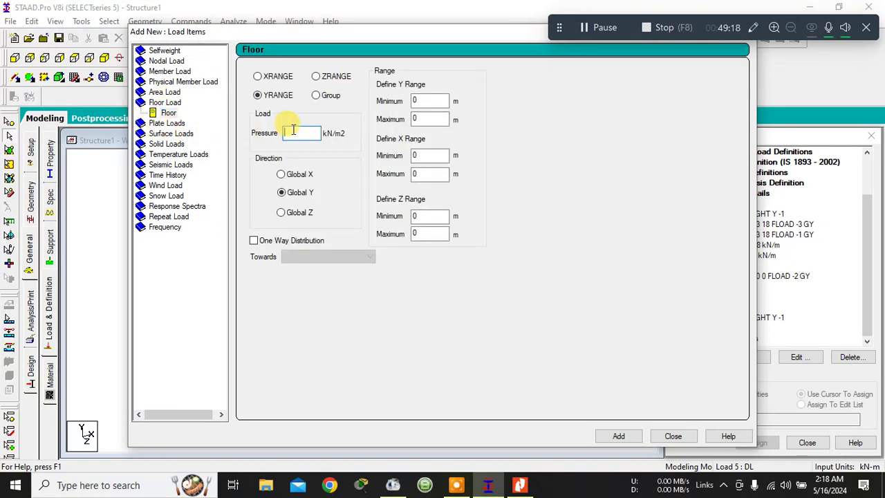
double_click(415, 100)
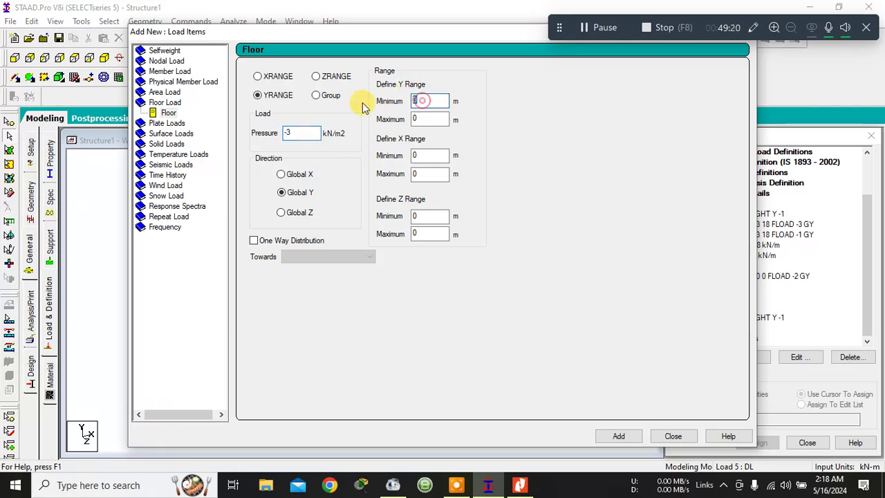
click(421, 119)
text(18)
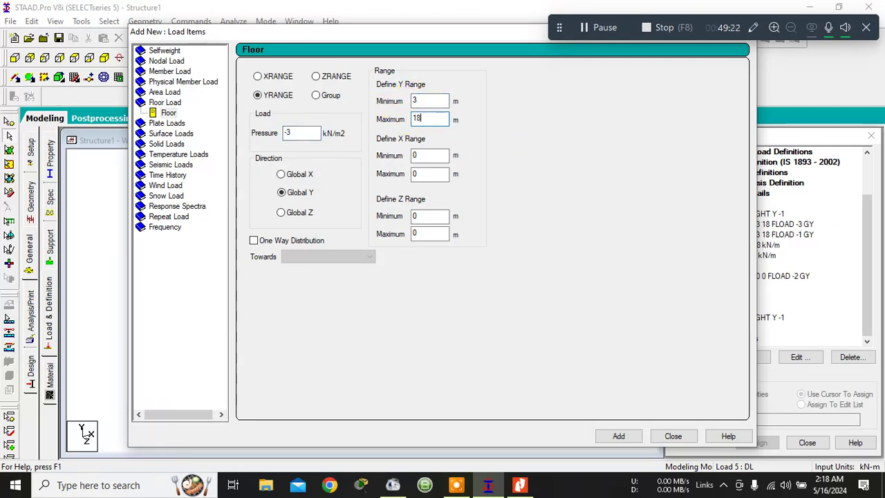
click(617, 436)
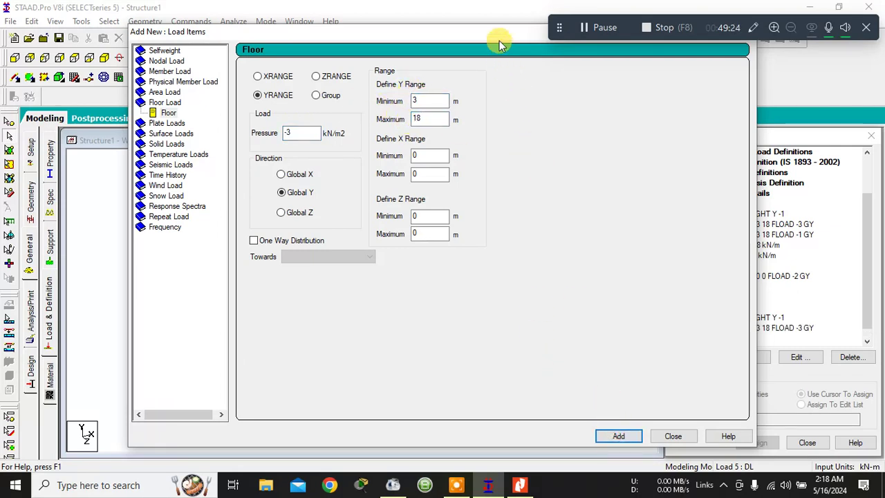
- Add a second floor load of -1 kN/m2 over the same Y range to load case 5: DL, and decline the auto save
drag(507, 36, 336, 25)
drag(139, 124, 120, 122)
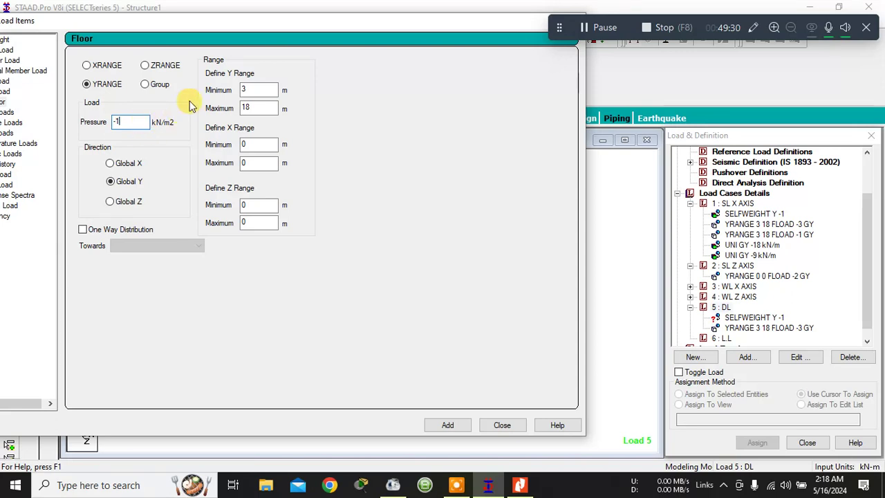
text(-1)
click(450, 425)
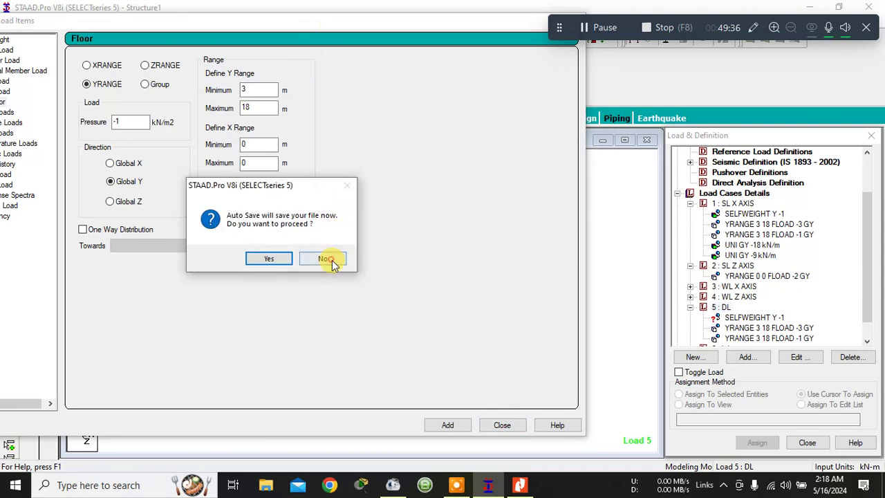
click(331, 258)
- Add a uniform member force of -18 kN/m in the GY direction to load case 5: DL
click(59, 60)
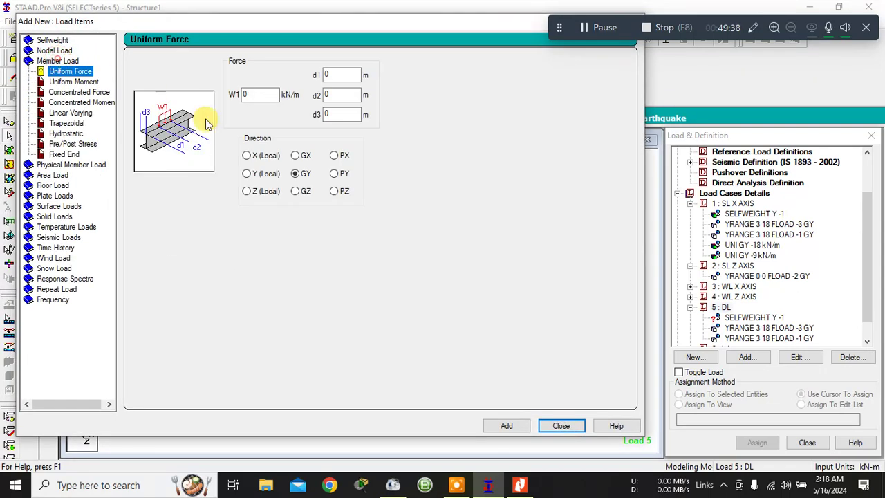
double_click(263, 94)
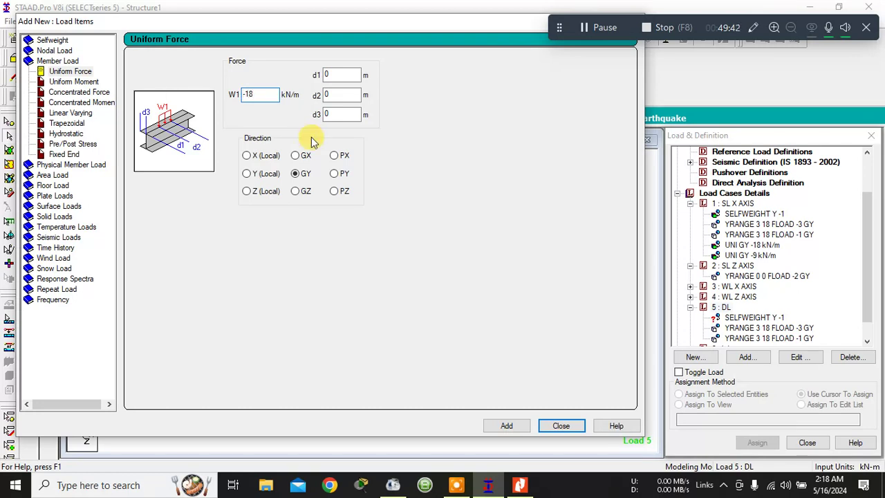
click(522, 428)
- Add another uniform member force of -9 kN/m in the GY direction to load case 5: DL and finish adding load items
double_click(258, 95)
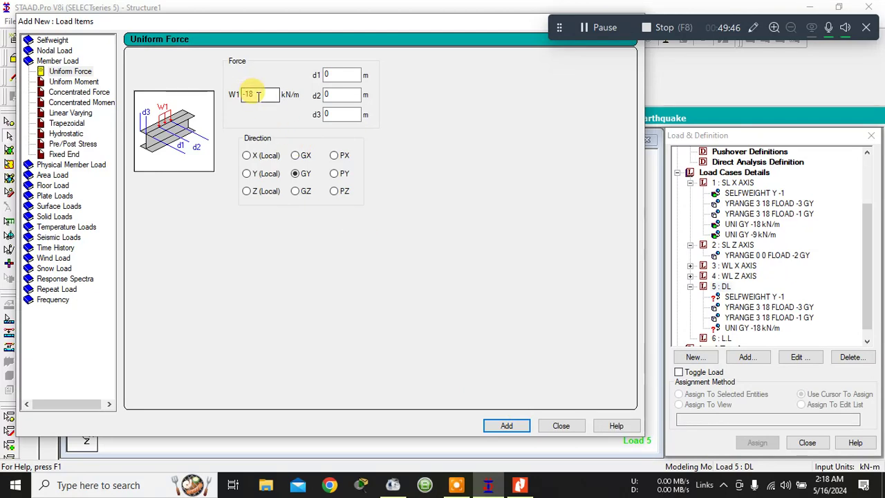
text(-9)
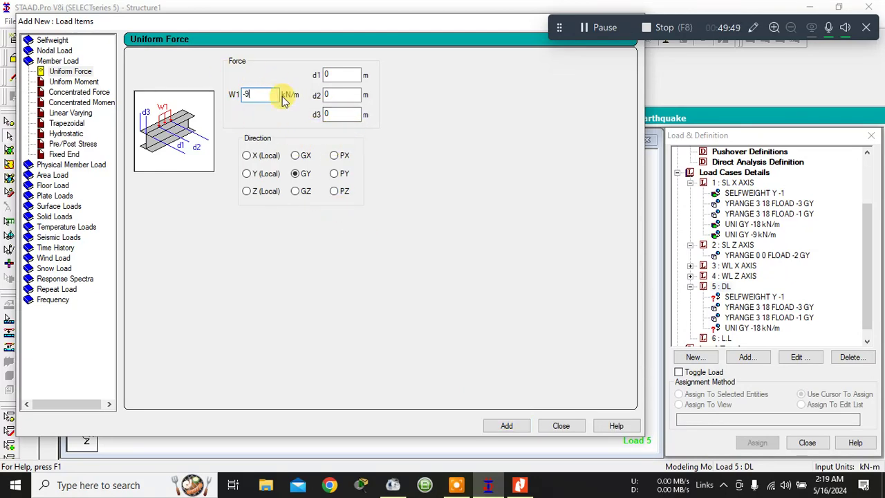
click(507, 425)
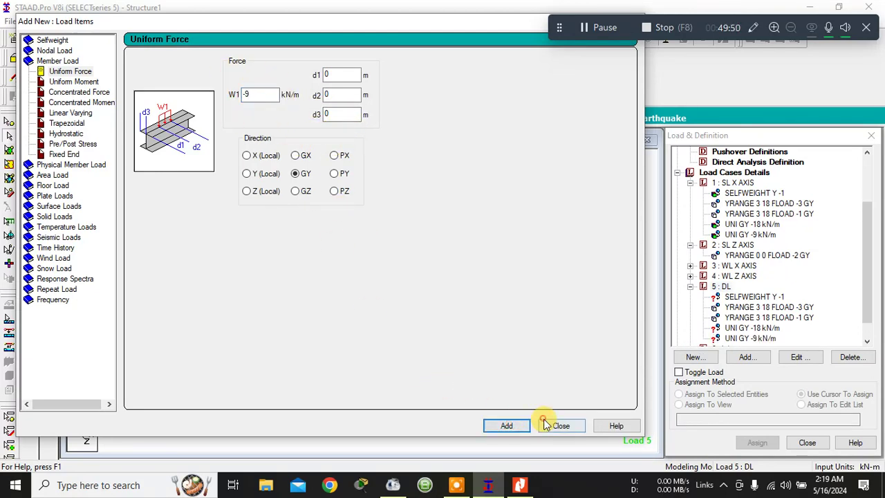
click(556, 425)
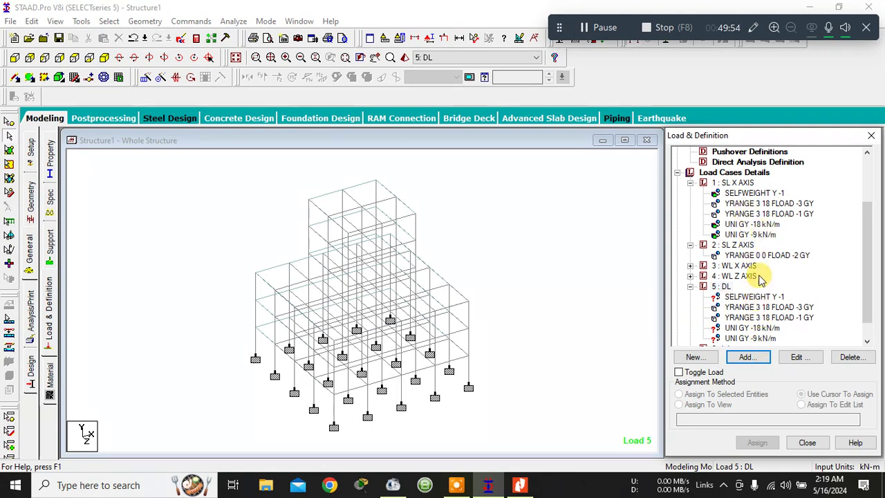
- Delete the selfweight, both floor loads and both uniform member loads from load case 1: SL X AXIS
click(761, 194)
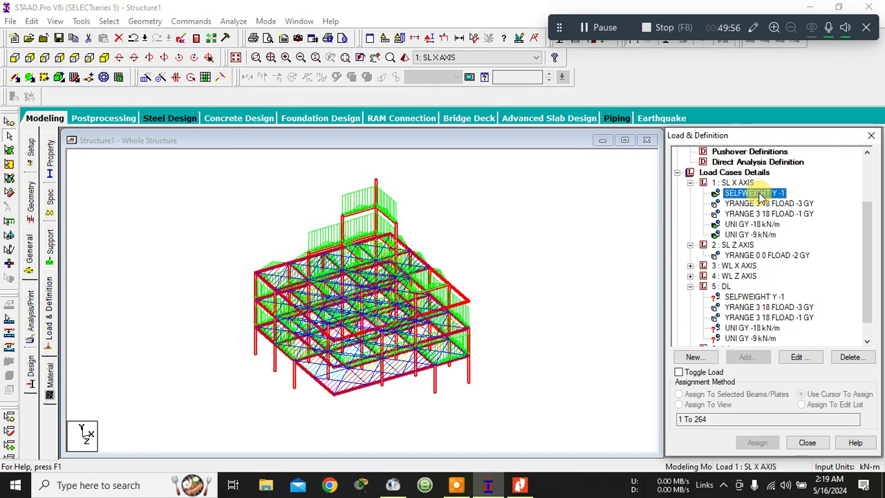
click(840, 357)
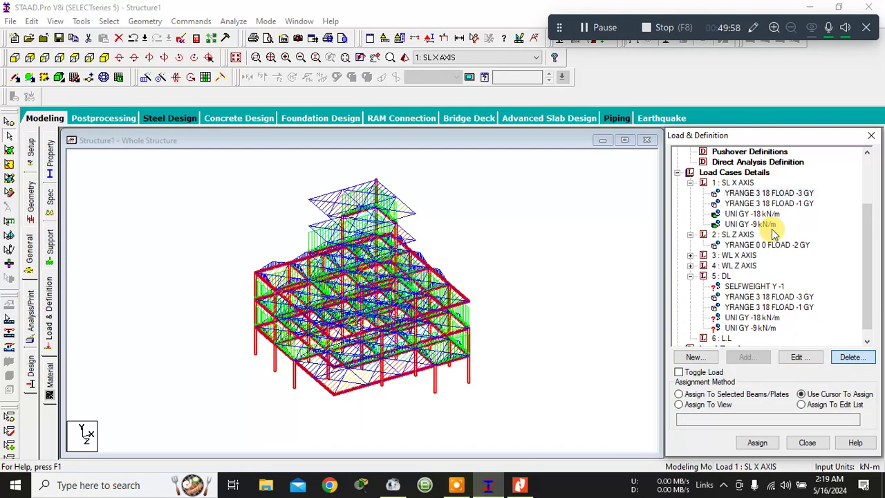
click(757, 193)
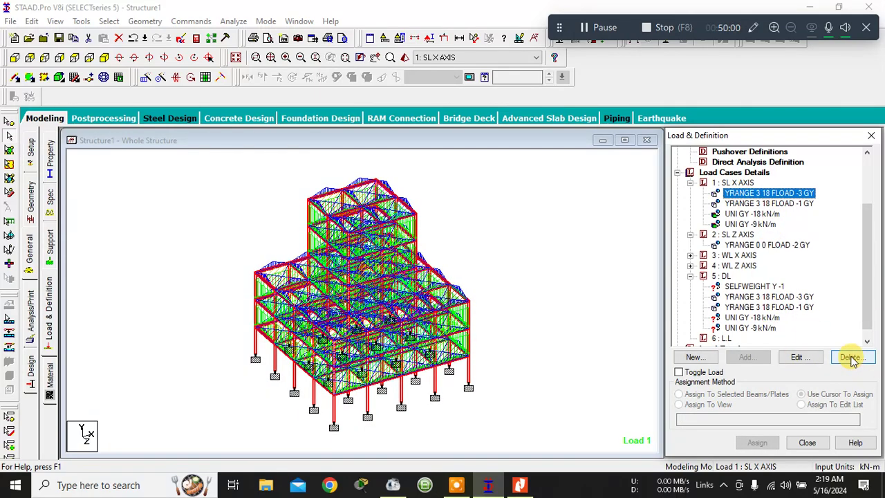
click(851, 358)
click(850, 357)
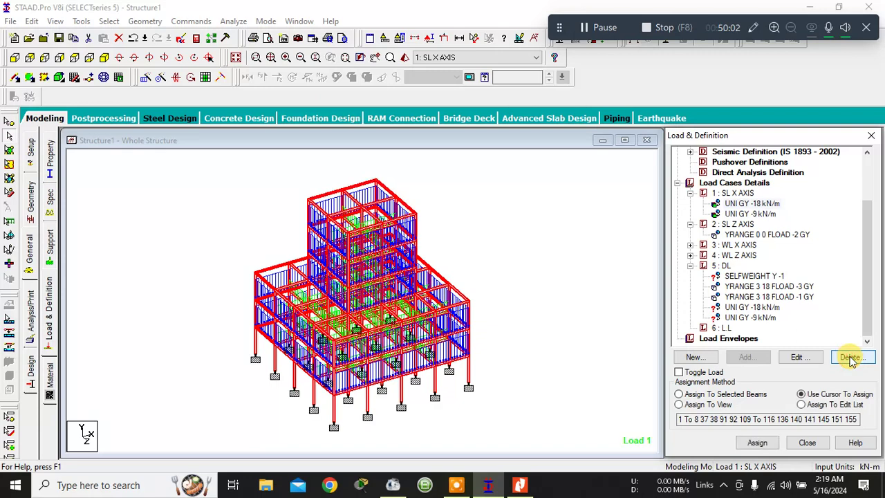
click(850, 358)
click(851, 358)
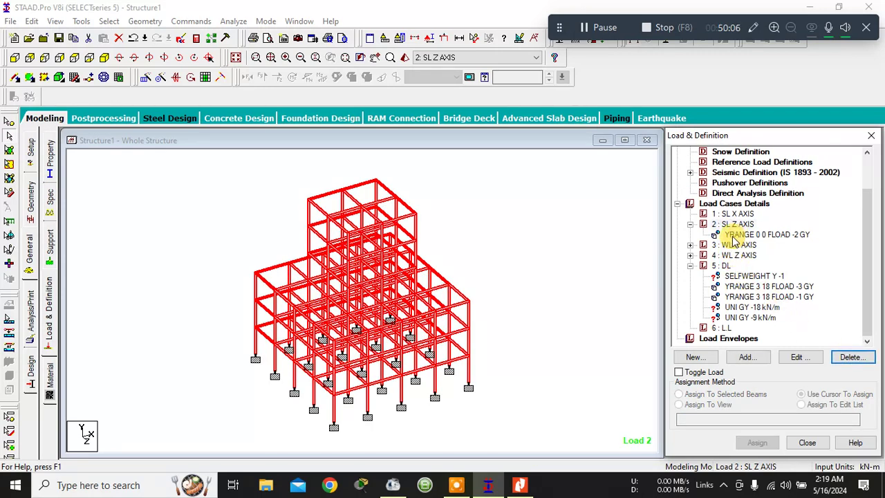
- Add a floor load of -2 kN/m2 in Global Y to load case 6: L.L, with a Y range of 3 to 18 m
click(721, 328)
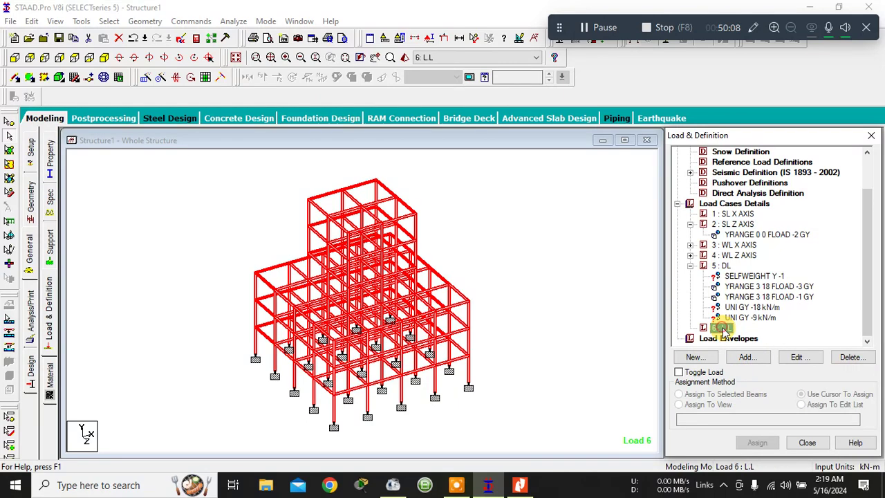
click(751, 359)
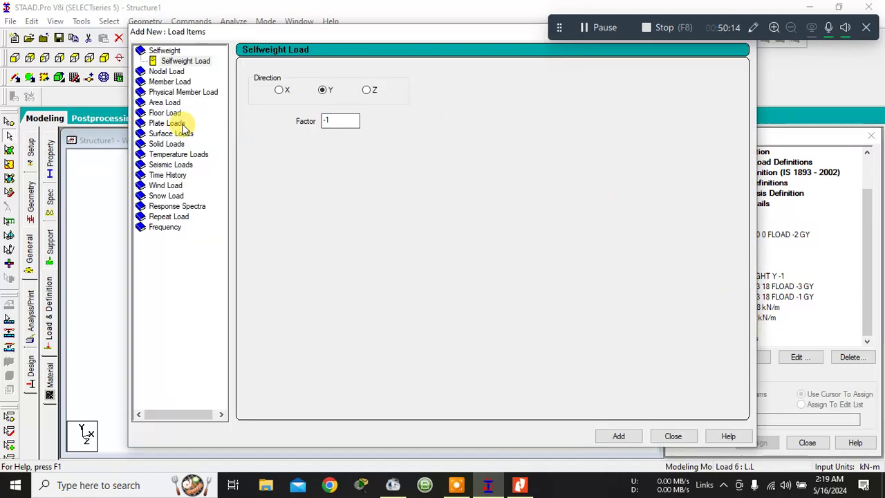
click(164, 113)
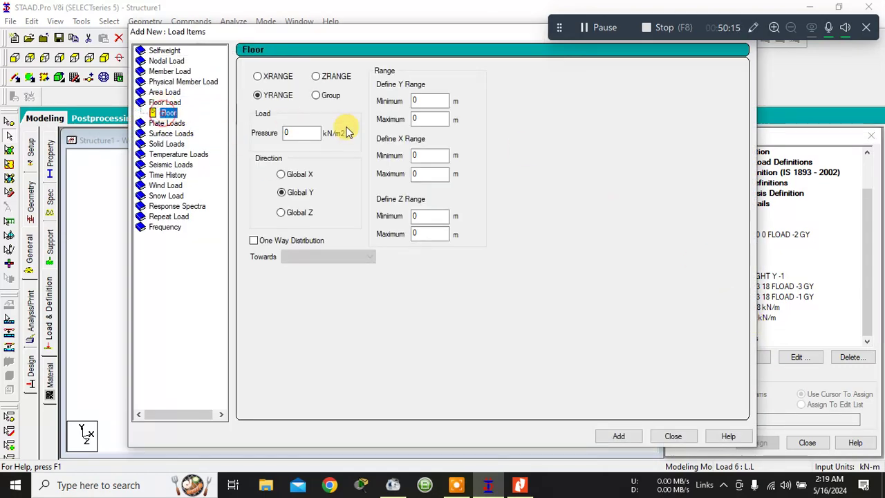
double_click(294, 132)
text(-2)
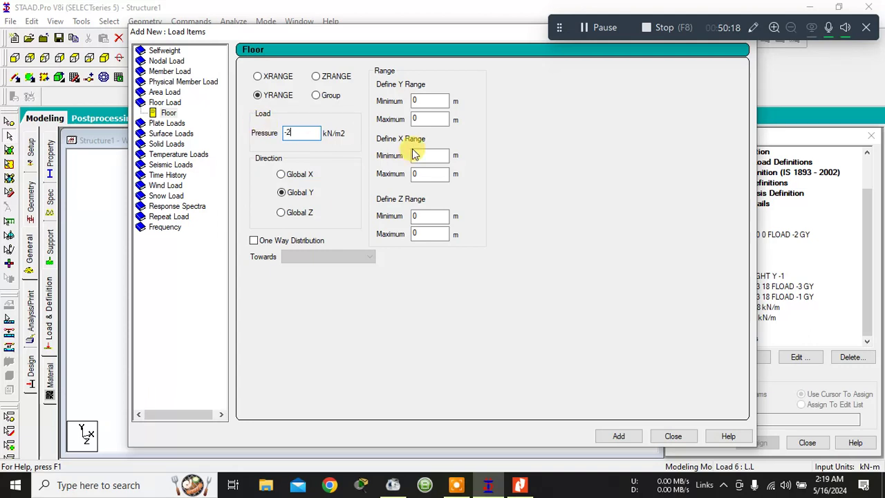
double_click(423, 101)
text(3)
double_click(427, 118)
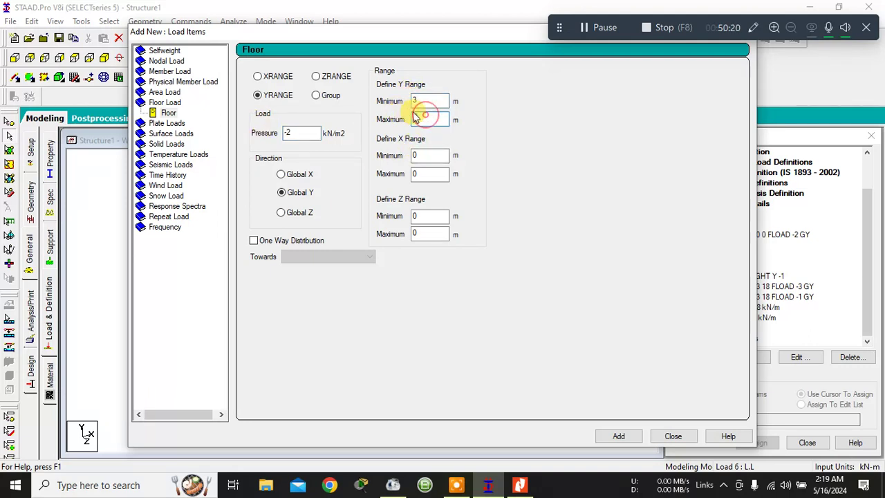
text(18)
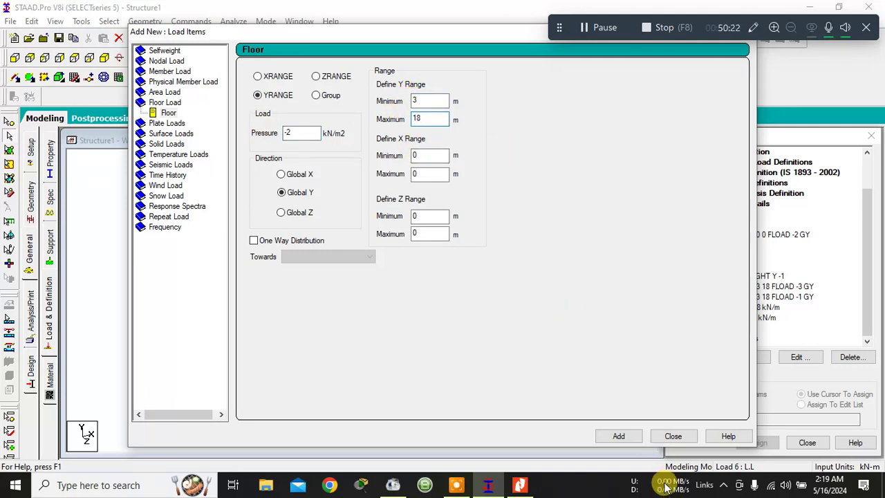
click(619, 436)
click(673, 436)
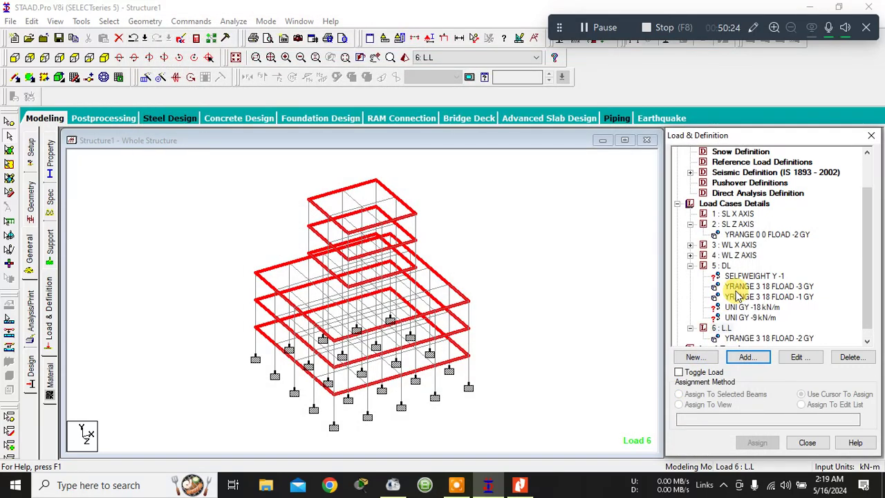
- Delete the YRANGE 0 0 FLOAD -2 GY floor load from load case 2: SL Z AXIS
click(761, 235)
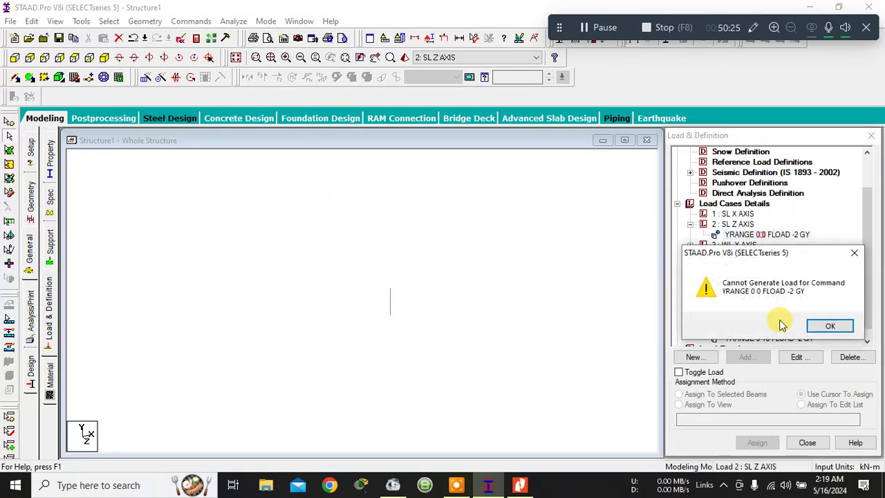
click(855, 253)
click(744, 235)
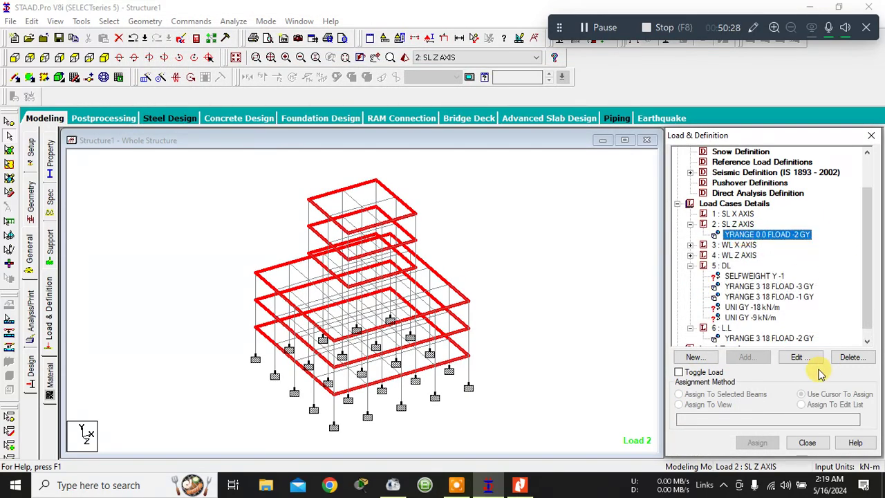
click(844, 357)
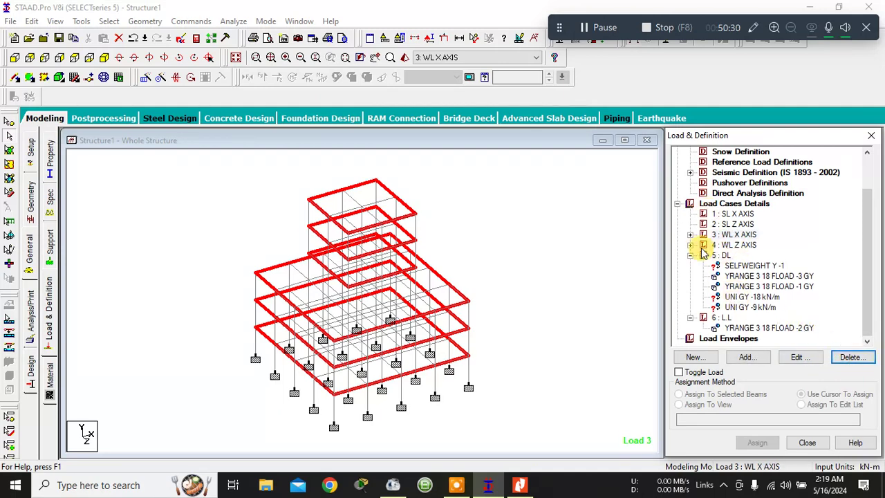
- Assign the selfweight load of load case 5: DL to all members in the view
click(739, 266)
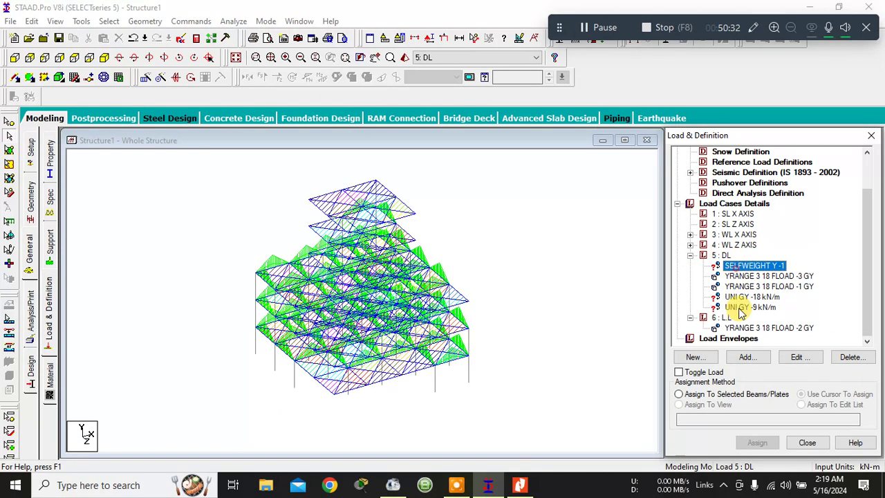
click(699, 406)
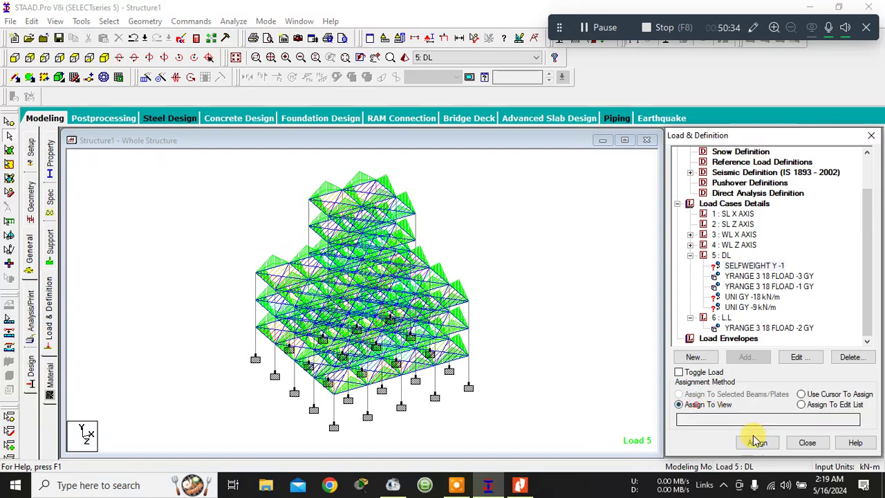
click(757, 441)
click(794, 326)
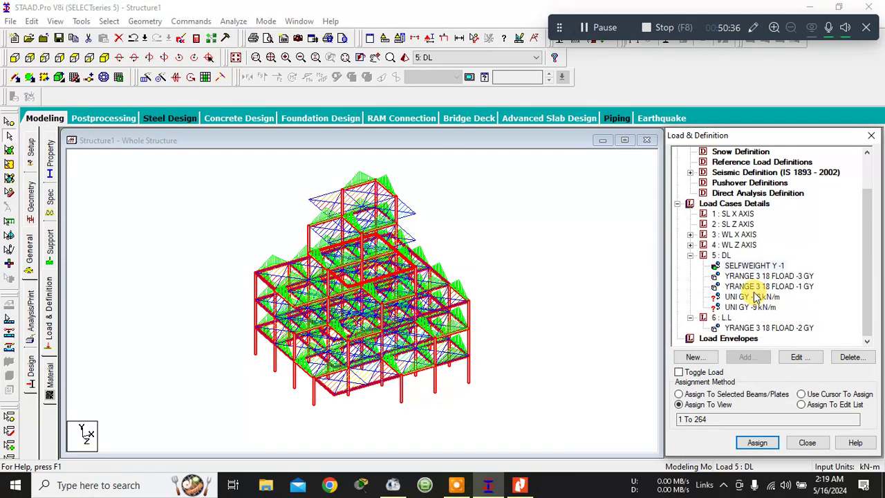
- Inspect the uniform force settings of the -18 kN/m member load in load case 5: DL
click(740, 297)
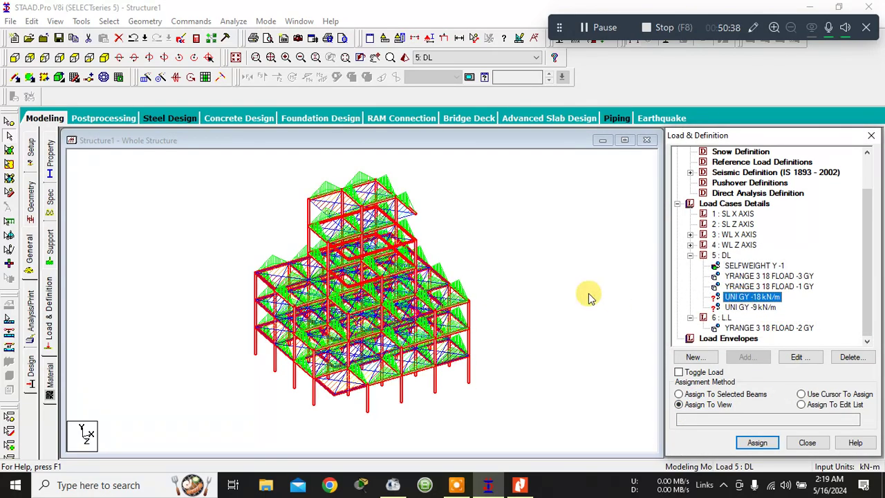
click(559, 288)
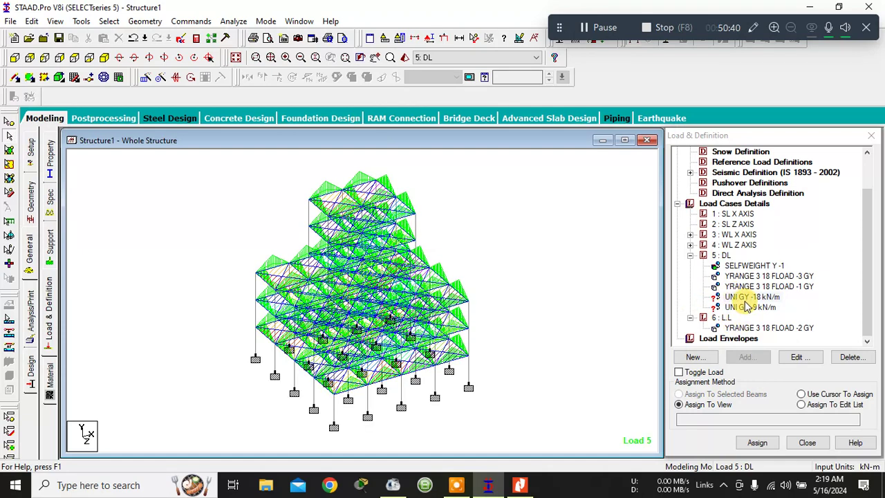
click(743, 298)
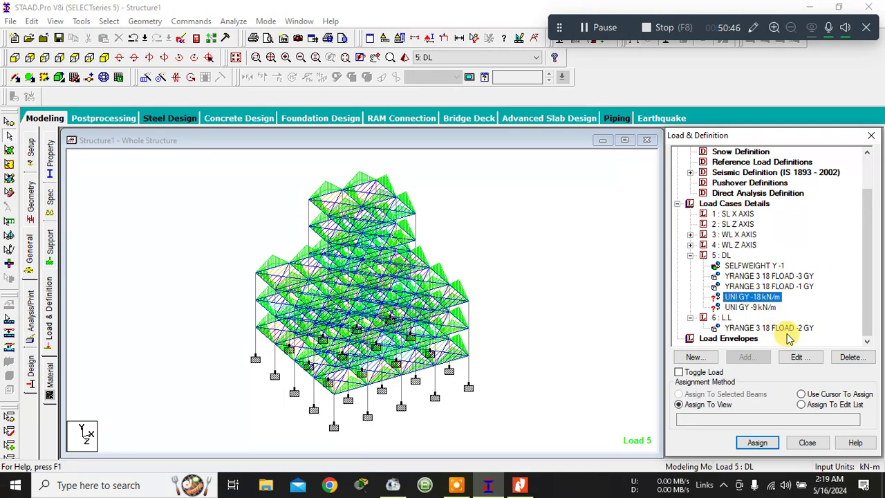
click(799, 359)
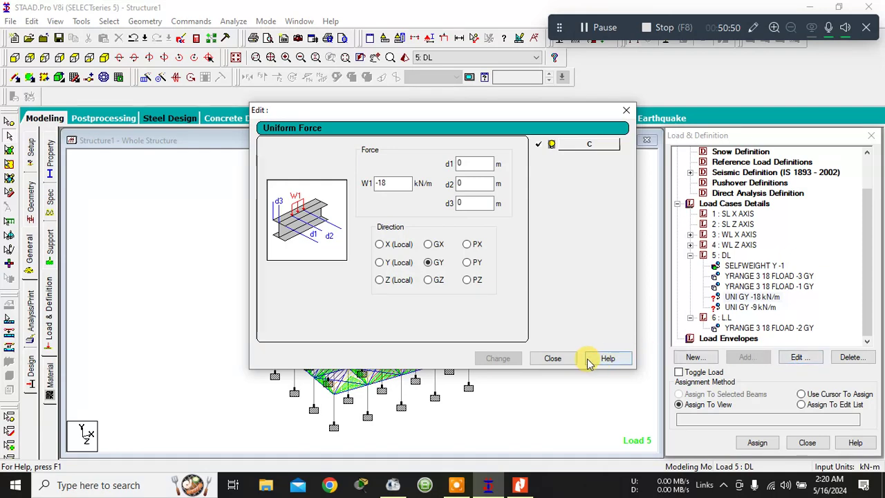
click(553, 359)
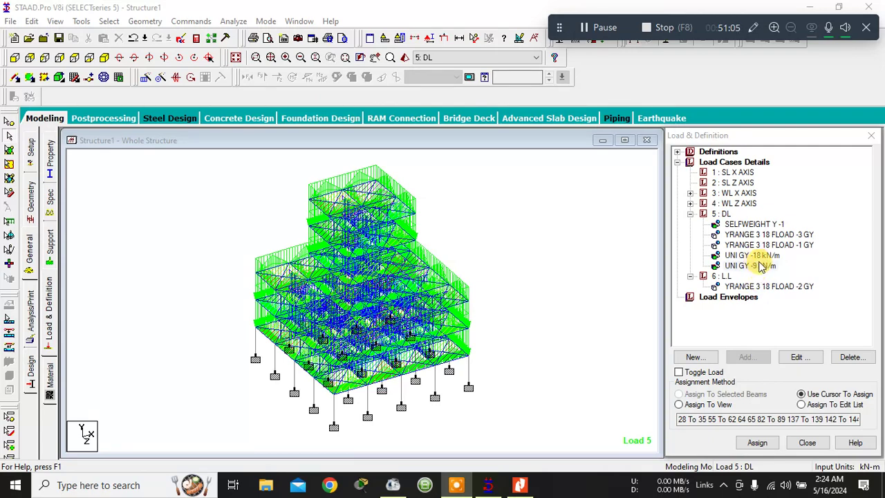
- Add a seismic load in the X direction with factor 1 to load case 1: SL X AXIS
click(729, 173)
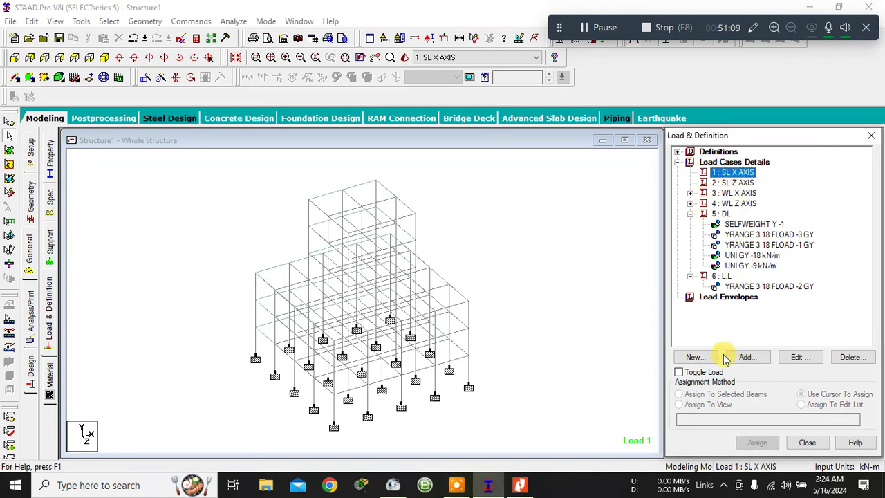
click(749, 356)
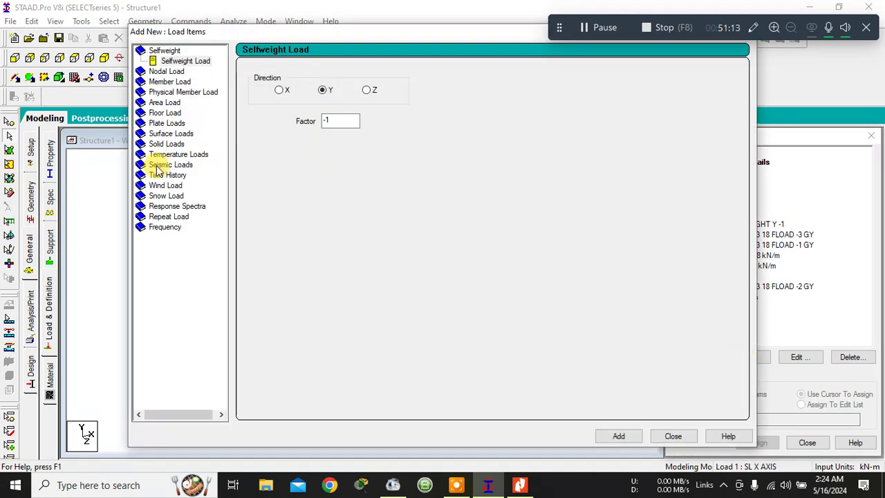
click(160, 166)
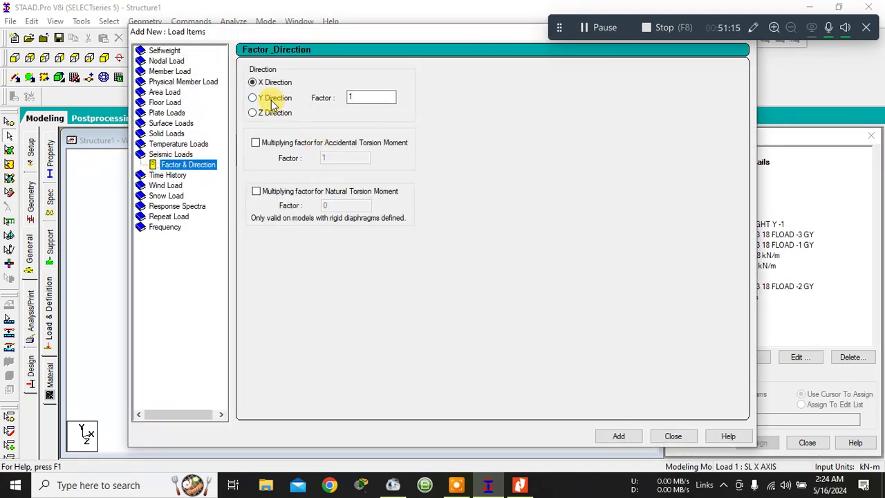
click(620, 437)
click(678, 437)
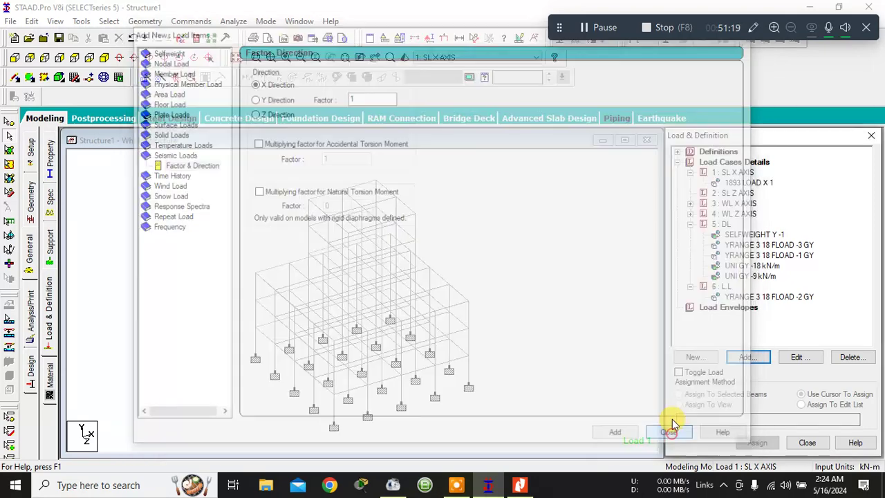
- Add a seismic load in the Z direction with factor 1 to load case 2: SL Z AXIS
click(727, 199)
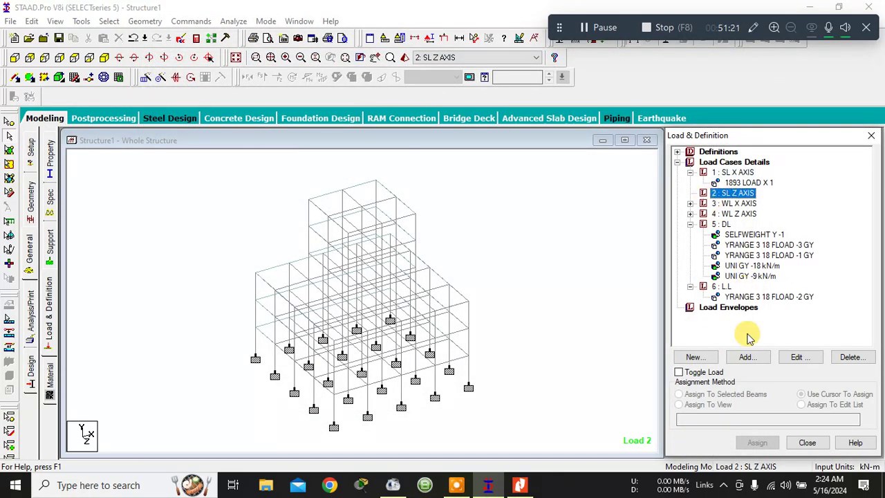
click(744, 357)
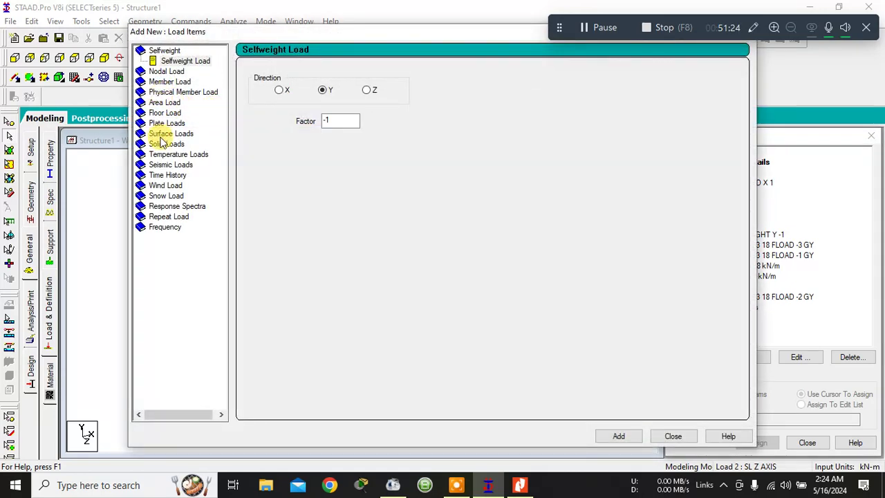
click(168, 164)
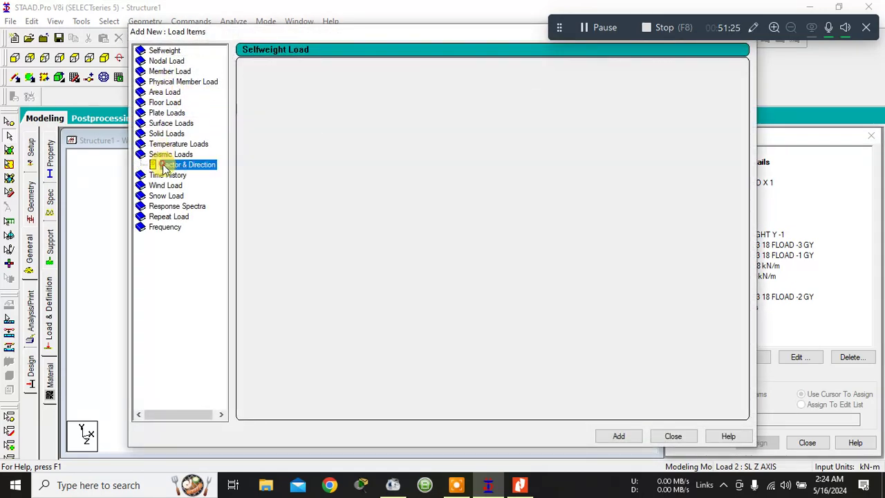
click(253, 112)
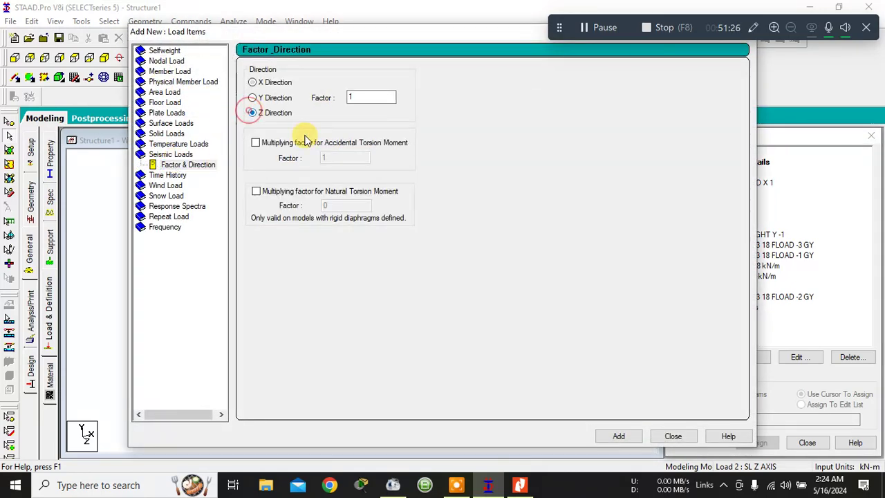
click(615, 437)
click(673, 437)
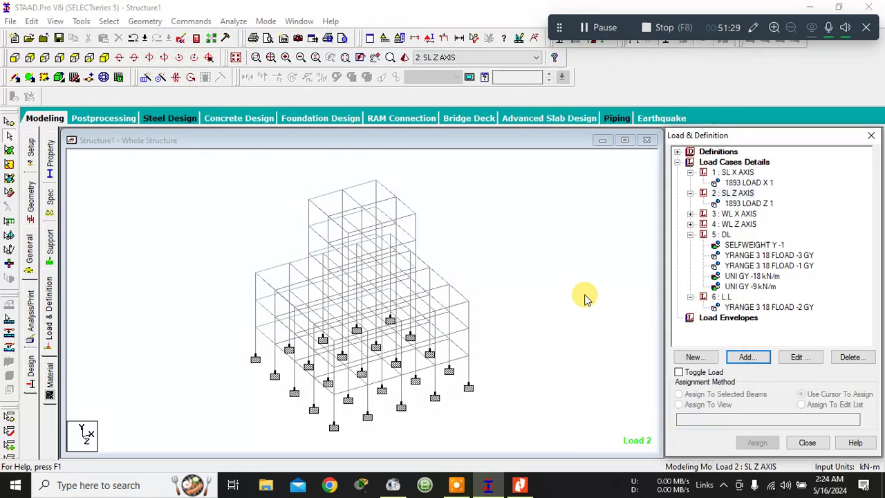
- Add a Perform Analysis command with the No Print option and run the analysis
click(29, 333)
click(413, 381)
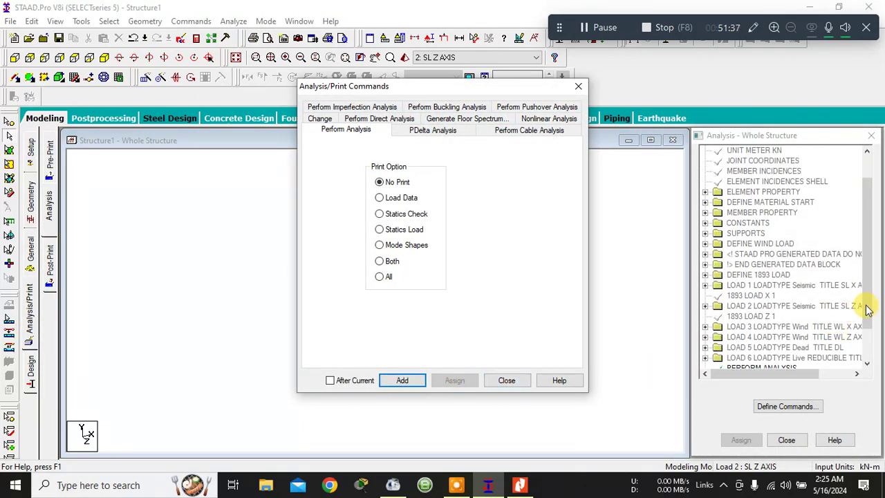
click(506, 380)
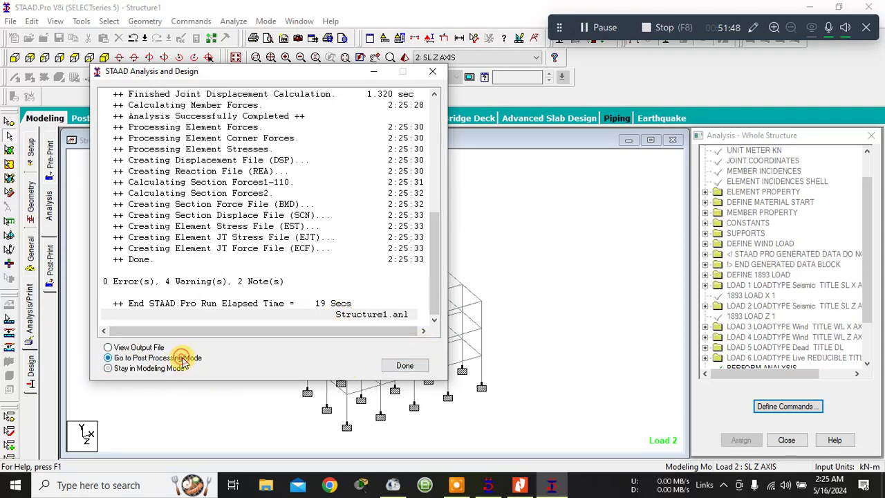
- Go to post-processing mode with all six load cases selected for the results
click(400, 369)
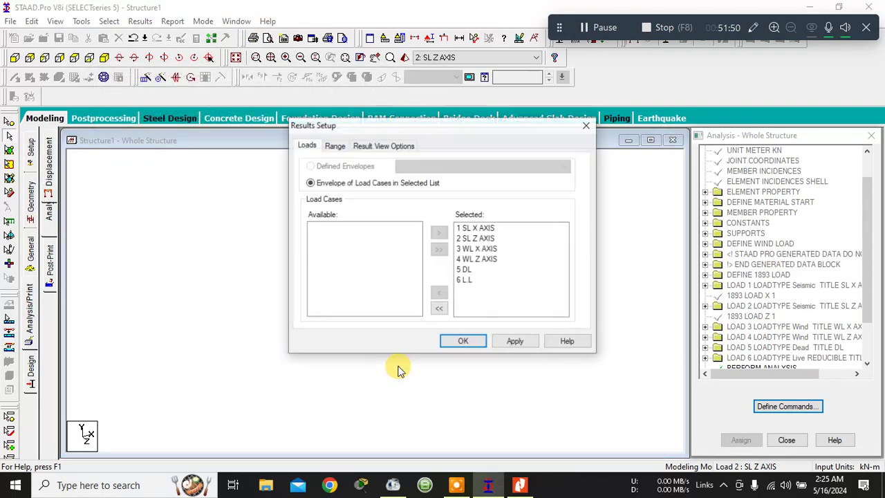
click(502, 341)
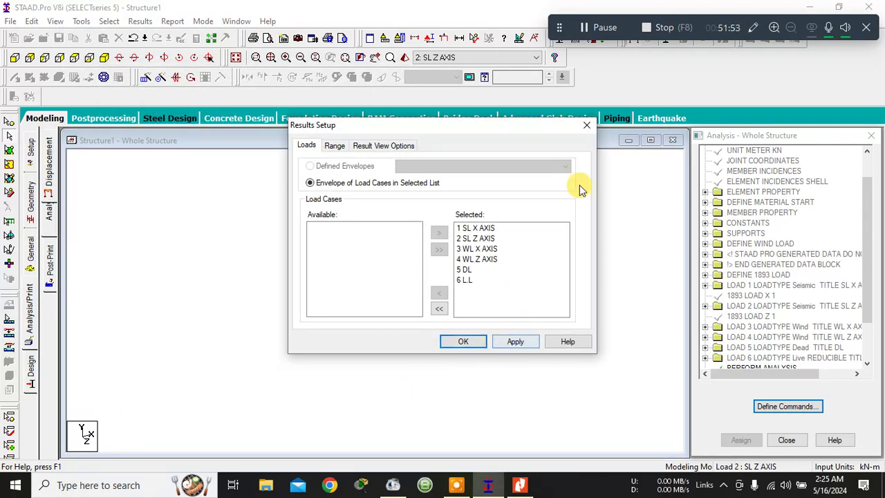
click(587, 128)
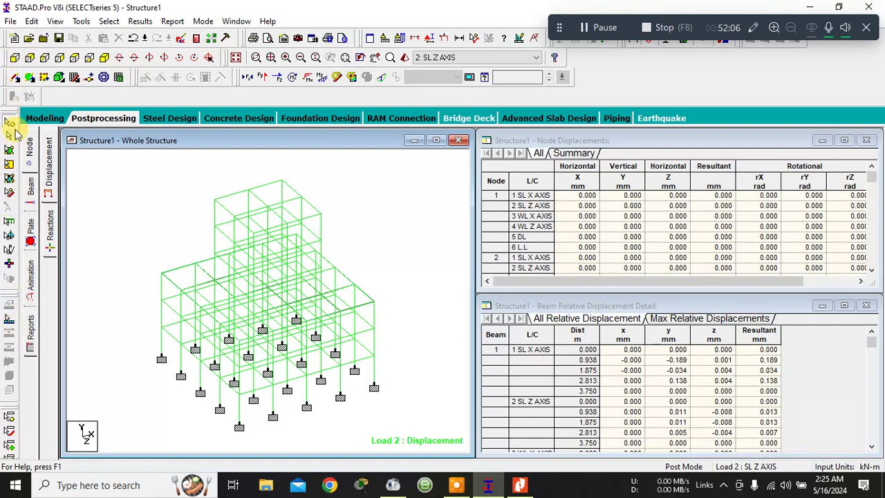
- Return to modeling and generate automatic load combinations from the ACI code, category Table1, deleting the existing result files
click(40, 118)
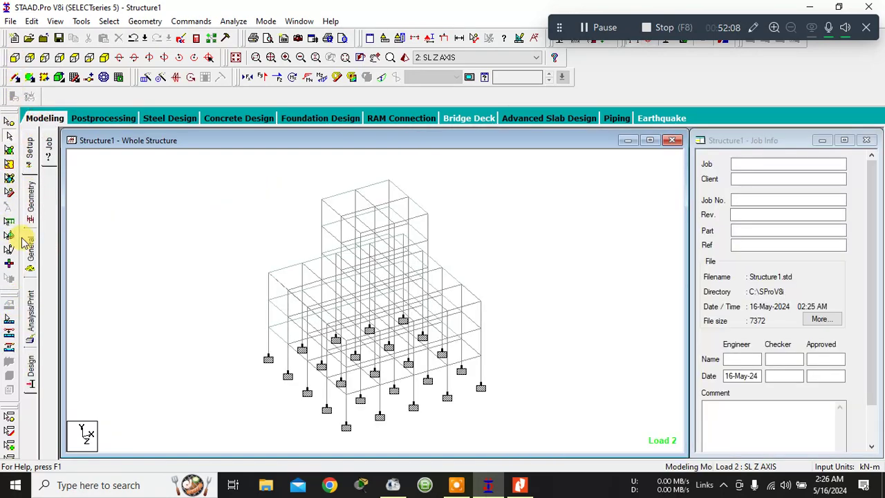
click(30, 247)
click(49, 319)
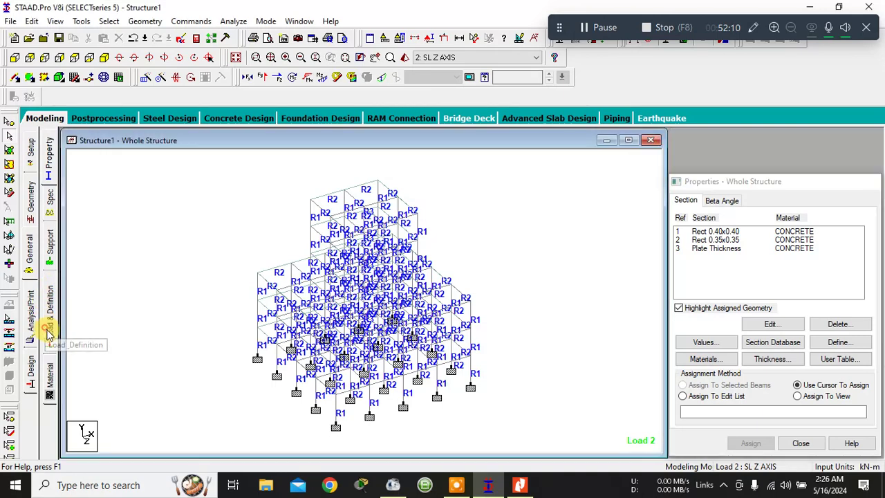
click(677, 162)
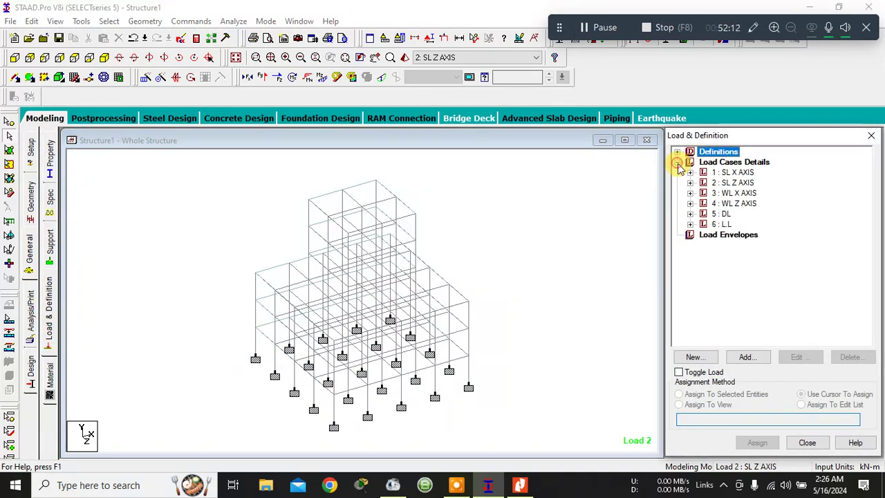
click(714, 163)
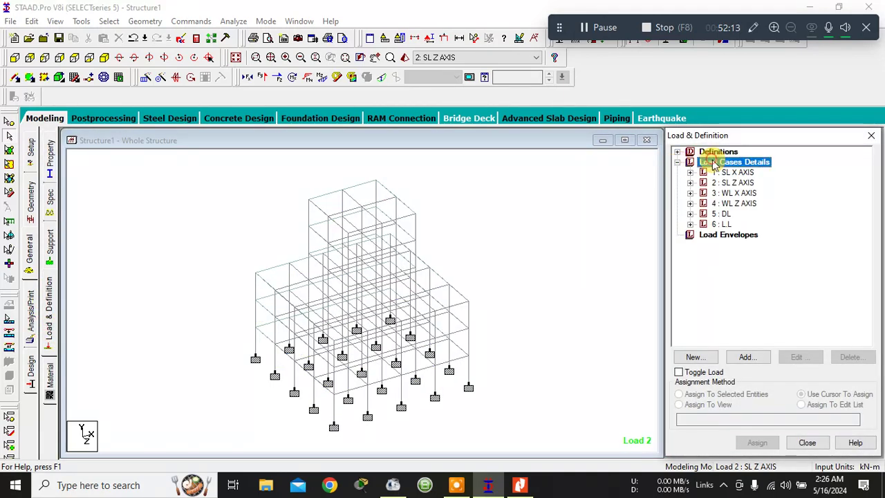
click(752, 363)
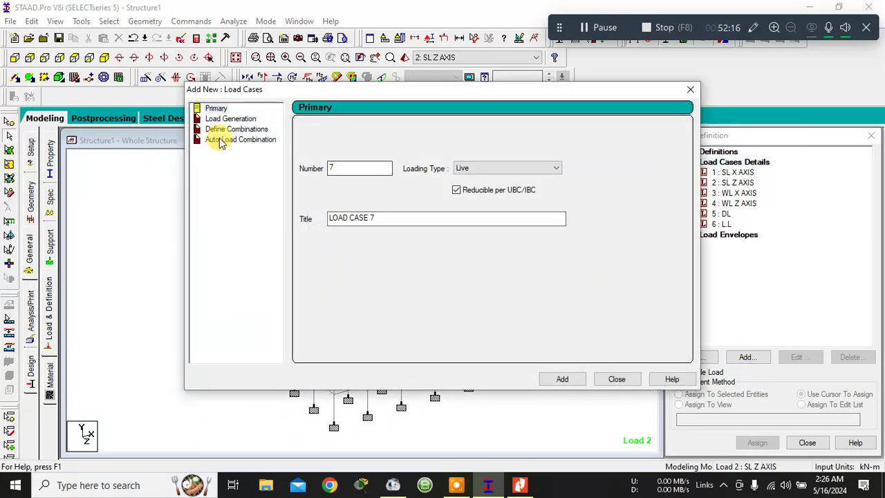
click(219, 141)
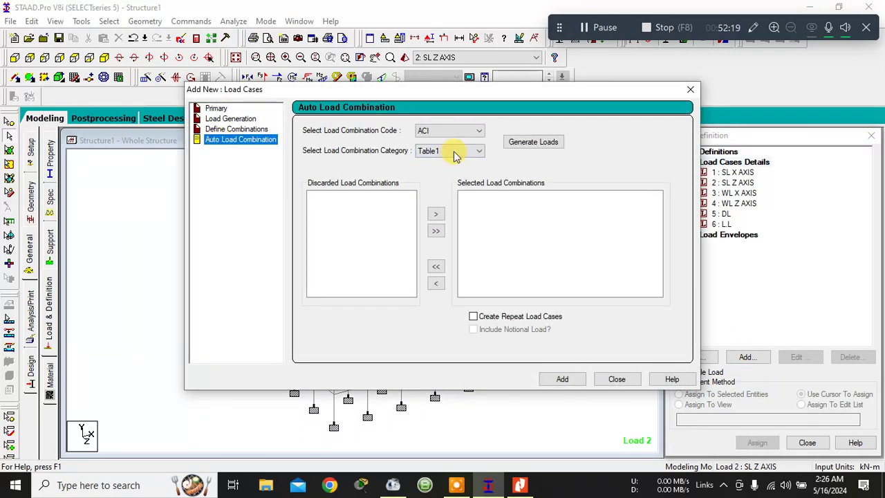
click(533, 143)
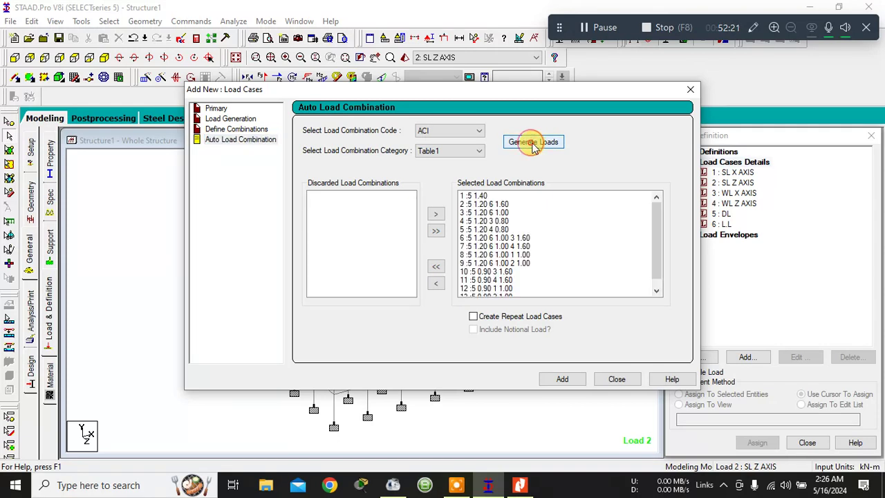
click(564, 380)
click(616, 379)
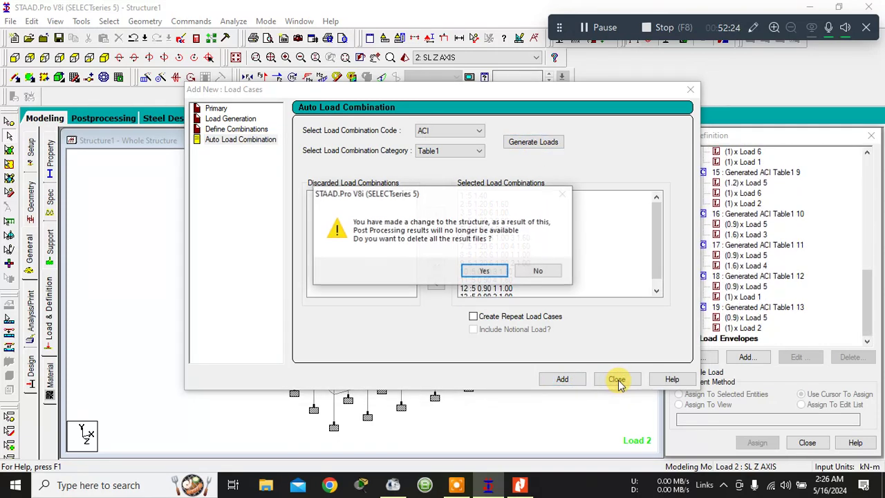
click(486, 271)
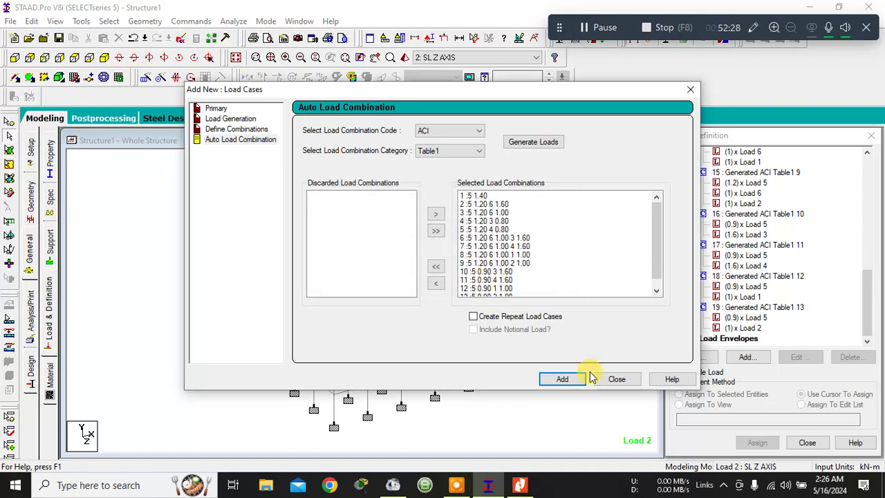
click(616, 379)
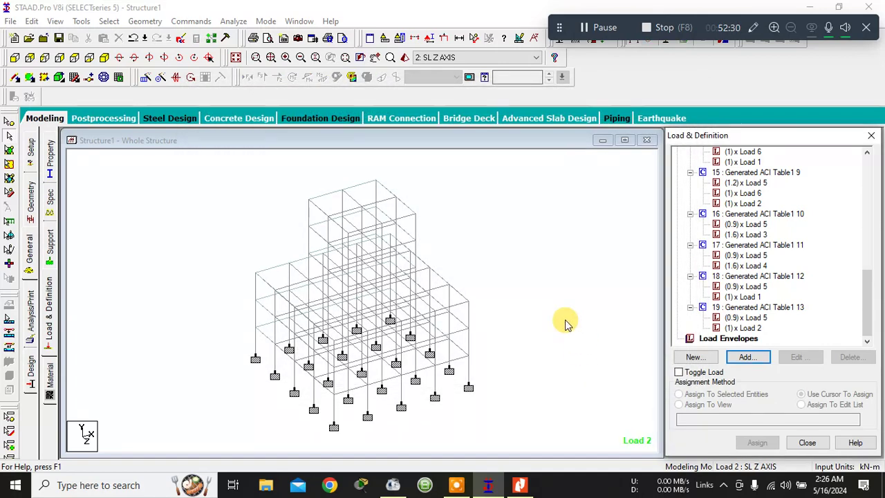
- Add another Perform Analysis command with No Print and run the analysis with the load combinations included
click(31, 321)
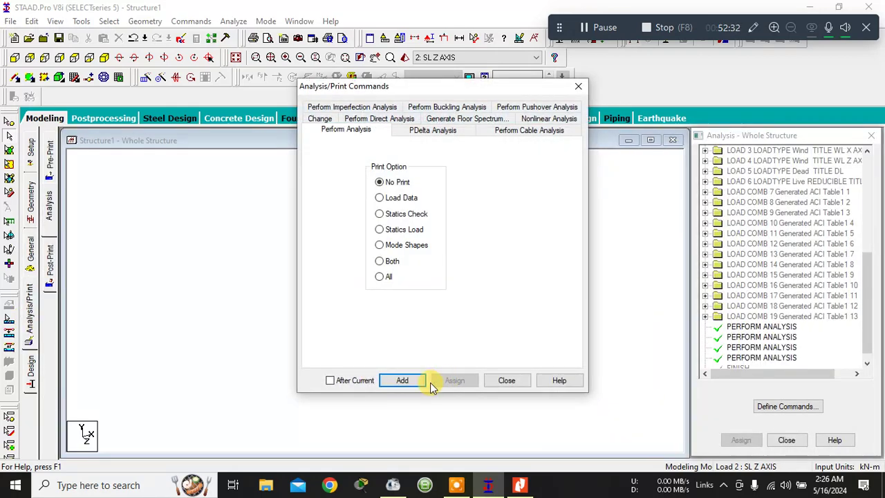
click(401, 381)
click(506, 380)
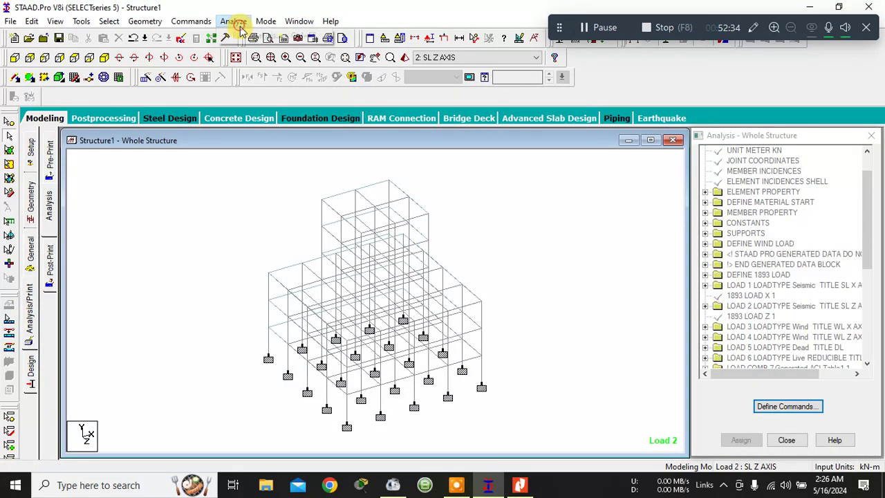
click(234, 22)
click(249, 36)
click(357, 255)
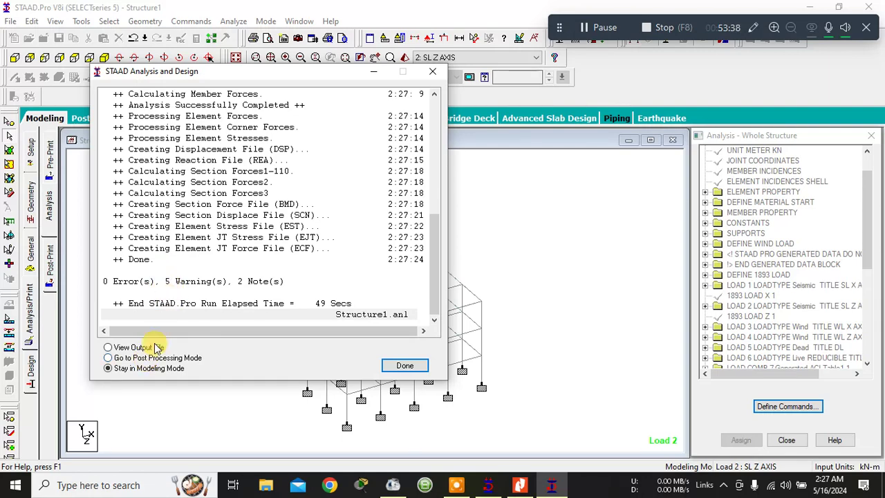
- Review the analysis output file through the load definitions, seismic base shear results and warnings to the end of the run
click(406, 366)
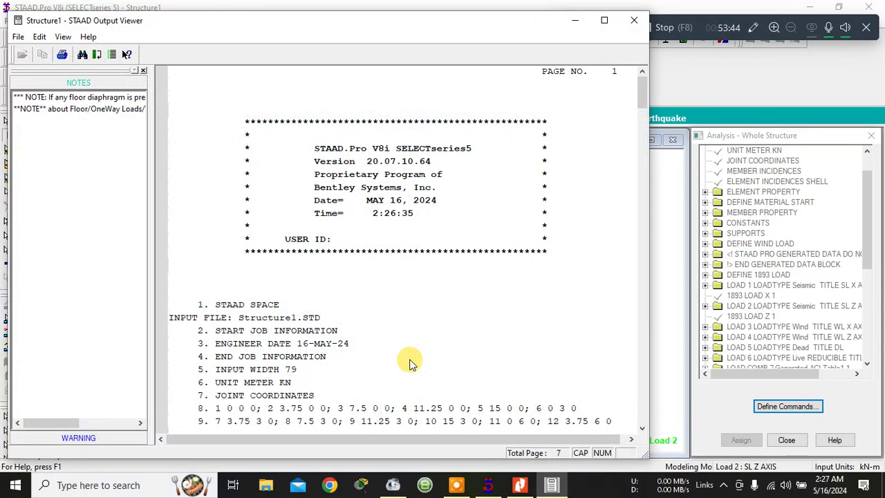
scroll(410, 289, down, 20)
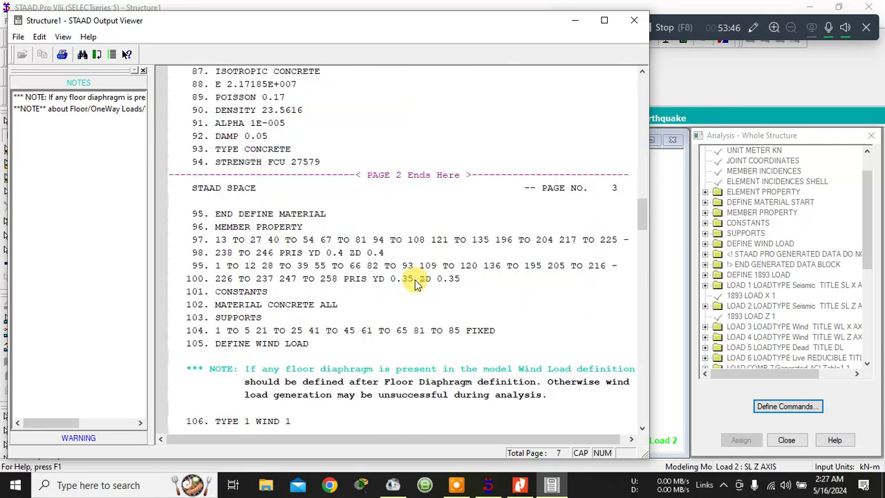
scroll(415, 284, up, 7)
scroll(415, 284, down, 2)
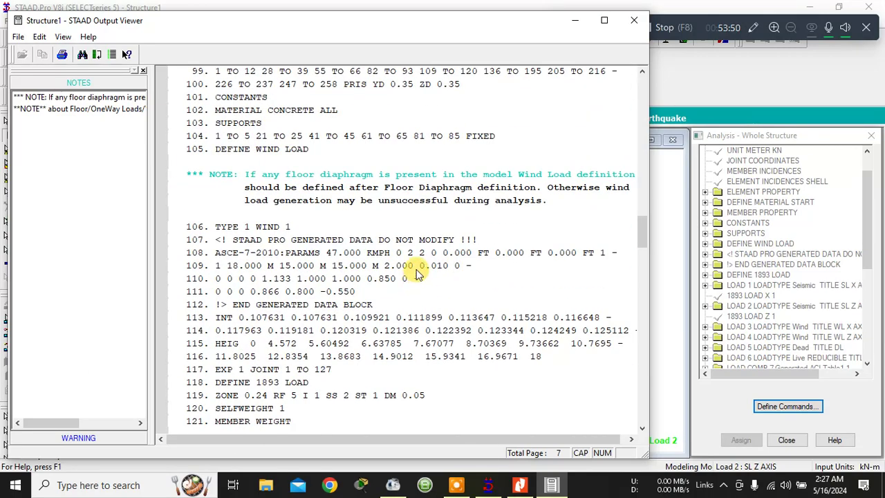
scroll(417, 275, down, 20)
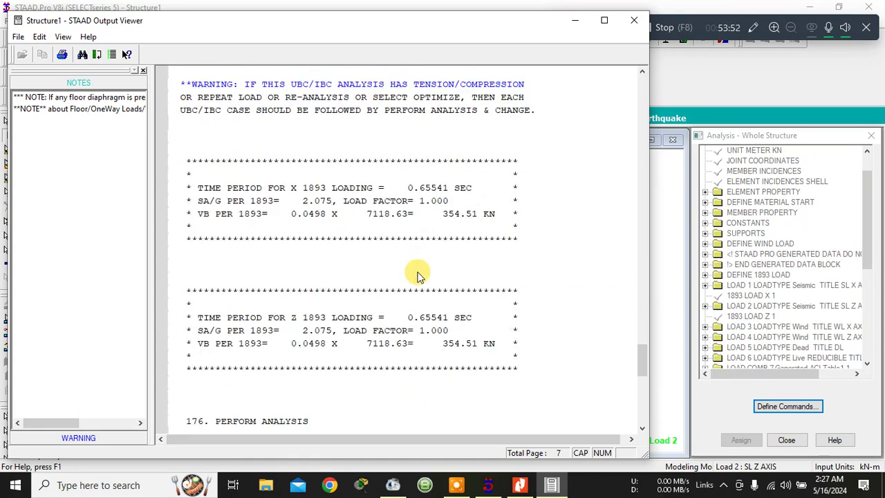
scroll(417, 275, down, 10)
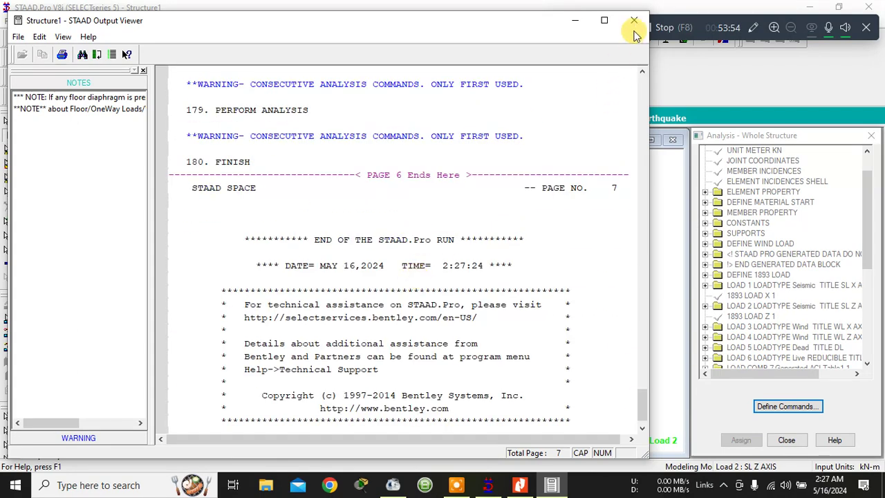
click(633, 27)
click(233, 20)
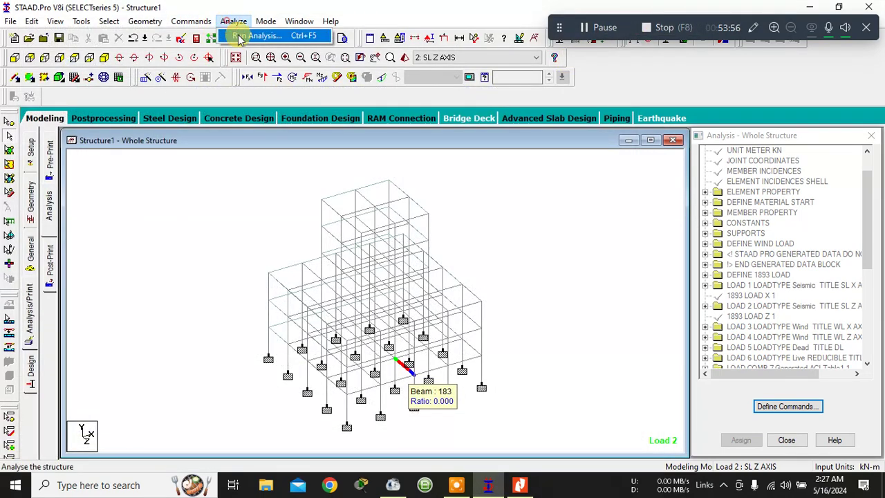
click(256, 36)
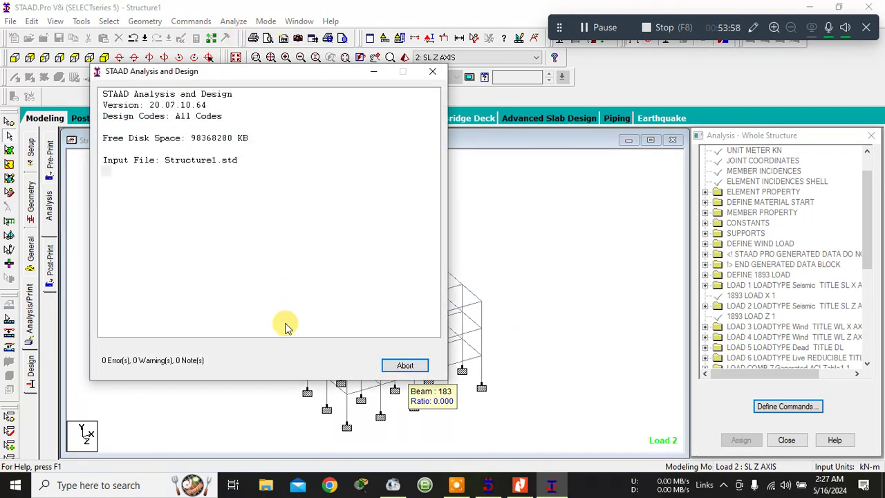
click(430, 72)
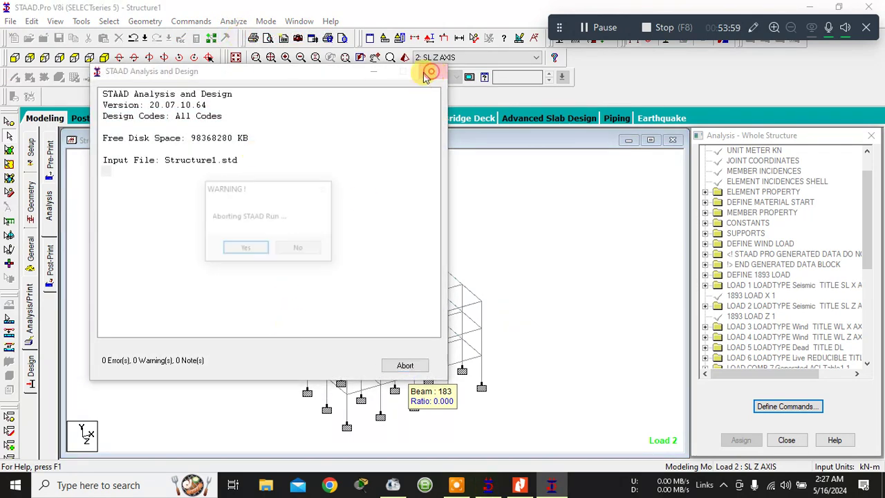
click(247, 249)
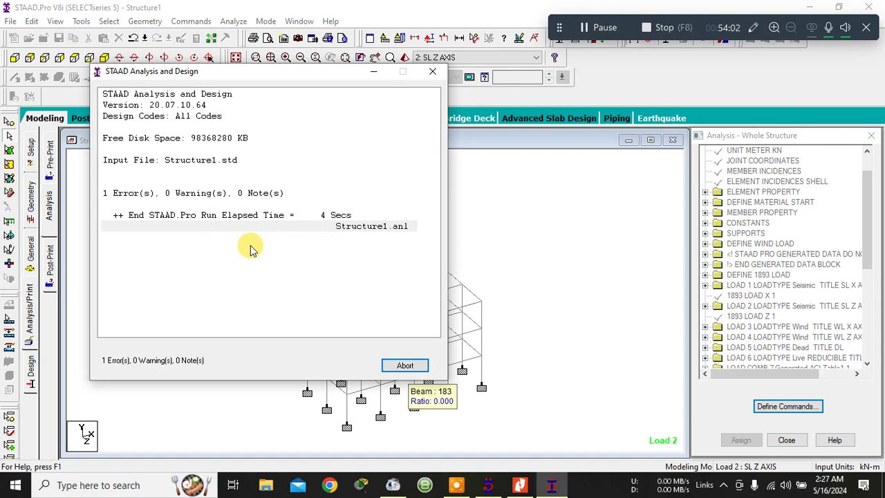
click(431, 72)
click(211, 300)
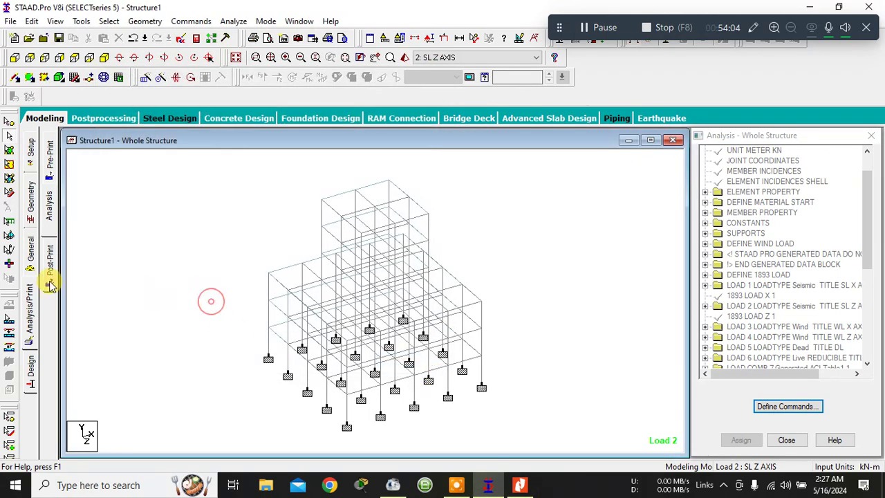
click(116, 121)
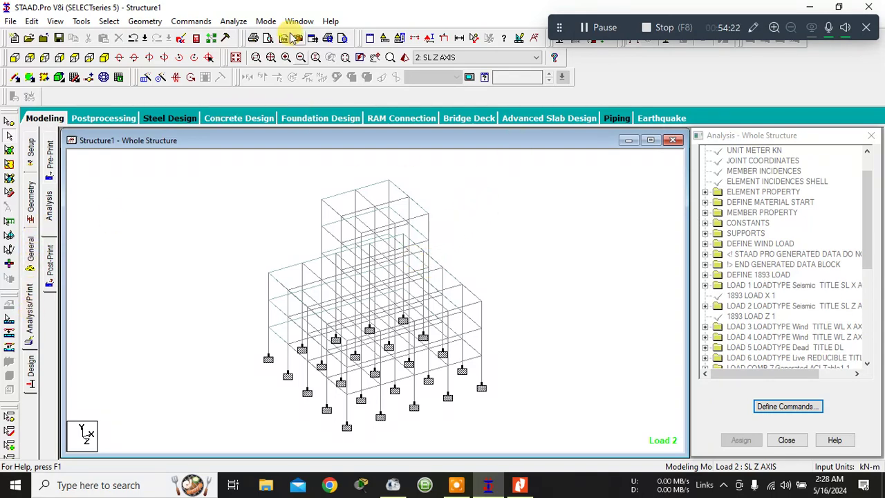
click(234, 21)
click(240, 191)
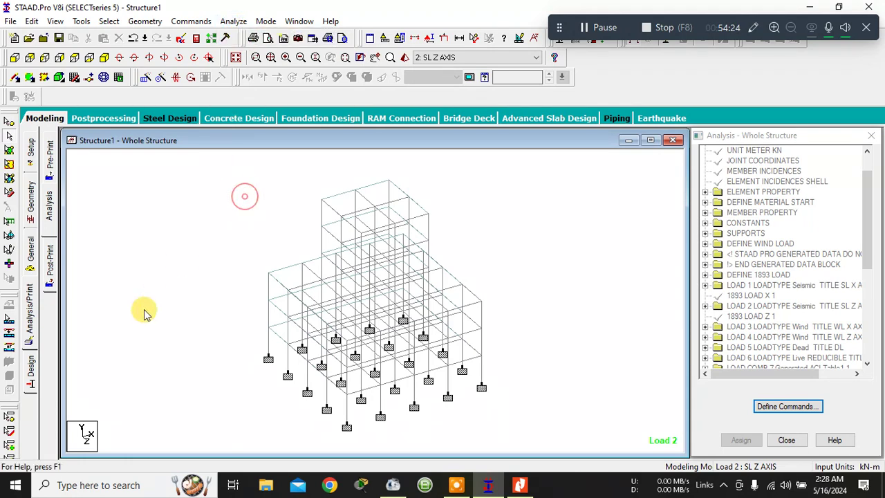
- Open the concrete design settings with the IS456 code and clear all preselected design parameters
click(30, 384)
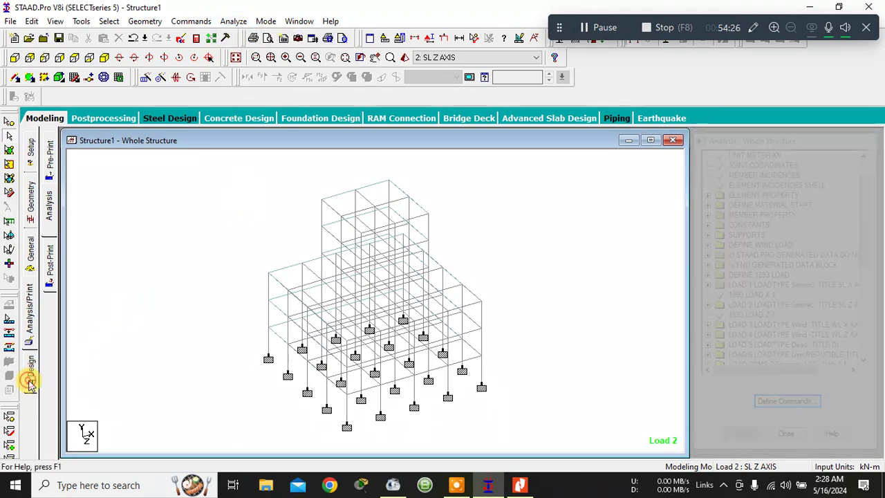
click(51, 217)
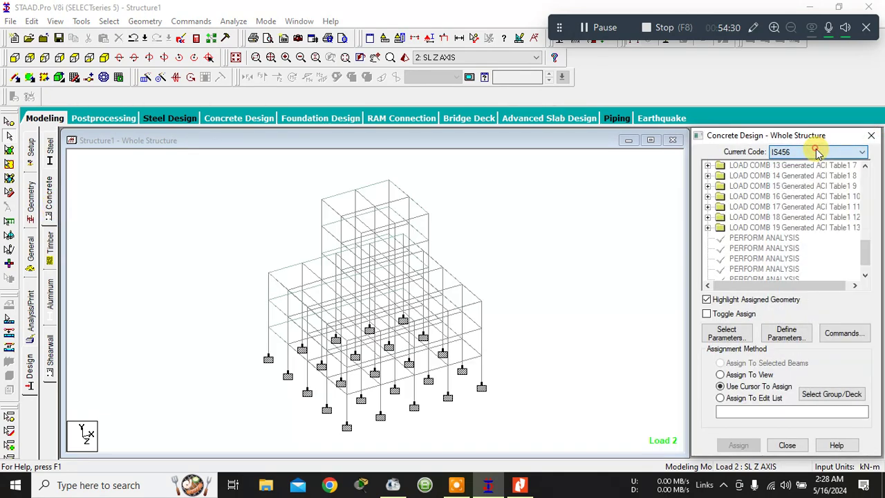
click(724, 334)
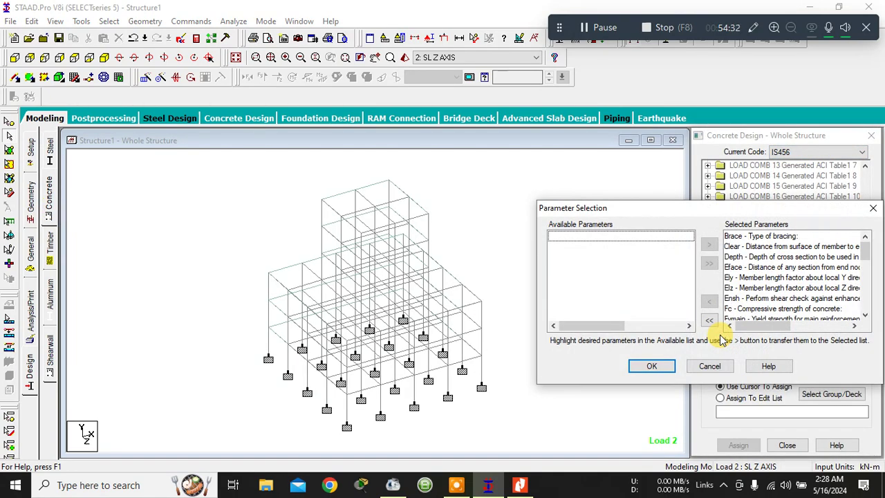
click(711, 320)
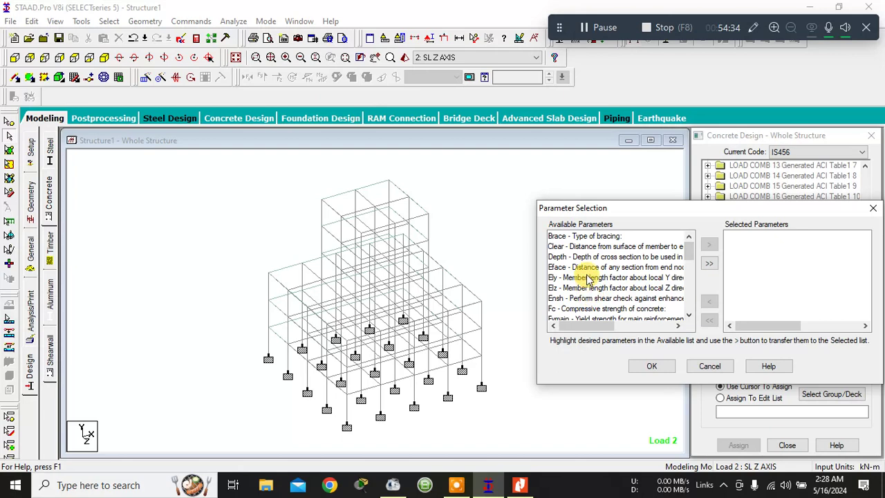
- Select only the Fc, Fymain, Fysec, Maxmain and Maxsec design parameters and accept the selection
scroll(582, 273, down, 1)
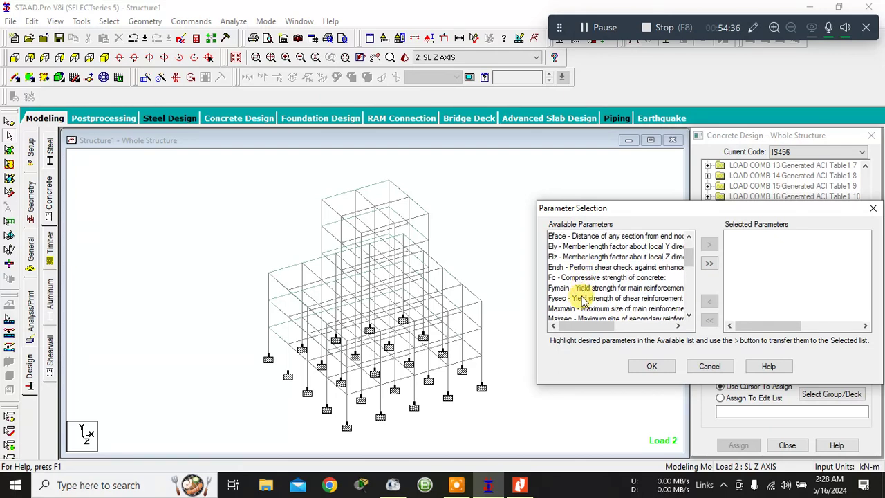
click(583, 278)
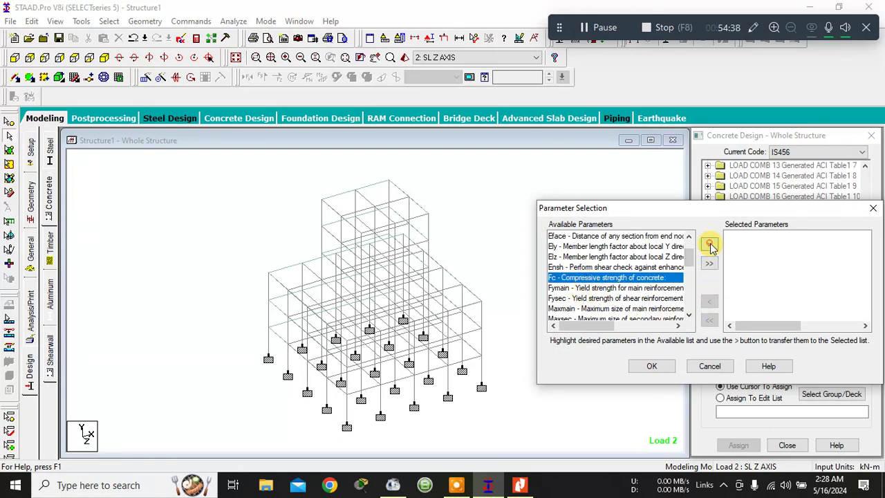
click(709, 244)
click(707, 245)
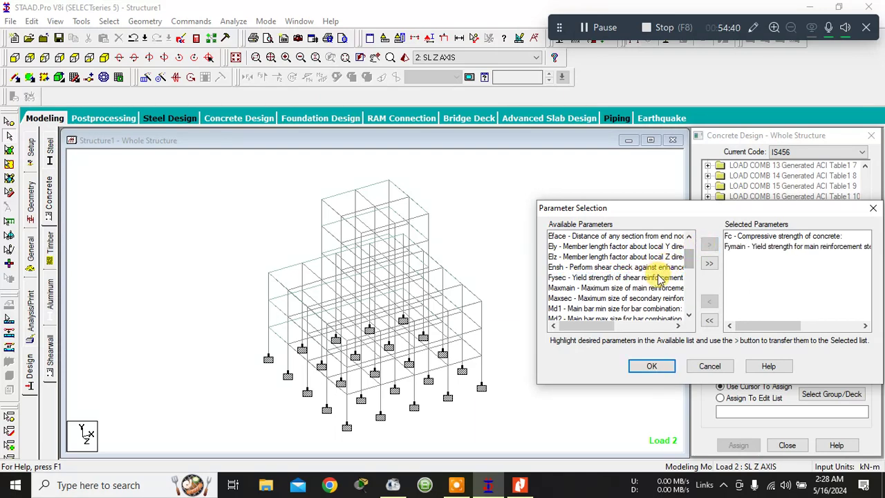
click(650, 277)
click(708, 245)
click(644, 279)
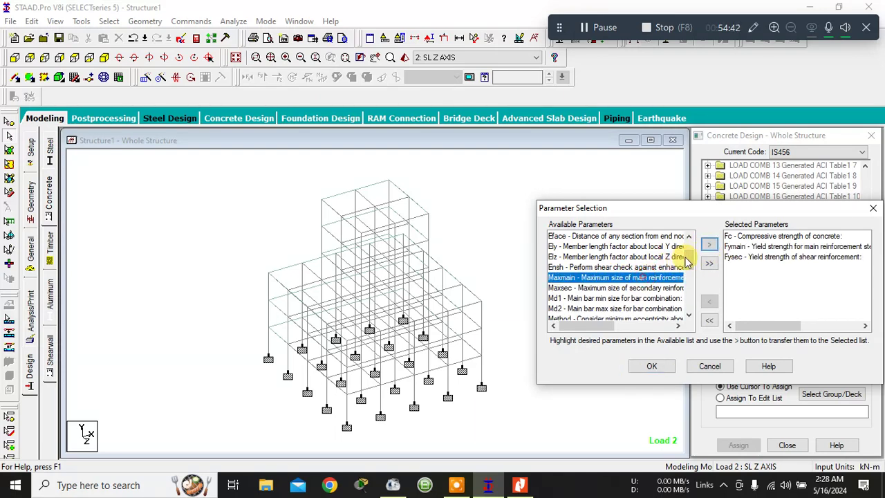
click(709, 244)
click(650, 278)
click(708, 245)
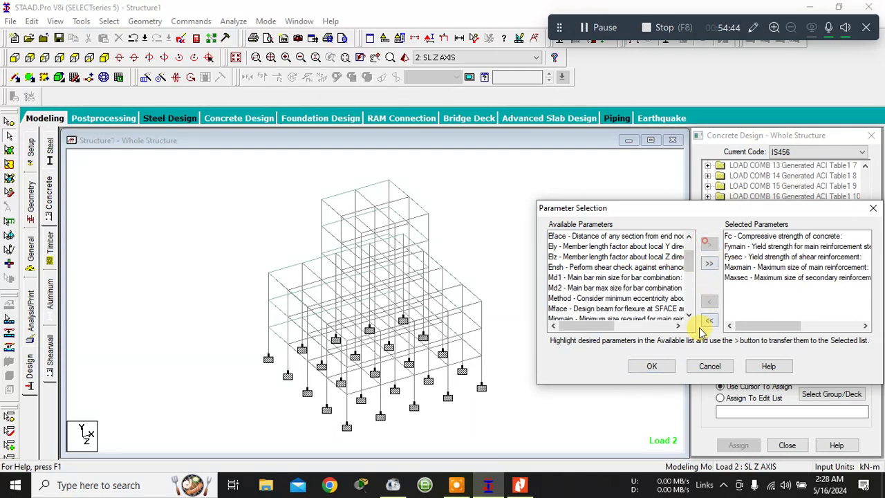
click(652, 366)
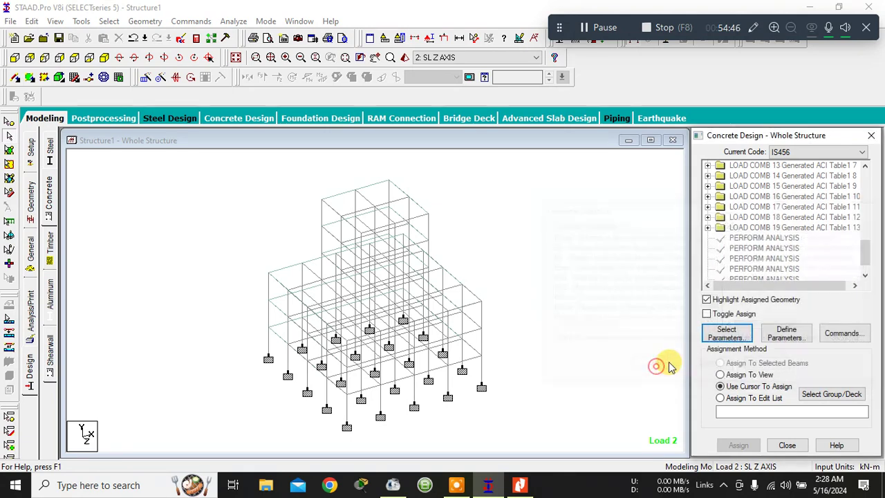
- Define the FC parameter with a concrete compressive strength of 30000 kN/m2 and add it
click(788, 334)
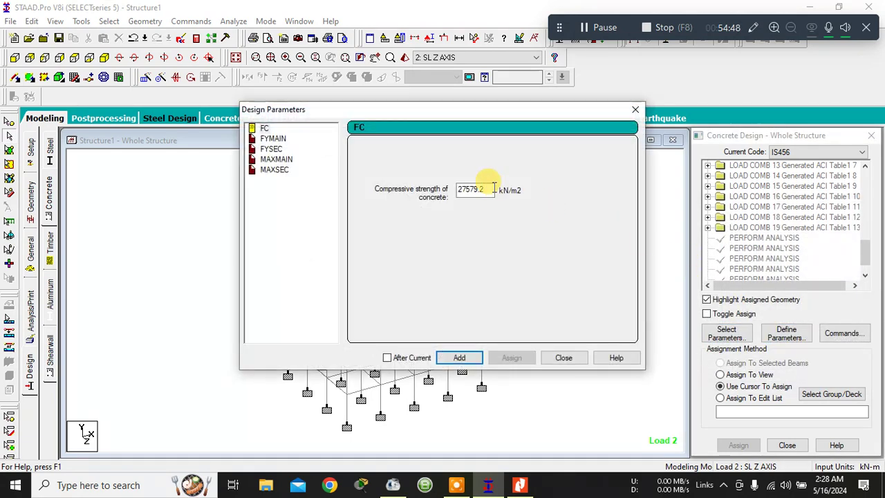
text(3)
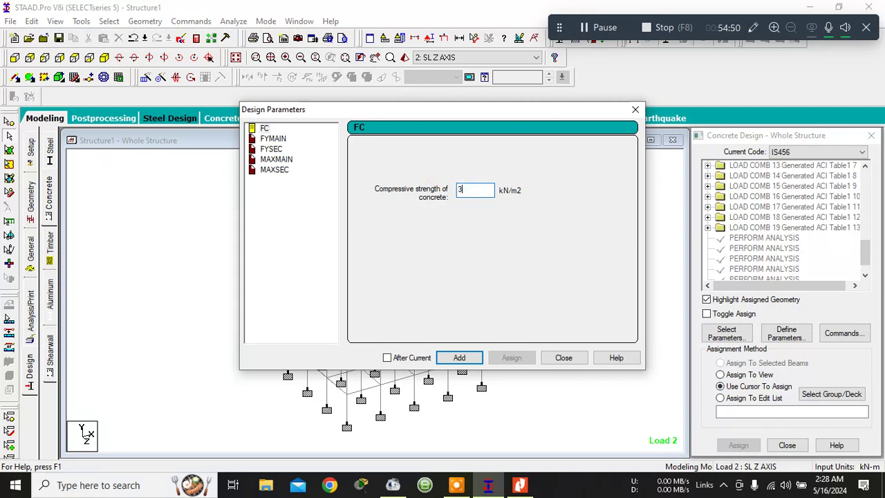
text(0000)
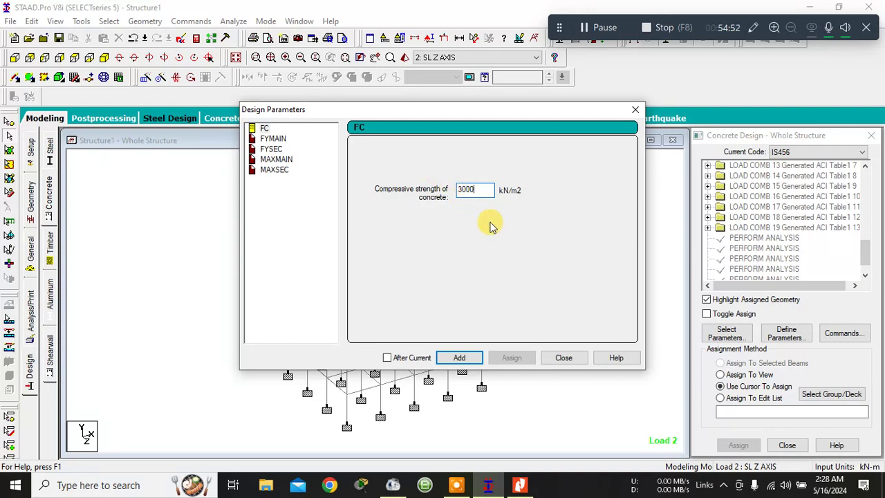
click(460, 358)
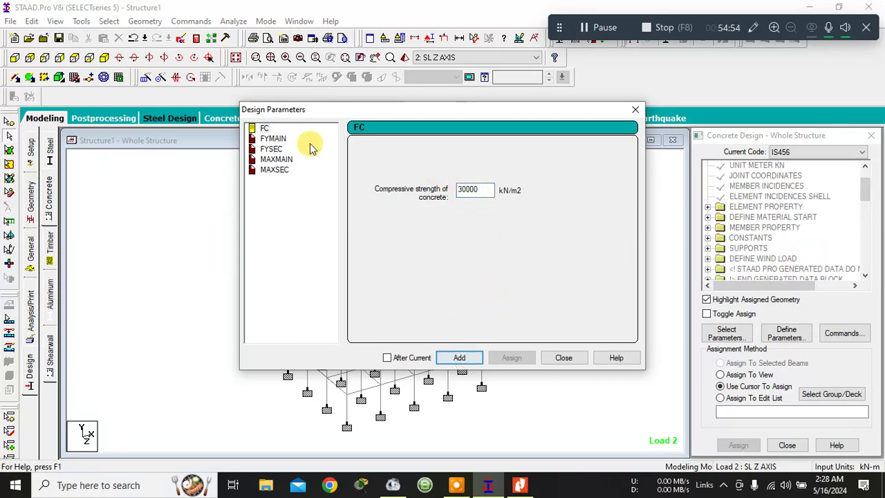
- Add the FYMAIN and FYSEC parameters, each with a yield strength of 415000 kN/m2
click(273, 139)
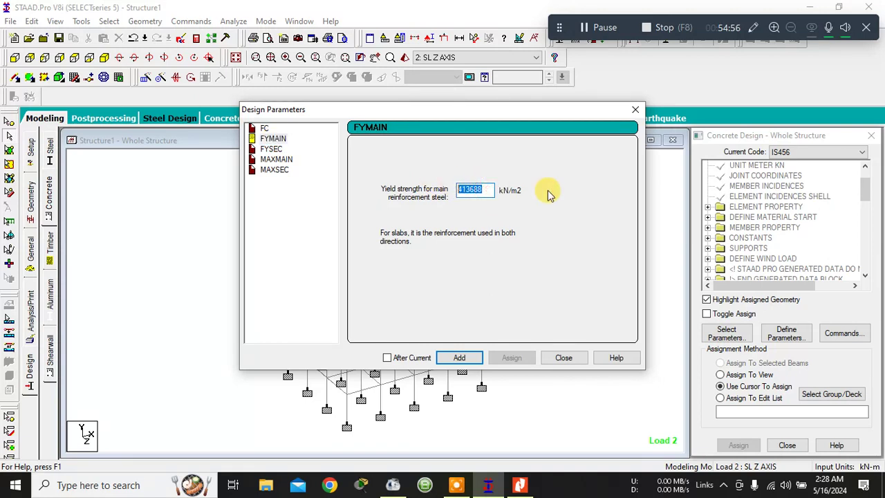
text(415000)
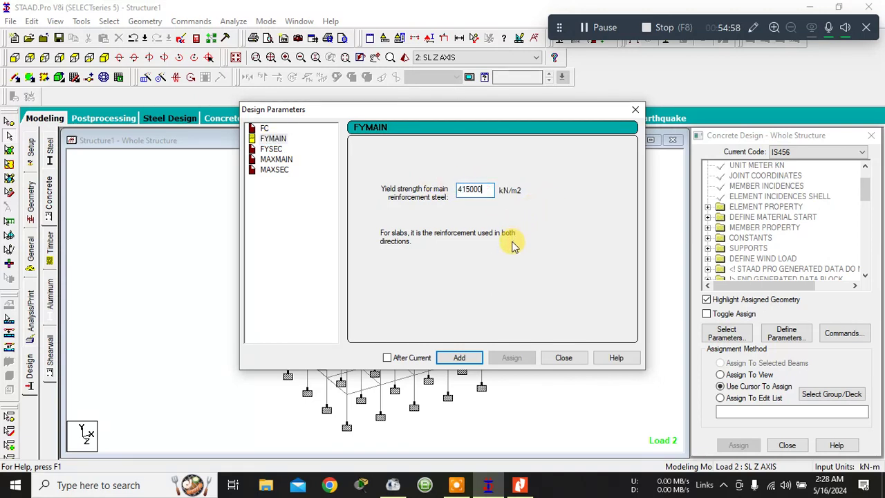
click(462, 358)
click(271, 149)
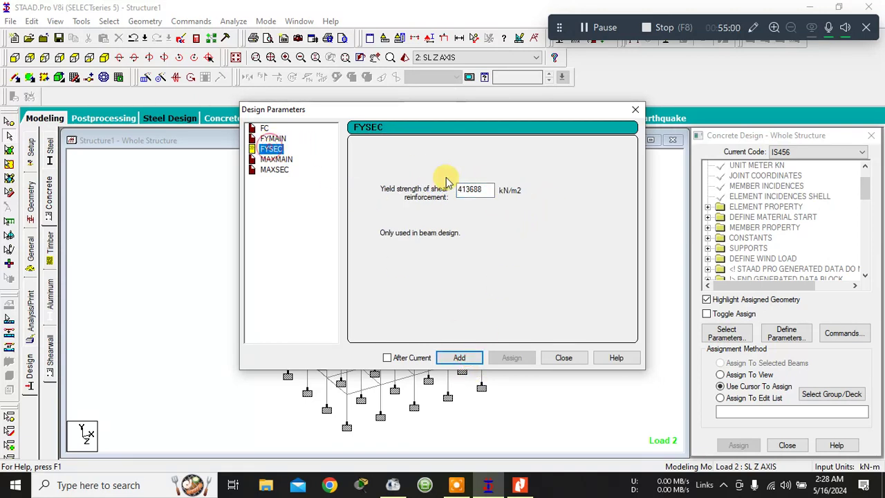
drag(483, 189, 468, 191)
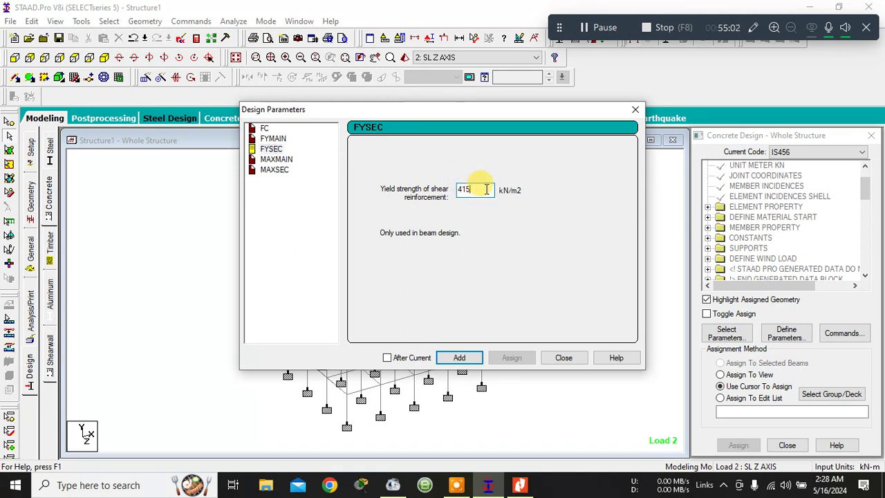
text(5000)
click(462, 358)
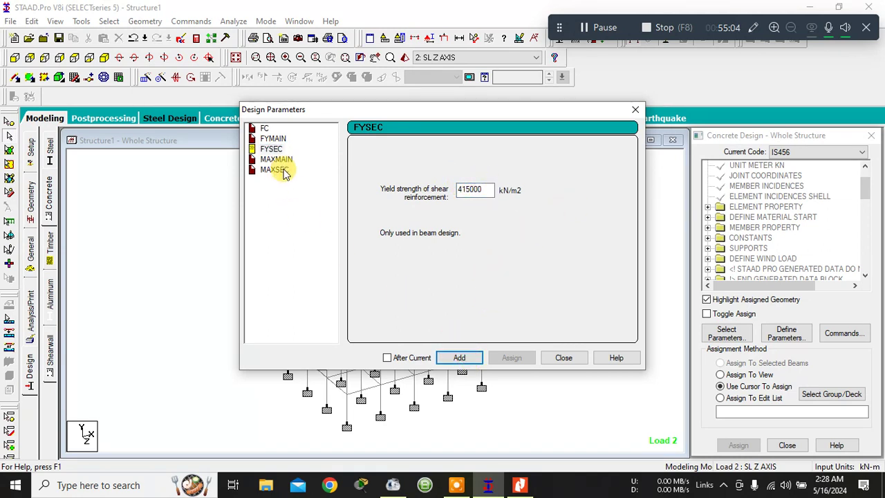
- Add MAXMAIN with a 16 mm maximum main bar and MAXSEC with a 10 mm maximum secondary bar, closing the parameter definitions
click(276, 159)
click(360, 205)
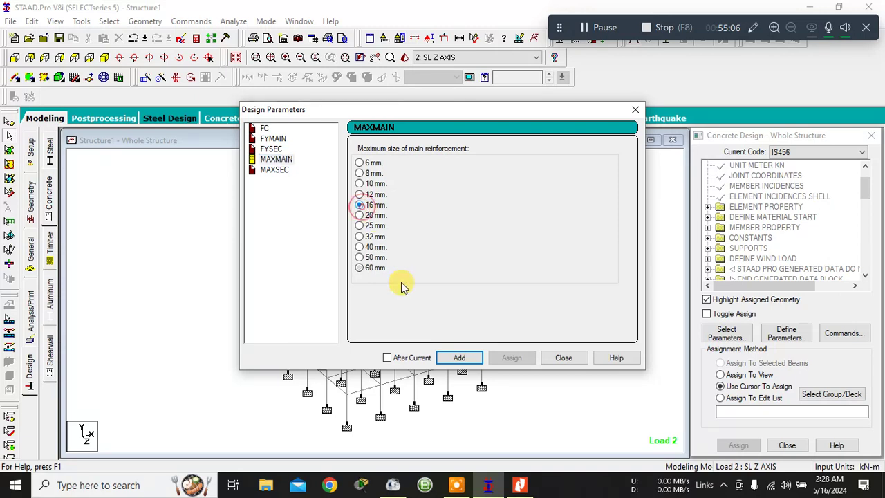
click(459, 357)
click(275, 171)
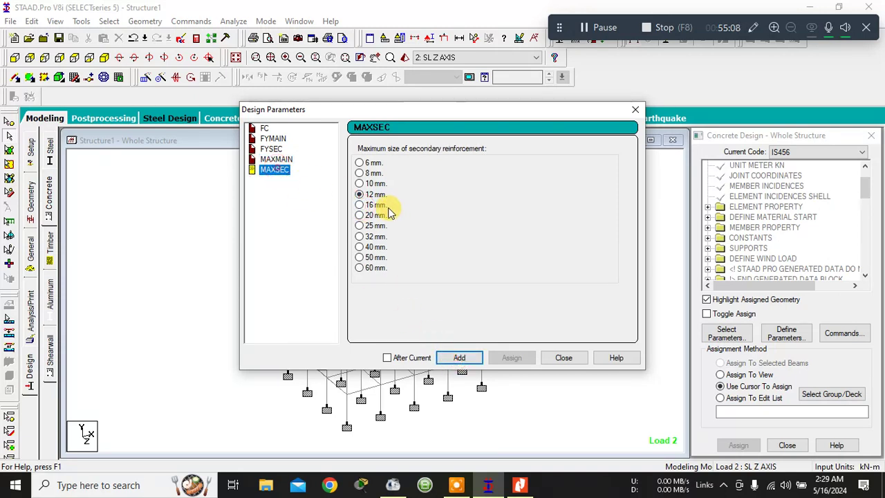
click(359, 184)
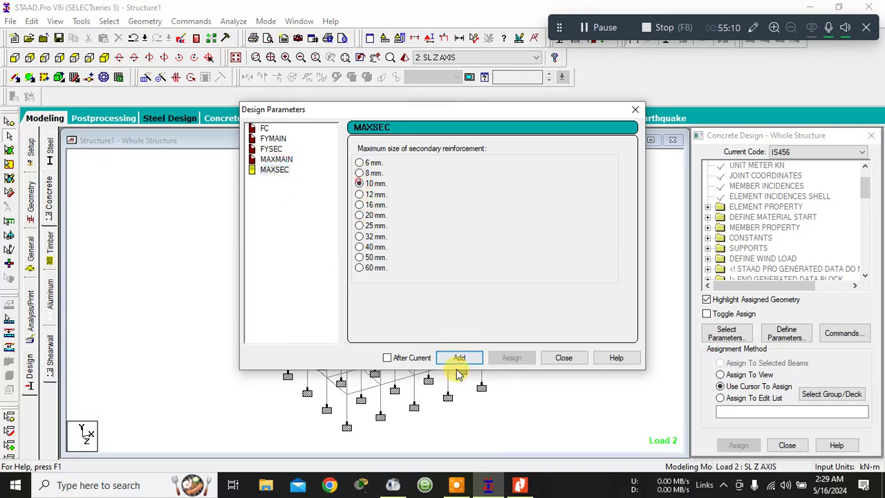
click(459, 358)
click(563, 358)
scroll(816, 235, down, 4)
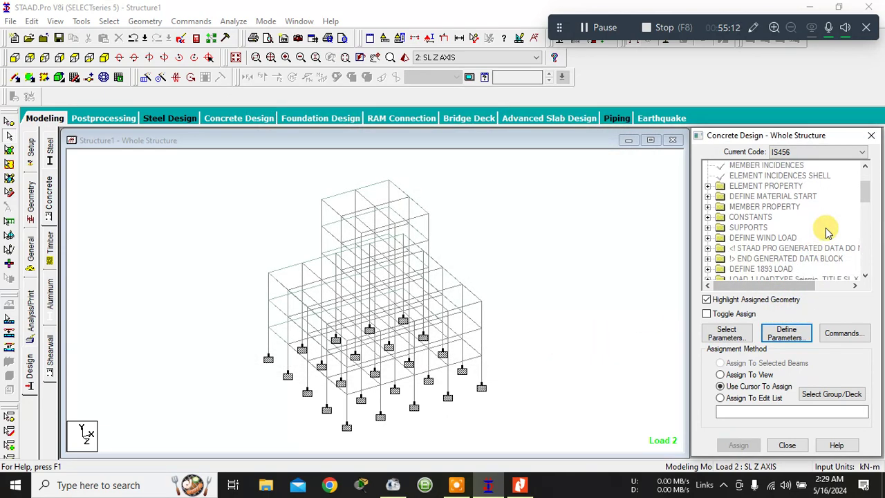
- Assign the FC 30000 concrete strength parameter to all members in the view
scroll(861, 231, down, 7)
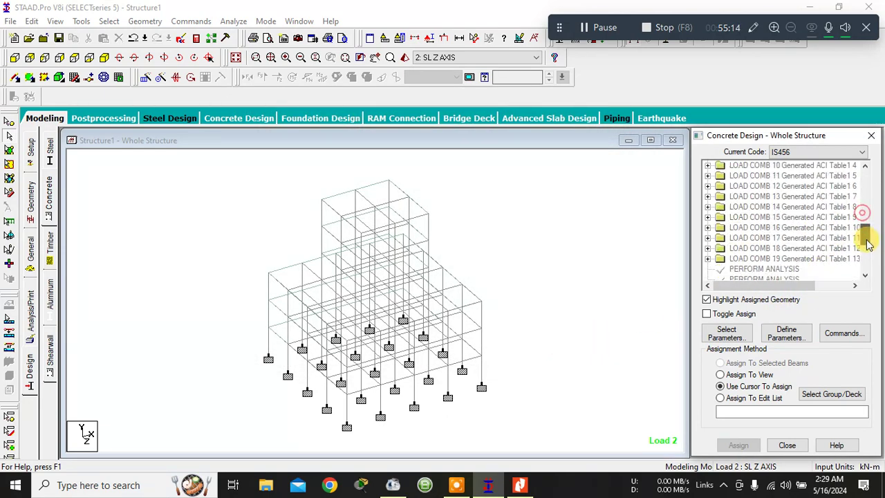
click(757, 206)
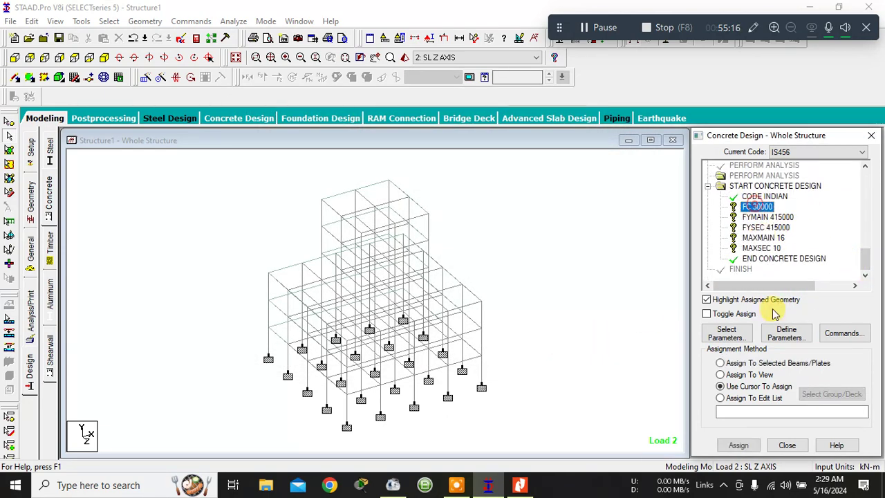
click(747, 374)
click(738, 445)
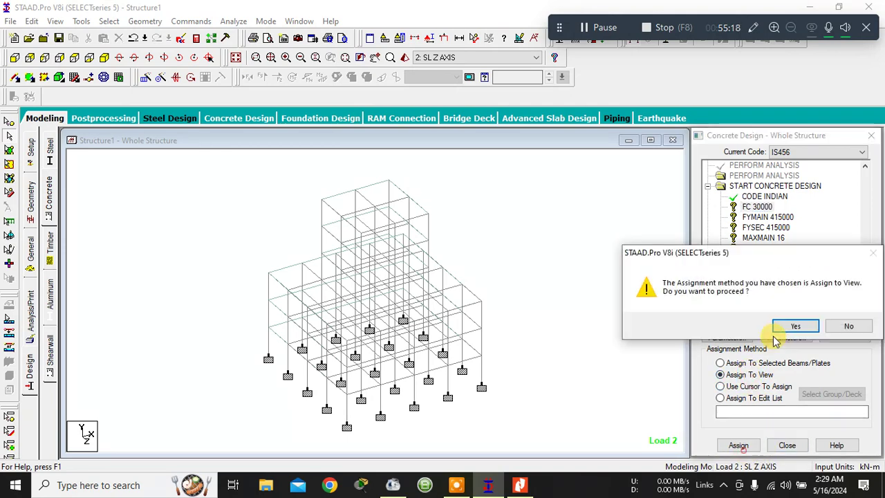
click(790, 325)
- Assign the FYMAIN 415000 and FYSEC 415000 steel strength parameters to the whole view
click(766, 217)
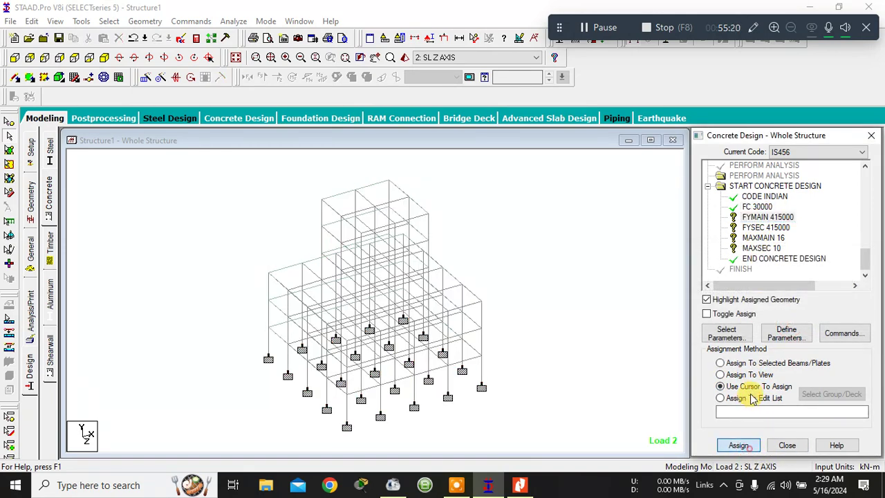
click(736, 374)
click(737, 445)
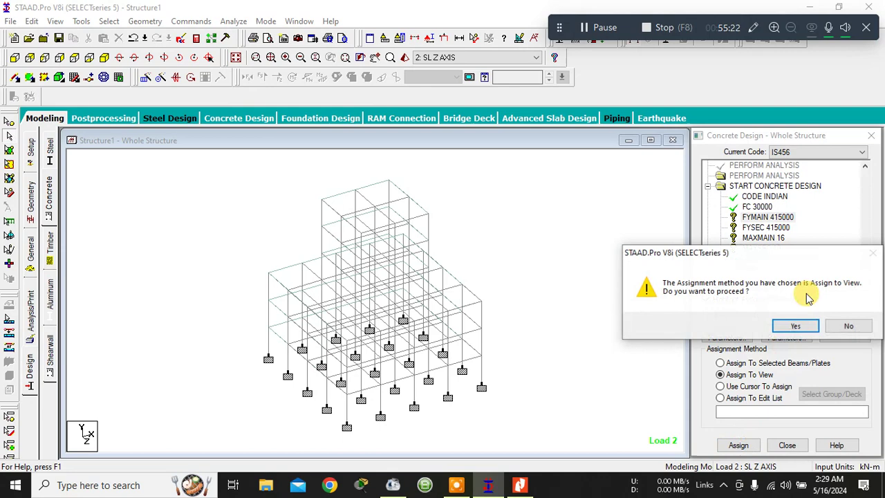
click(790, 326)
click(766, 227)
click(753, 375)
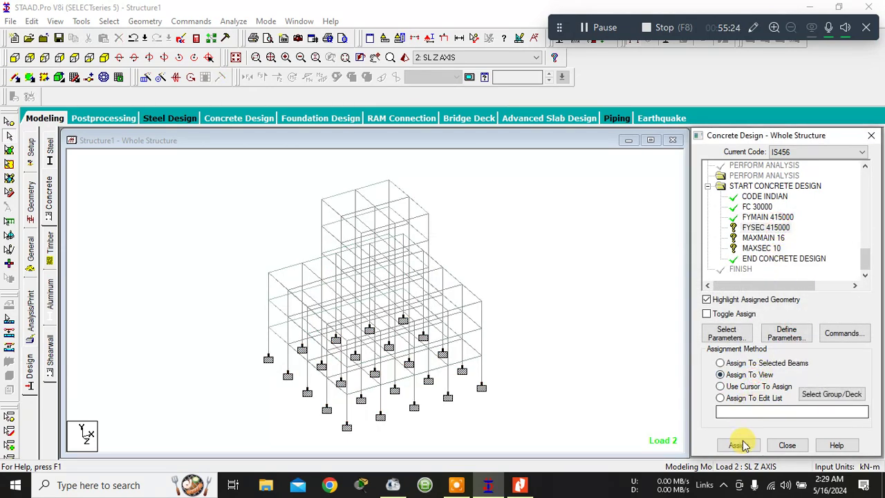
click(739, 446)
click(789, 326)
- Assign the MAXMAIN 16 and MAXSEC 10 bar size parameters to the whole view
click(761, 238)
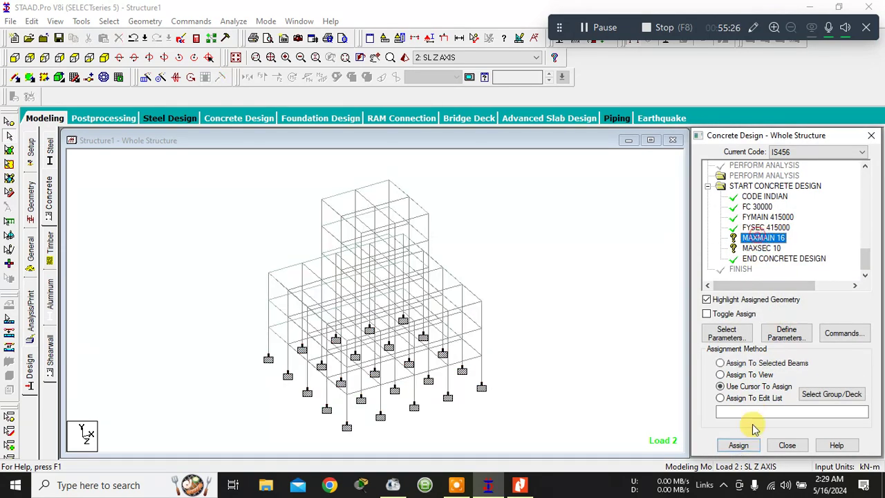
click(736, 374)
click(738, 446)
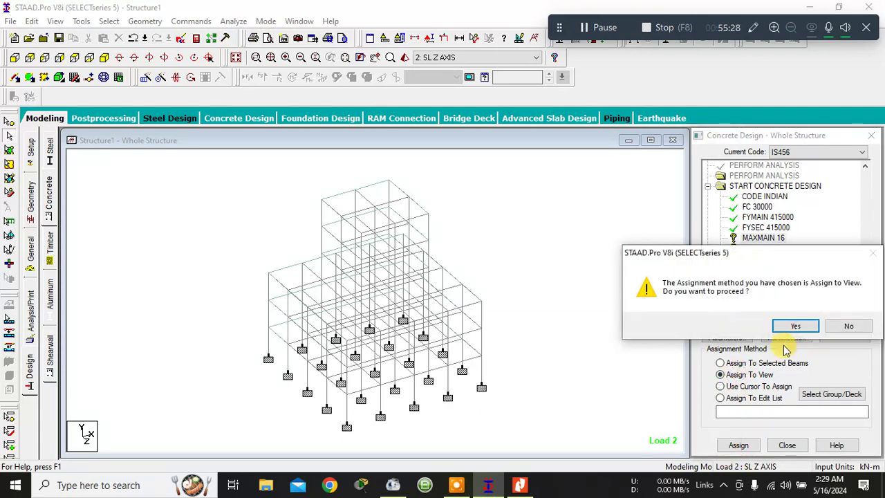
click(790, 325)
click(761, 248)
click(760, 374)
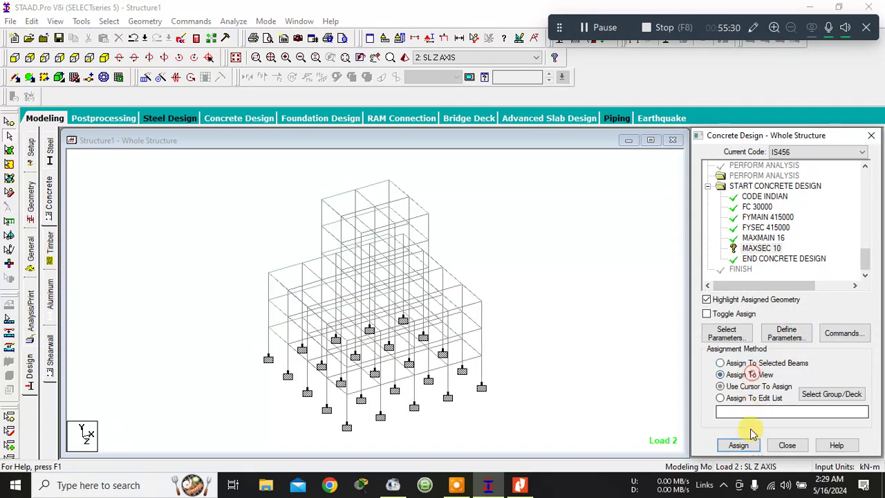
click(739, 445)
click(791, 326)
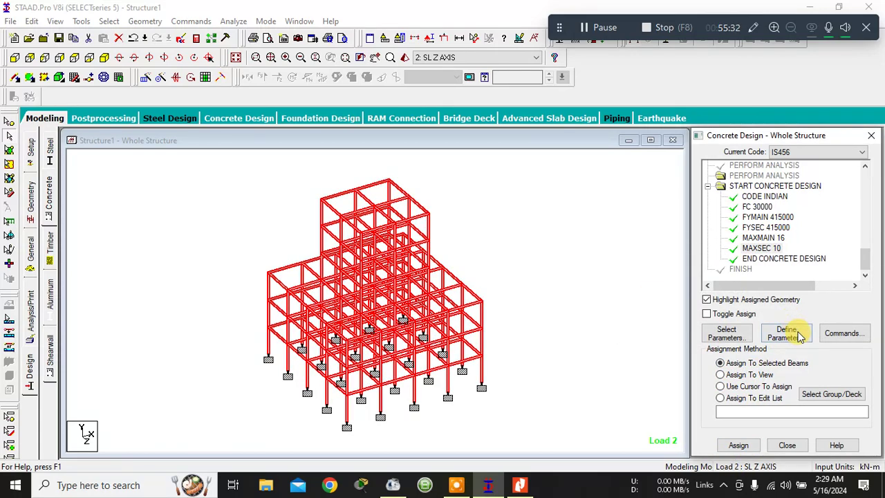
- Add the Design Beam, Design Column, Design Slab/Element and Take Off commands to the concrete design
click(843, 333)
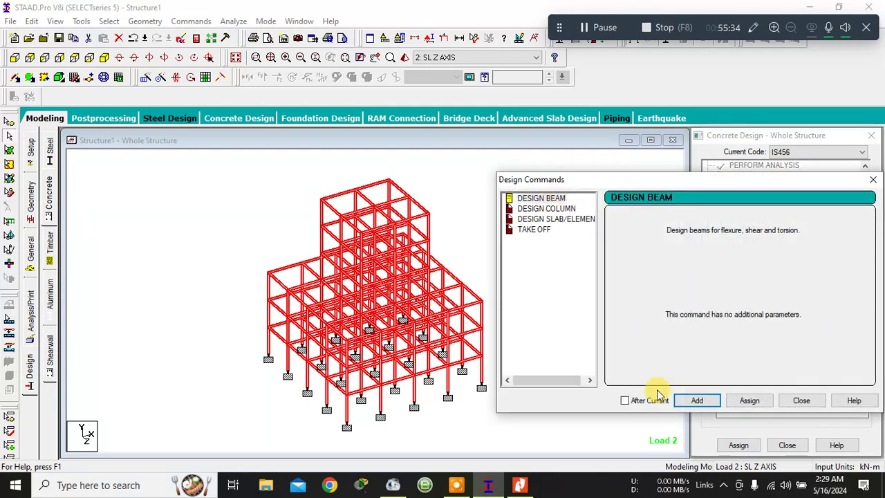
click(695, 400)
click(557, 208)
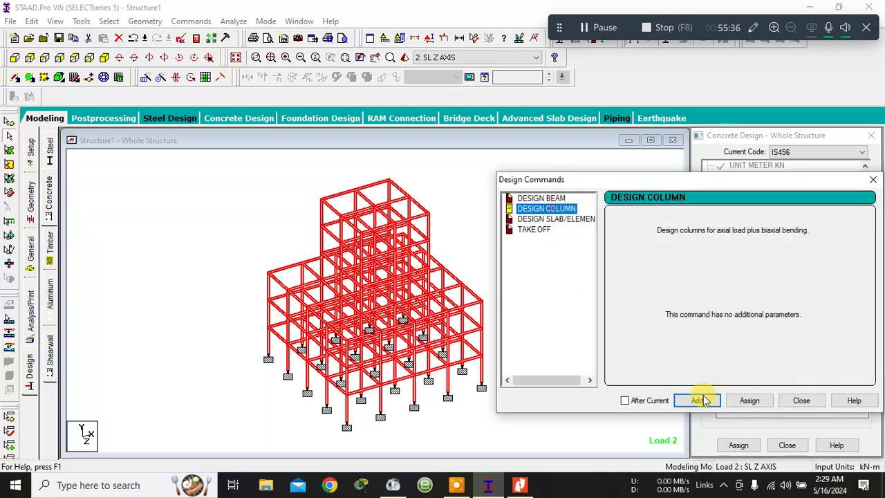
click(700, 400)
click(574, 218)
click(700, 401)
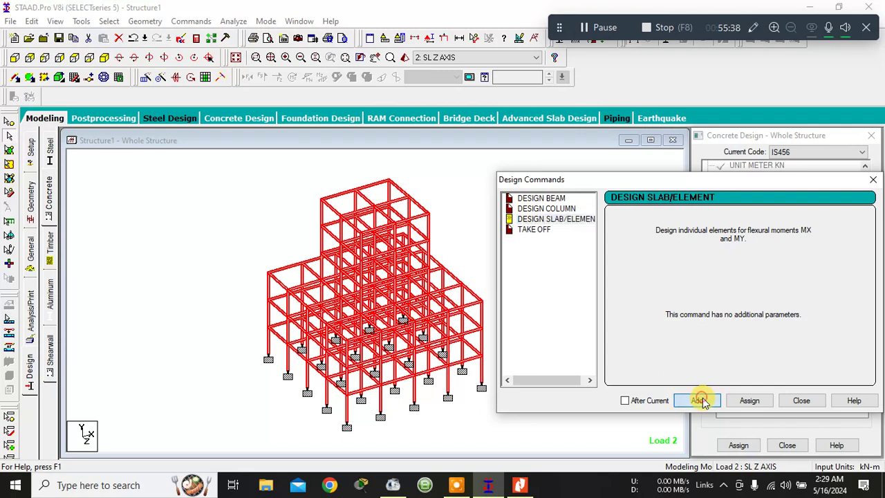
click(533, 228)
click(697, 400)
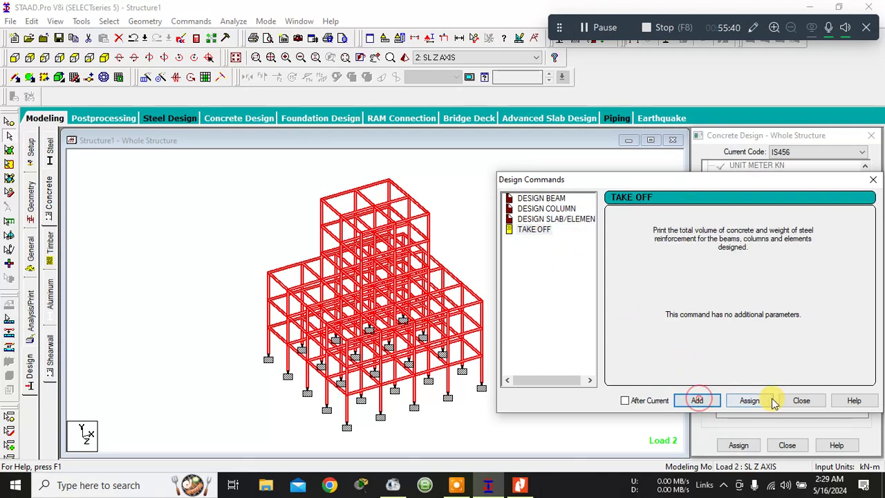
click(789, 398)
- Assign the DESIGN BEAM command to all beams parallel to the X and Z axes
scroll(848, 242, down, 4)
drag(865, 211, 864, 265)
click(766, 216)
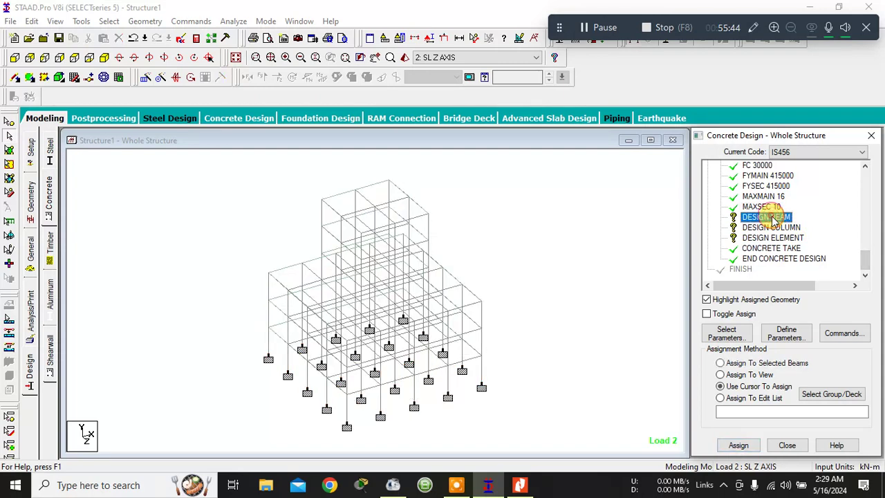
click(118, 21)
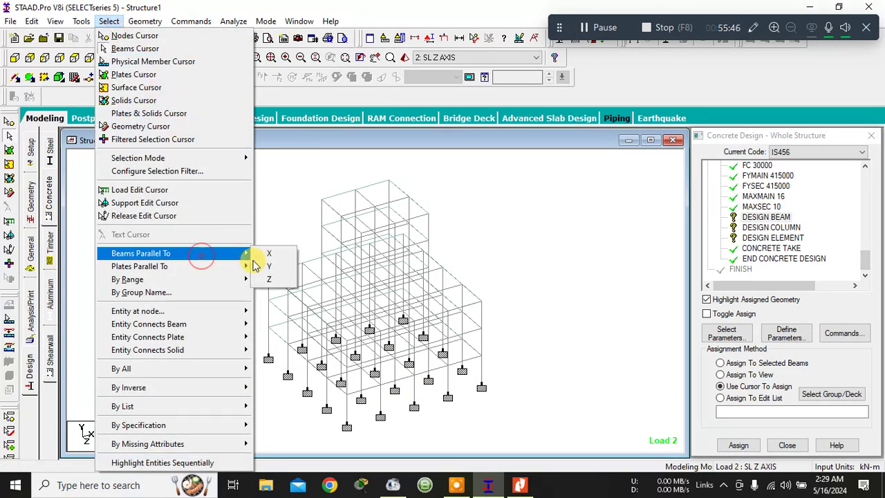
click(266, 253)
click(108, 21)
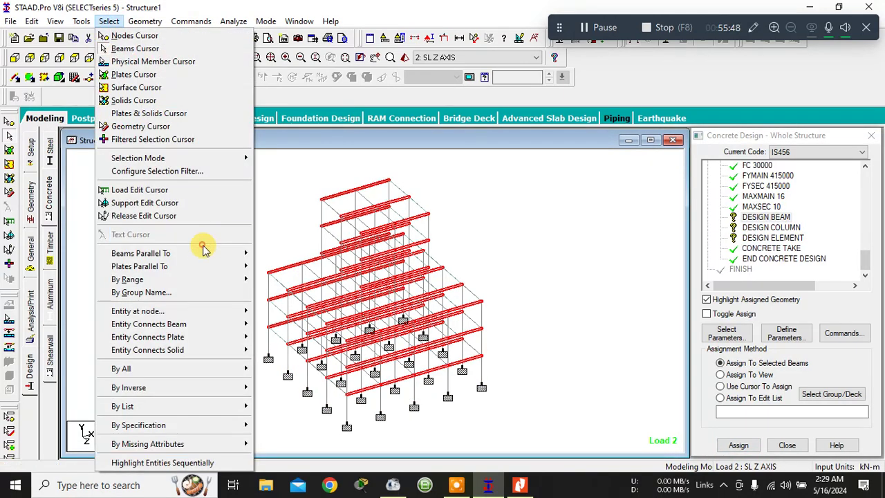
click(269, 278)
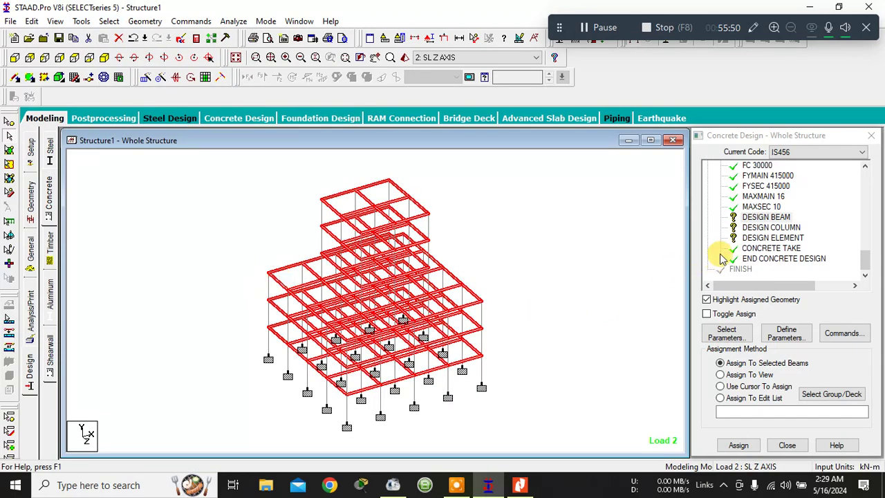
click(738, 444)
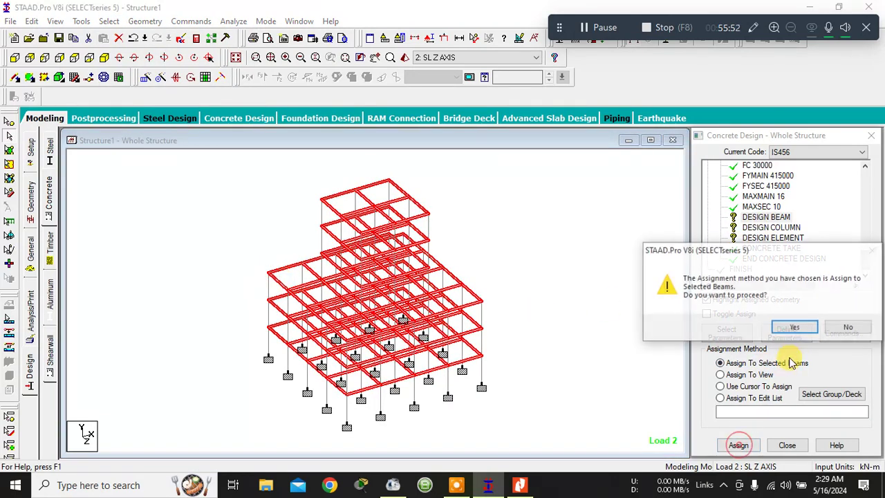
click(797, 328)
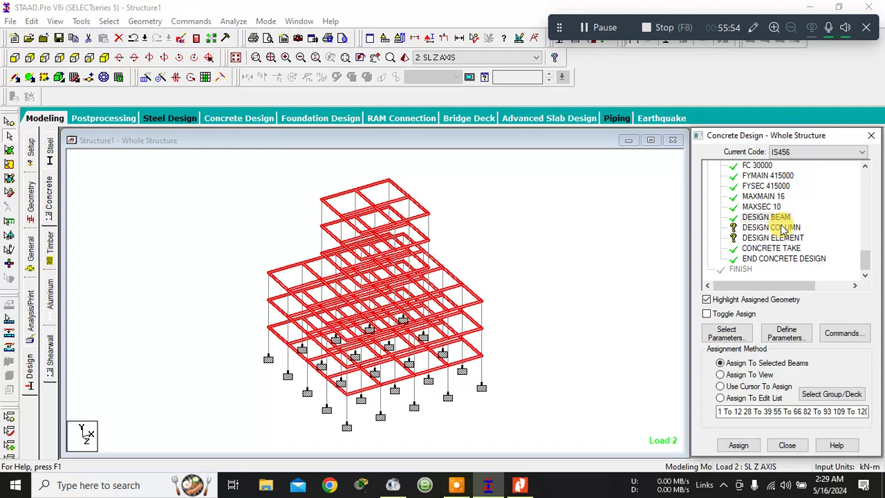
- Assign the DESIGN COLUMN command to all members parallel to the Y axis
click(784, 229)
click(109, 21)
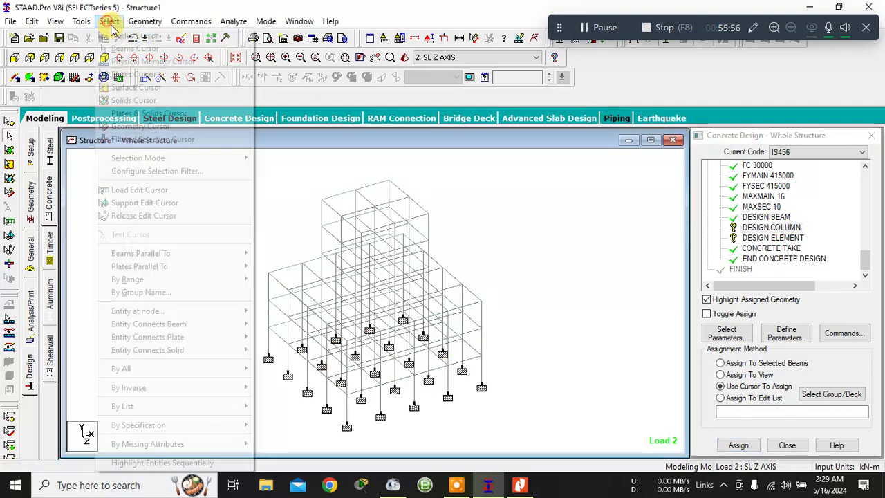
mouse_move(240, 251)
click(271, 265)
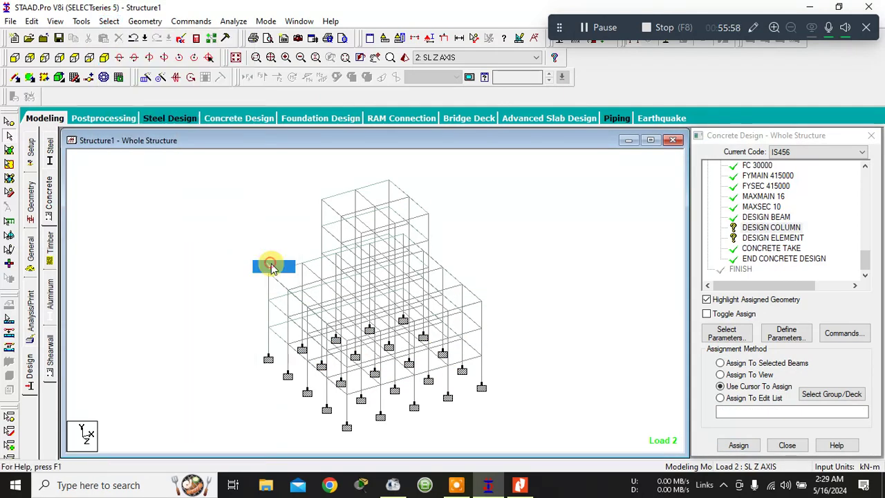
click(738, 445)
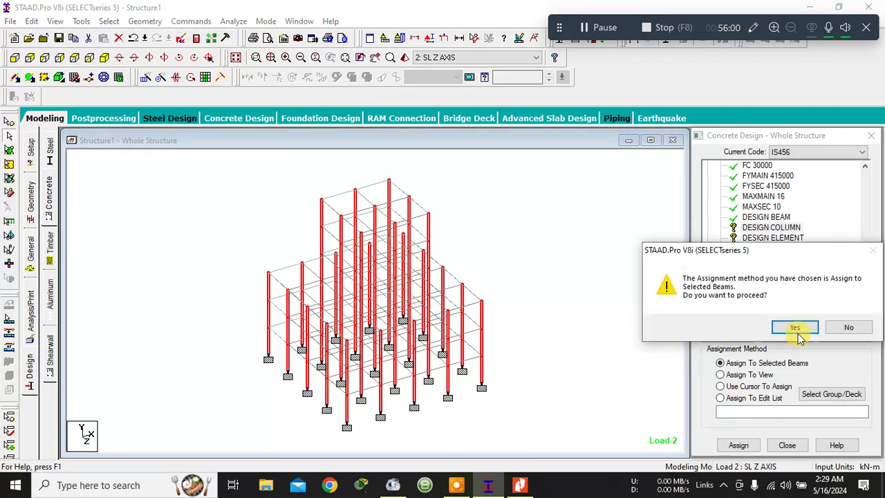
click(795, 328)
- Assign the DESIGN ELEMENT command to all plates in the view
click(773, 237)
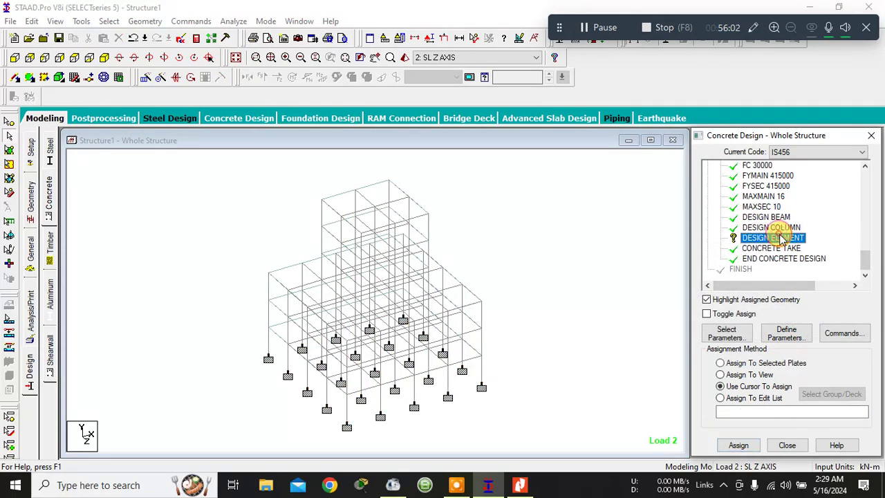
click(752, 375)
click(737, 446)
click(795, 326)
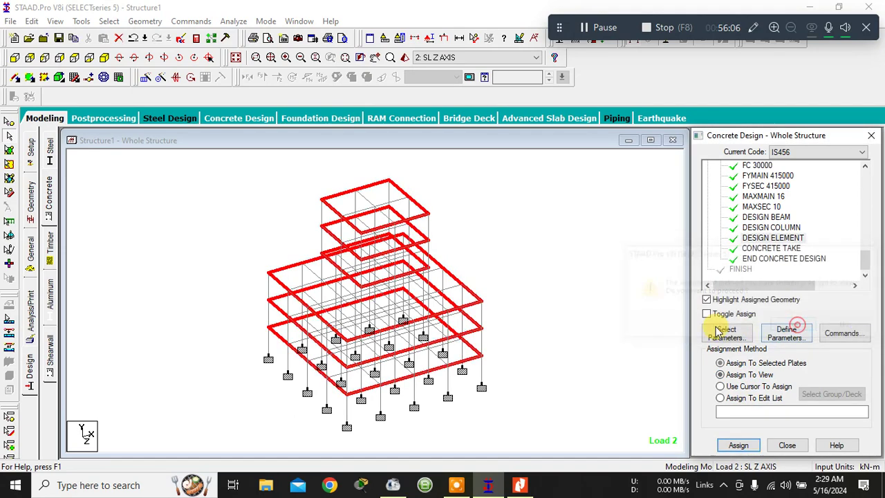
- Add another Perform Analysis command with the No Print option and close the analysis commands
click(31, 315)
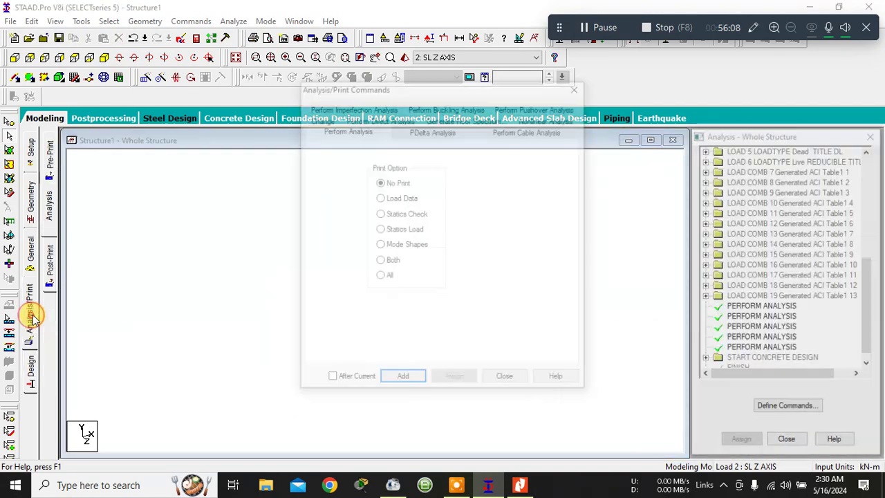
click(402, 380)
click(508, 381)
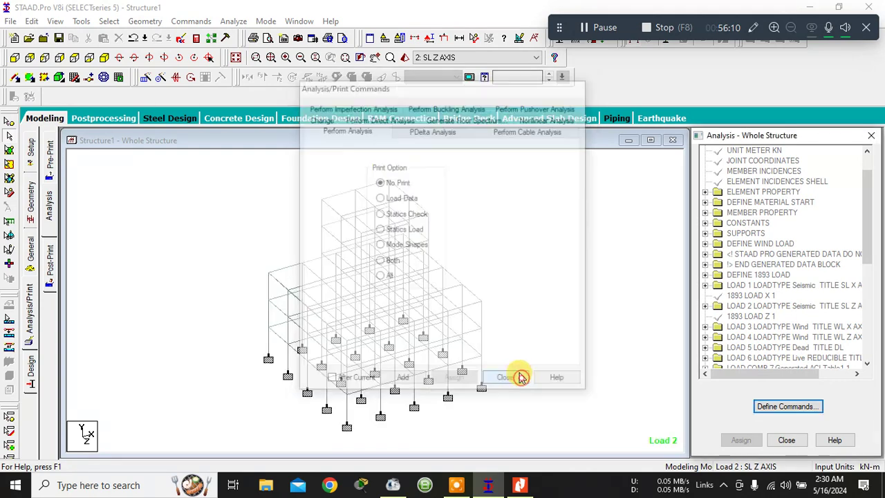
- Run the analysis and concrete design, saving the modified structure
click(233, 22)
click(235, 39)
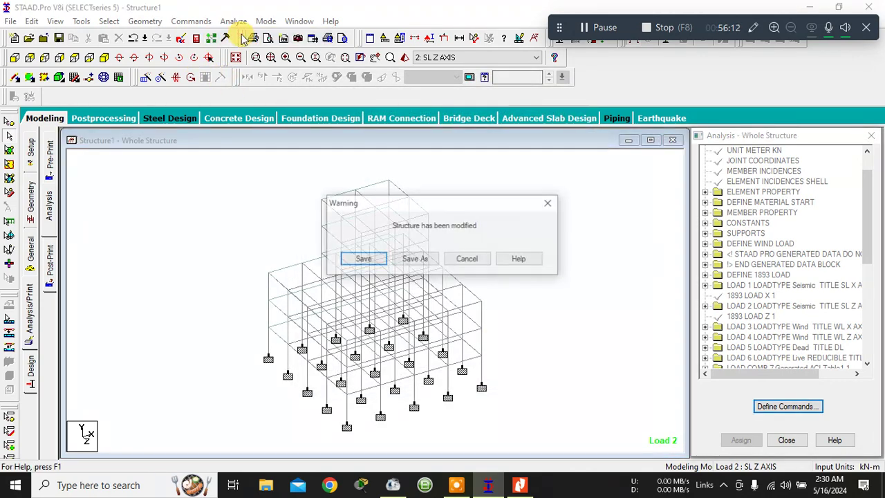
click(363, 259)
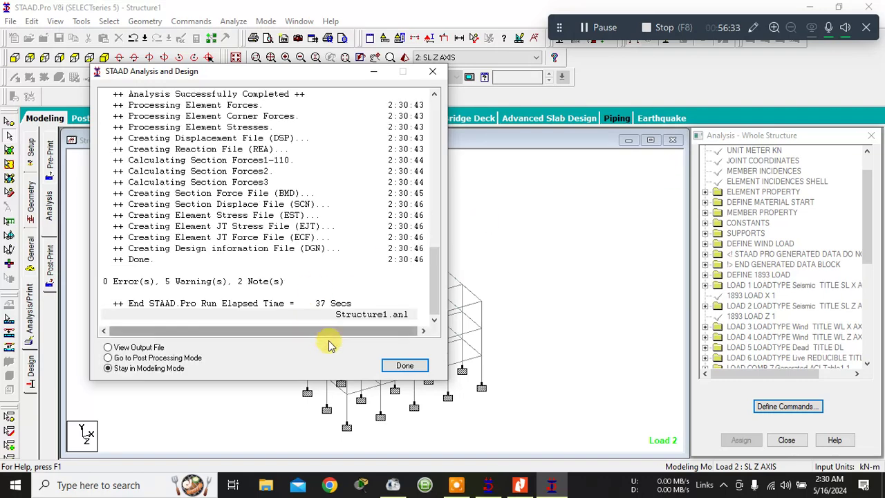
- Check the analysis log and continue to post-processing mode
scroll(244, 286, up, 4)
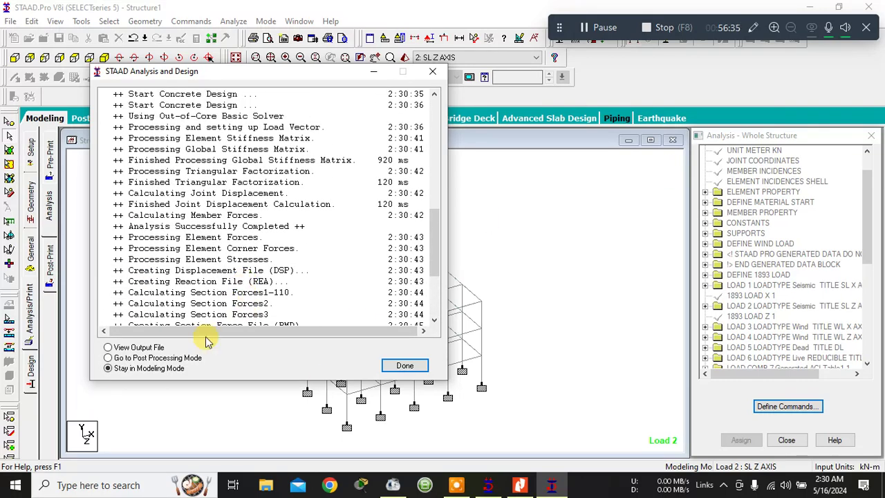
click(153, 358)
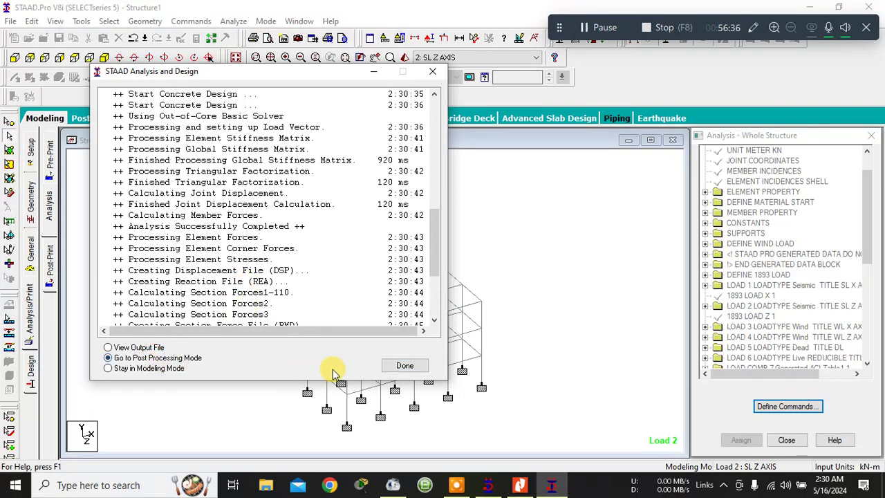
click(394, 367)
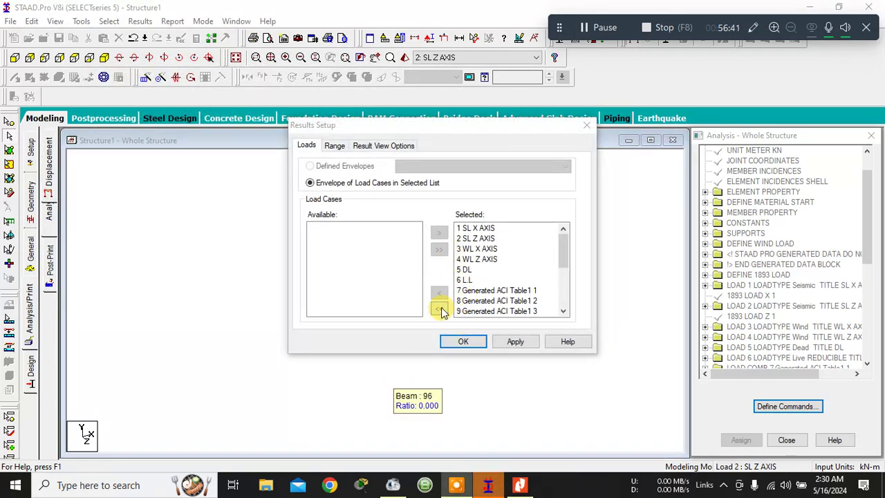
- Clear and check the load case list, include every load case in the results envelope, and accept the results setup
click(441, 309)
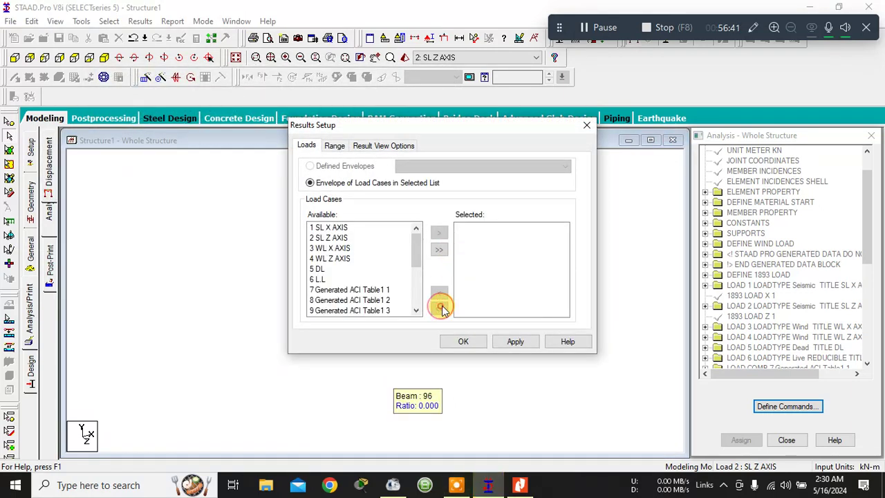
click(341, 229)
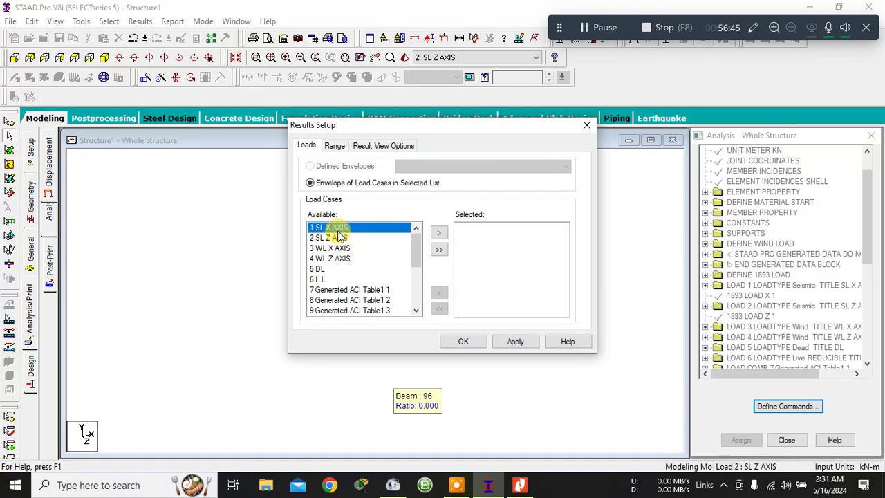
drag(373, 125, 659, 76)
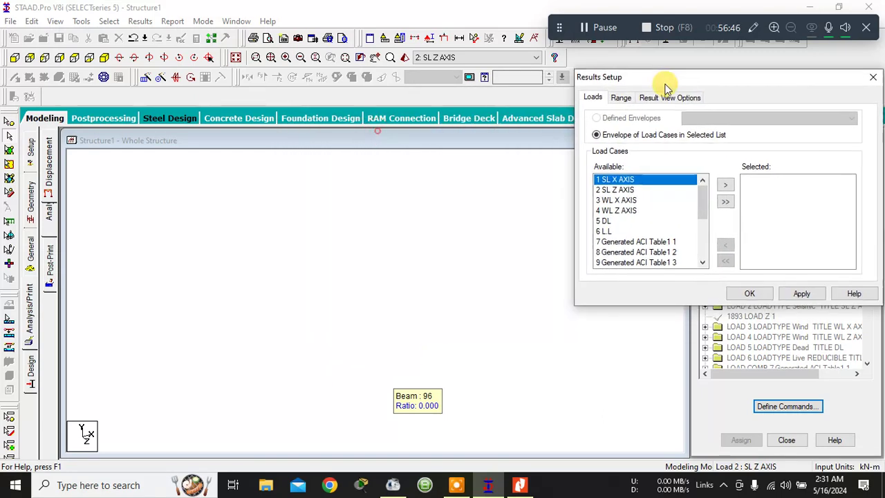
click(634, 190)
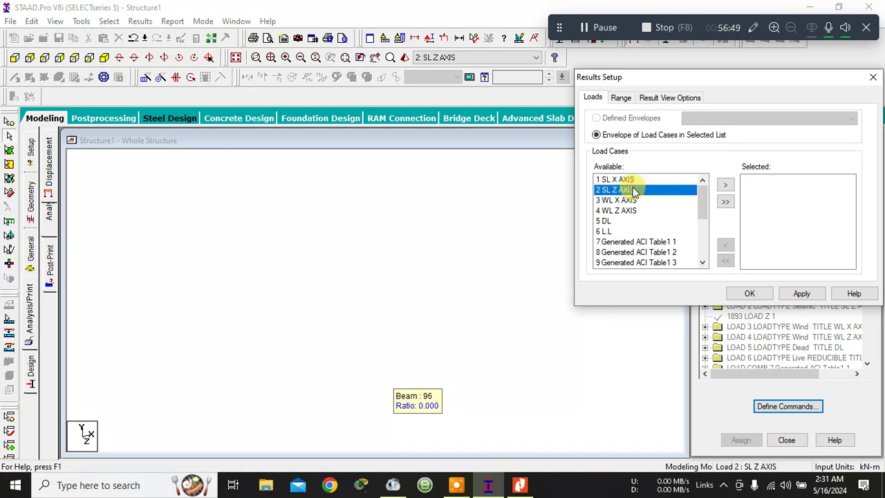
drag(627, 203, 608, 237)
scroll(623, 235, down, 3)
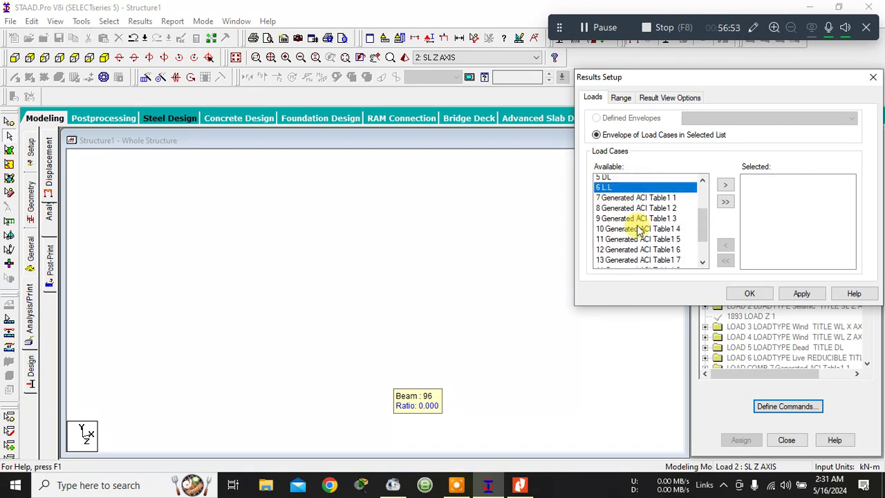
mouse_move(701, 234)
mouse_down()
mouse_move(703, 201)
mouse_move(705, 243)
mouse_up()
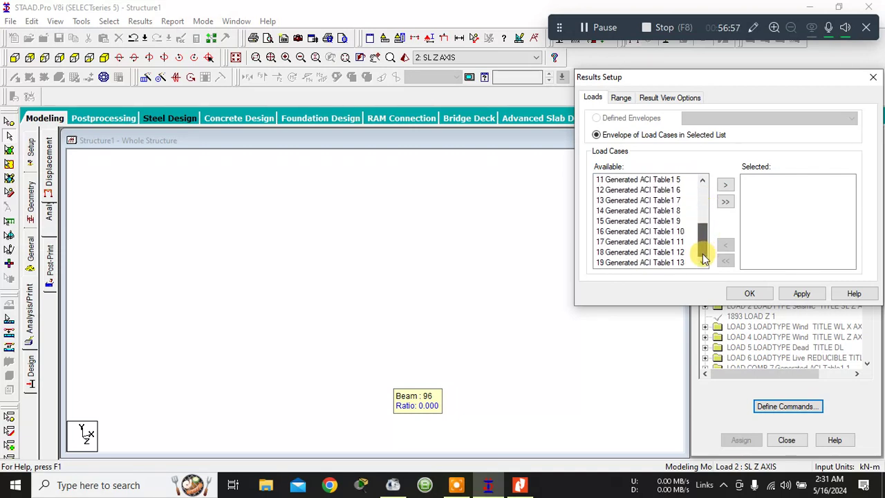
drag(715, 86, 612, 103)
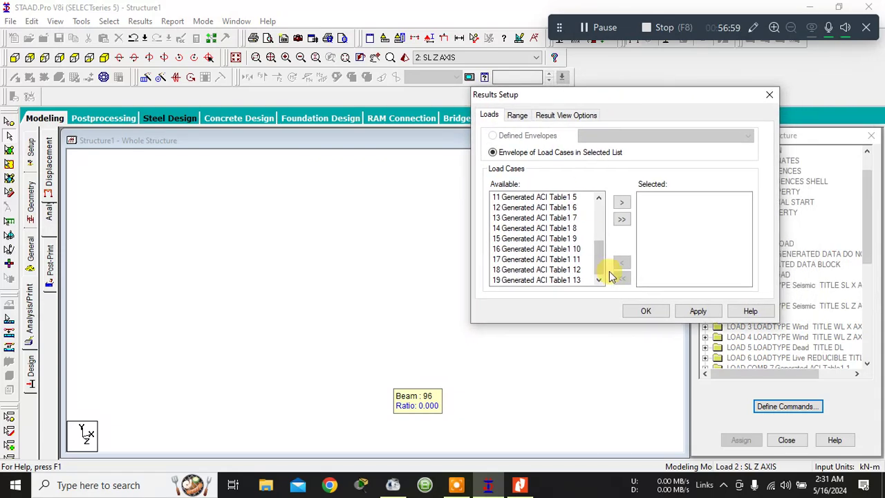
click(622, 220)
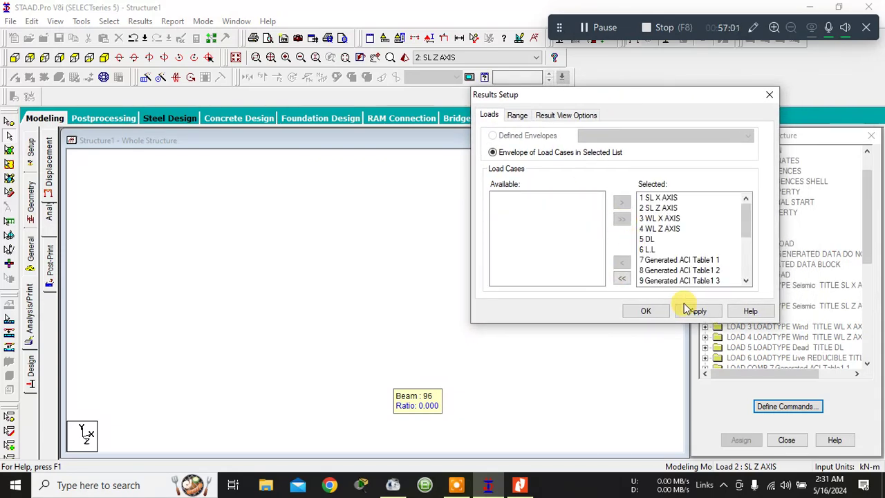
click(654, 311)
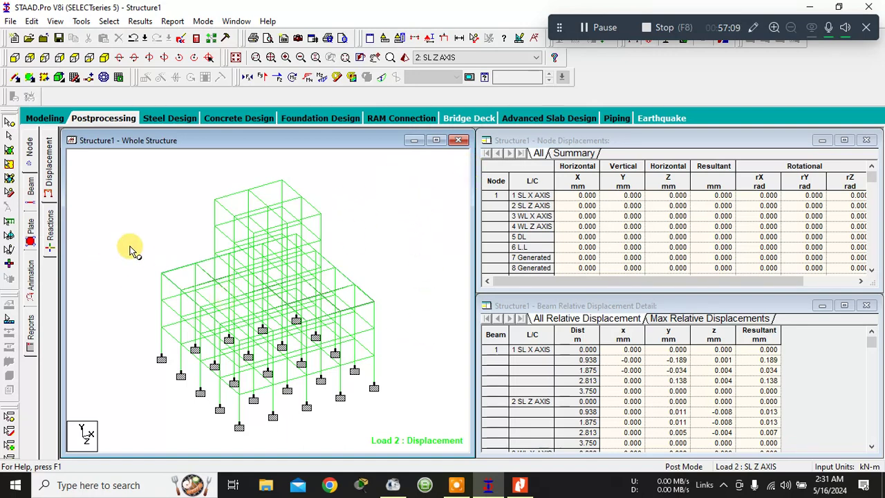
- View the structure's displacement under the SL X AXIS, SL Z AXIS and WL X AXIS load cases
click(483, 58)
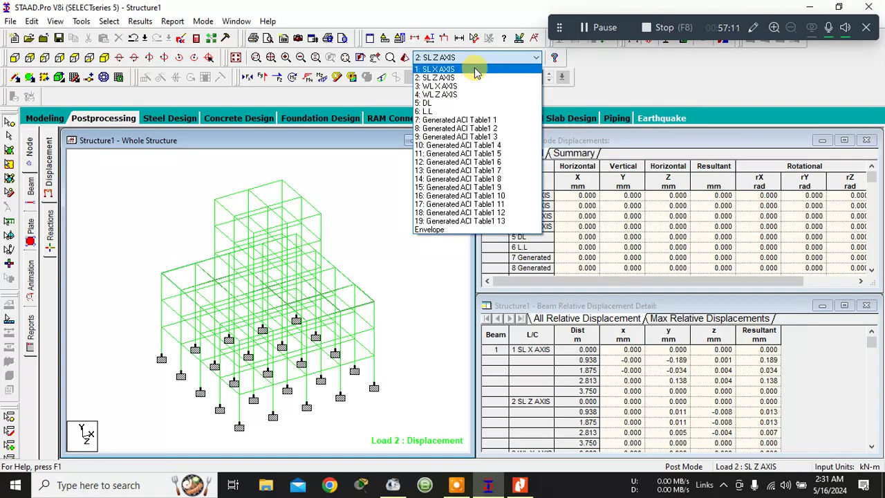
click(476, 72)
click(535, 58)
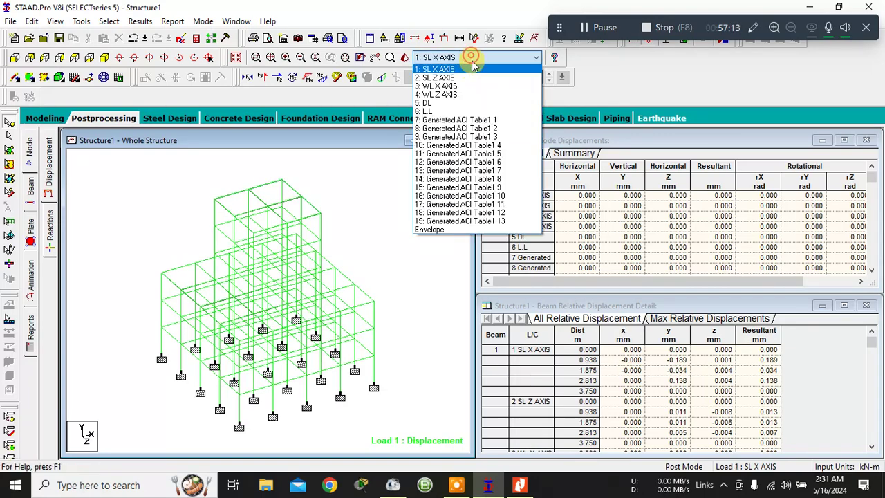
click(465, 77)
click(462, 58)
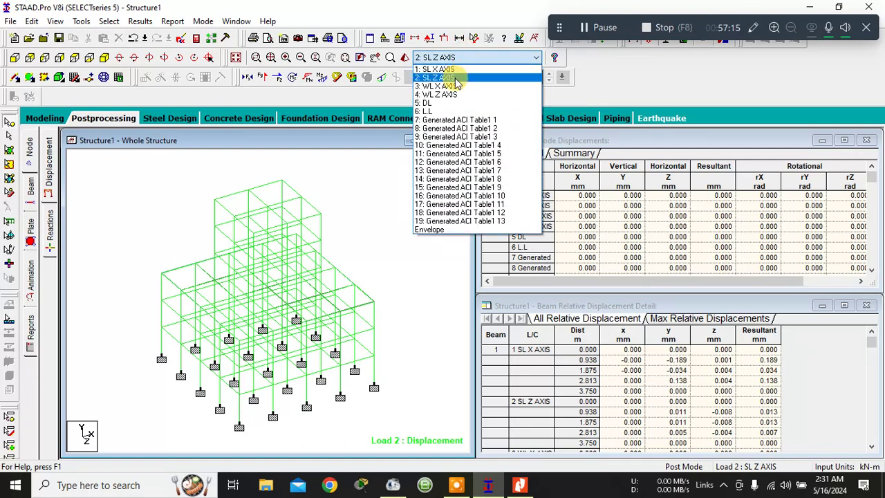
click(450, 87)
- View the displacement under DL, L.L and Generated ACI Table1 1, and return to load case 1: SL X AXIS
click(462, 58)
click(460, 102)
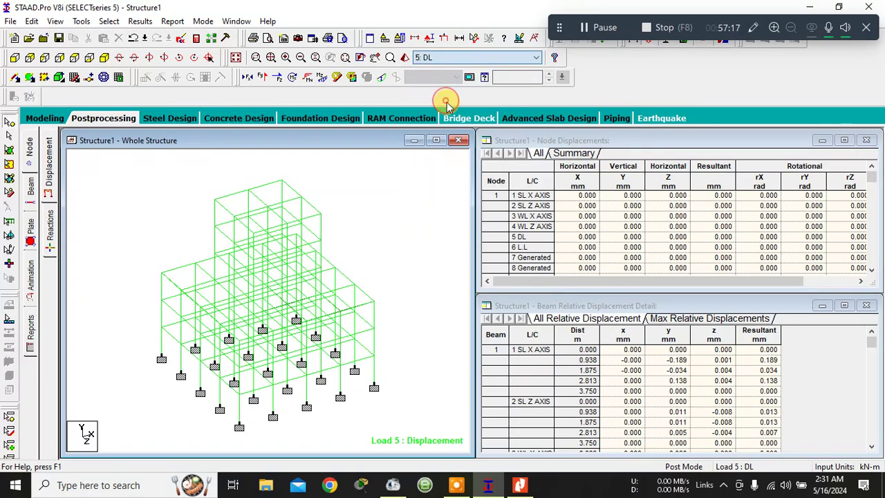
click(453, 58)
click(435, 110)
click(449, 58)
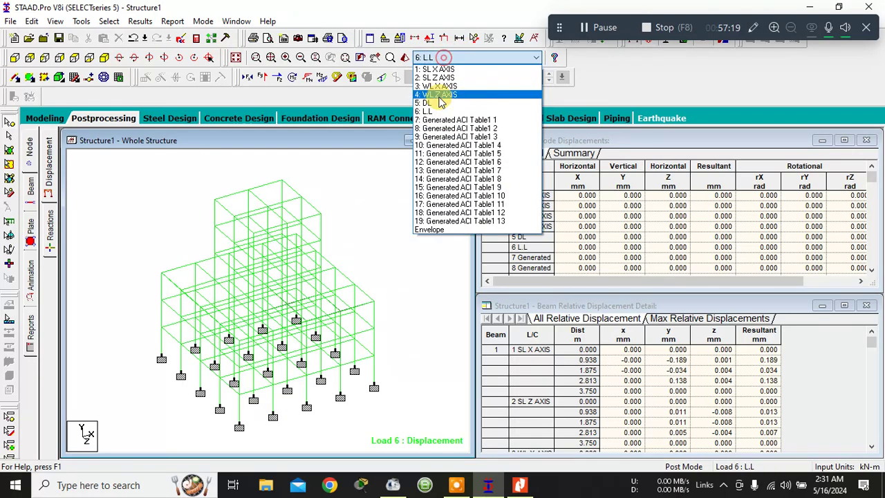
click(446, 121)
click(457, 58)
click(442, 69)
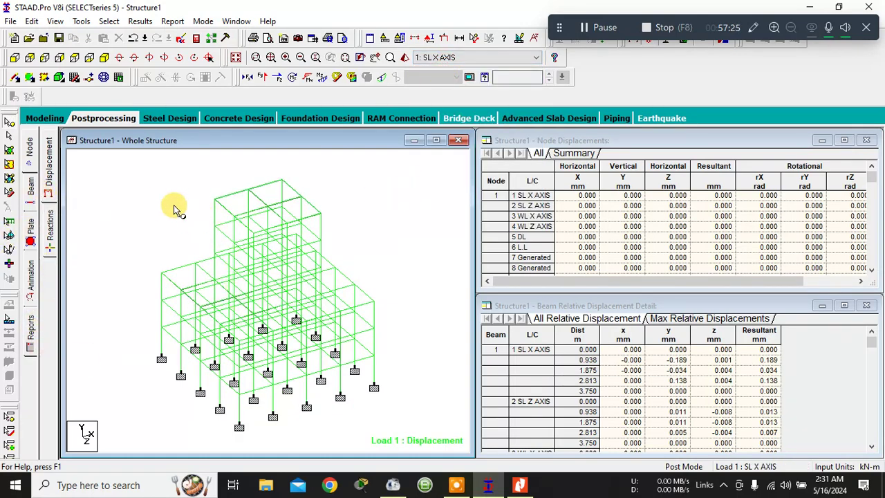
- Open the report setup, review its input items and load cases, and accept the default report
click(31, 337)
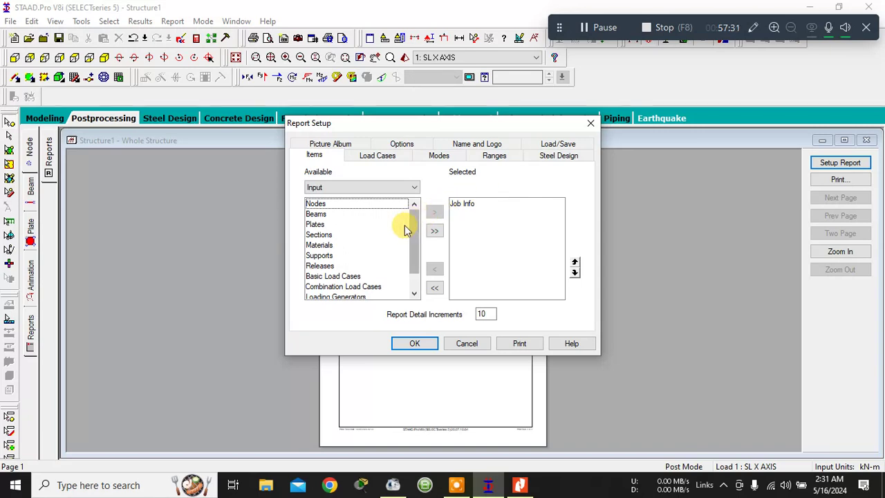
click(327, 255)
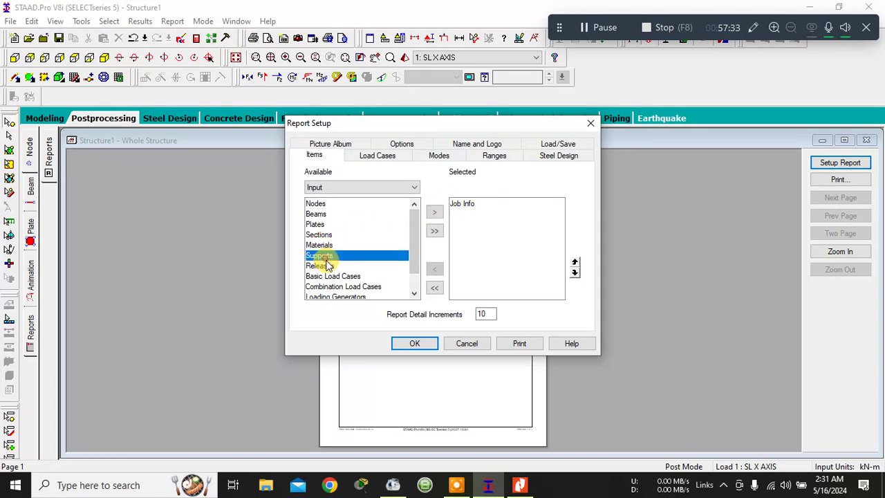
scroll(331, 273, down, 1)
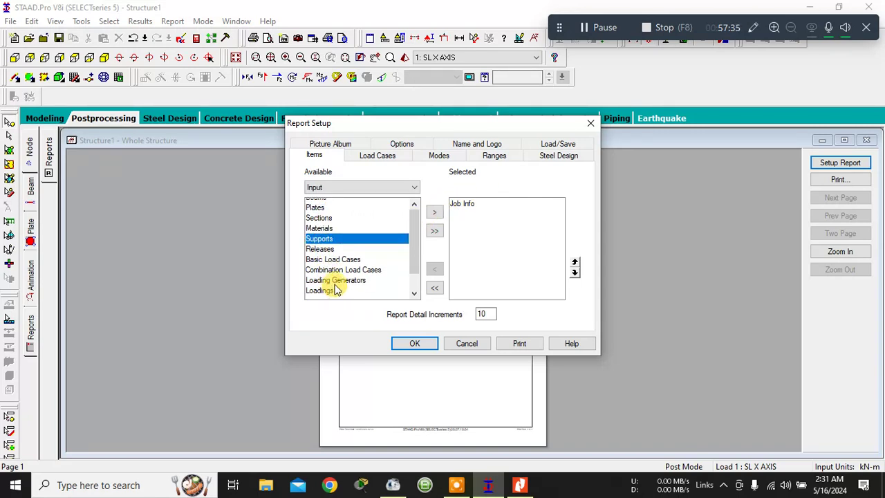
scroll(336, 280, up, 1)
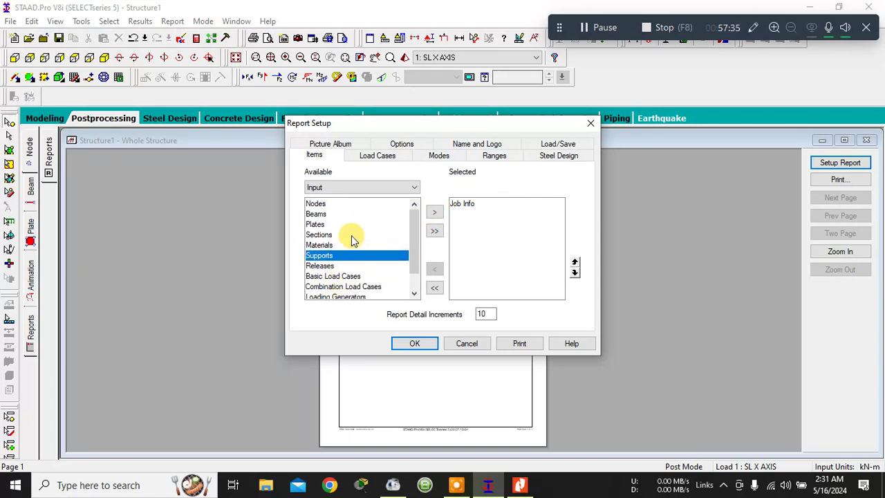
click(333, 145)
click(361, 144)
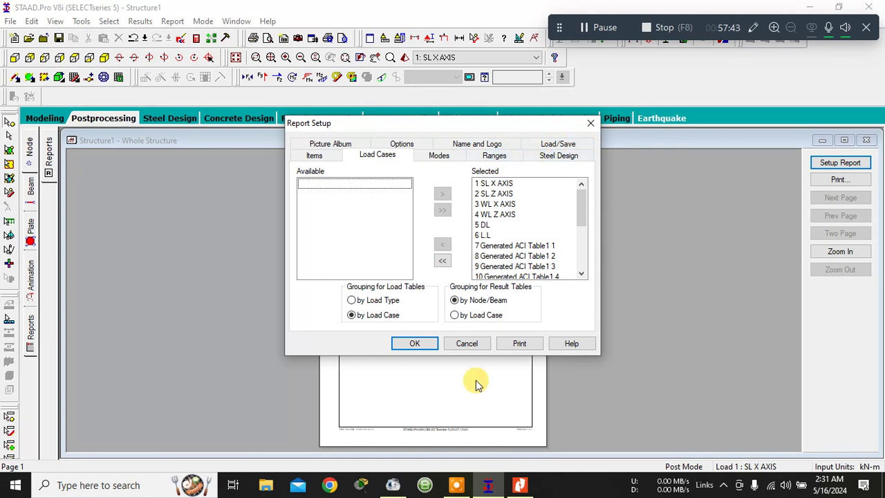
click(406, 344)
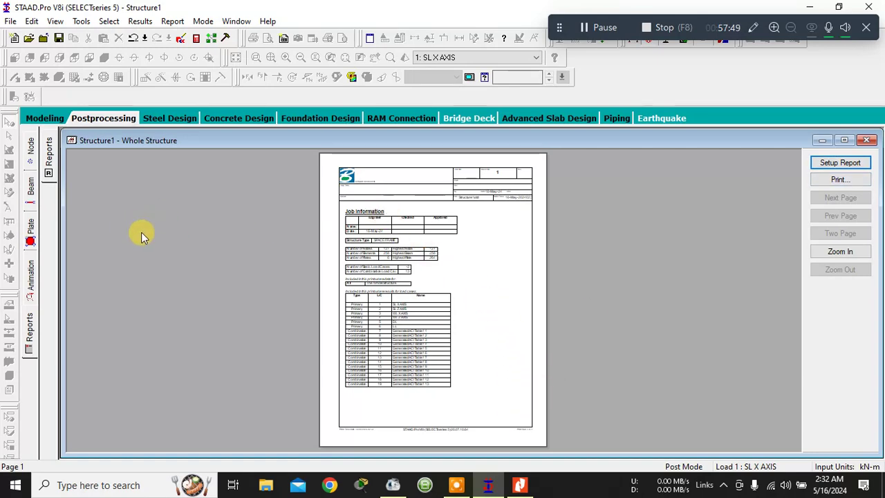
- Reopen the report setup, add all Input items to the report's selected items, and generate the report
click(48, 154)
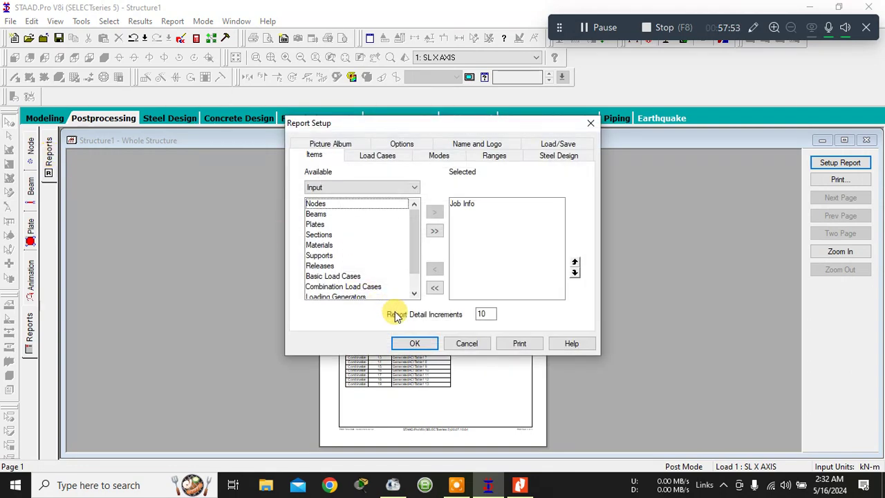
click(362, 186)
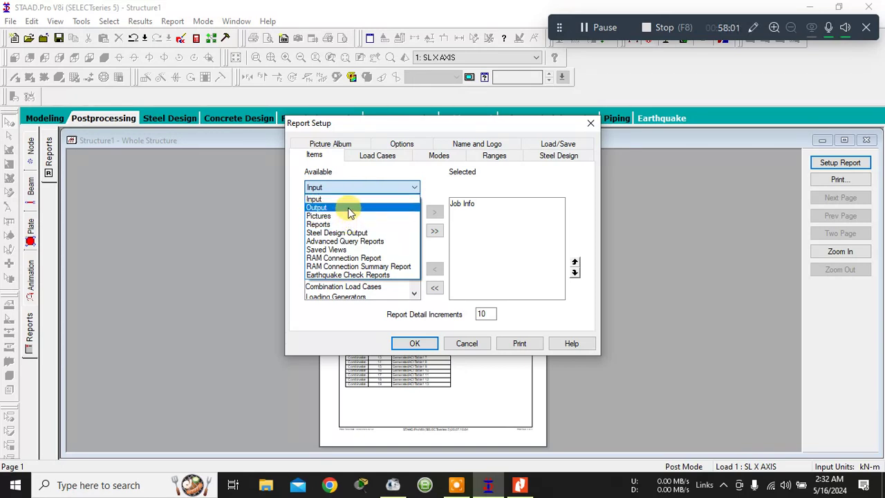
click(450, 181)
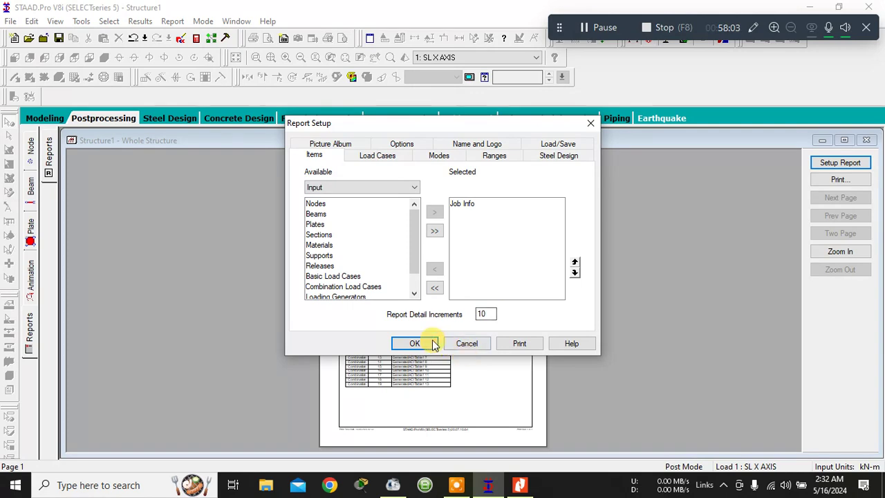
click(434, 231)
click(417, 344)
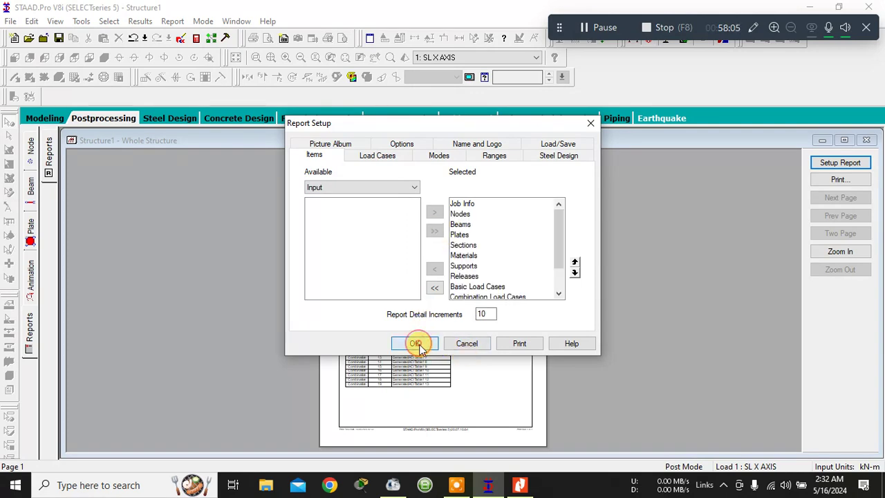
- Enlarge the generated report and page through it to its last page, examining the node and load tables
click(420, 338)
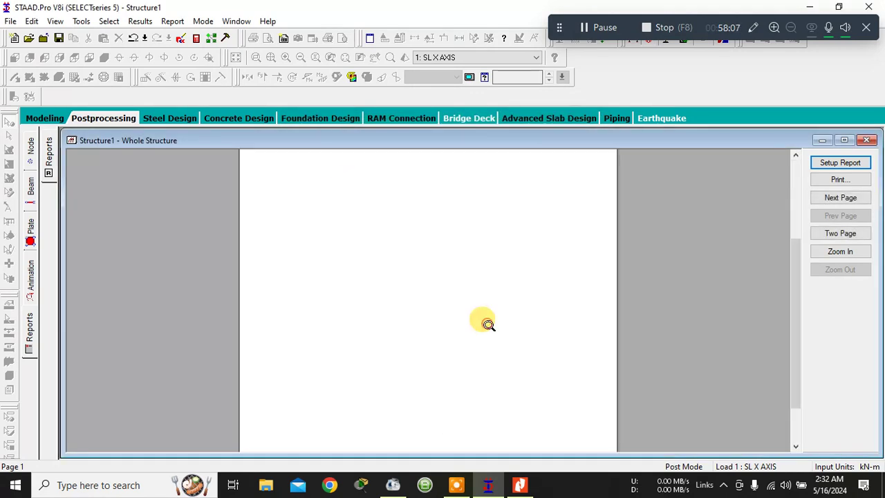
click(841, 198)
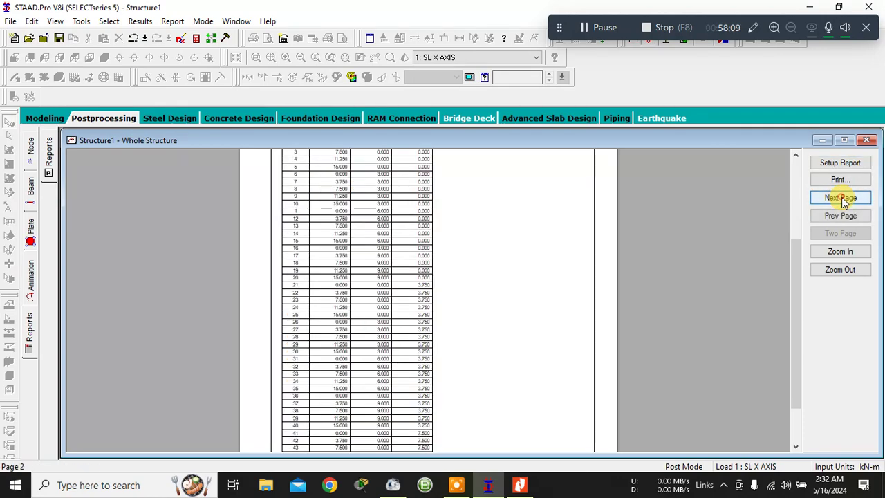
click(841, 198)
click(841, 198)
click(841, 198)
click(841, 198)
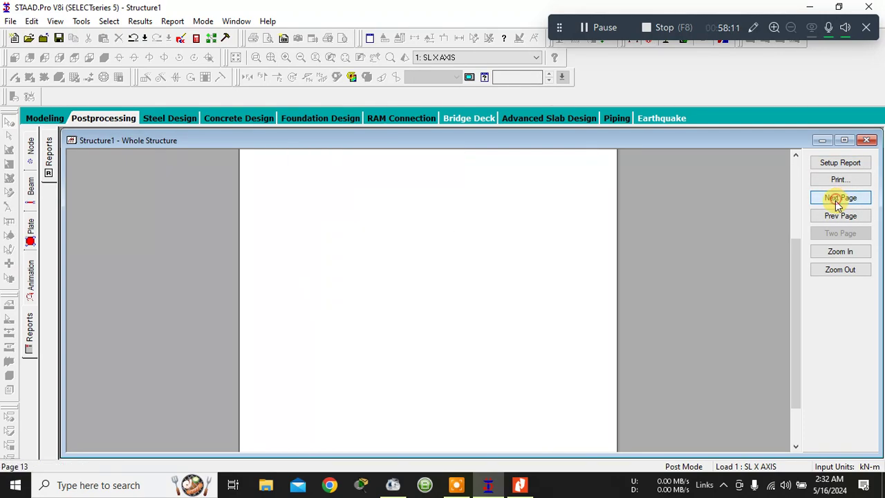
click(841, 198)
click(839, 199)
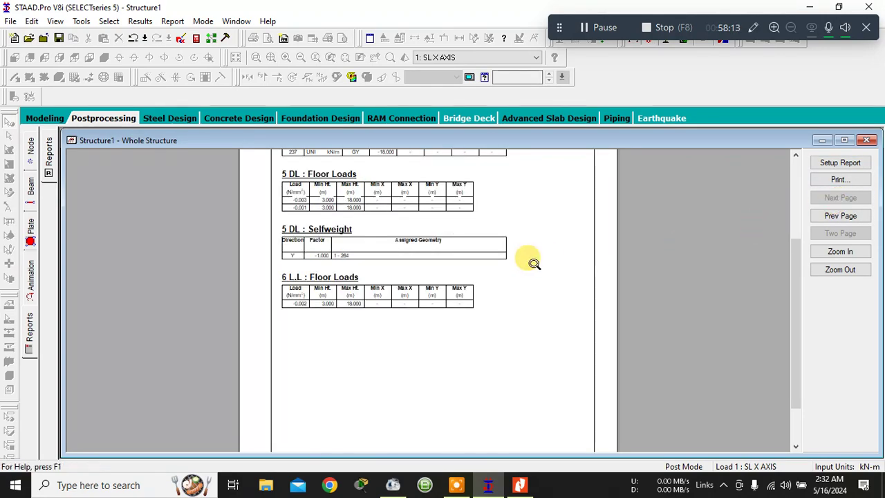